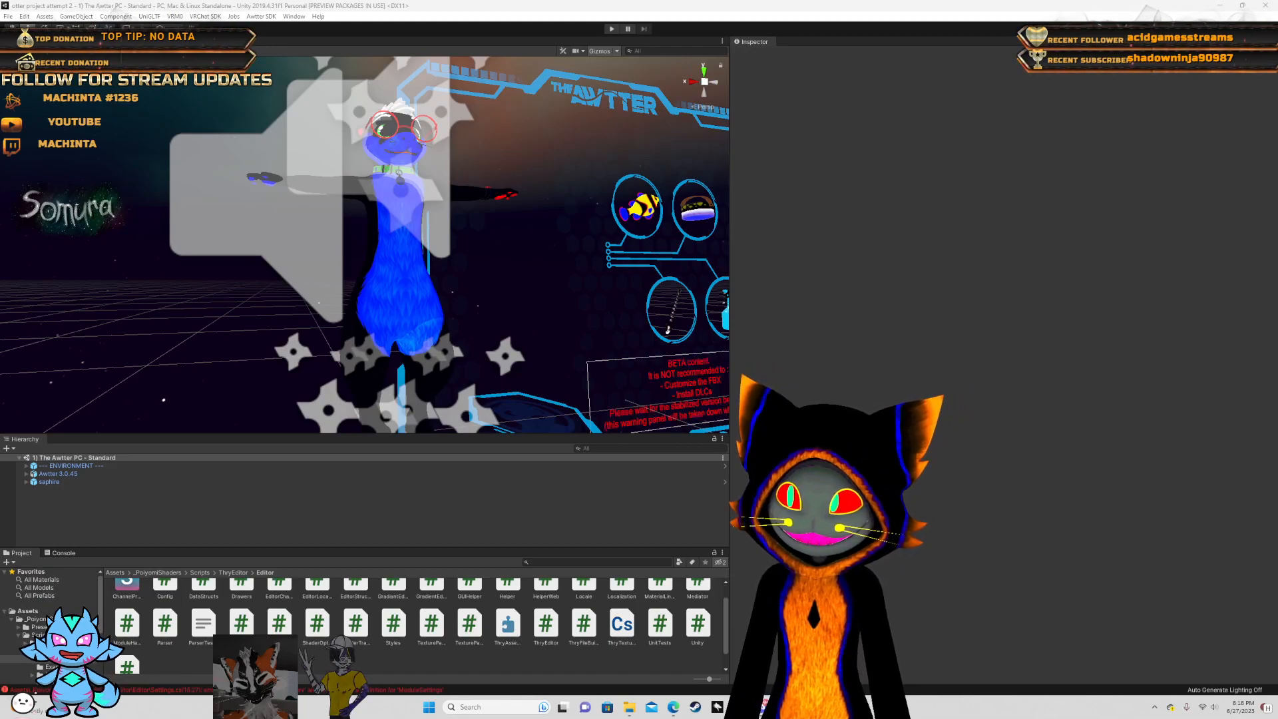
# - Examine the blue avatar and the Awtter display board in the scene
pyautogui.click(492, 308)
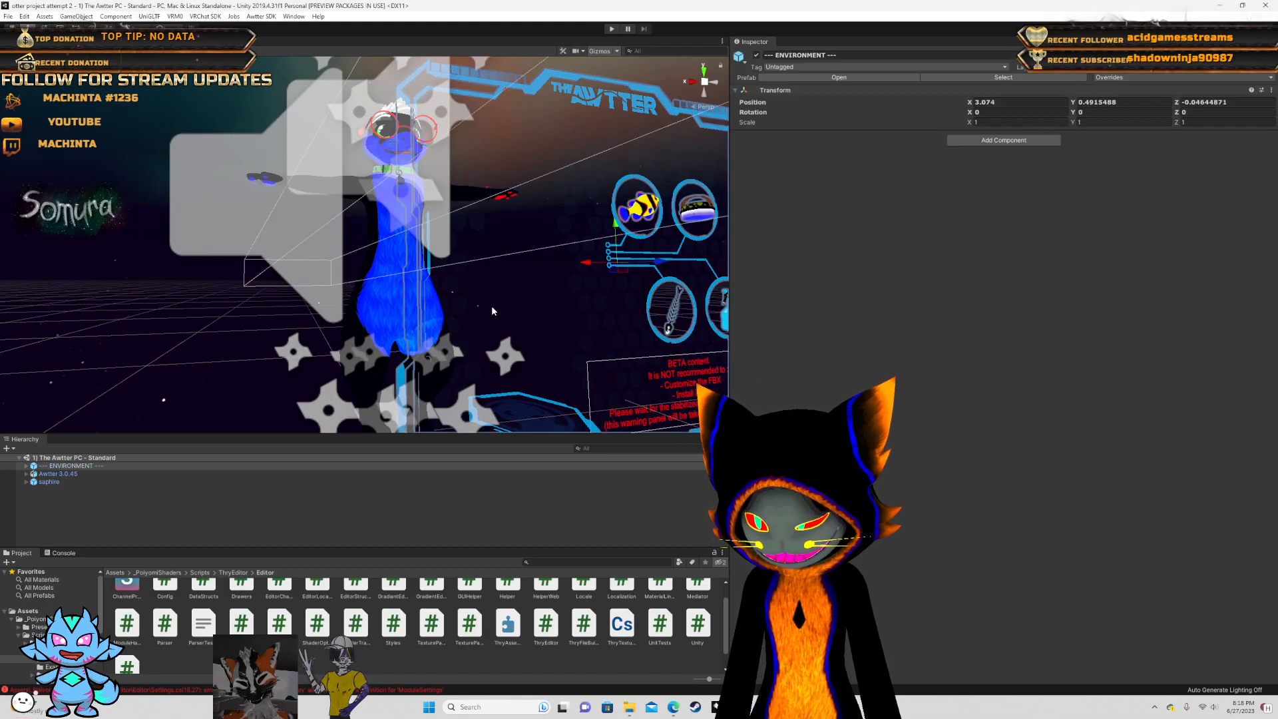
pyautogui.click(166, 319)
pyautogui.press('d')
pyautogui.moveTo(166, 319); pyautogui.dragTo(141, 329, button='right')
pyautogui.press('s')
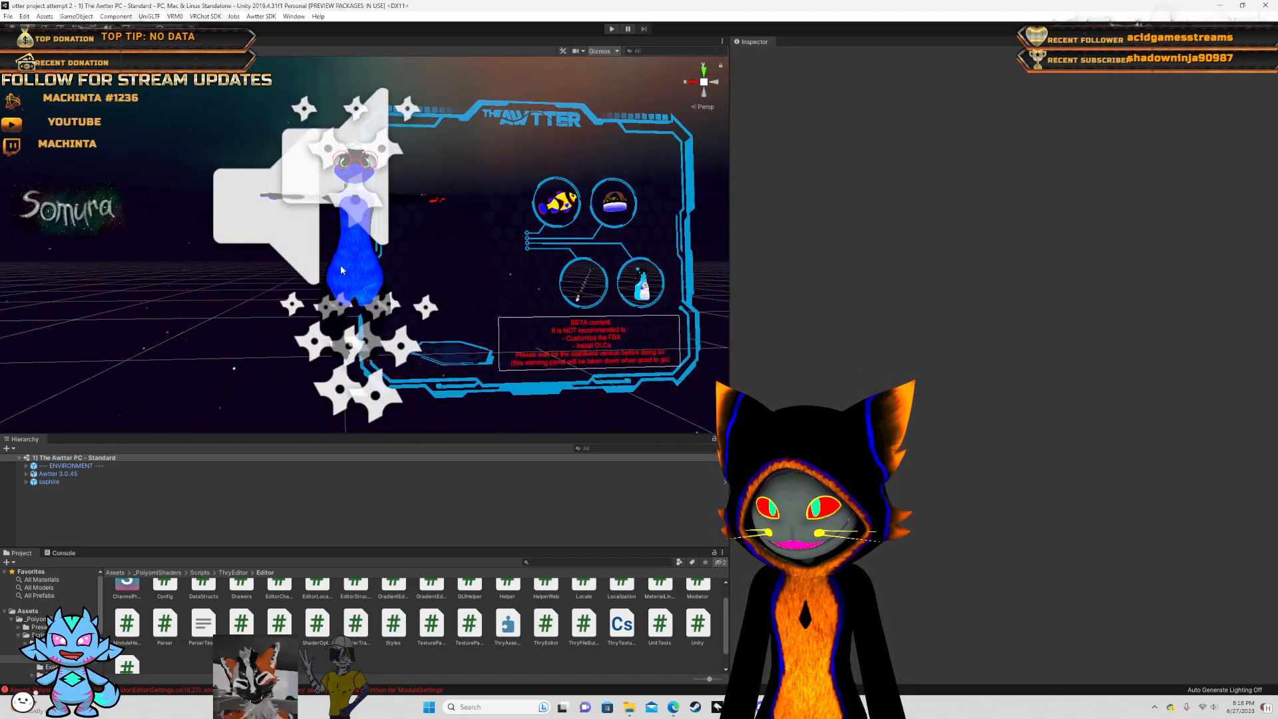
# - Clear the console log and read the remaining script errors from the first entry
pyautogui.click(195, 693)
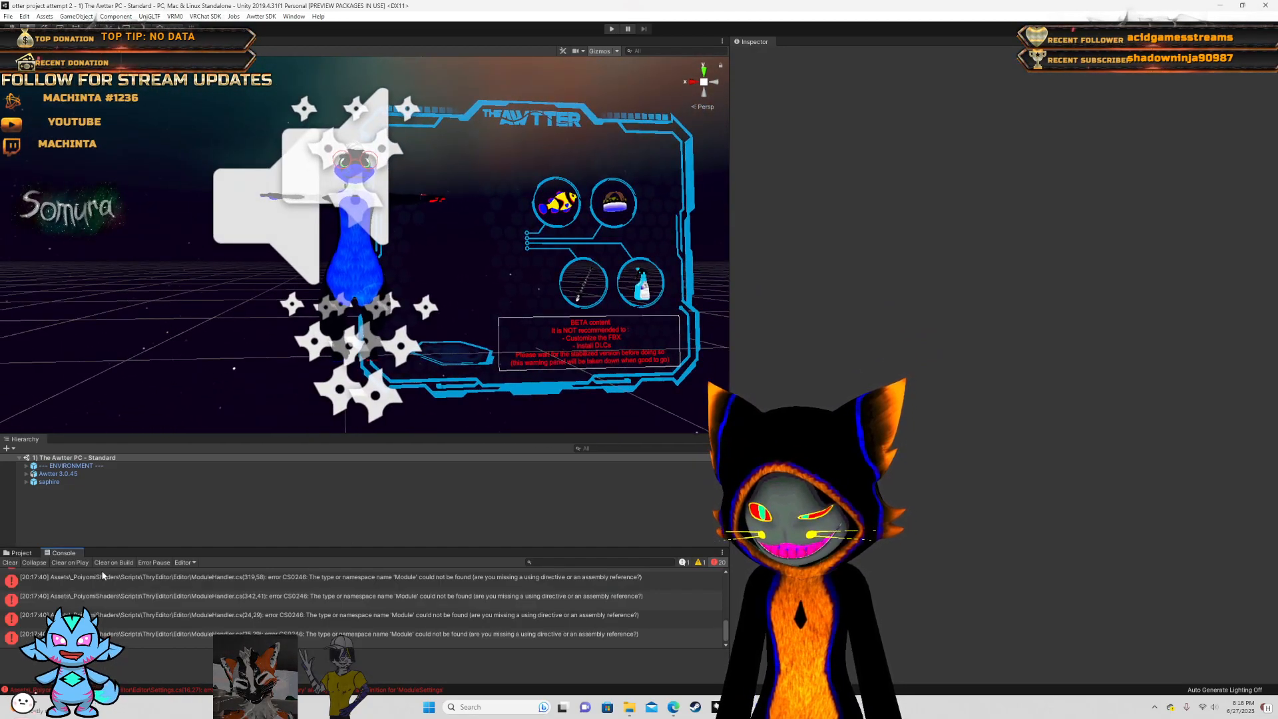
pyautogui.click(10, 563)
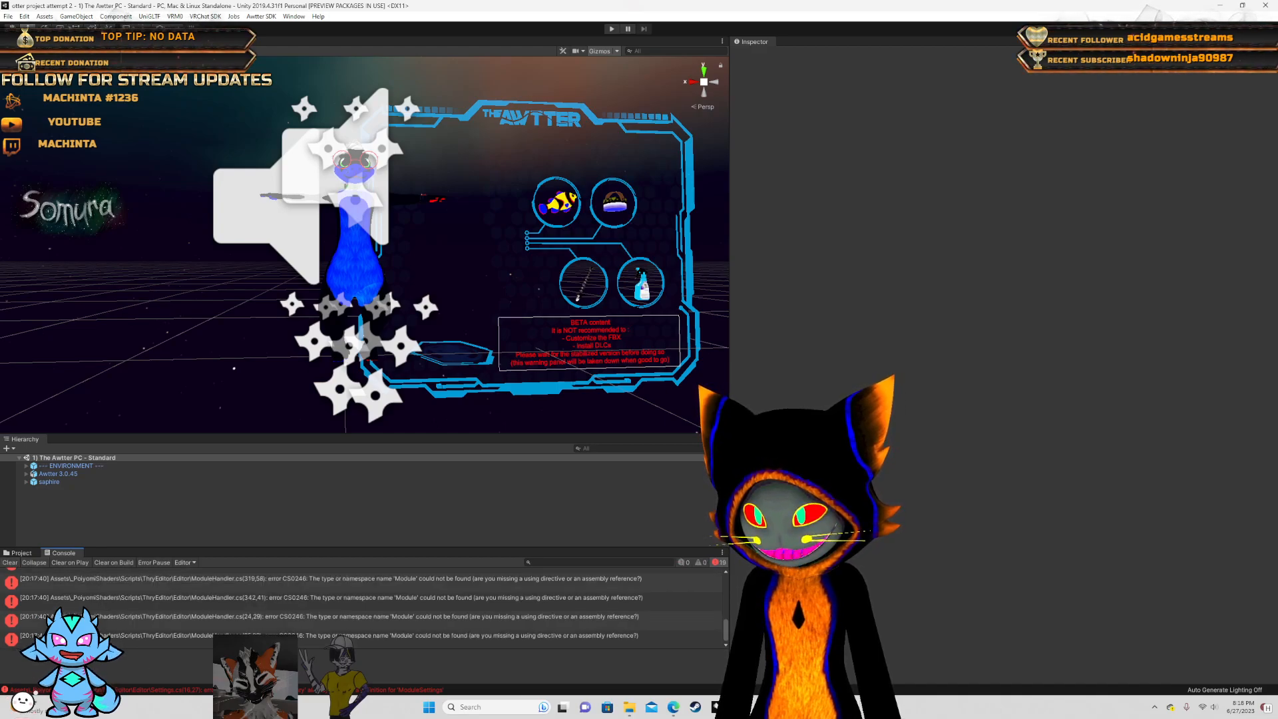
pyautogui.scroll(5, 282, 631)
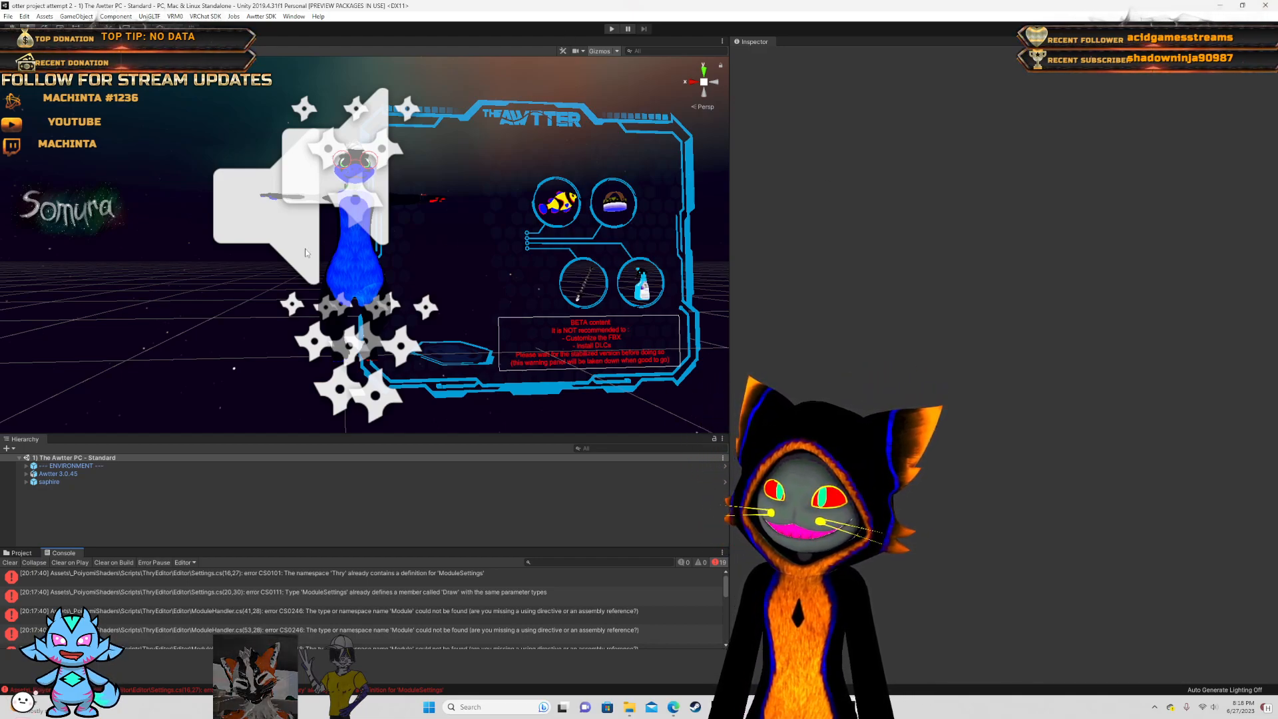
pyautogui.moveTo(268, 316); pyautogui.dragTo(241, 326, button='right')
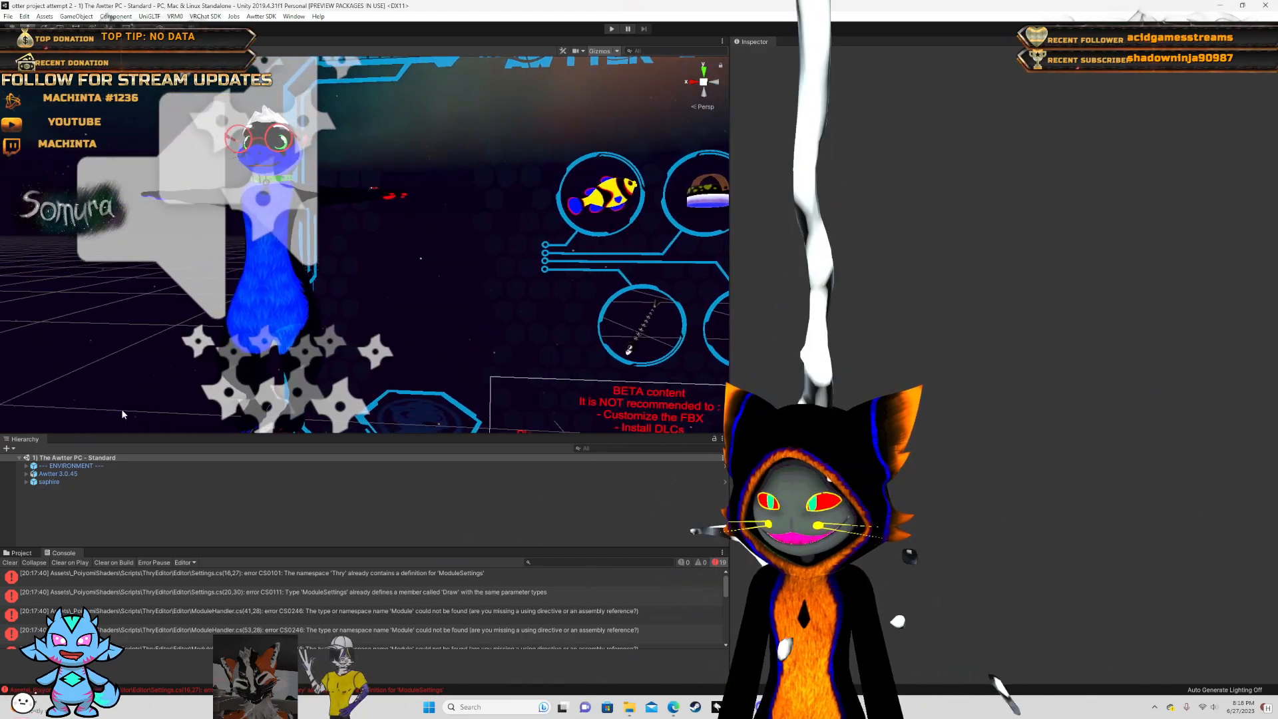
# - Inspect the saphire avatar's VRM components and frame the avatar in the scene
pyautogui.click(66, 482)
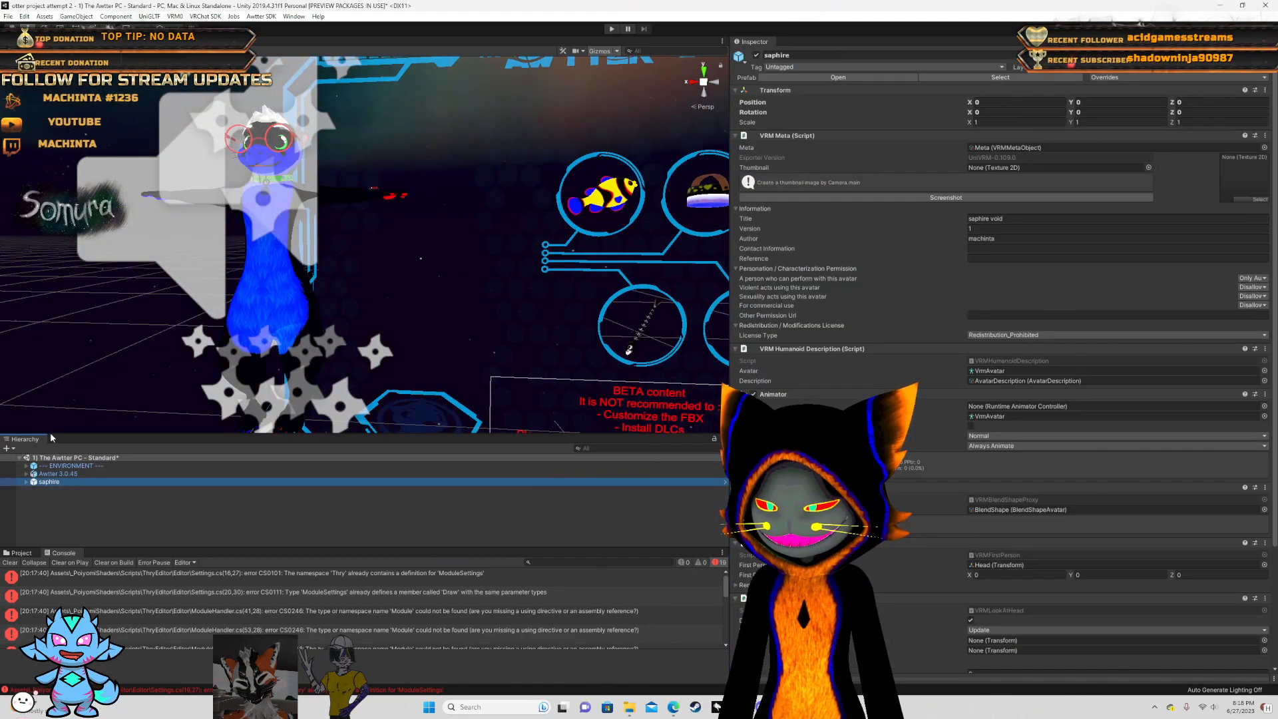
pyautogui.moveTo(166, 261); pyautogui.dragTo(141, 303, button='right')
pyautogui.press('f')
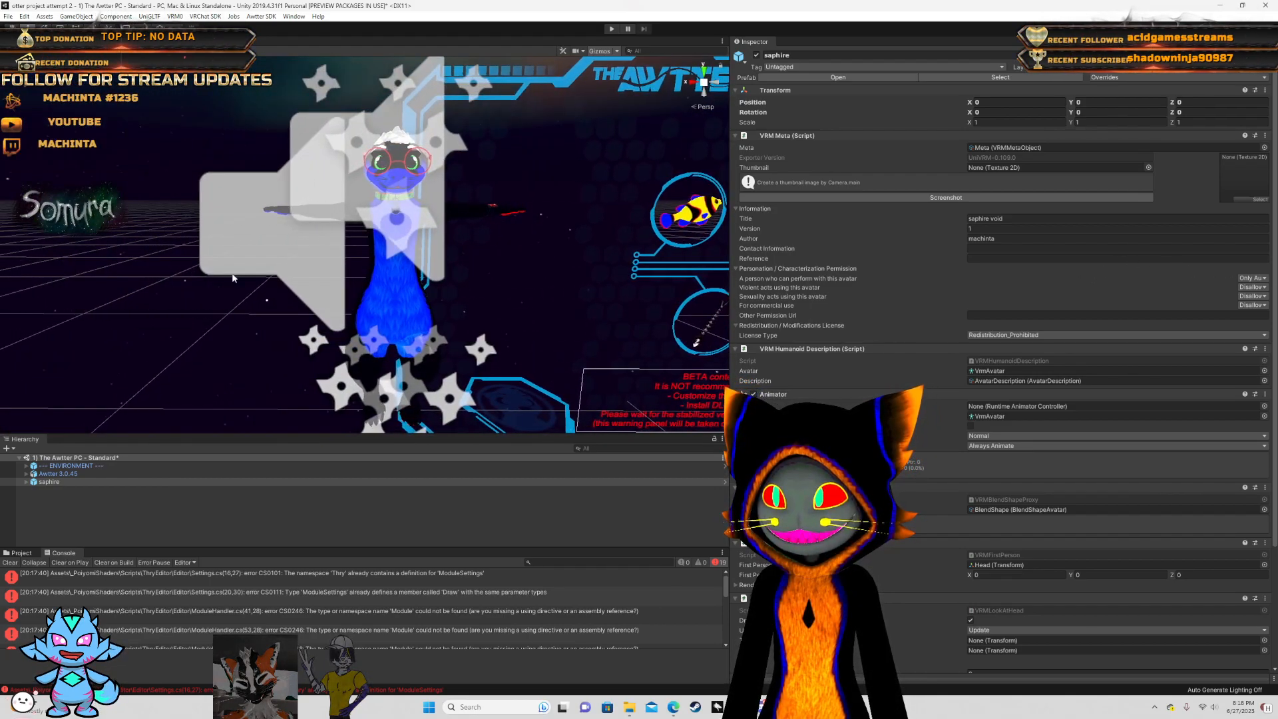
# - Close the current project without saving the scene changes and open the otter vrm attempt 3 project
pyautogui.click(1263, 4)
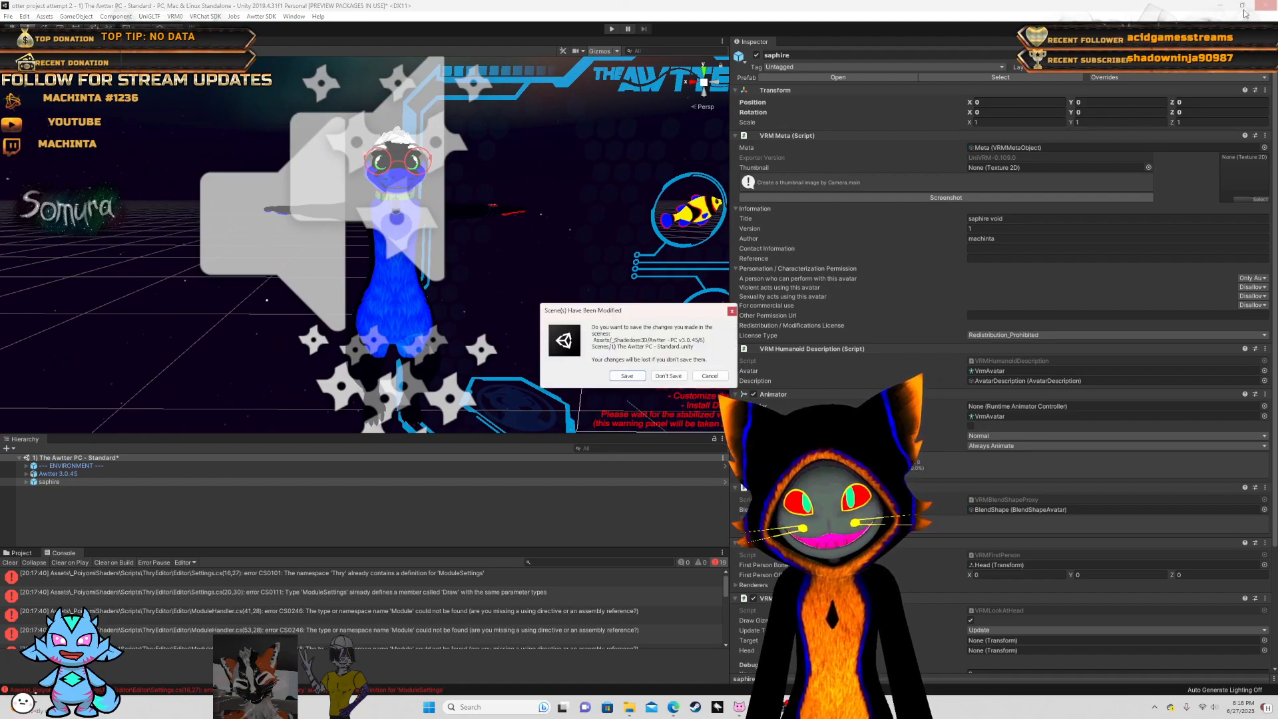
pyautogui.click(668, 376)
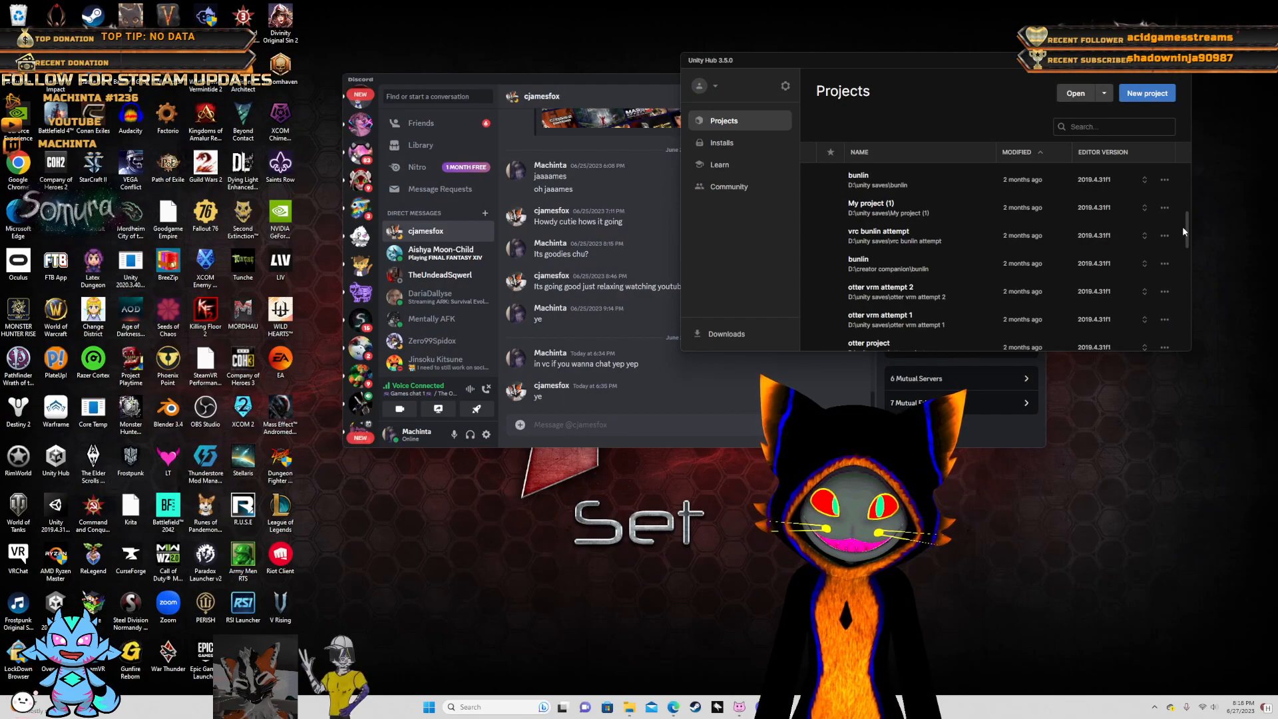
pyautogui.moveTo(1187, 227); pyautogui.dragTo(1184, 174)
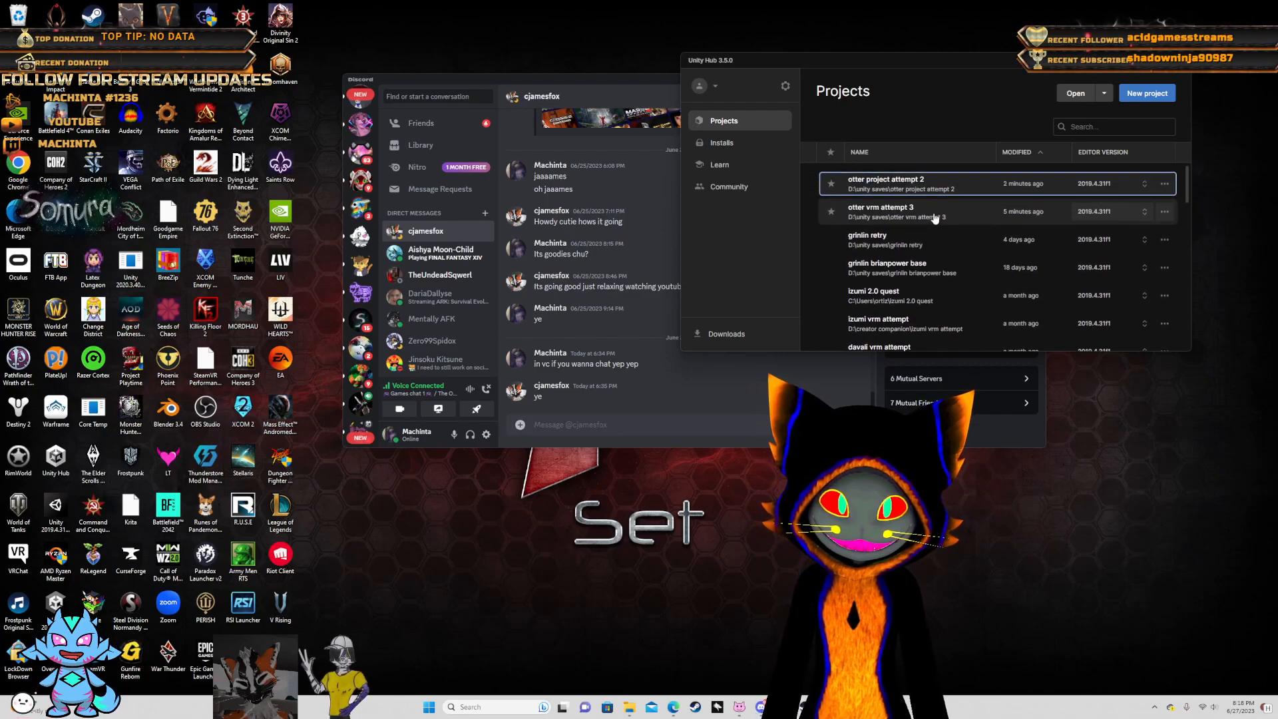
pyautogui.scroll(-3, 882, 221)
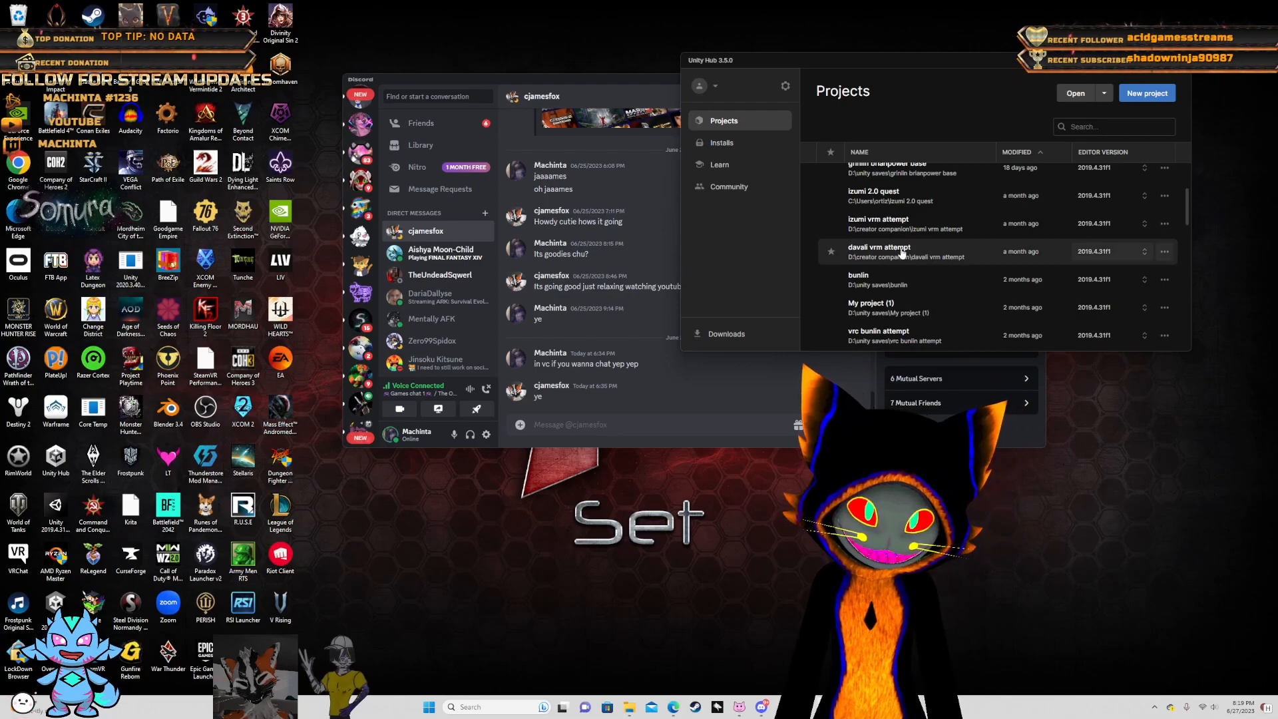
pyautogui.scroll(3, 900, 240)
pyautogui.scroll(-5, 900, 226)
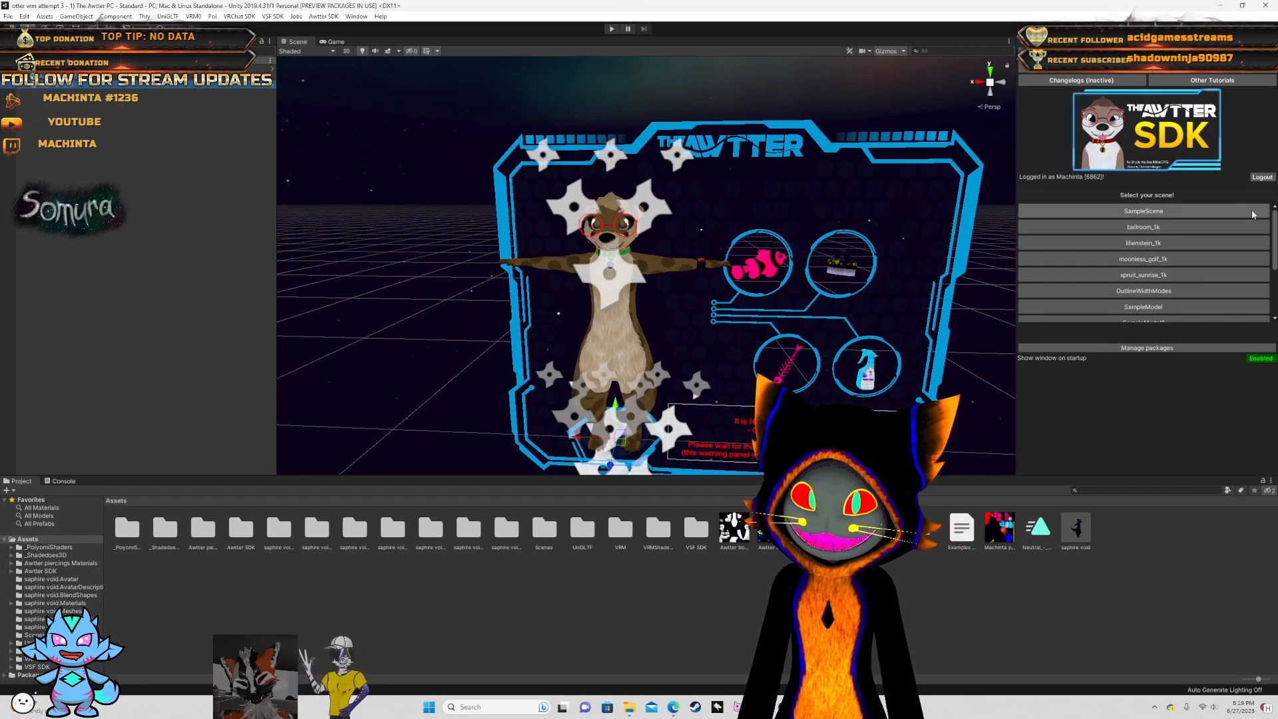
# - Examine the components of each scene object, including the saphire void avatar's VRM scripts and its VSF_Animations script
pyautogui.click(1039, 41)
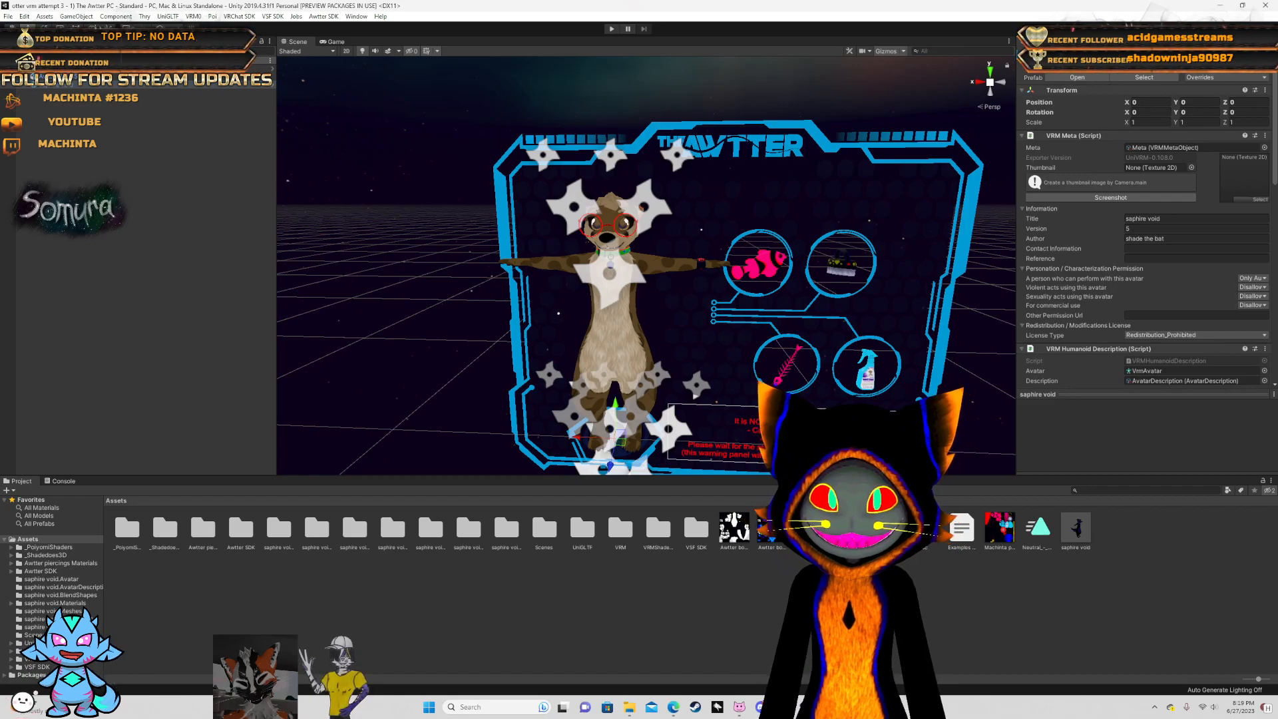
pyautogui.click(66, 69)
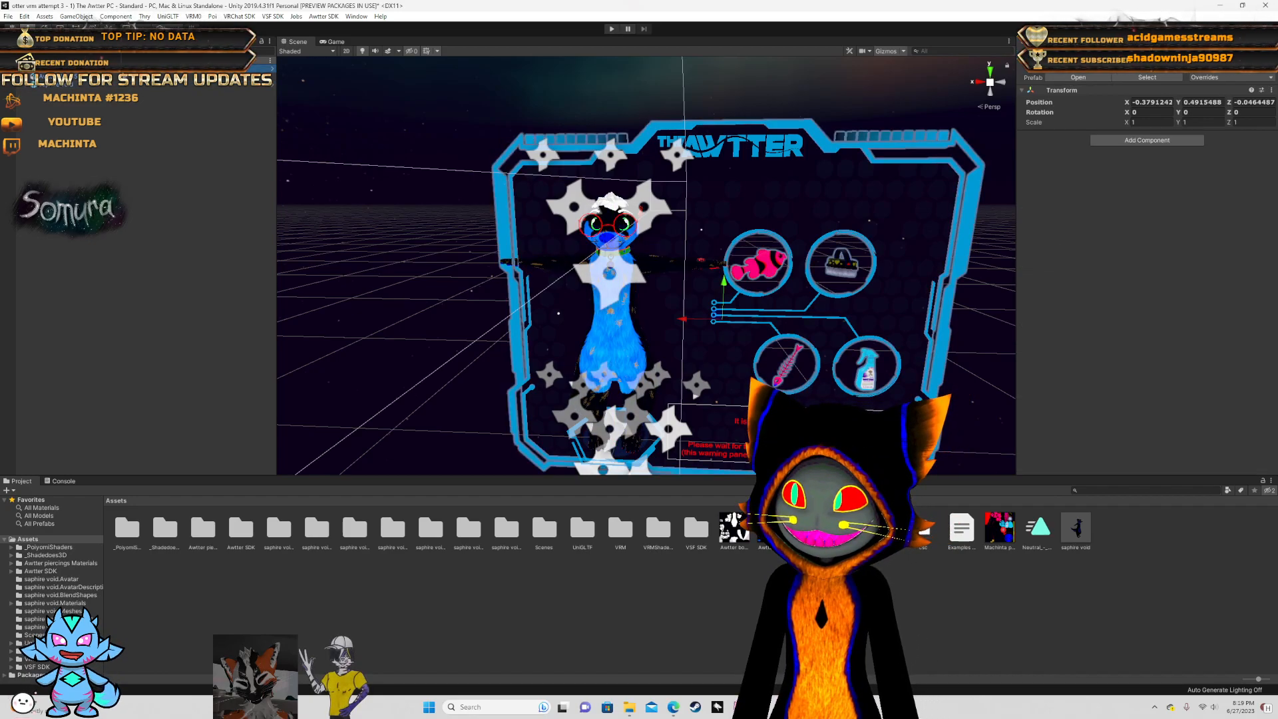
pyautogui.click(66, 77)
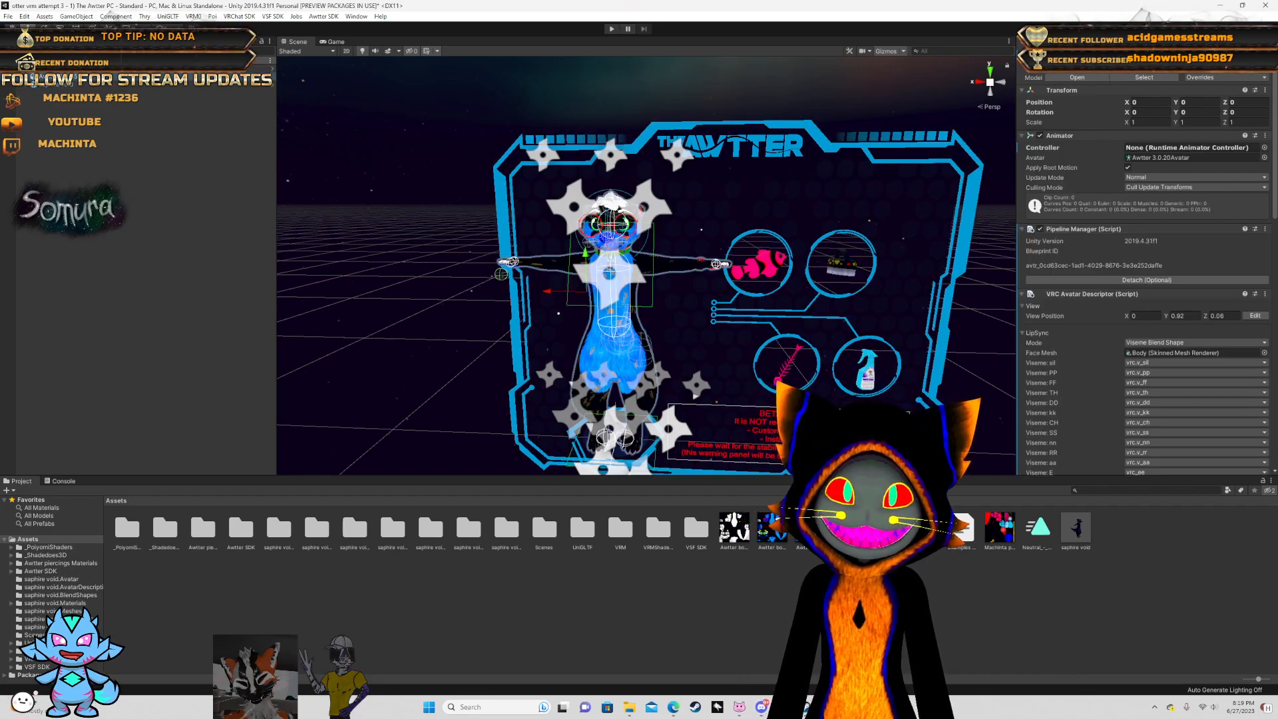
pyautogui.click(67, 84)
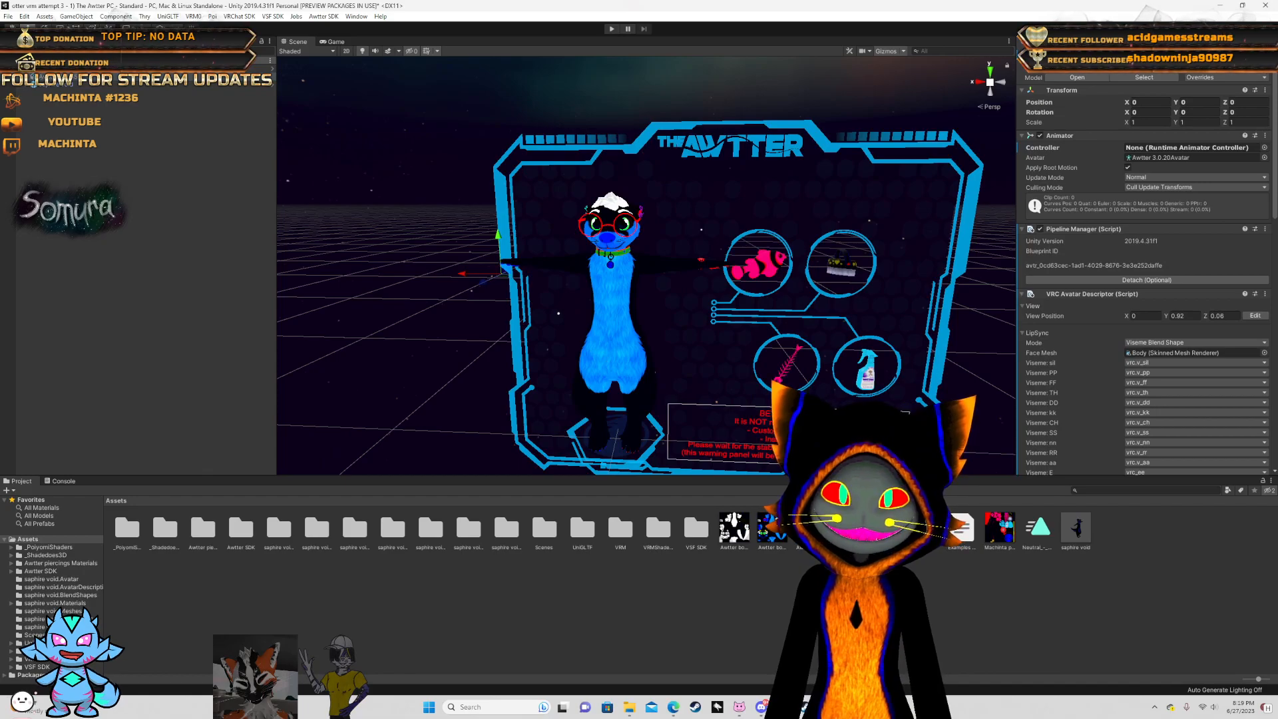
pyautogui.click(65, 87)
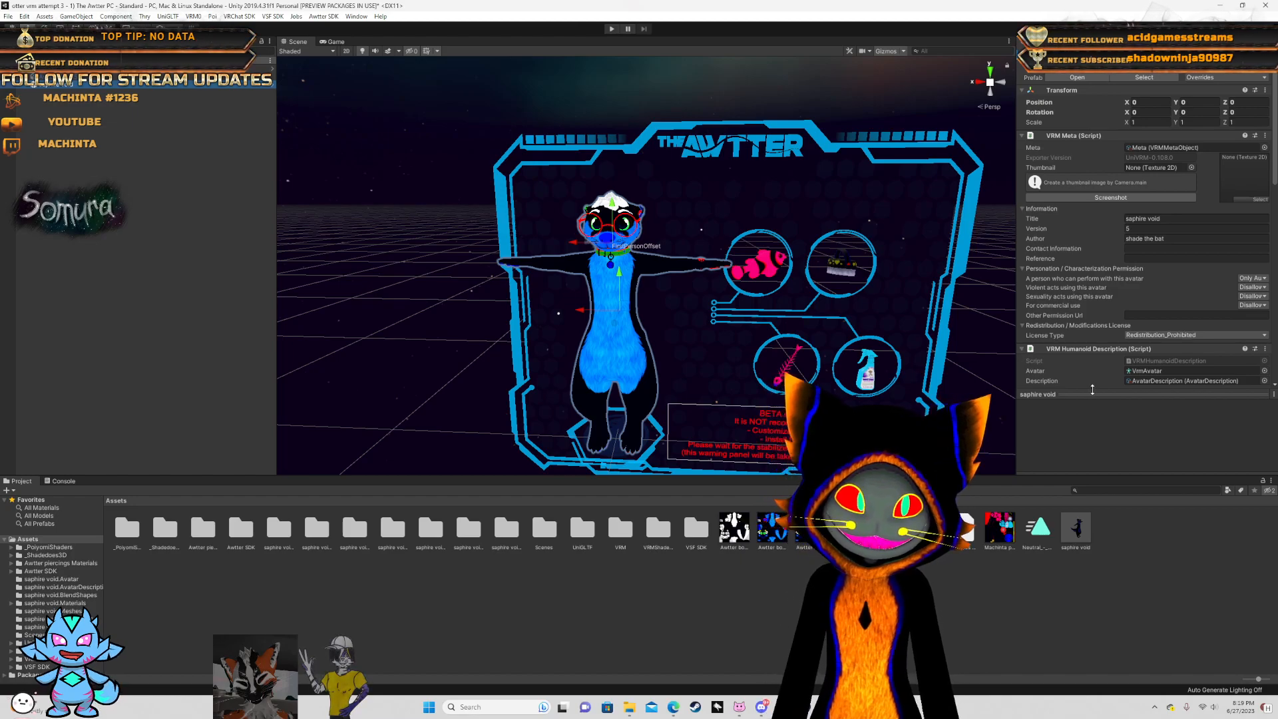
pyautogui.scroll(-10, 1072, 349)
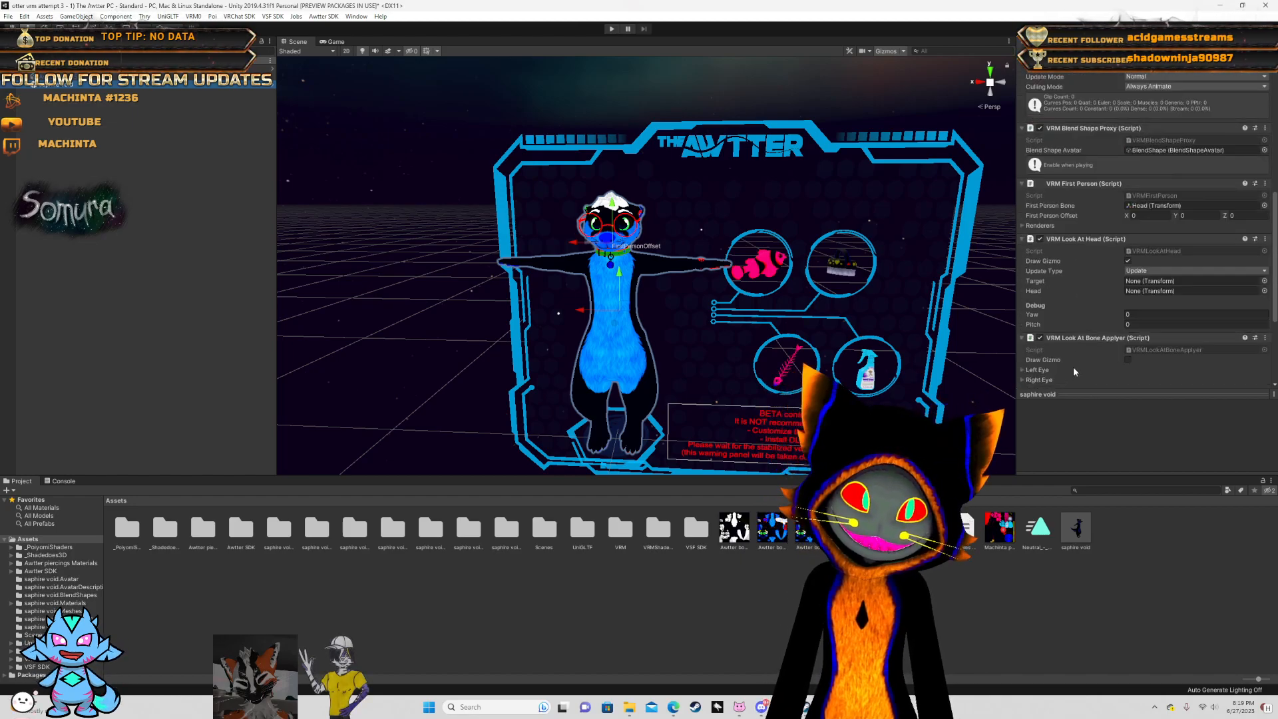
pyautogui.scroll(-5, 1090, 323)
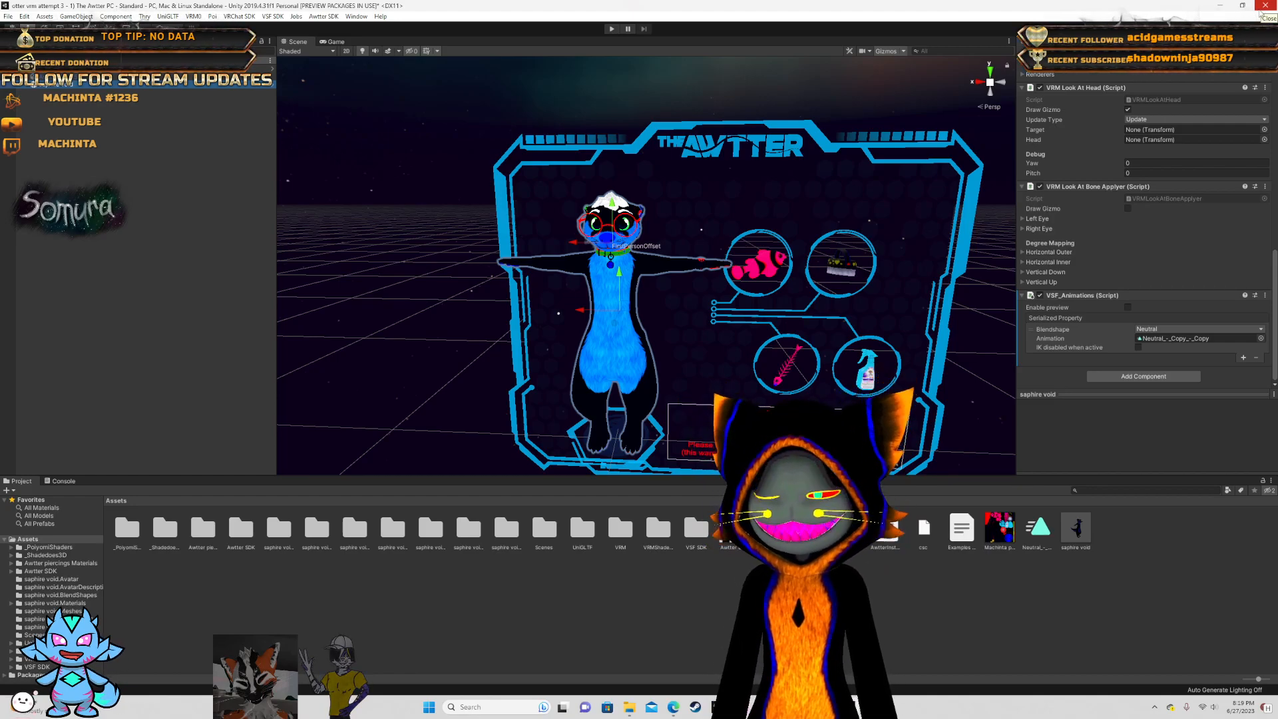
# - Close the otter vrm attempt 3 project and return to the most recent entries in Unity Hub's project list
pyautogui.click(1263, 8)
pyautogui.click(672, 385)
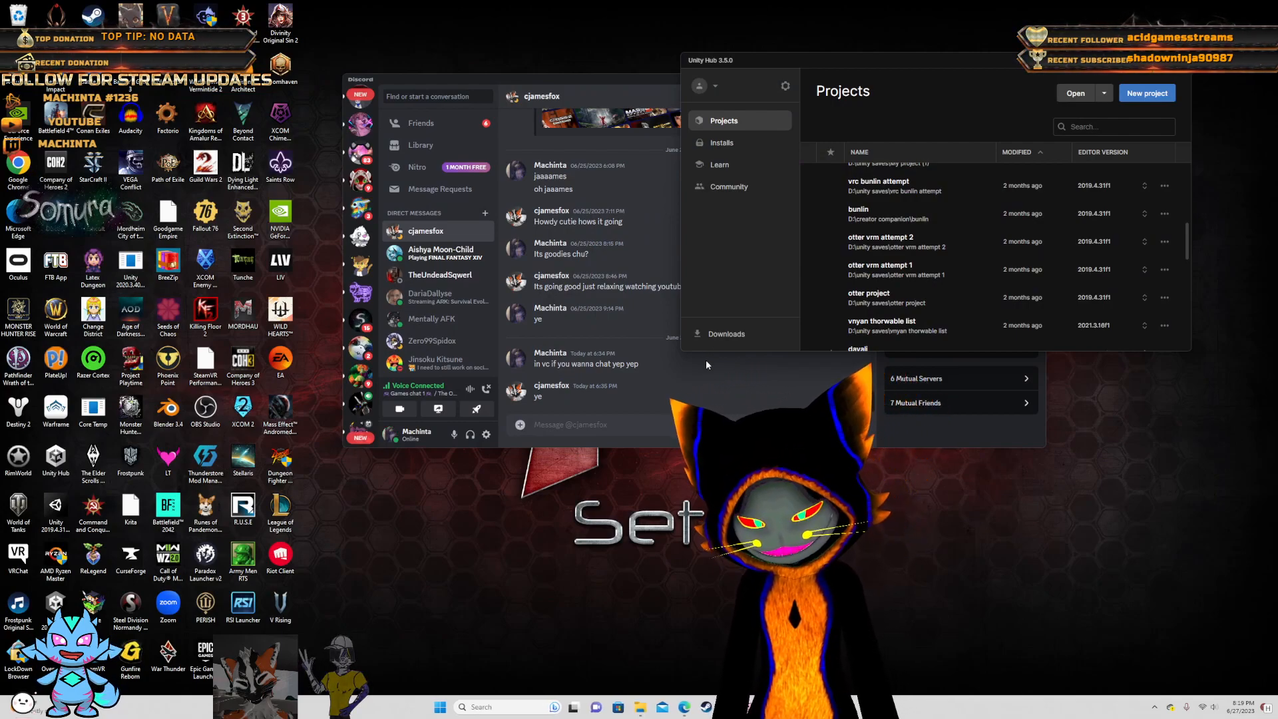
pyautogui.scroll(3, 822, 316)
pyautogui.scroll(6, 902, 275)
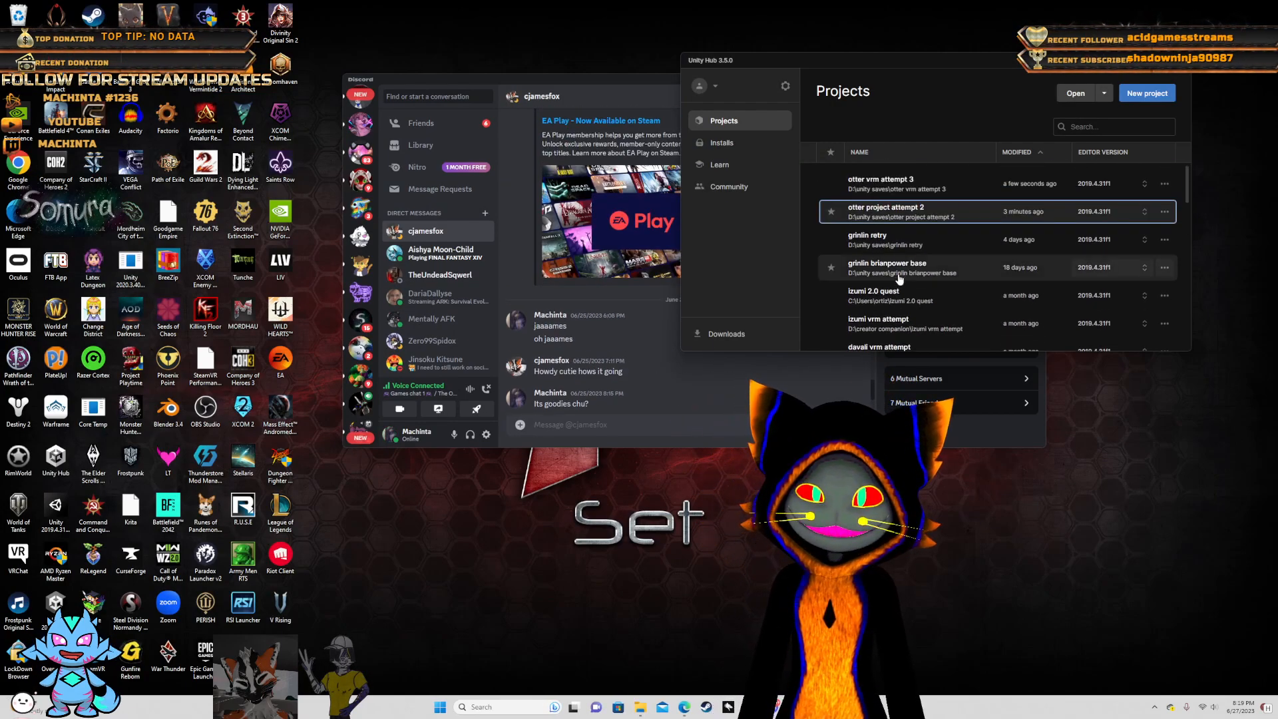
# - Start a new project using editor version 2019.4.31f1 and the 3D core template
pyautogui.click(1145, 94)
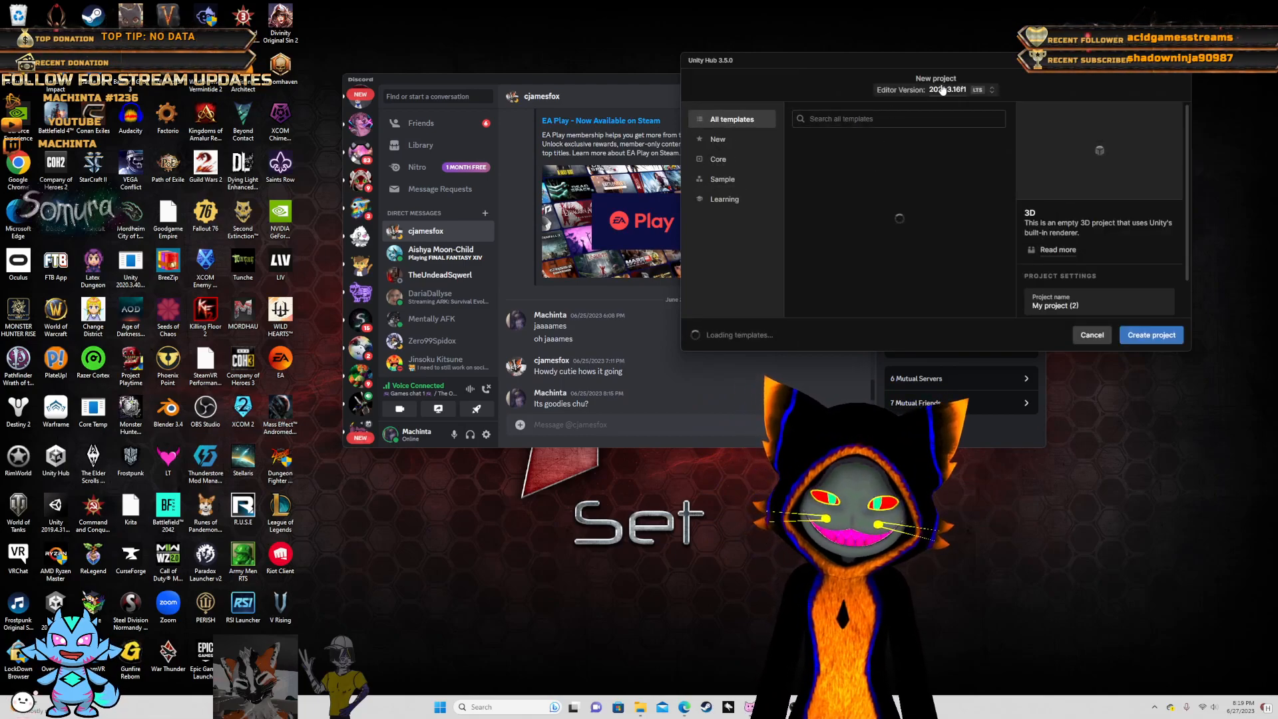
pyautogui.click(945, 90)
pyautogui.click(900, 193)
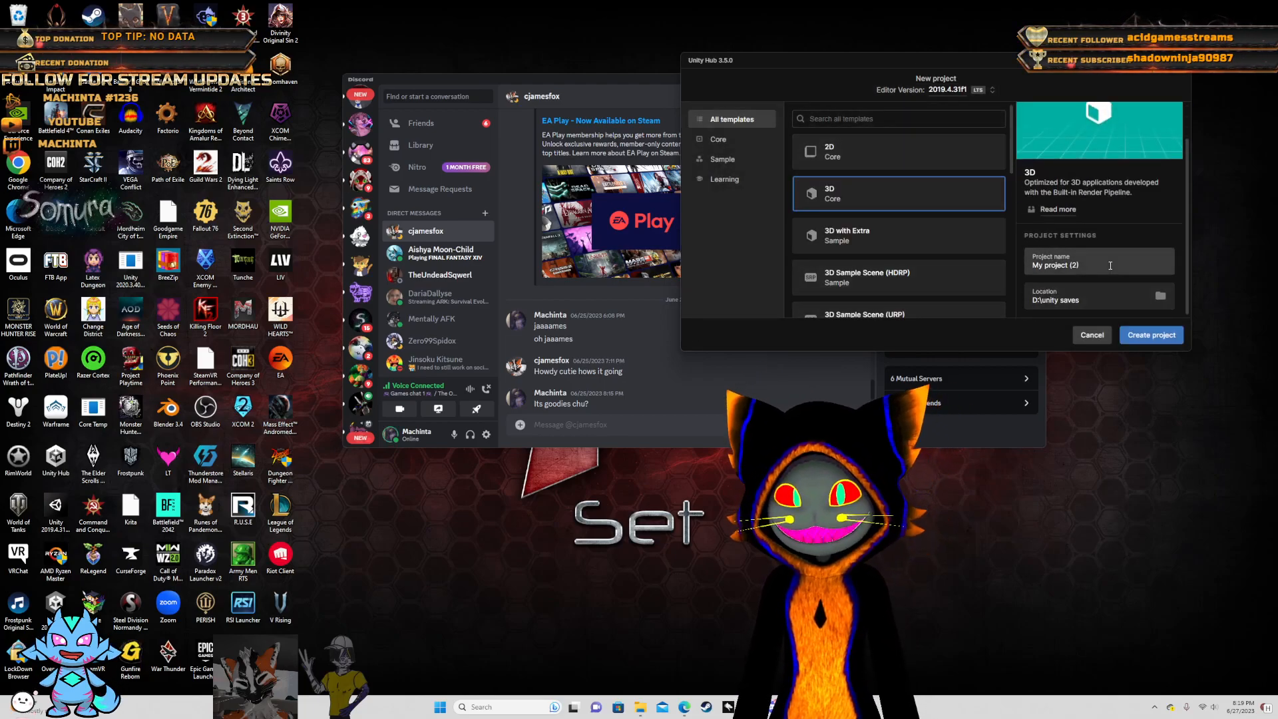
# - Name the new project "otter 0627" and create it in D:\unity saves
pyautogui.write('ott')
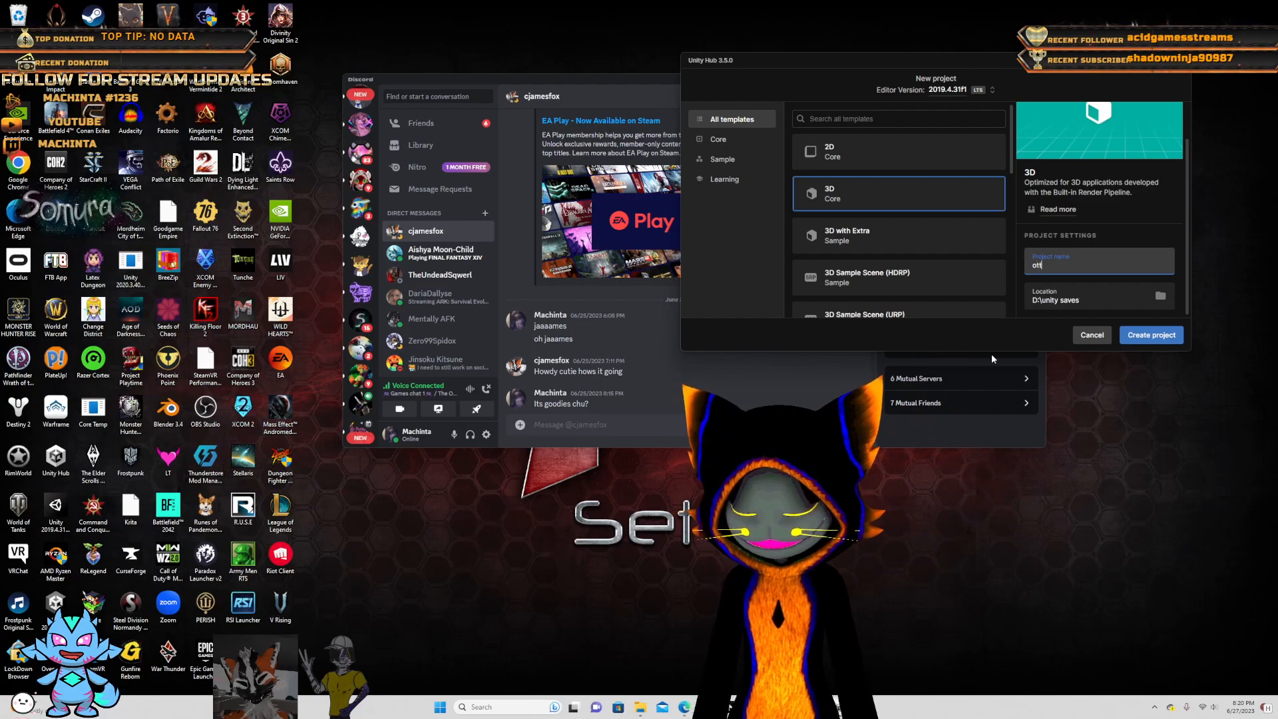
pyautogui.write('er new')
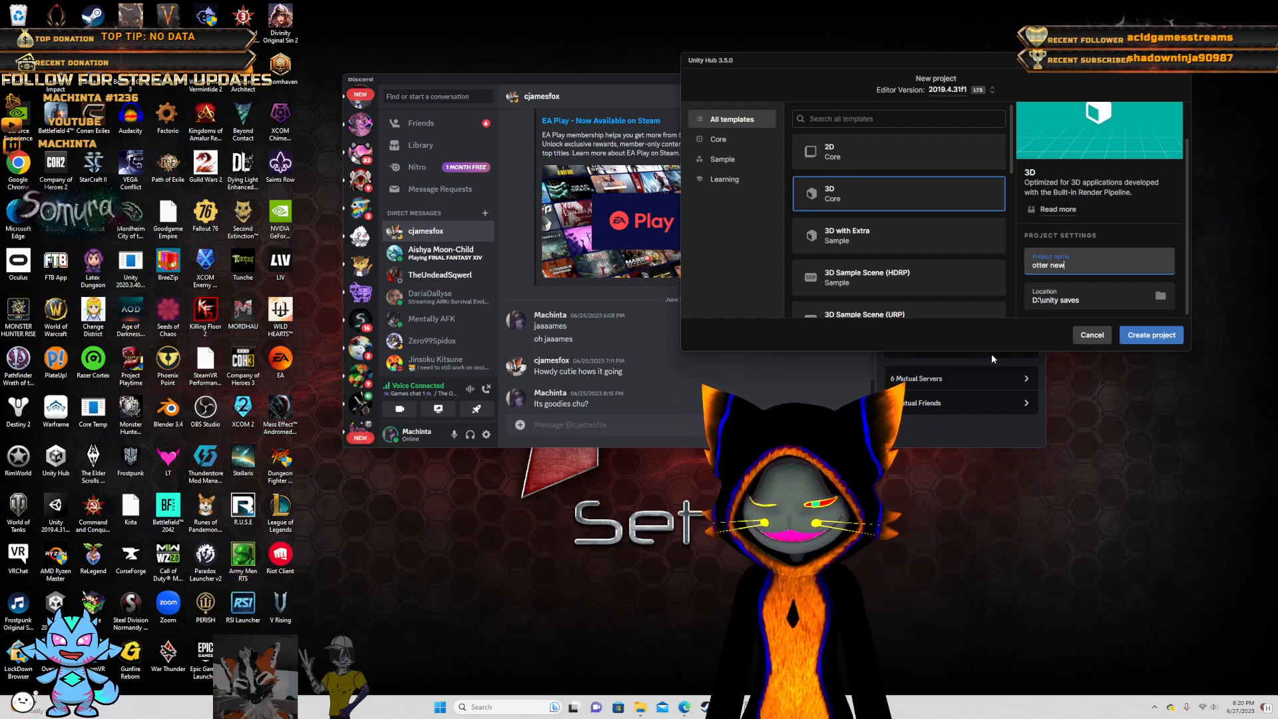
pyautogui.press('BackSpace')
pyautogui.press('BackSpace')
pyautogui.press('BackSpace')
pyautogui.press('BackSpace')
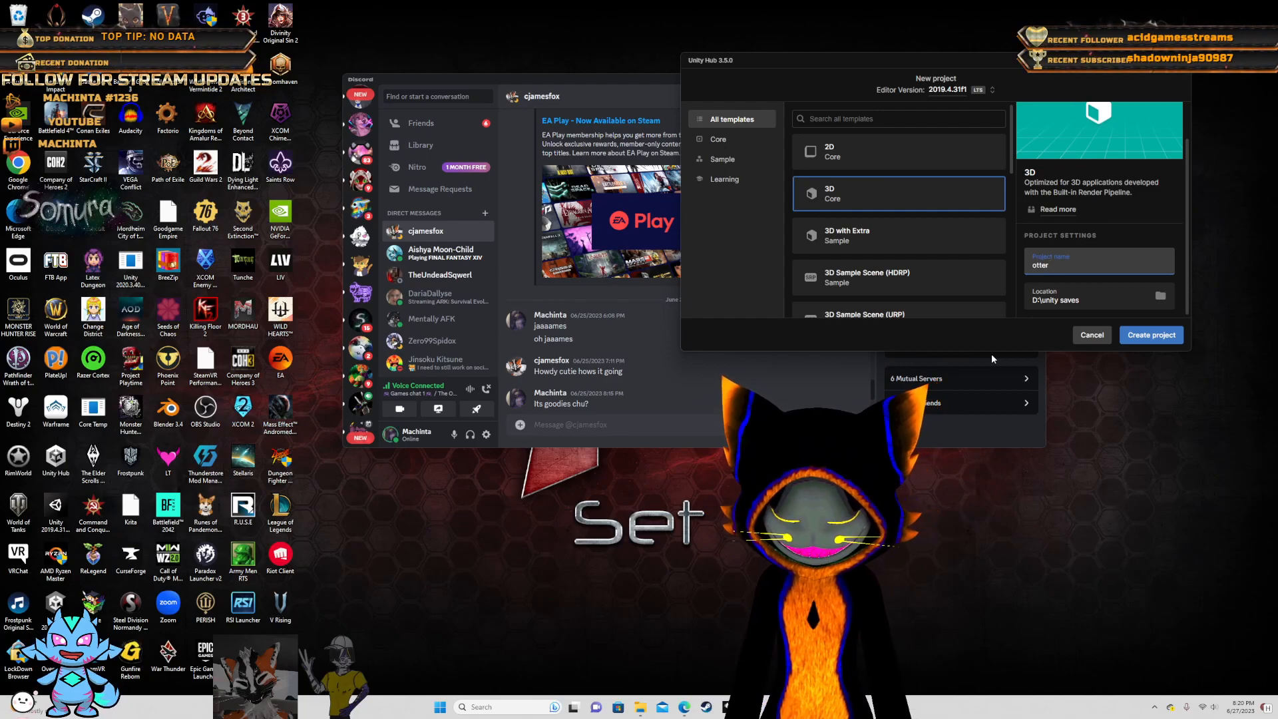
pyautogui.write('06')
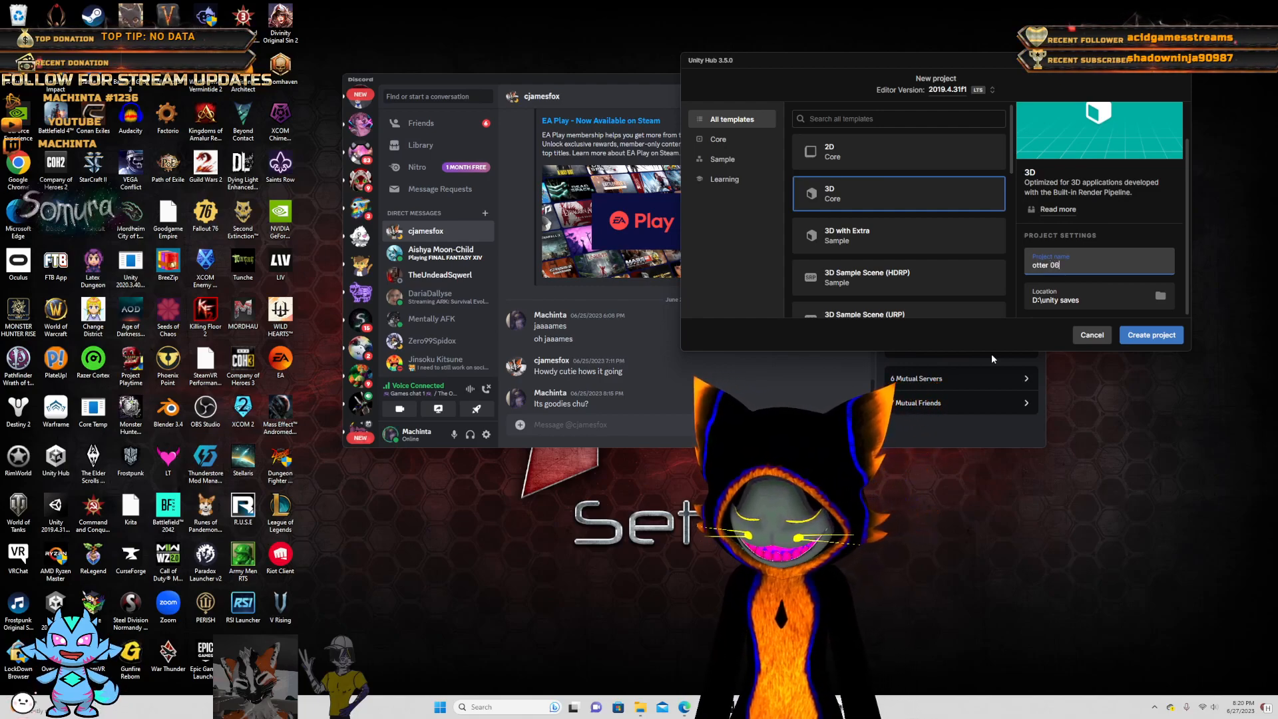
pyautogui.write('27')
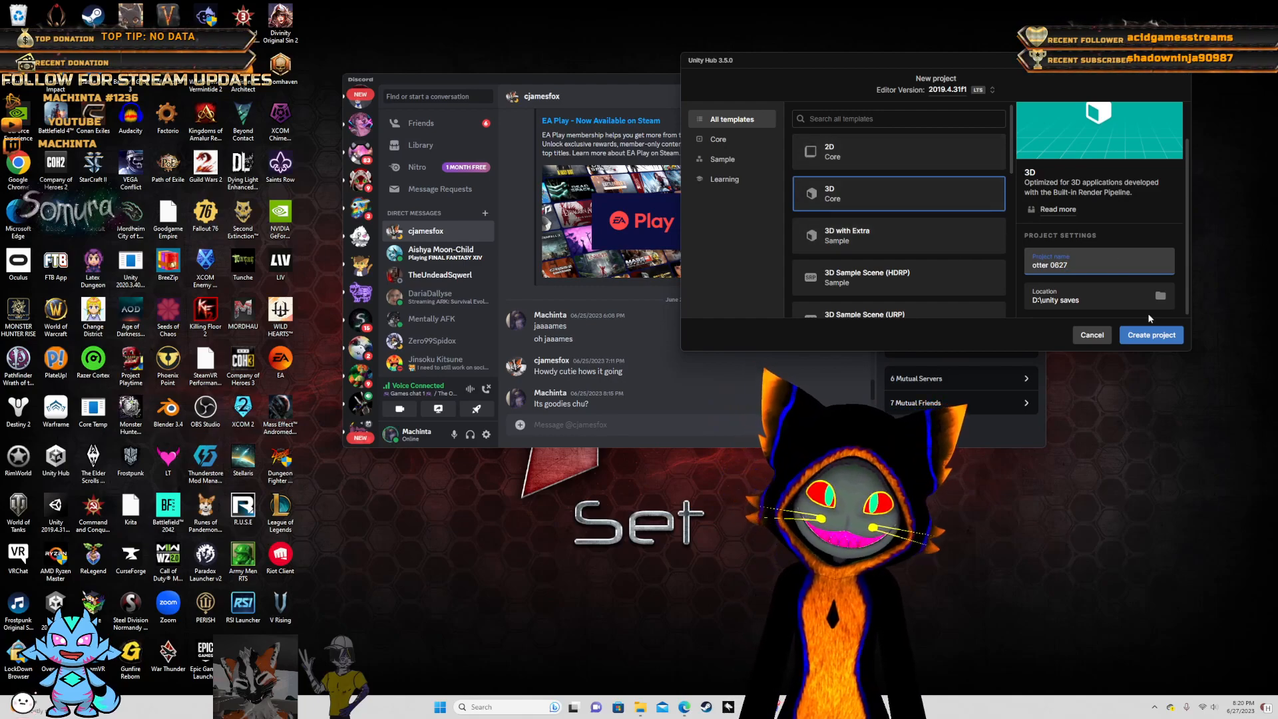
pyautogui.scroll(-7, 852, 240)
pyautogui.scroll(7, 861, 301)
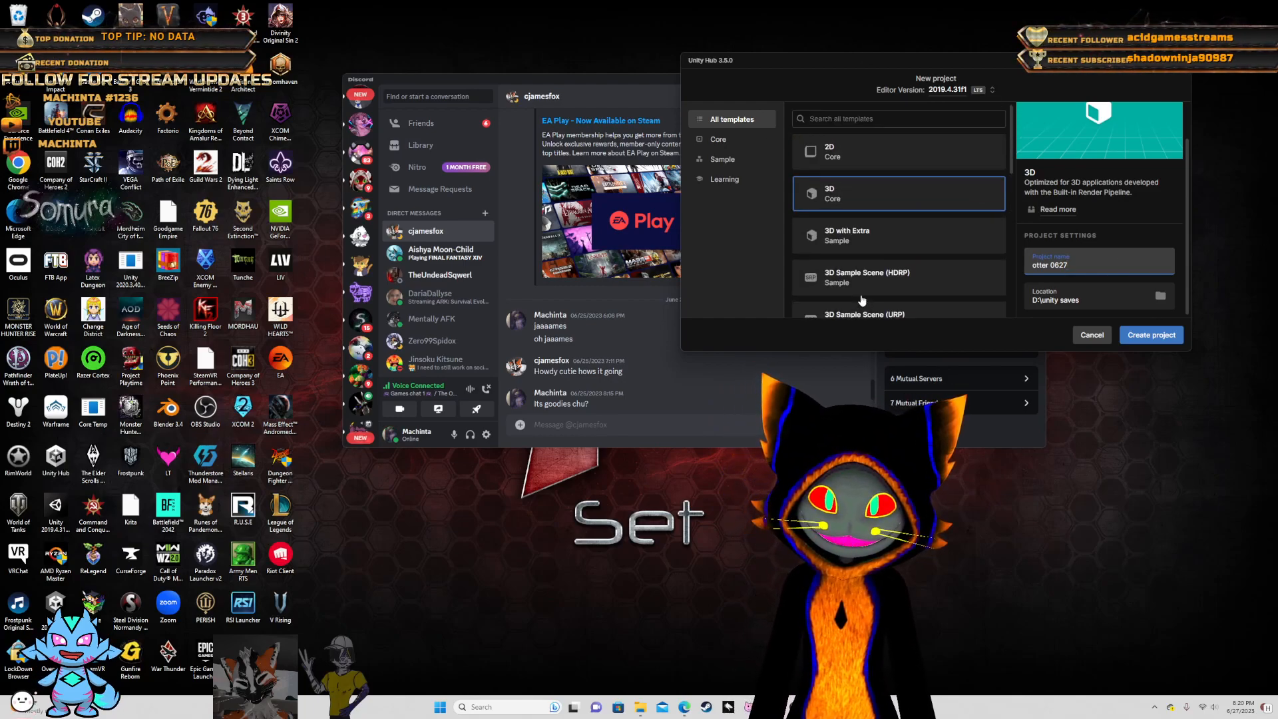
pyautogui.click(1152, 334)
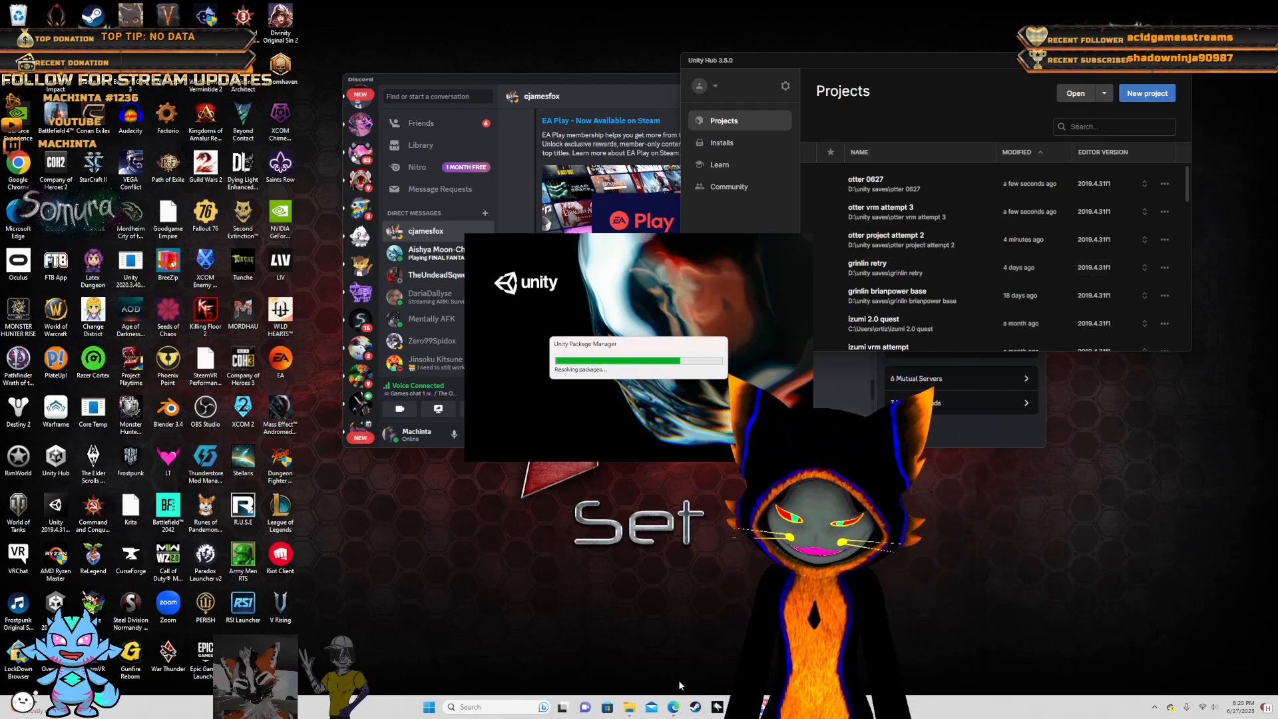
# - Switch to the Downloads folder in File Explorer and move its window aside
pyautogui.moveTo(629, 709)
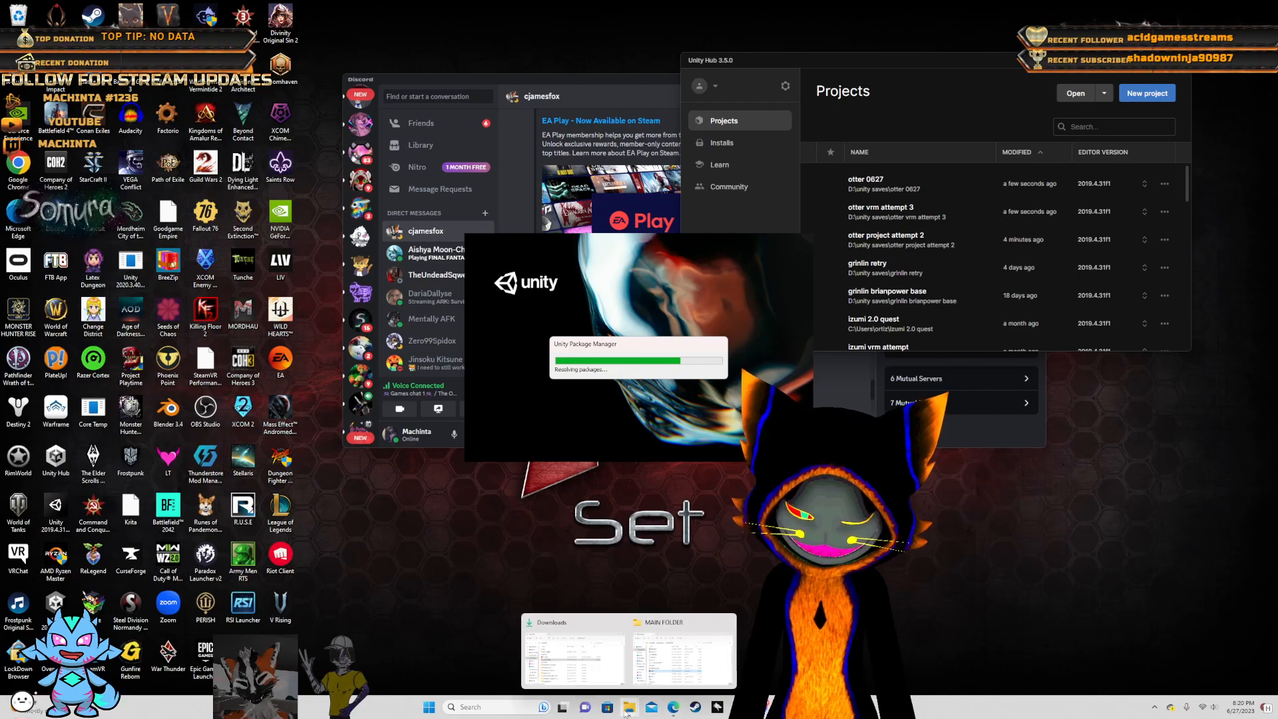
pyautogui.click(586, 660)
pyautogui.moveTo(387, 293); pyautogui.dragTo(1277, 346)
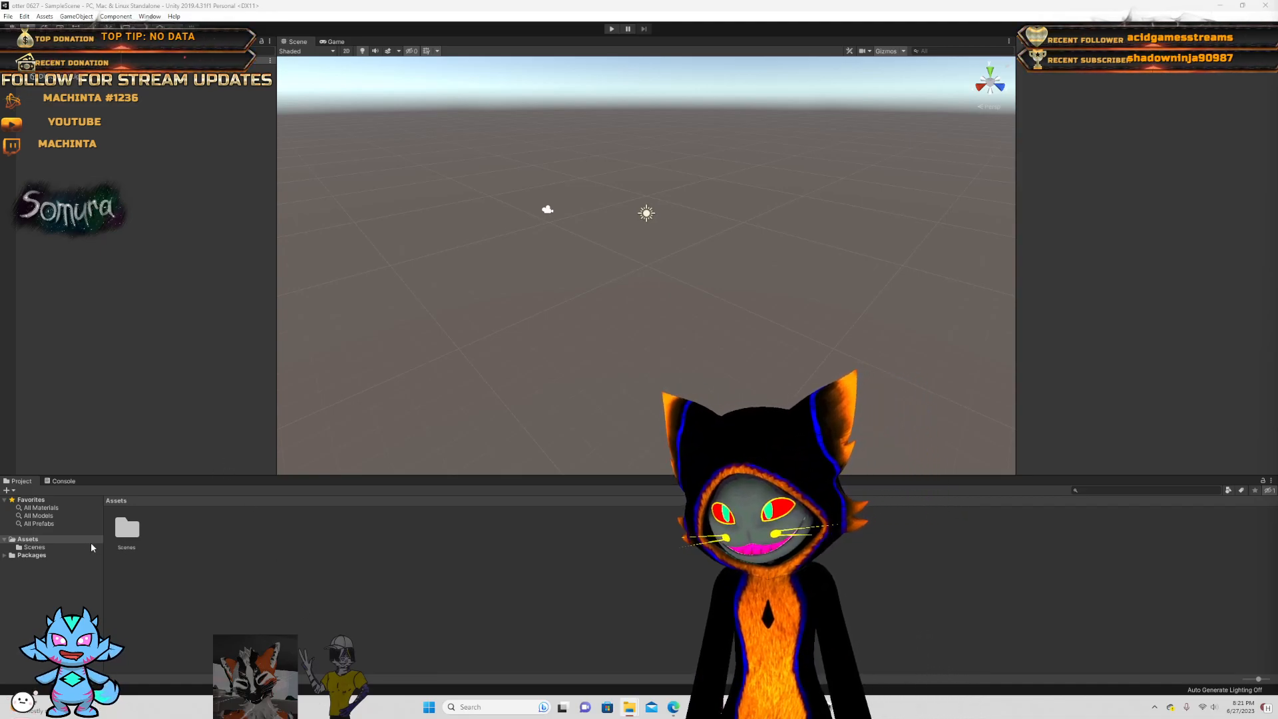
# - Select the Assets folder in the new otter 0627 project
pyautogui.click(9, 566)
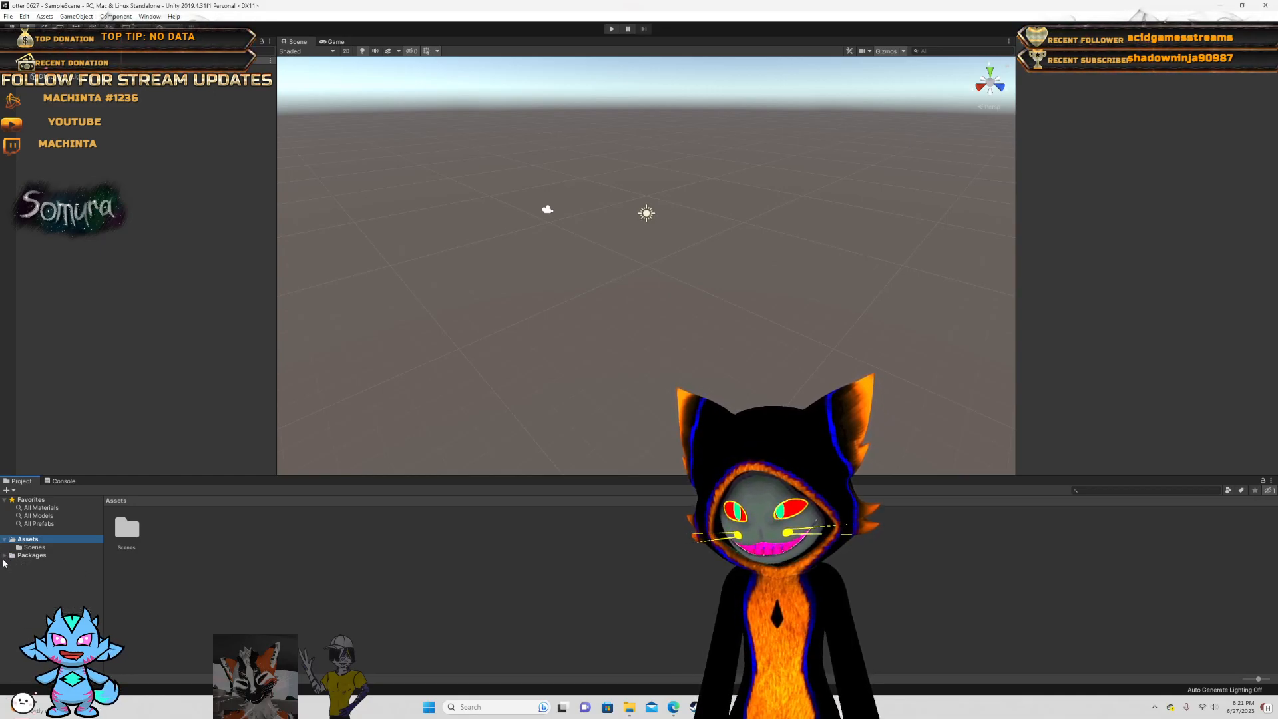
pyautogui.click(5, 541)
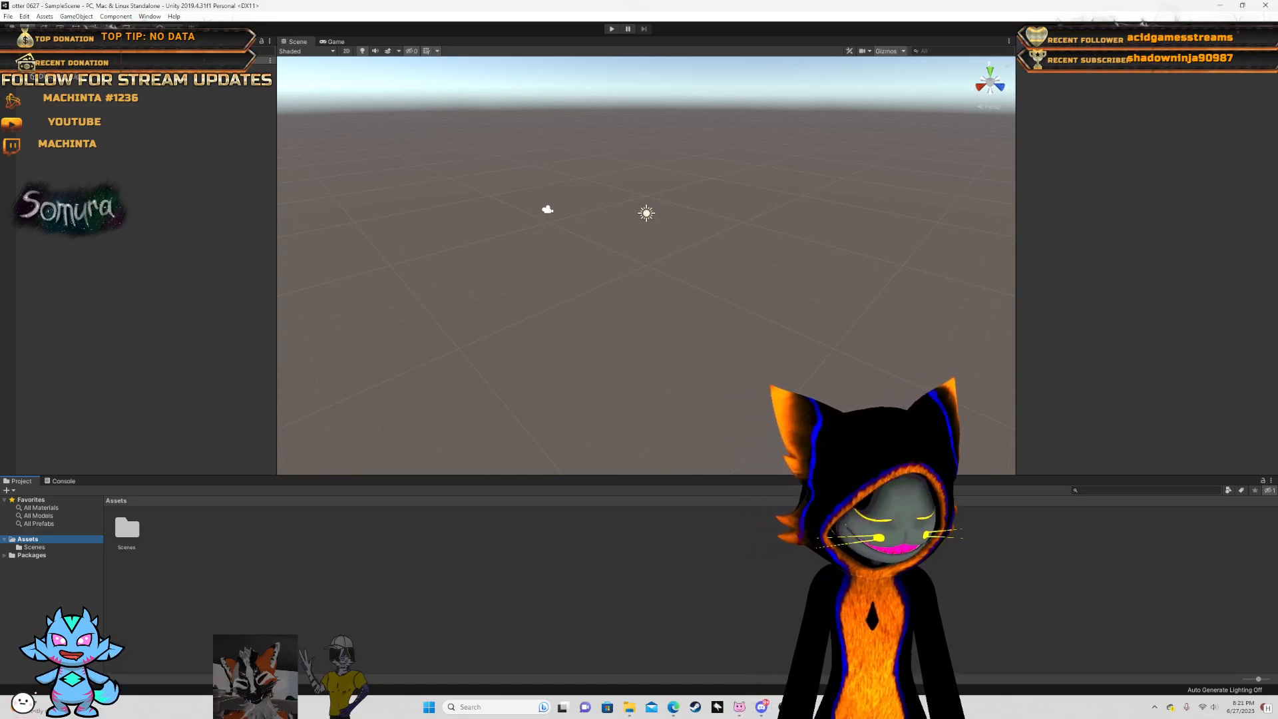
pyautogui.hotkey('alt', 'Tab')
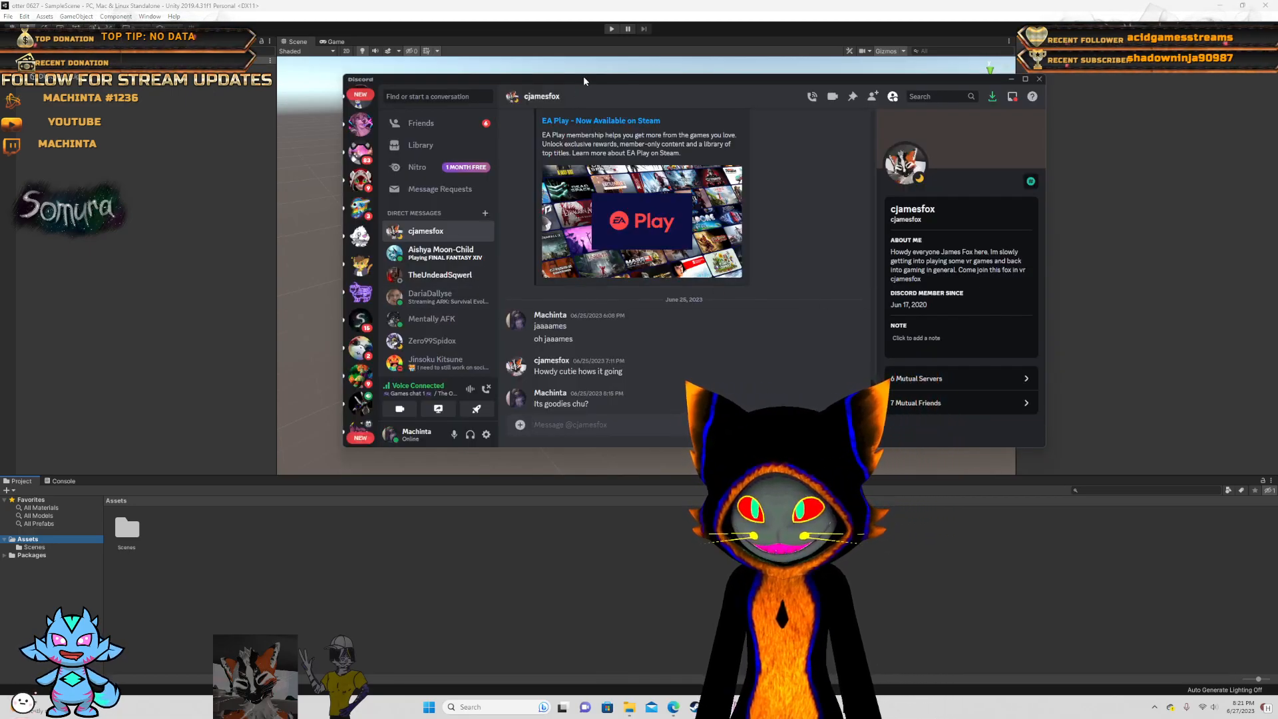
pyautogui.hotkey('alt', 'Tab')
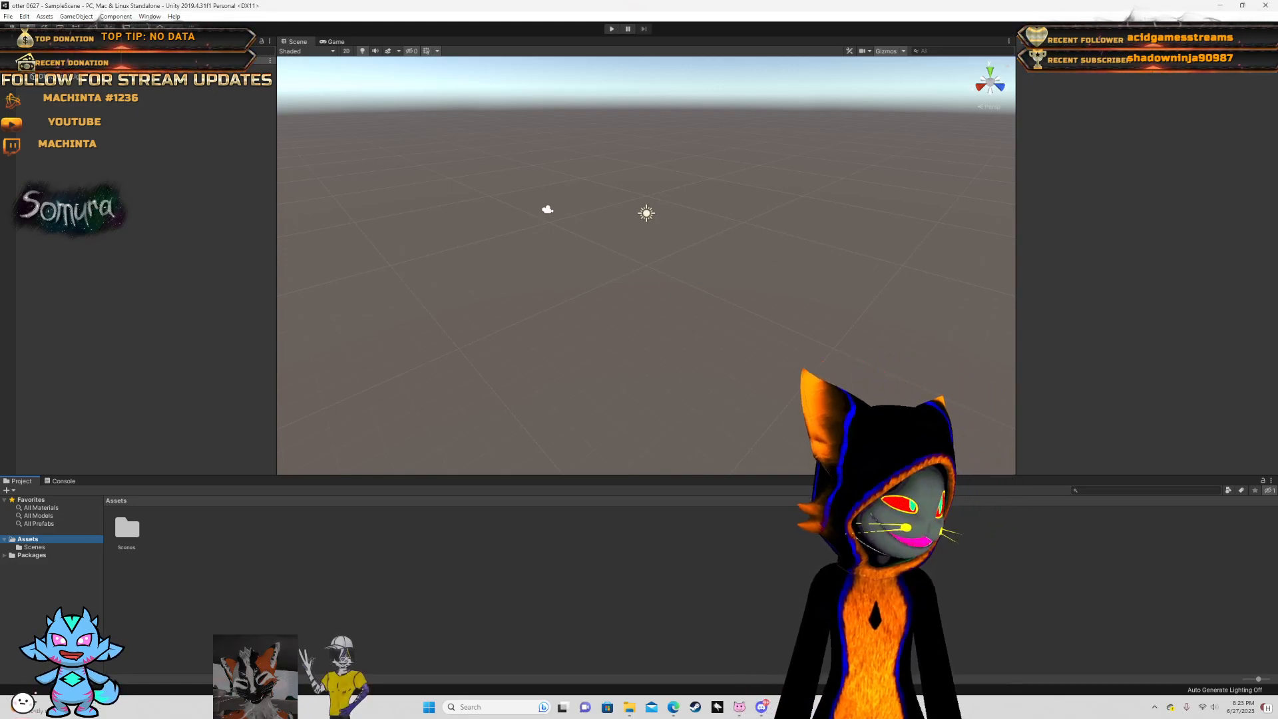
# - Bring the Downloads window over the editor and select the Awtter_SDK_1.1.35 Unity package
pyautogui.moveTo(1101, 221); pyautogui.dragTo(786, 138)
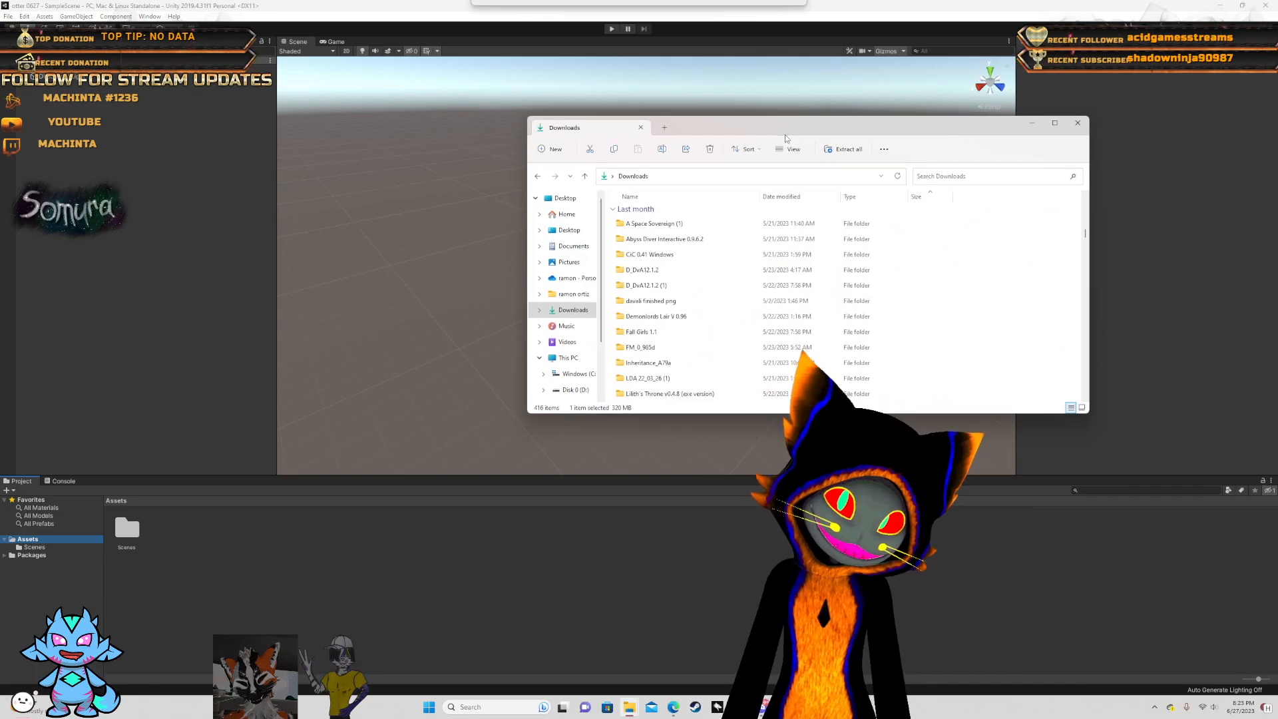
pyautogui.scroll(-10, 722, 253)
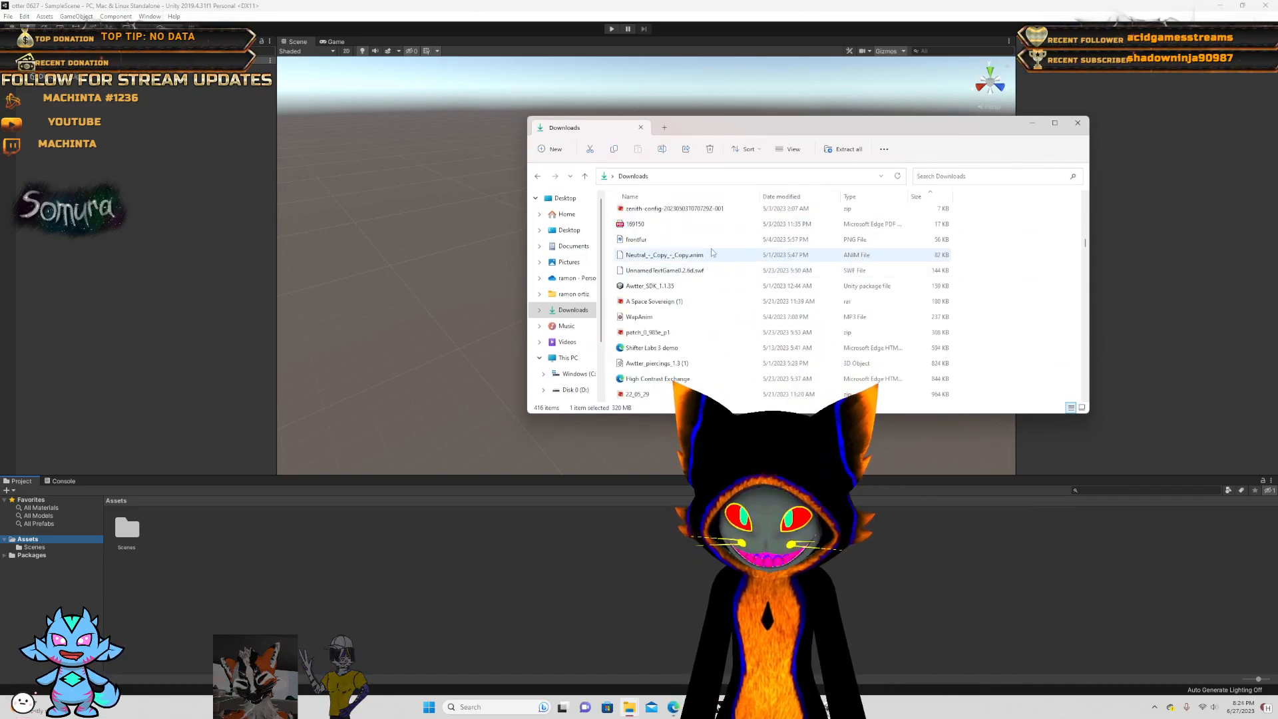
pyautogui.scroll(-3, 693, 233)
pyautogui.scroll(-2, 672, 220)
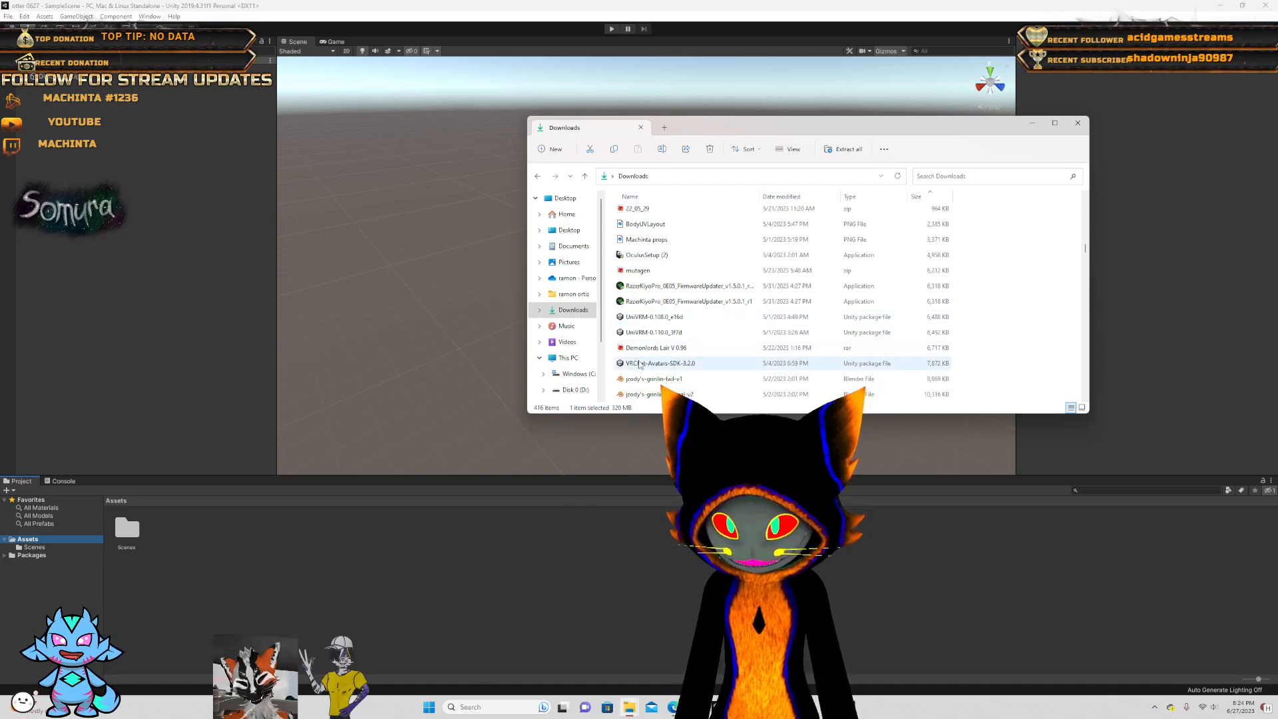
pyautogui.scroll(-3, 699, 370)
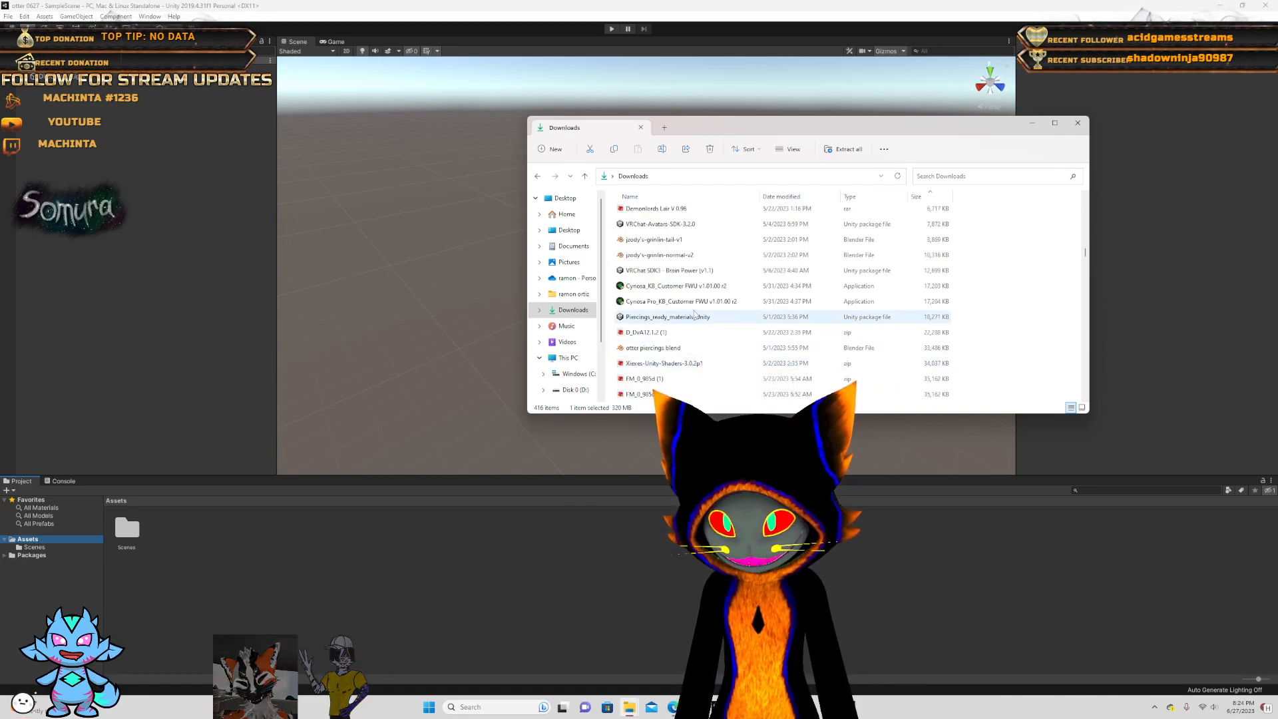
pyautogui.scroll(-3, 695, 314)
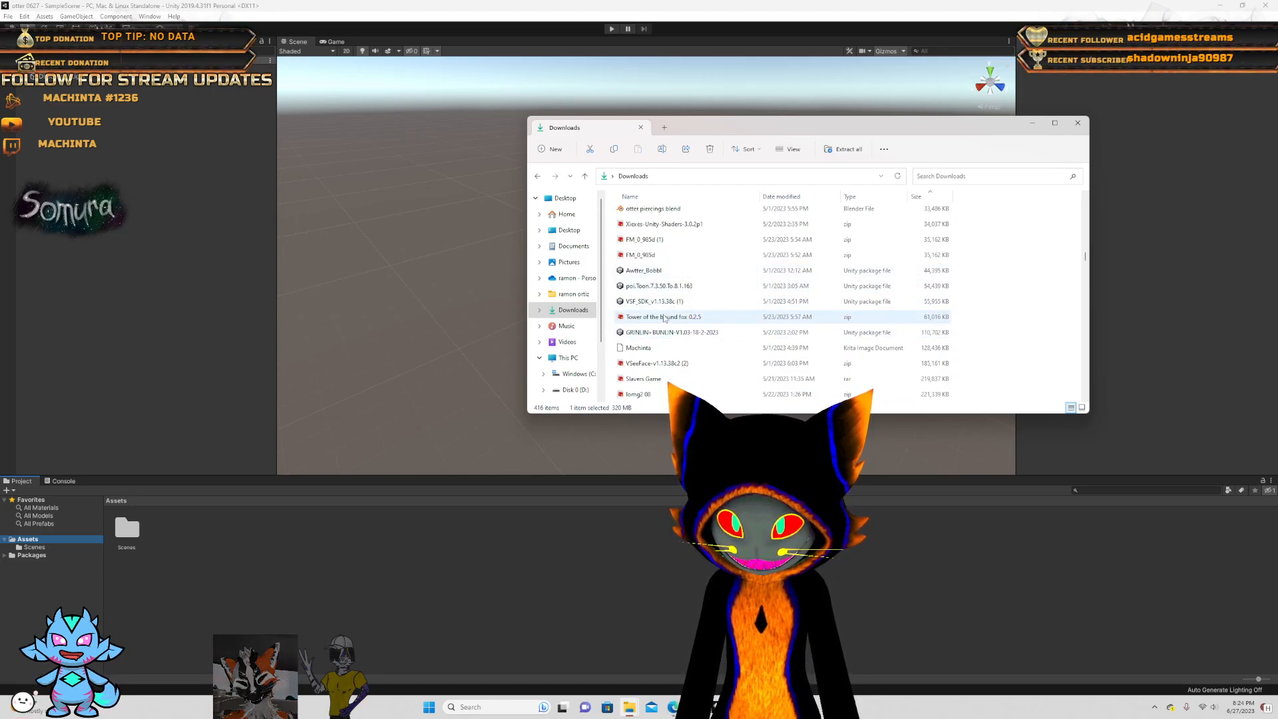
pyautogui.scroll(10, 664, 310)
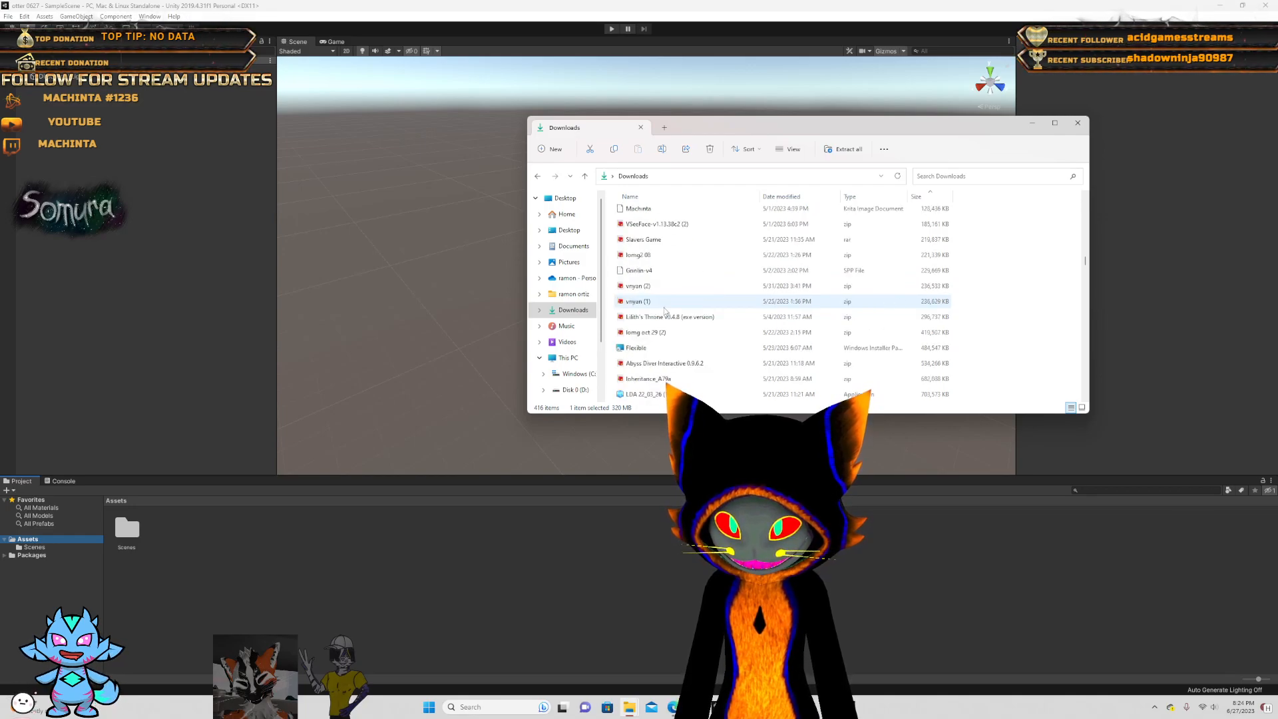
pyautogui.scroll(-10, 664, 311)
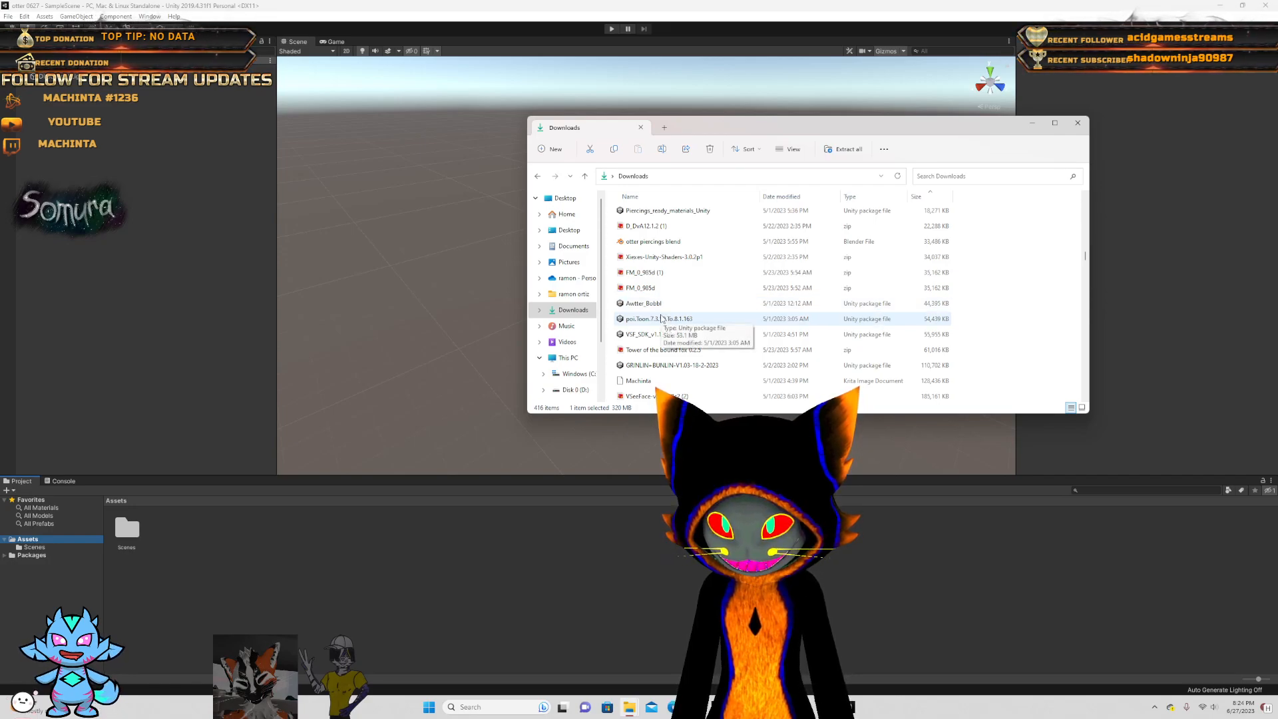
pyautogui.scroll(2, 655, 309)
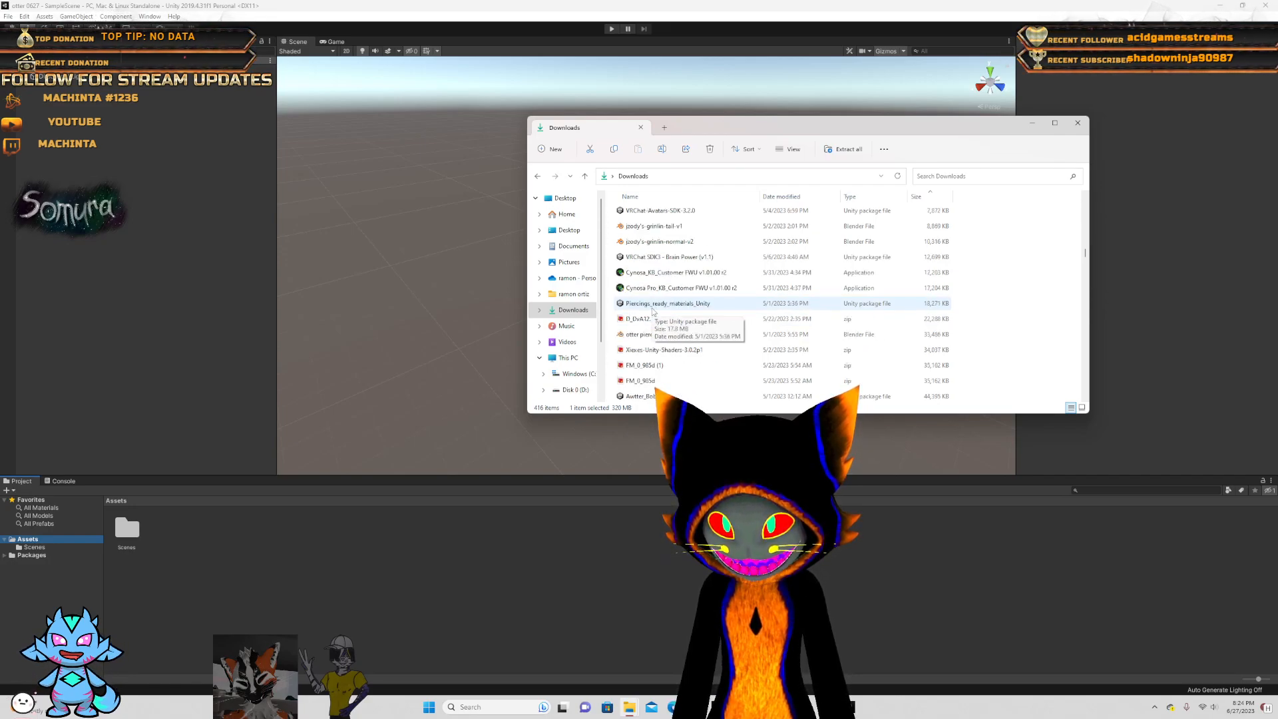
pyautogui.scroll(4, 655, 308)
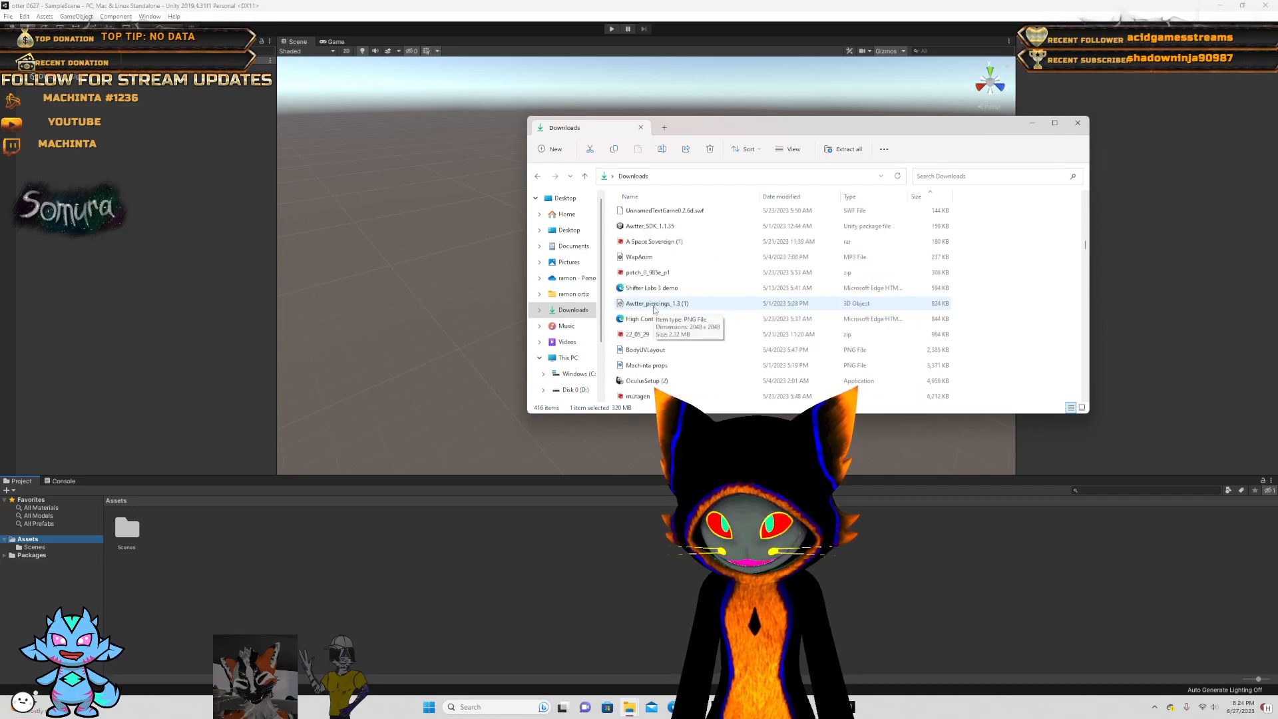
pyautogui.scroll(-1, 653, 311)
pyautogui.click(656, 287)
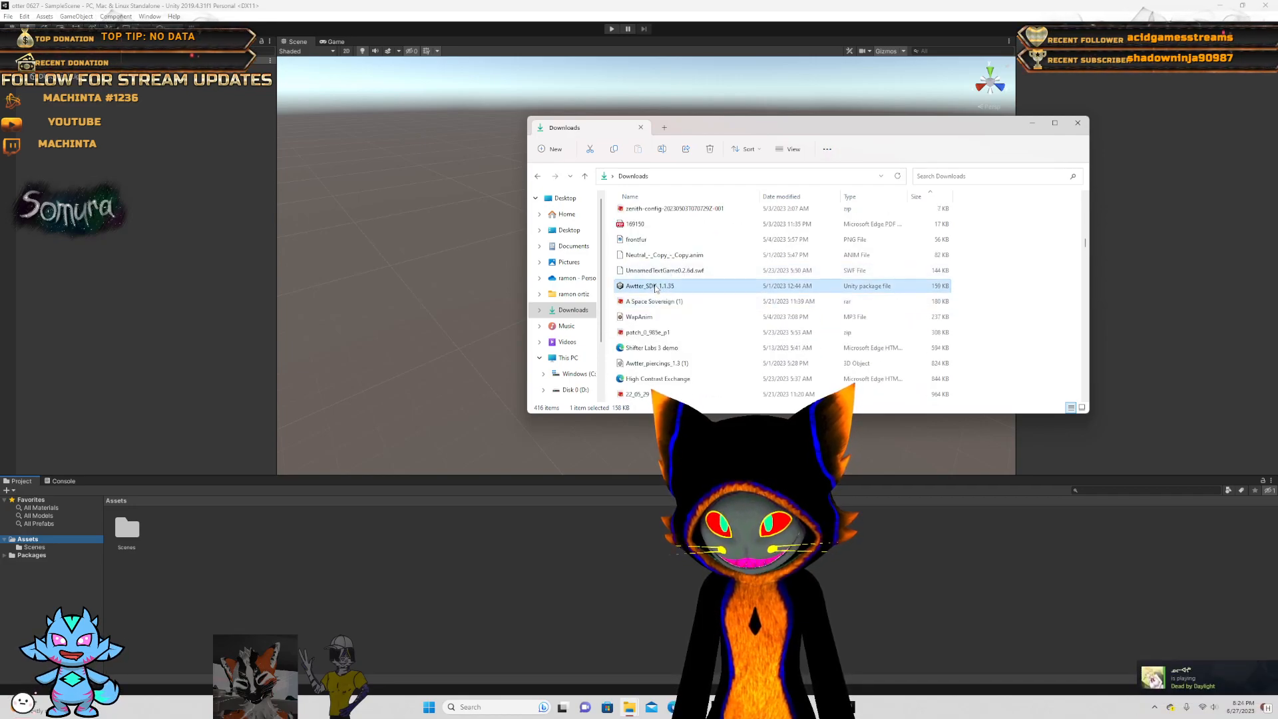
pyautogui.moveTo(655, 288)
pyautogui.mouseDown()
pyautogui.moveTo(657, 273)
pyautogui.moveTo(659, 293)
pyautogui.mouseUp()
# - Check the other downloads, then add Awtter_SDK_1.1.35 to the project so its package import window opens
pyautogui.scroll(3, 661, 299)
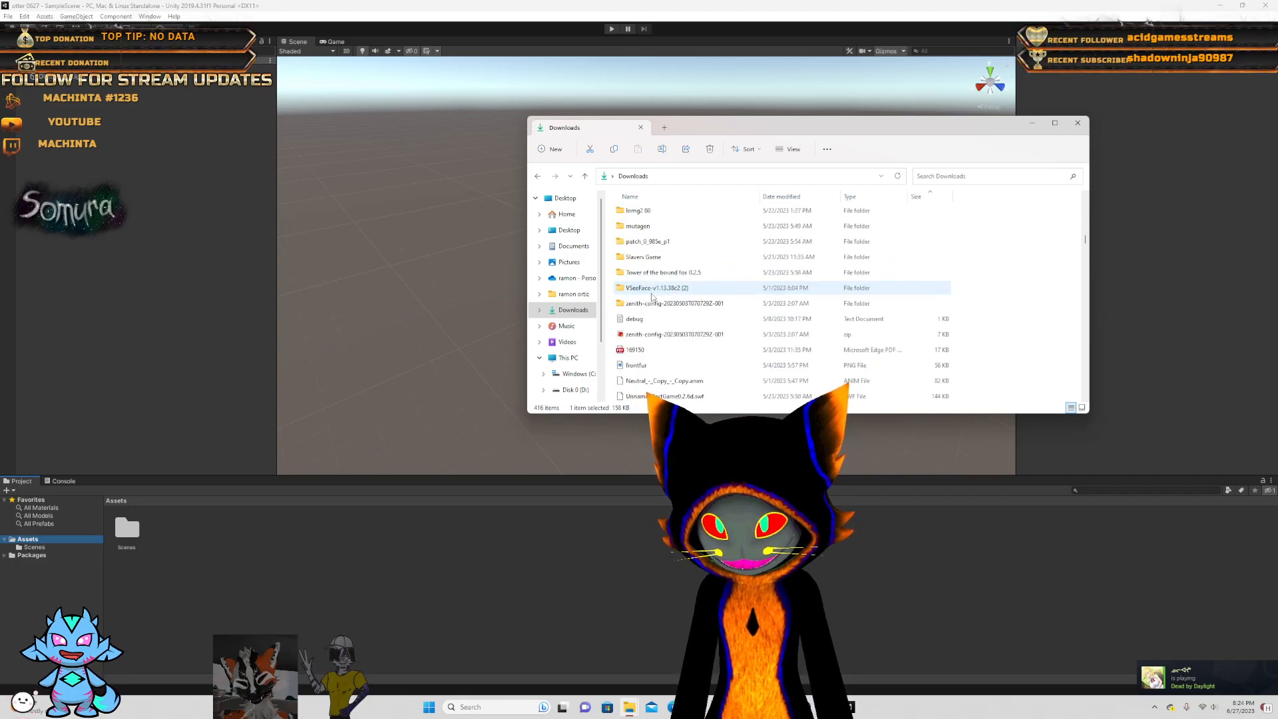
pyautogui.scroll(-3, 660, 300)
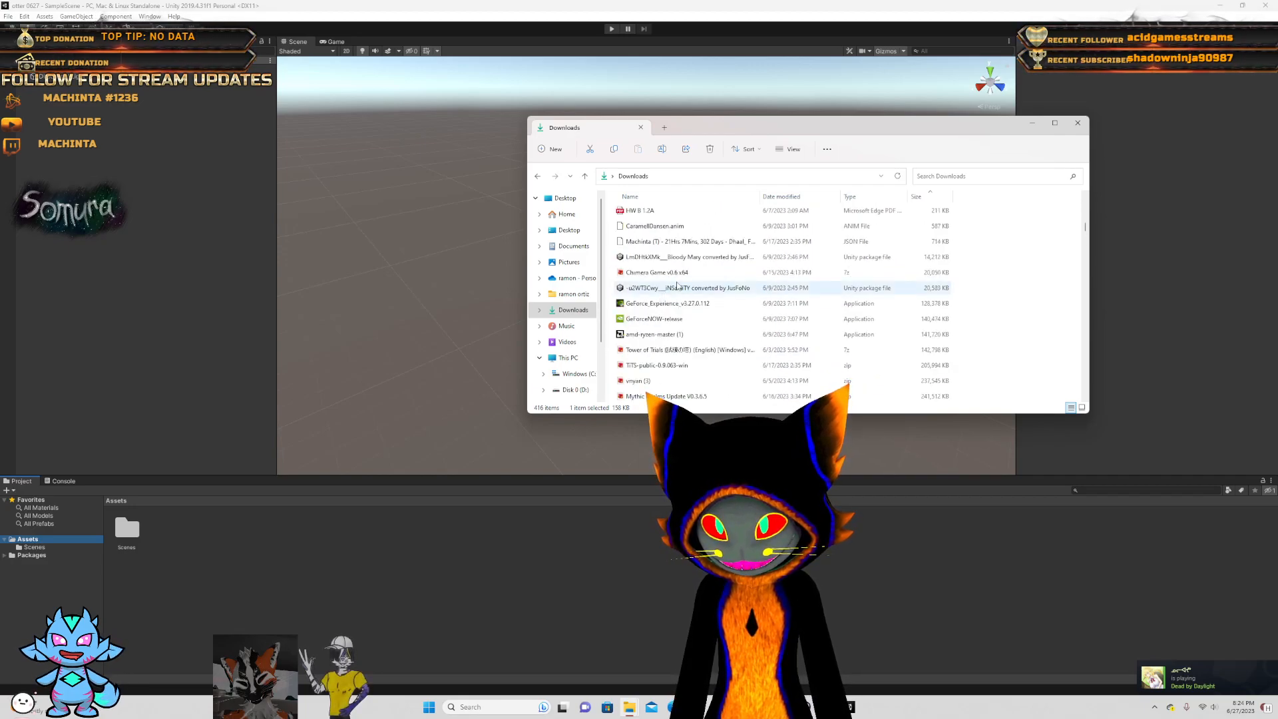
pyautogui.scroll(2, 666, 298)
pyautogui.scroll(-3, 667, 298)
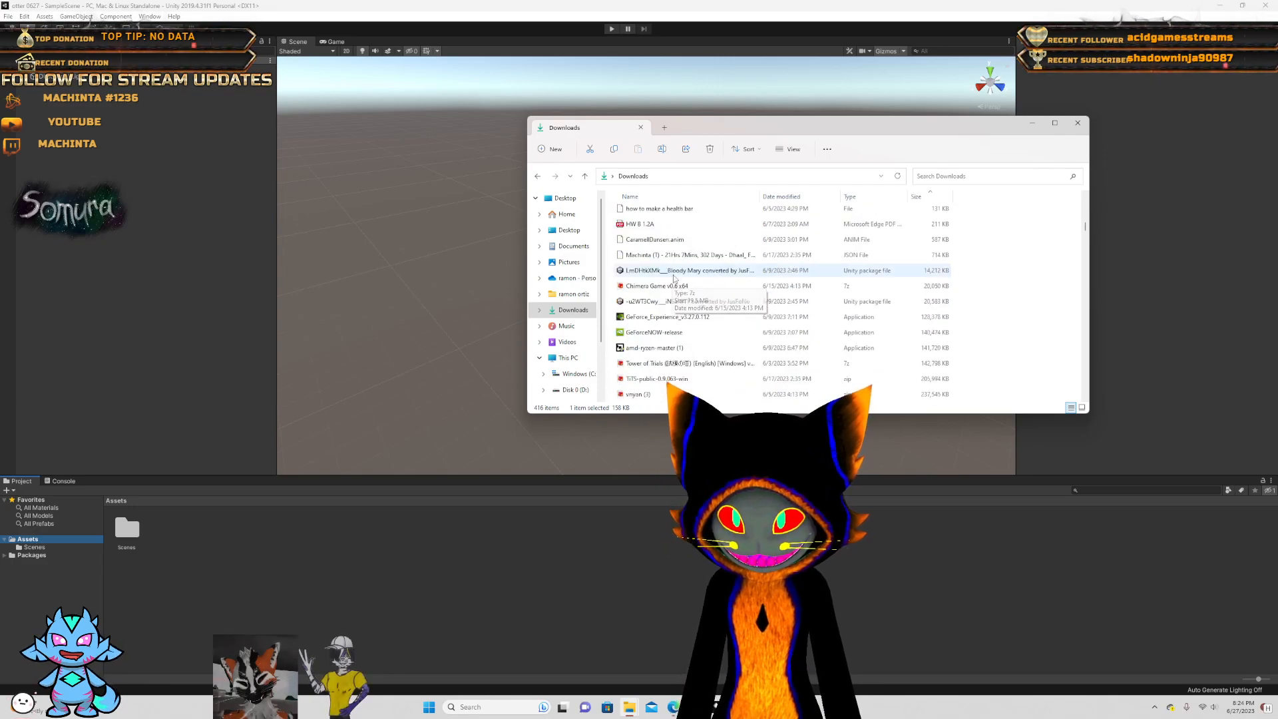
pyautogui.scroll(5, 669, 300)
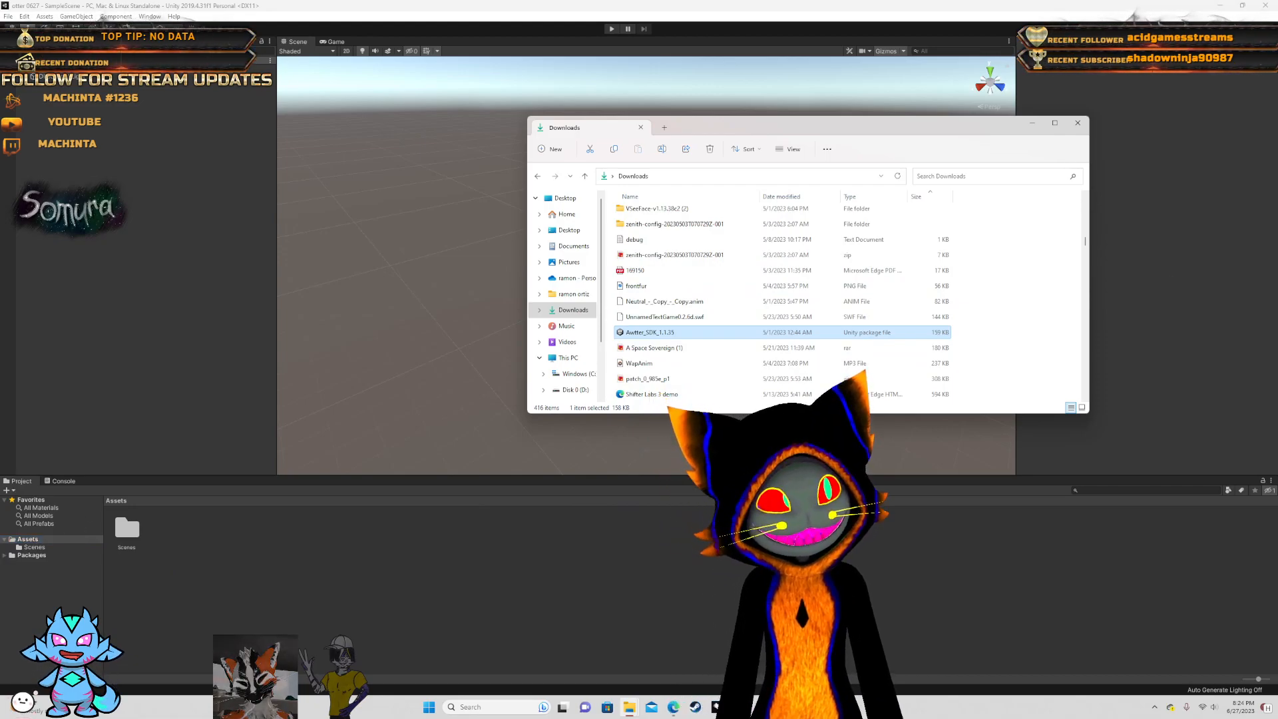
pyautogui.moveTo(940, 215); pyautogui.dragTo(558, 230)
# - Review the contents of the Awtter_SDK_1.1.35 package and import all of its items
pyautogui.scroll(-10, 562, 338)
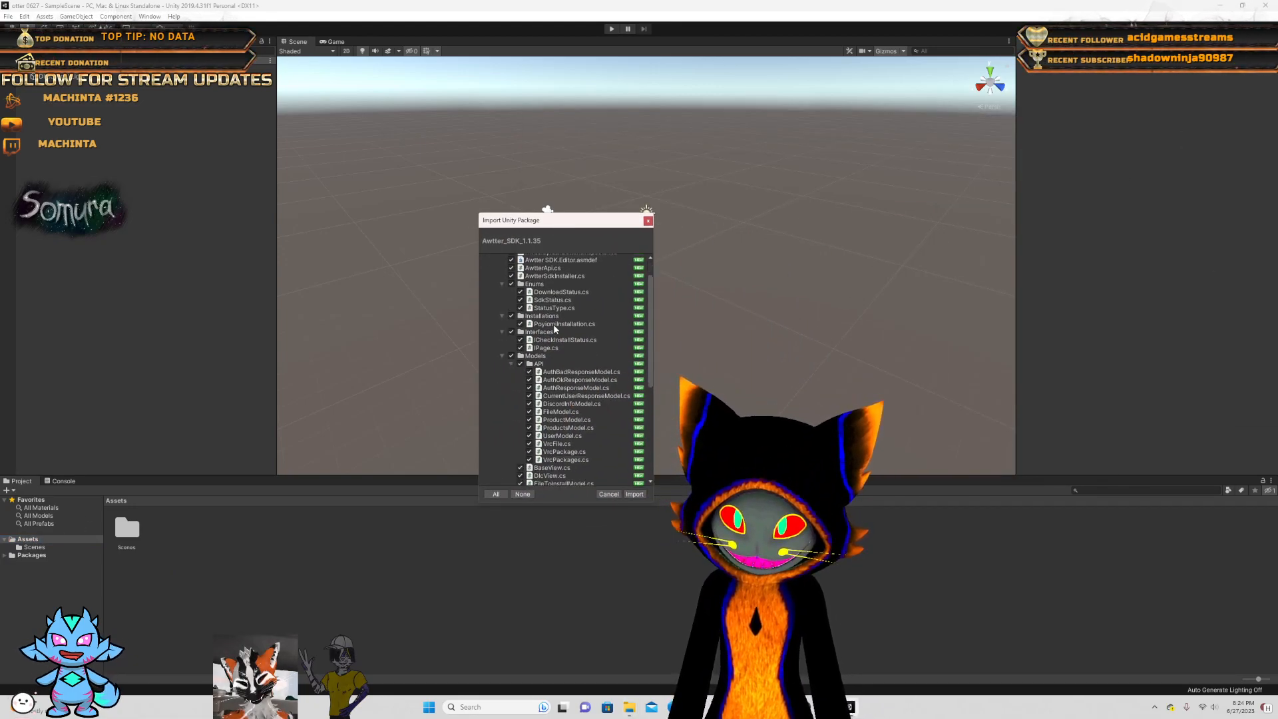
pyautogui.scroll(10, 562, 338)
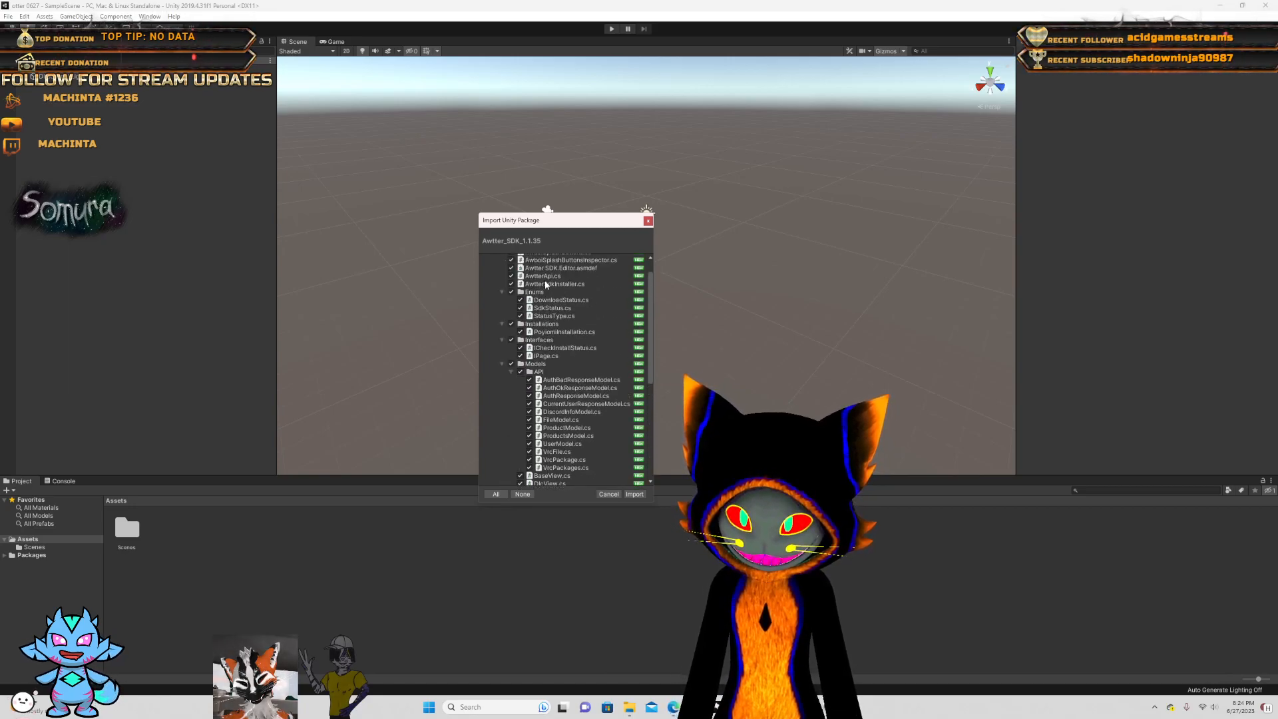
pyautogui.scroll(-10, 544, 273)
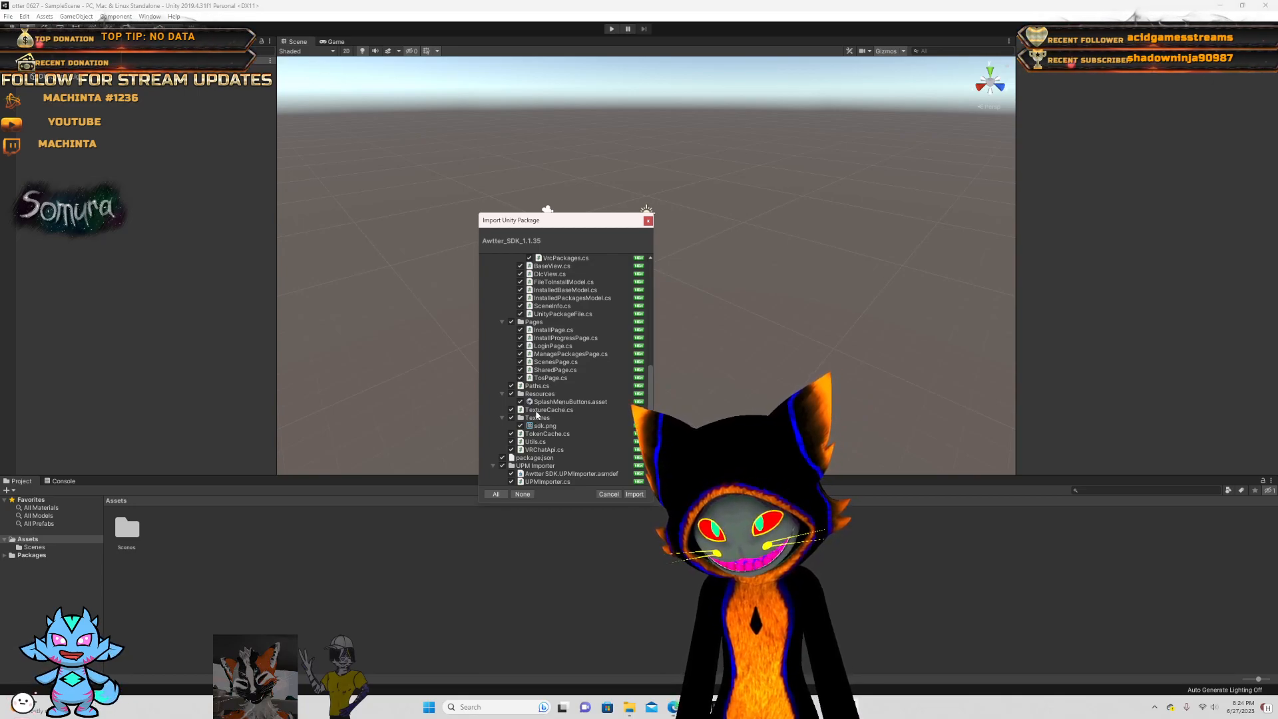
pyautogui.scroll(3, 538, 428)
pyautogui.scroll(5, 539, 427)
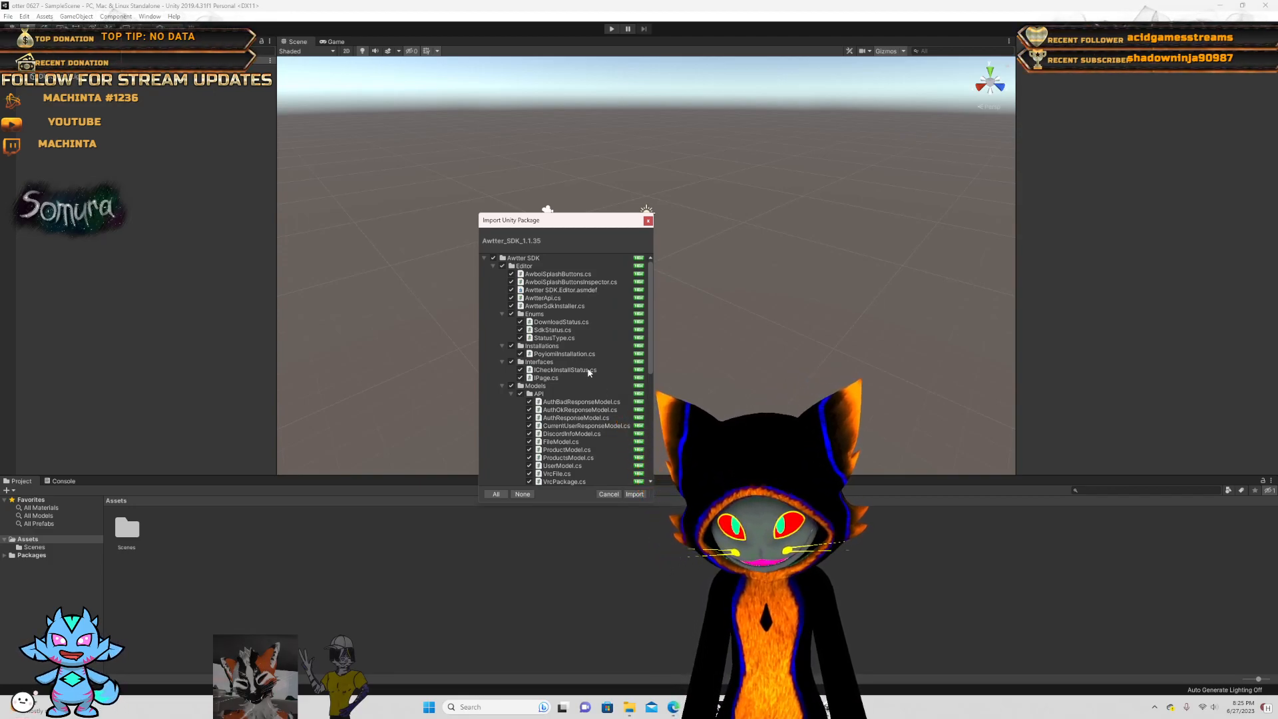
pyautogui.scroll(-10, 574, 329)
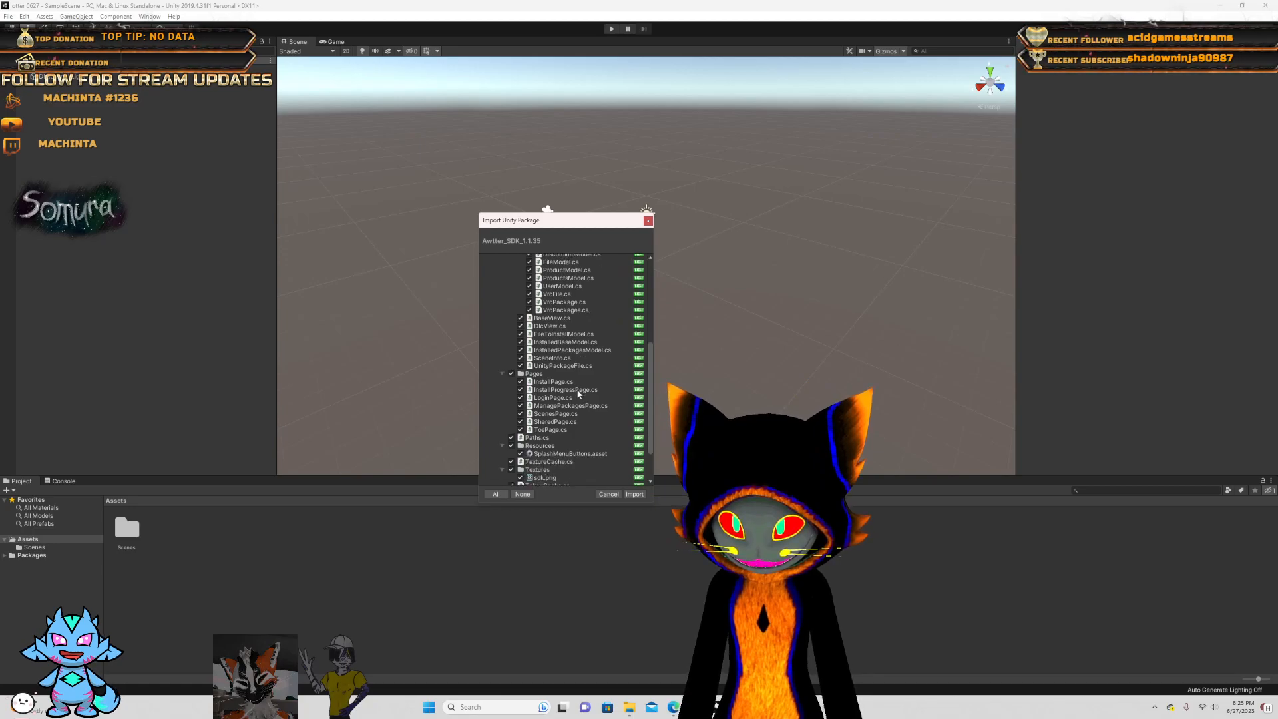
pyautogui.click(634, 494)
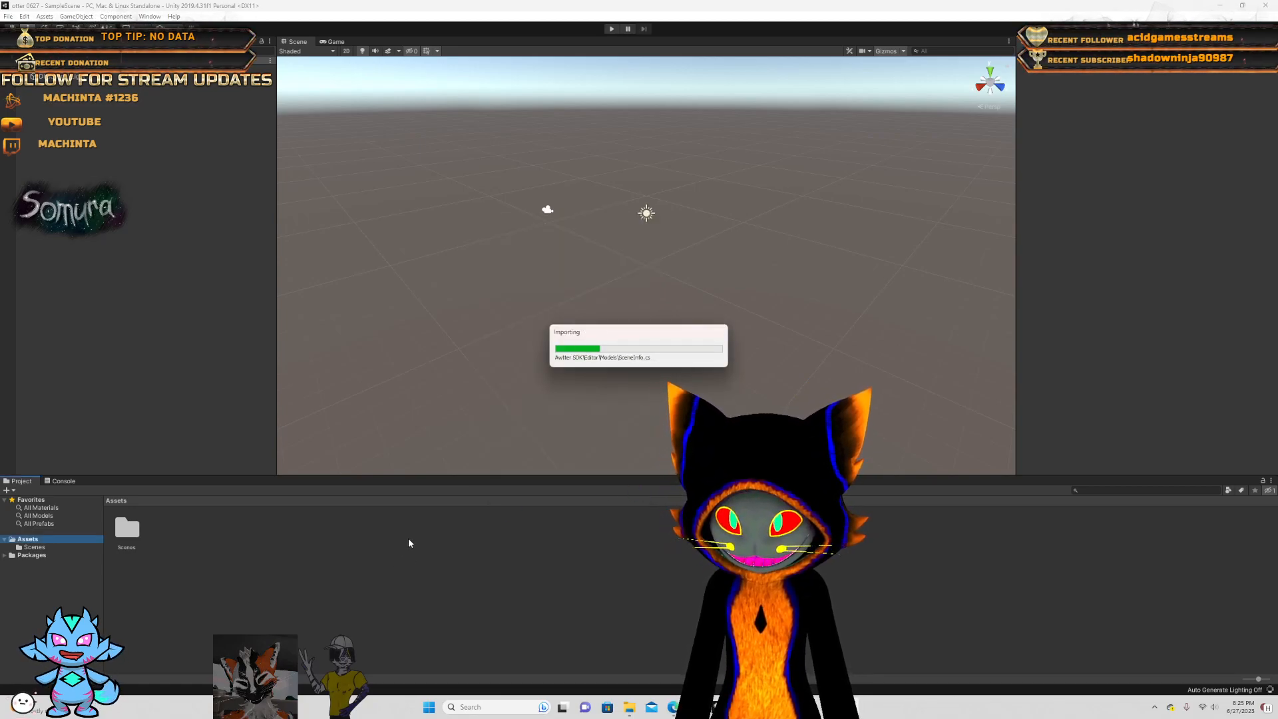
# - Minimize the MAIN FOLDER window and look through Downloads for the UniVRM packages
pyautogui.click(627, 705)
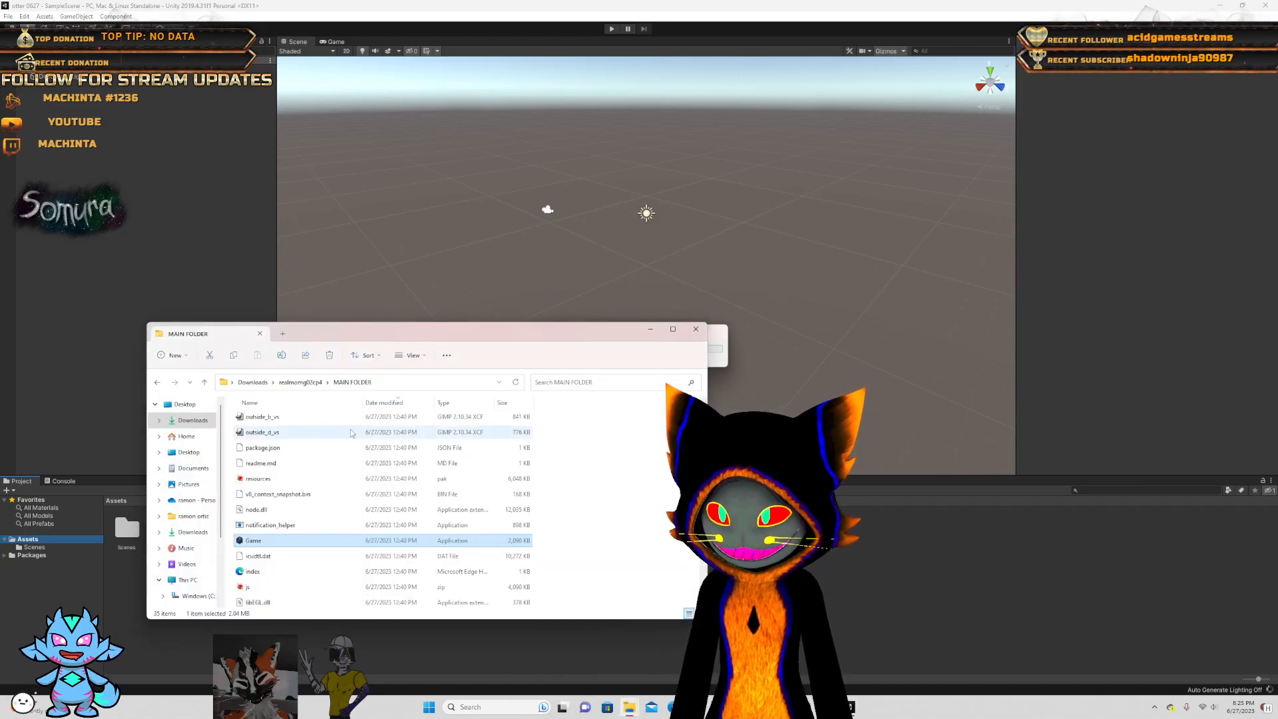
pyautogui.click(648, 330)
pyautogui.scroll(-1, 661, 341)
pyautogui.scroll(-10, 660, 343)
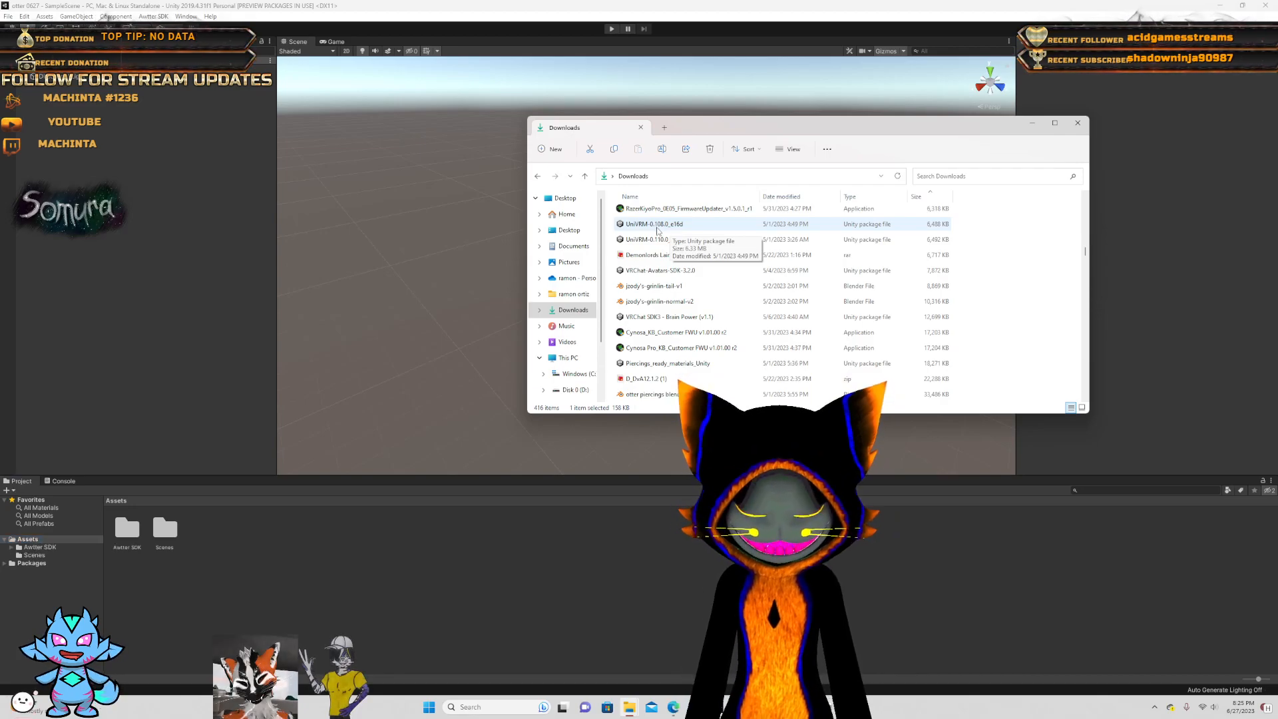
# - Put away the Downloads window and run the Awtter SDK installer for the VRChat SDK and Poiyomi Toon Shader packages
pyautogui.click(1077, 124)
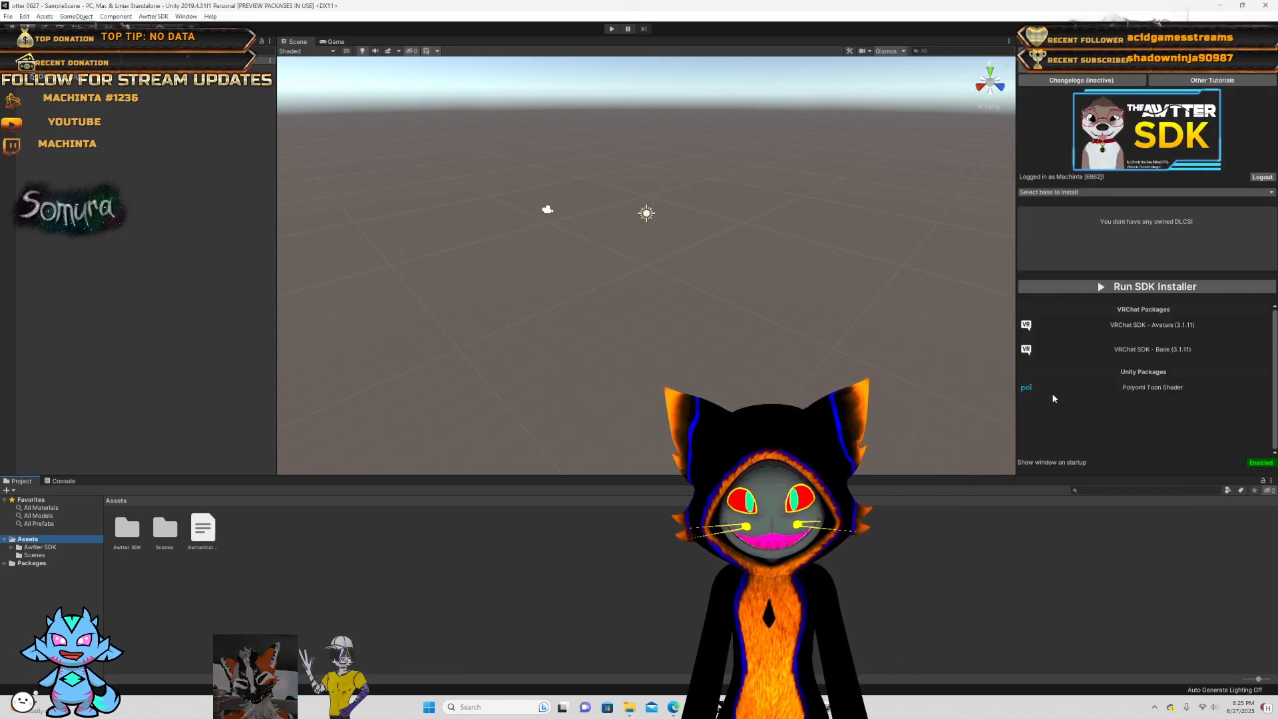
pyautogui.click(1141, 286)
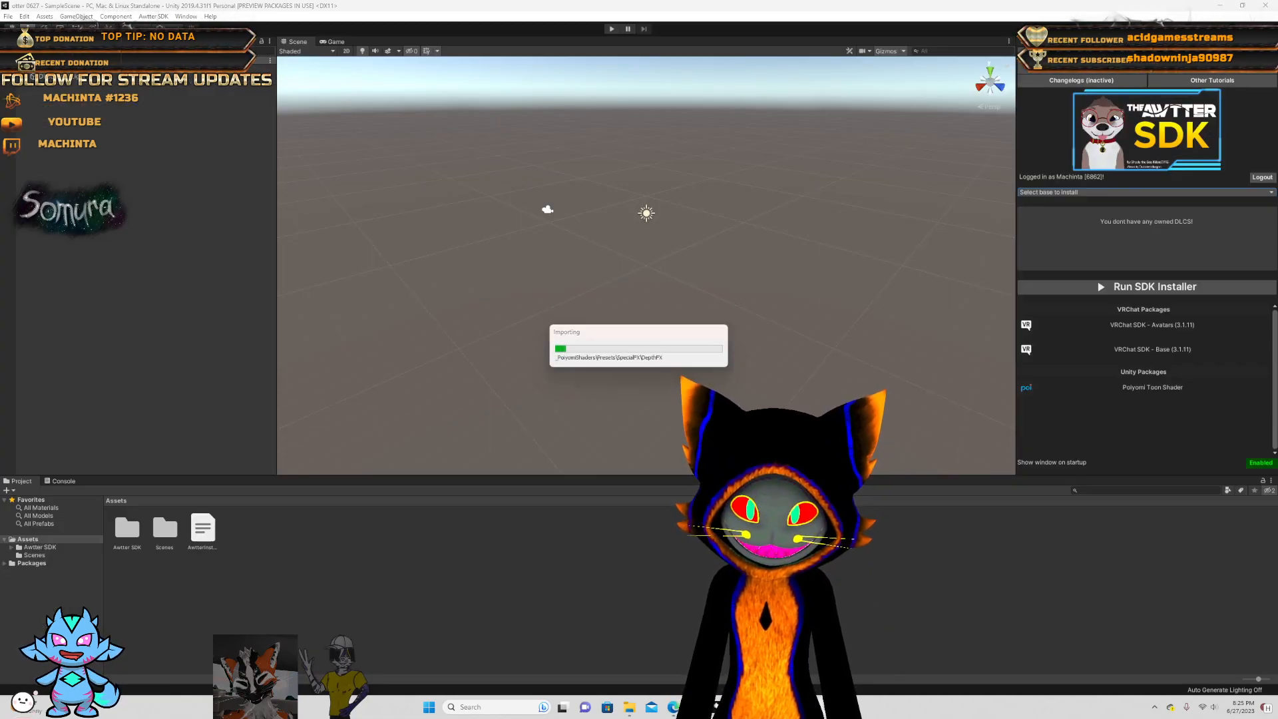
# - Bring the Downloads window back up and move it clear of the import progress and the Awtter SDK panel
pyautogui.hotkey('alt', 'Tab')
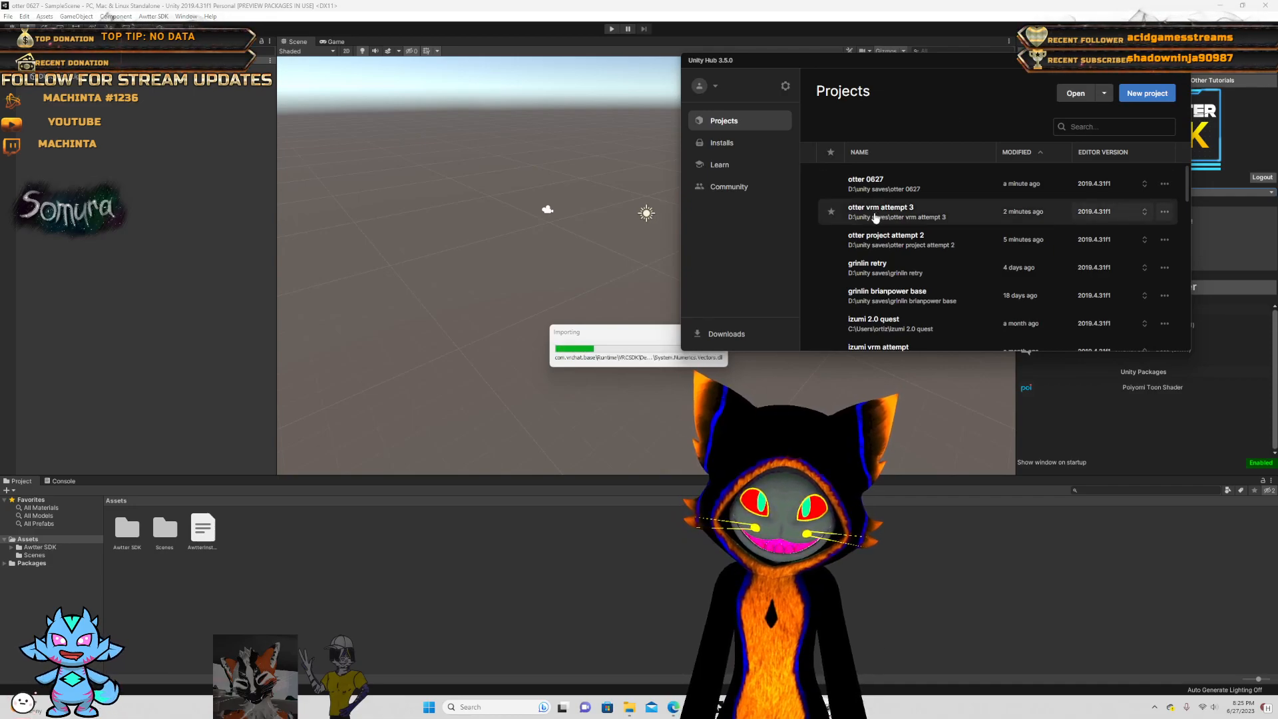
pyautogui.scroll(-3, 875, 217)
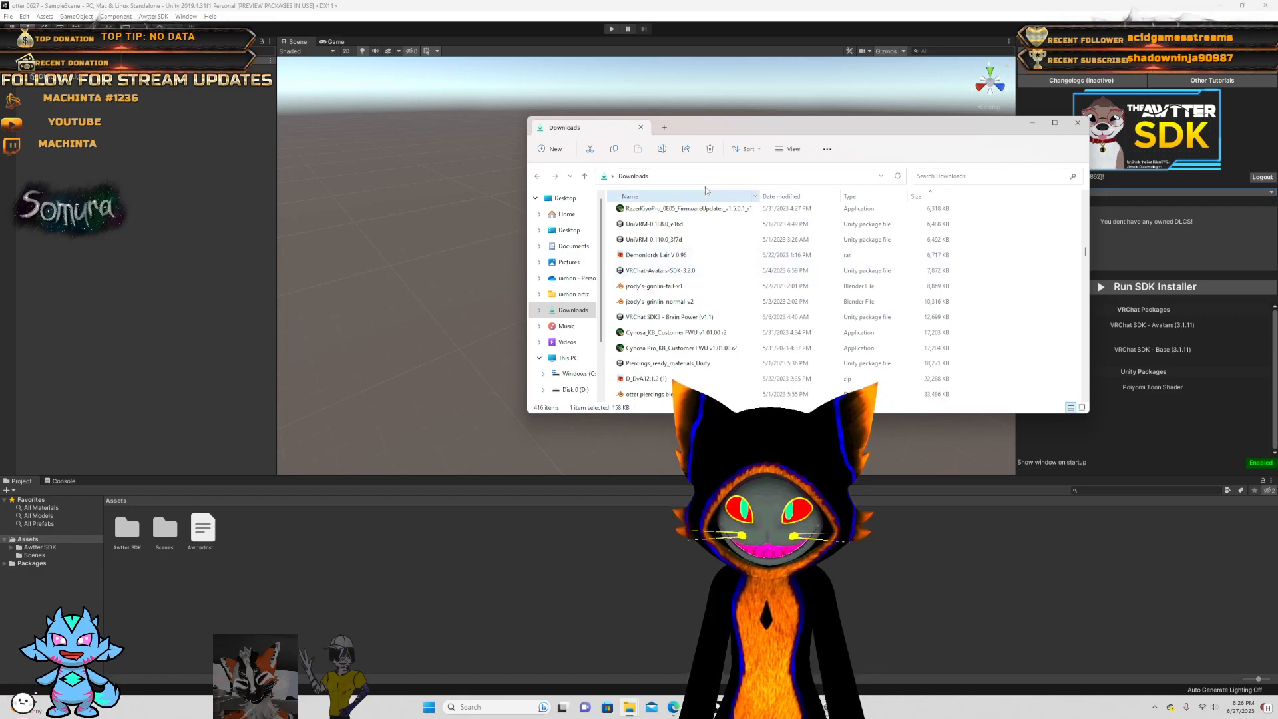
pyautogui.moveTo(744, 118); pyautogui.dragTo(618, 111)
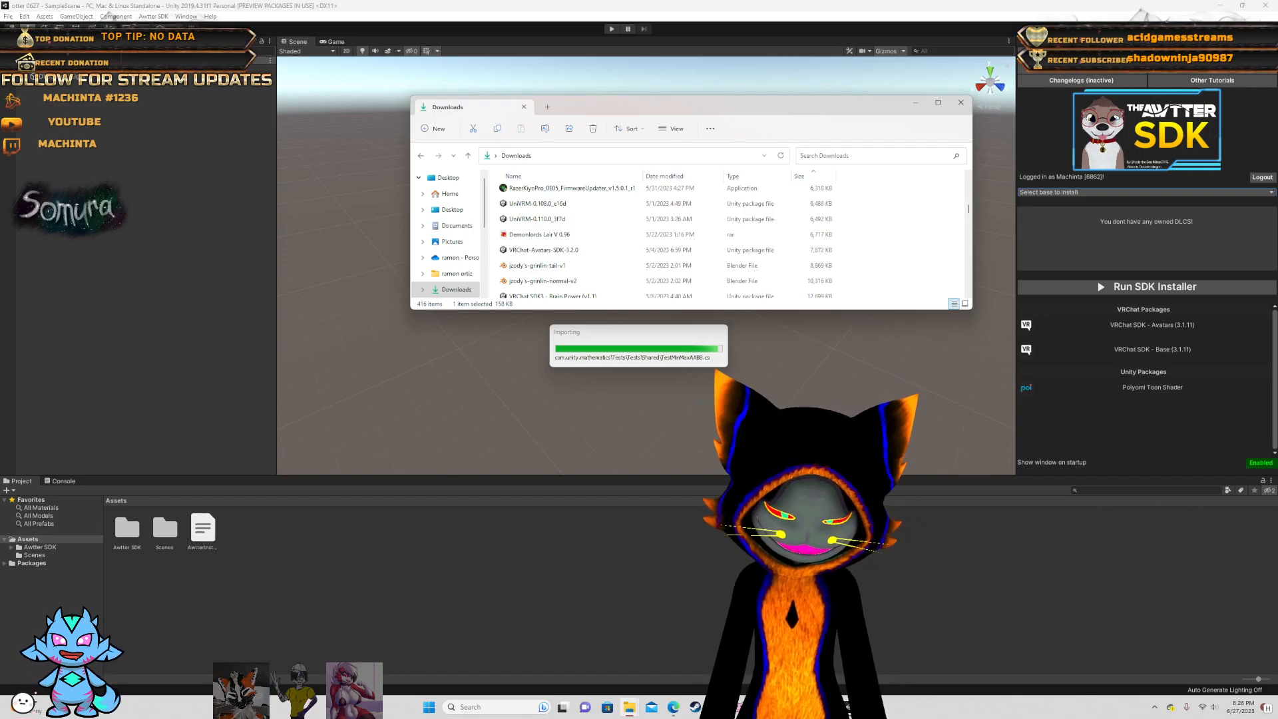
pyautogui.click(717, 707)
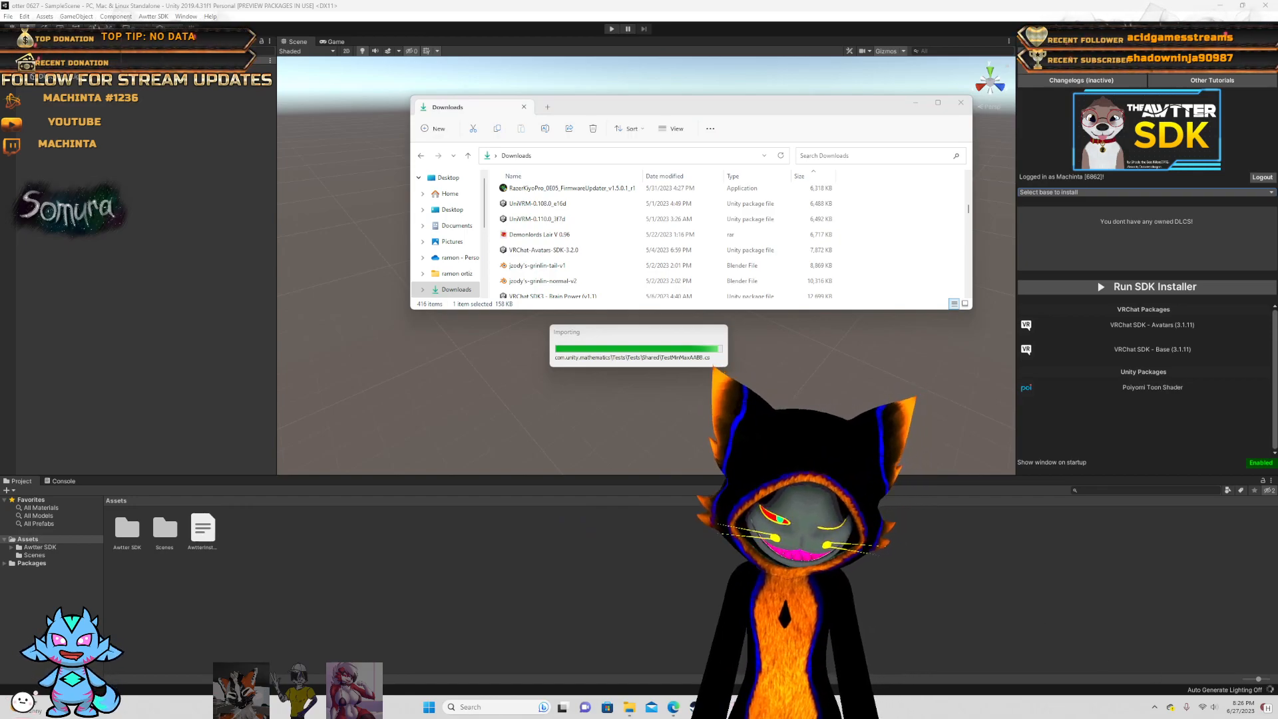
pyautogui.hotkey('alt', 'Tab')
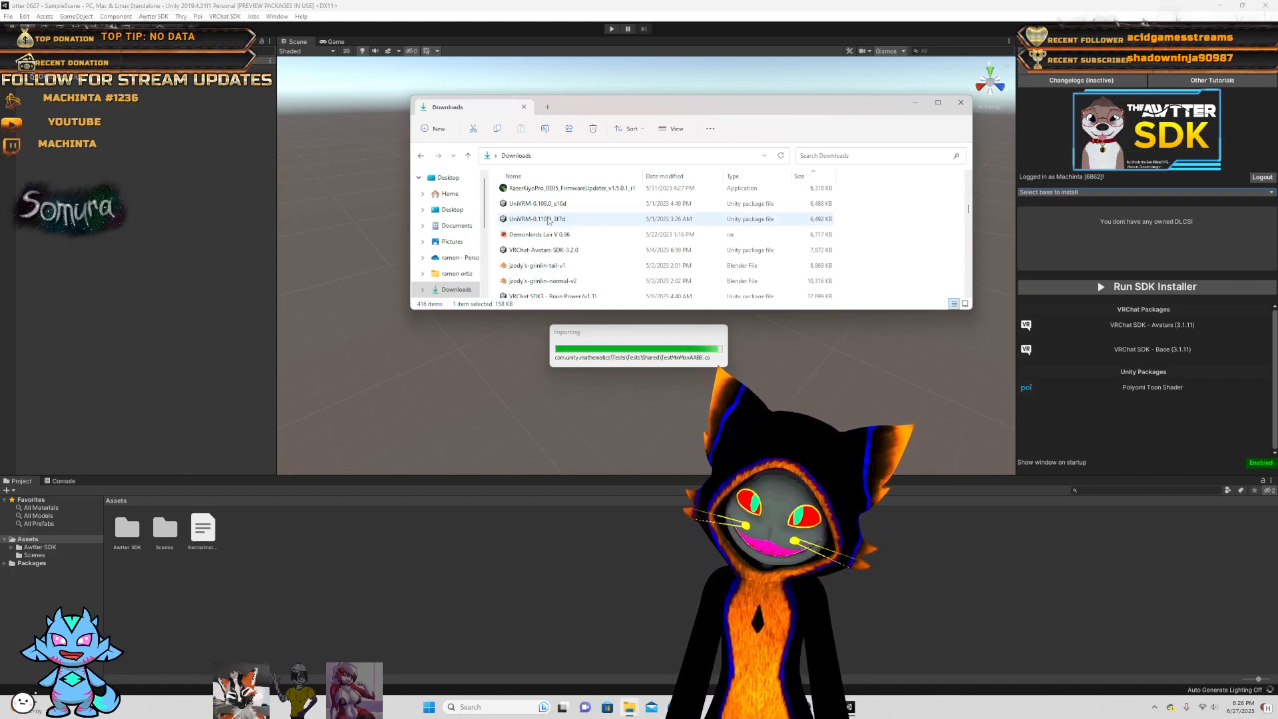
# - Look through the Downloads folder for further Unity packages to import, such as the VSF SDK
pyautogui.scroll(-1, 561, 245)
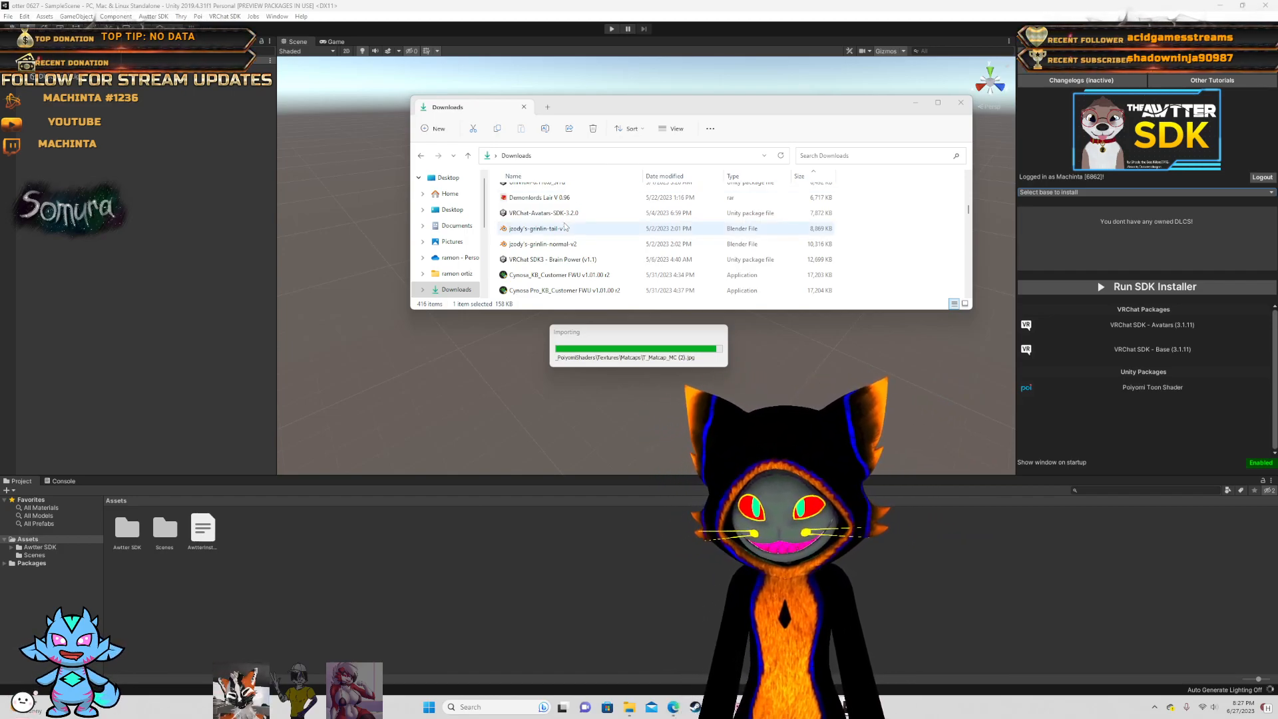
pyautogui.scroll(-5, 579, 213)
pyautogui.scroll(-10, 579, 213)
pyautogui.scroll(-10, 577, 215)
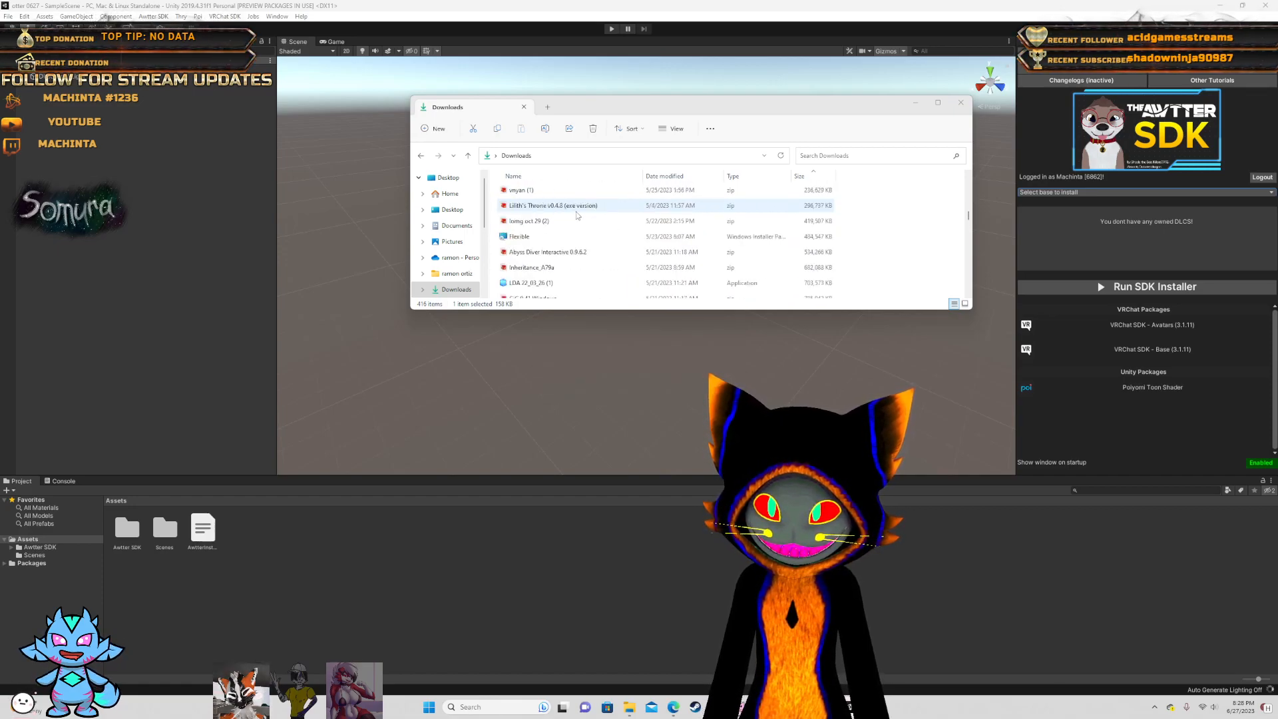
pyautogui.scroll(3, 576, 214)
pyautogui.scroll(-3, 578, 217)
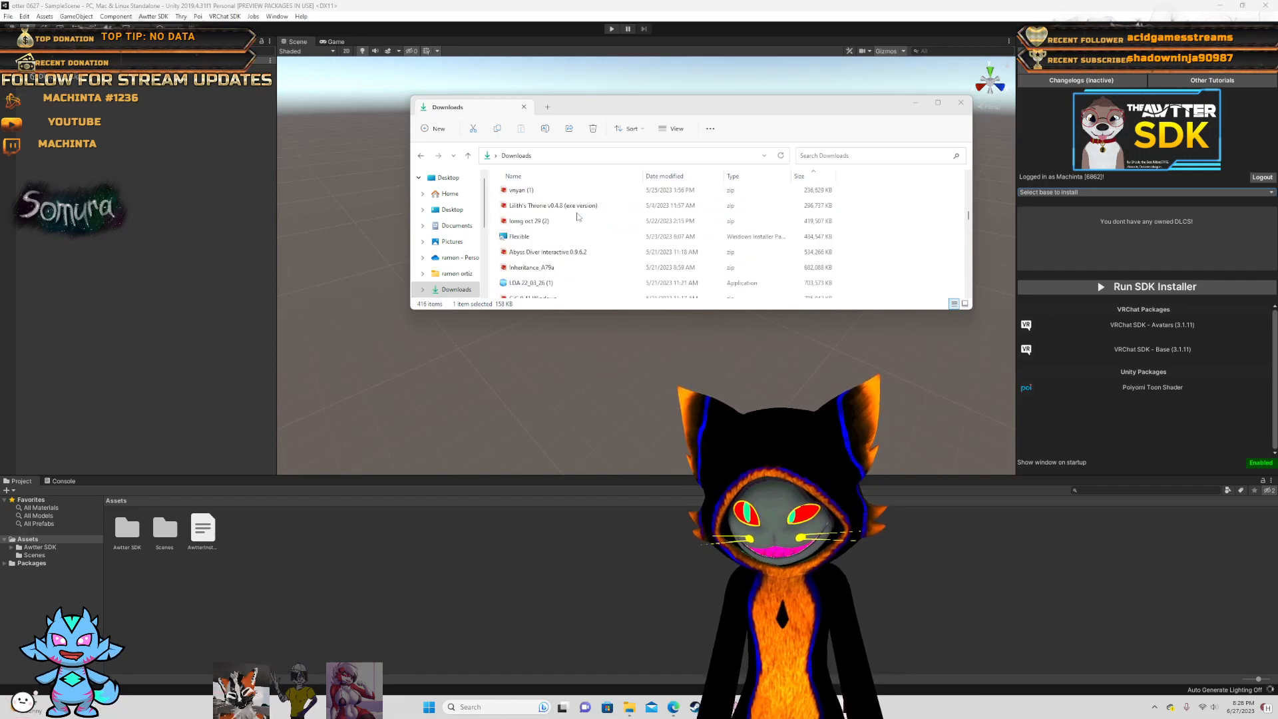
pyautogui.scroll(5, 576, 220)
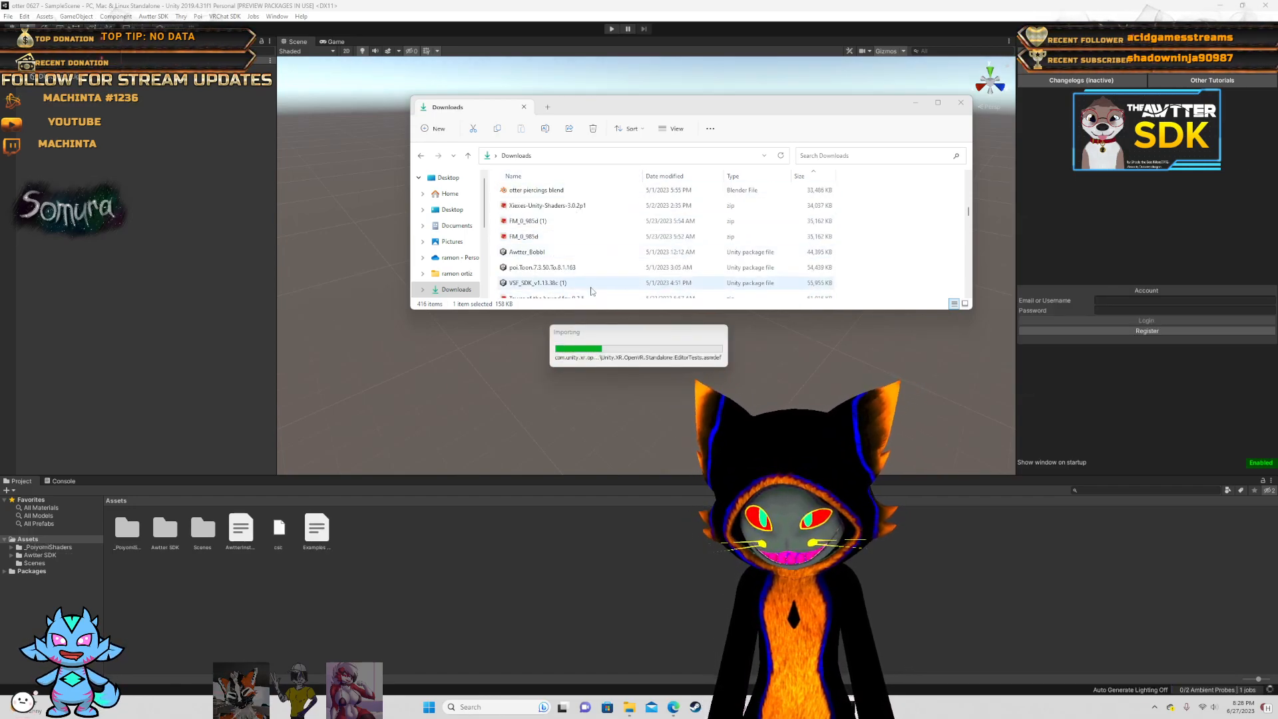
pyautogui.scroll(1, 590, 286)
pyautogui.scroll(8, 580, 273)
pyautogui.scroll(-1, 551, 273)
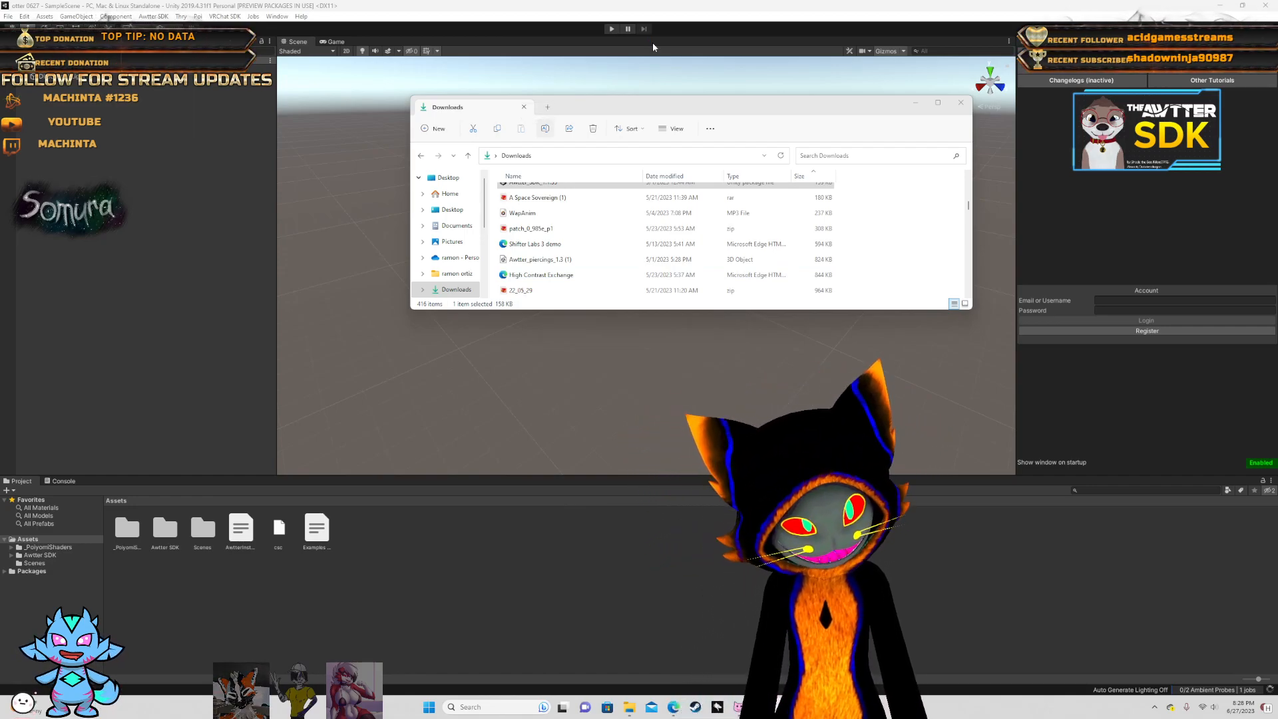
pyautogui.scroll(1, 622, 222)
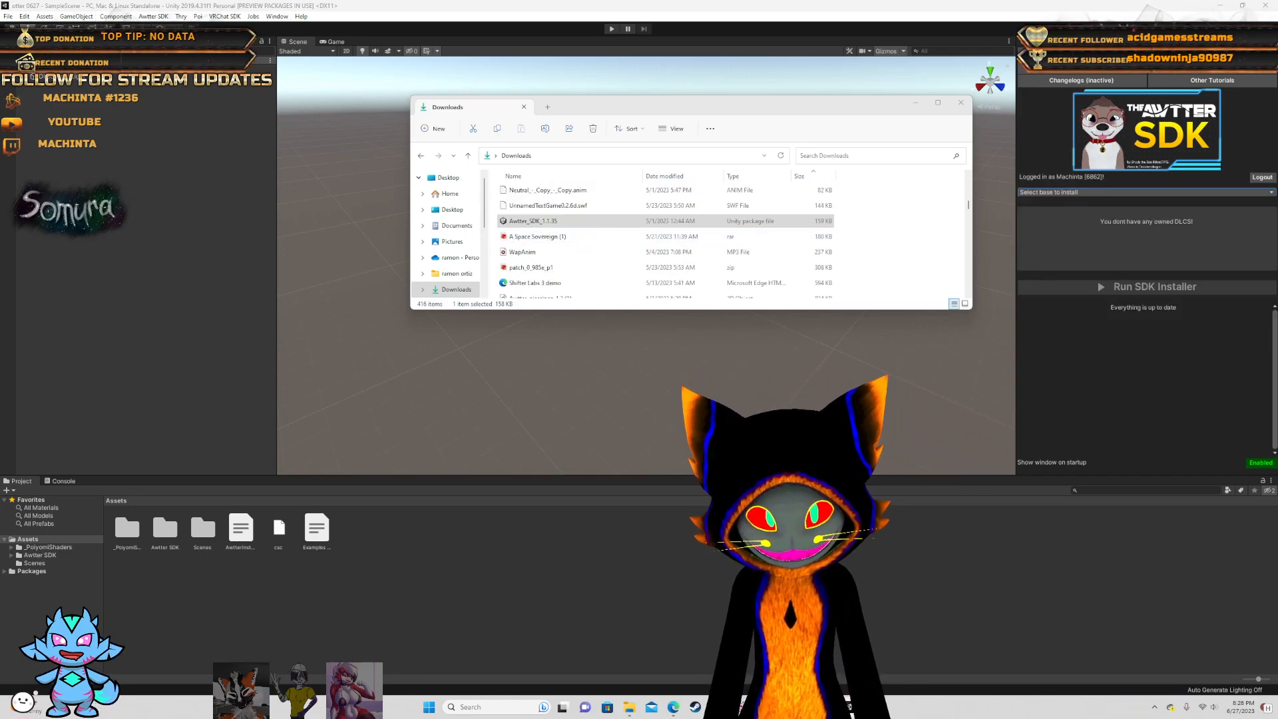
# - Choose BETA - Awtter as the base to install and run the Awtter SDK installer
pyautogui.click(1092, 192)
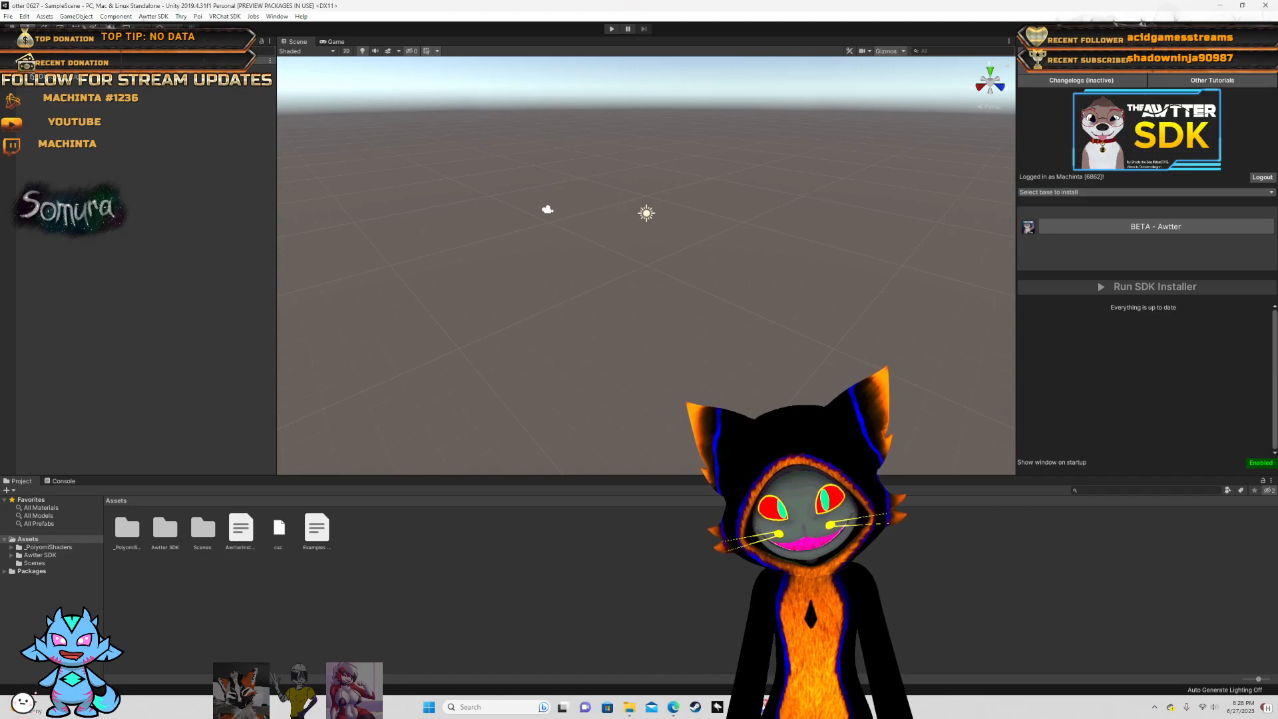
pyautogui.click(1116, 229)
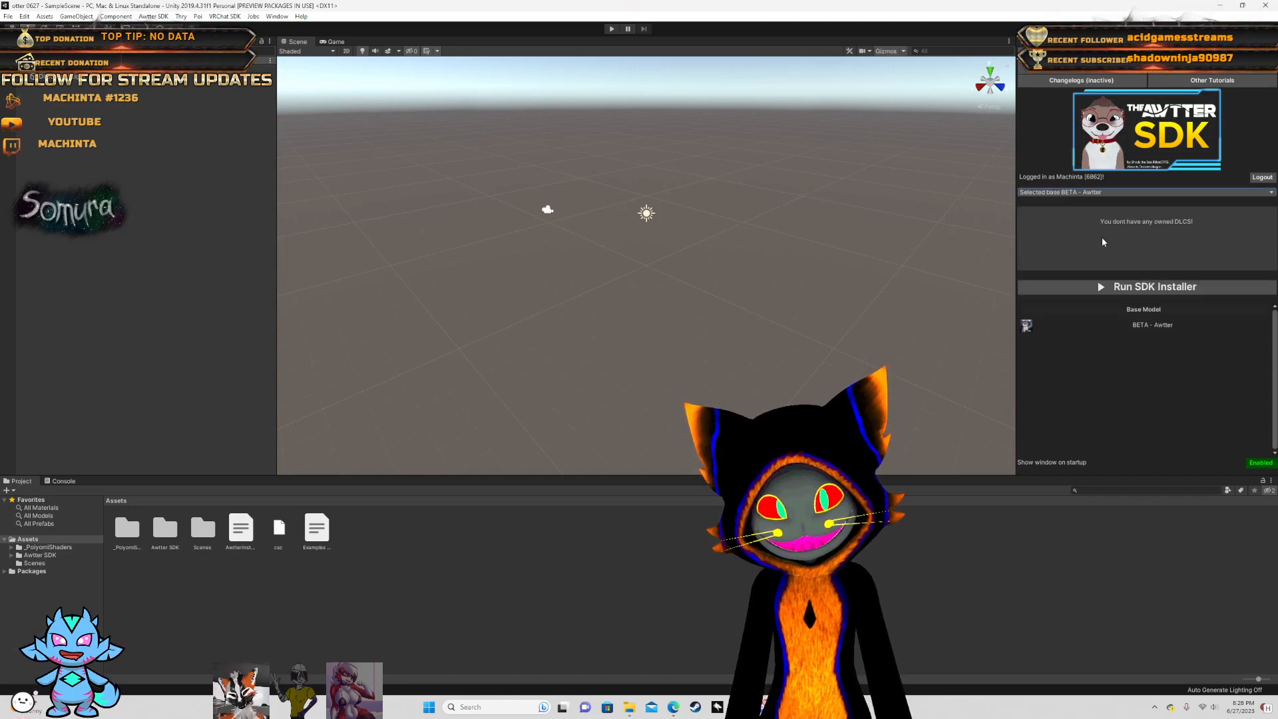
pyautogui.click(1090, 291)
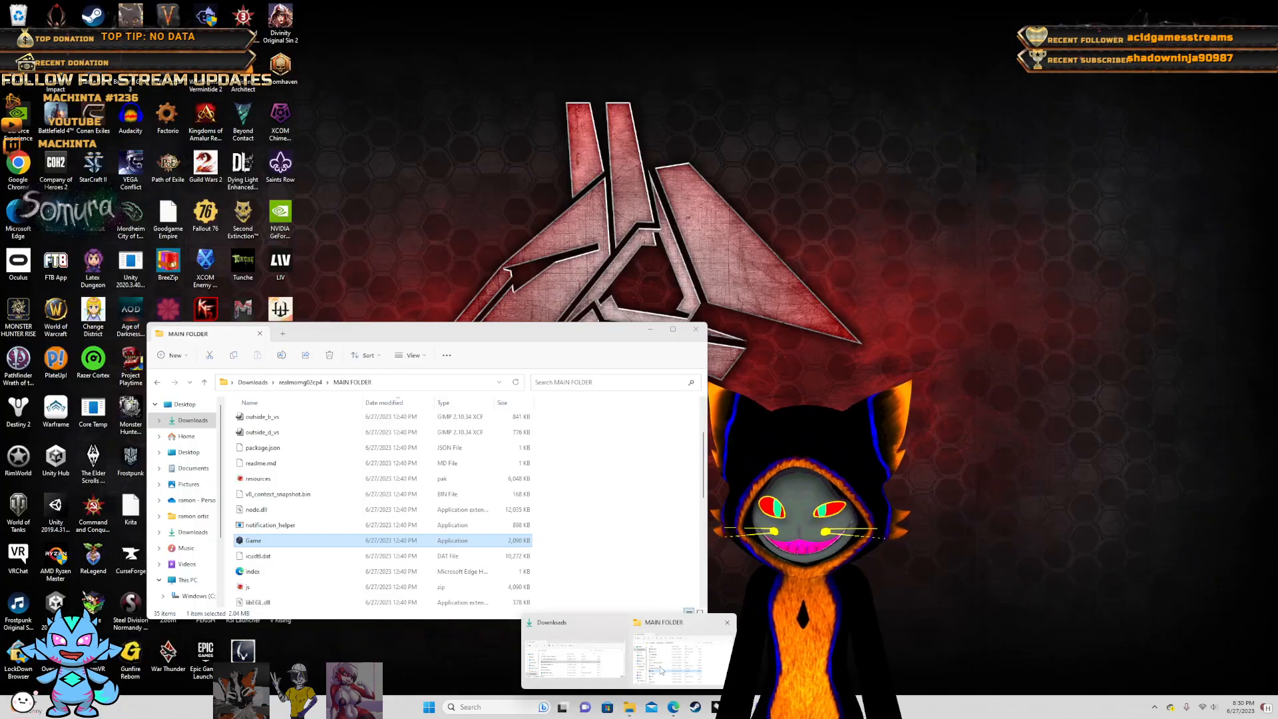
# - Minimize the MAIN FOLDER window and add the UniVRM-0.108.0_e16d package from Downloads to the project's Assets folder
pyautogui.click(595, 651)
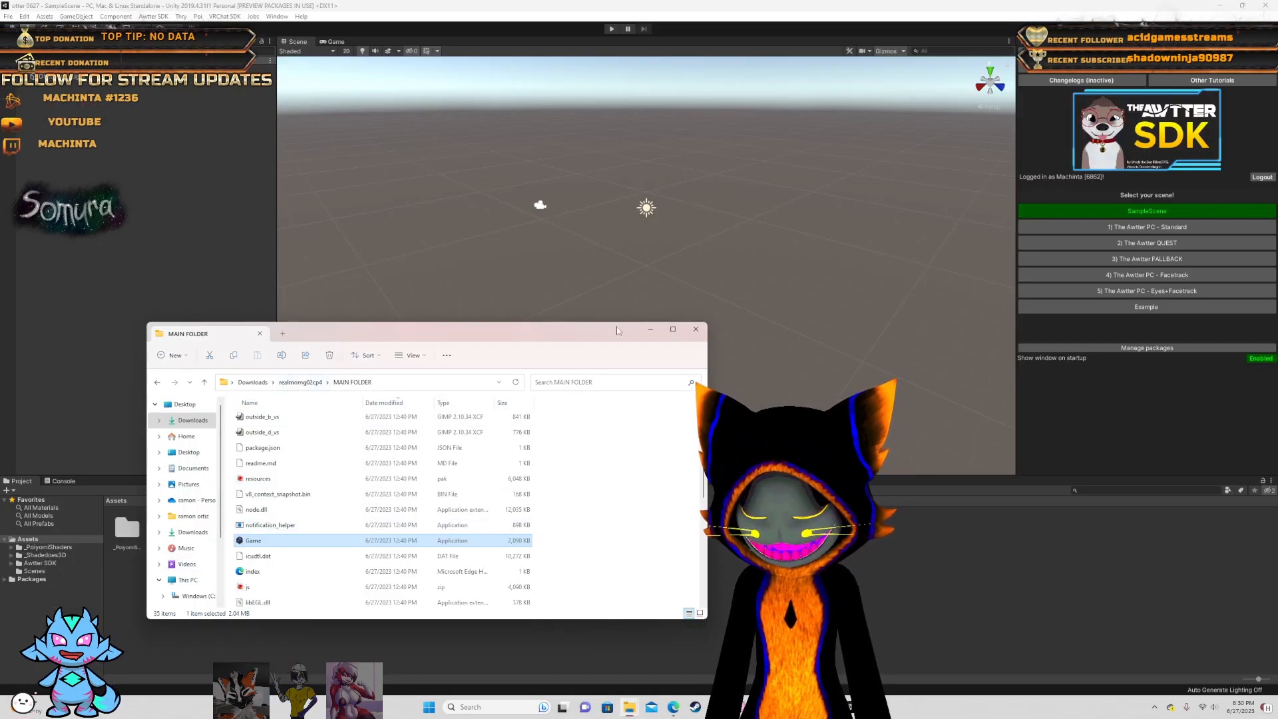
pyautogui.click(650, 330)
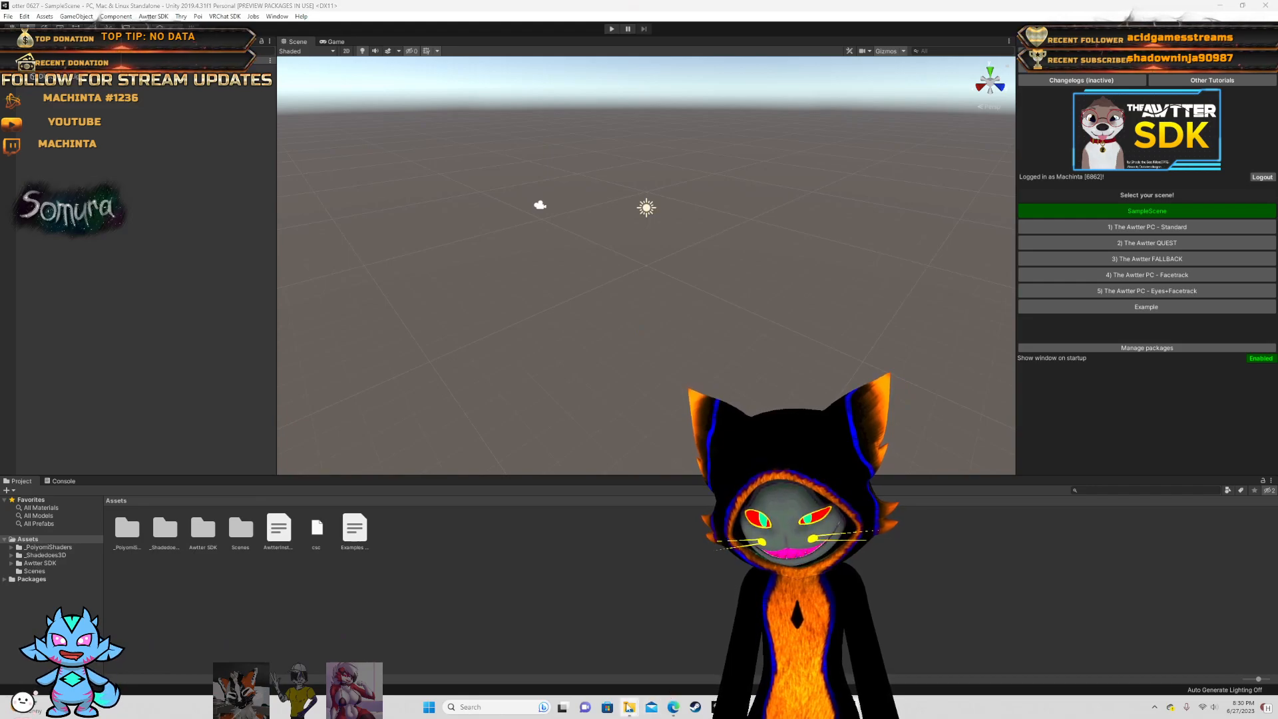
pyautogui.click(579, 649)
pyautogui.scroll(-8, 590, 226)
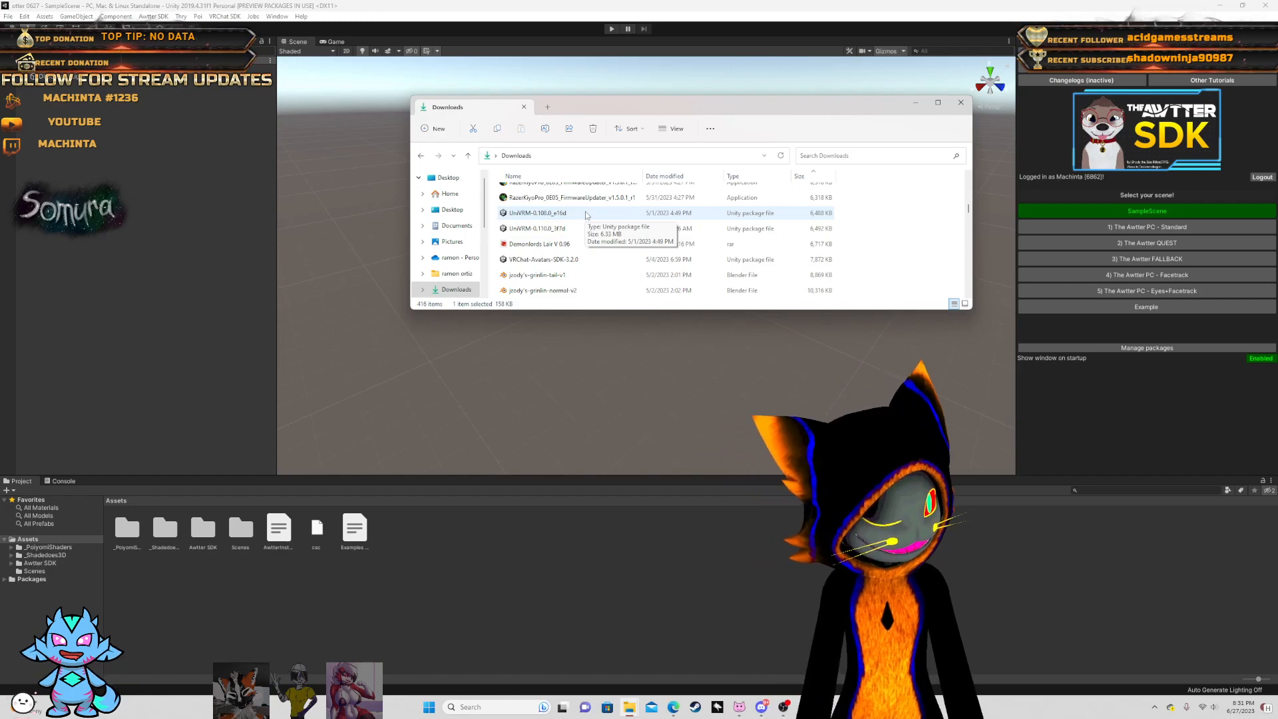
pyautogui.moveTo(586, 214); pyautogui.dragTo(37, 552)
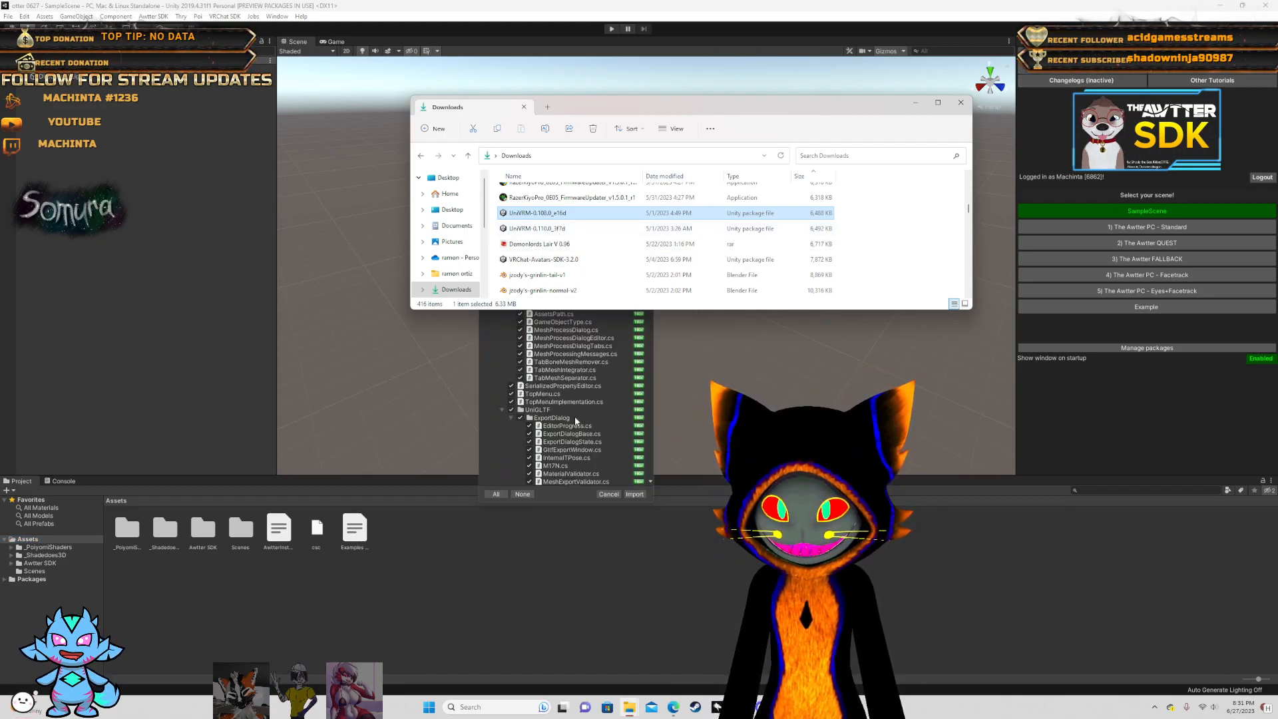
# - Move the Downloads window clear of the package file list, review the UniVRM contents to the end and import them
pyautogui.scroll(-10, 574, 416)
pyautogui.scroll(-8, 571, 426)
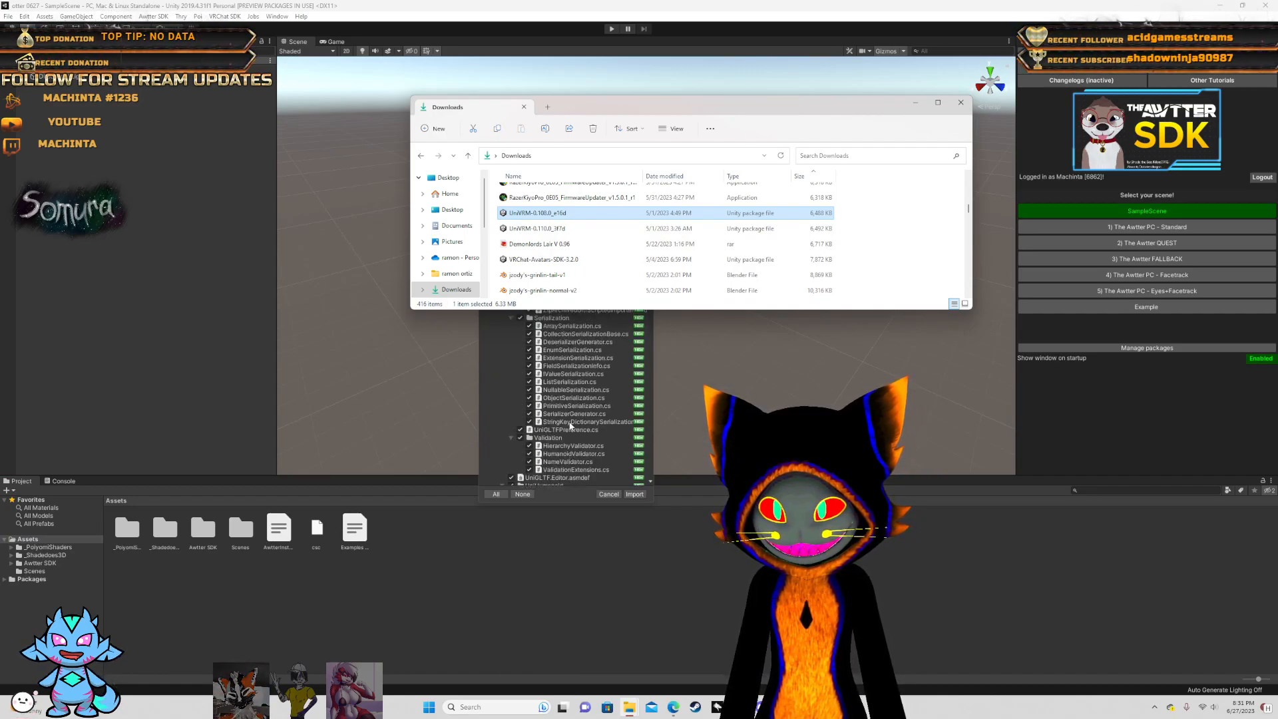
pyautogui.moveTo(722, 105); pyautogui.dragTo(1046, 89)
pyautogui.moveTo(652, 291); pyautogui.dragTo(613, 479)
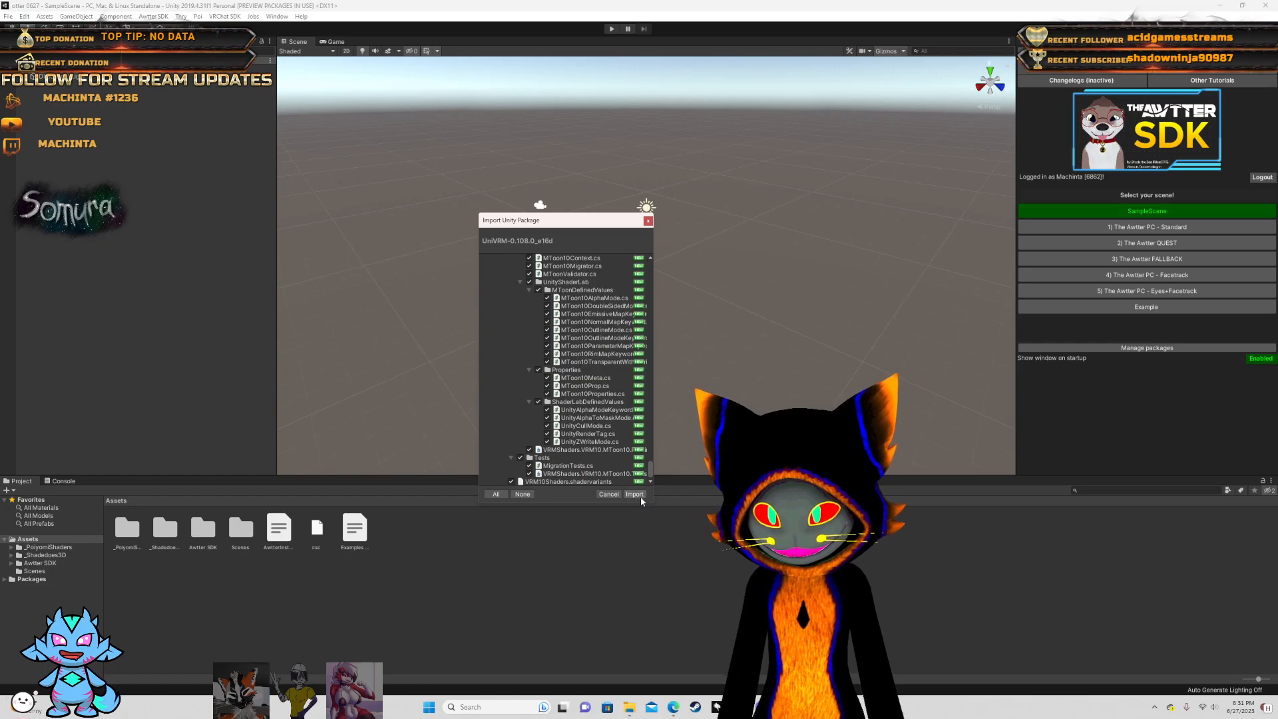
pyautogui.click(636, 494)
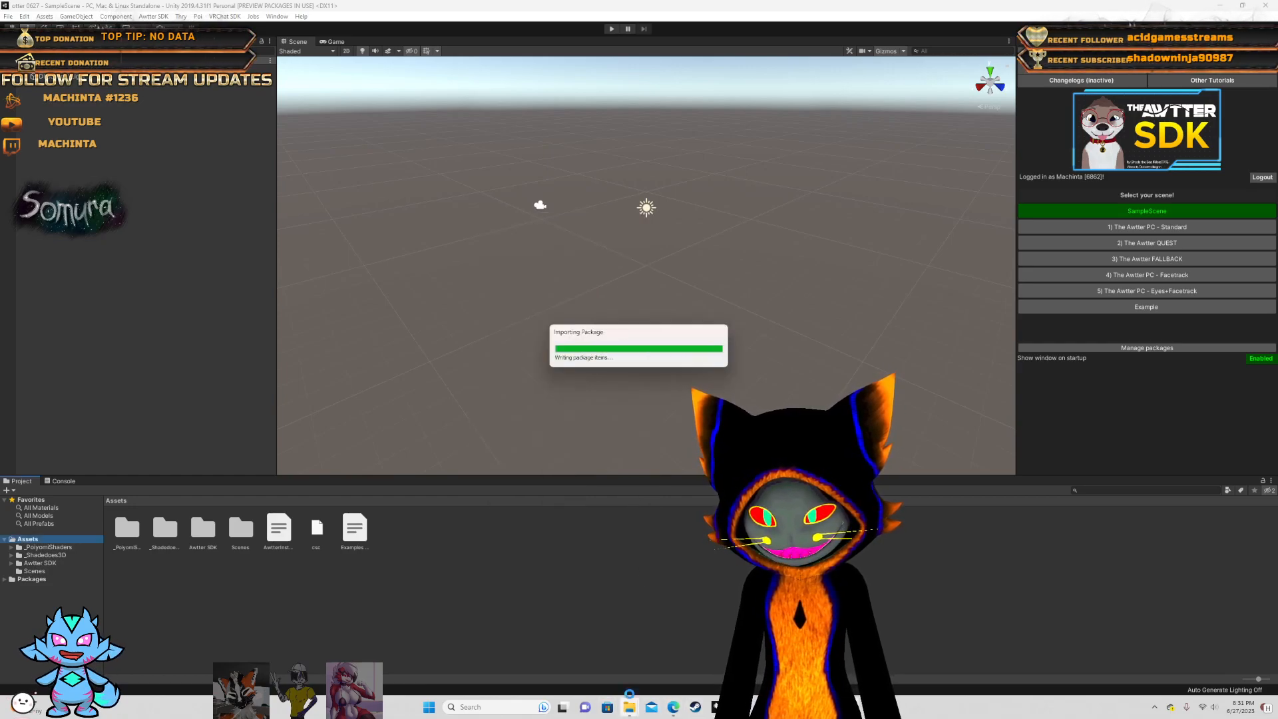
# - Add the VRChat-Avatars-SDK-3.2.0 package from Downloads to Assets, review its file list and import it
pyautogui.moveTo(629, 696)
pyautogui.click(559, 656)
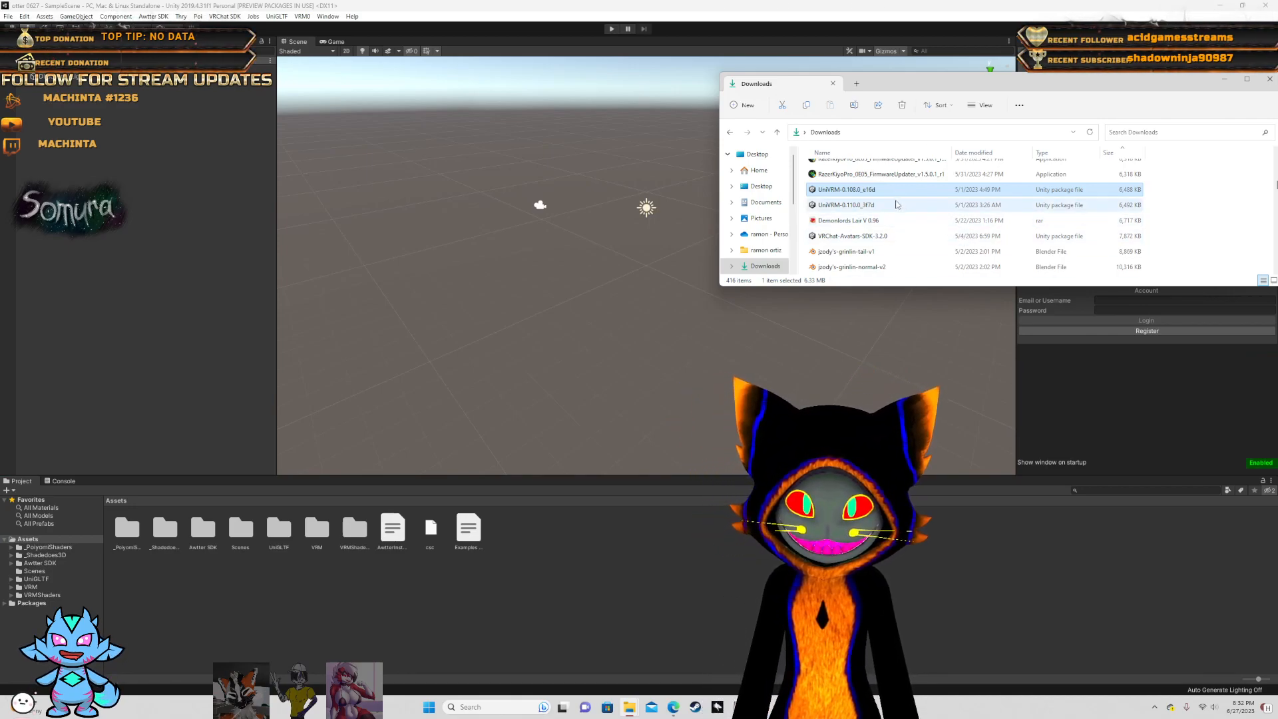
pyautogui.moveTo(860, 241); pyautogui.dragTo(28, 541)
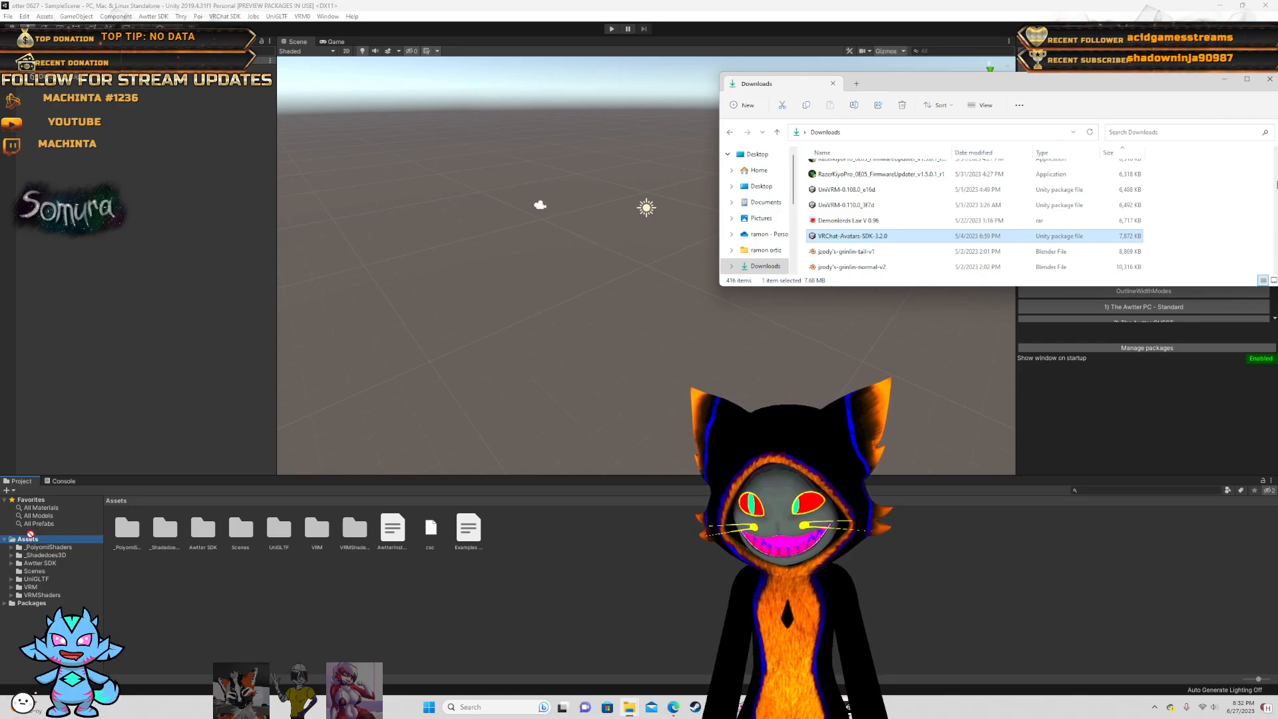
pyautogui.moveTo(27, 541); pyautogui.dragTo(26, 542)
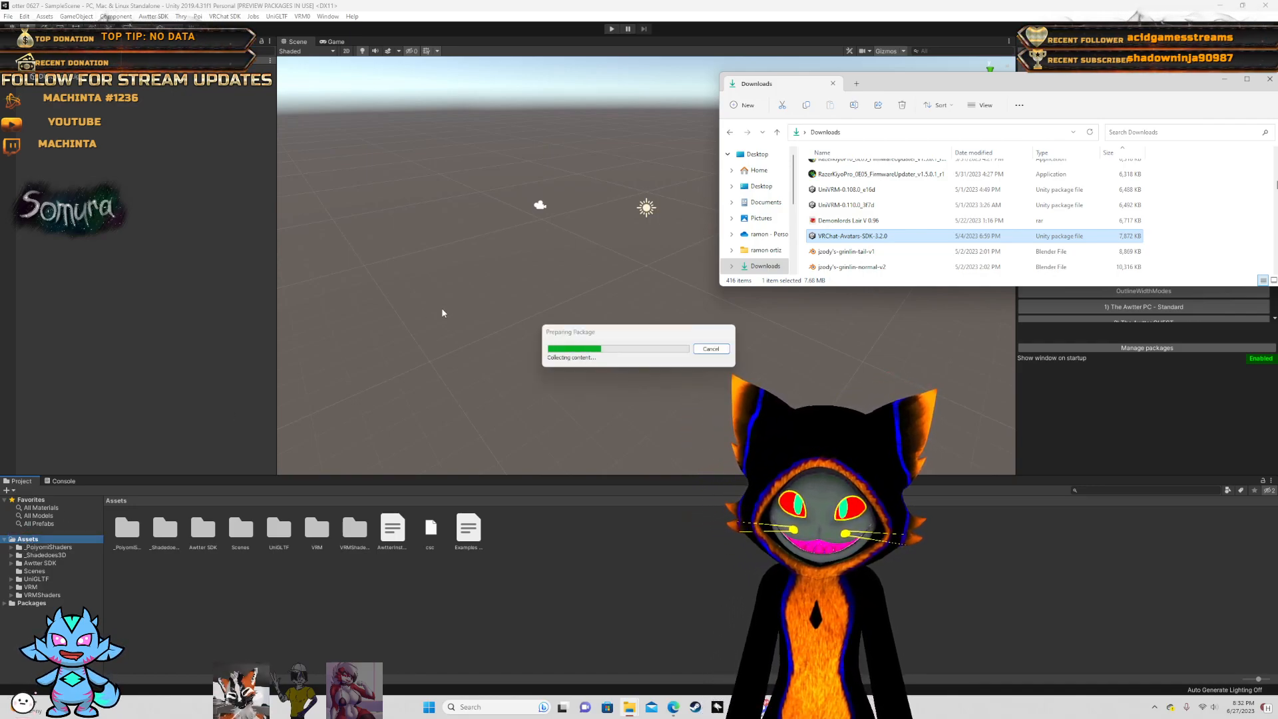
pyautogui.scroll(-3, 566, 394)
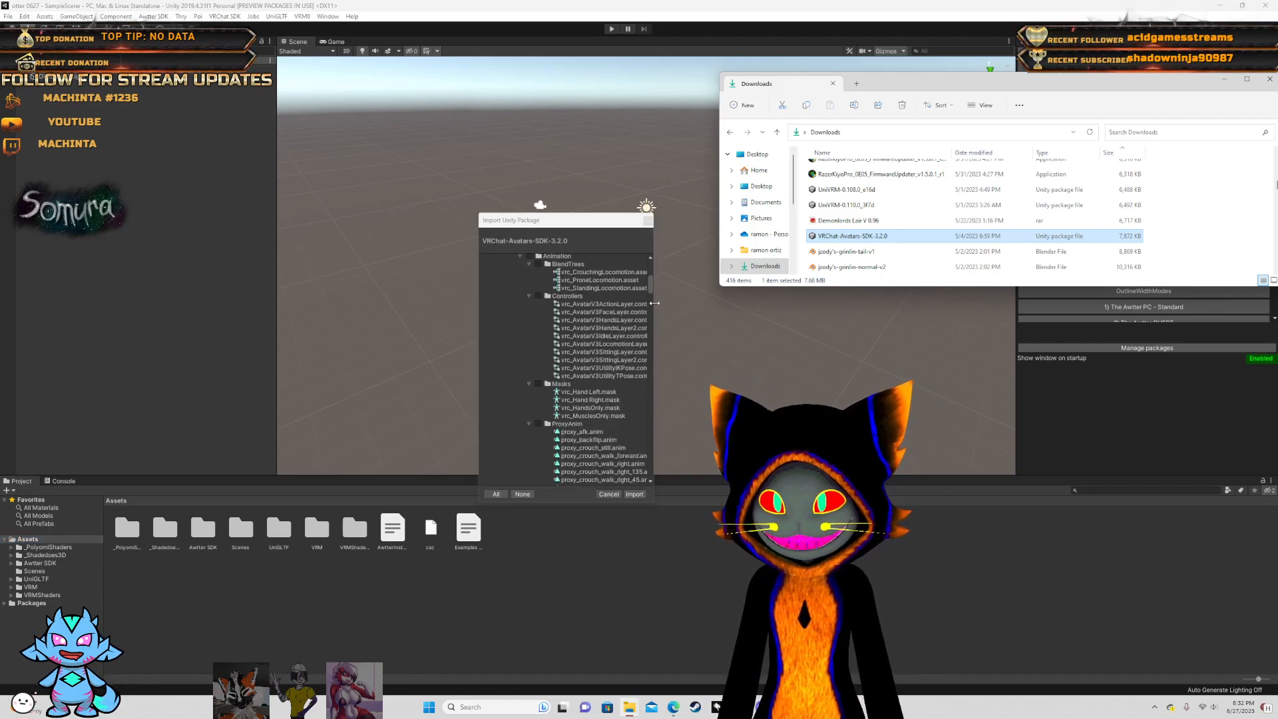
pyautogui.scroll(4, 586, 329)
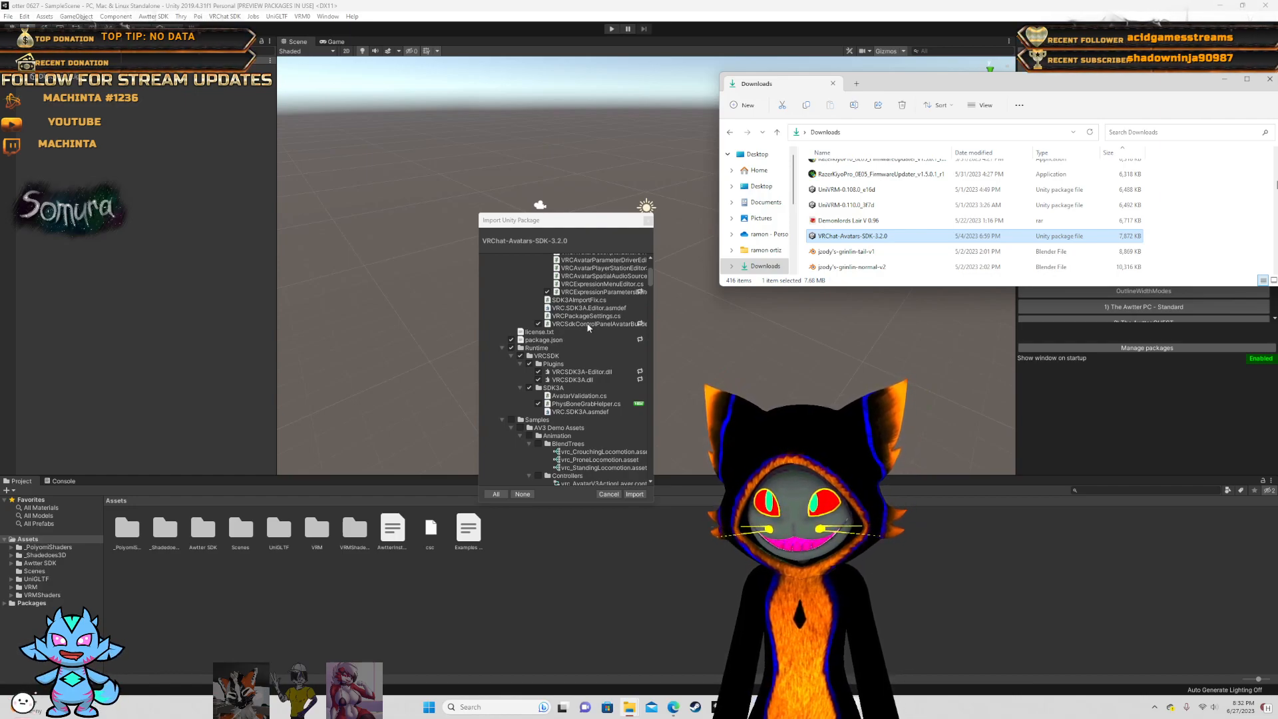
pyautogui.scroll(-1, 588, 326)
pyautogui.scroll(-8, 588, 327)
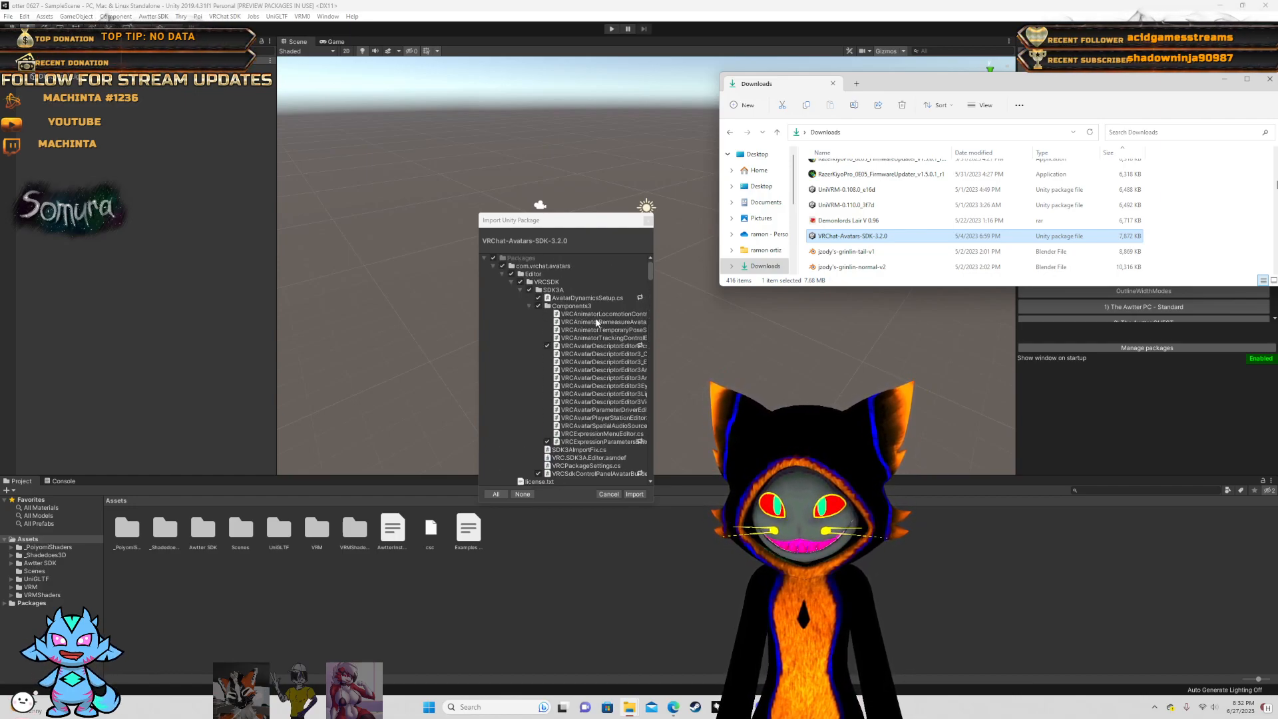
pyautogui.moveTo(652, 292); pyautogui.dragTo(623, 498)
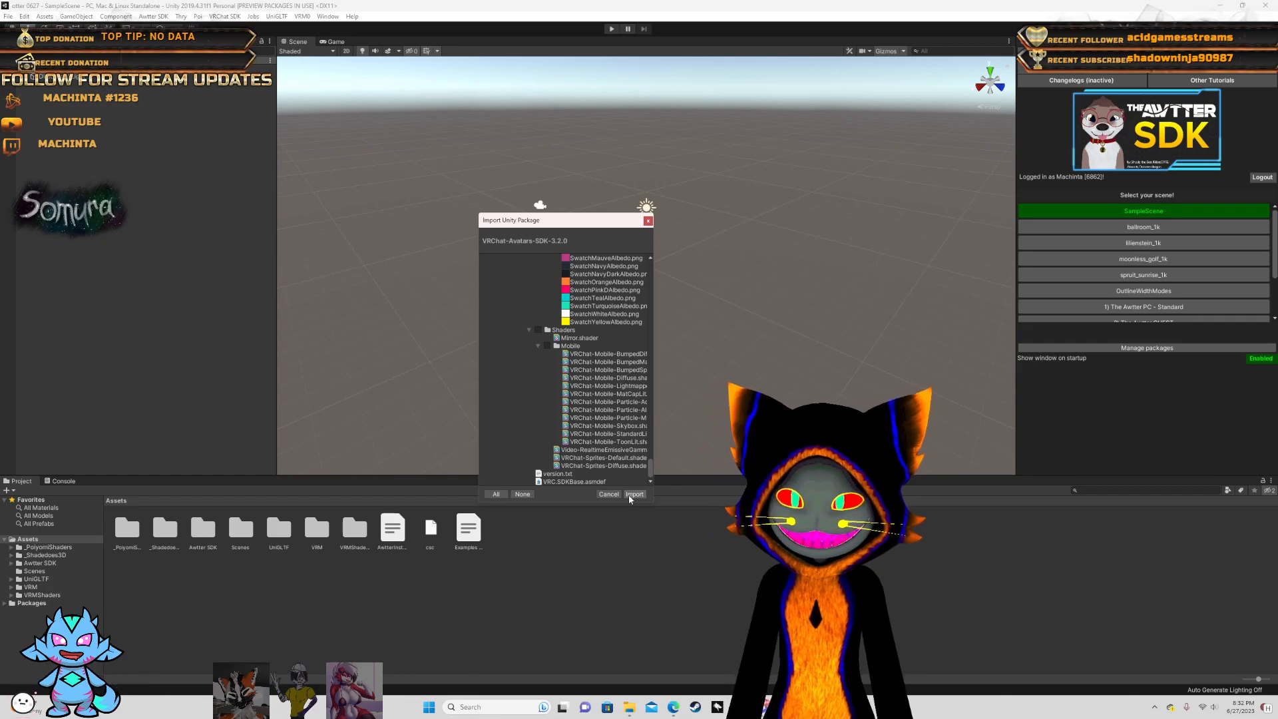
pyautogui.click(633, 494)
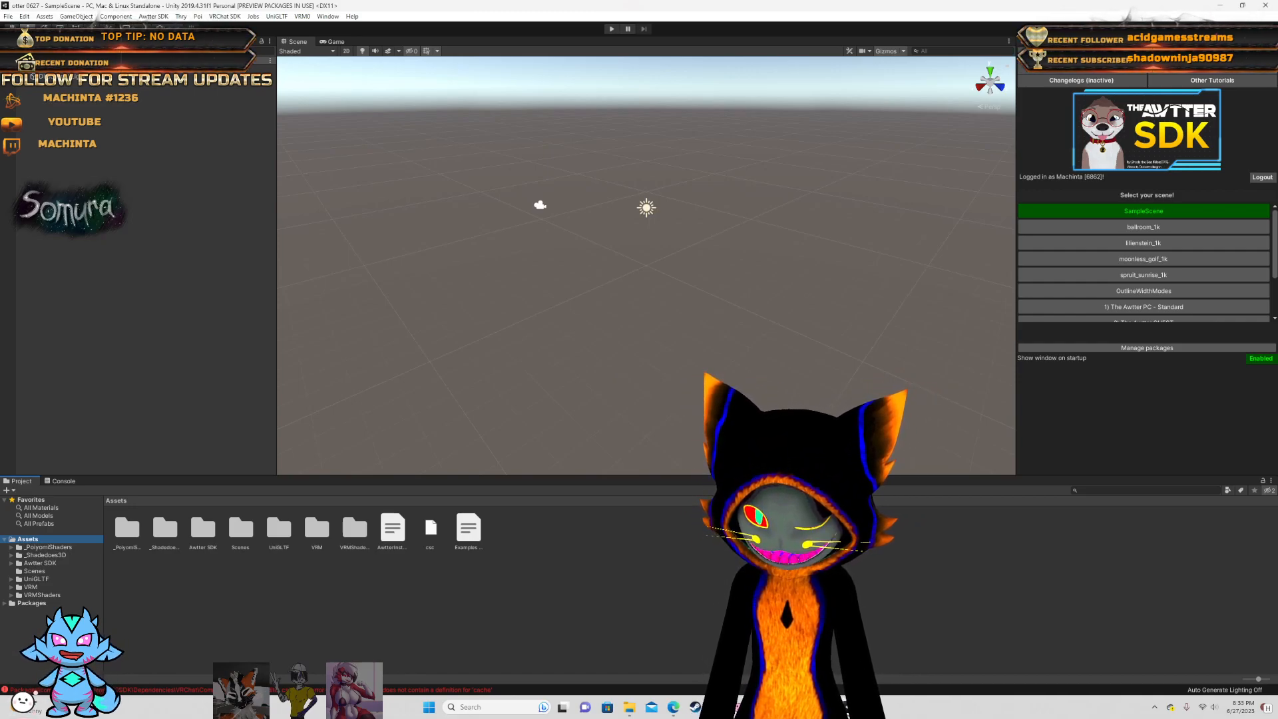
# - Check the compile errors in the Console and locate the script behind the first ApiCacheEditor.cs error in the Project window
pyautogui.click(63, 480)
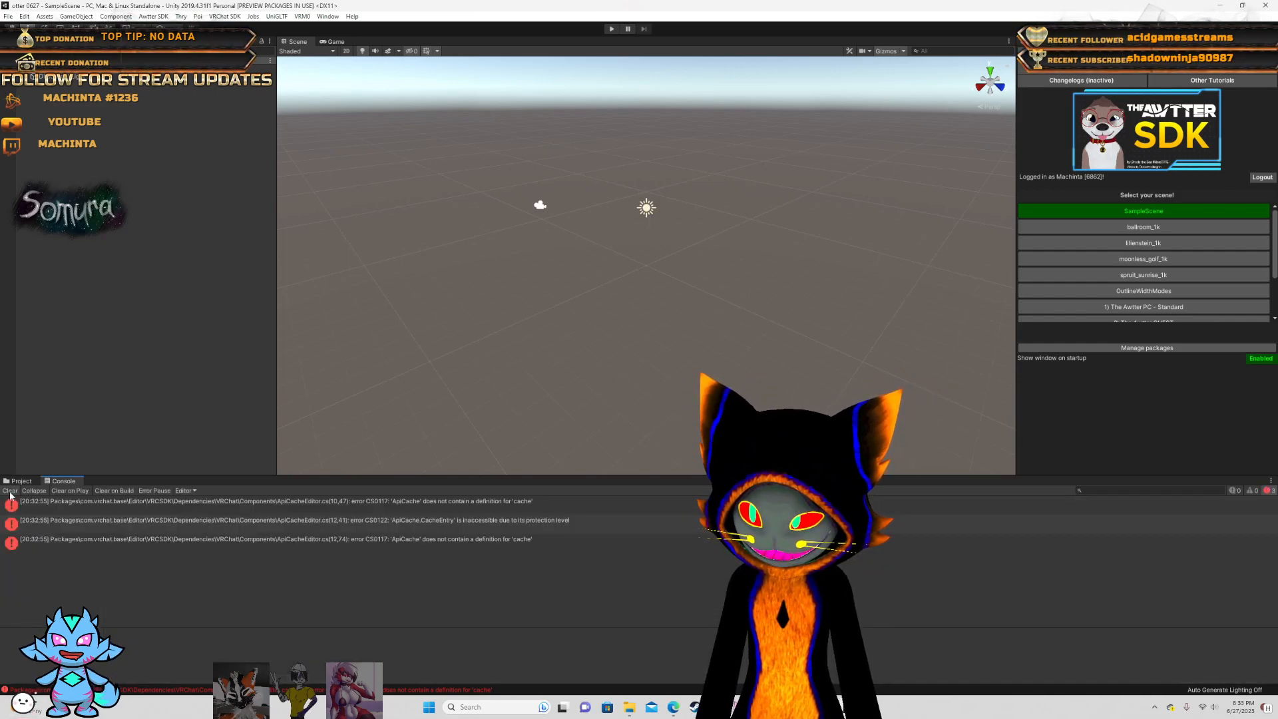
pyautogui.click(74, 507)
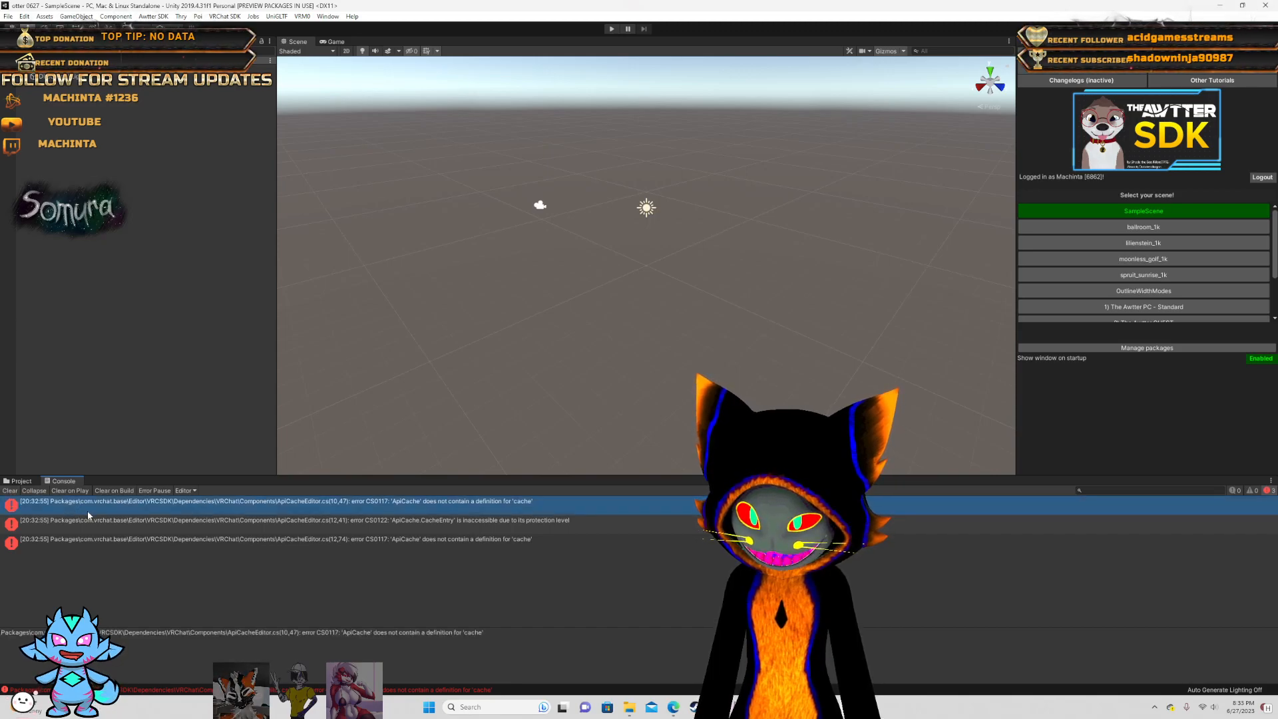
pyautogui.click(30, 482)
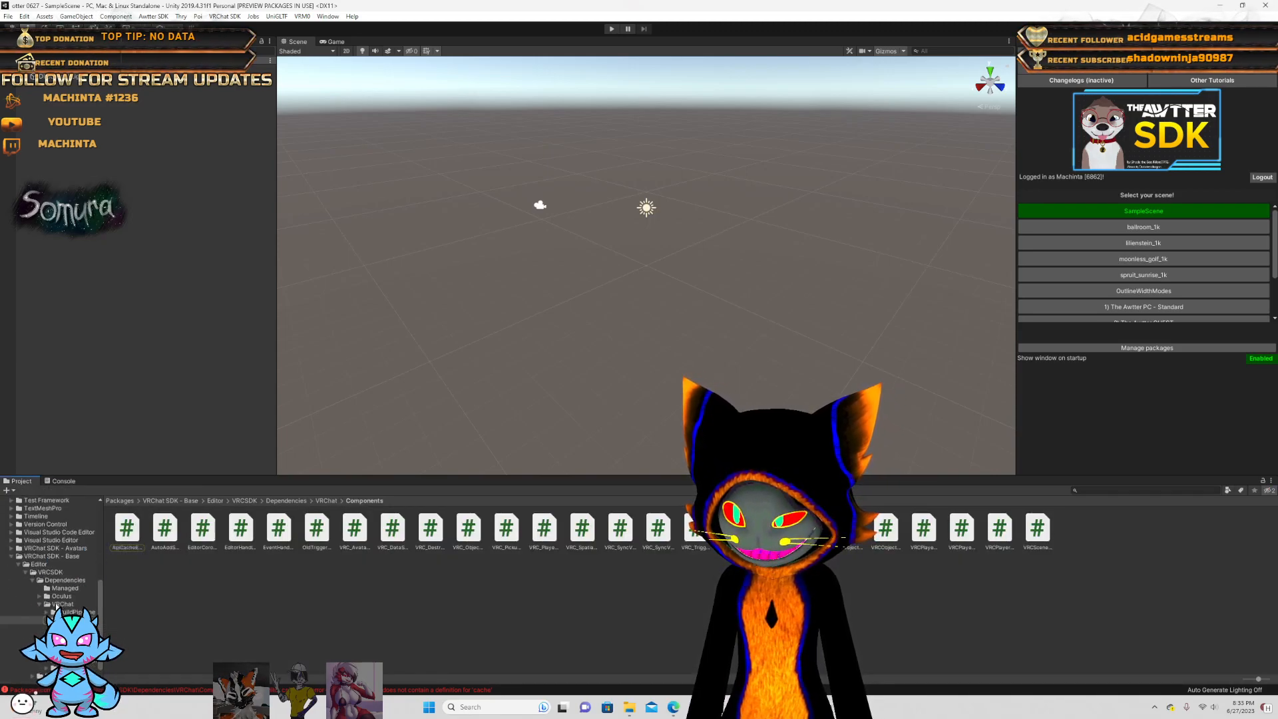
# - Examine the VRCSDK, VRChat SDK - Base, VRMShaders and Awtter SDK folders for the source of the compile errors
pyautogui.click(75, 571)
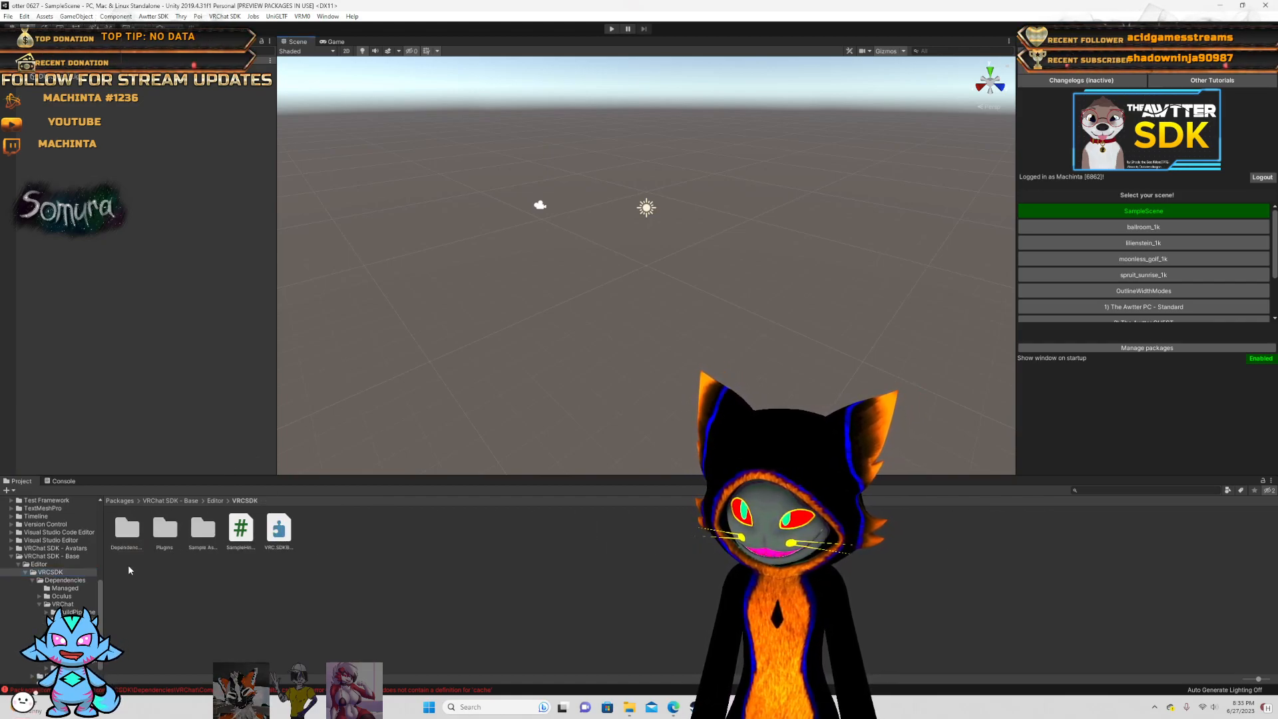
pyautogui.scroll(-1, 74, 564)
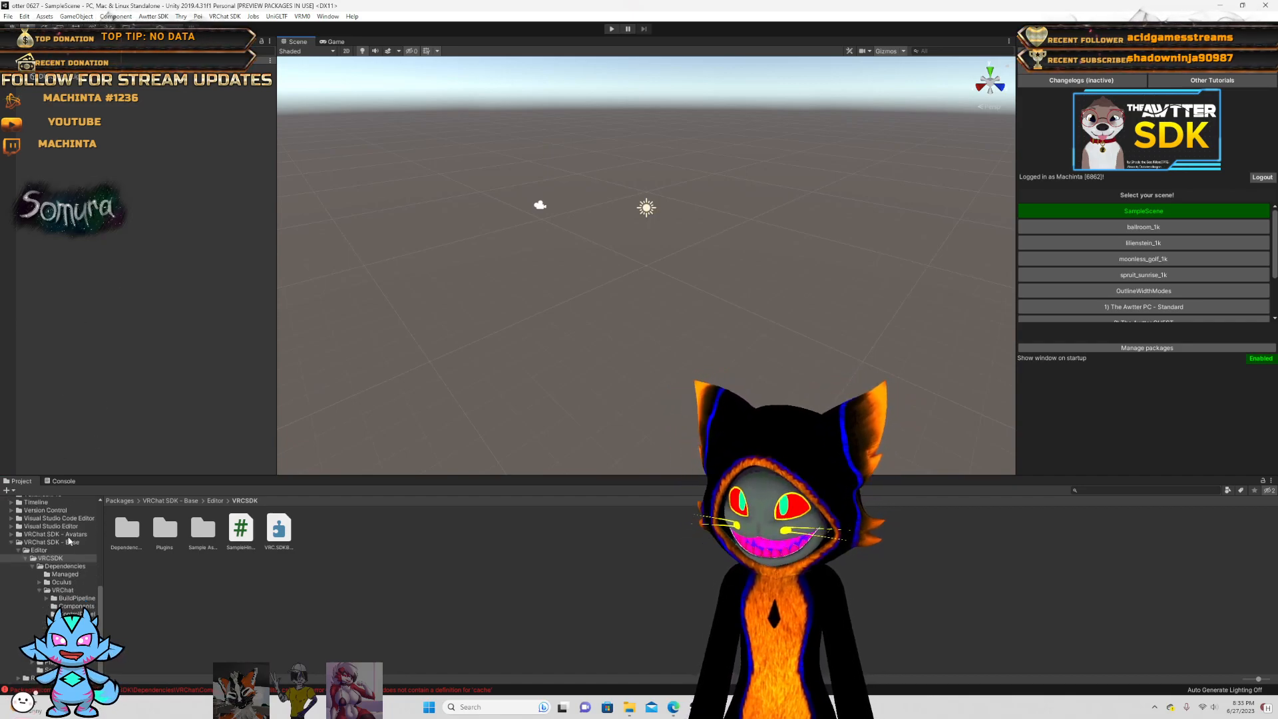
pyautogui.click(70, 559)
pyautogui.click(70, 543)
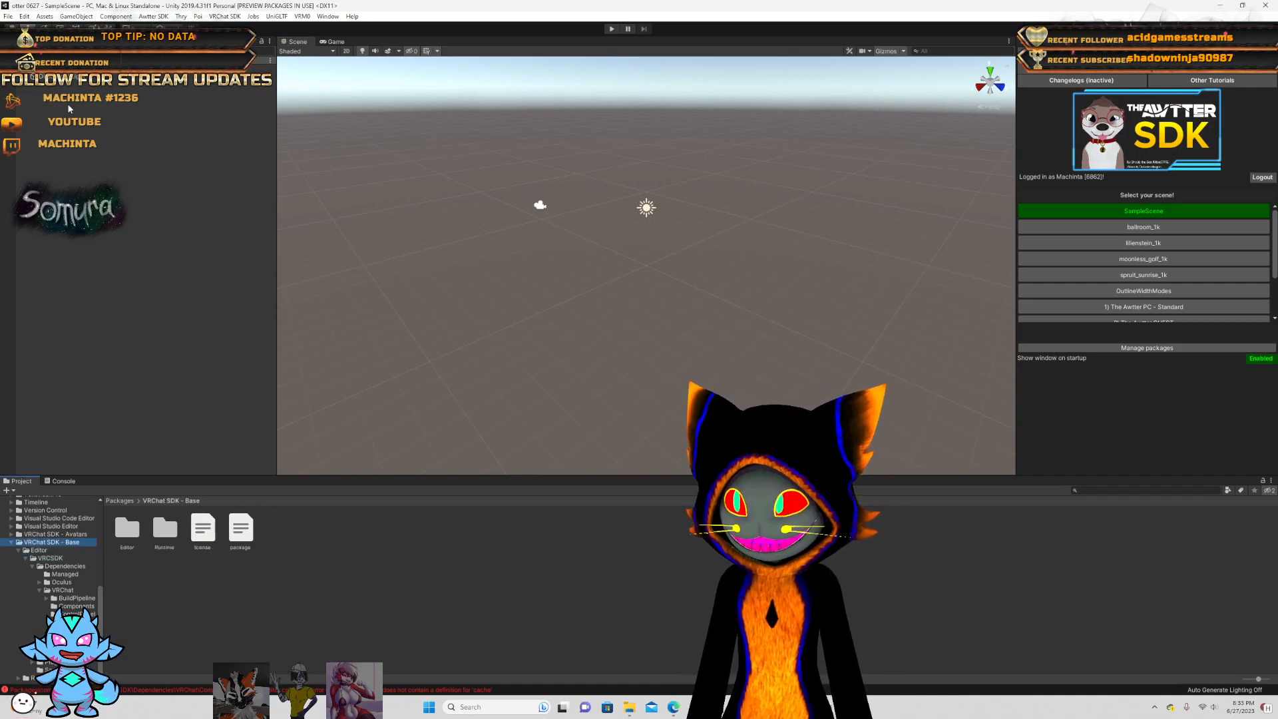
pyautogui.scroll(10, 18, 561)
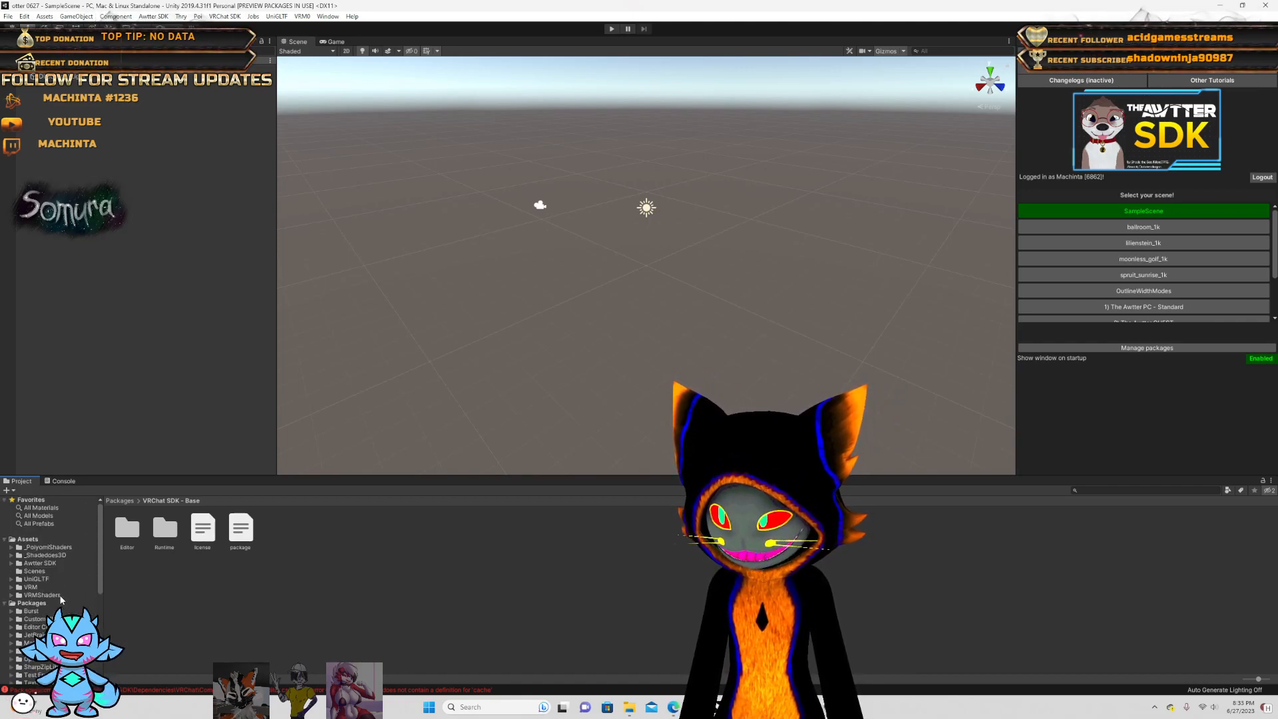
pyautogui.click(42, 595)
pyautogui.scroll(-1, 57, 529)
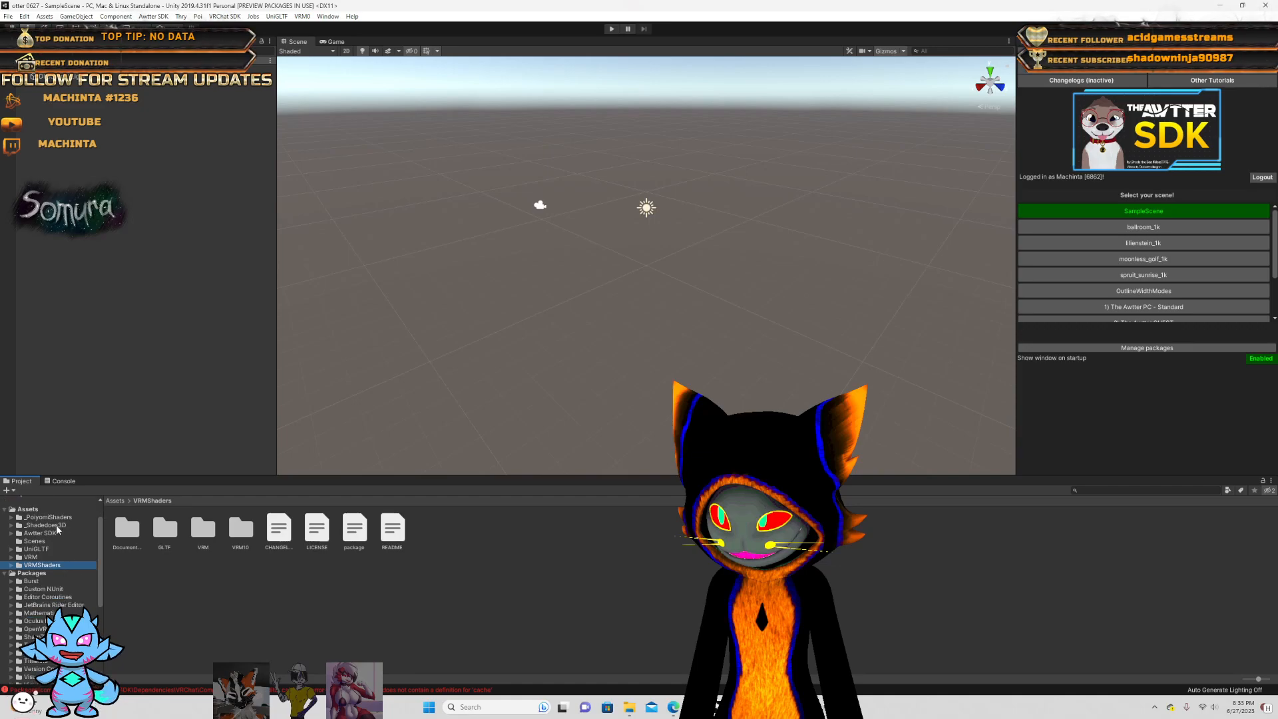
pyautogui.click(40, 534)
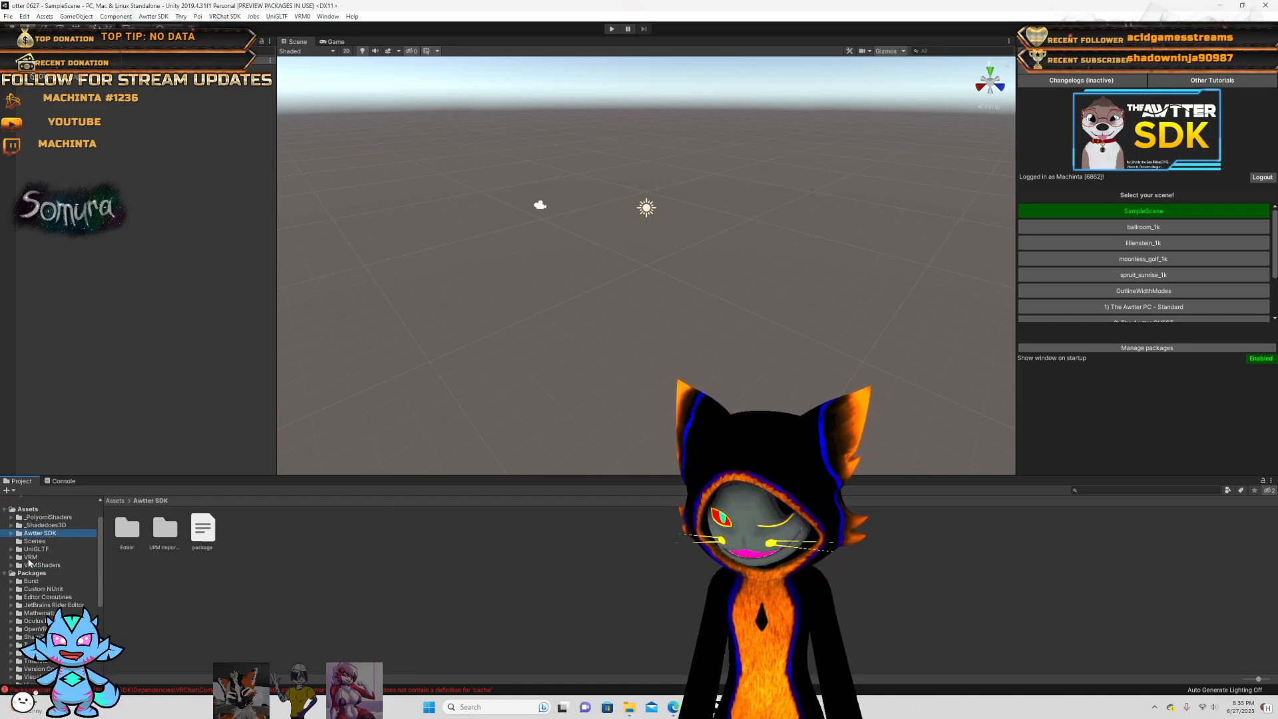
pyautogui.scroll(-5, 28, 568)
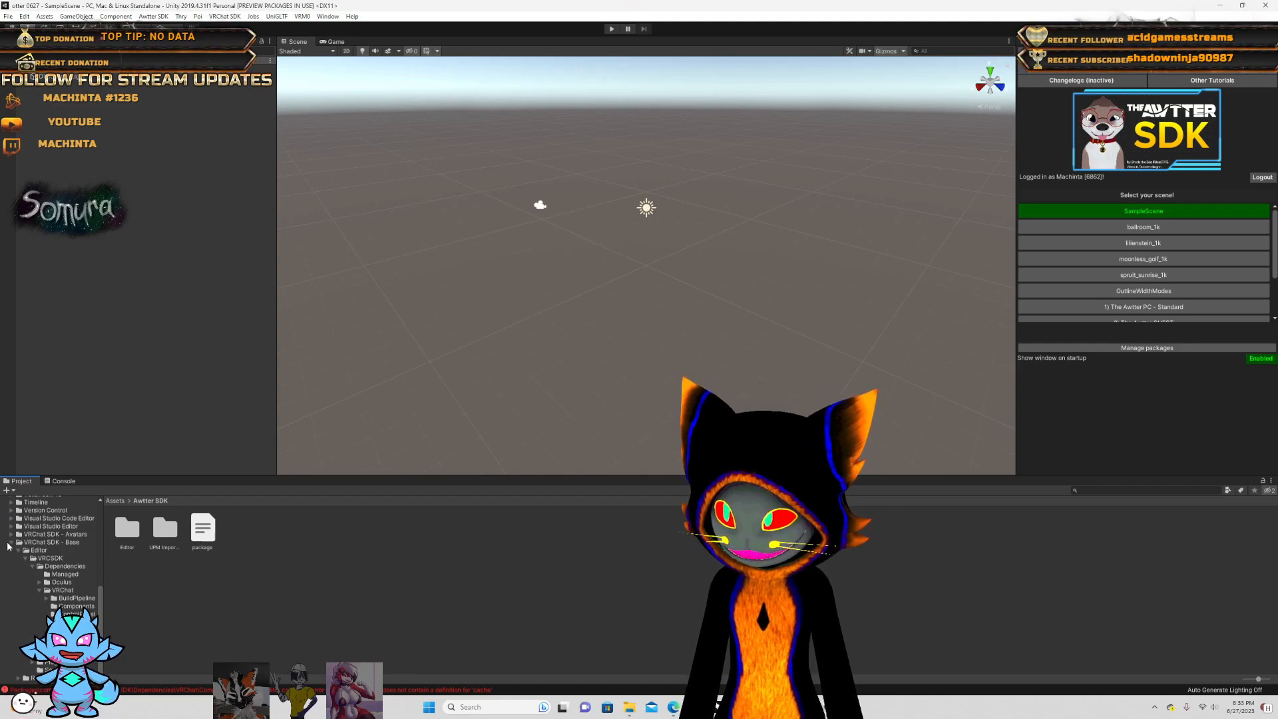
# - Try to delete the VRChat SDK - Avatars and VRChat SDK - Base packages, including the expanded subfolders down to VRChat
pyautogui.click(15, 536)
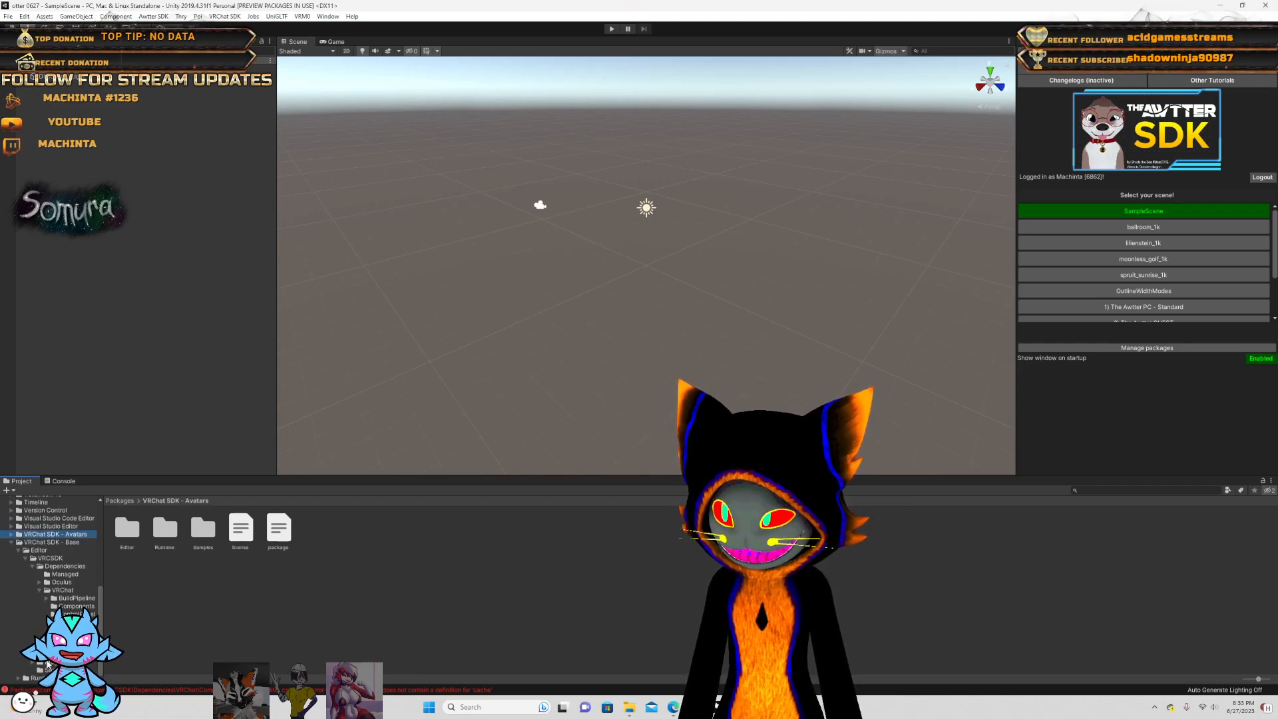
pyautogui.keyDown('shift'); pyautogui.click(66, 591); pyautogui.keyUp('shift')
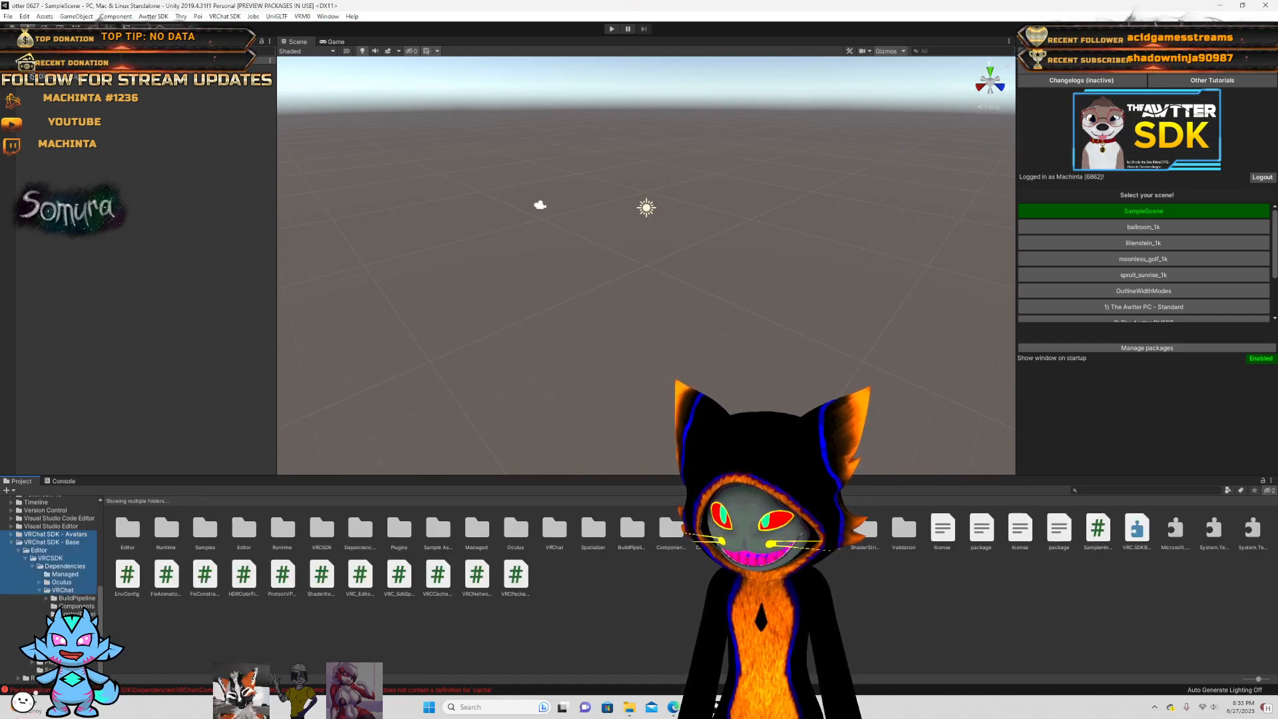
pyautogui.rightClick(58, 589)
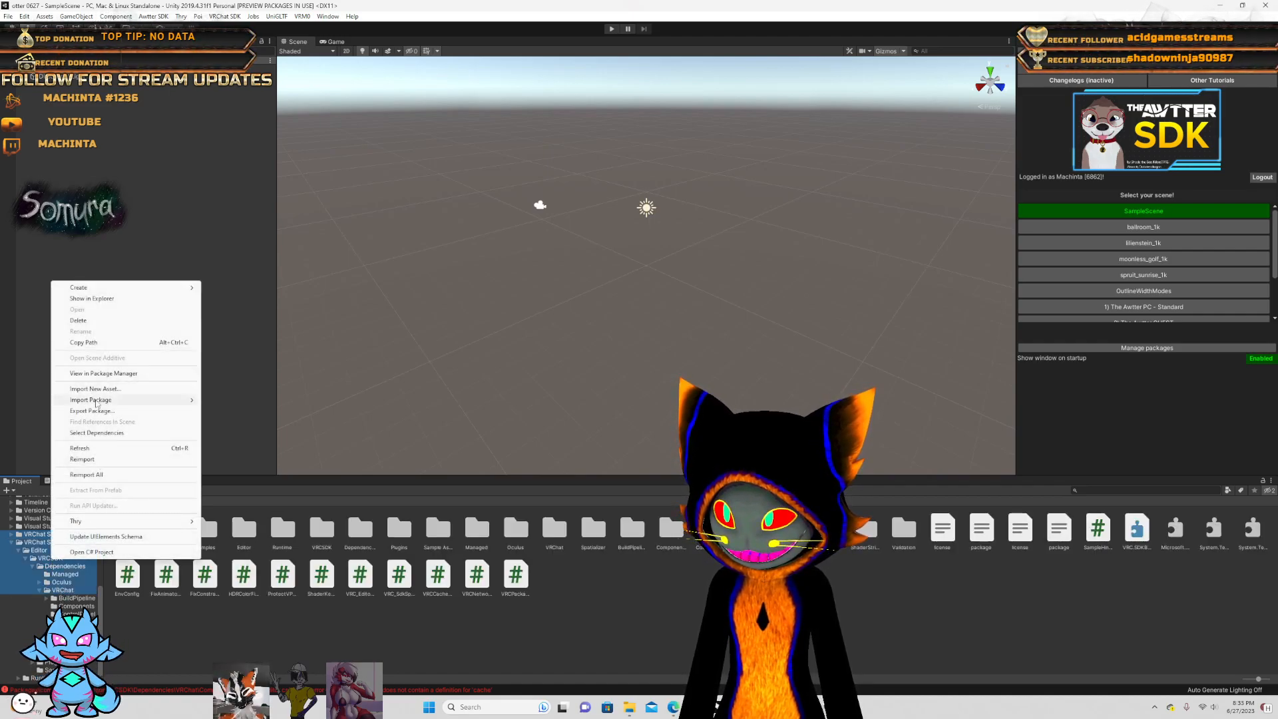
pyautogui.click(97, 320)
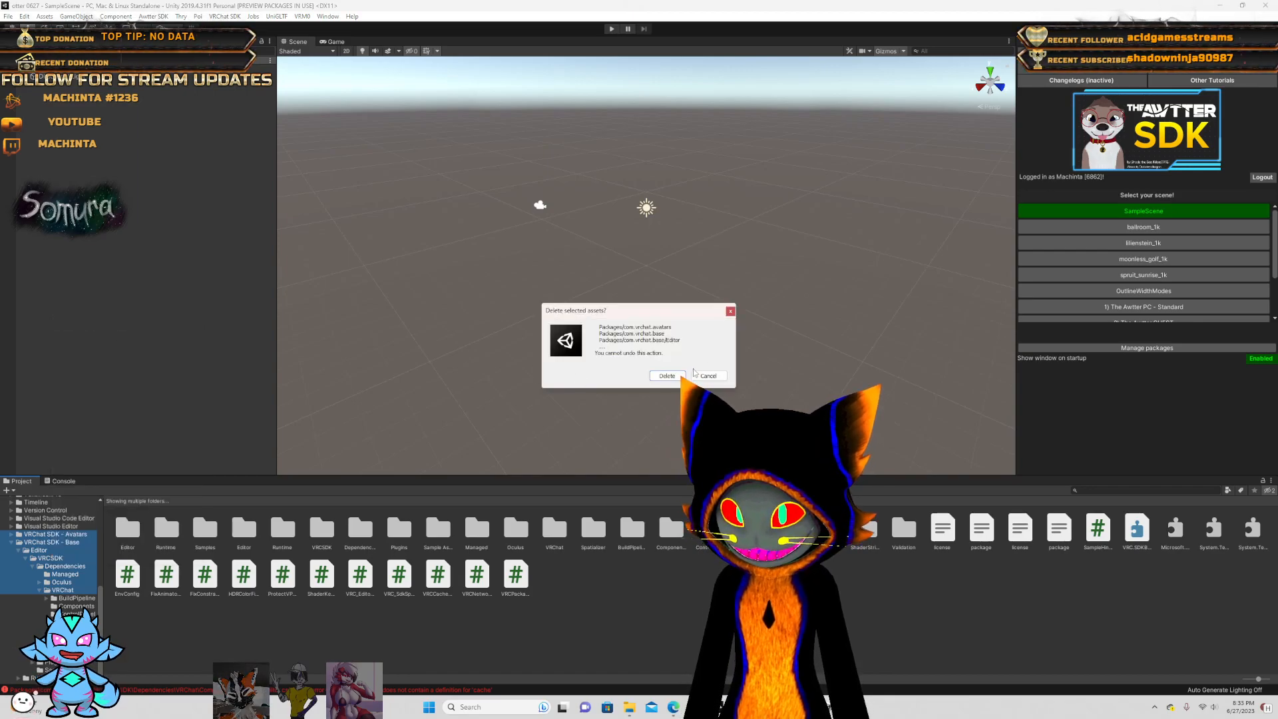
pyautogui.click(667, 376)
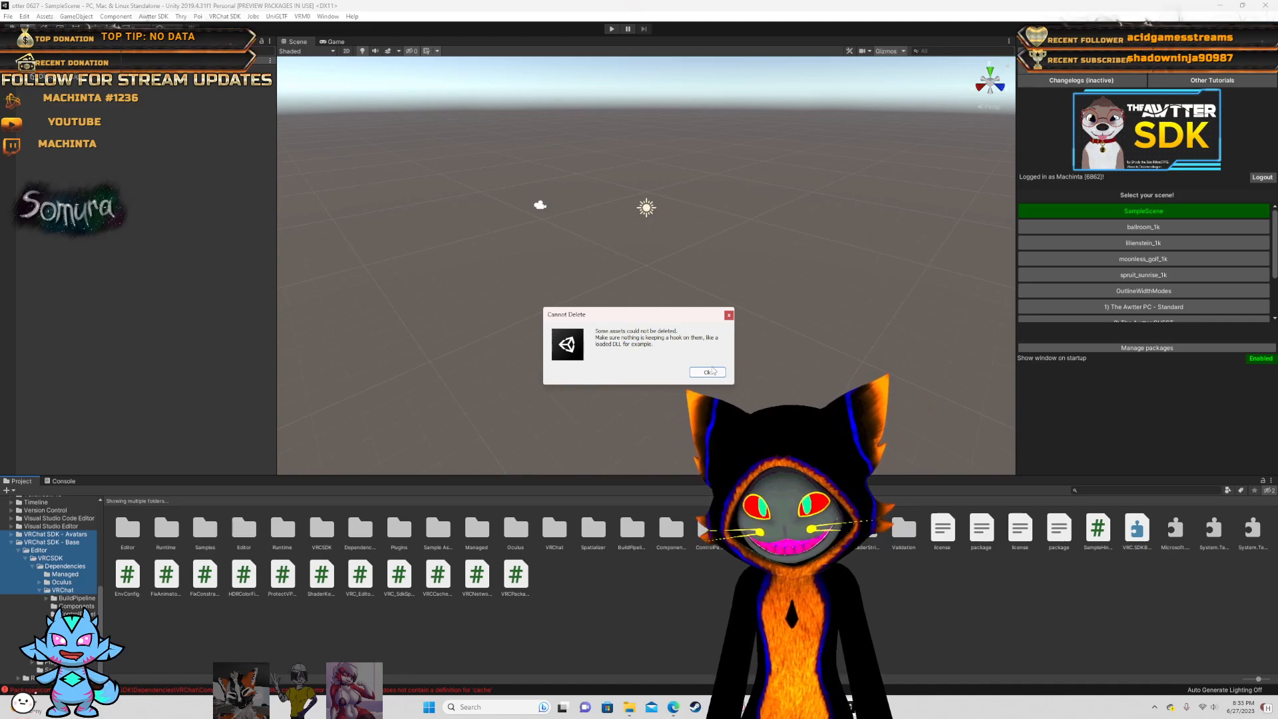
# - Dismiss the deletion notice, then check the remaining Project folders and the compile errors in the Console
pyautogui.click(707, 372)
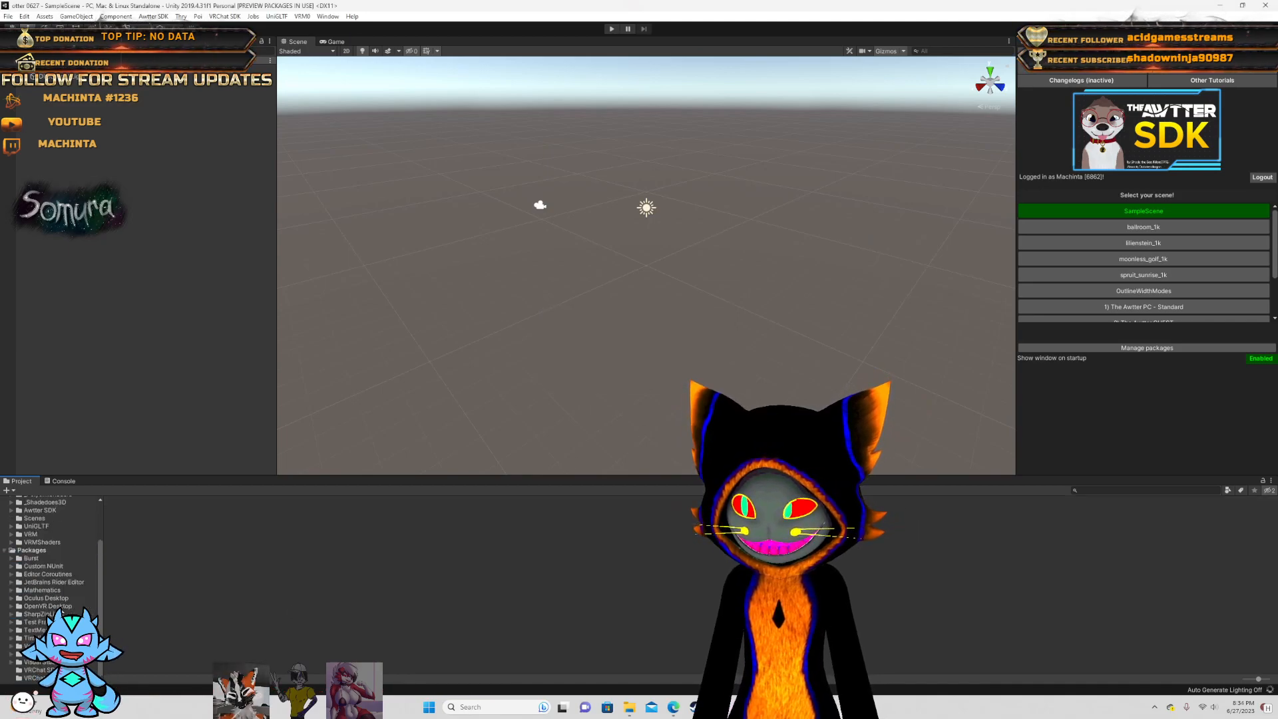
pyautogui.scroll(3, 65, 498)
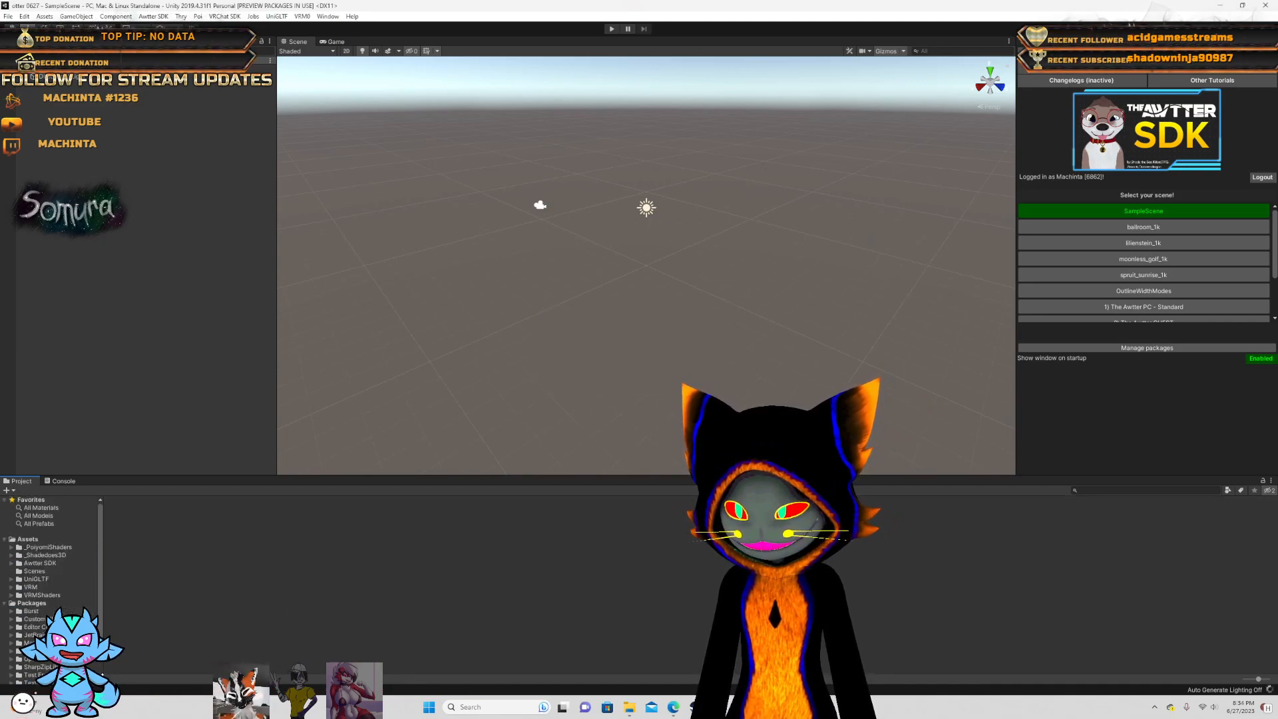
pyautogui.scroll(-2, 53, 586)
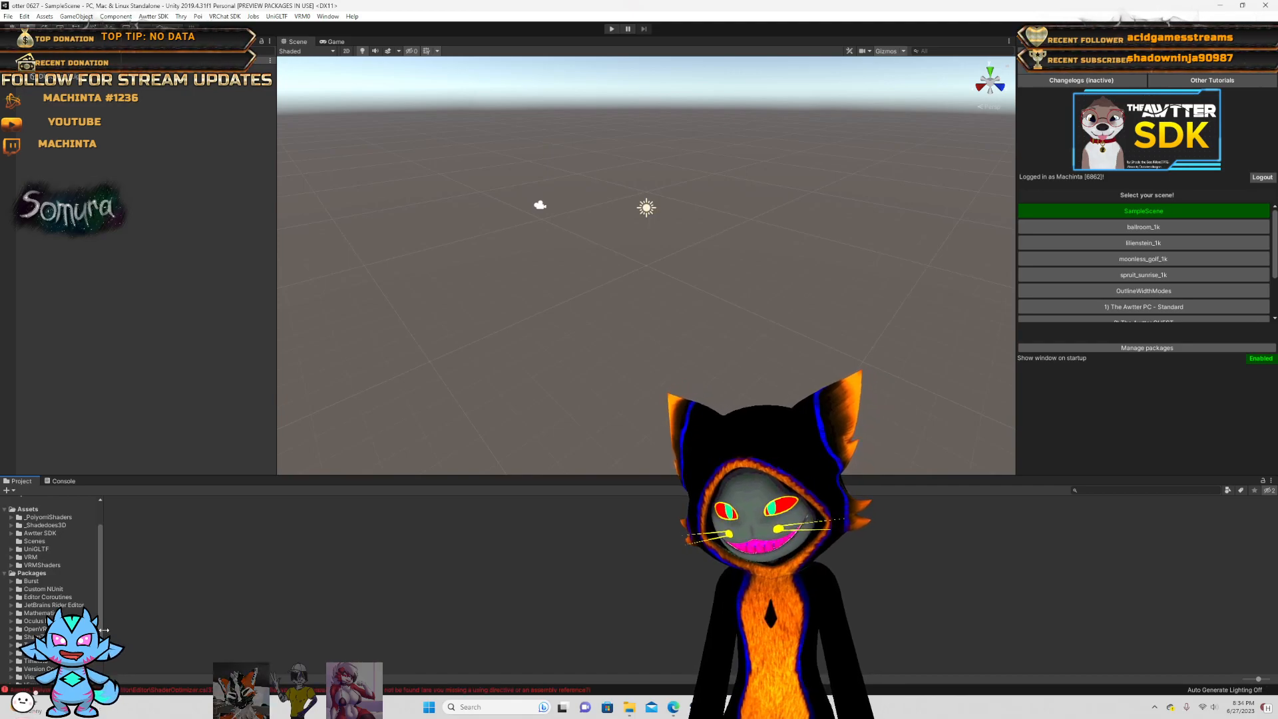
pyautogui.scroll(-2, 100, 632)
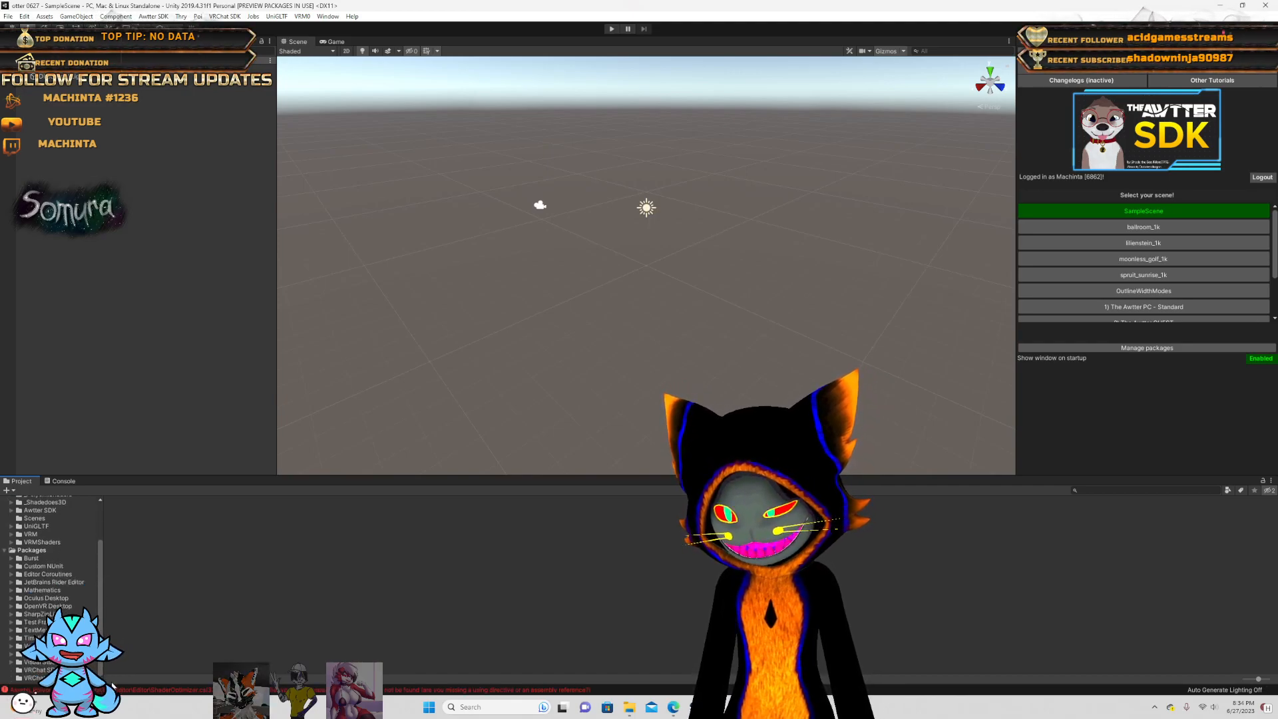
pyautogui.click(93, 690)
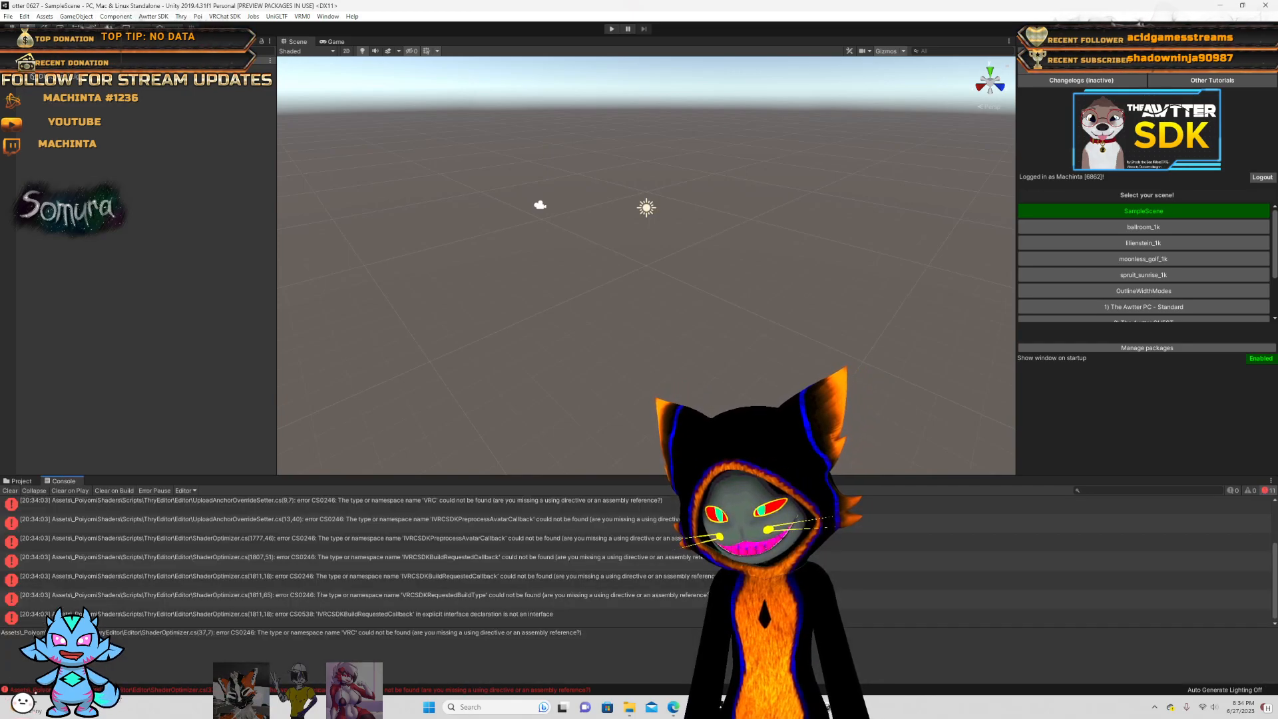
pyautogui.click(20, 481)
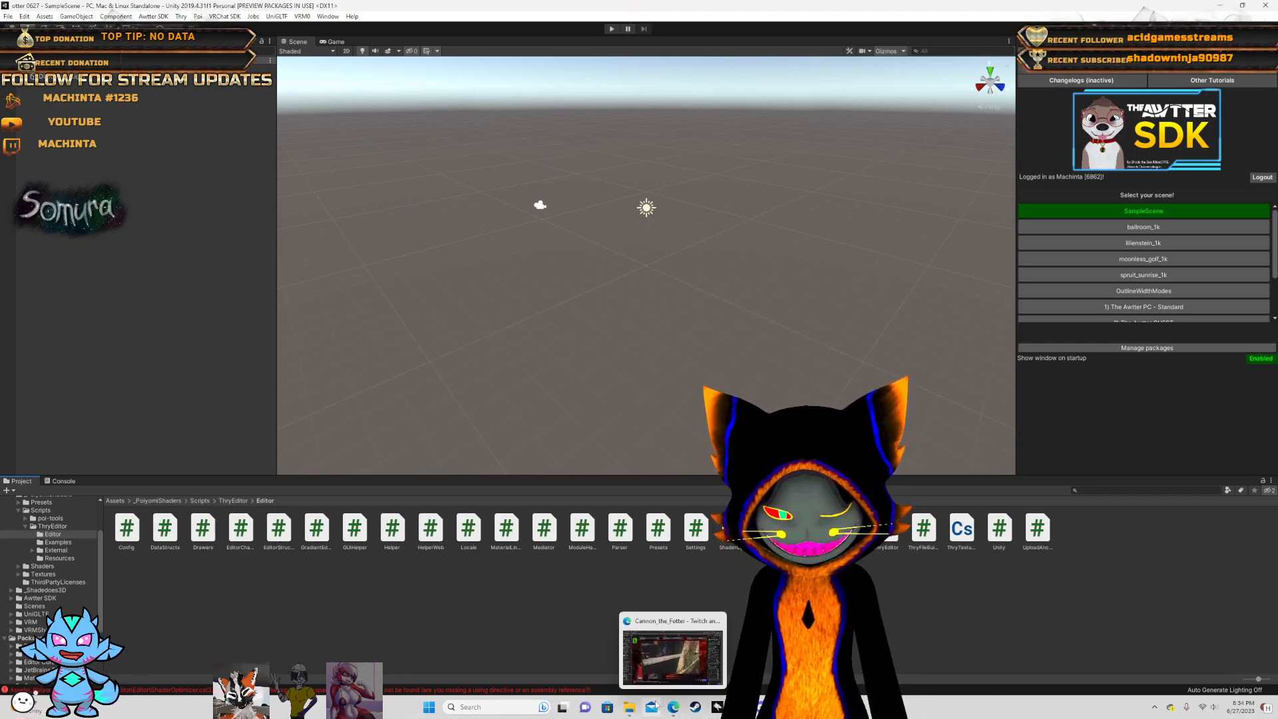
# - Look through the Downloads folder for a Unity package and select Awtter_SDK_1.1.35
pyautogui.moveTo(629, 707)
pyautogui.click(686, 650)
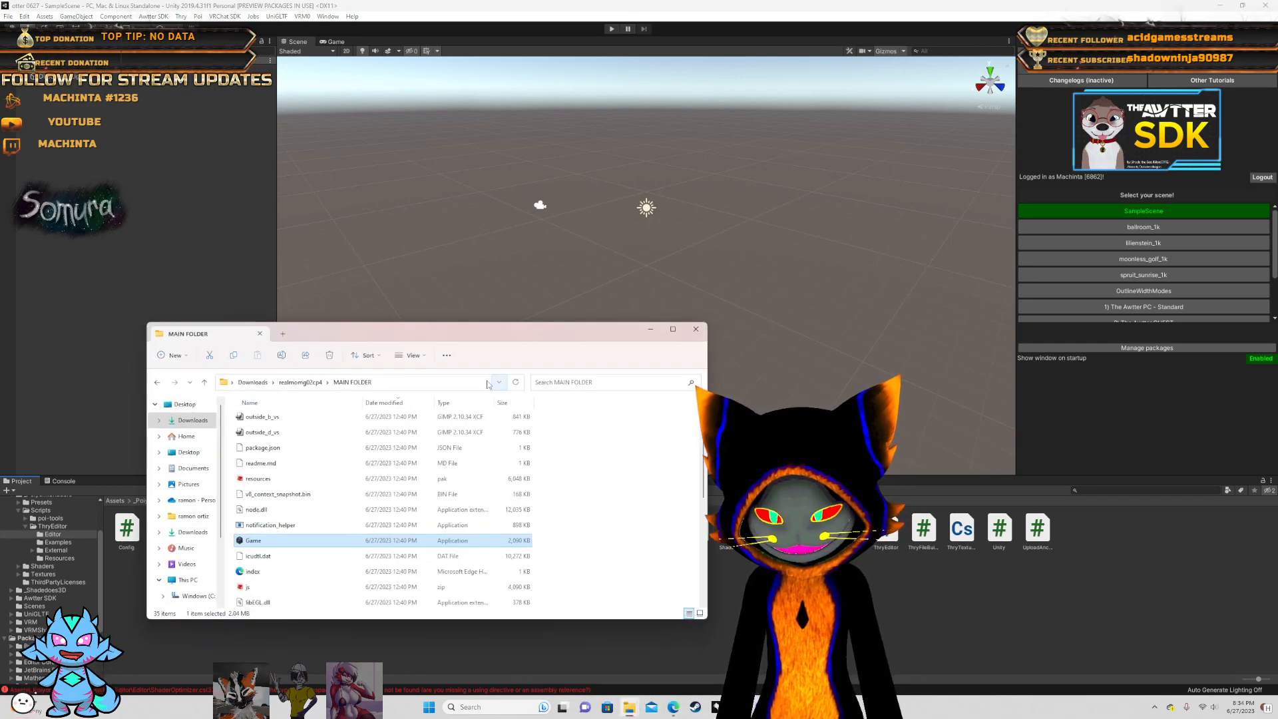
pyautogui.click(652, 329)
pyautogui.moveTo(629, 707)
pyautogui.click(574, 650)
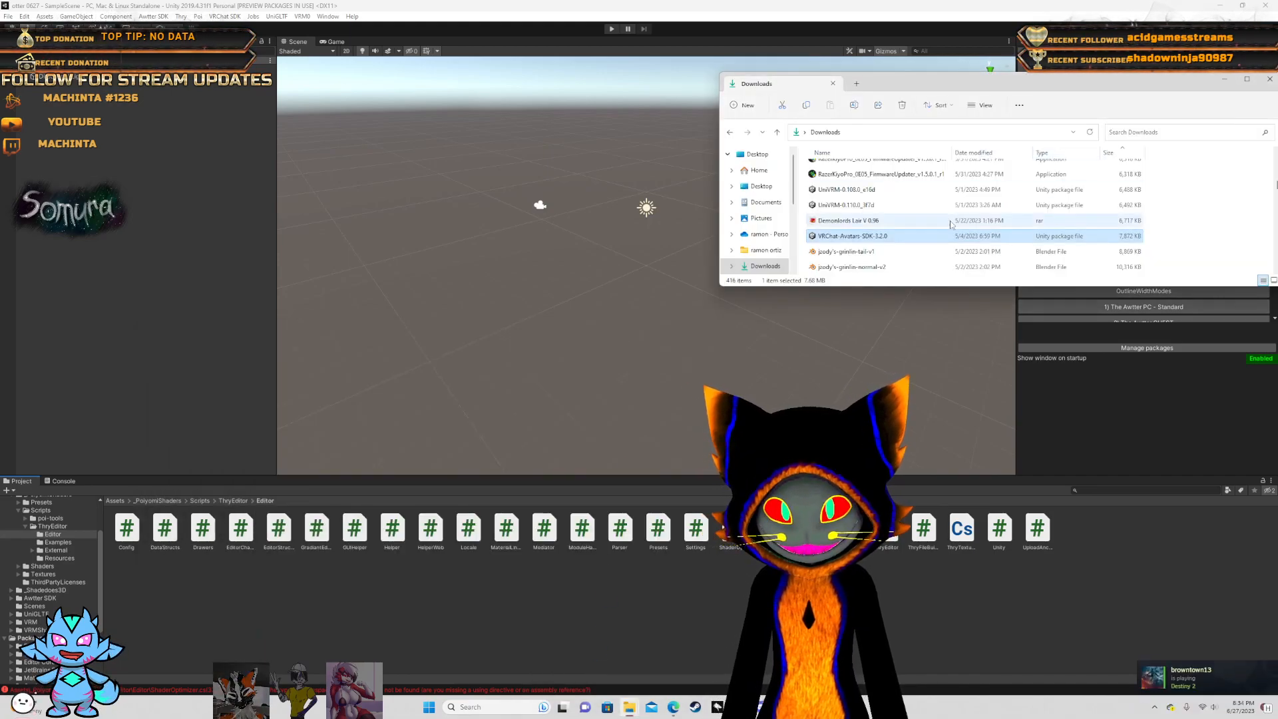
pyautogui.moveTo(909, 242); pyautogui.dragTo(893, 211)
pyautogui.scroll(10, 893, 210)
pyautogui.scroll(-5, 893, 210)
pyautogui.scroll(10, 879, 215)
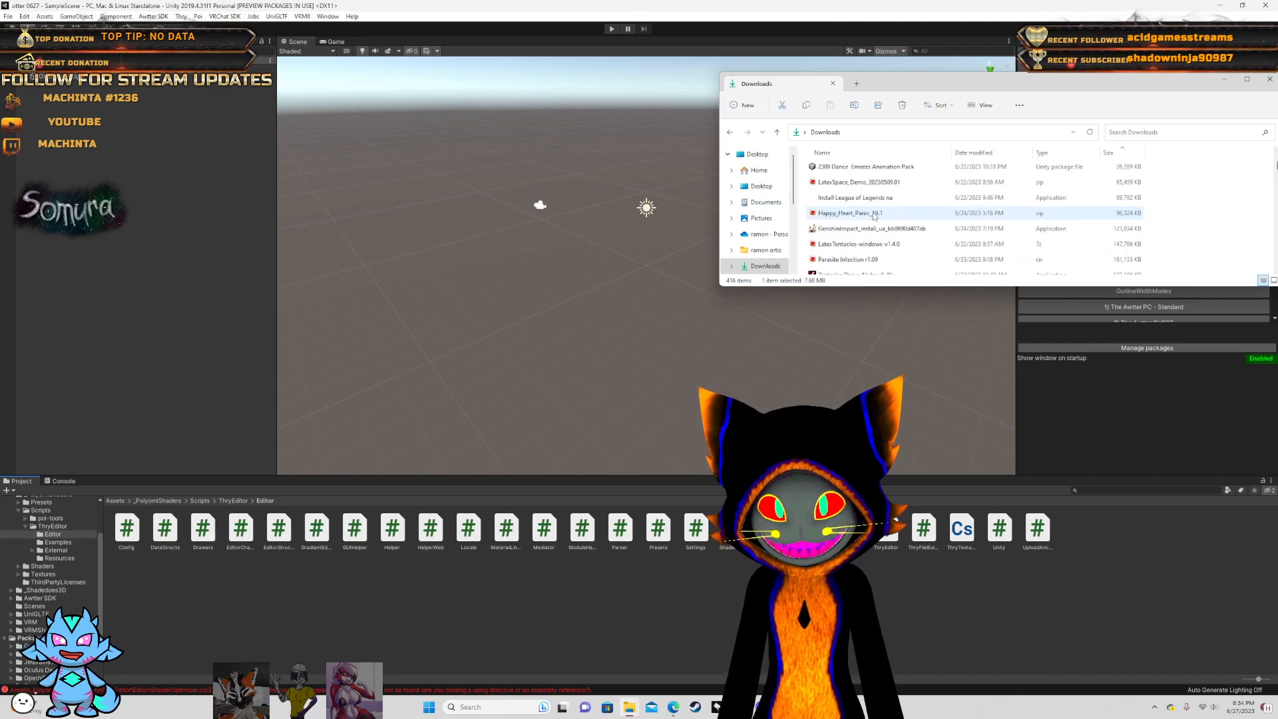
pyautogui.scroll(-10, 869, 216)
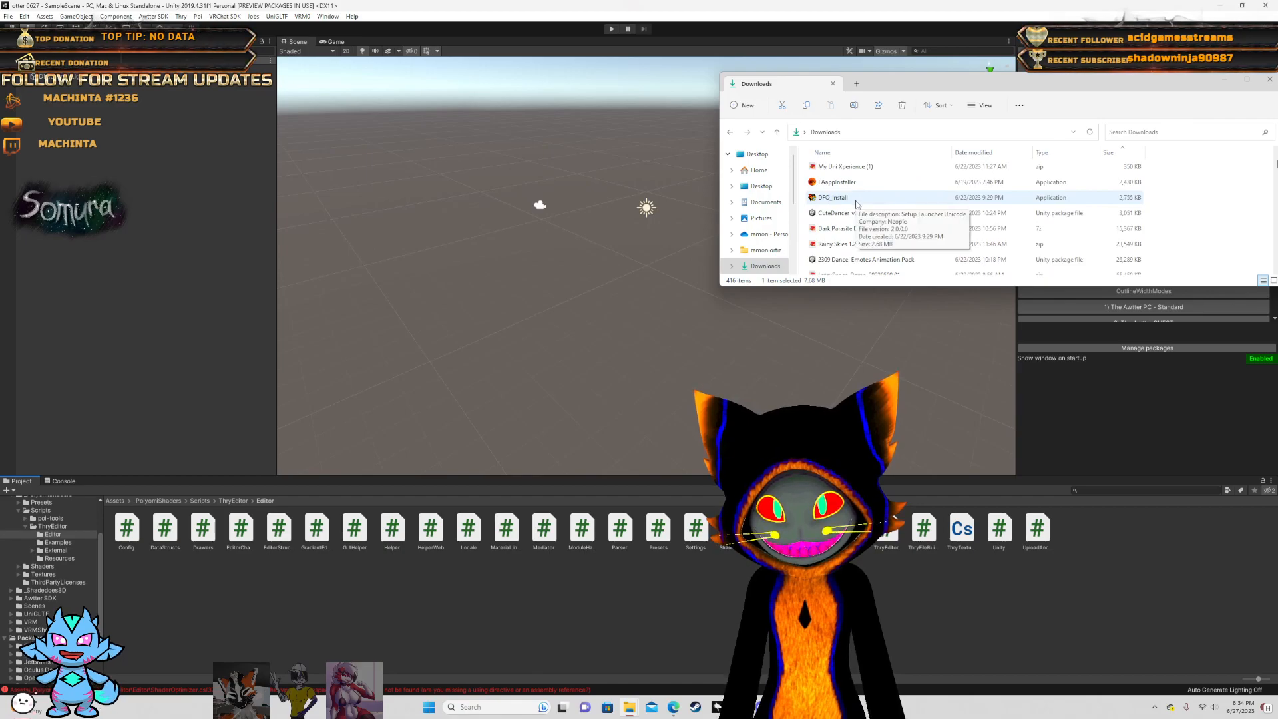
pyautogui.scroll(-1, 857, 204)
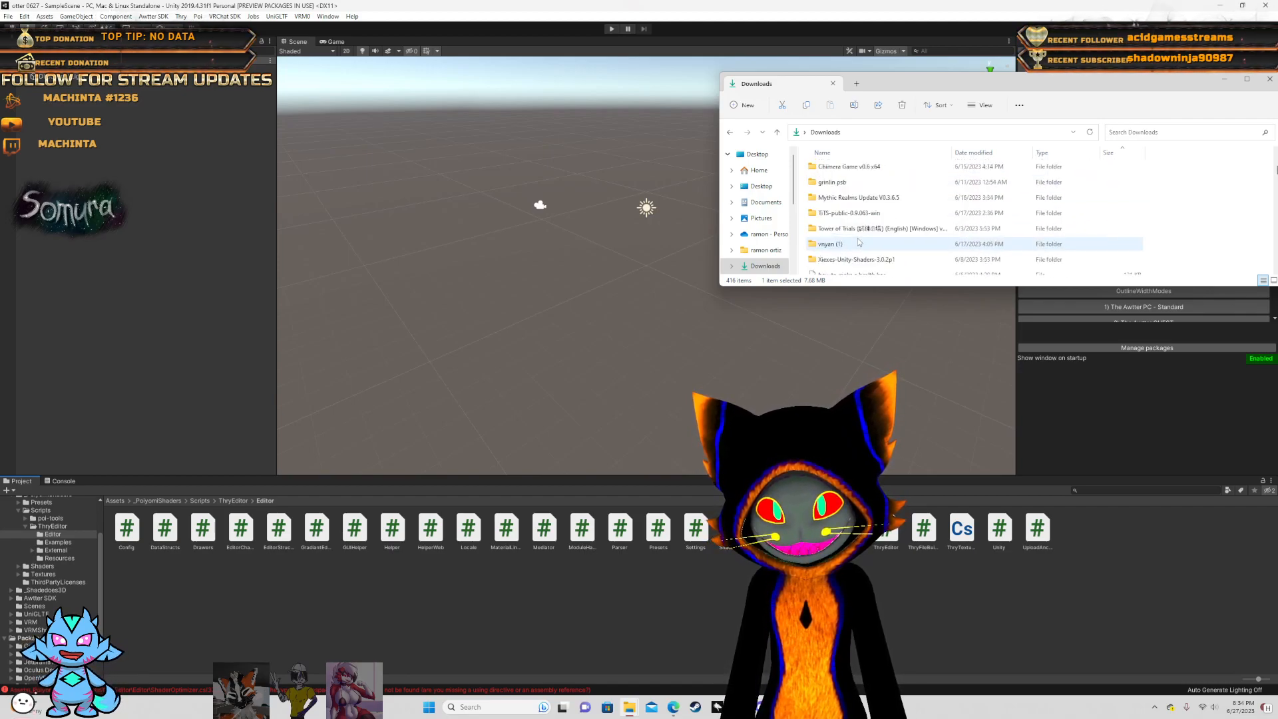
pyautogui.scroll(10, 859, 243)
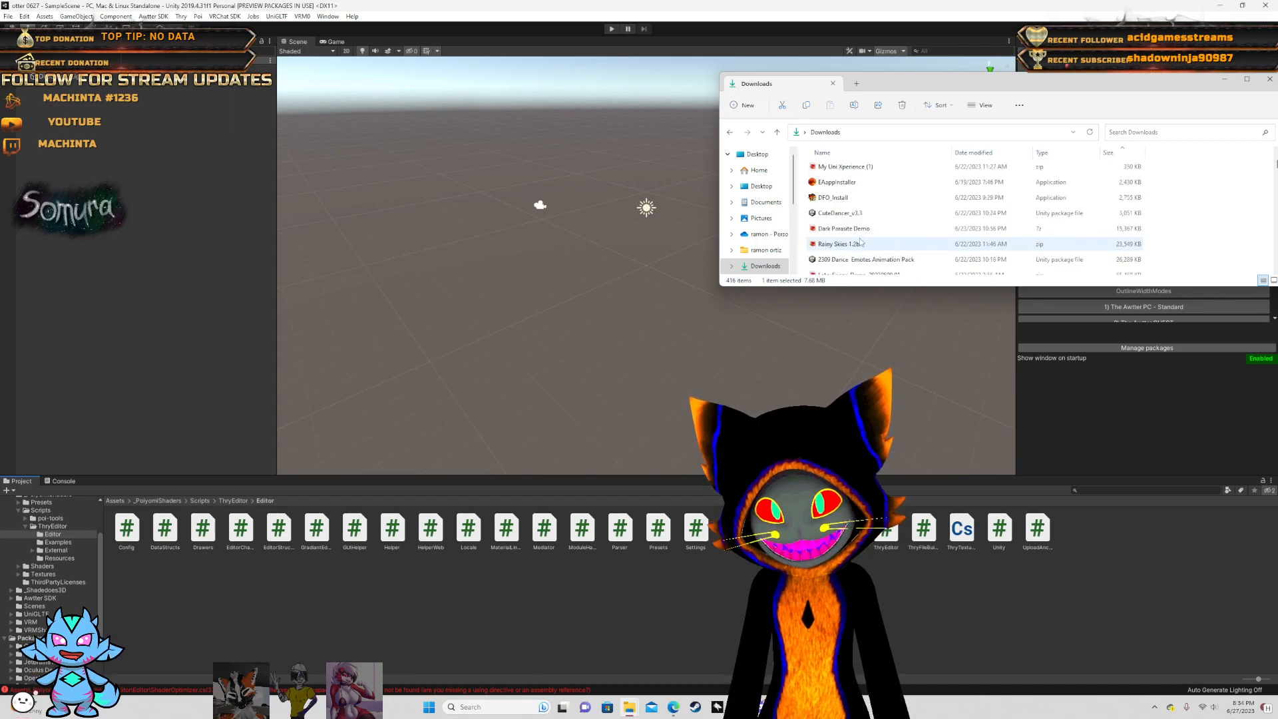
pyautogui.scroll(-8, 854, 224)
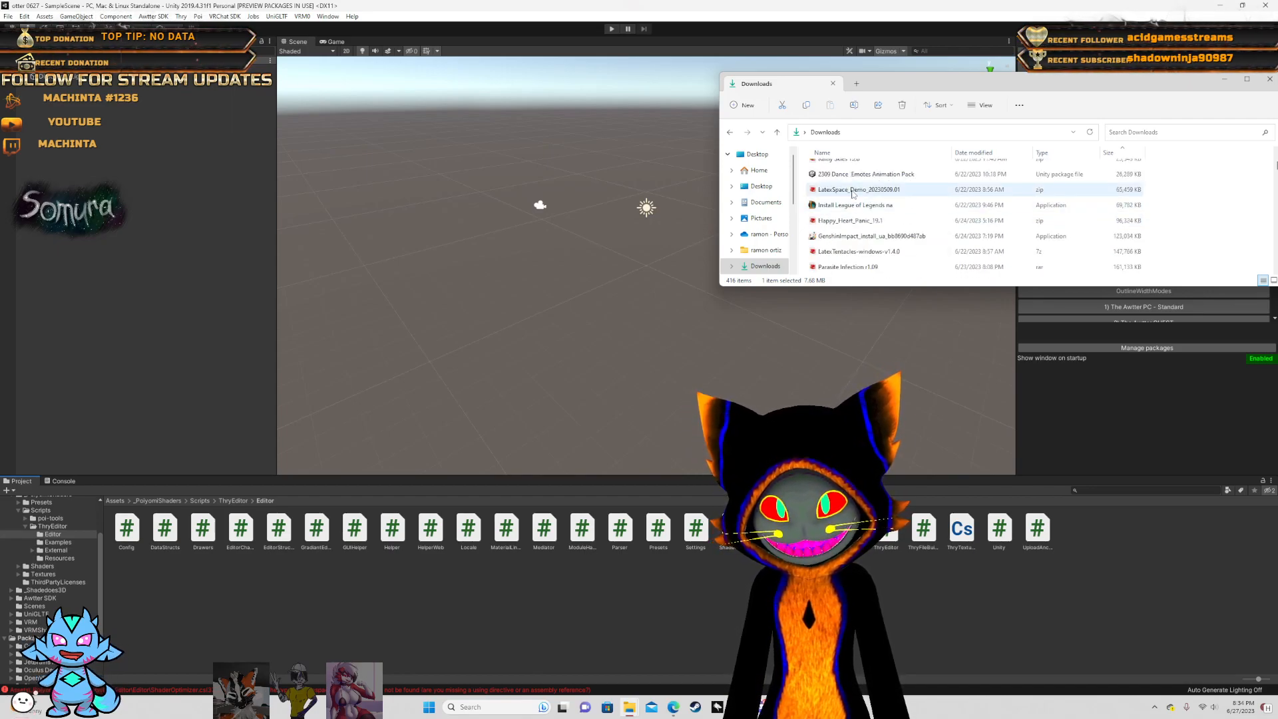
pyautogui.scroll(5, 854, 193)
pyautogui.scroll(-5, 854, 193)
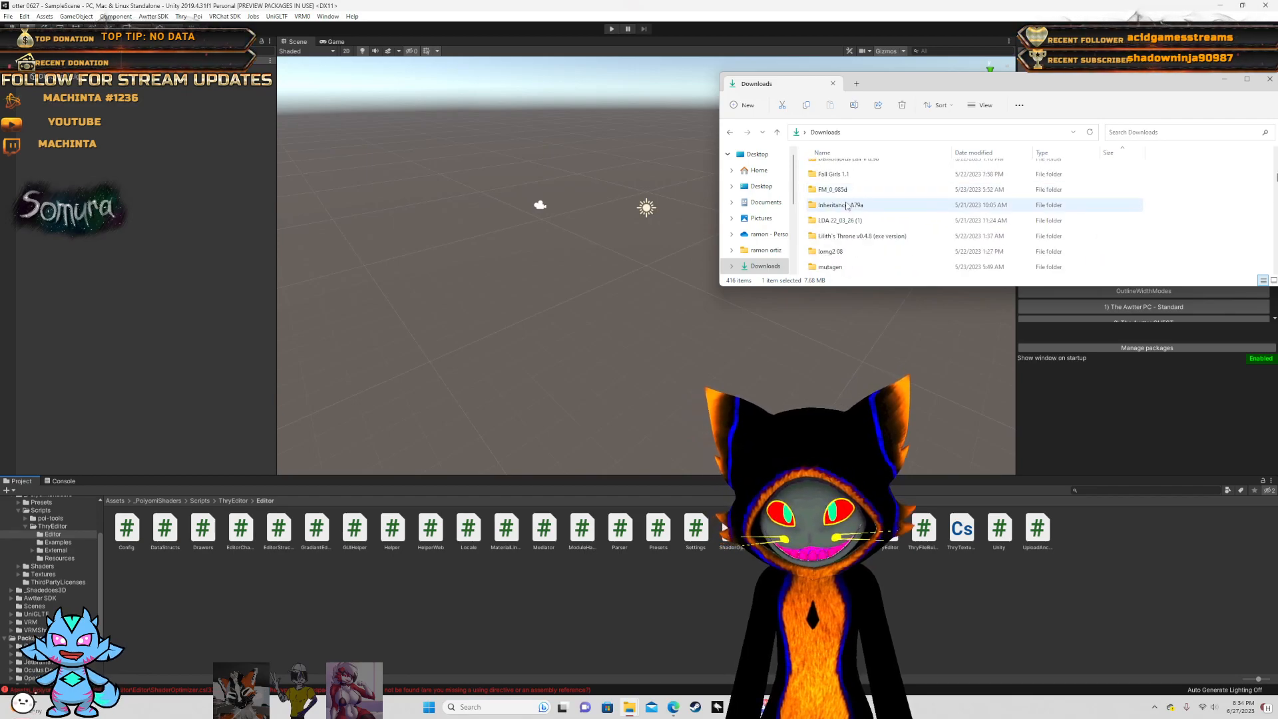
pyautogui.click(843, 221)
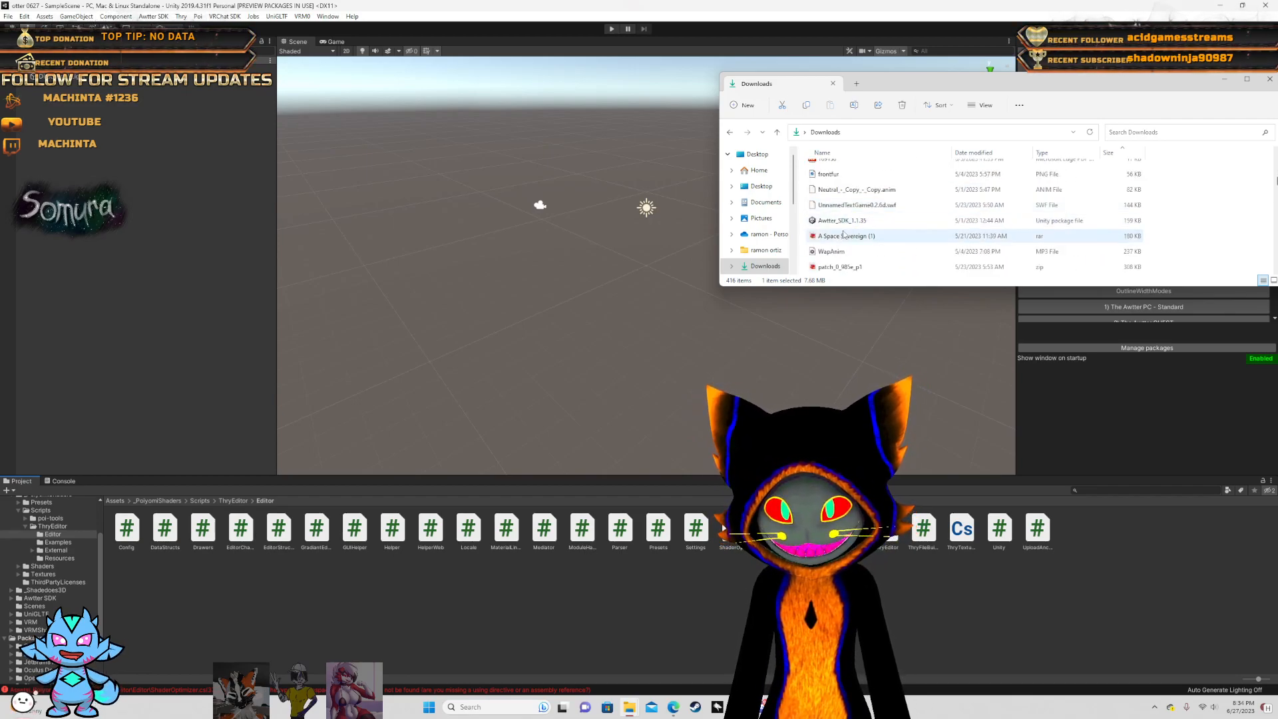
pyautogui.moveTo(11, 485); pyautogui.dragTo(21, 543)
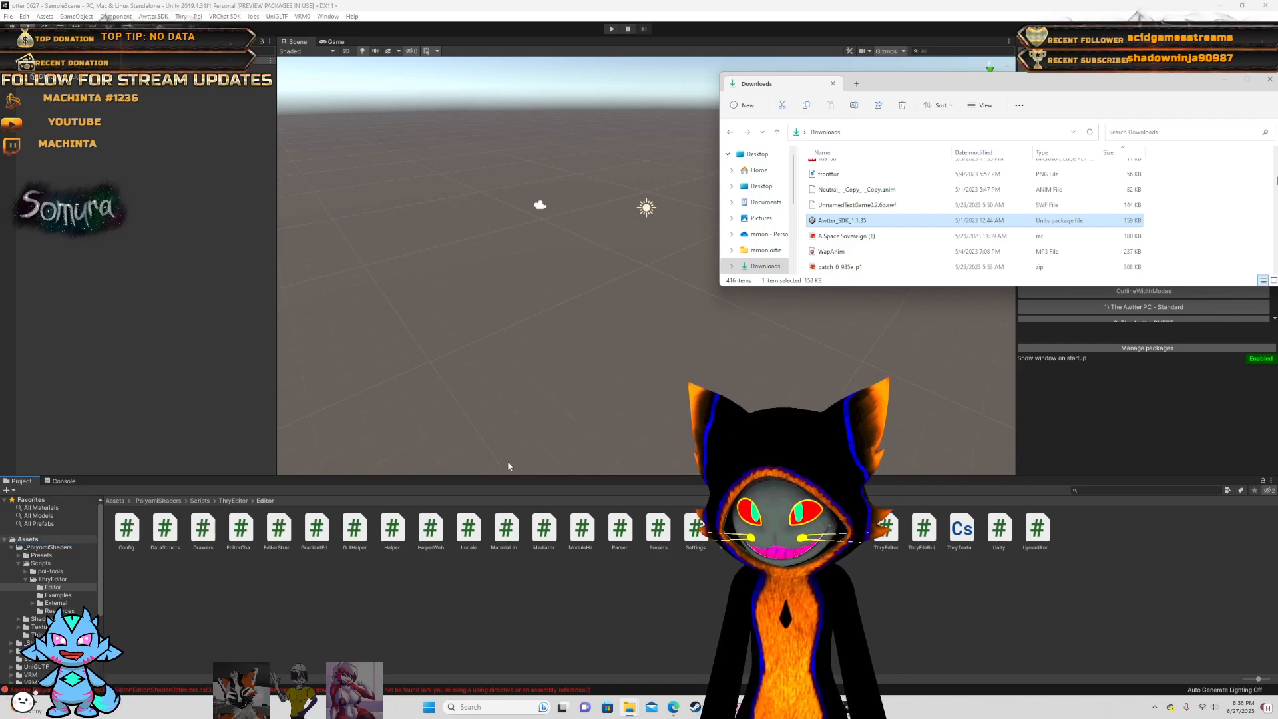
pyautogui.click(638, 494)
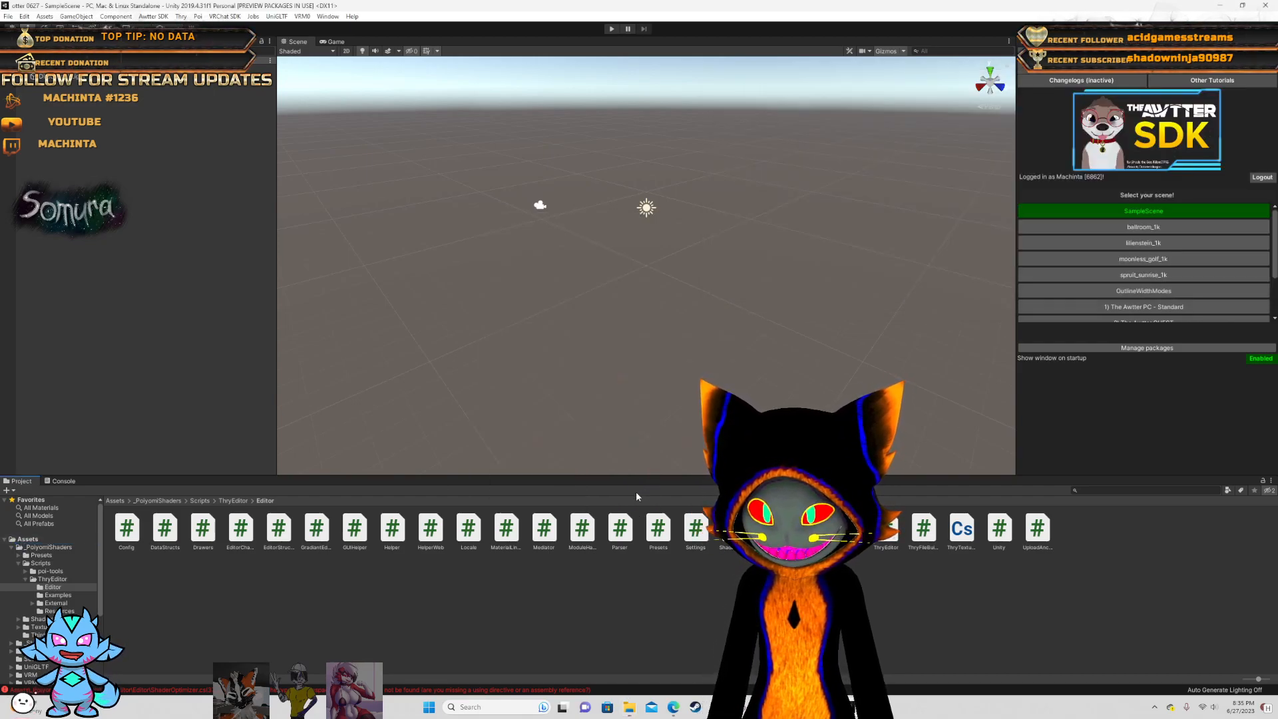
# - Examine the Shaders folder of _PoiyomiShaders, including its 8.0 subfolder, and return to the Assets root
pyautogui.scroll(-4, 73, 649)
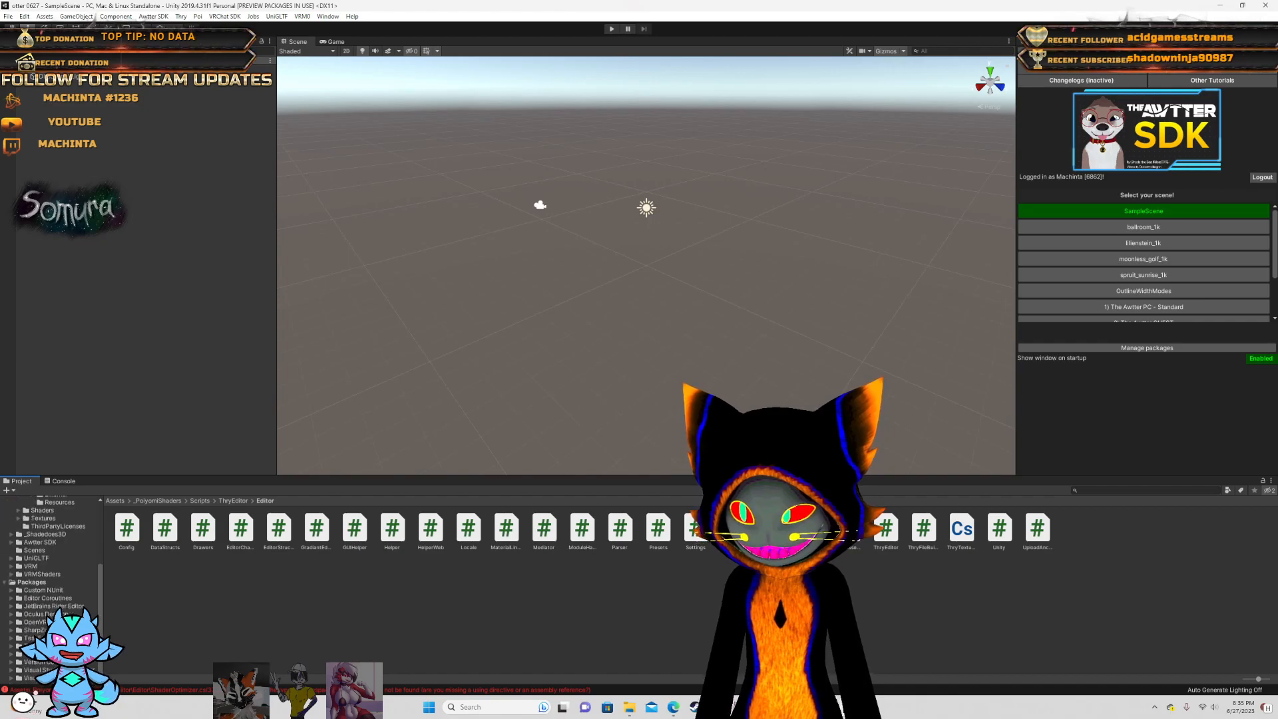
pyautogui.scroll(2, 73, 649)
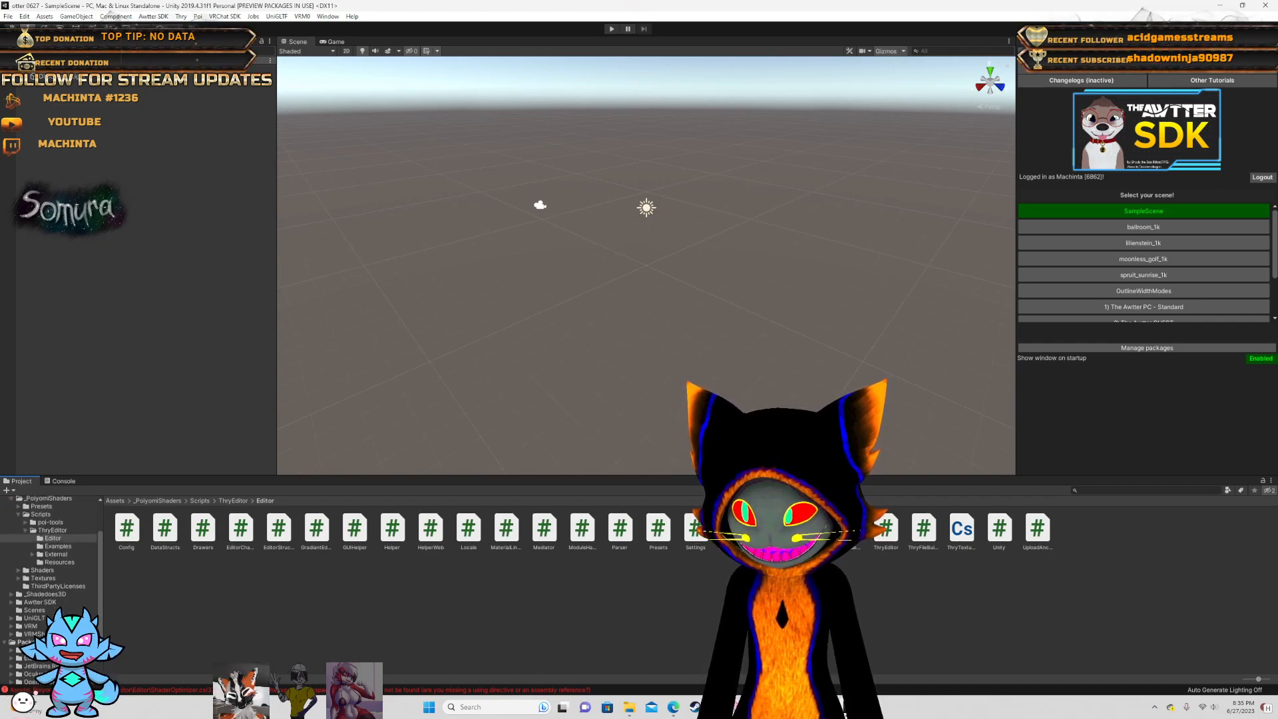
pyautogui.click(61, 570)
pyautogui.click(18, 571)
pyautogui.click(25, 578)
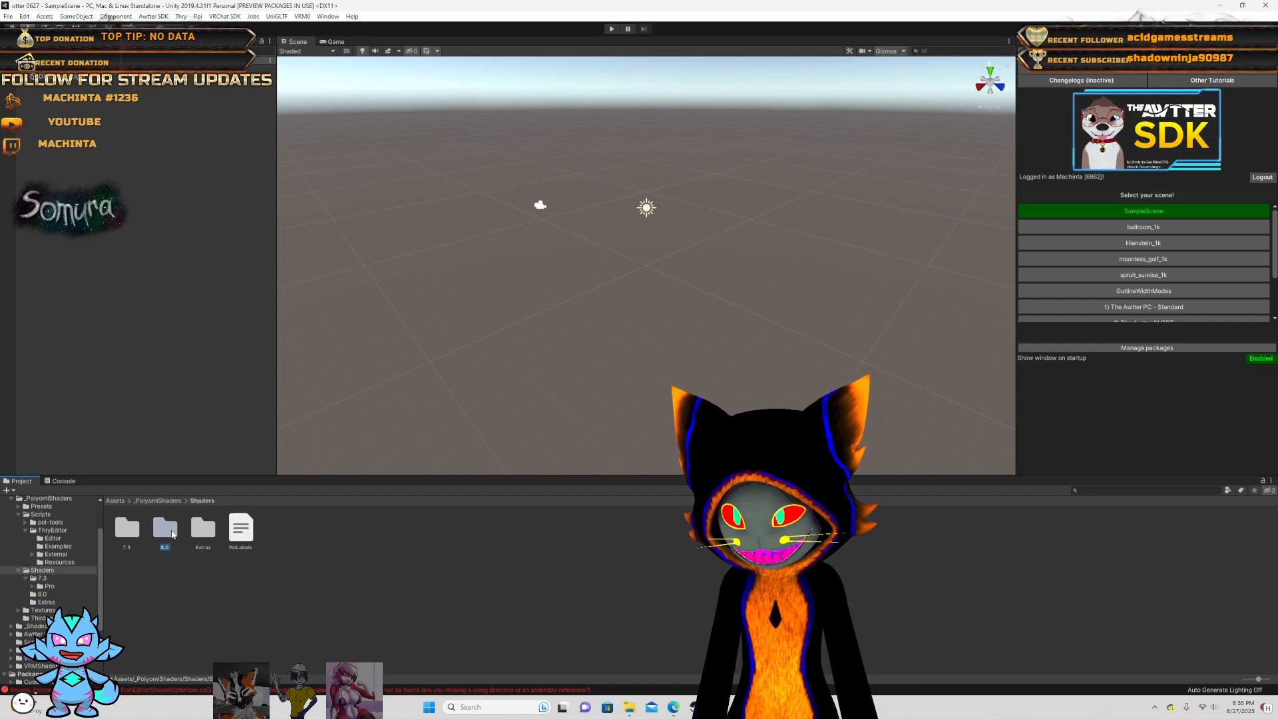
pyautogui.doubleClick(167, 529)
pyautogui.click(116, 501)
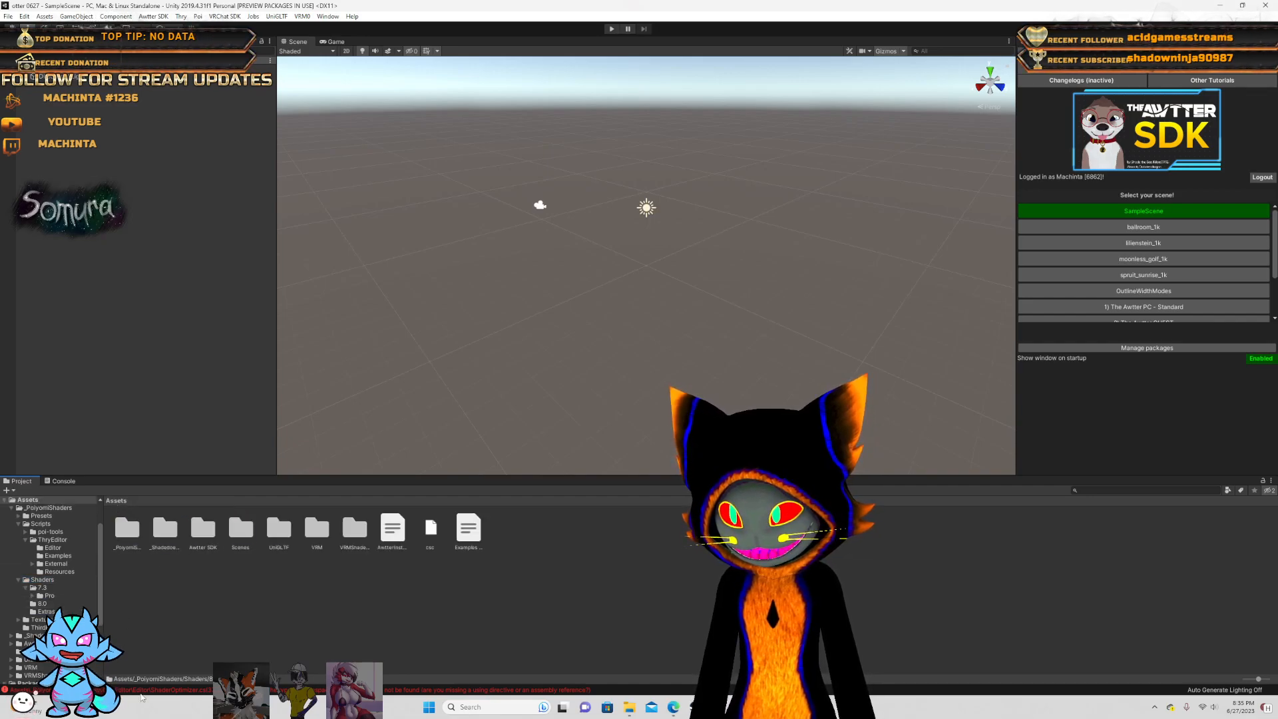
# - Collapse duplicate messages in the Console while reviewing the compile errors, and return to the Project window
pyautogui.click(14, 690)
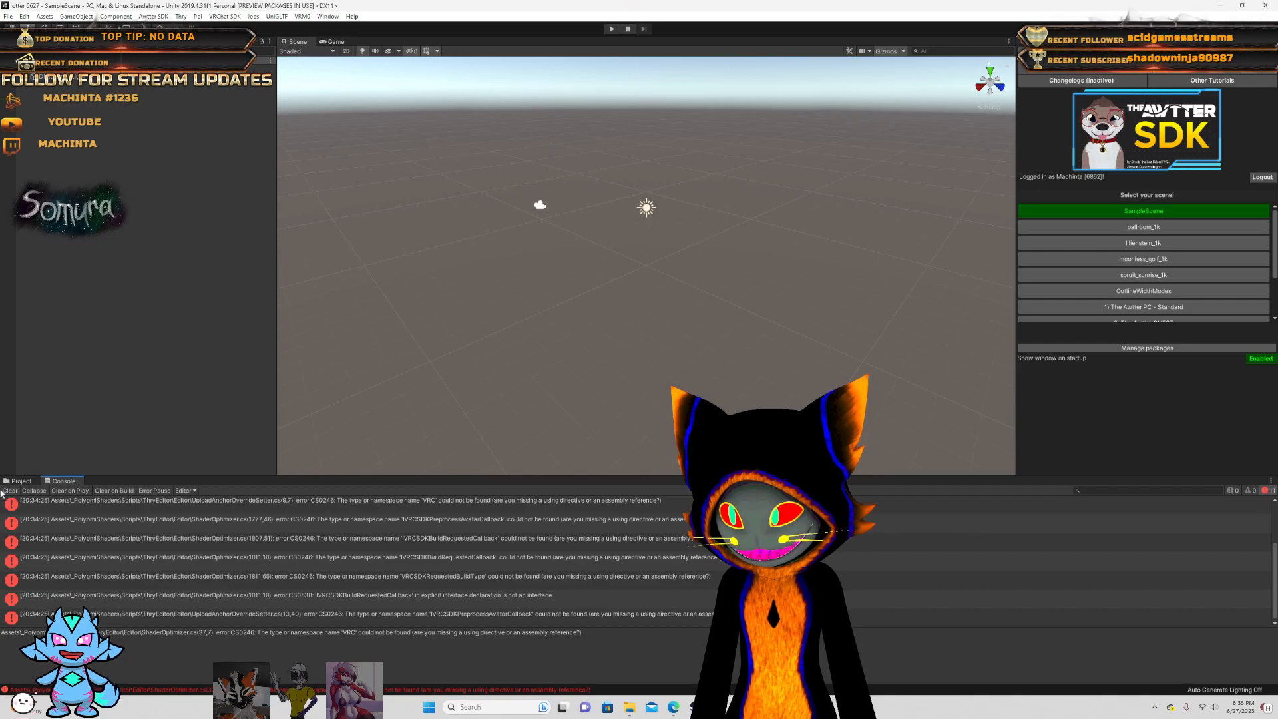
pyautogui.click(31, 491)
pyautogui.click(20, 481)
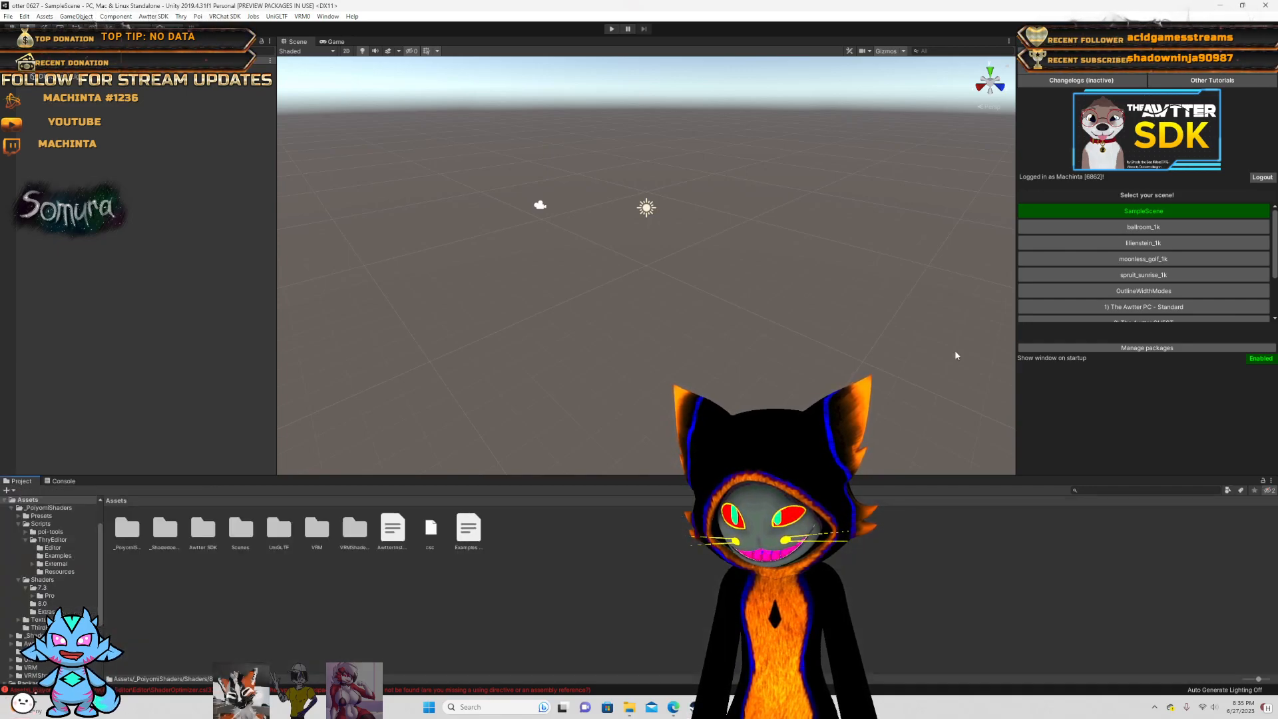
# - Open the scene 1) The Awtter PC - Standard from the Awtter SDK scene list and face the otter avatar from the front
pyautogui.scroll(-3, 1134, 235)
pyautogui.click(1134, 234)
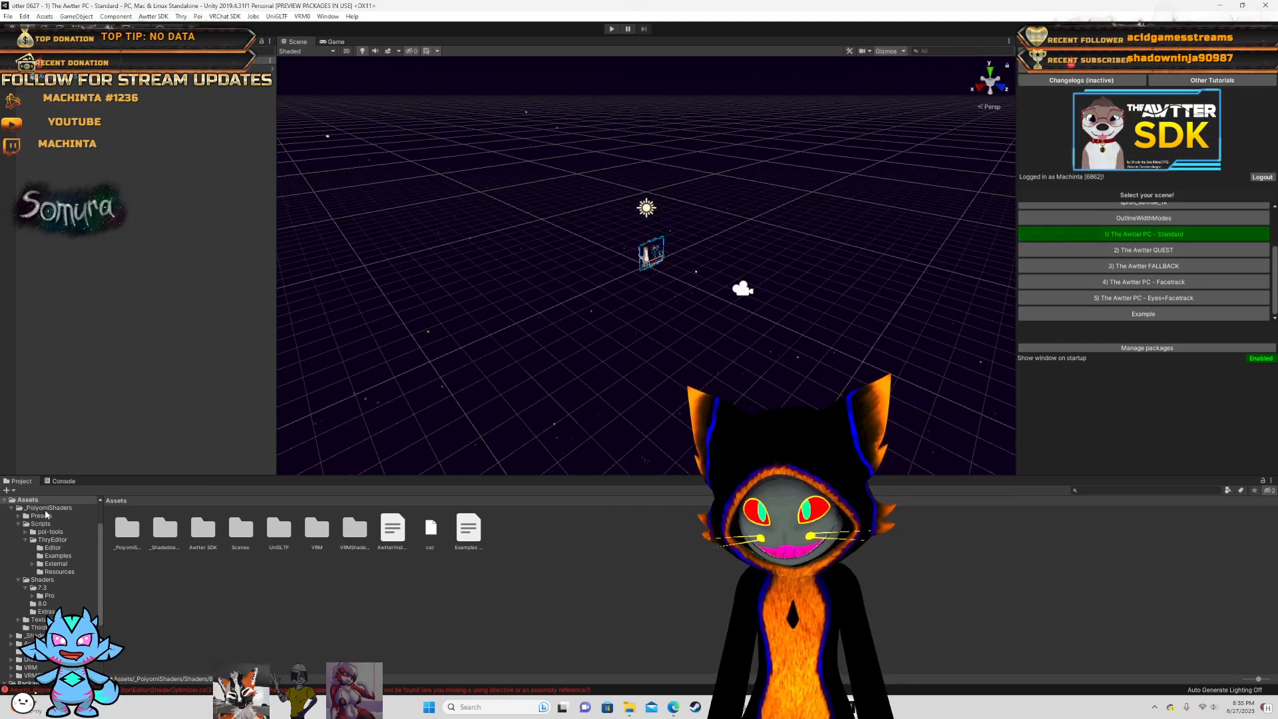
pyautogui.scroll(10, 672, 261)
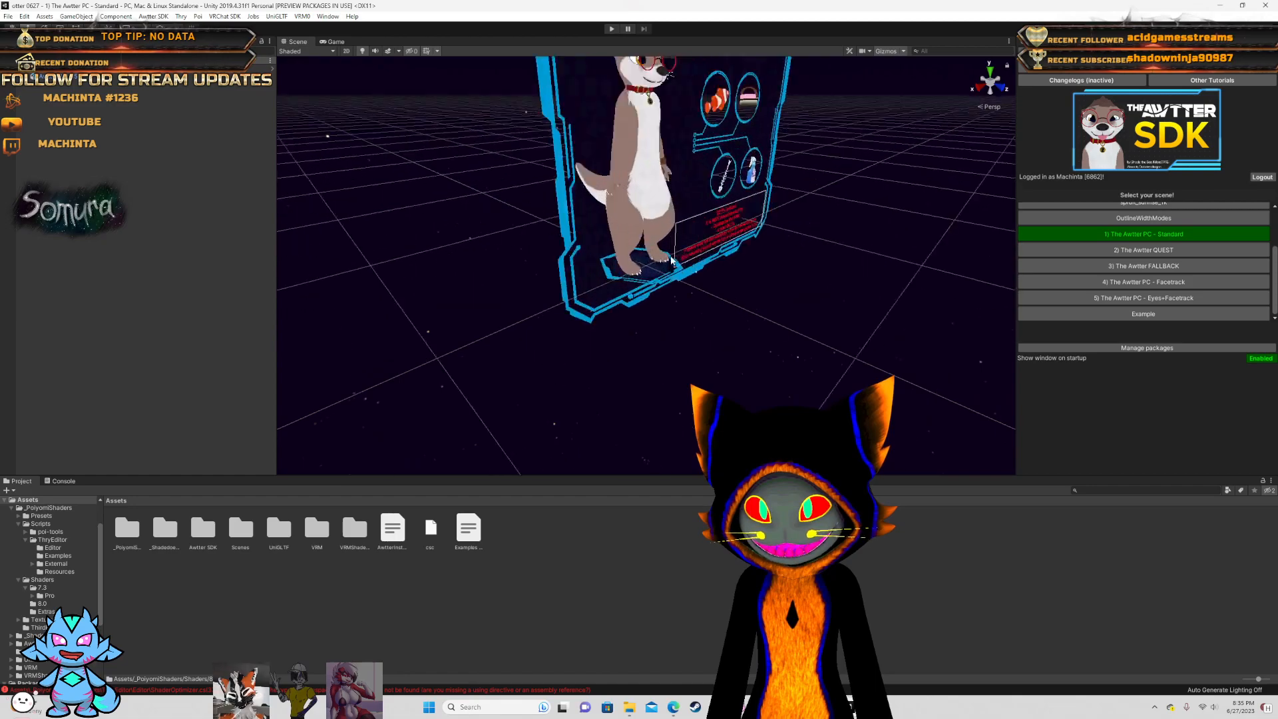
pyautogui.scroll(3, 672, 261)
pyautogui.moveTo(671, 230); pyautogui.dragTo(541, 101, button='right')
pyautogui.press('s')
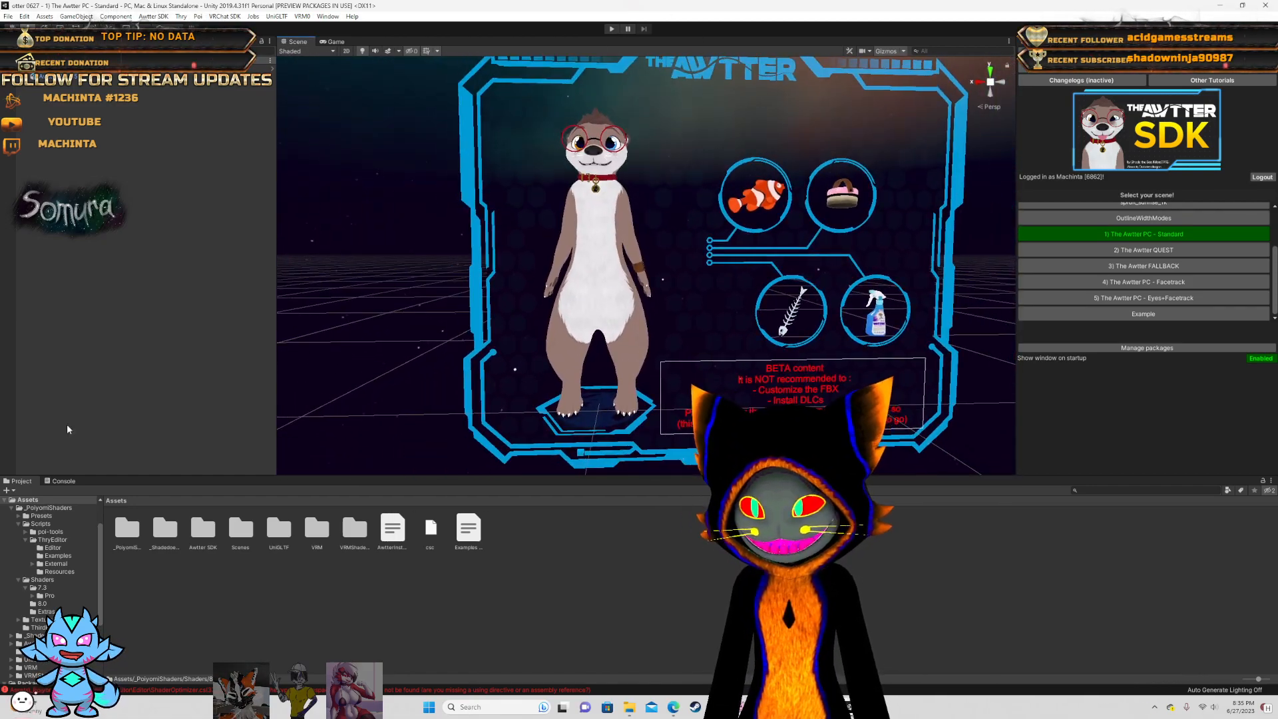
# - Check the ShaderOptimizer.cs errors in the Console and show the ThryEditor Editor folder in the Project window
pyautogui.click(44, 692)
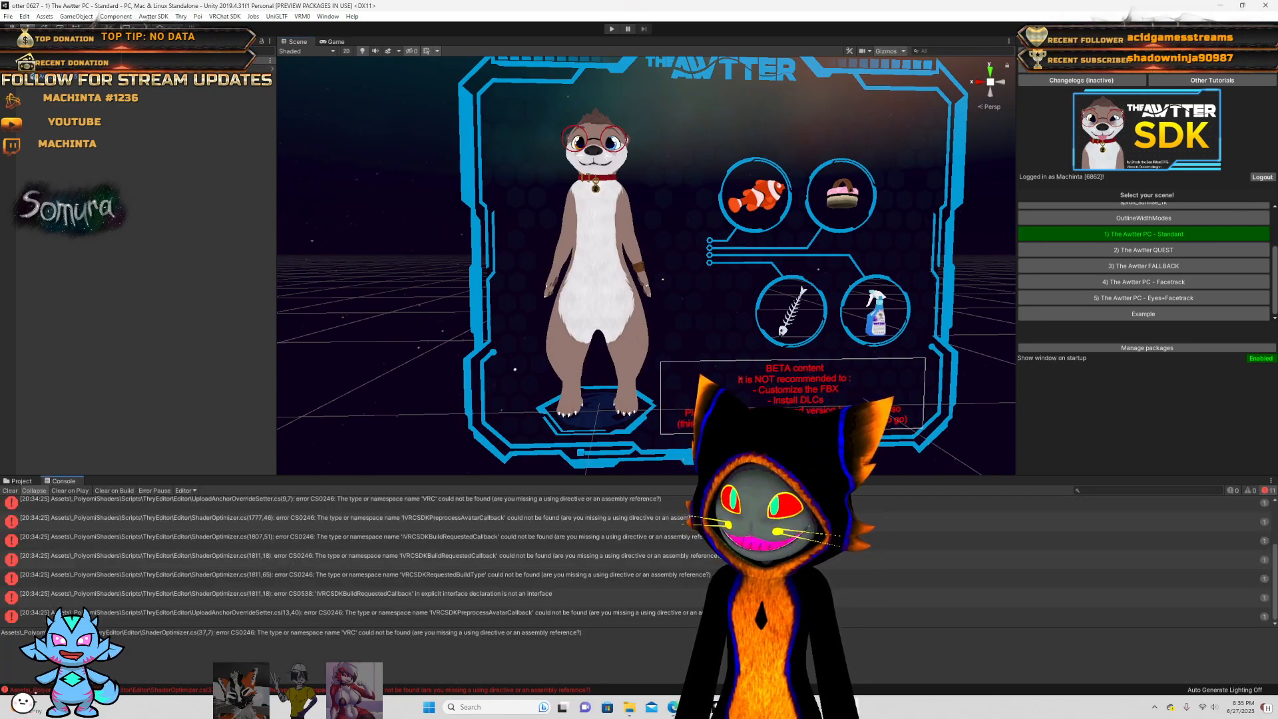
pyautogui.click(6, 16)
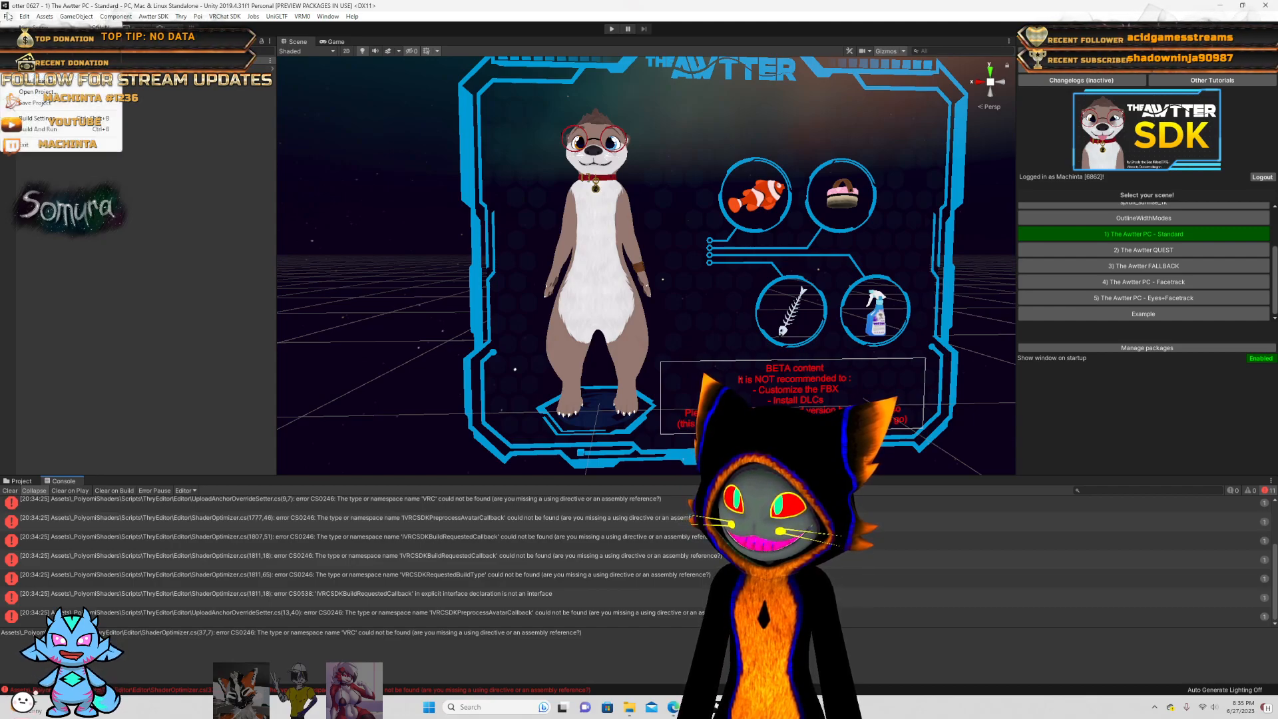
pyautogui.click(2, 504)
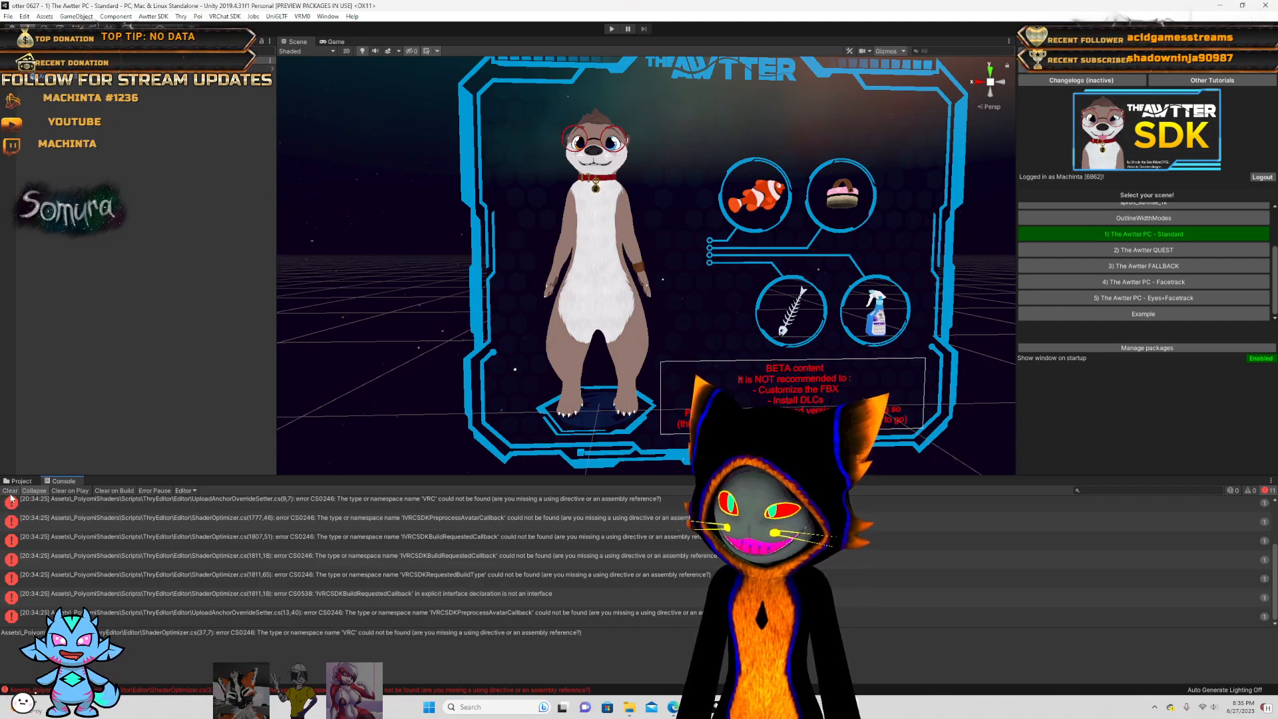
pyautogui.click(24, 483)
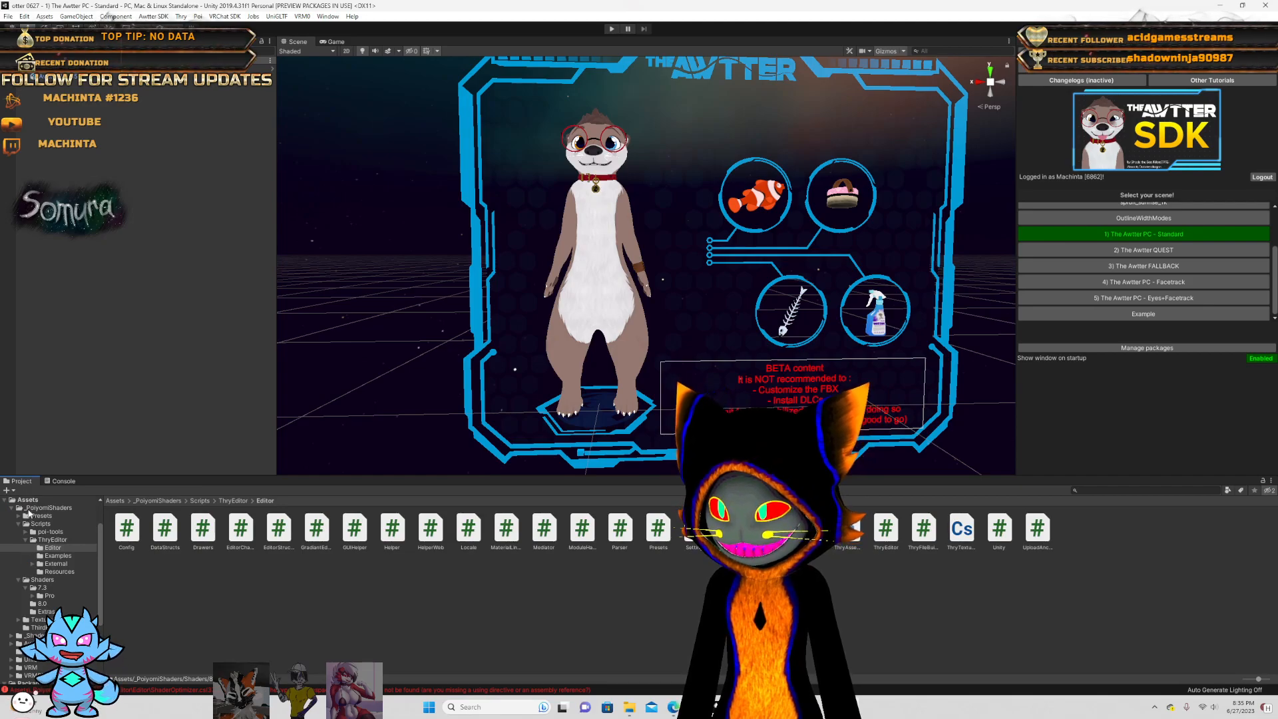
# - Reimport all assets of the project from the Assets root folder and confirm the rebuild
pyautogui.click(30, 501)
pyautogui.rightClick(31, 503)
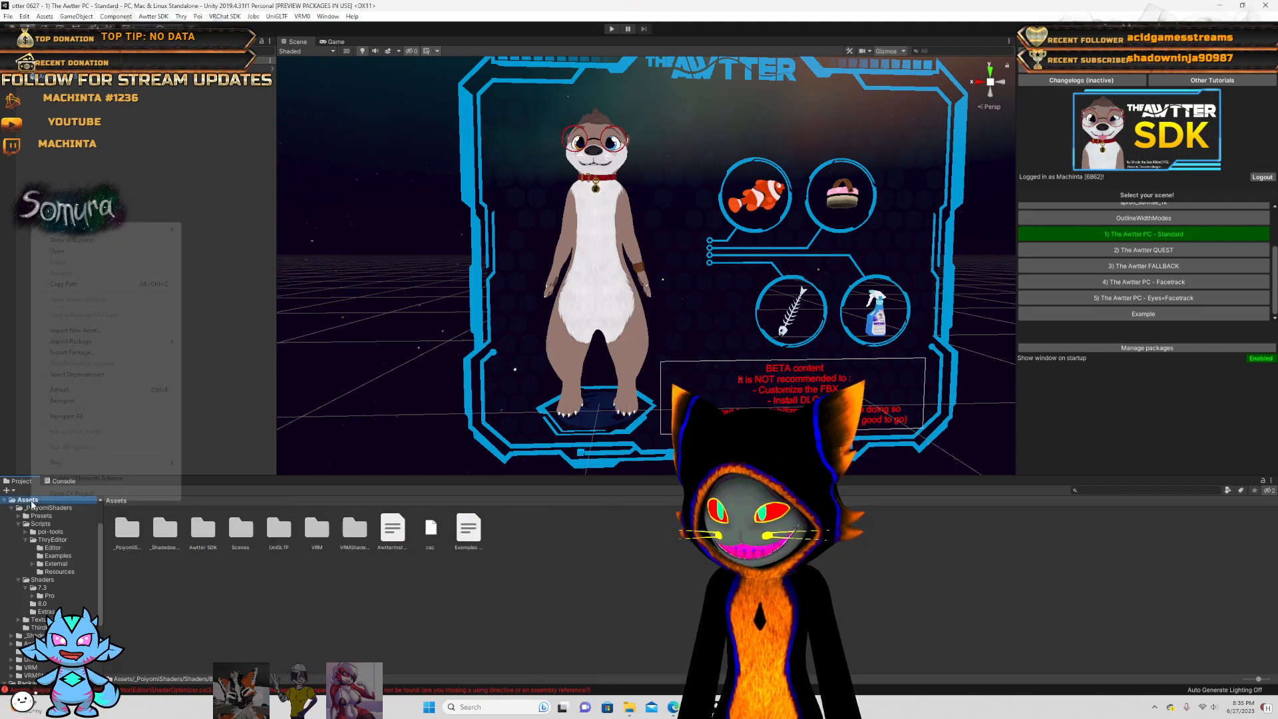
pyautogui.click(71, 416)
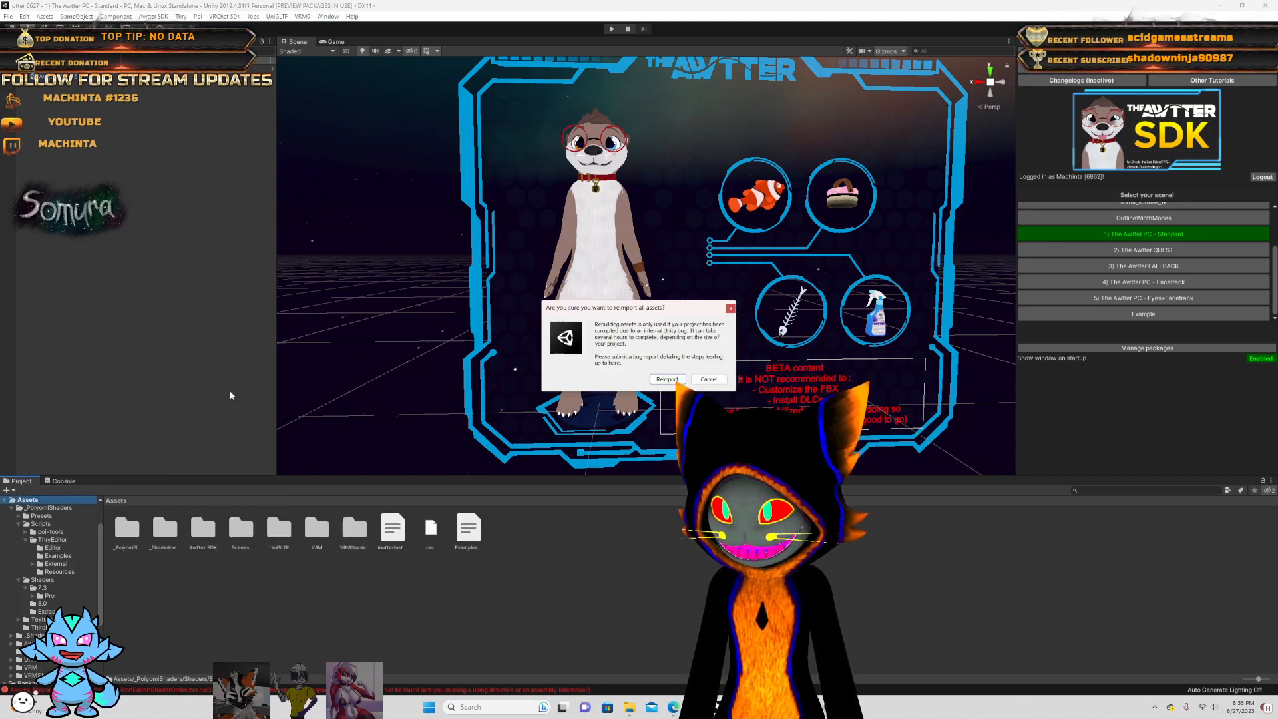
pyautogui.click(665, 378)
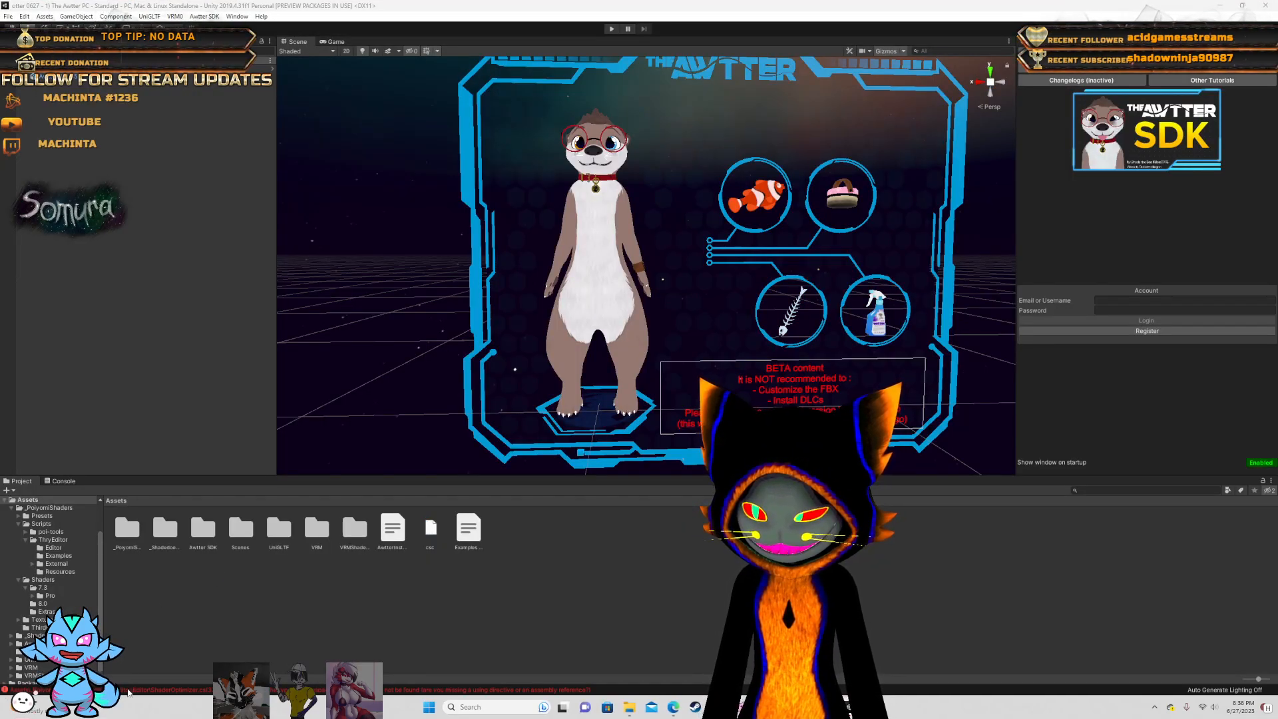
# - Check the compile errors in the Console and bring up the Downloads folder in File Explorer
pyautogui.click(128, 691)
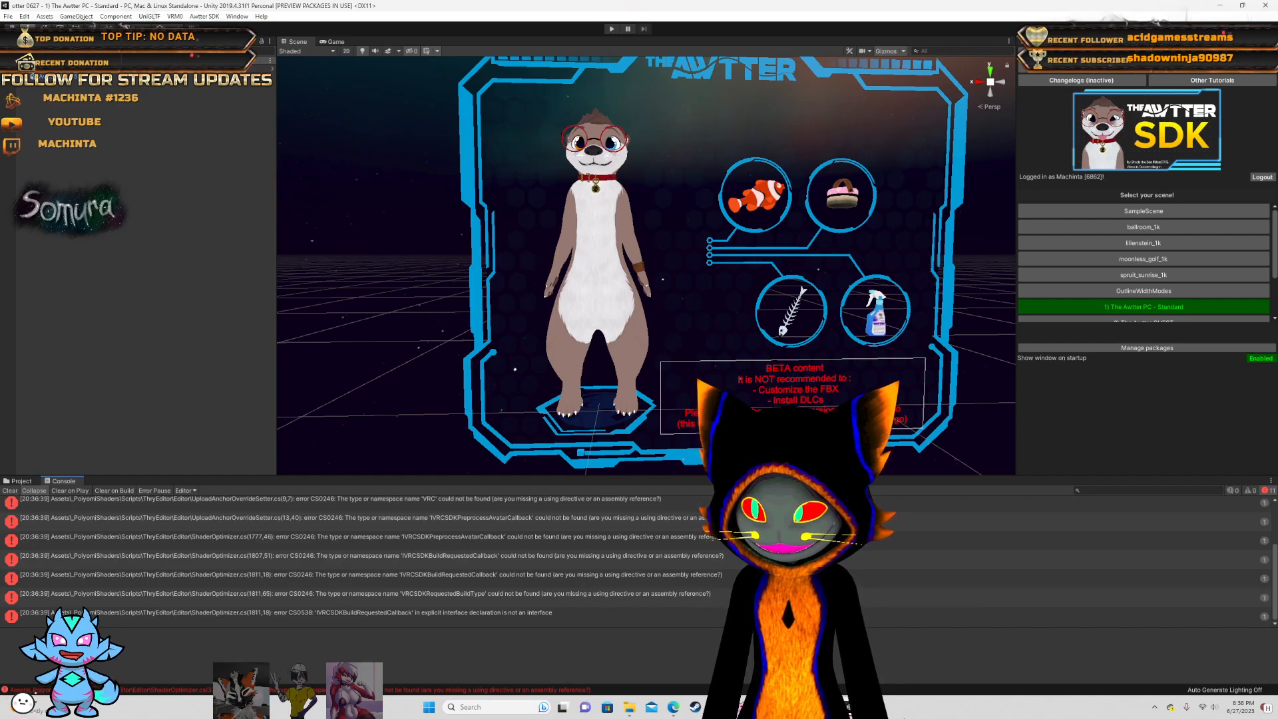
pyautogui.moveTo(635, 711)
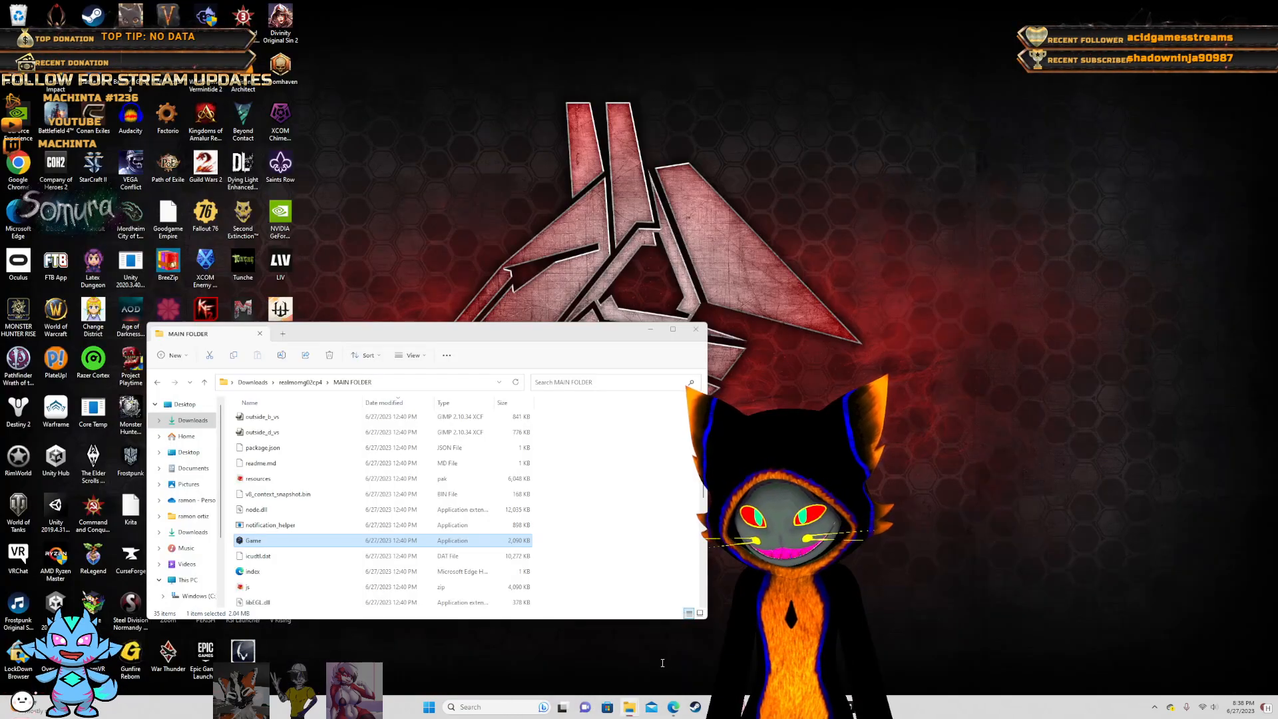
pyautogui.click(667, 664)
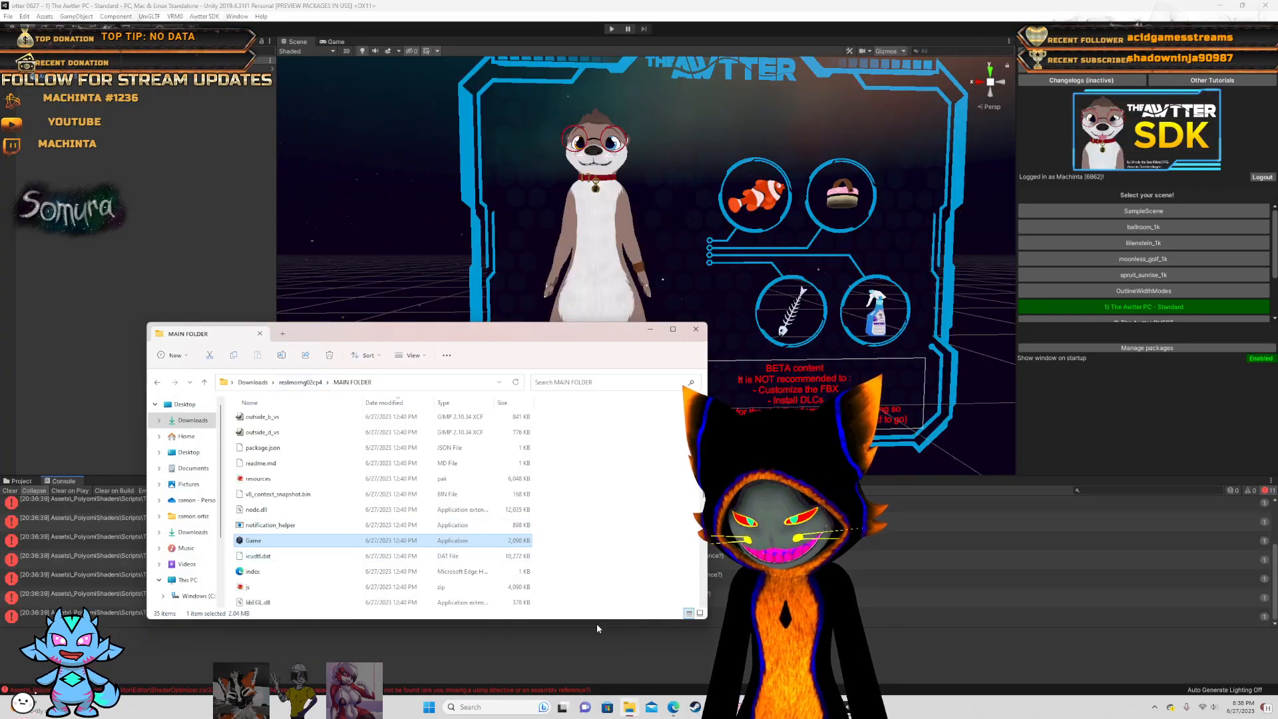
pyautogui.moveTo(629, 707)
pyautogui.click(566, 656)
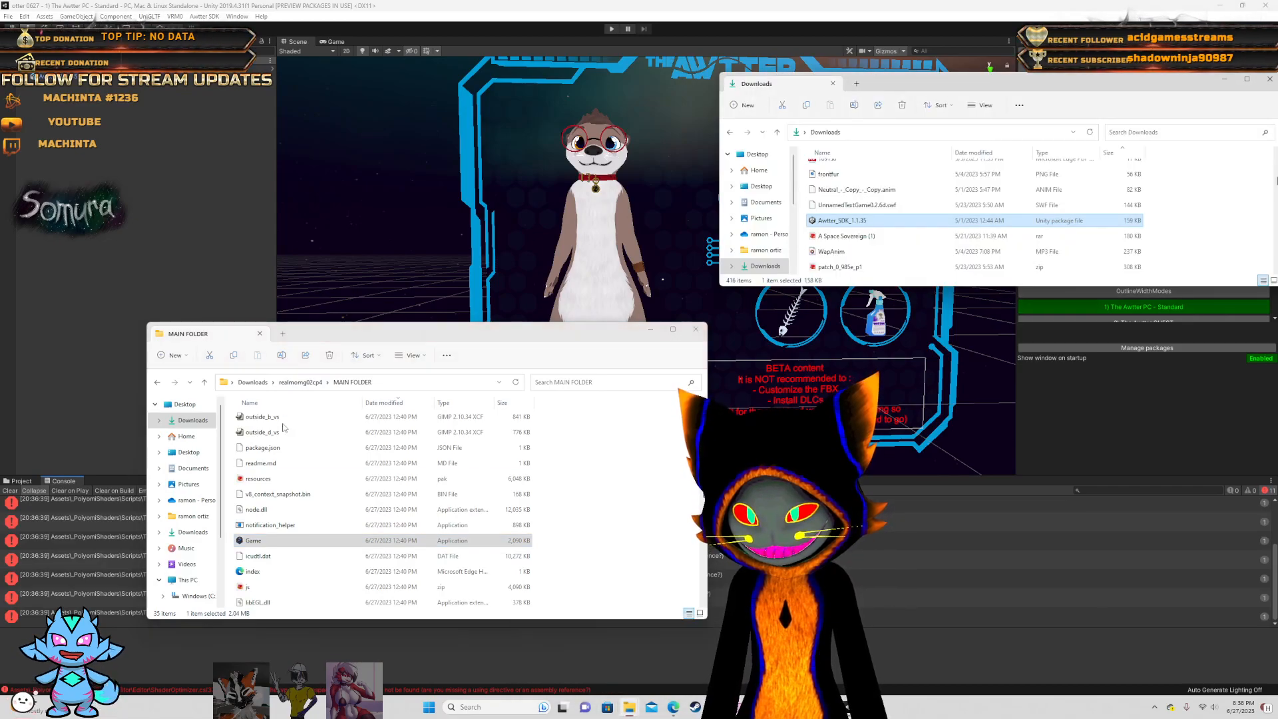
pyautogui.click(649, 330)
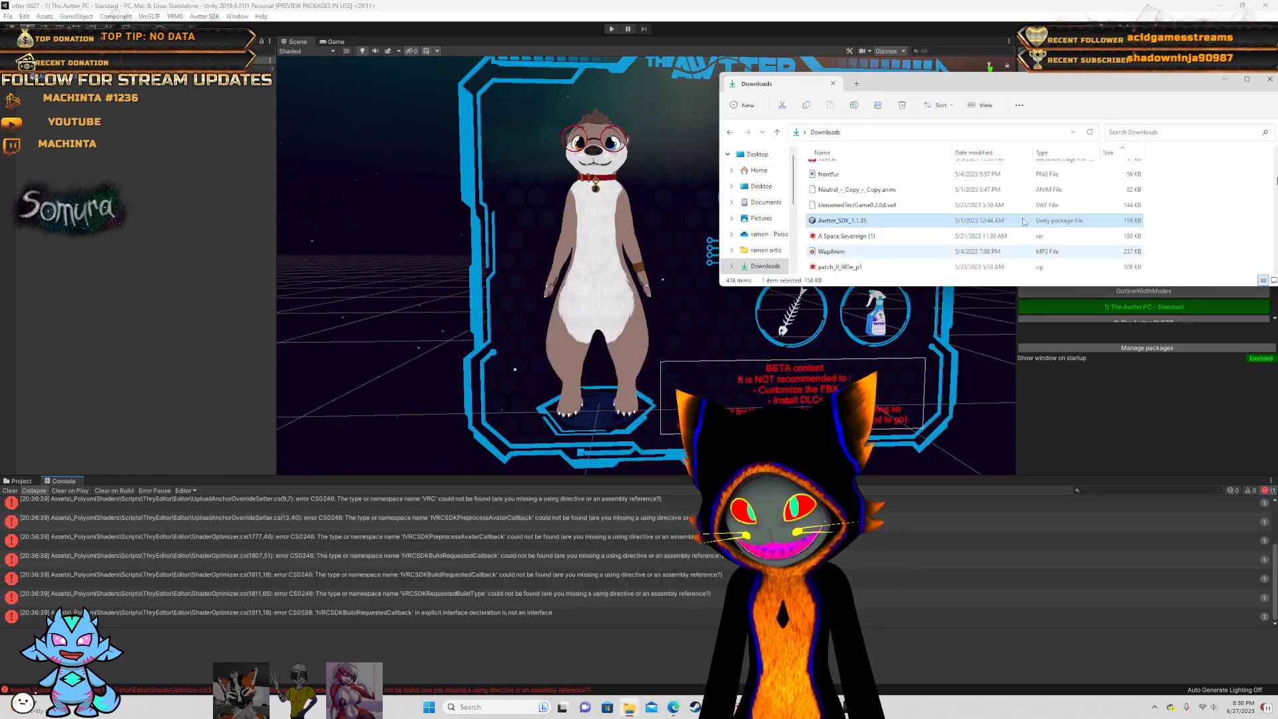
# - Import the Poiyomi package poi.Toon.7.3.50.To.8.1.163 from Downloads into the project's Assets with all items included
pyautogui.scroll(-10, 1001, 201)
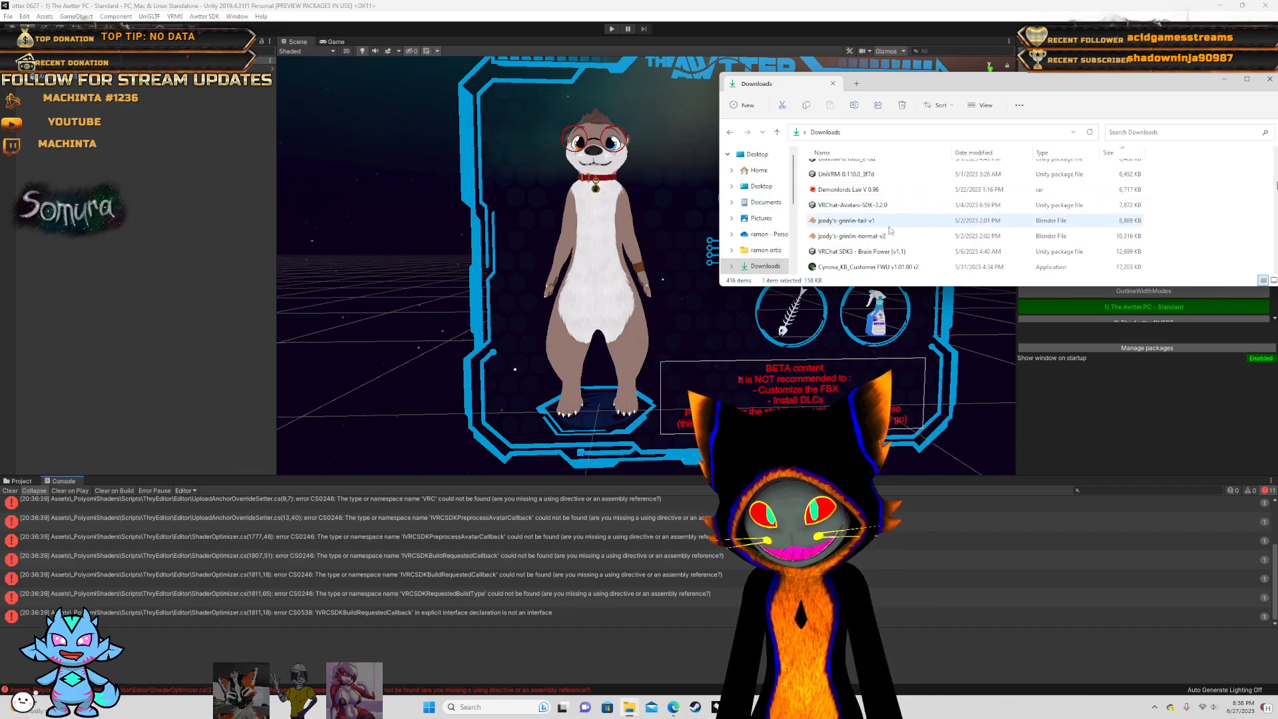
pyautogui.scroll(-1, 889, 242)
pyautogui.scroll(-3, 888, 243)
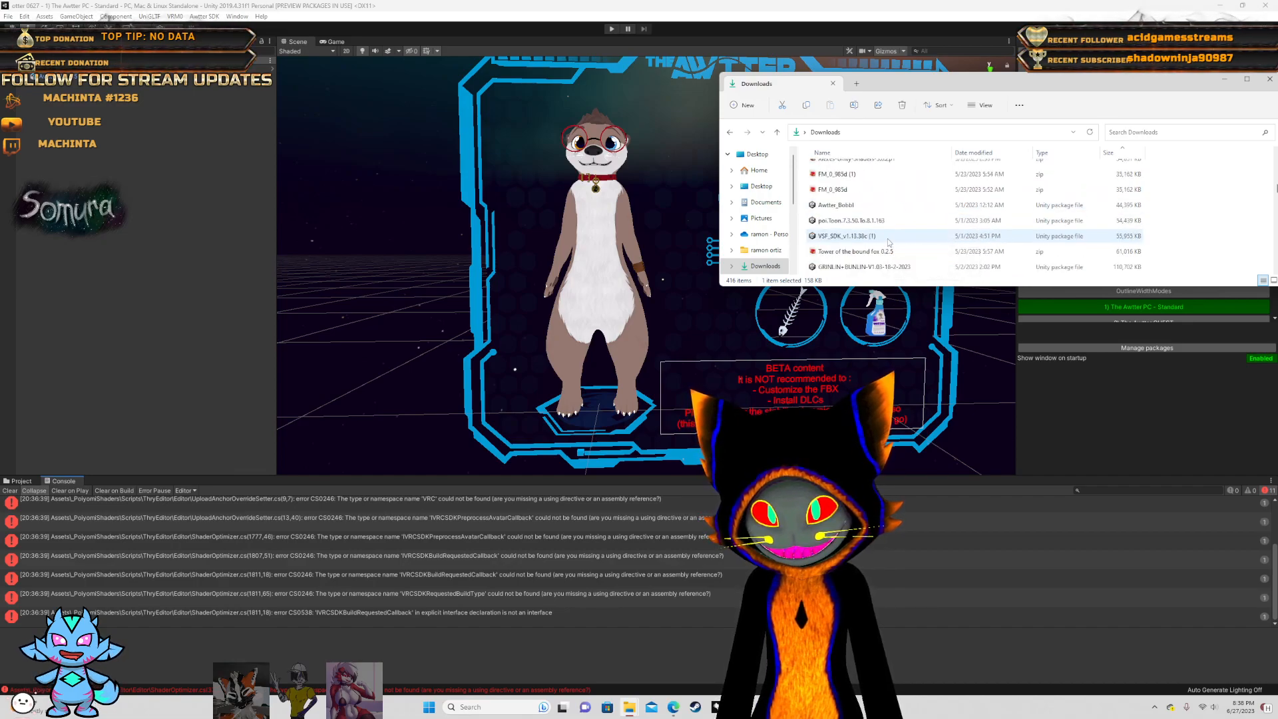
pyautogui.click(24, 482)
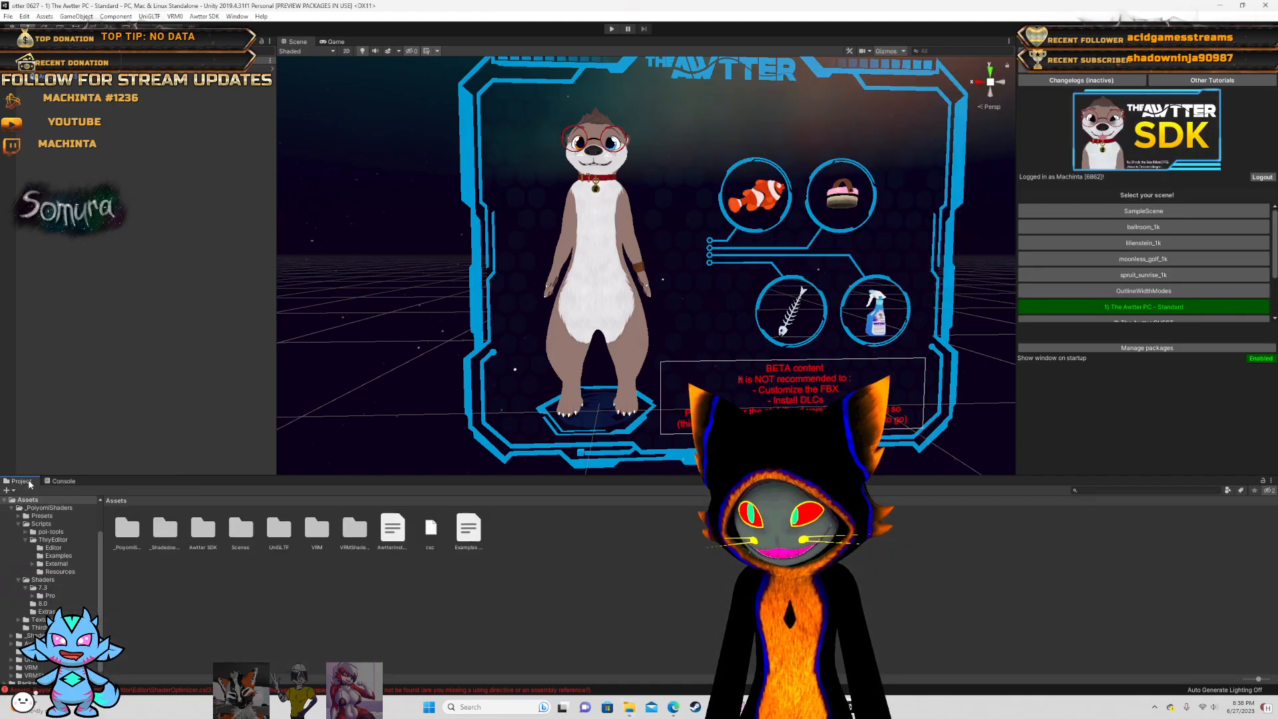
pyautogui.click(629, 707)
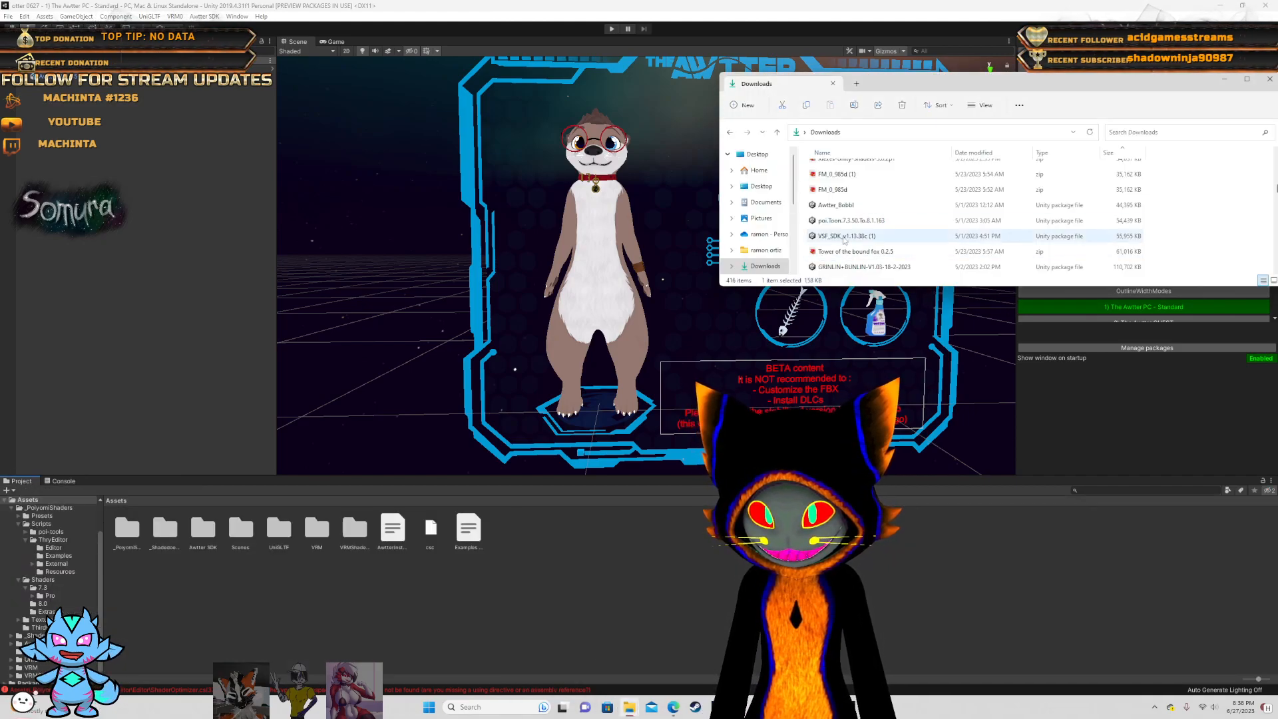
pyautogui.moveTo(852, 221)
pyautogui.mouseDown()
pyautogui.moveTo(31, 558)
pyautogui.moveTo(36, 500)
pyautogui.moveTo(45, 535)
pyautogui.mouseUp()
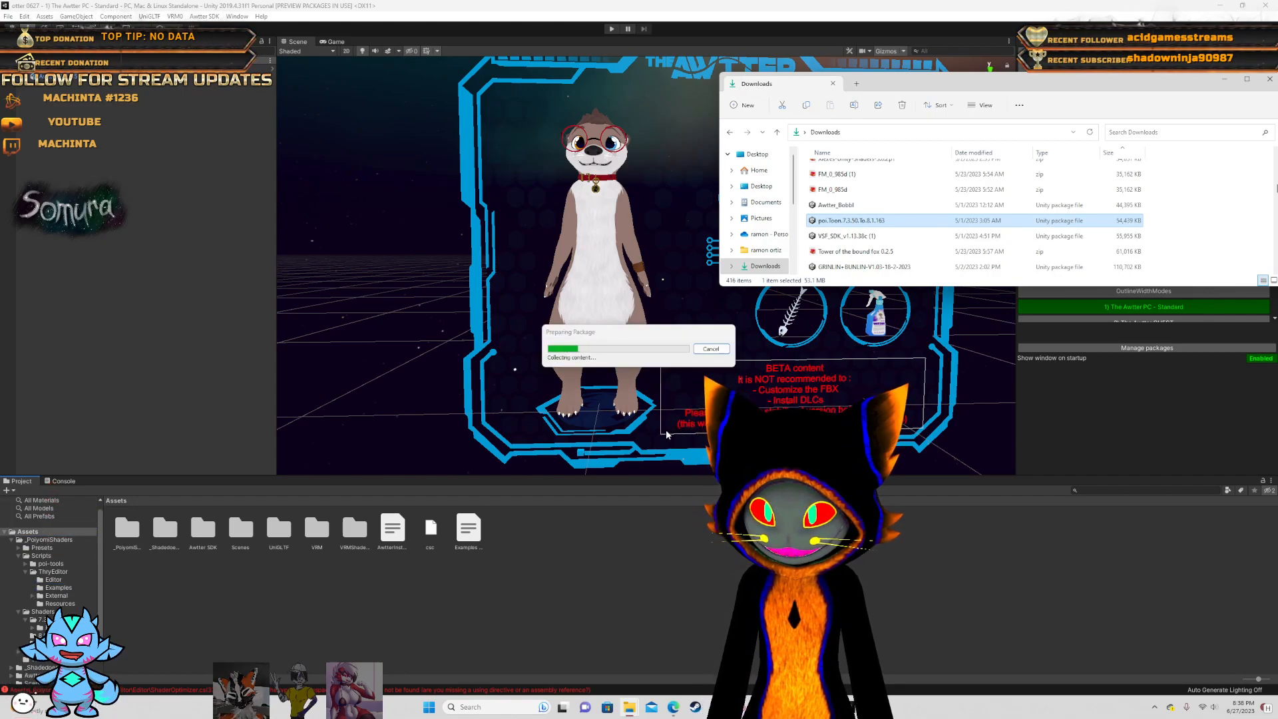
pyautogui.scroll(-10, 615, 436)
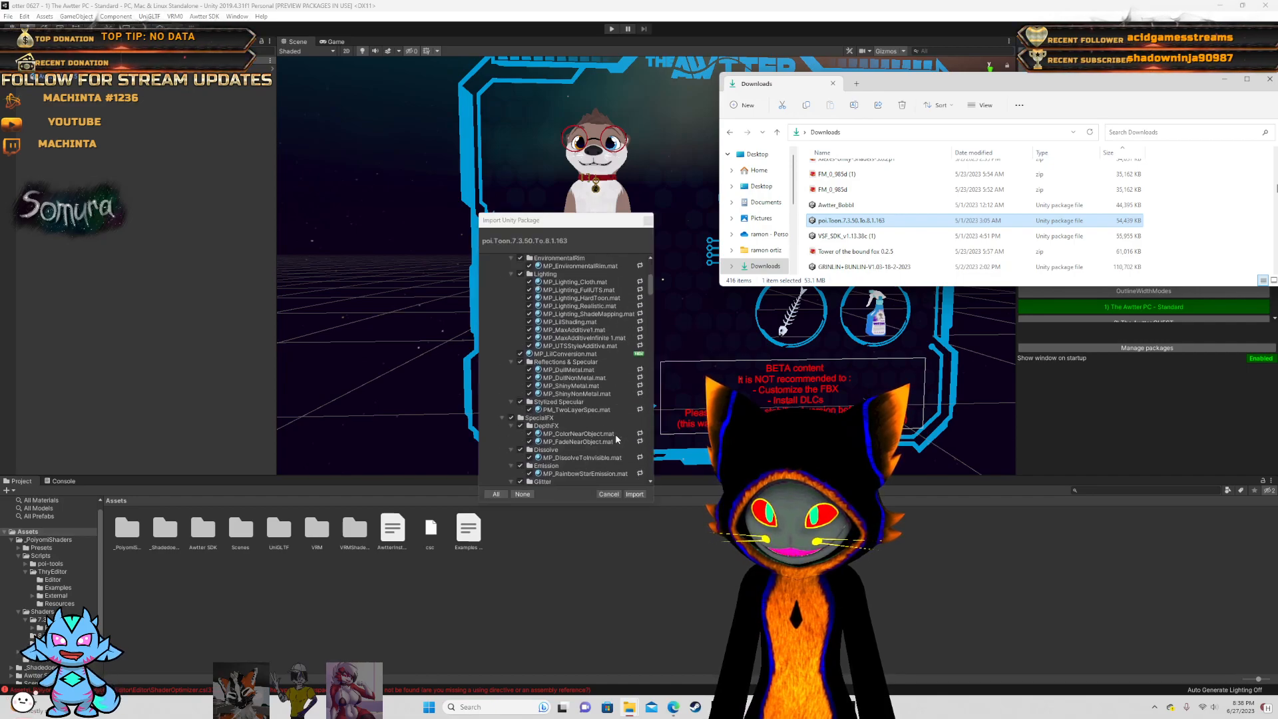
pyautogui.click(634, 495)
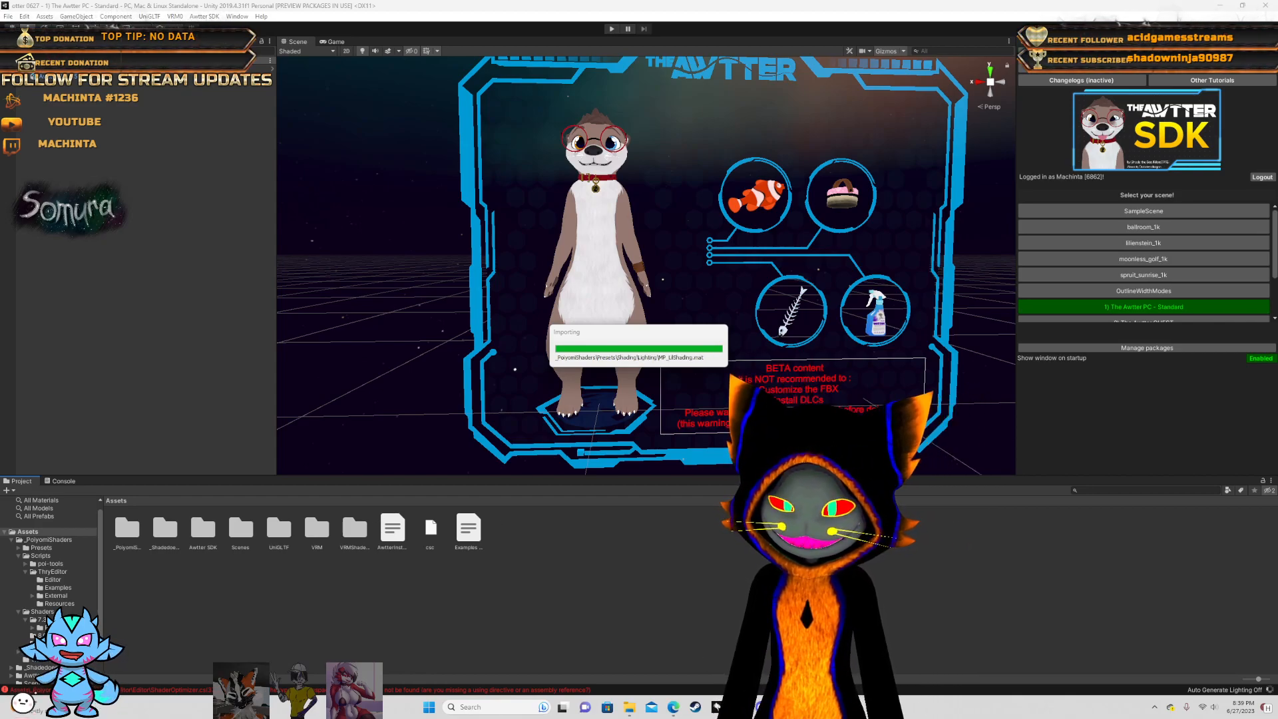
# - Lower the system volume slightly in the Windows quick settings
pyautogui.click(1216, 711)
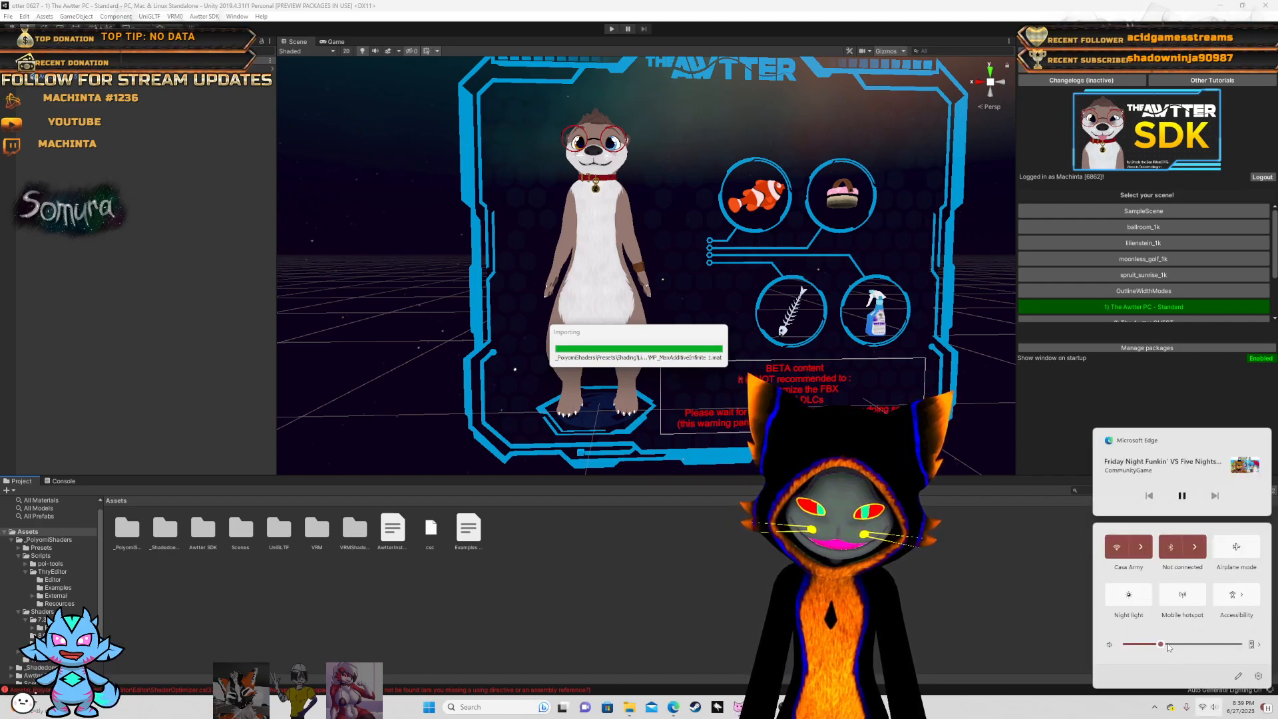
pyautogui.moveTo(1162, 647)
pyautogui.moveTo(1161, 645); pyautogui.dragTo(1154, 646)
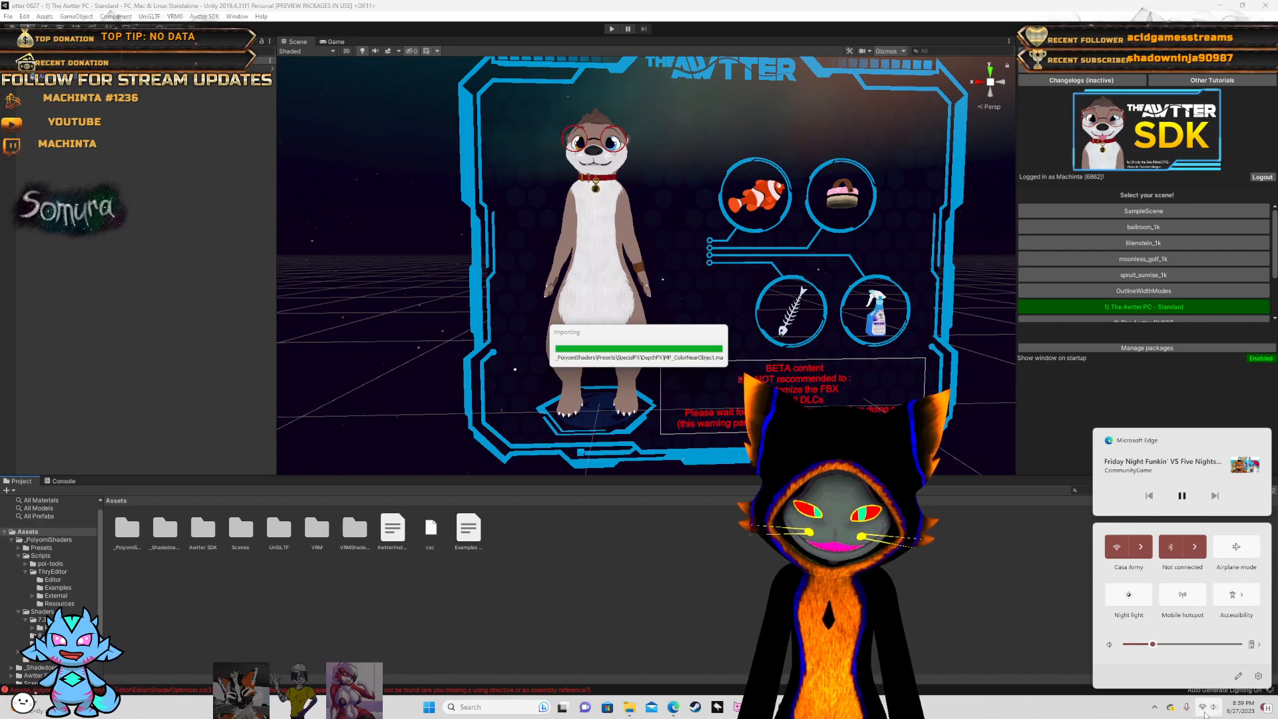
pyautogui.click(1113, 707)
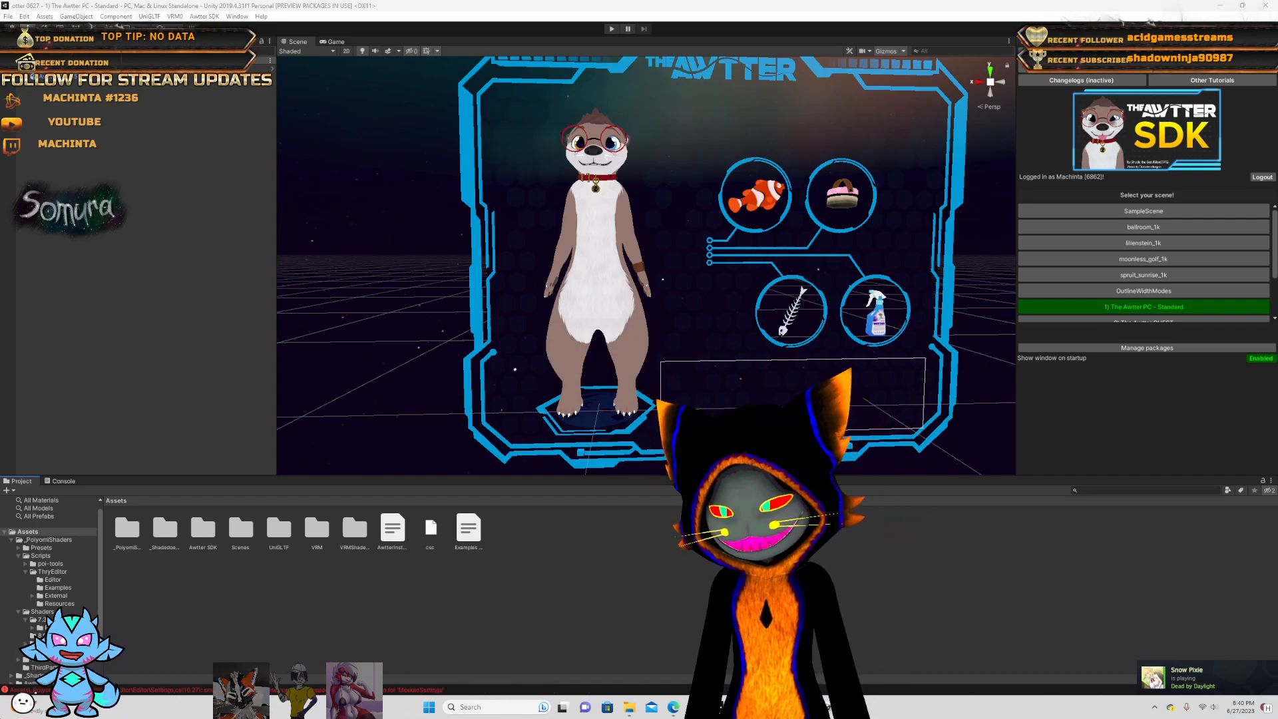
# - Check the ThryEditor compile errors in the Console against the scripts in its Editor folder in the Project window
pyautogui.click(154, 687)
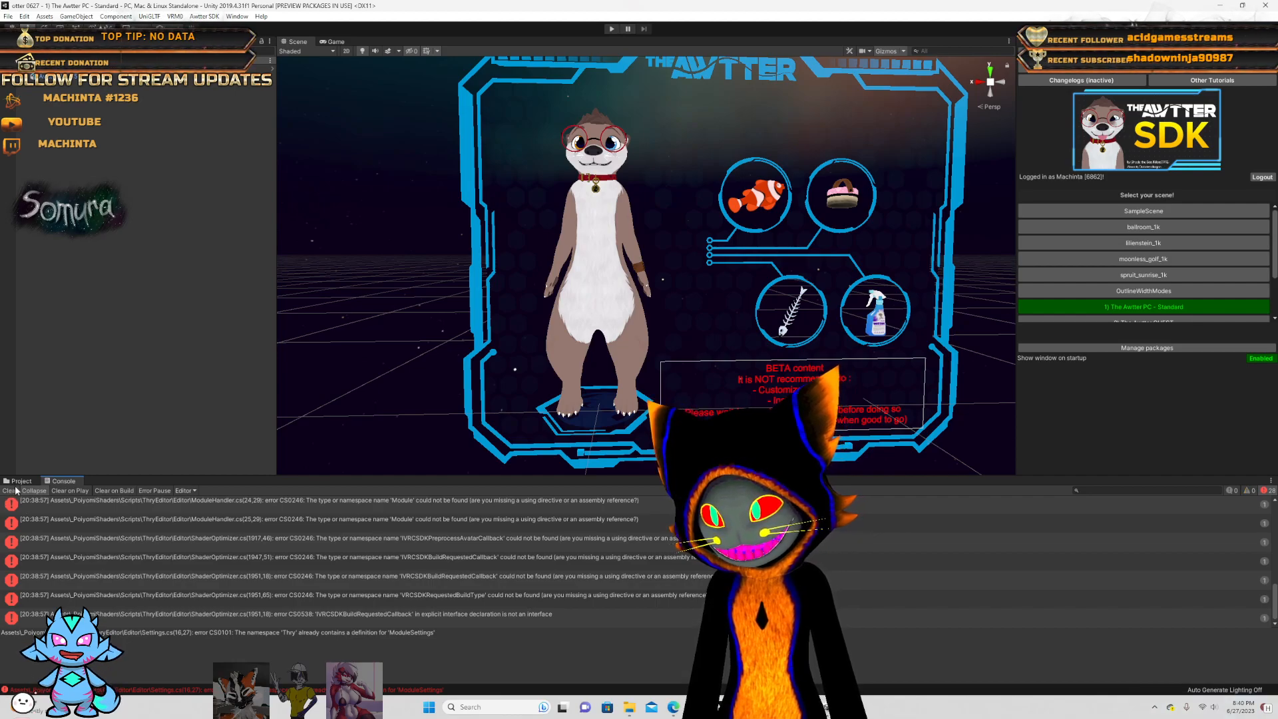
pyautogui.click(21, 481)
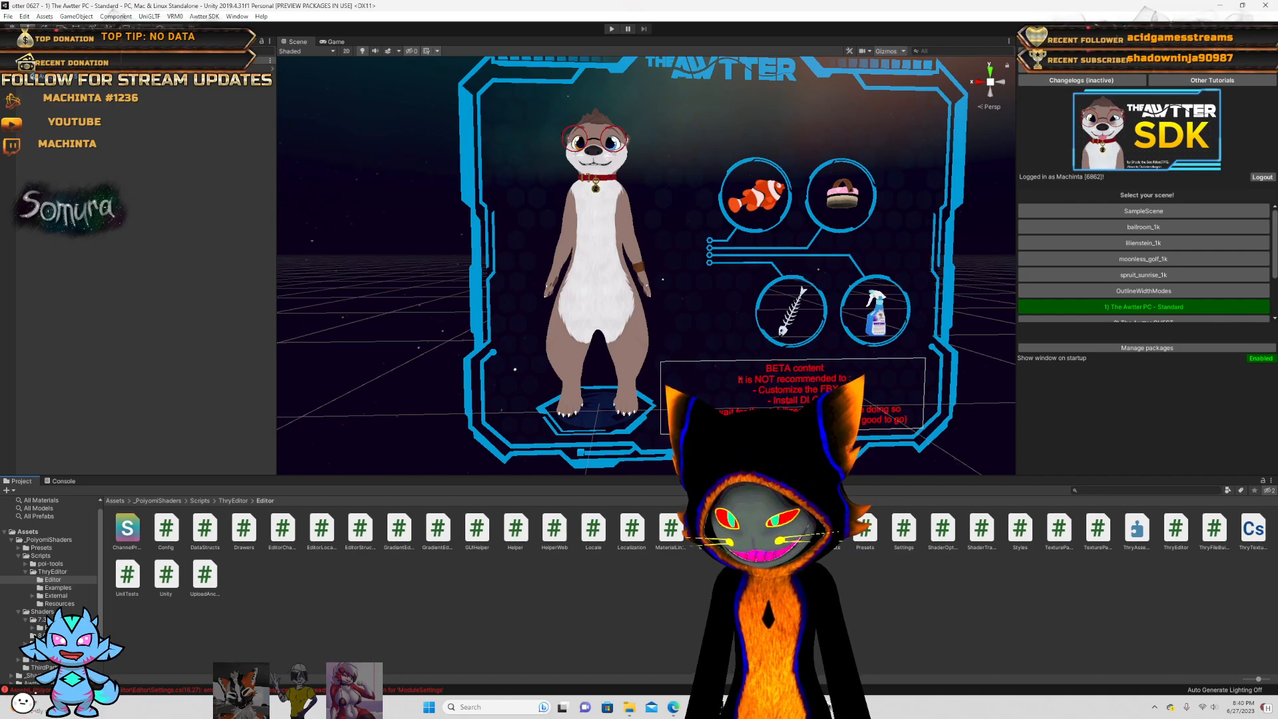
pyautogui.hotkey('ctrl', 'shift', 'c')
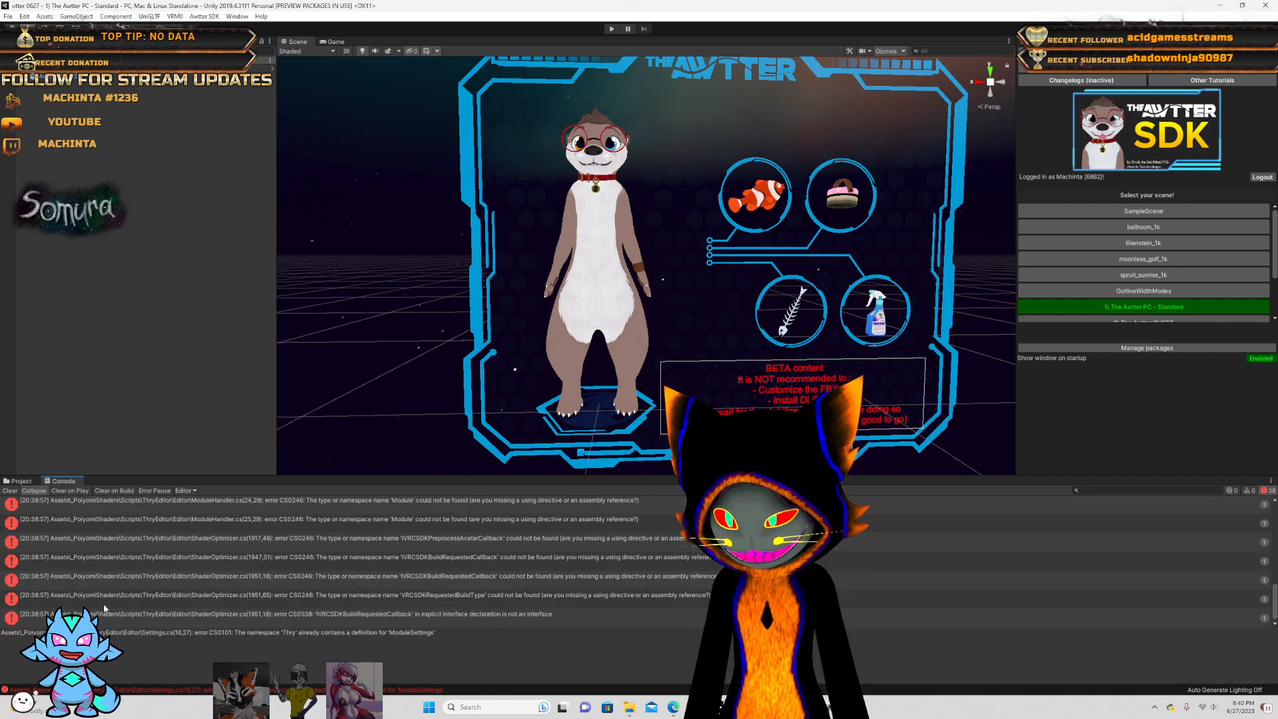
pyautogui.click(17, 482)
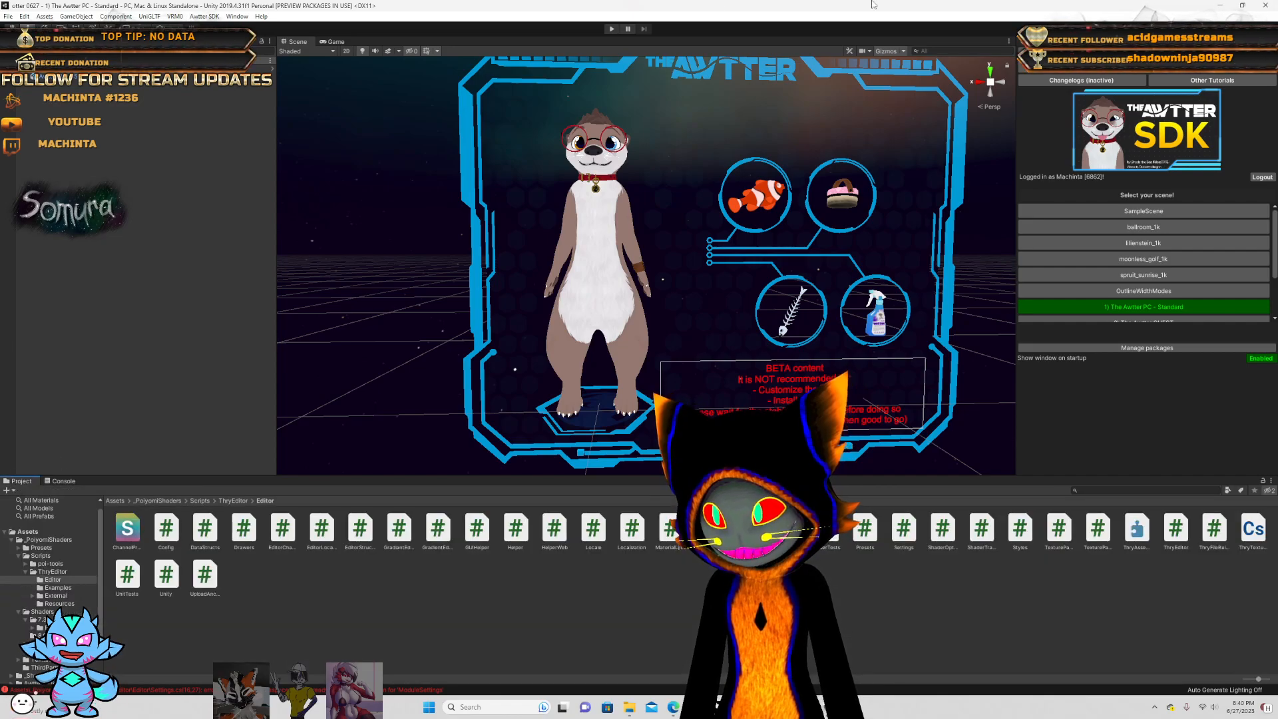
# - Create a new 3D Core project named otter new in D:\unity saves with editor version 2019.4.31f1
pyautogui.click(7, 16)
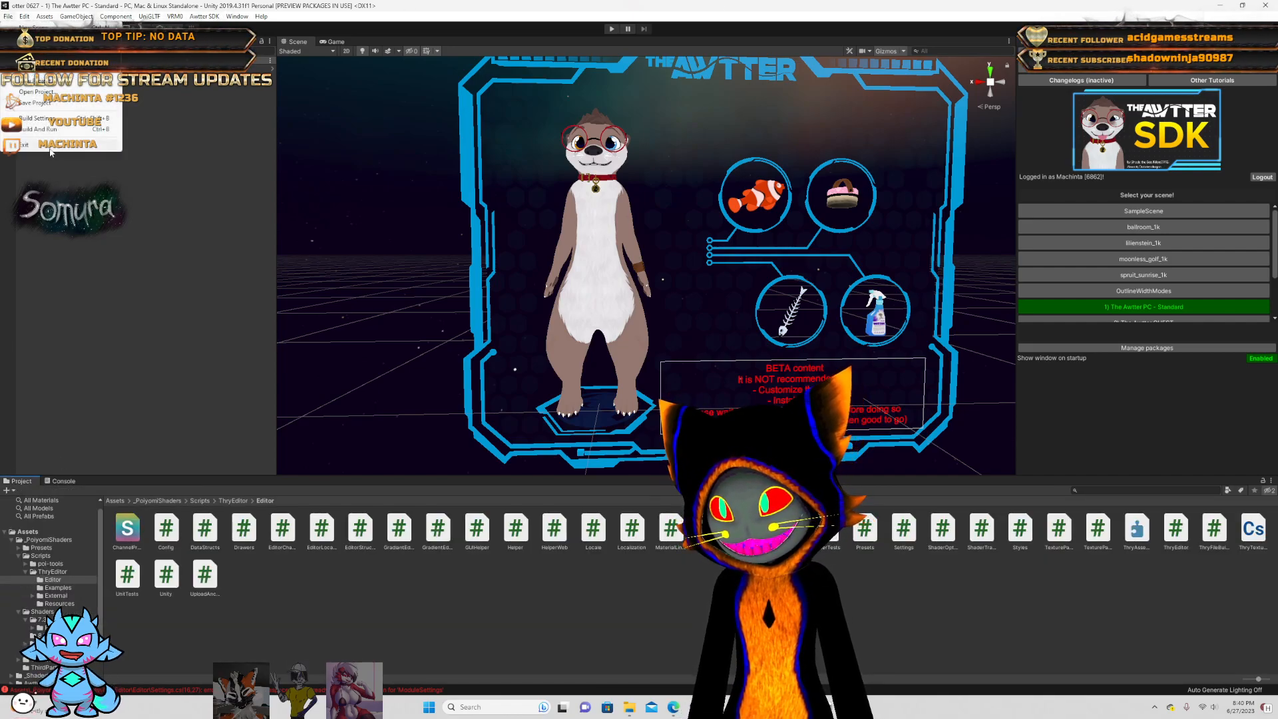
pyautogui.click(70, 85)
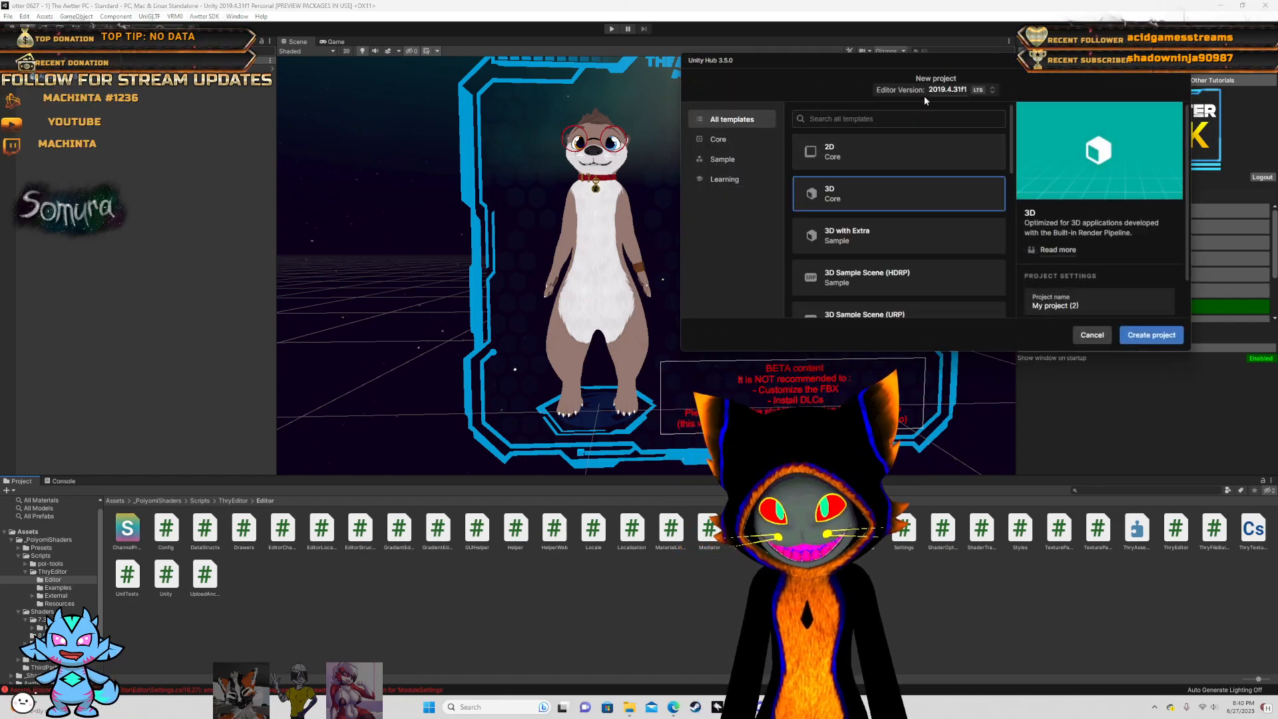
pyautogui.click(1052, 303)
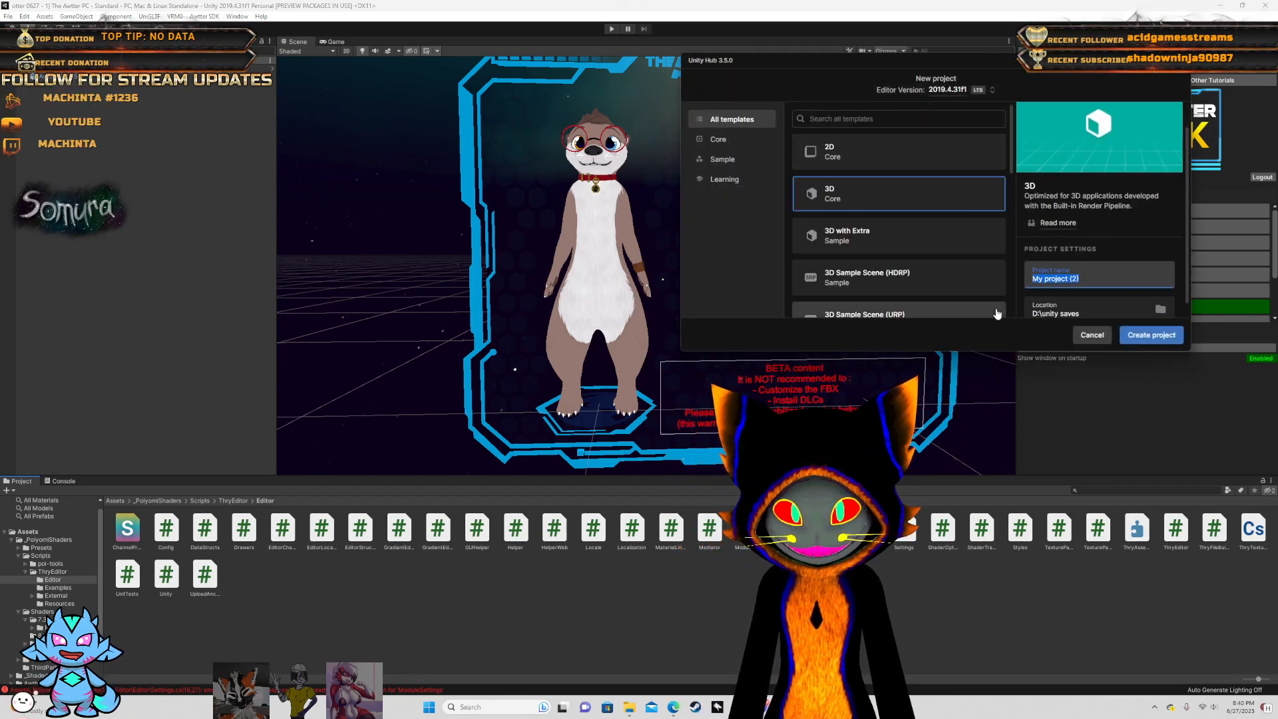
pyautogui.write('otter new')
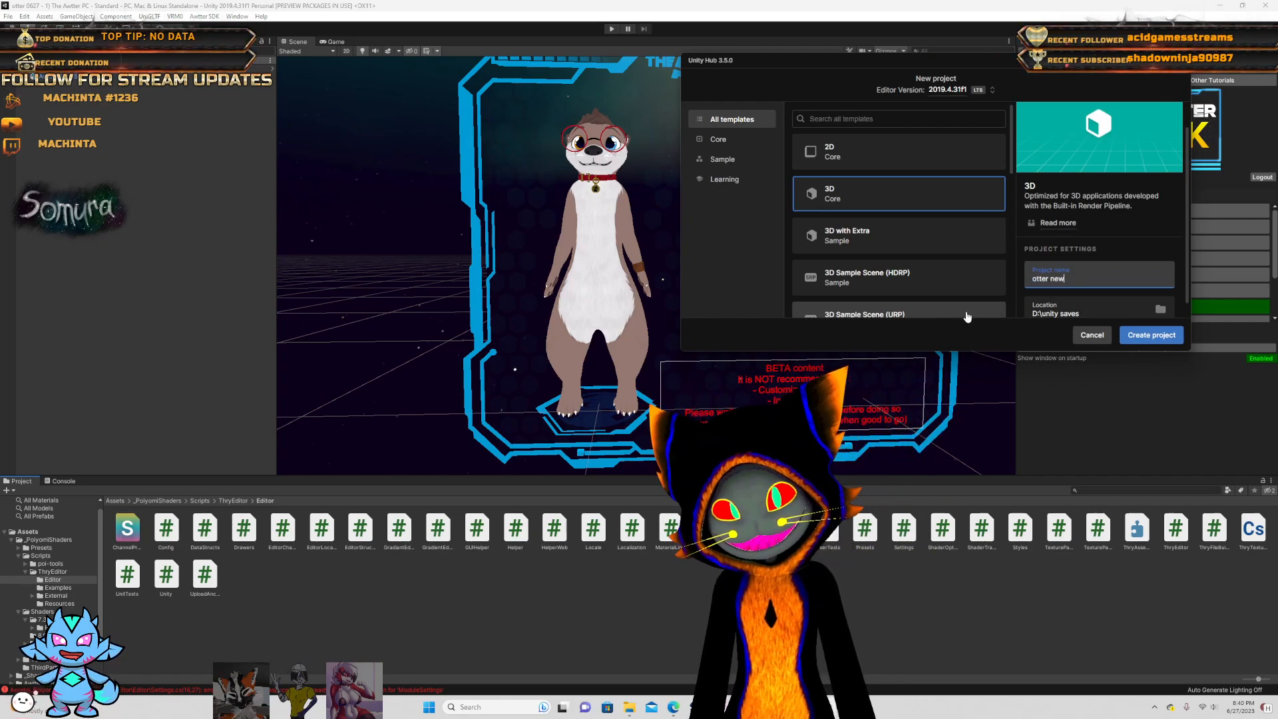
pyautogui.scroll(-1, 1072, 222)
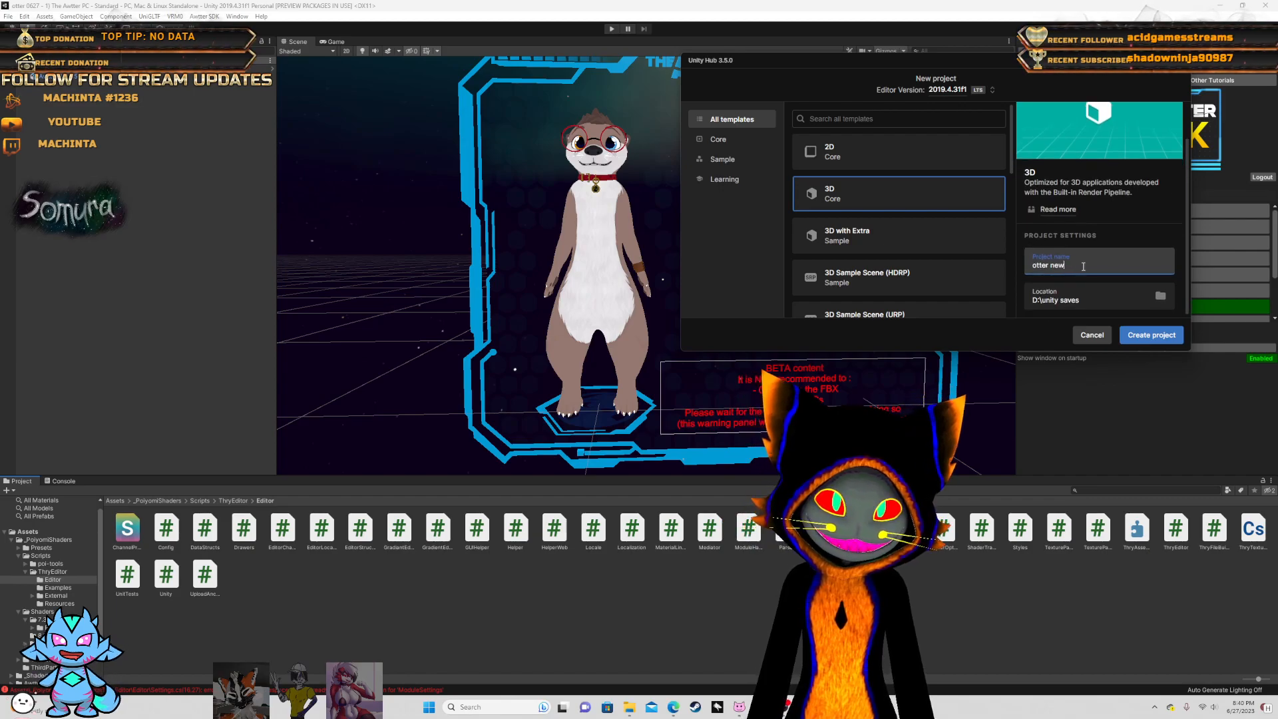
pyautogui.click(1146, 334)
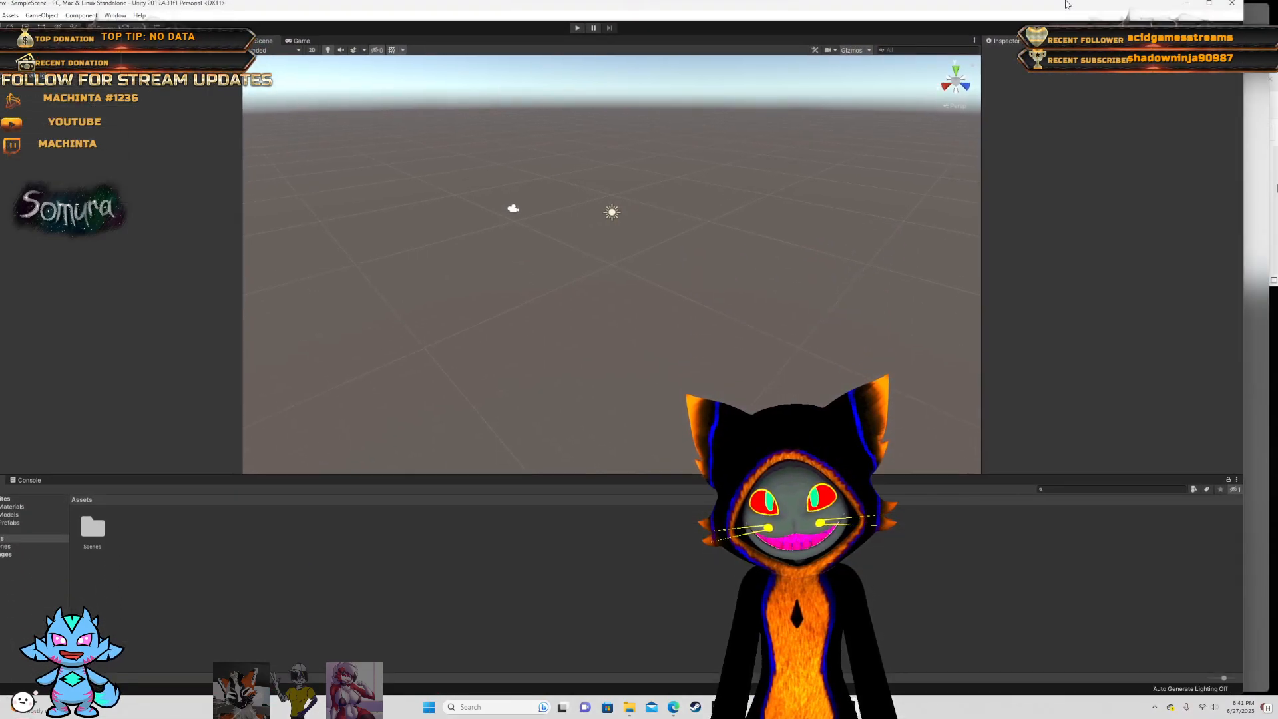
pyautogui.moveTo(629, 707)
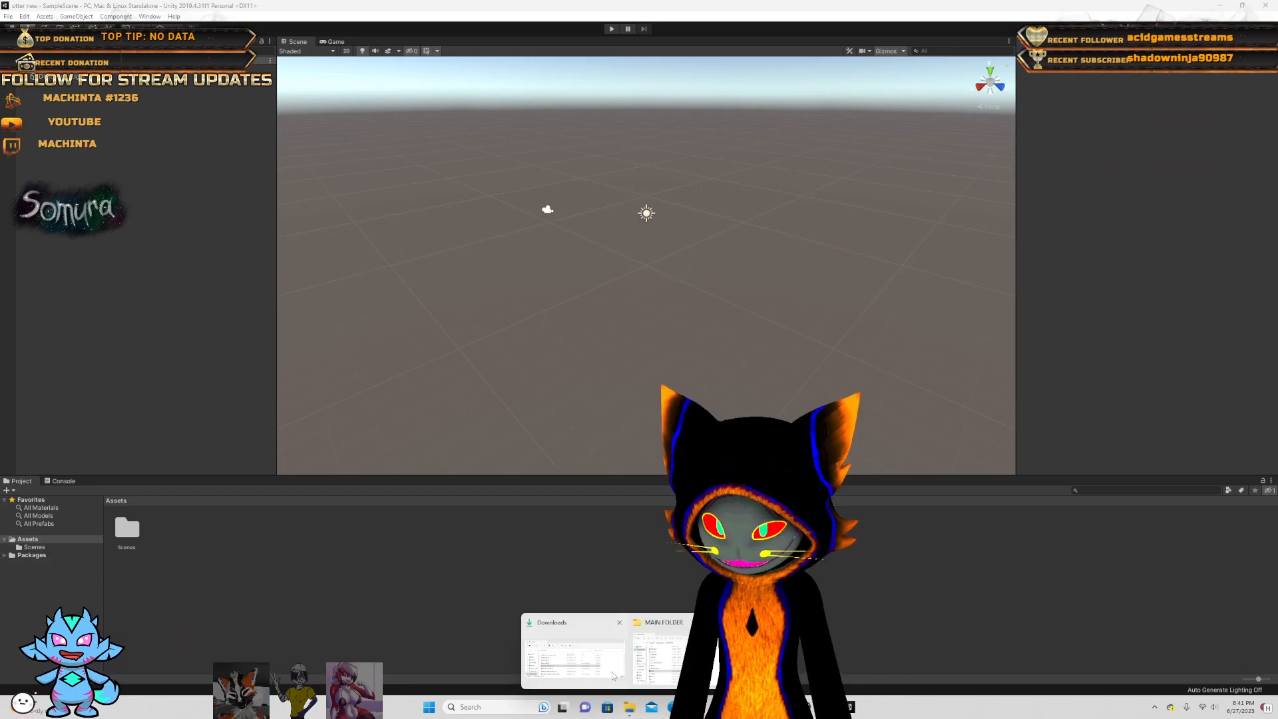
pyautogui.click(608, 671)
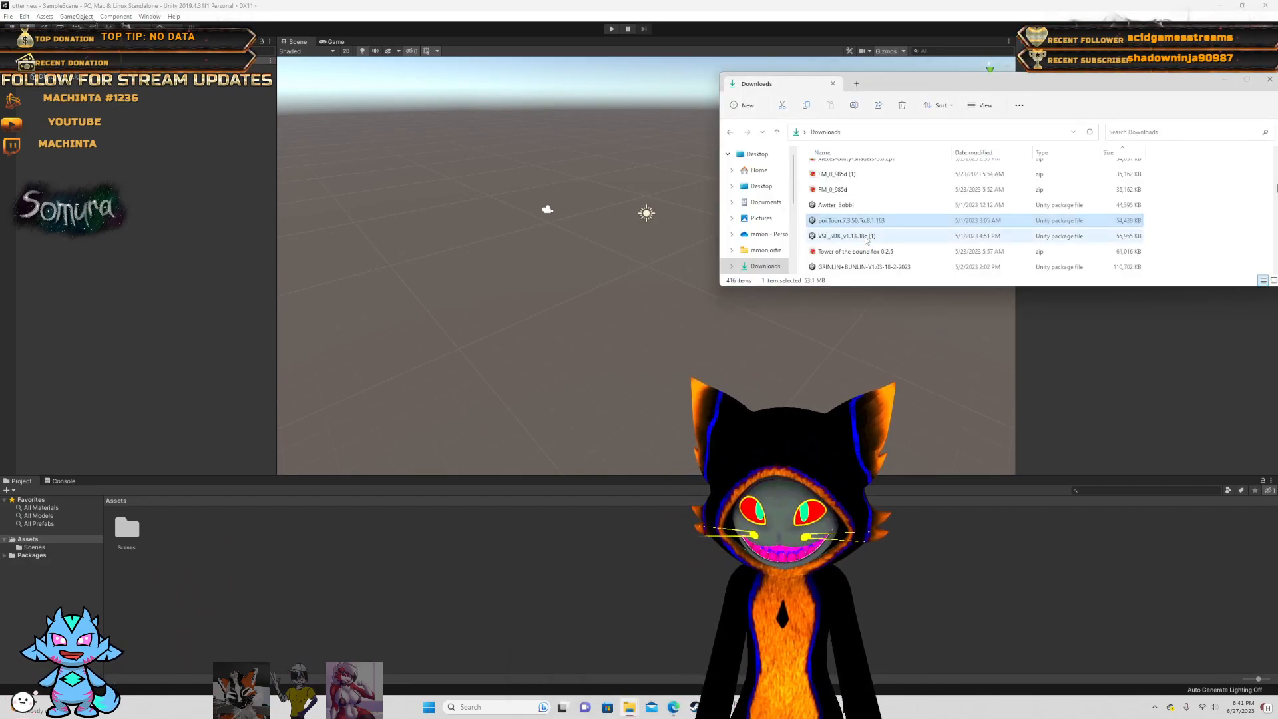
pyautogui.moveTo(866, 240); pyautogui.dragTo(842, 231)
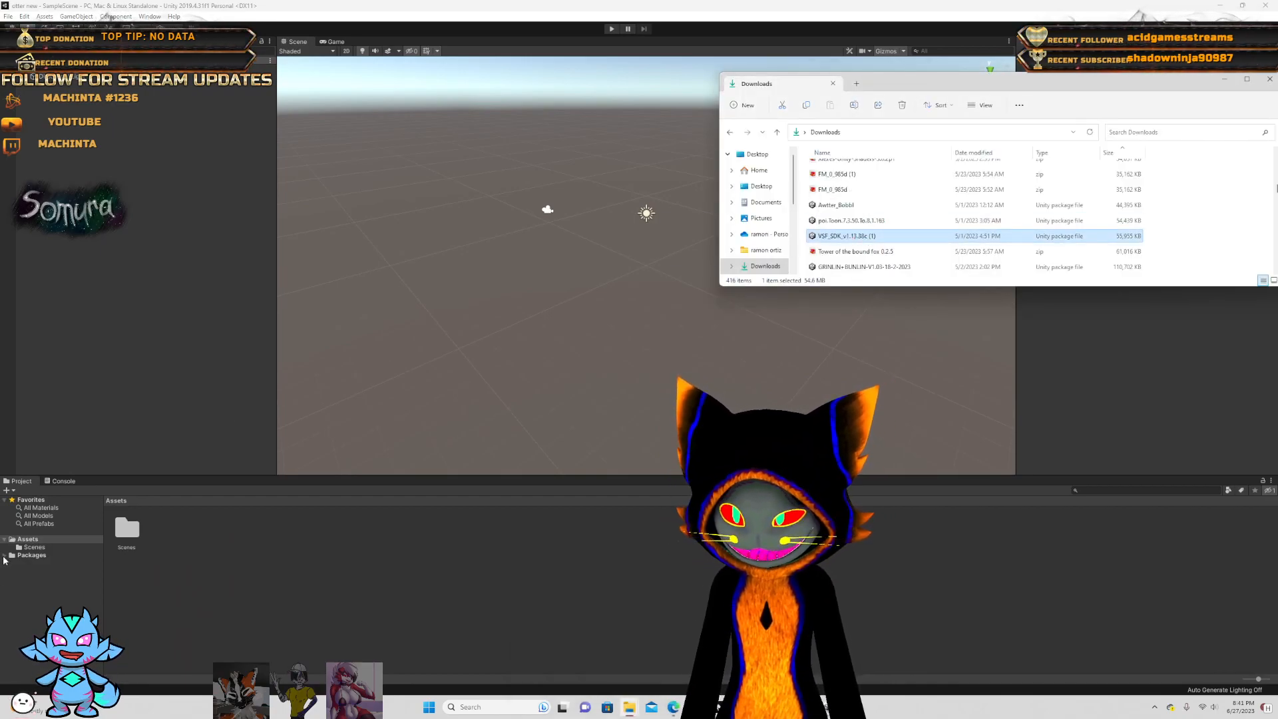
pyautogui.moveTo(39, 545); pyautogui.dragTo(39, 543)
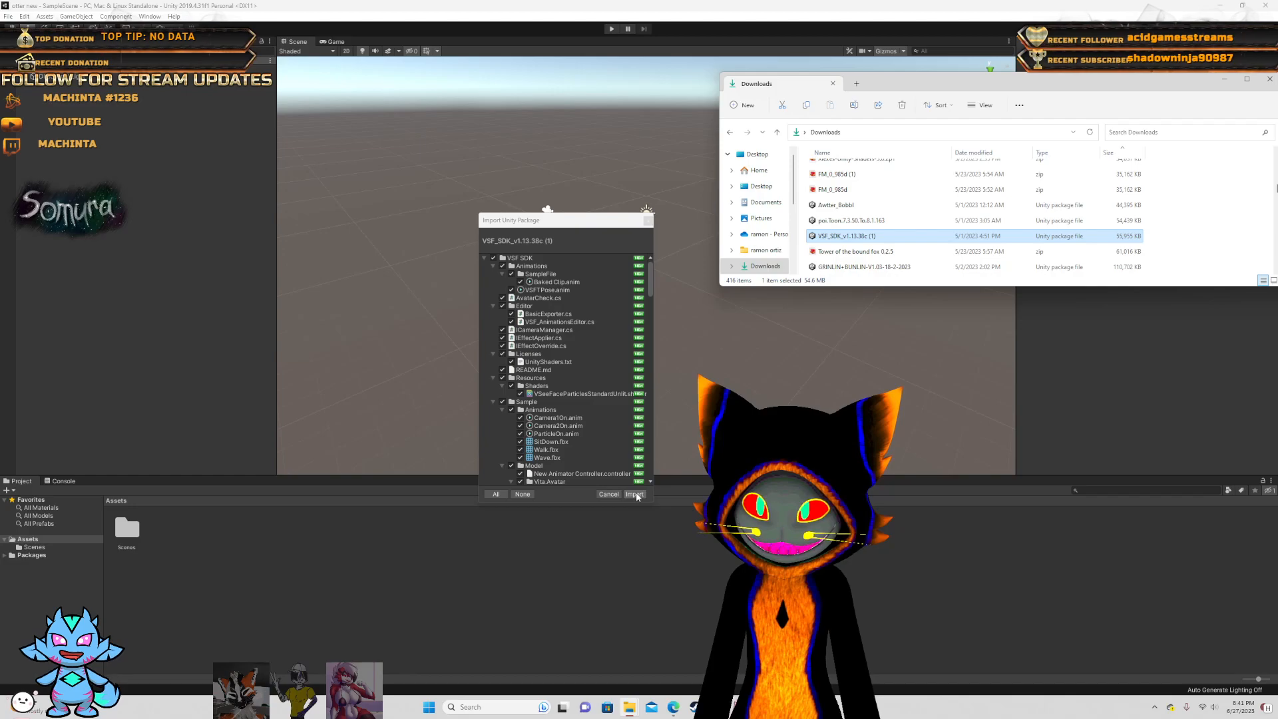
pyautogui.click(613, 496)
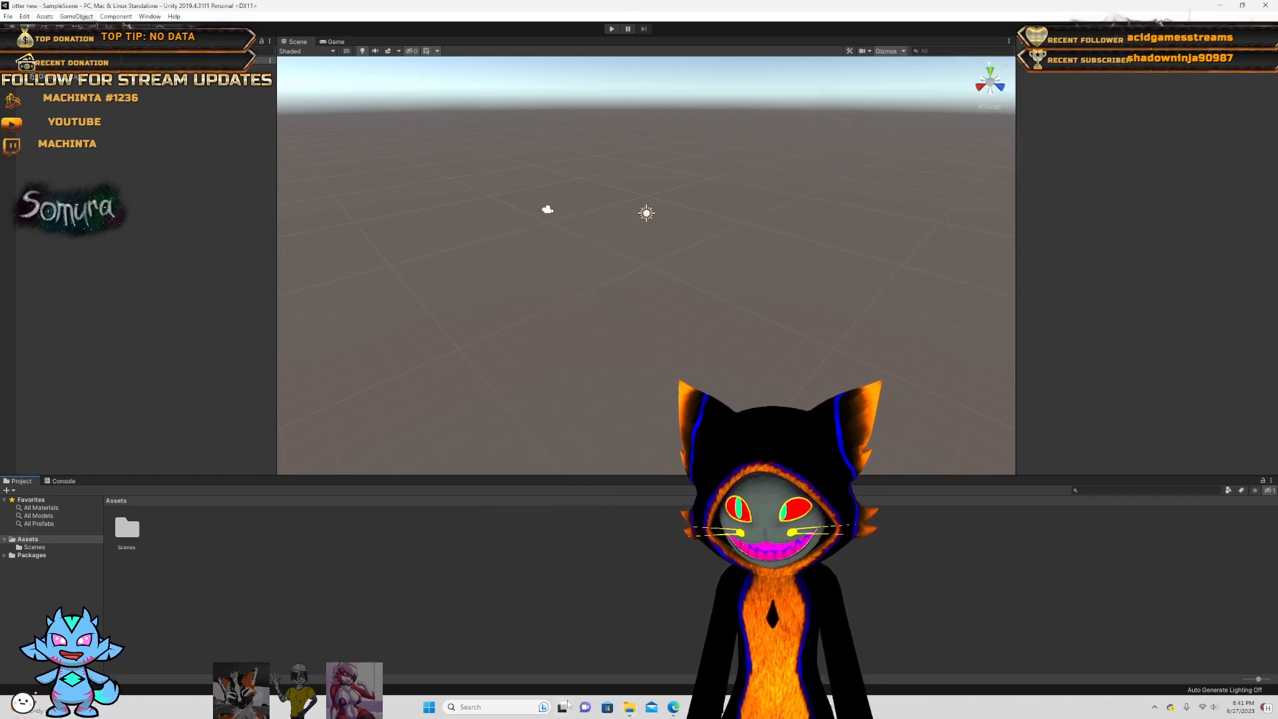
pyautogui.click(641, 683)
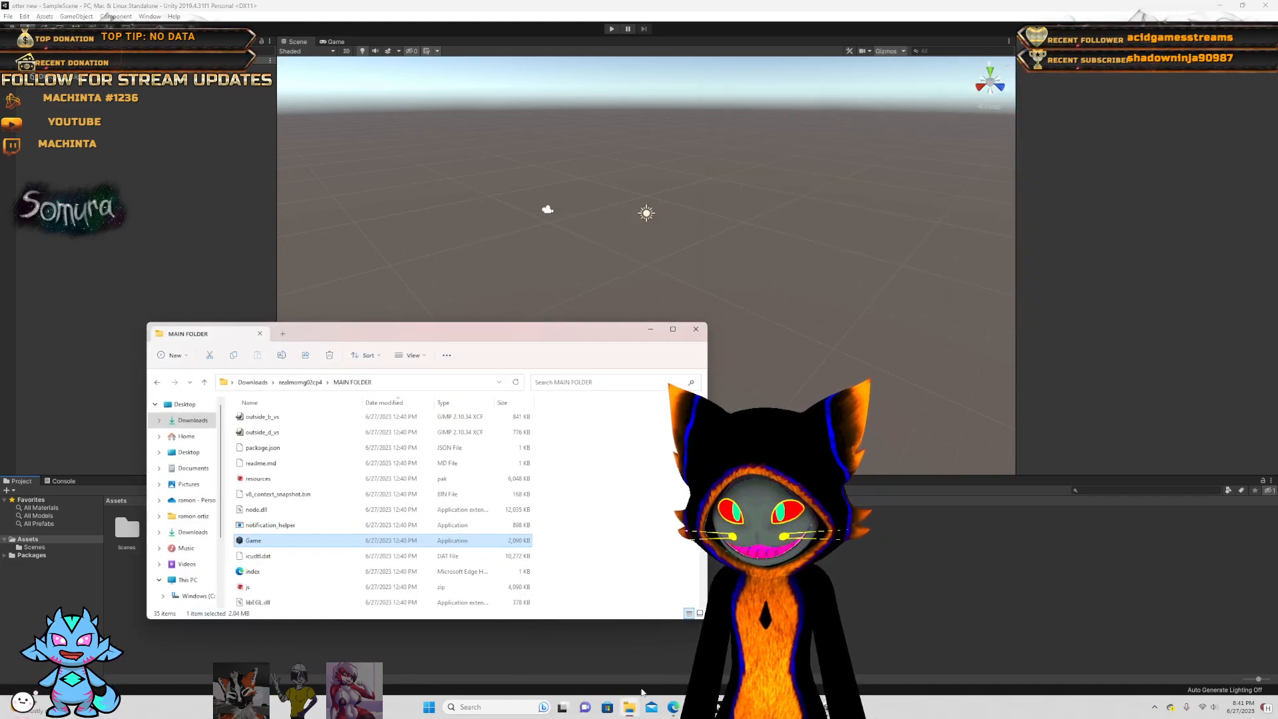
pyautogui.moveTo(627, 704)
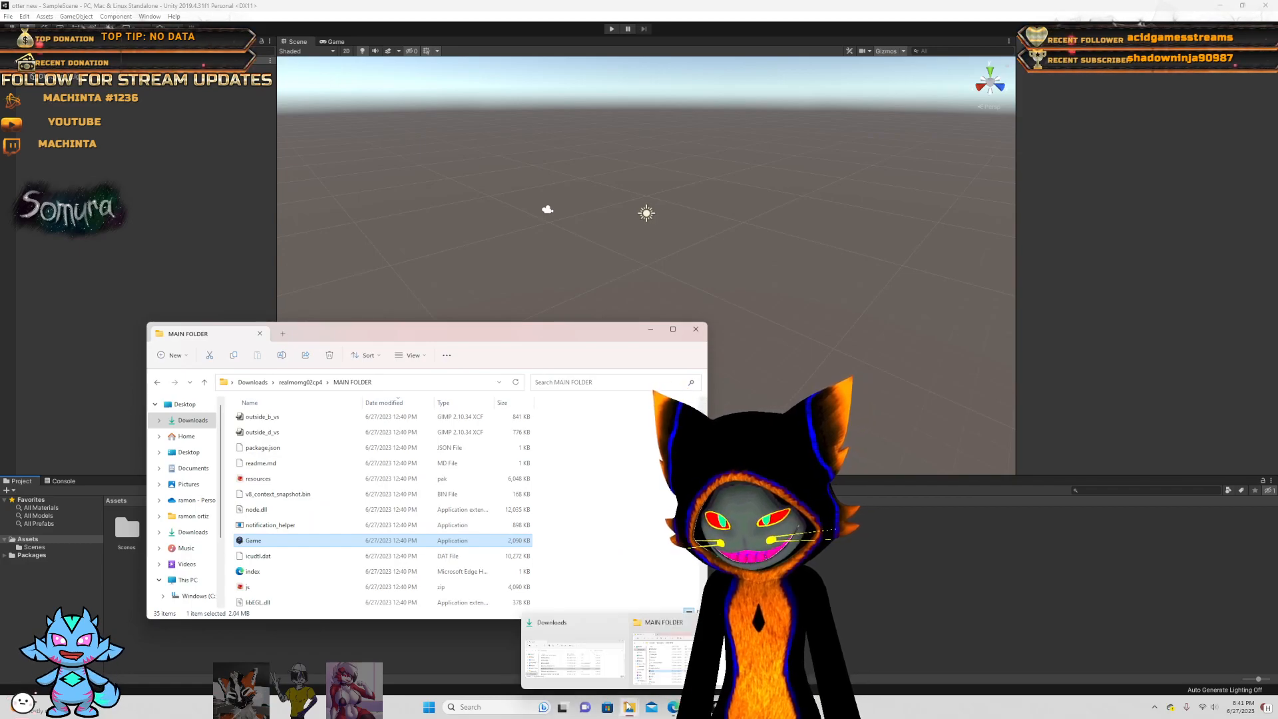
pyautogui.click(648, 329)
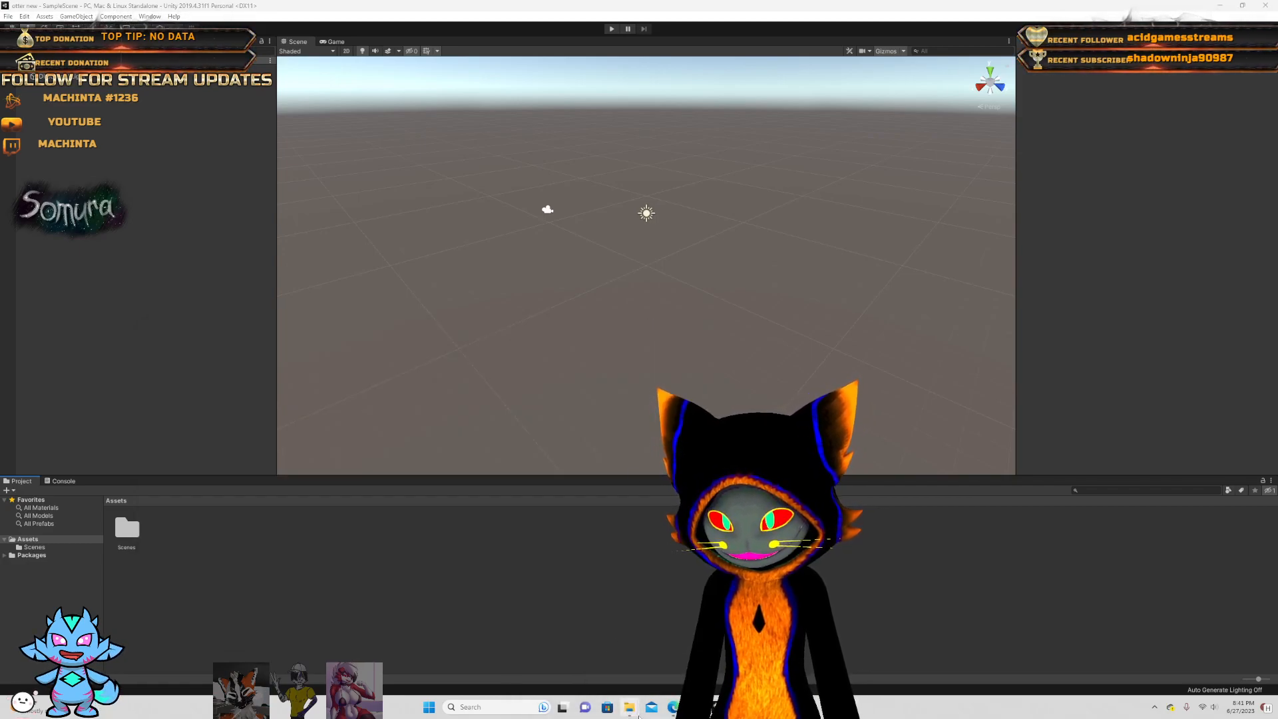
# - Import the VRChat-Avatars-SDK-3.2.0 package from Downloads into the project with all items included
pyautogui.click(596, 651)
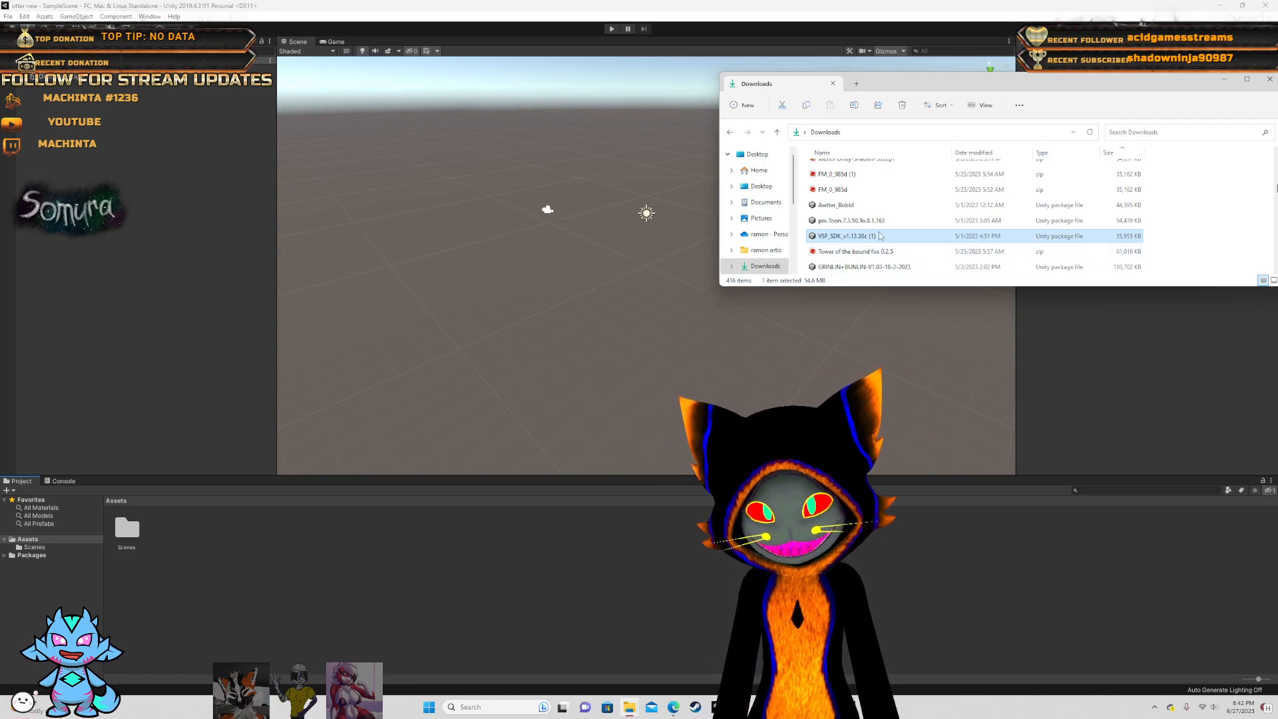
pyautogui.scroll(5, 880, 235)
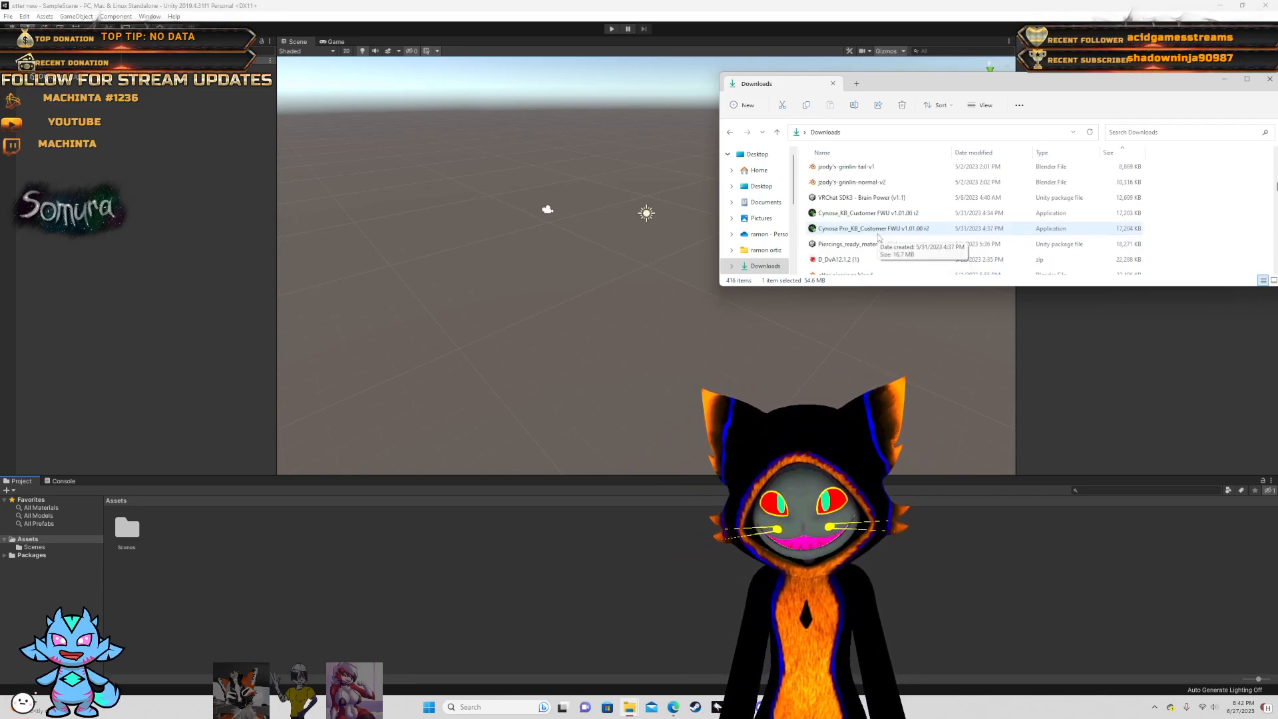
pyautogui.scroll(-2, 879, 236)
pyautogui.scroll(-1, 872, 246)
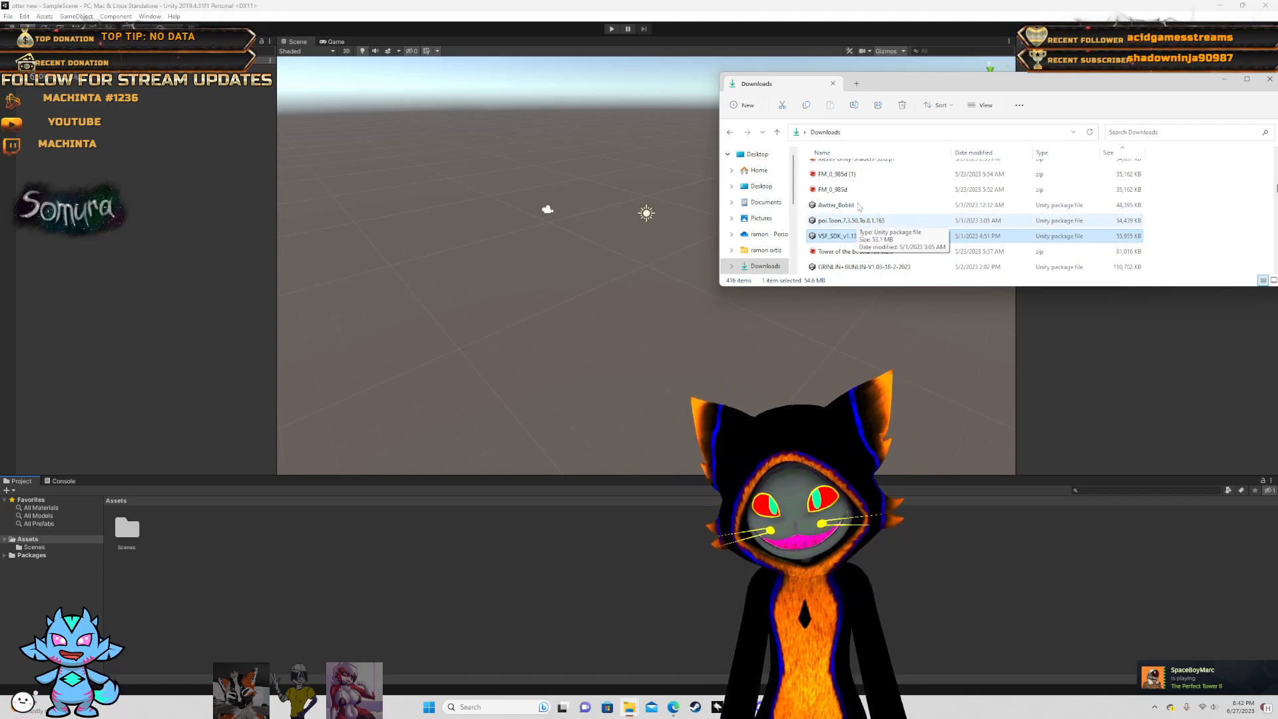
pyautogui.click(859, 220)
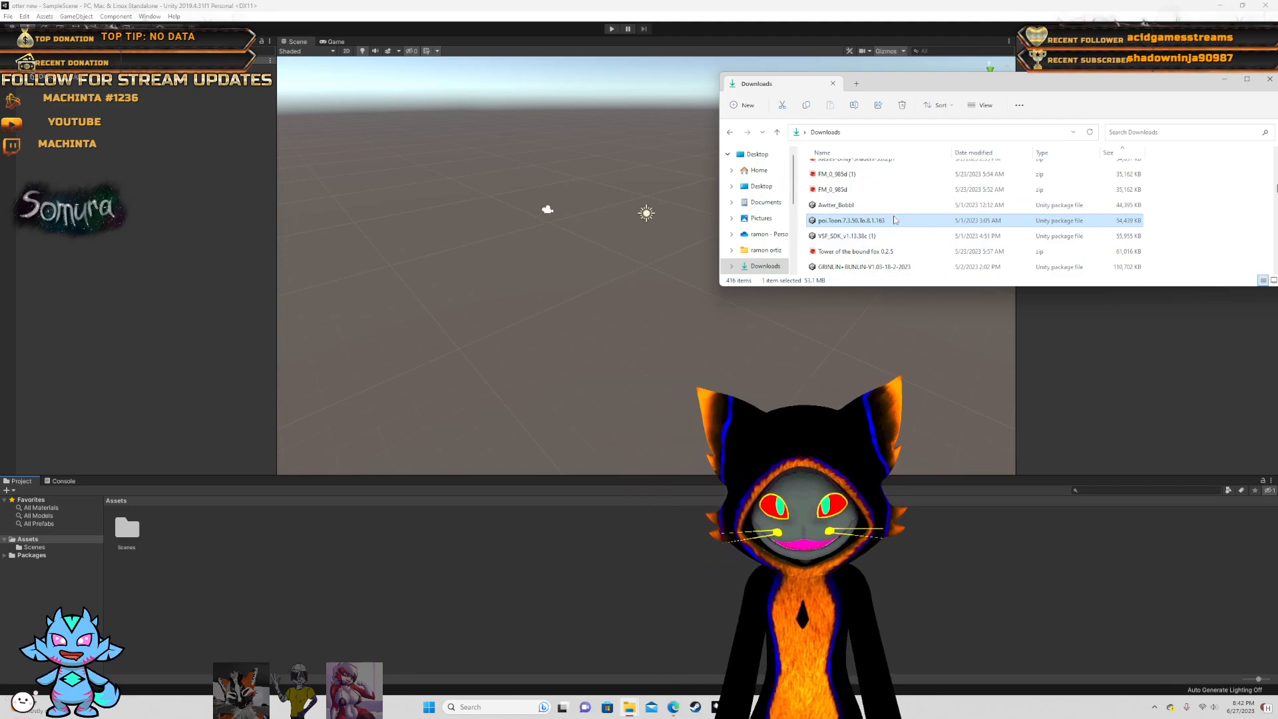
pyautogui.scroll(2, 887, 220)
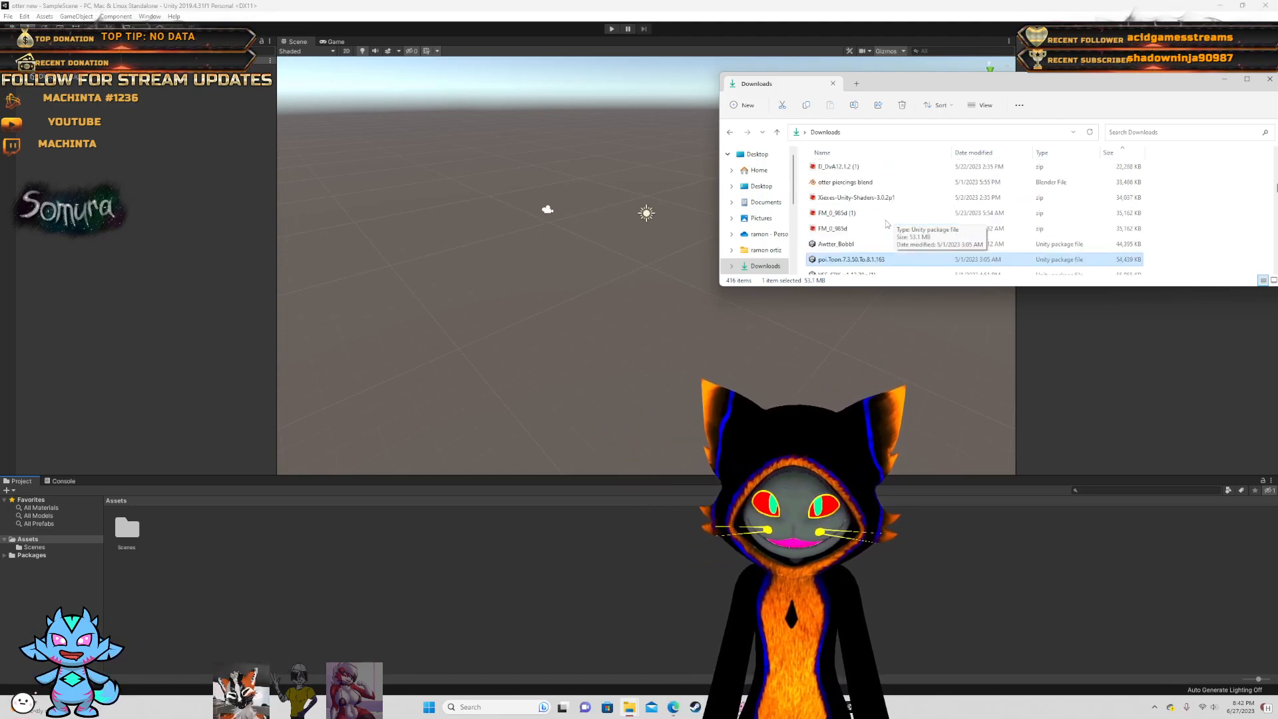
pyautogui.scroll(2, 888, 204)
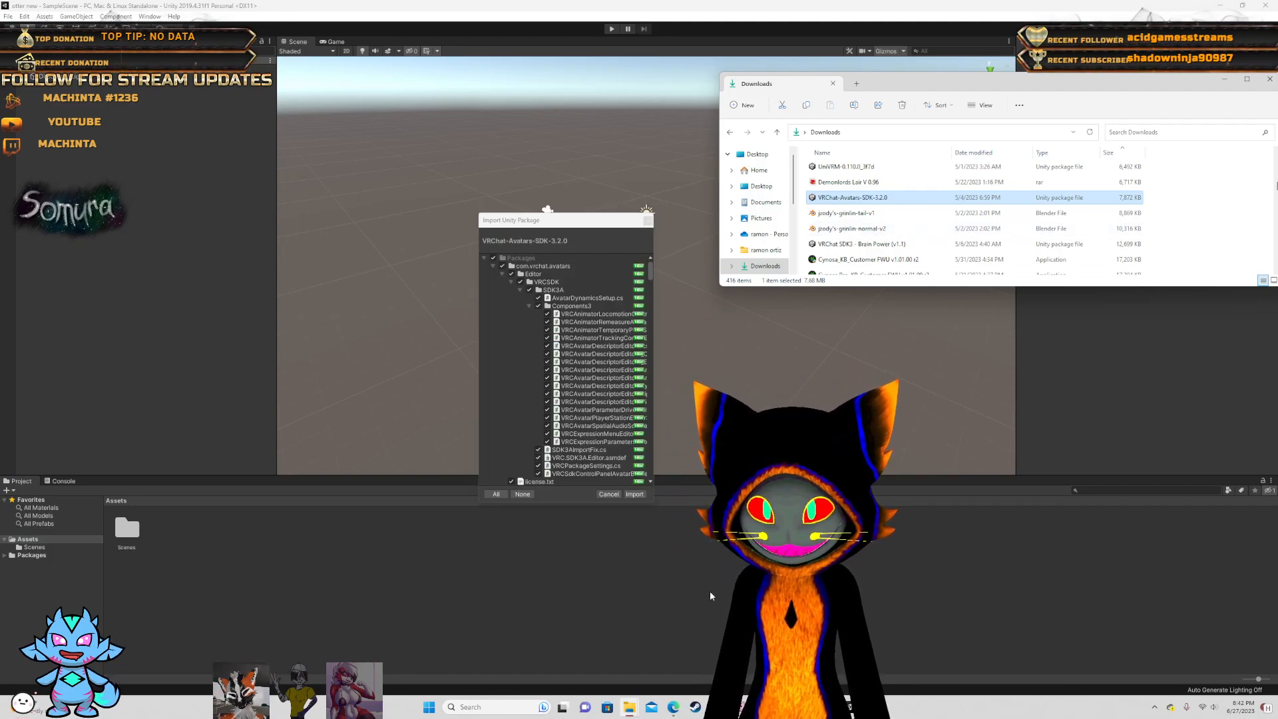
pyautogui.scroll(-5, 588, 386)
pyautogui.scroll(-15, 589, 386)
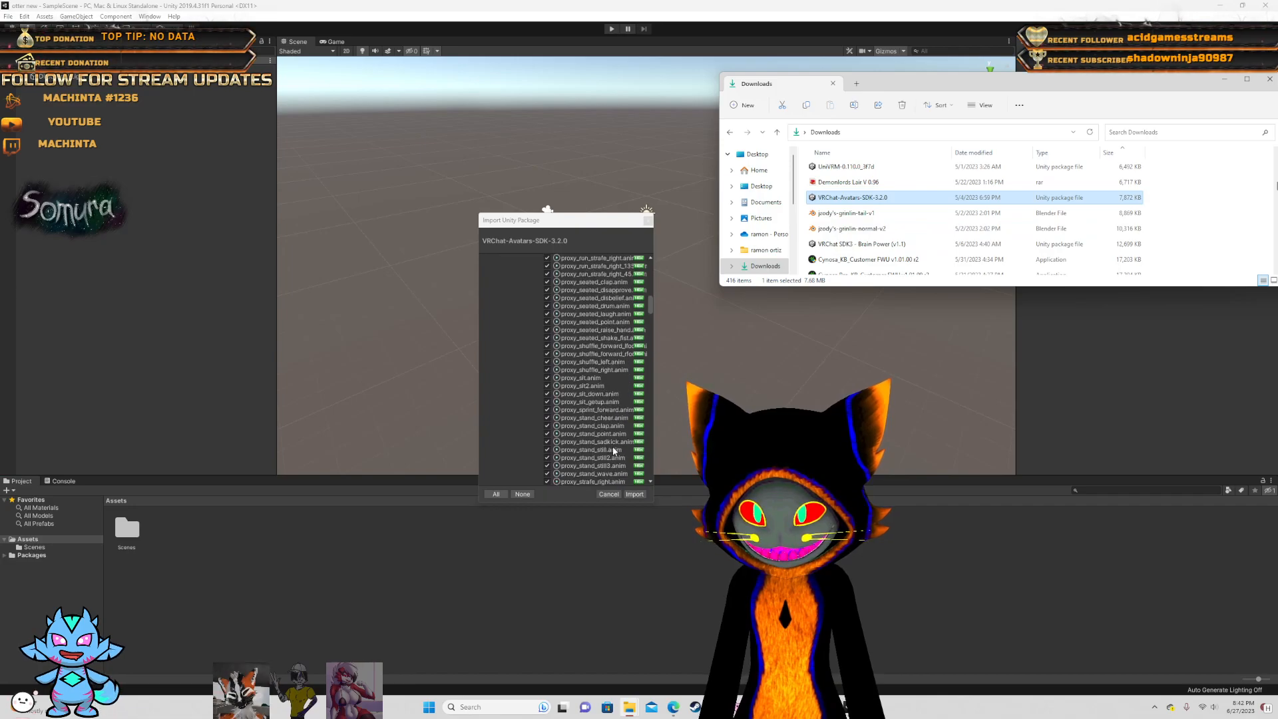
pyautogui.moveTo(651, 305); pyautogui.dragTo(648, 510)
pyautogui.click(634, 494)
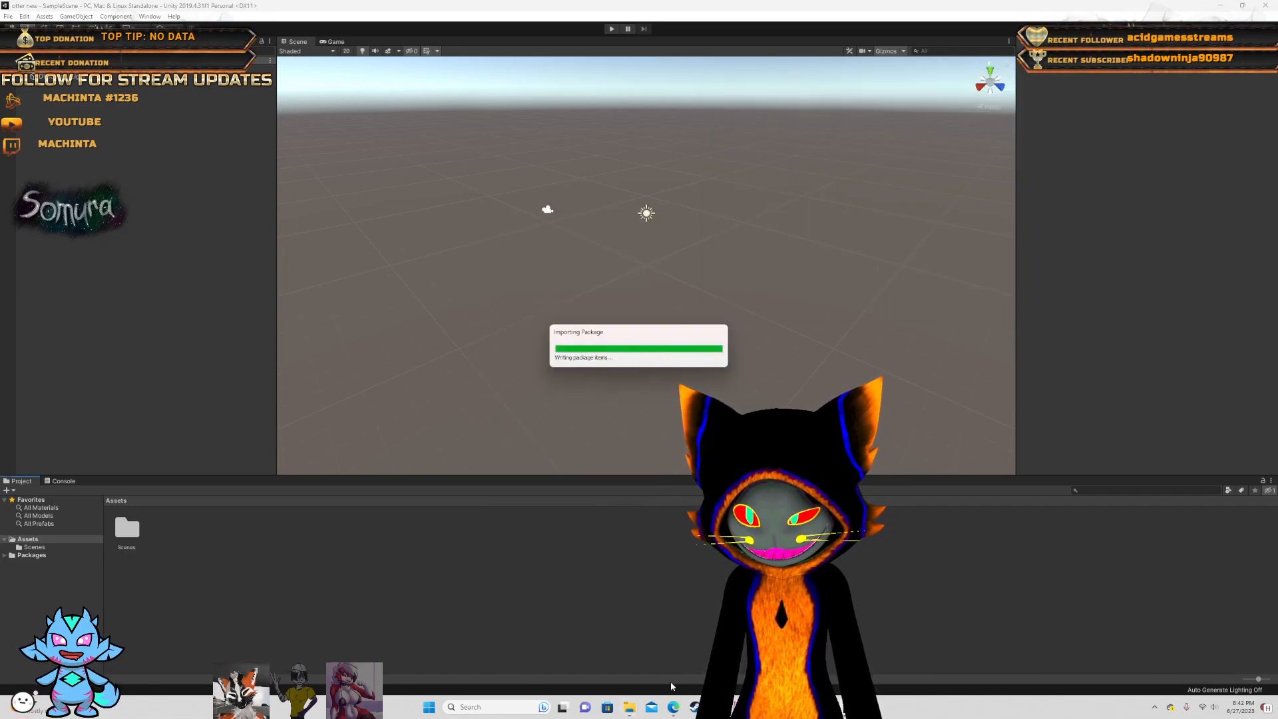
# - Bring up the Downloads folder window and snap it to half of the screen beside the Unity editor
pyautogui.moveTo(629, 707)
pyautogui.moveTo(658, 664)
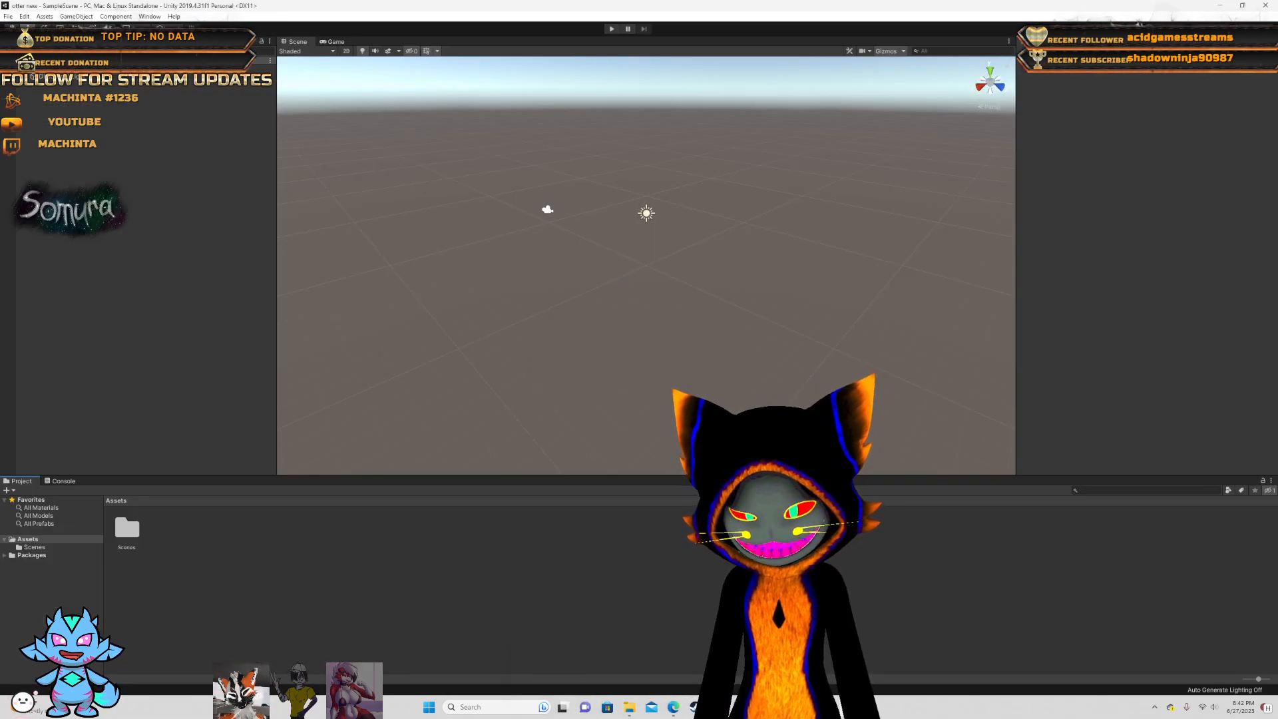
pyautogui.moveTo(850, 707)
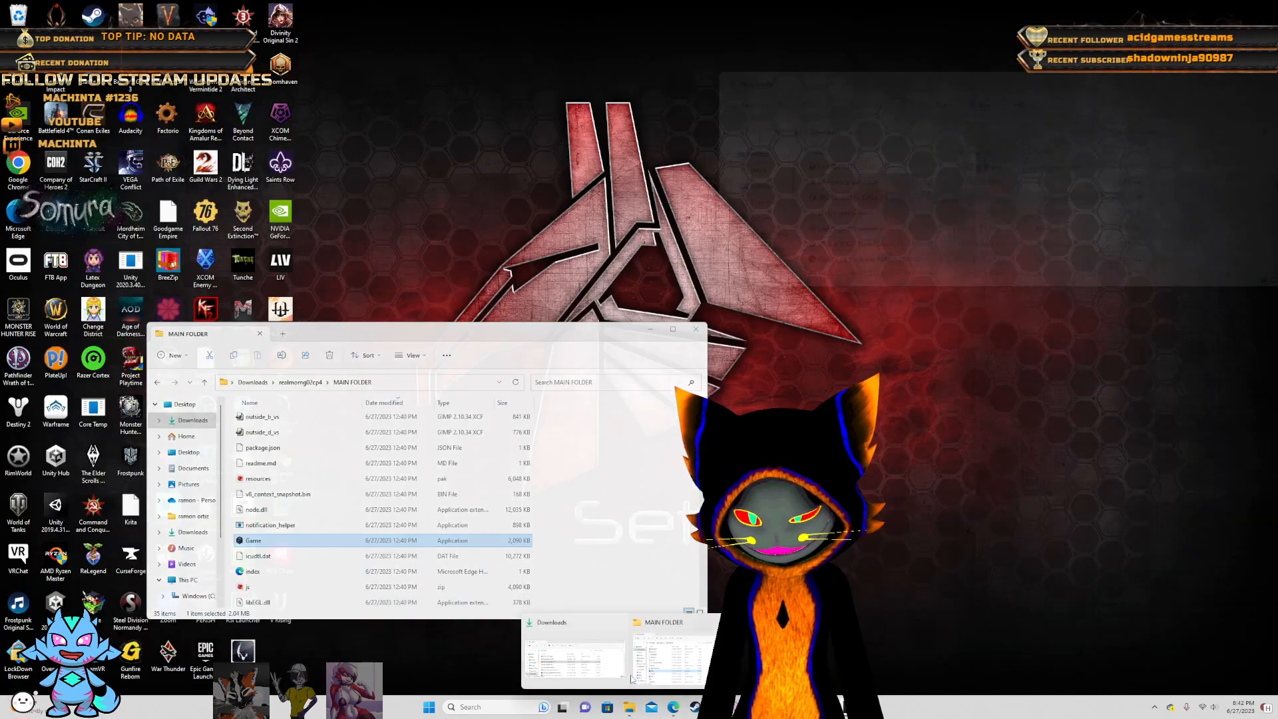
pyautogui.click(613, 679)
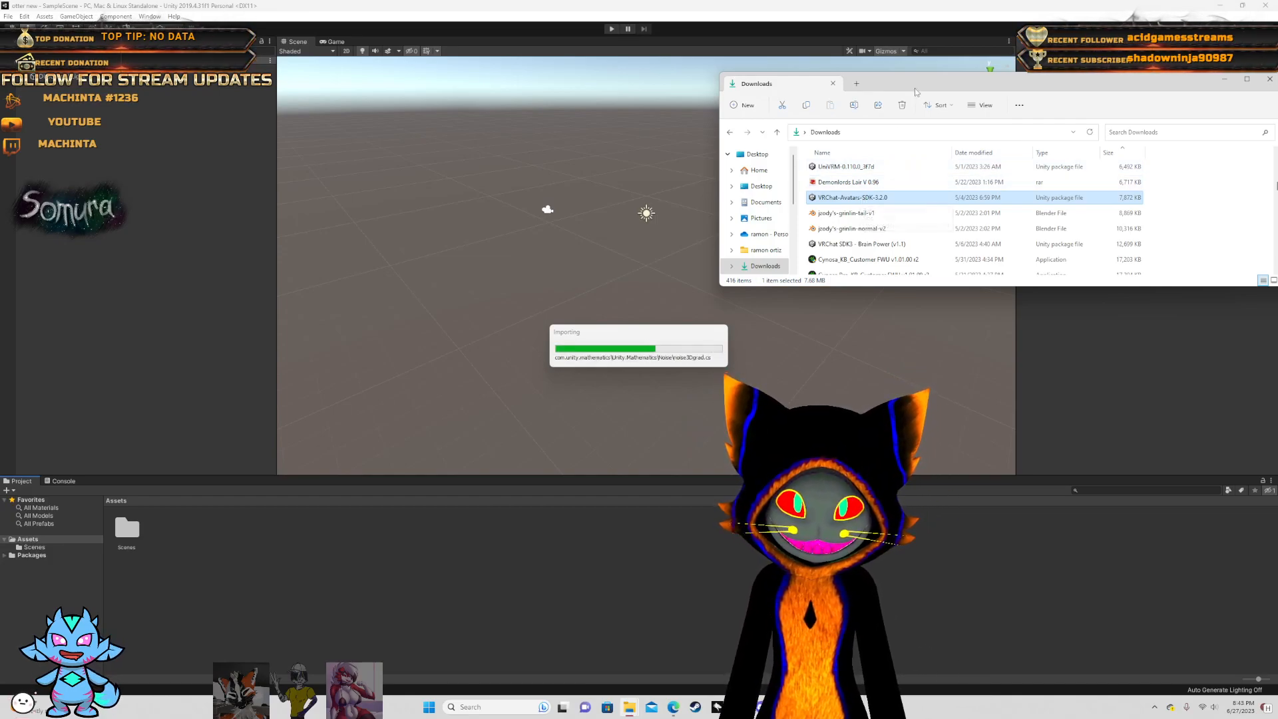
pyautogui.moveTo(915, 91); pyautogui.dragTo(907, 13)
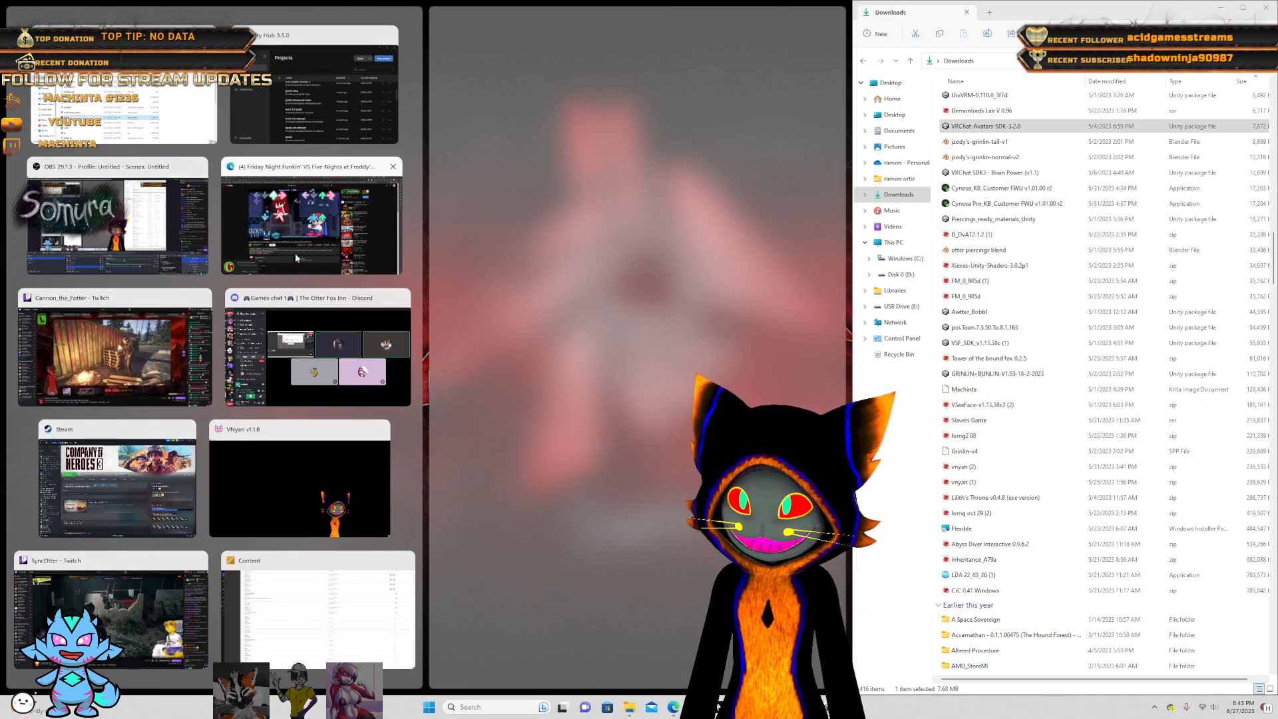
pyautogui.click(150, 237)
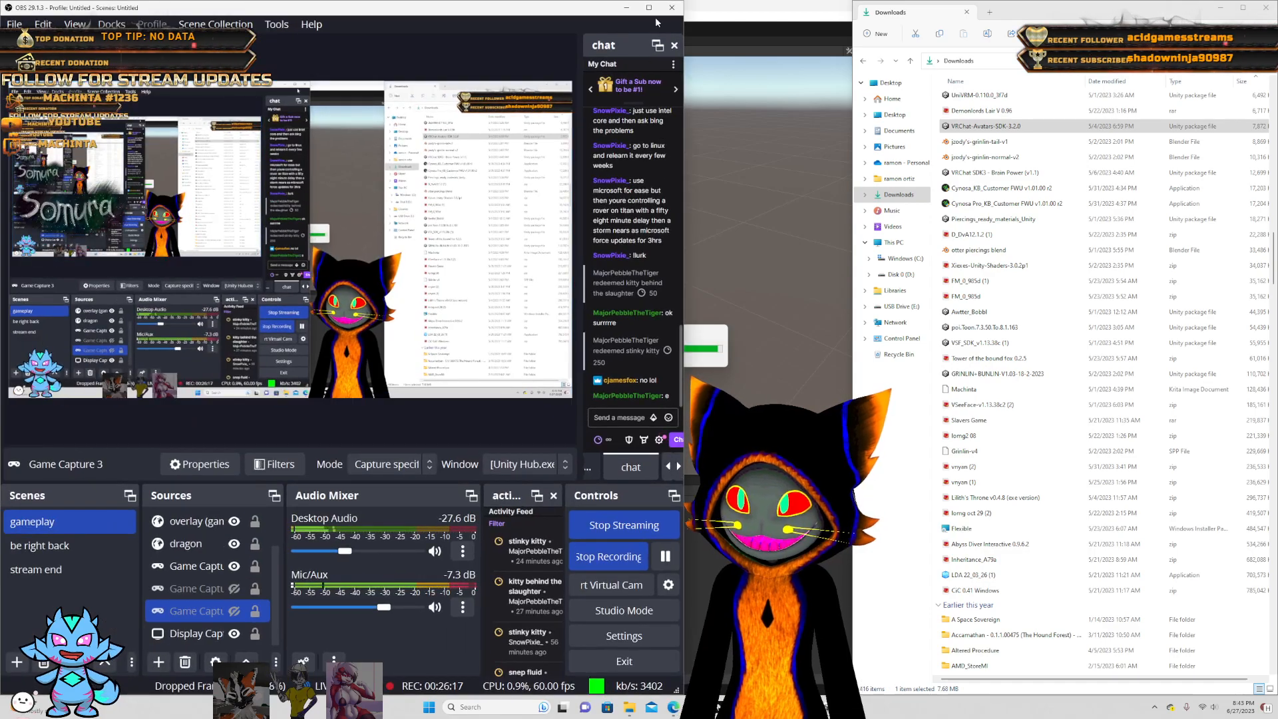
pyautogui.click(626, 8)
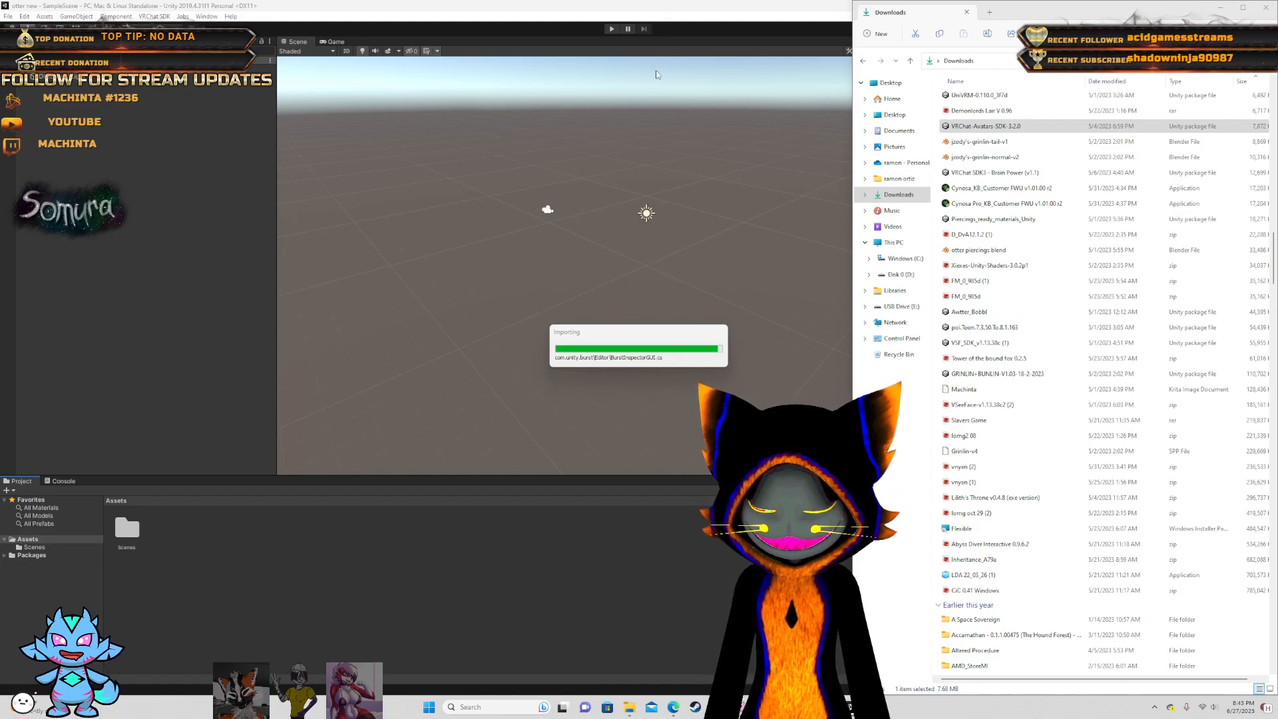
pyautogui.click(633, 140)
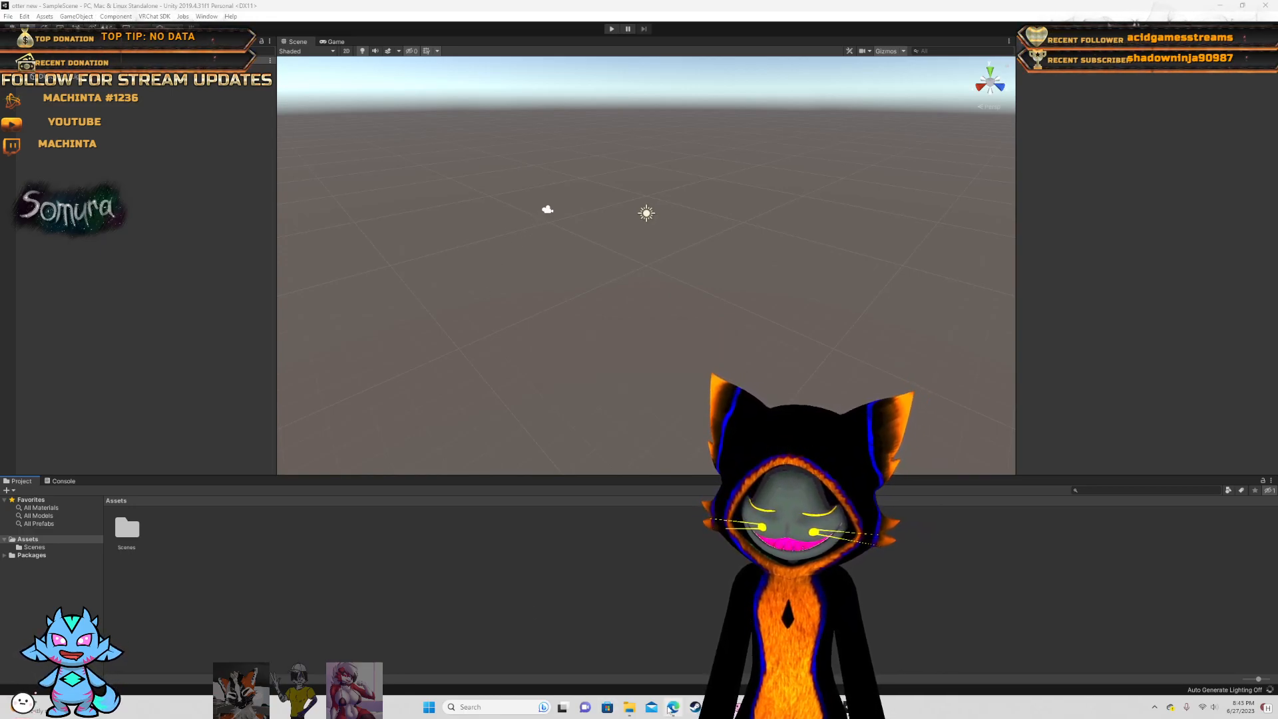
pyautogui.moveTo(627, 712)
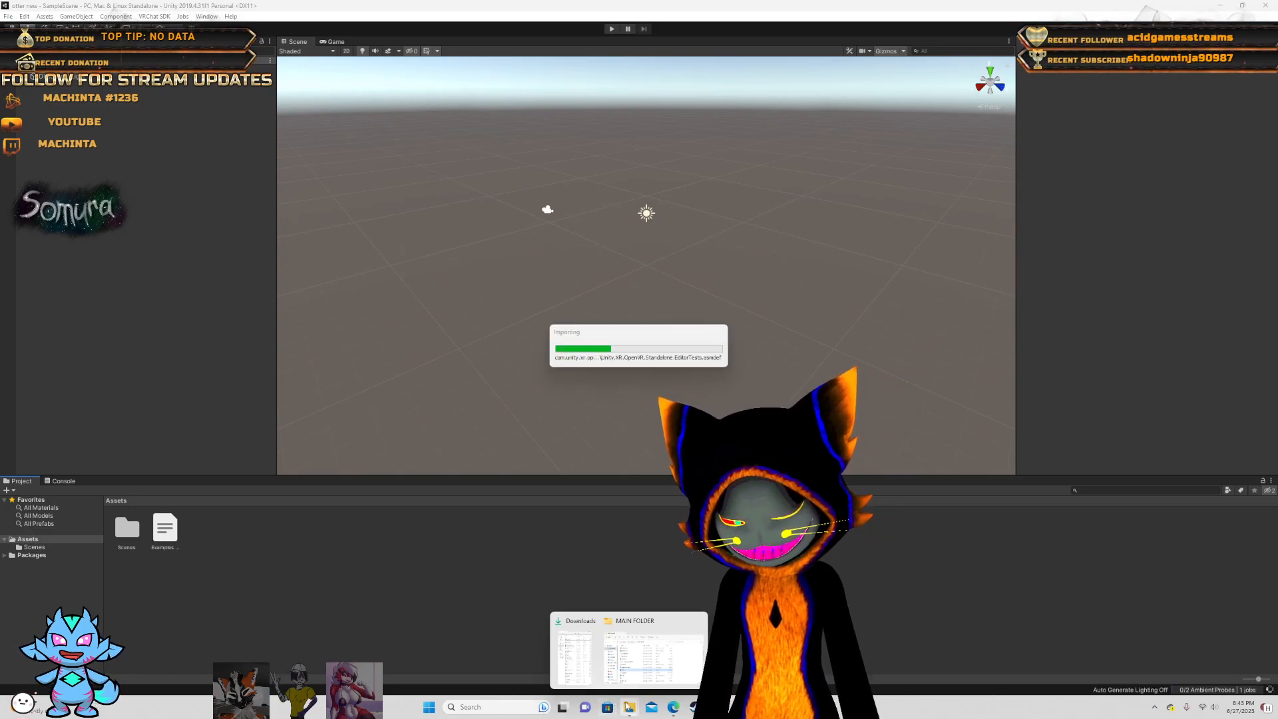
pyautogui.moveTo(661, 628)
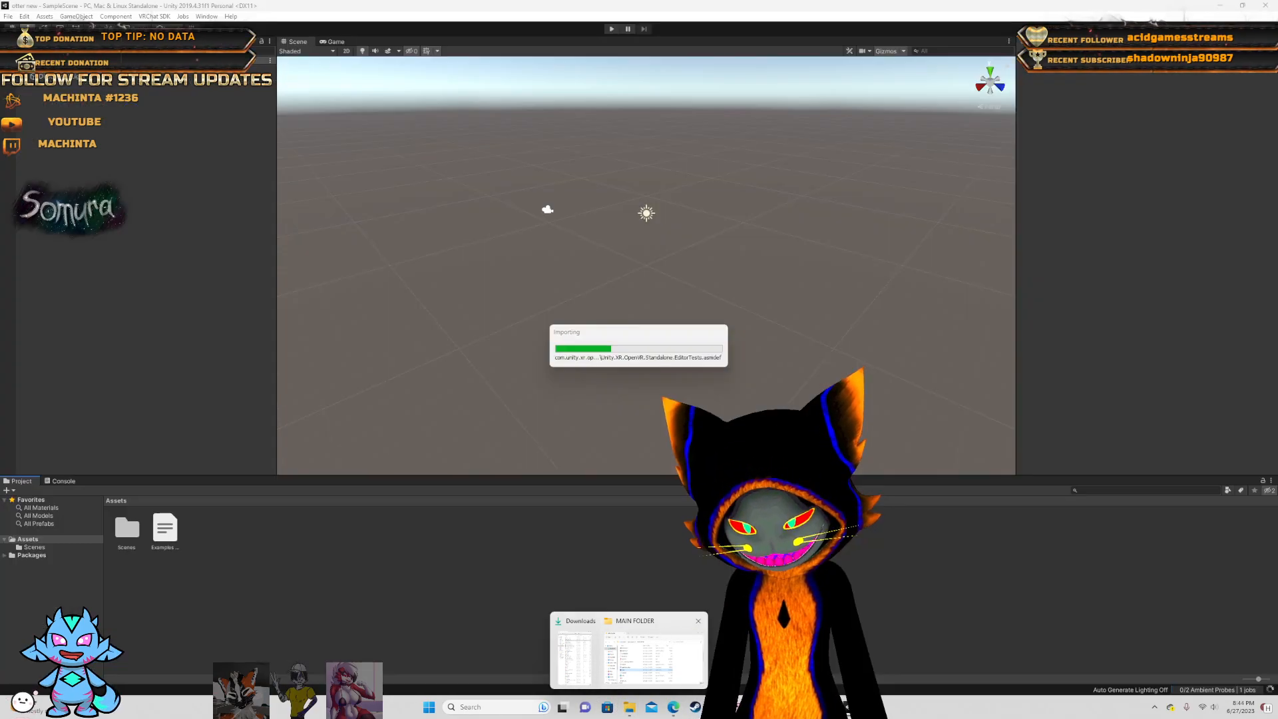
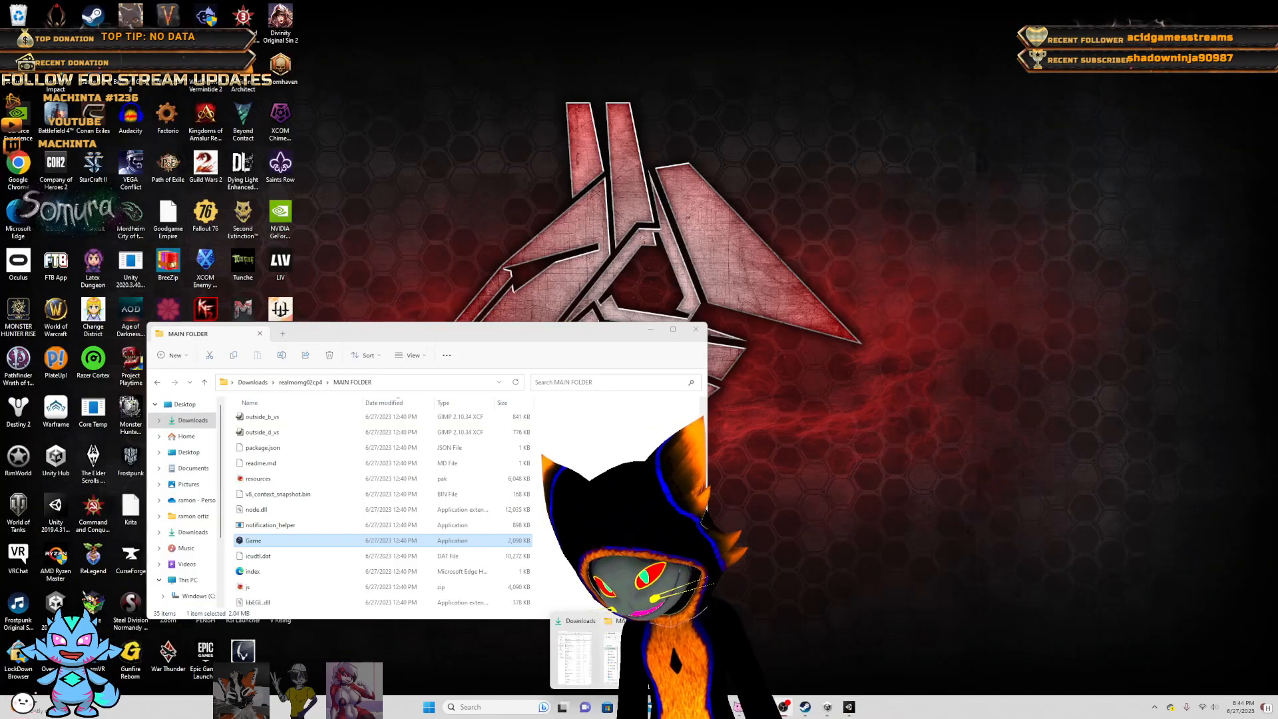
pyautogui.click(624, 649)
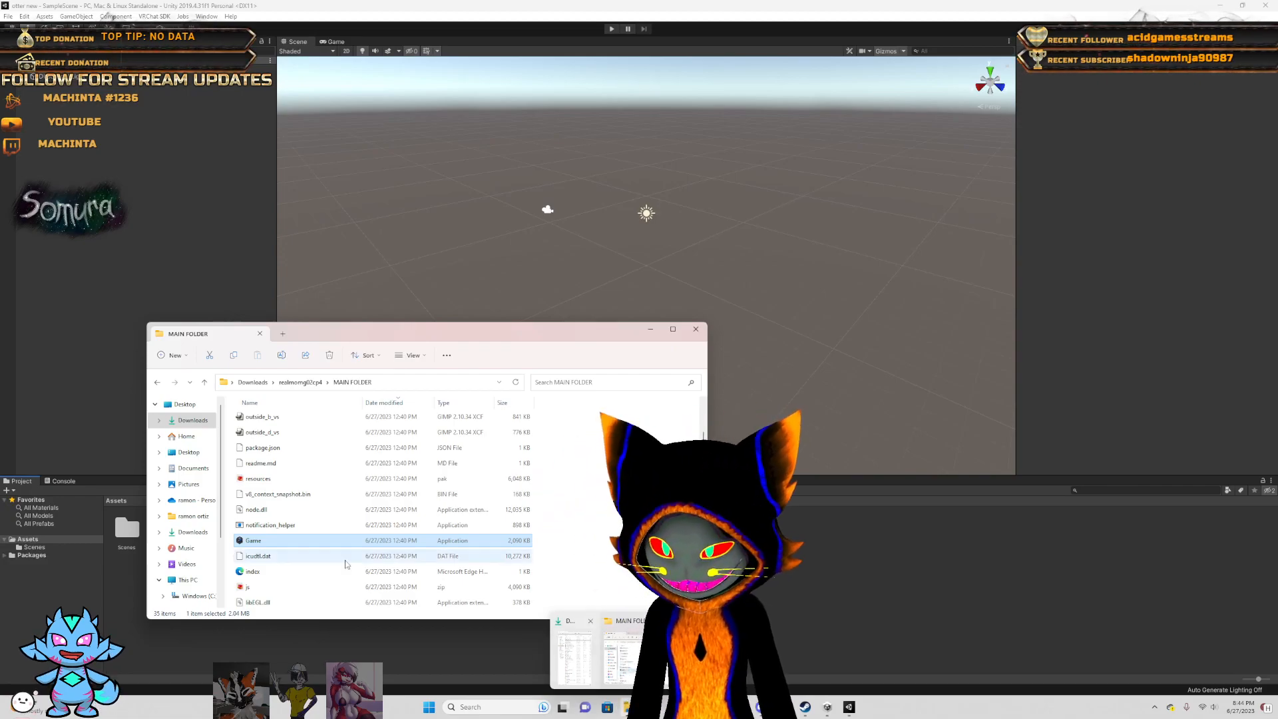
pyautogui.click(650, 329)
# - Import the UniVRM-0.108.0_e16d package from Downloads into the project's Assets with all items included
pyautogui.moveTo(625, 700)
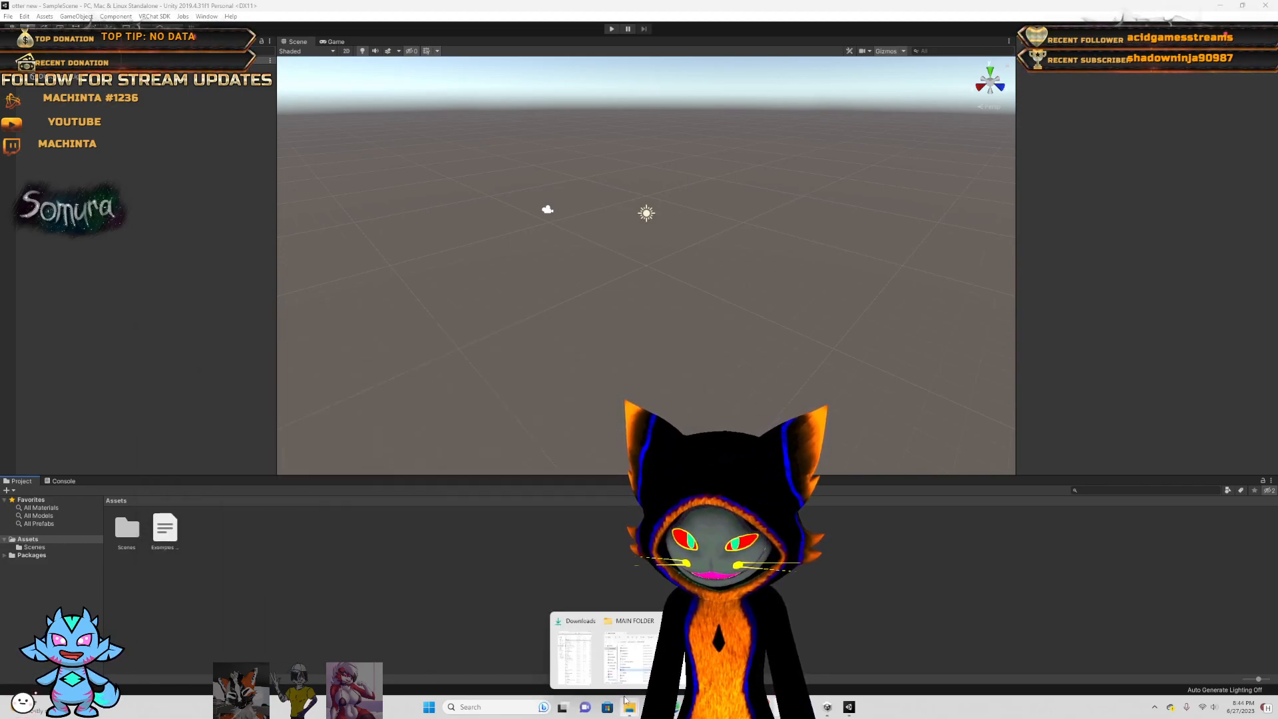
pyautogui.click(583, 662)
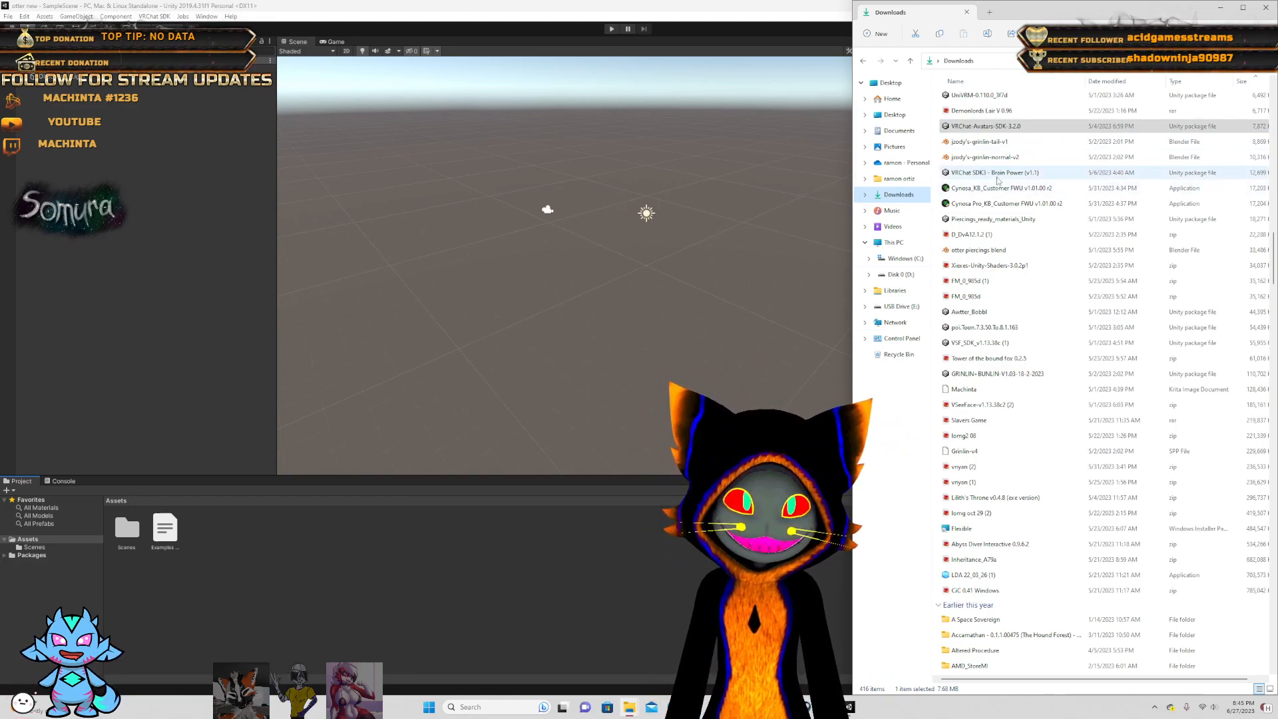
pyautogui.scroll(1, 996, 166)
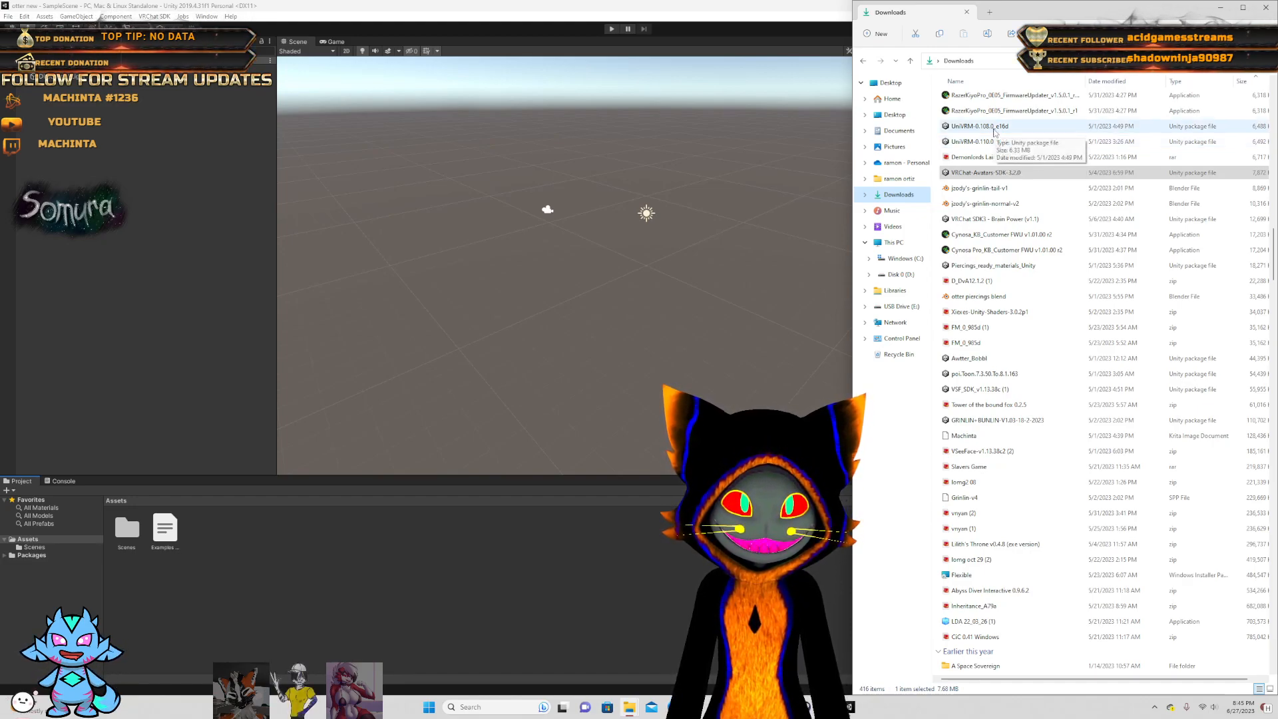
pyautogui.moveTo(995, 133); pyautogui.dragTo(946, 137)
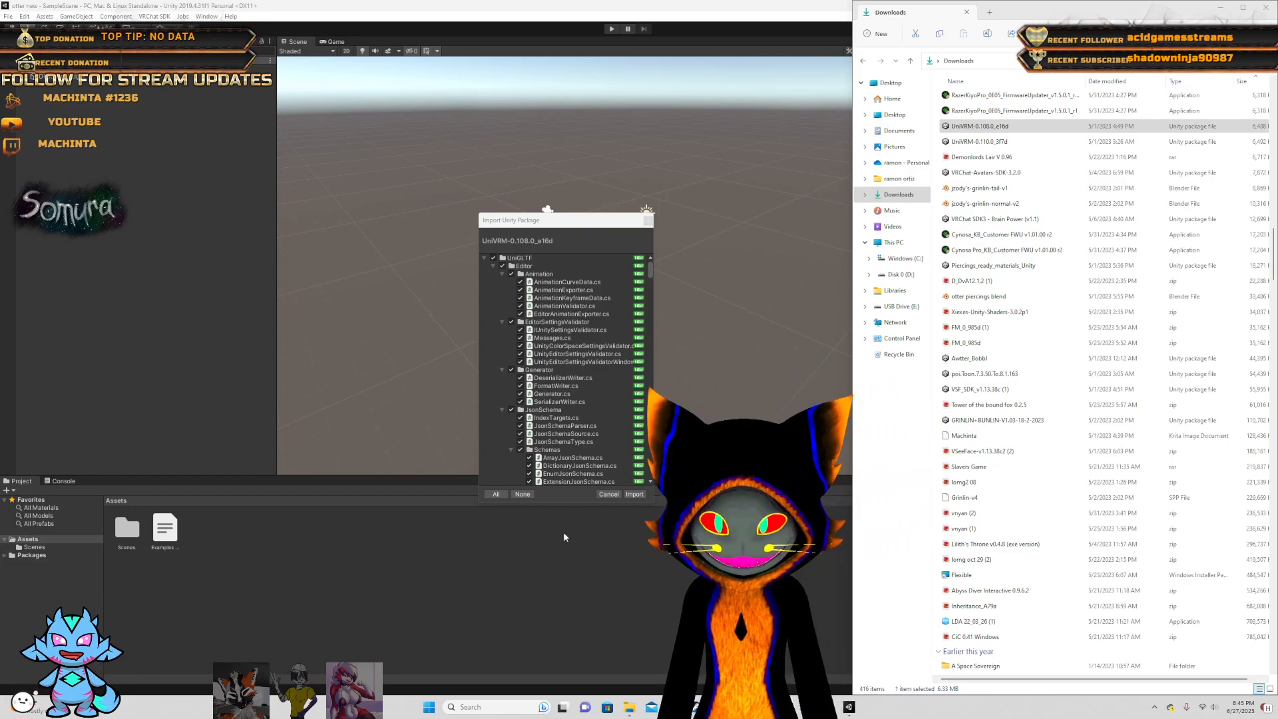
pyautogui.scroll(-10, 575, 439)
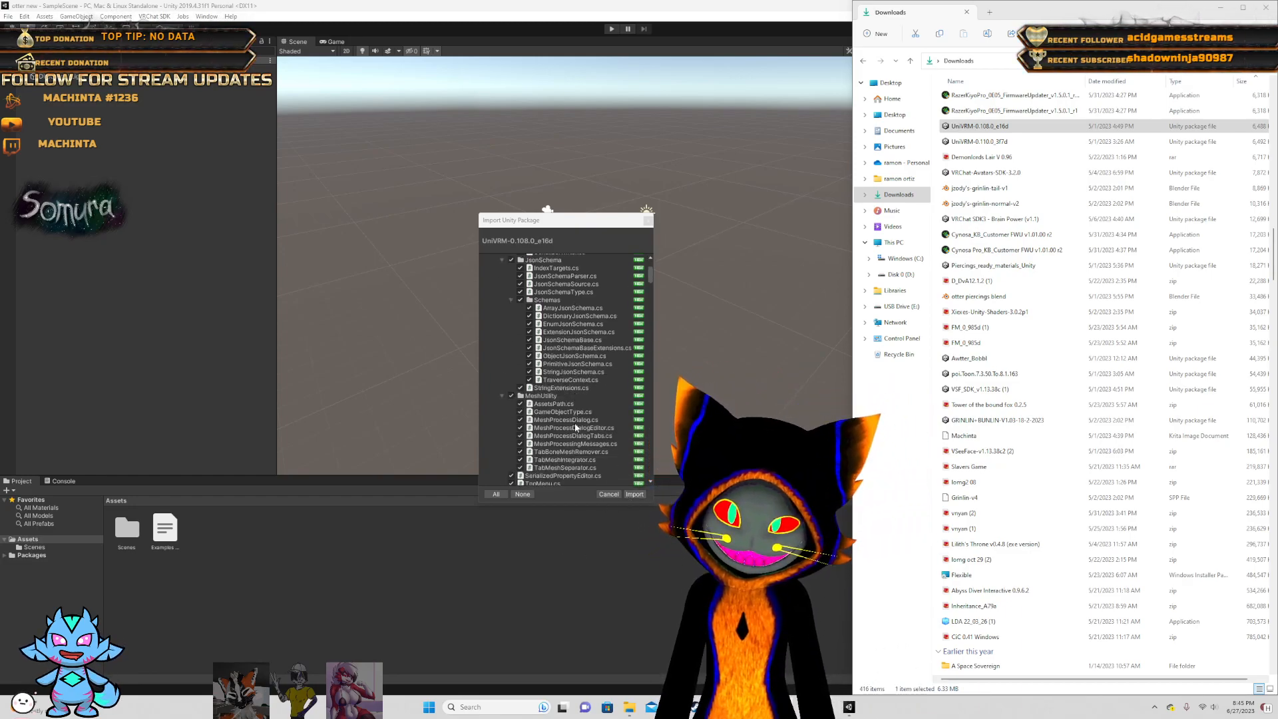
pyautogui.scroll(-10, 575, 439)
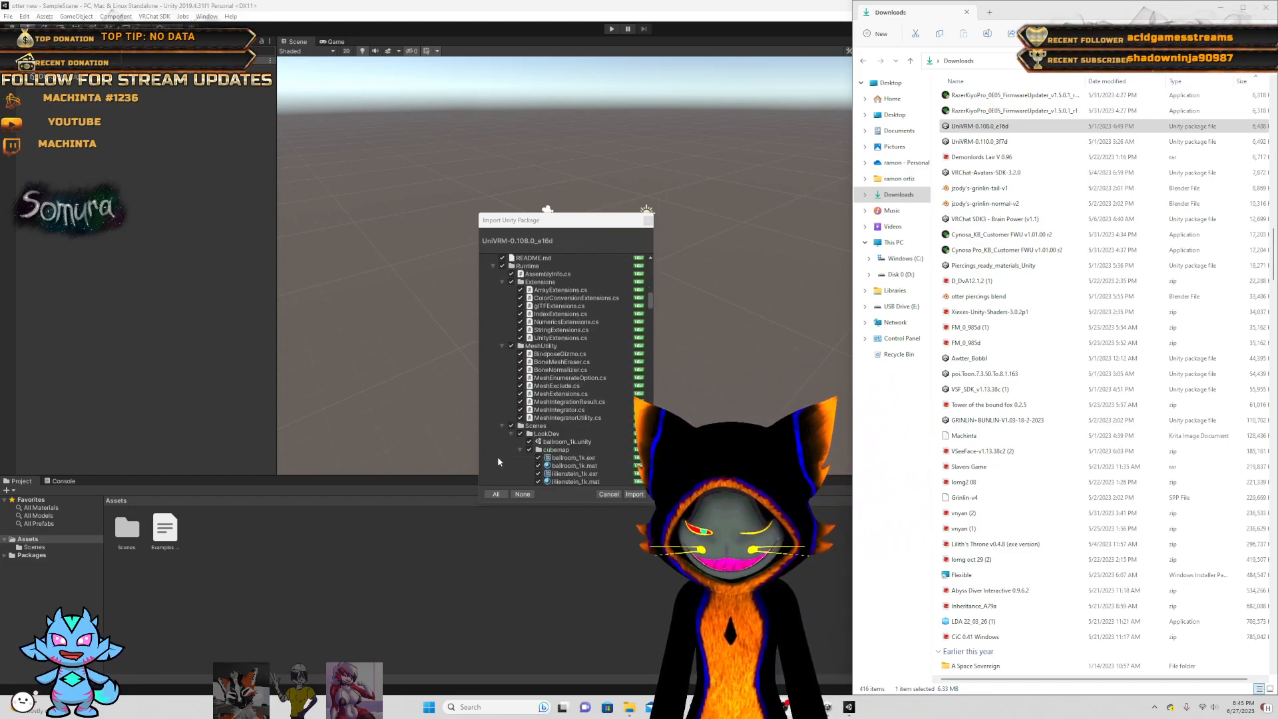
pyautogui.scroll(-4, 566, 455)
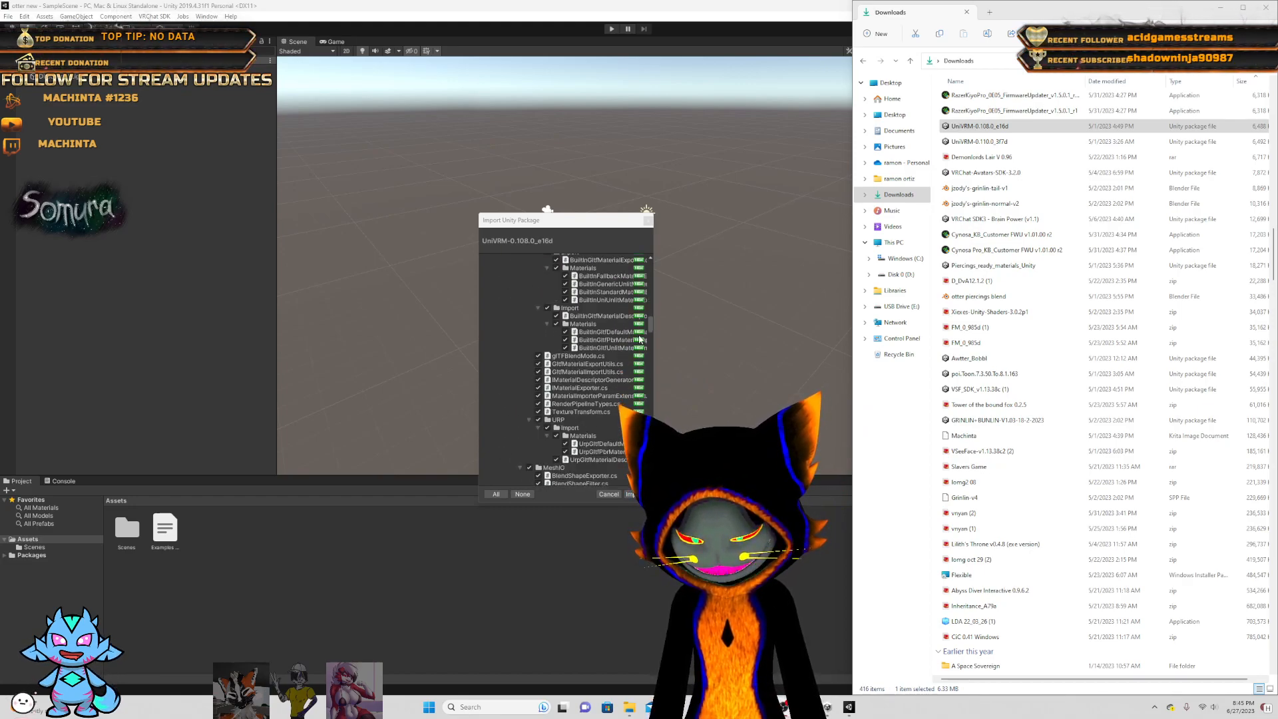
pyautogui.moveTo(649, 326); pyautogui.dragTo(649, 486)
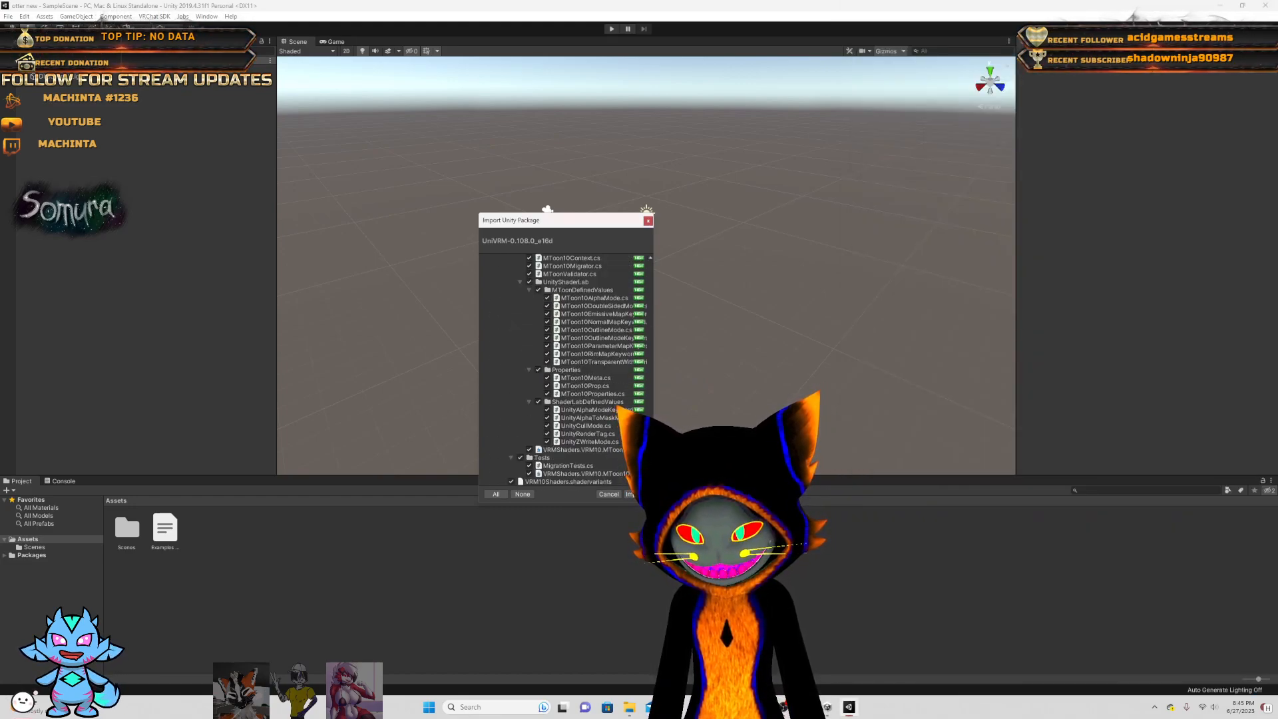
pyautogui.click(631, 494)
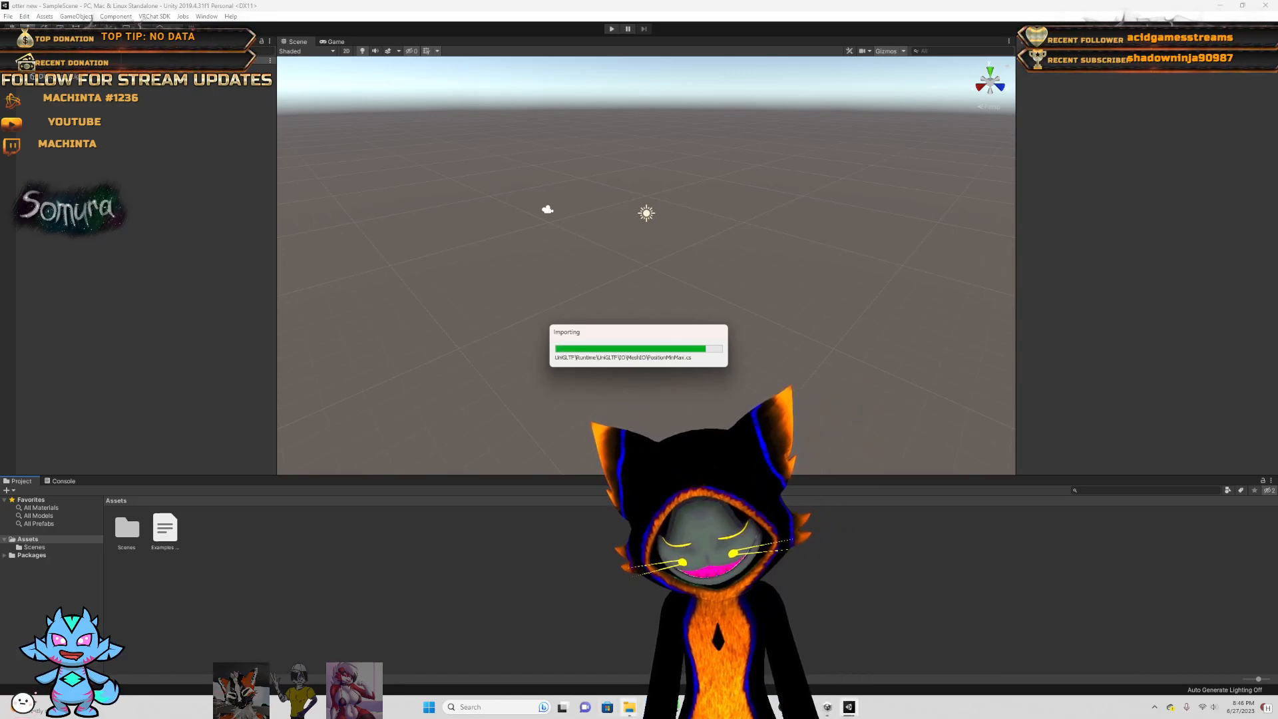
pyautogui.moveTo(761, 707)
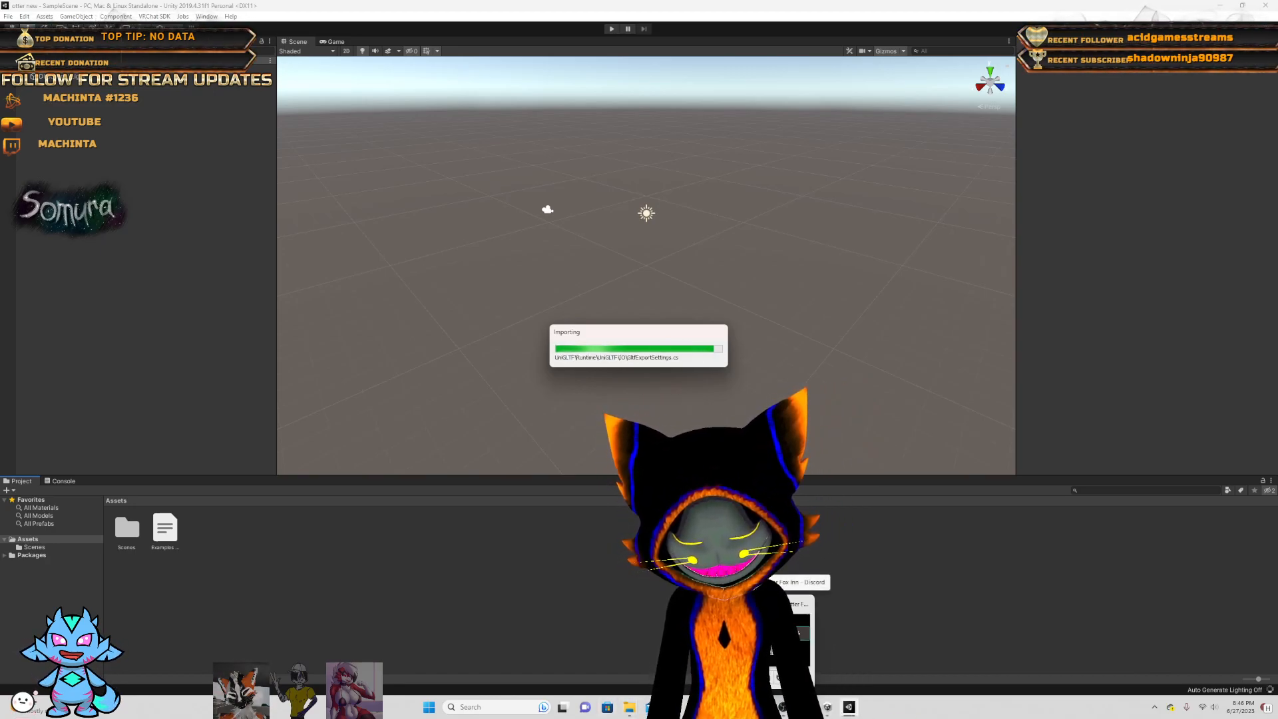
pyautogui.moveTo(759, 646)
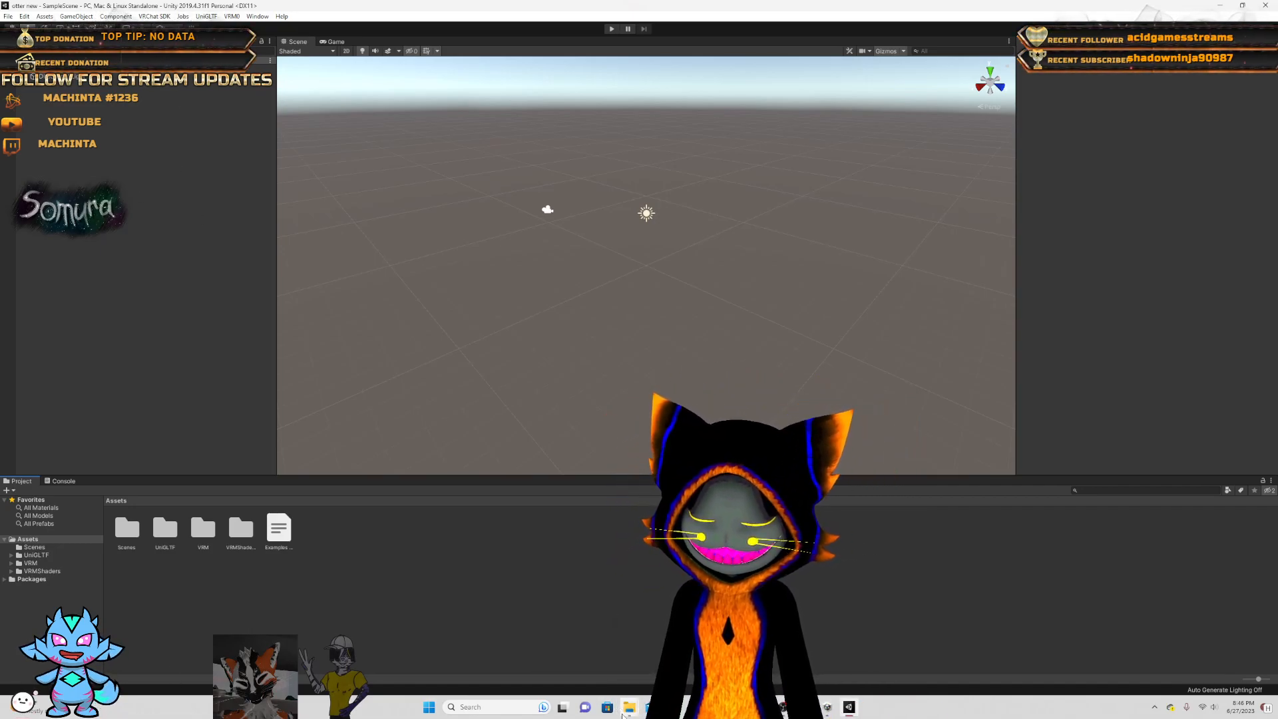
pyautogui.moveTo(623, 713)
pyautogui.click(653, 638)
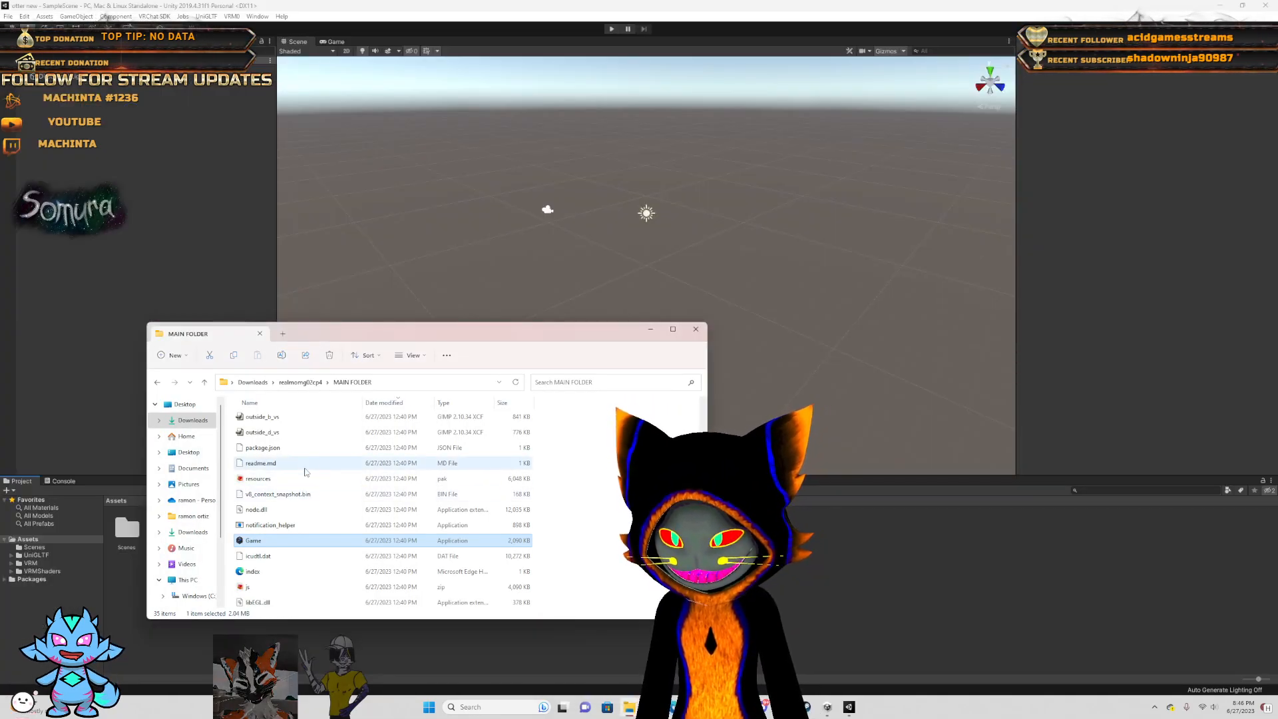
pyautogui.click(650, 328)
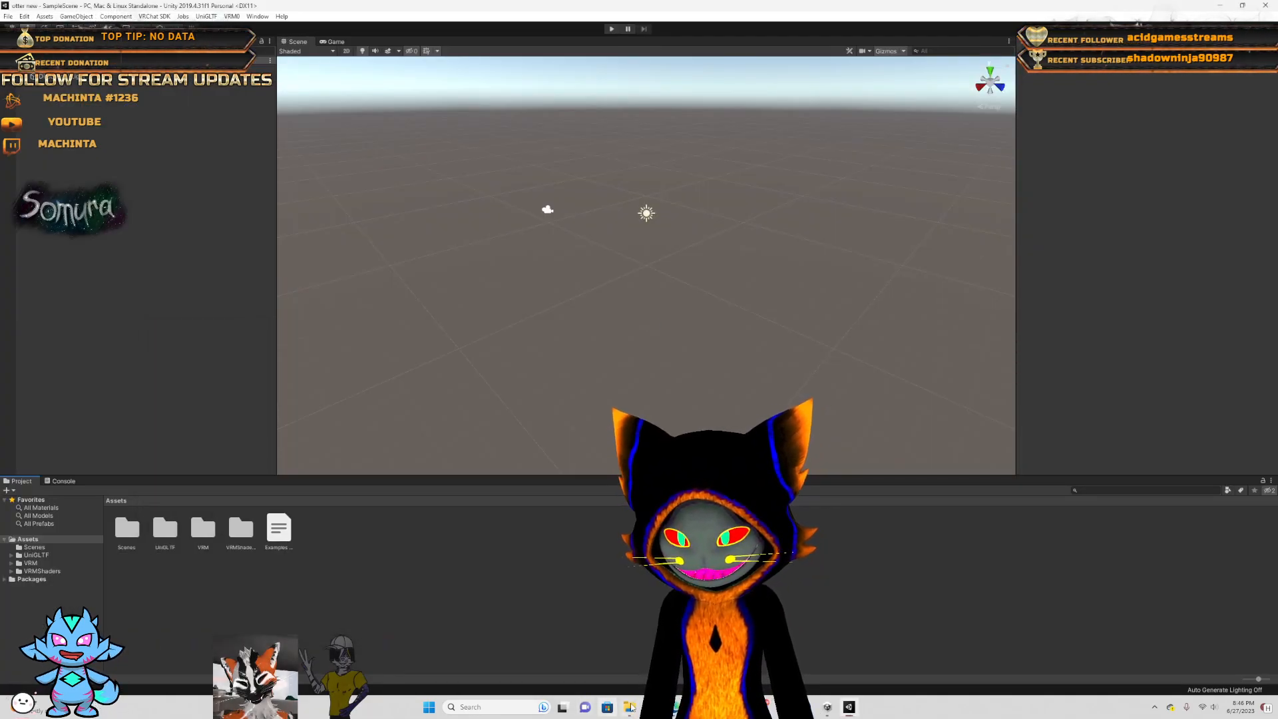
pyautogui.moveTo(637, 705)
pyautogui.click(574, 655)
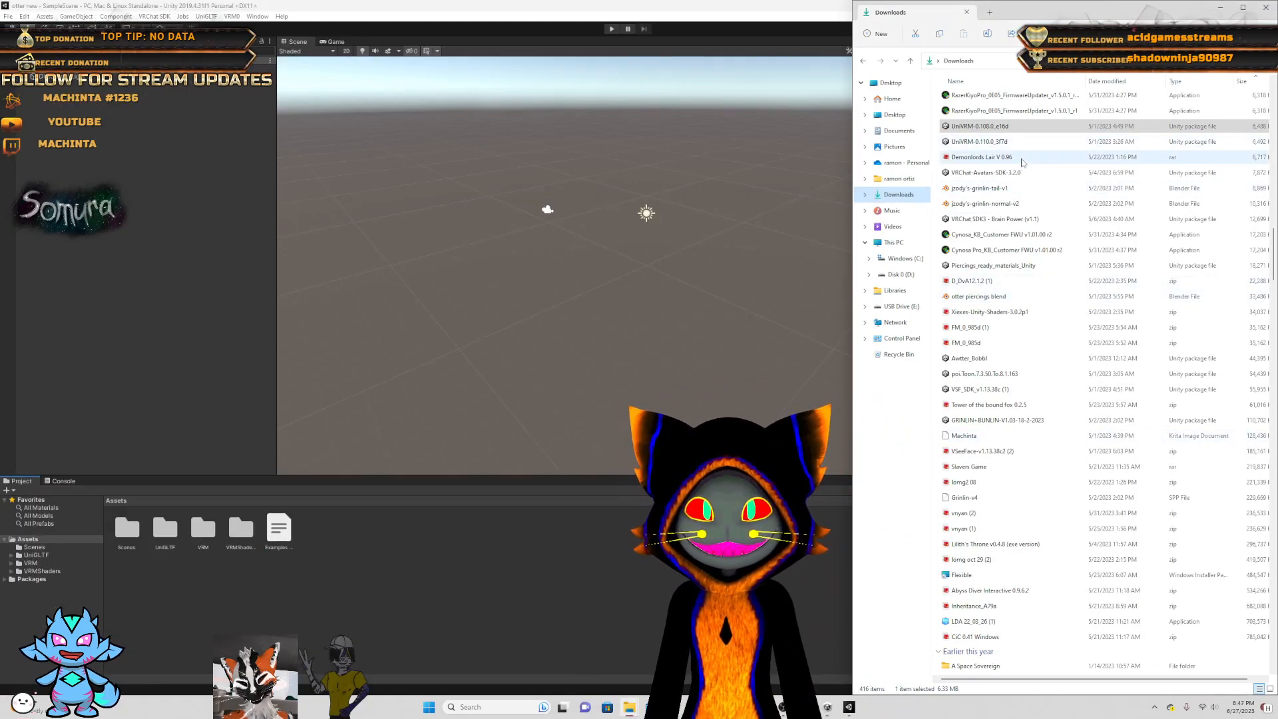
pyautogui.scroll(3, 1024, 162)
pyautogui.scroll(12, 1024, 163)
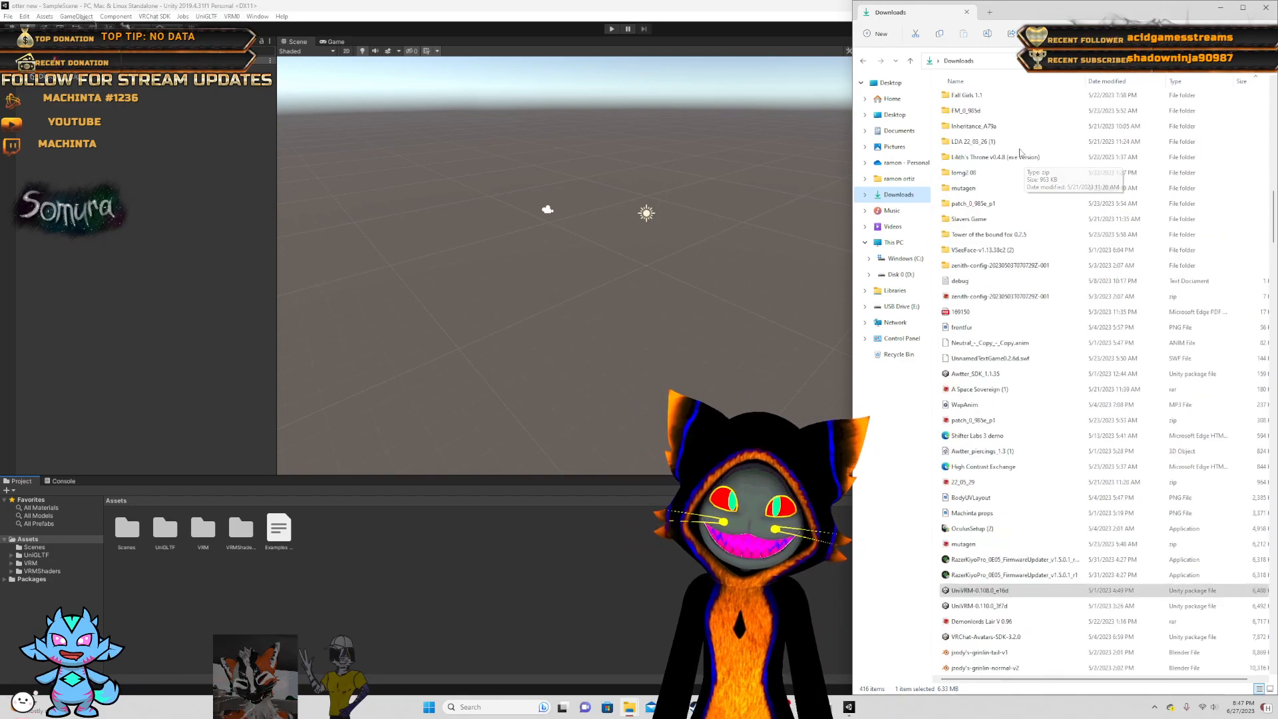
pyautogui.scroll(11, 1018, 157)
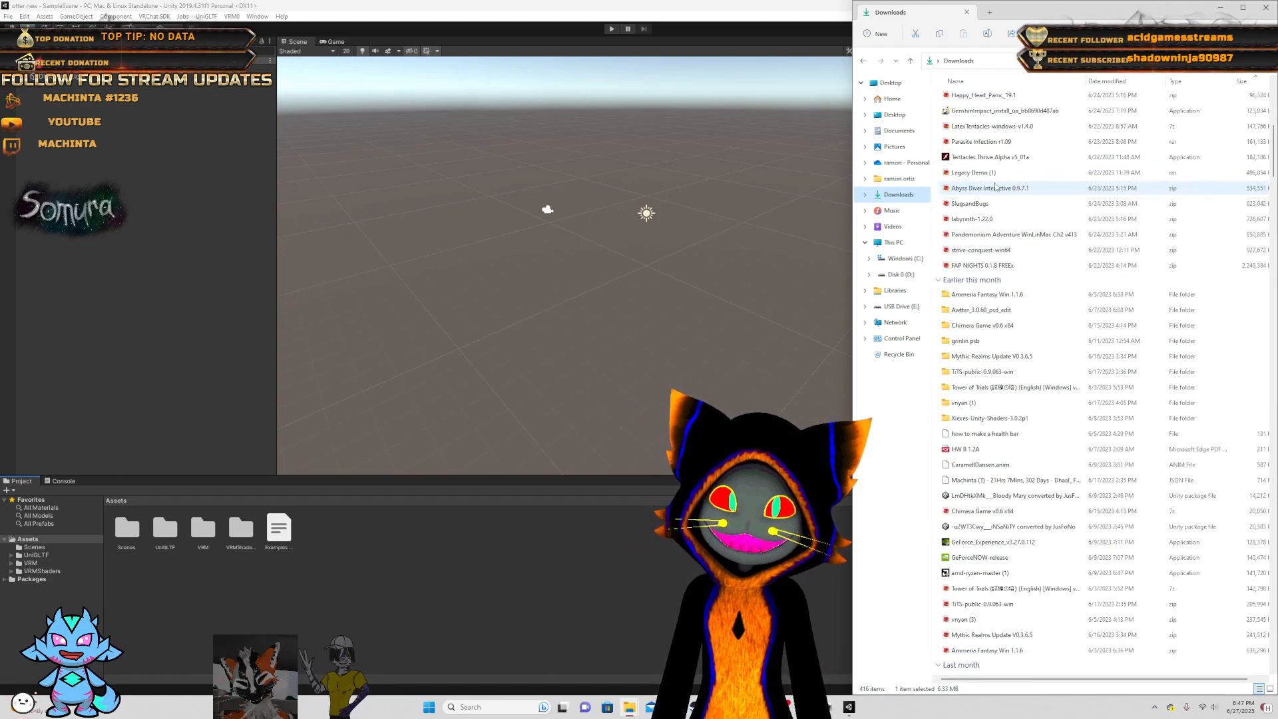
pyautogui.scroll(9, 997, 184)
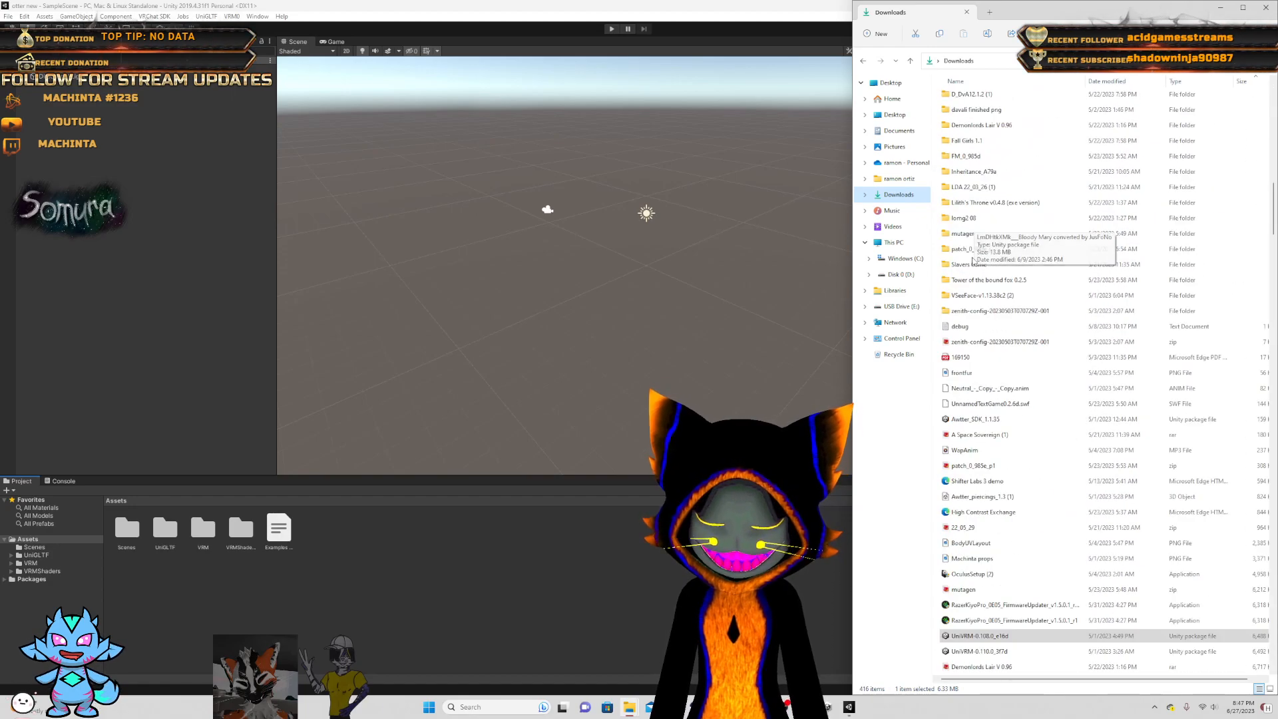
pyautogui.scroll(-10, 978, 226)
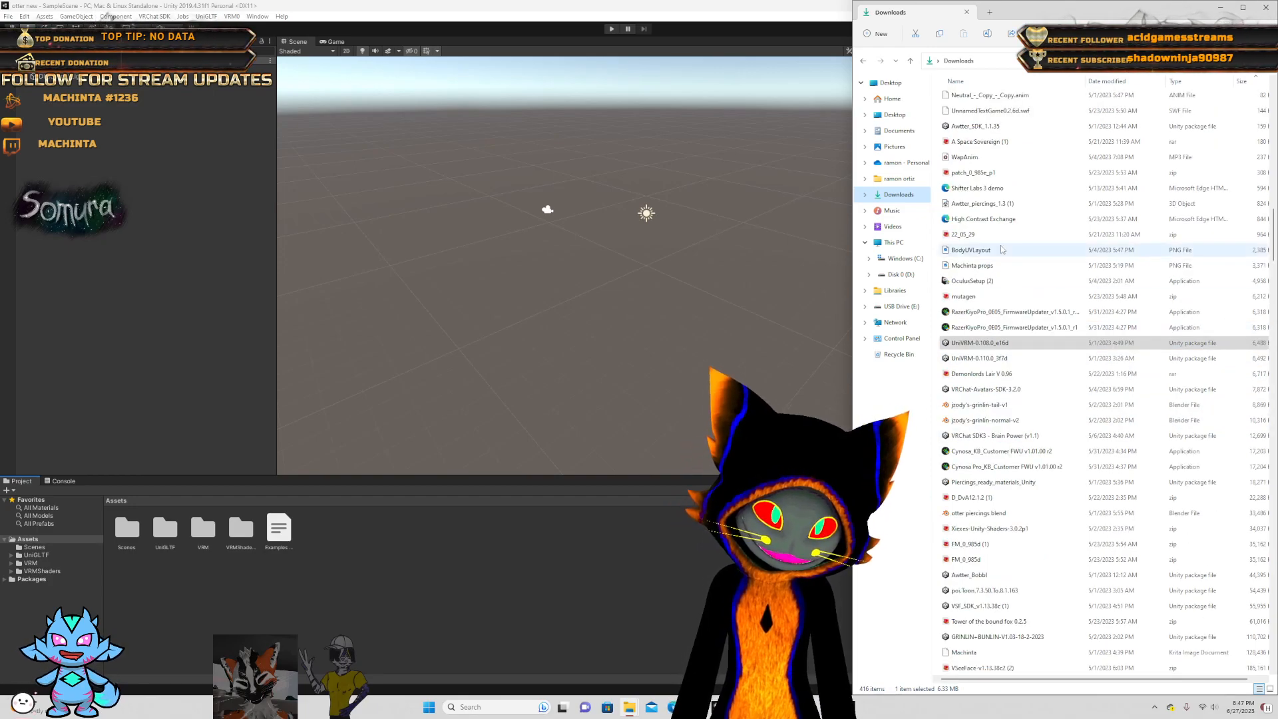
pyautogui.scroll(3, 992, 166)
pyautogui.moveTo(983, 175); pyautogui.dragTo(36, 545)
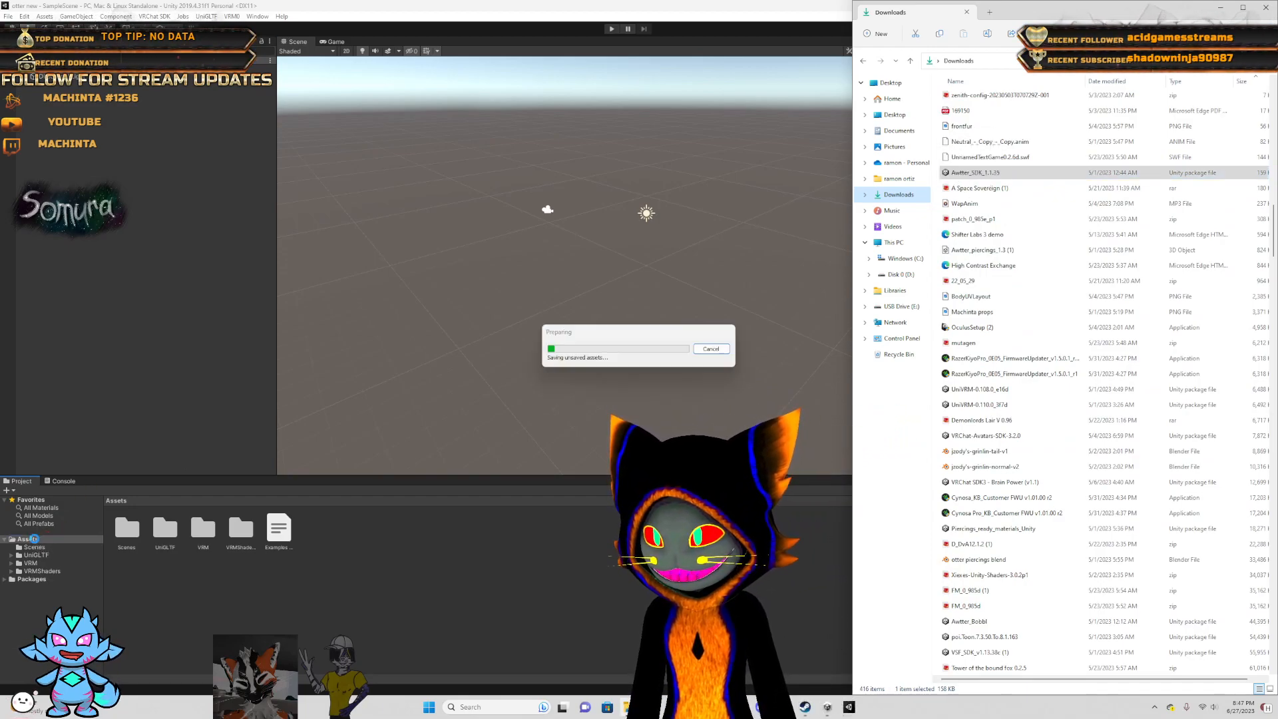
pyautogui.scroll(-3, 596, 438)
pyautogui.scroll(-5, 590, 441)
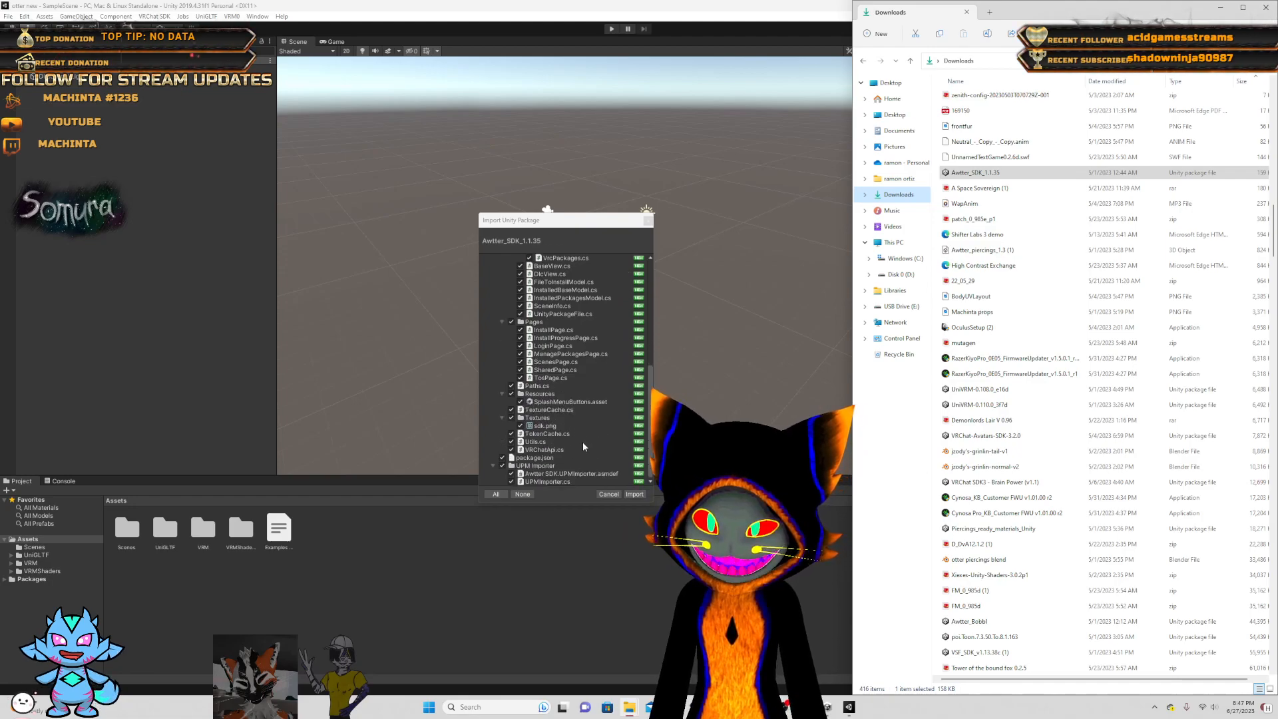
pyautogui.scroll(5, 586, 444)
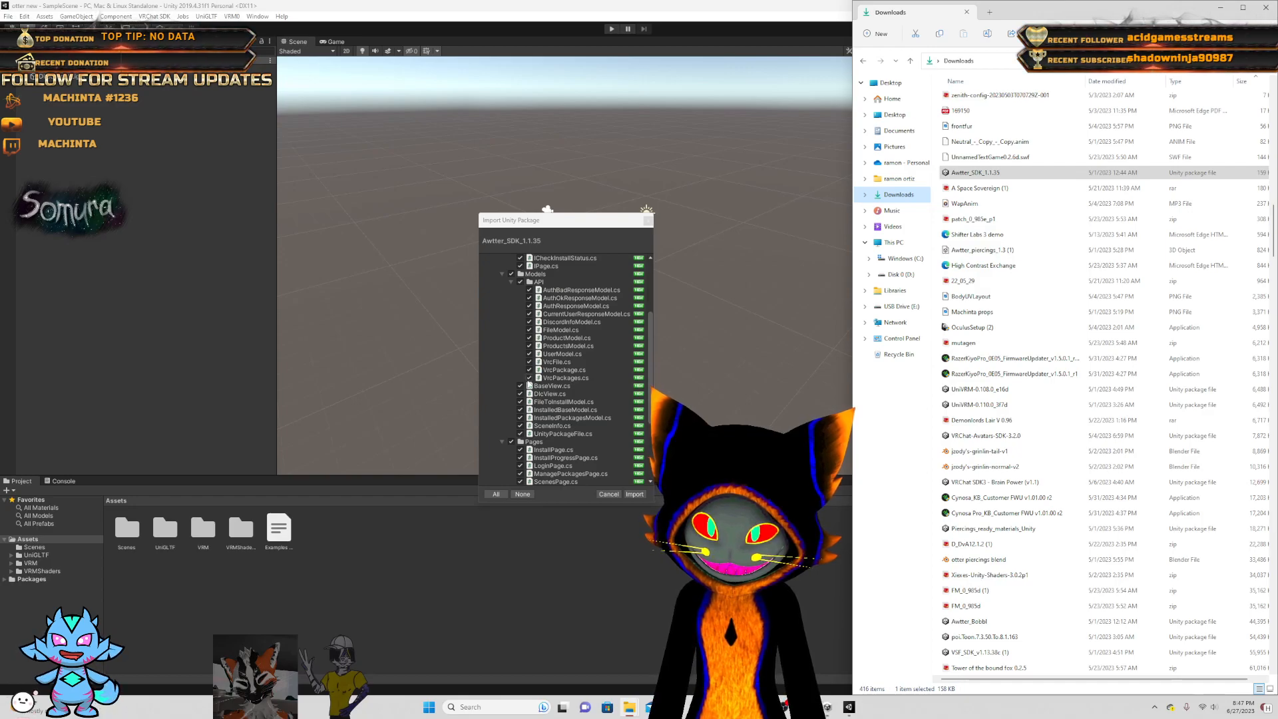
pyautogui.click(529, 378)
pyautogui.click(529, 370)
pyautogui.scroll(1, 529, 375)
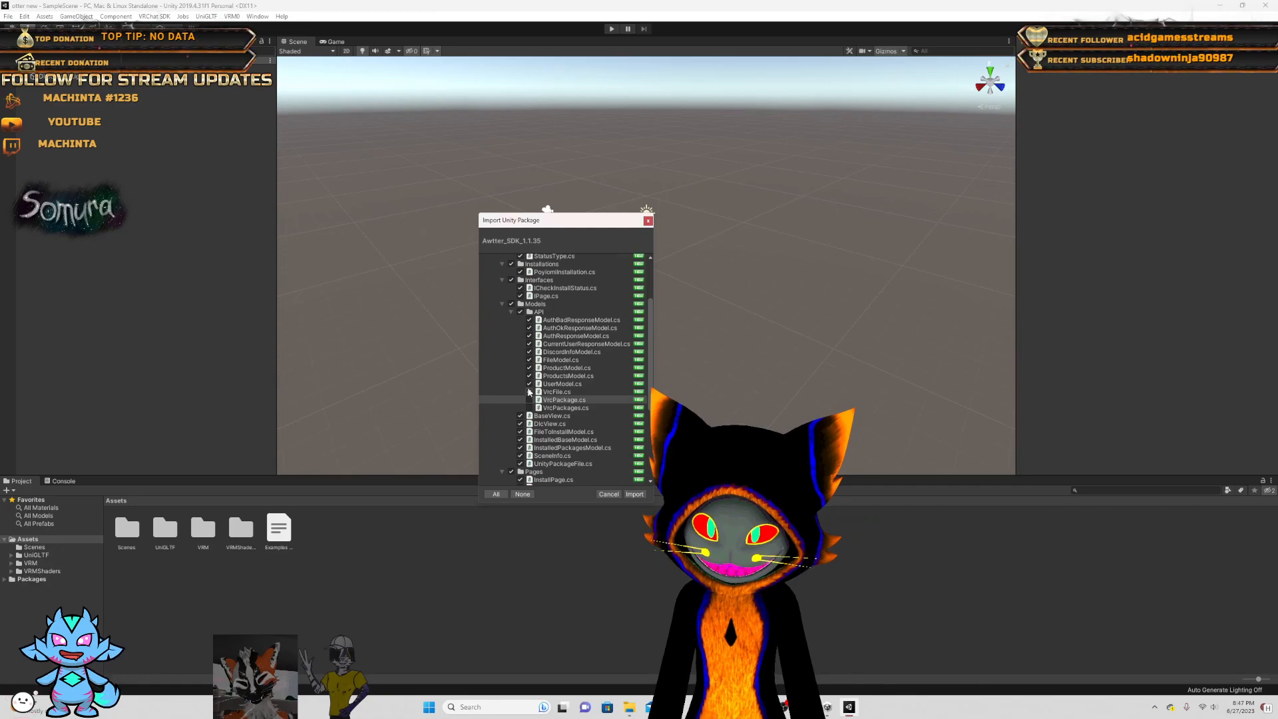
pyautogui.click(529, 392)
pyautogui.scroll(3, 527, 398)
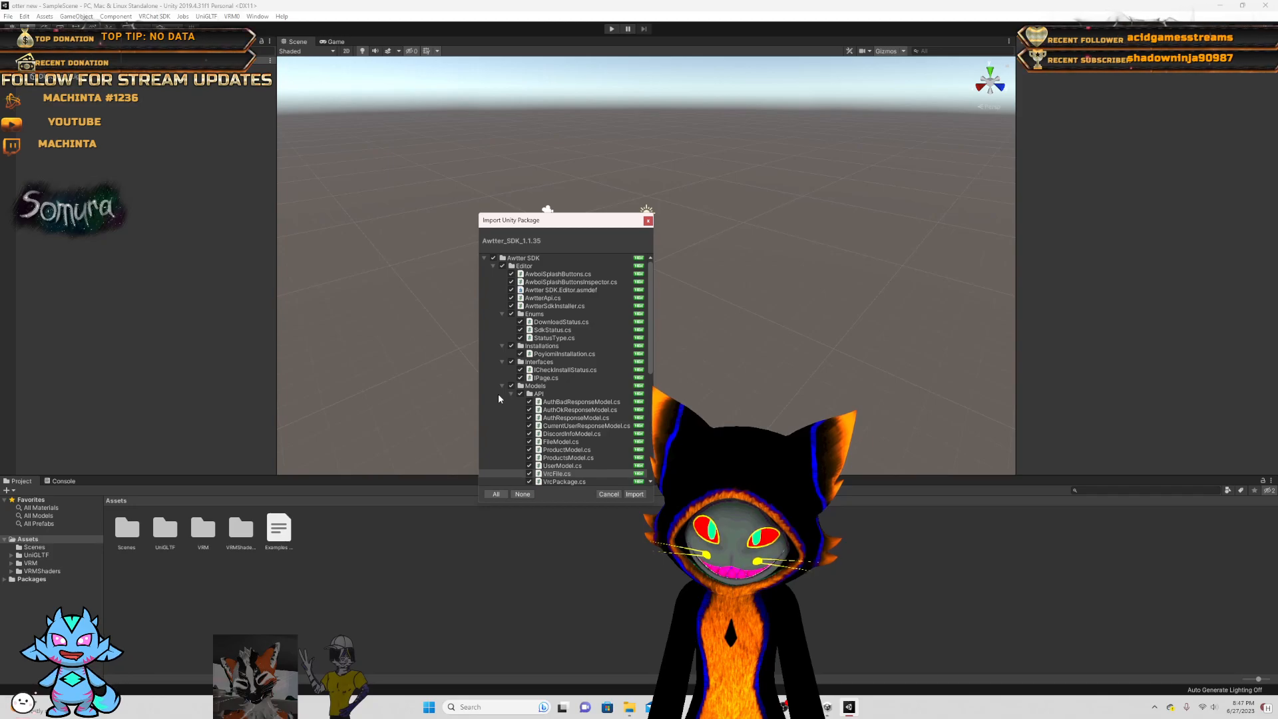
pyautogui.scroll(-8, 493, 406)
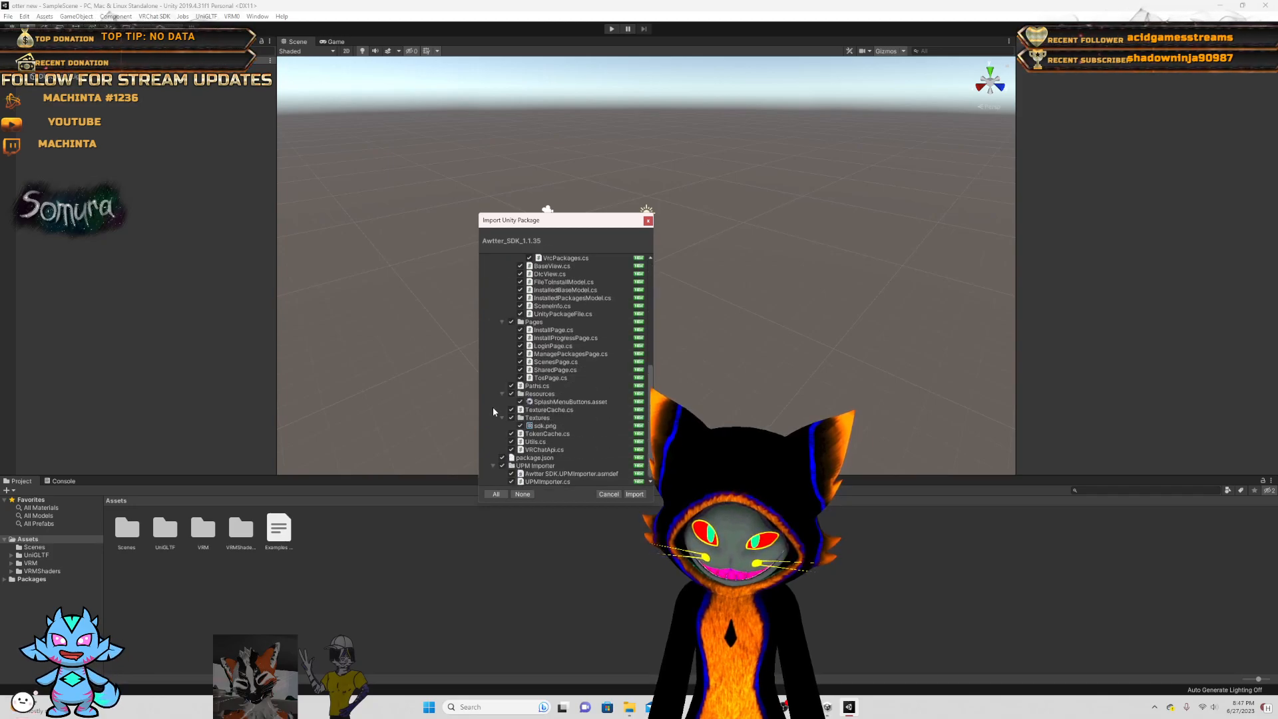
pyautogui.click(608, 495)
# - Import the poi.Toon.7.3.50.To.8.1.163 package from Downloads into the project's Assets with all items included
pyautogui.click(629, 707)
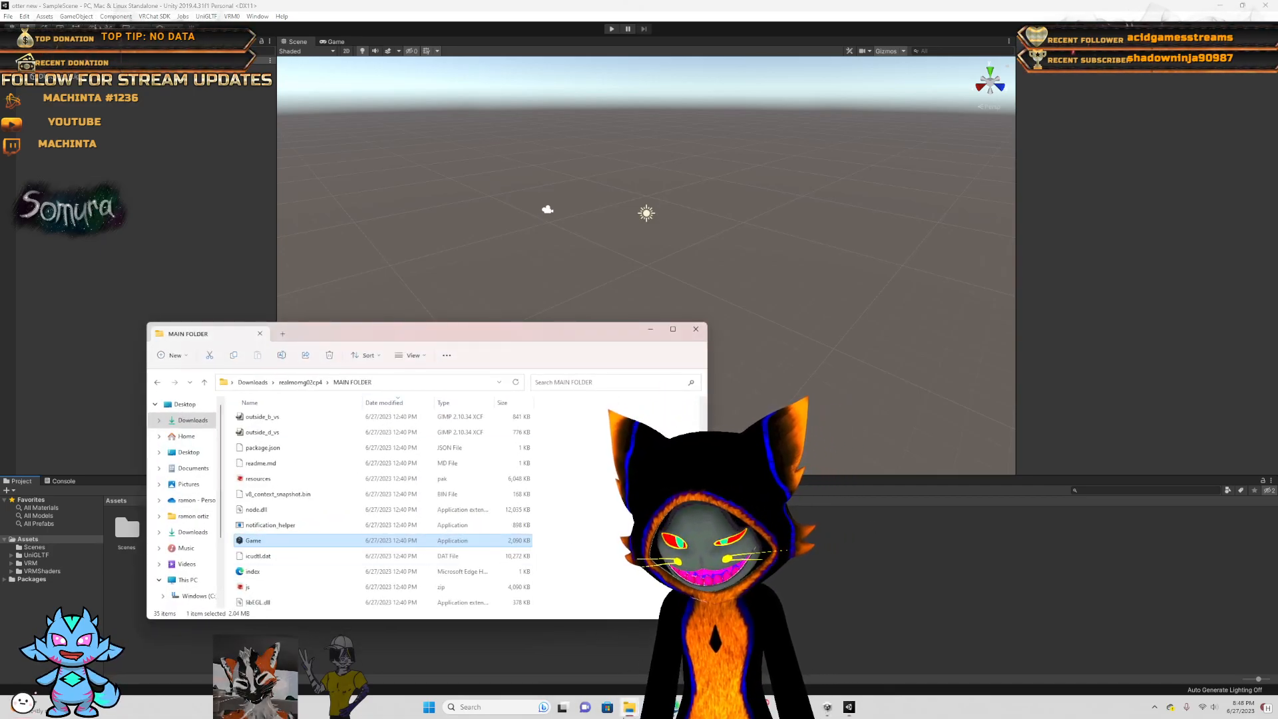
pyautogui.click(630, 707)
pyautogui.click(574, 659)
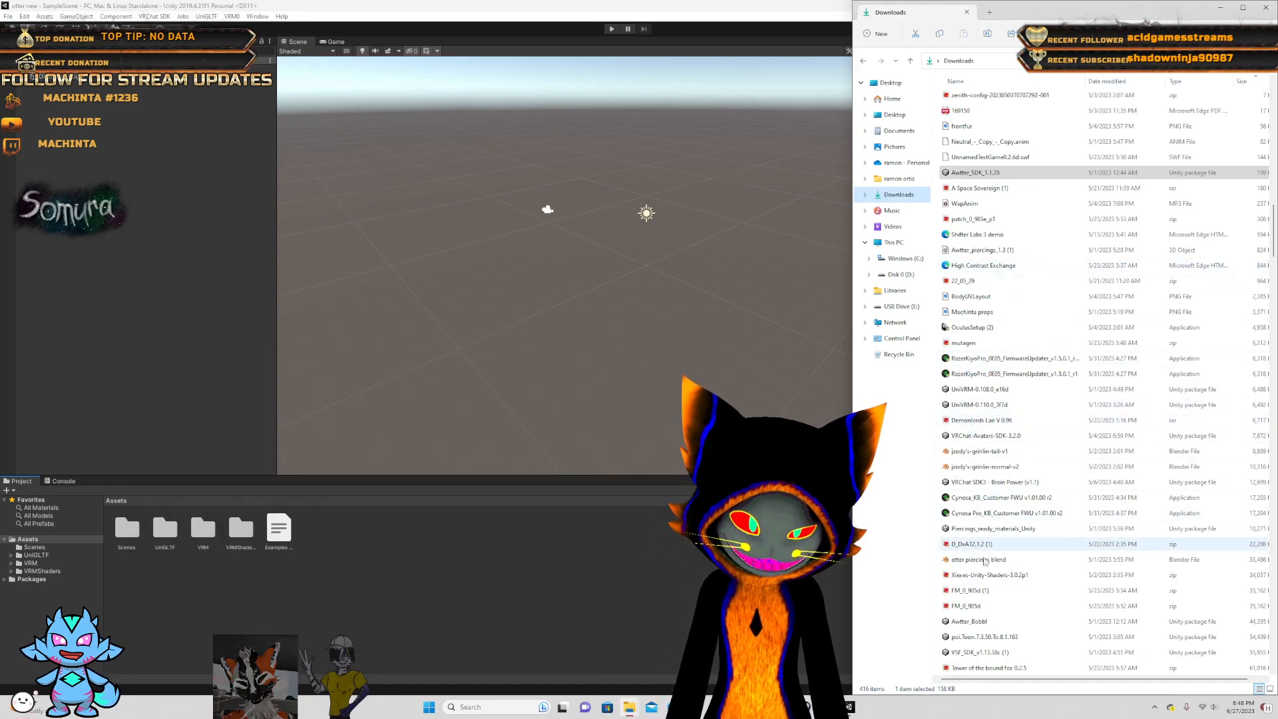
pyautogui.moveTo(982, 636); pyautogui.dragTo(34, 545)
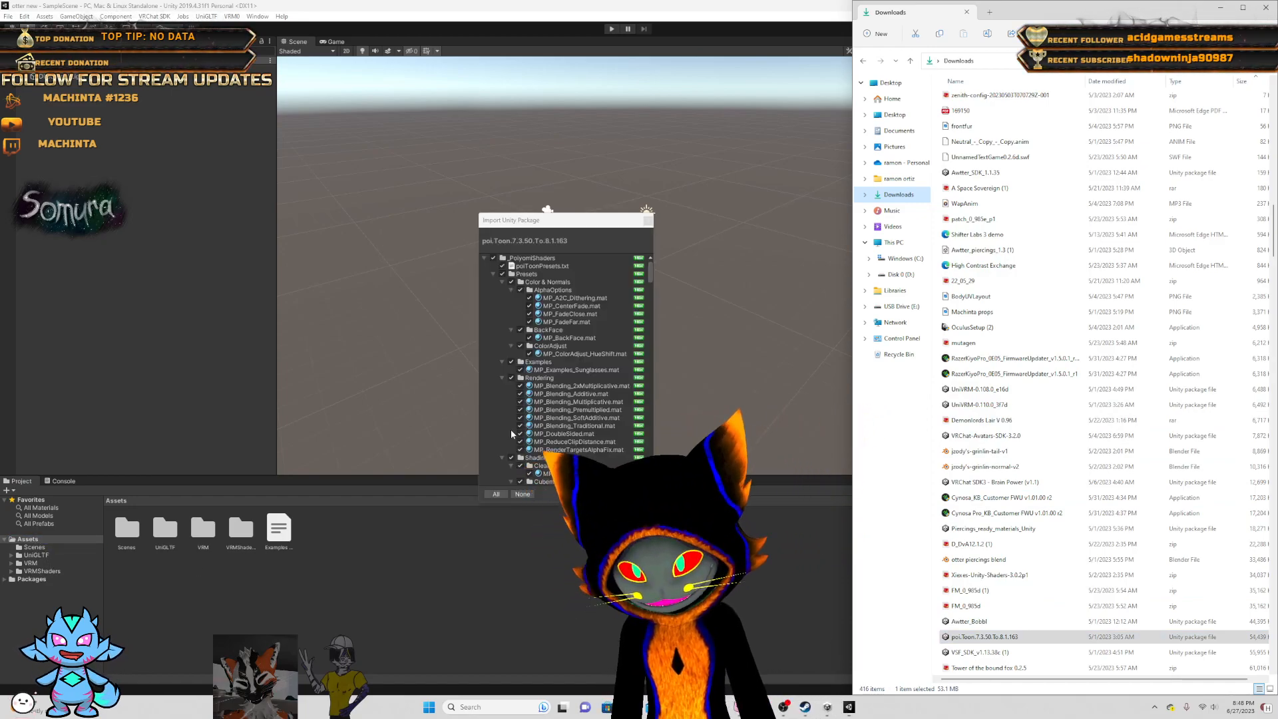
pyautogui.scroll(-15, 546, 365)
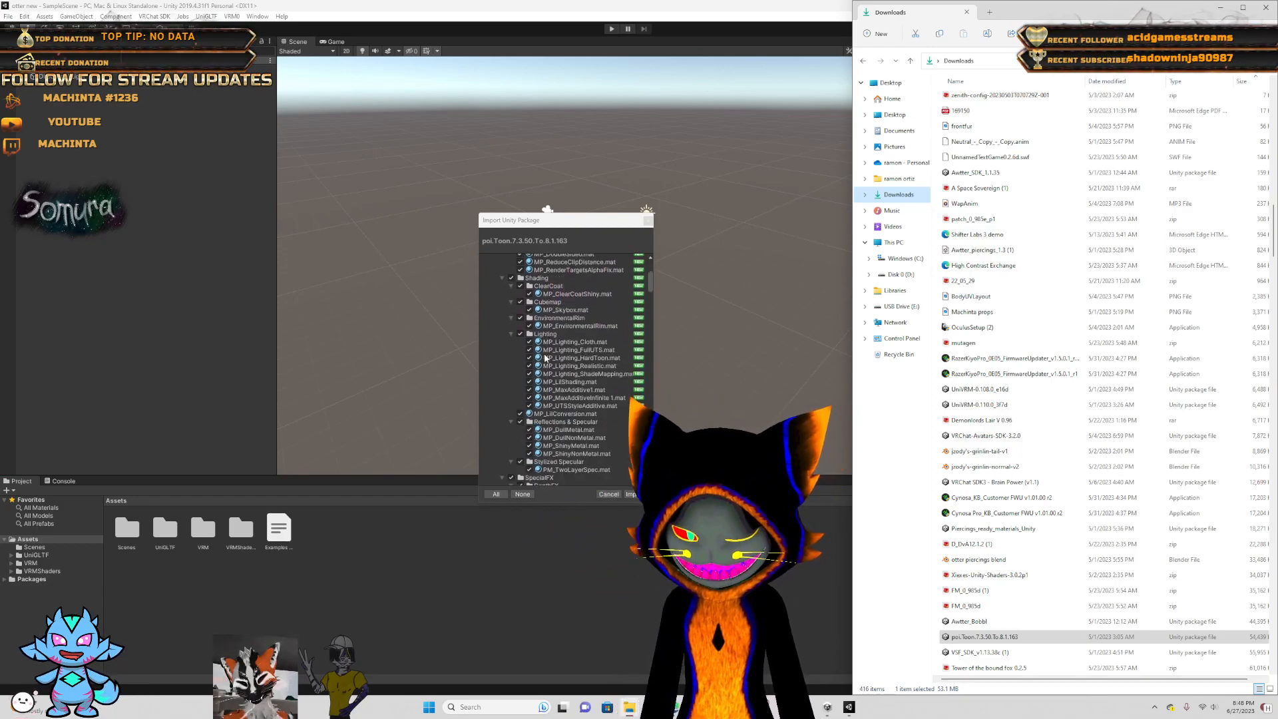
pyautogui.click(631, 494)
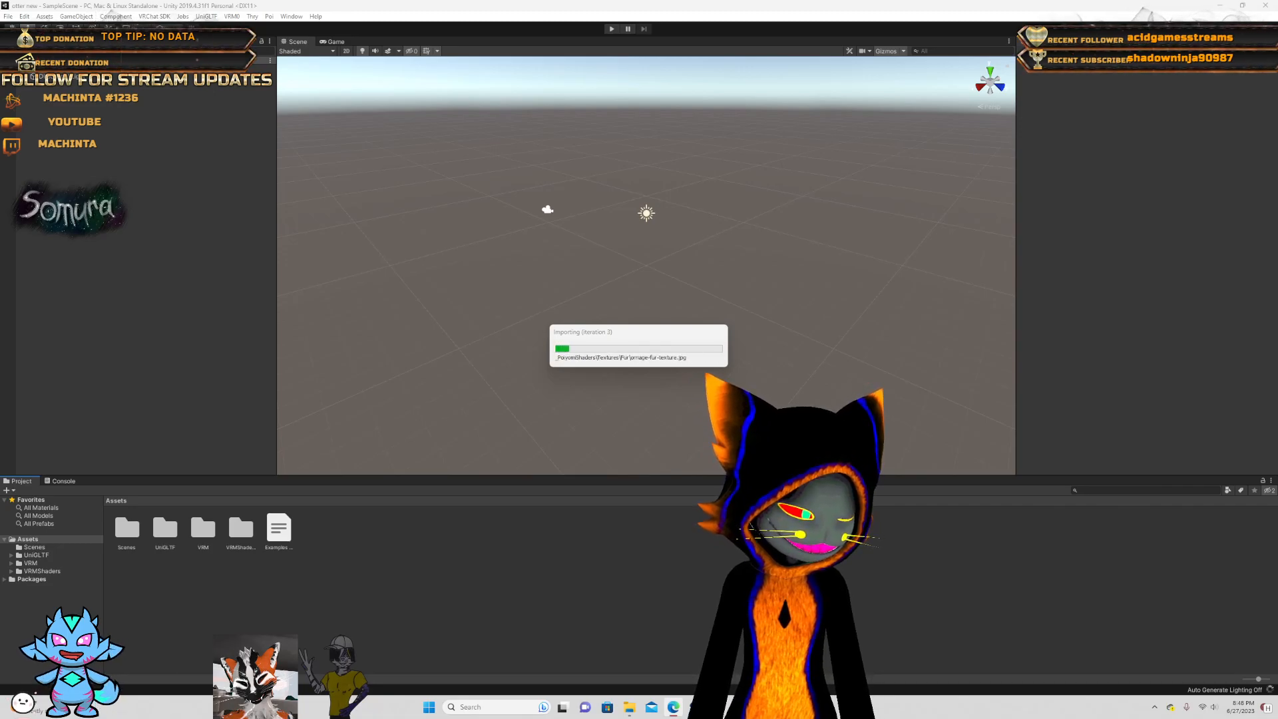
# - Import the Awtter_SDK_1.1.35 package from Downloads into the project's Assets with all items included
pyautogui.hotkey('alt', 'Tab')
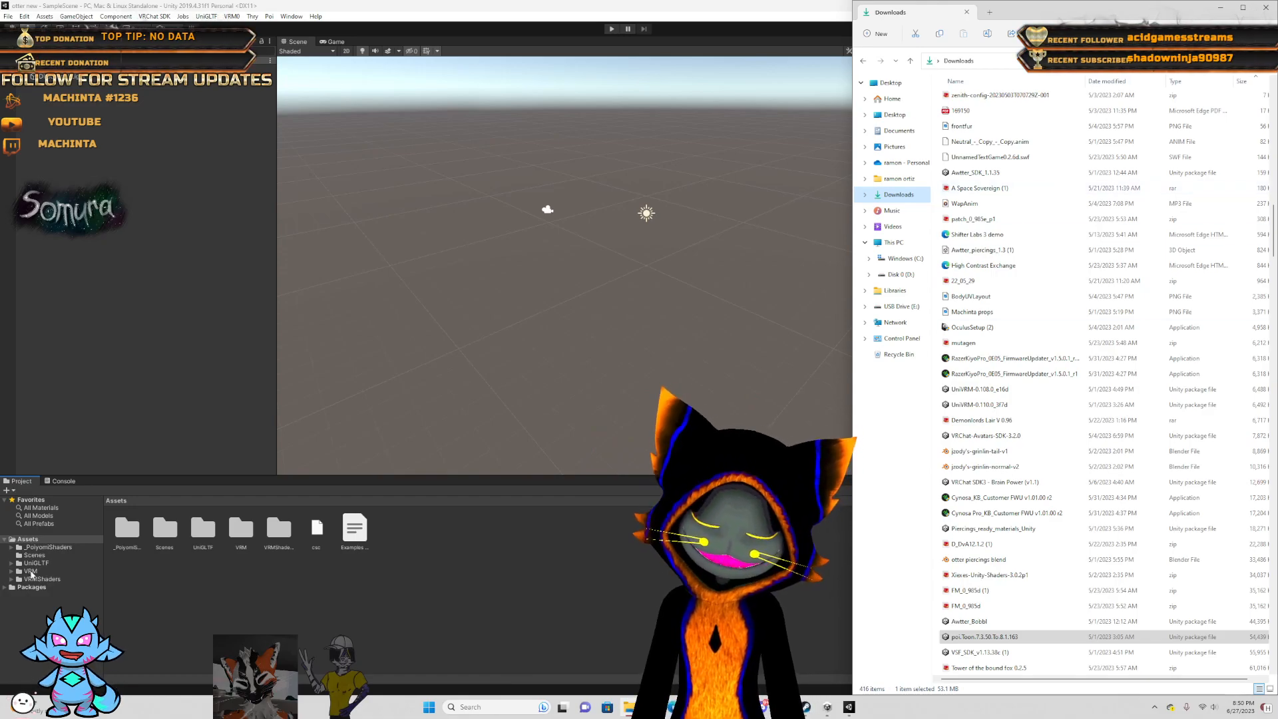
pyautogui.click(992, 173)
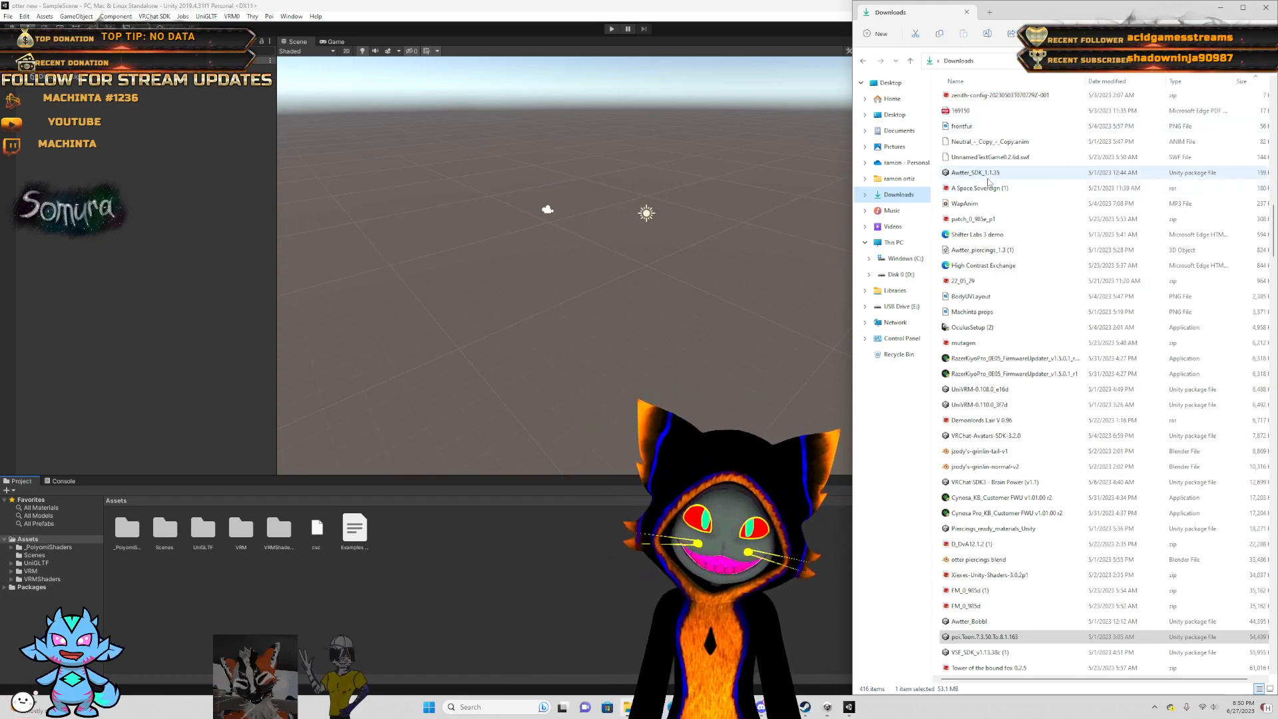
pyautogui.moveTo(994, 175); pyautogui.dragTo(45, 543)
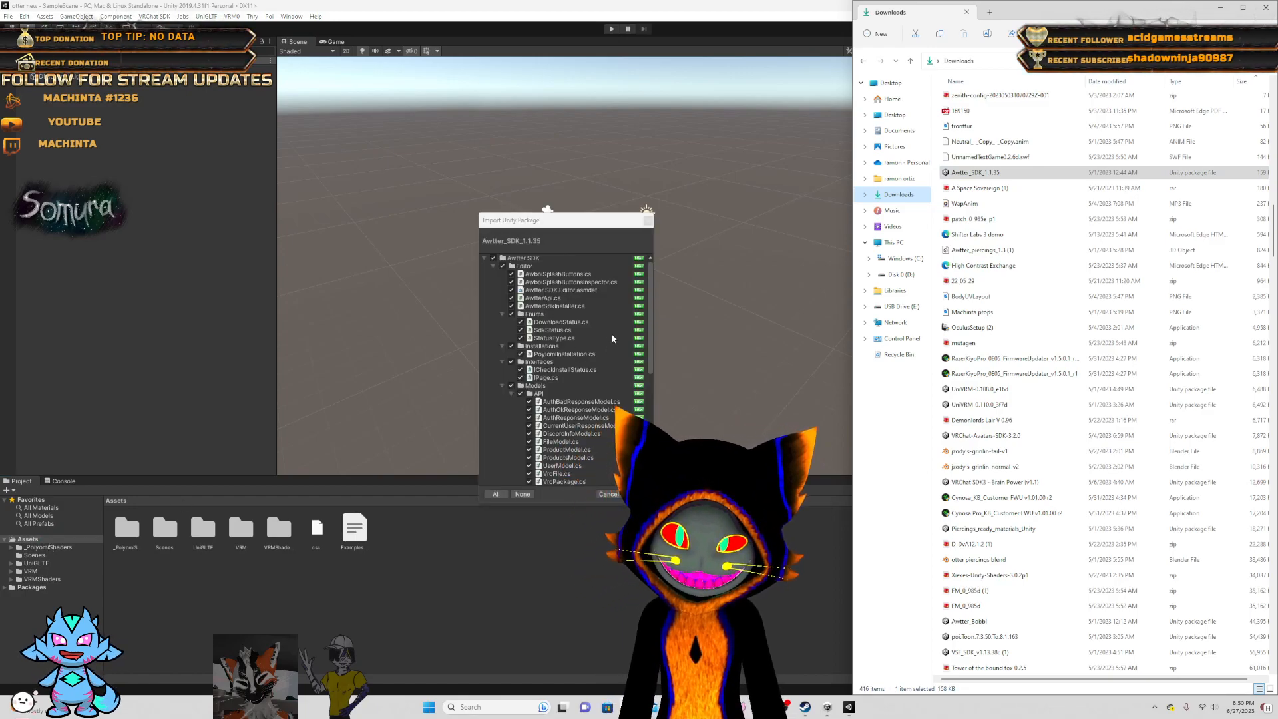
pyautogui.scroll(-5, 609, 338)
pyautogui.scroll(-2, 607, 353)
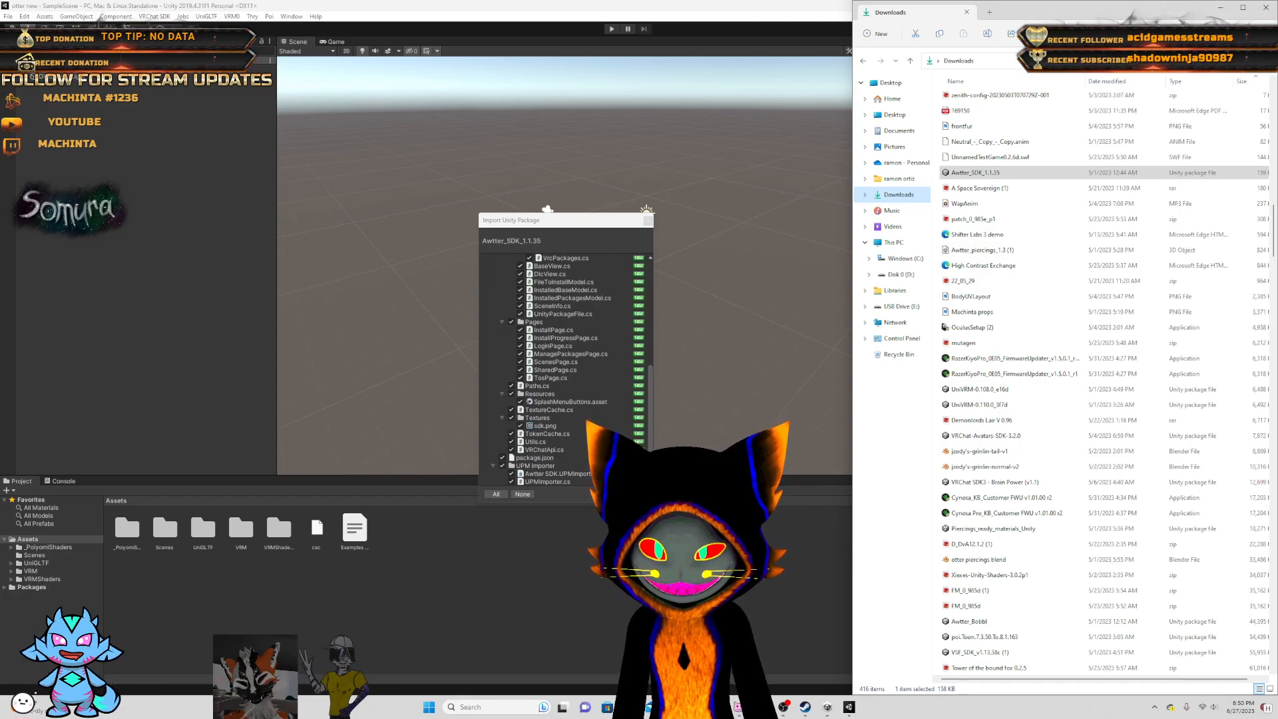
pyautogui.click(632, 494)
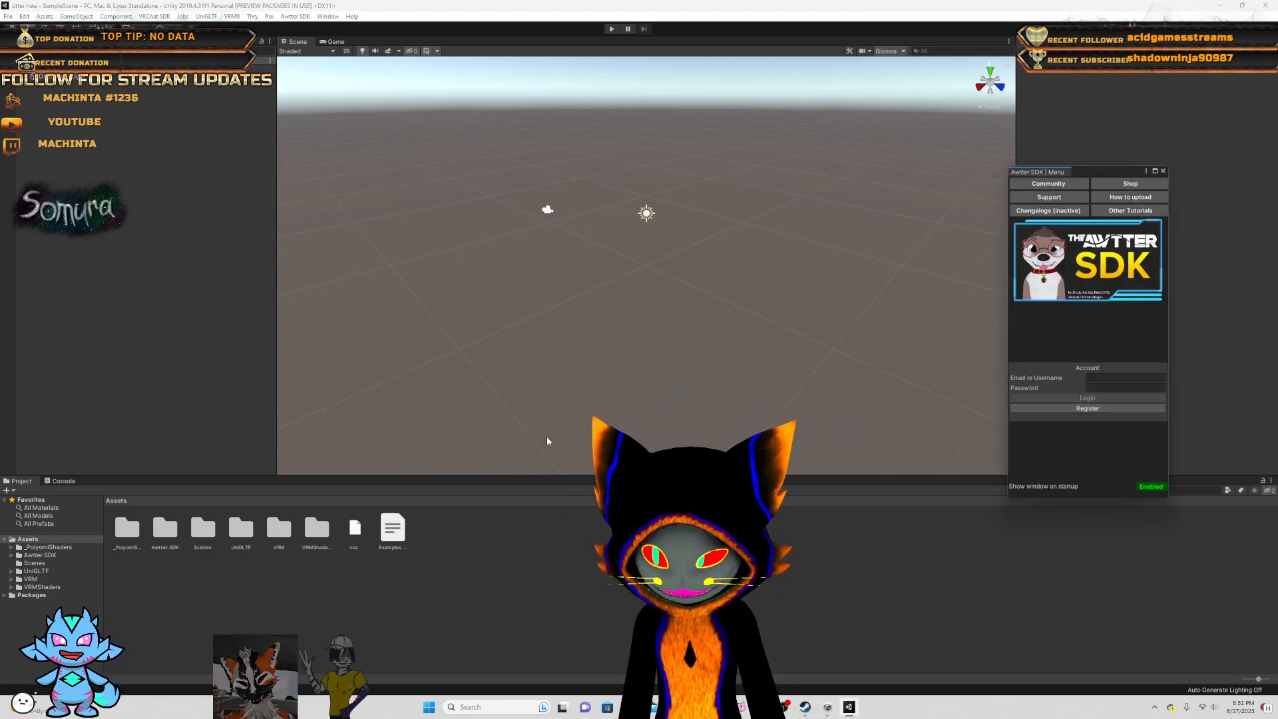
# - Dock the Awtter SDK menu beside the Scene view and run its installer for the BETA - Awtter base
pyautogui.moveTo(1021, 172)
pyautogui.mouseDown()
pyautogui.moveTo(1062, 110)
pyautogui.moveTo(1061, 140)
pyautogui.mouseUp()
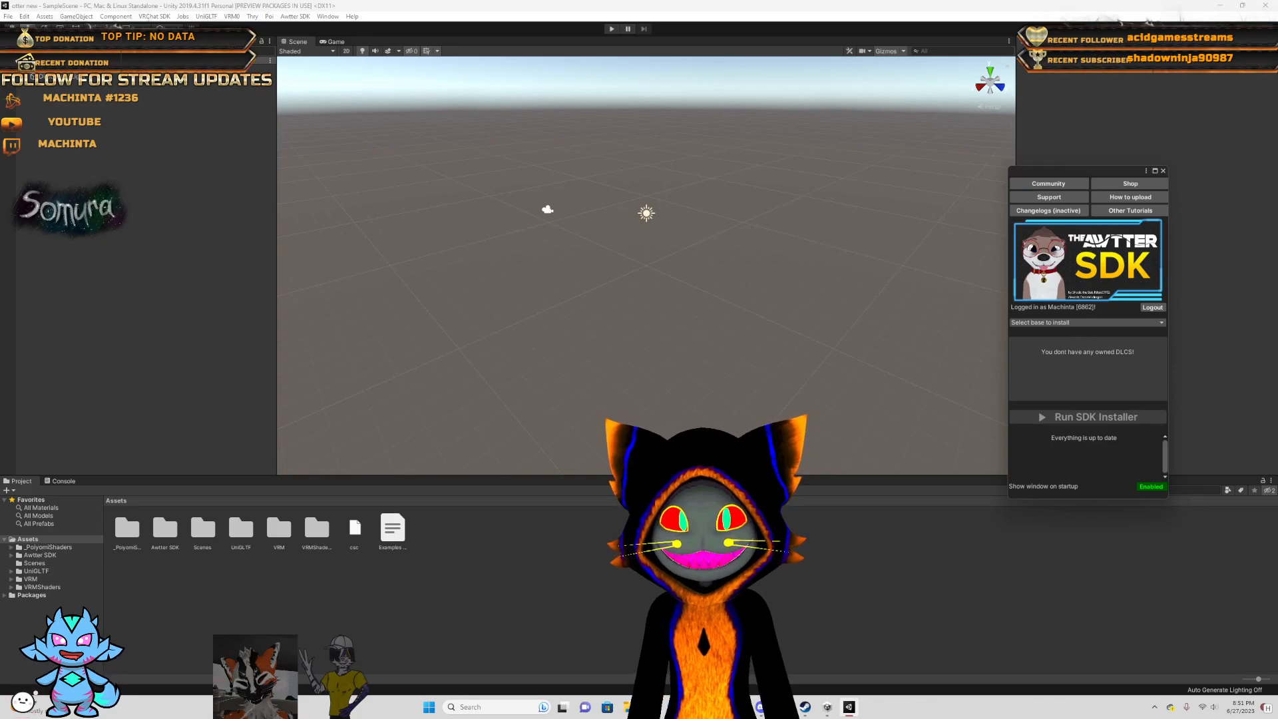
pyautogui.moveTo(1064, 44); pyautogui.dragTo(1064, 43)
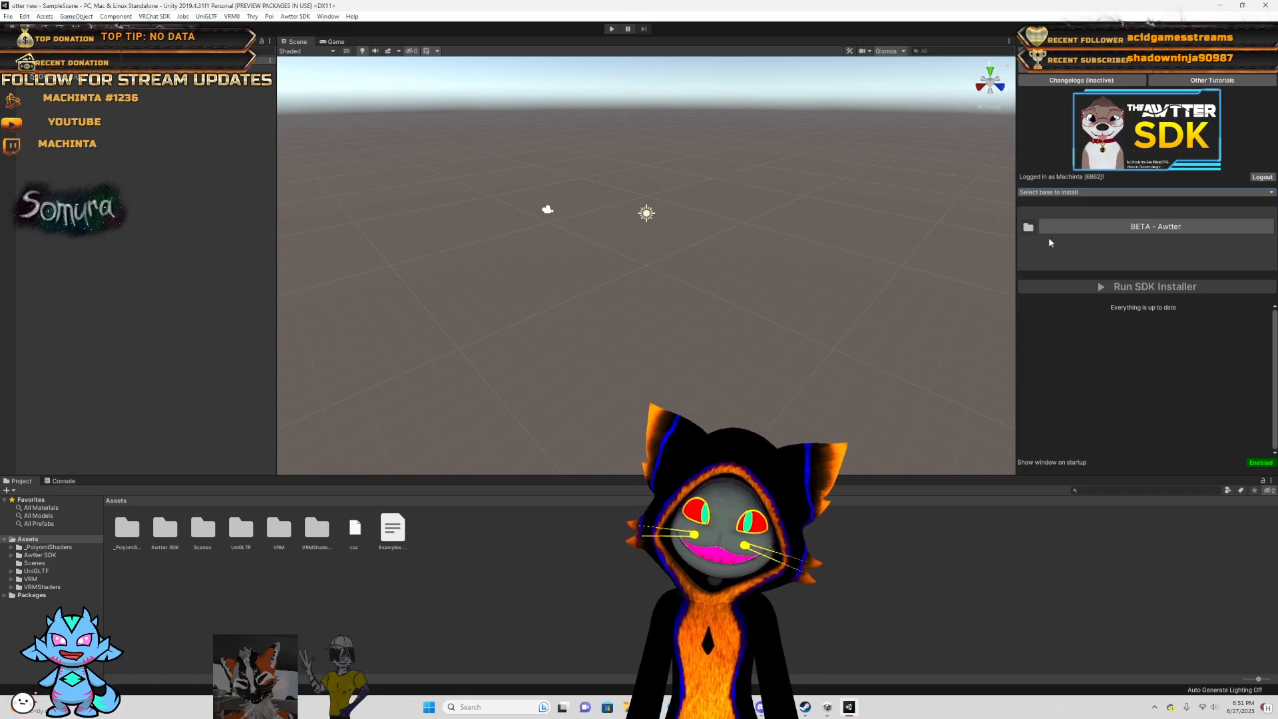
pyautogui.click(1133, 229)
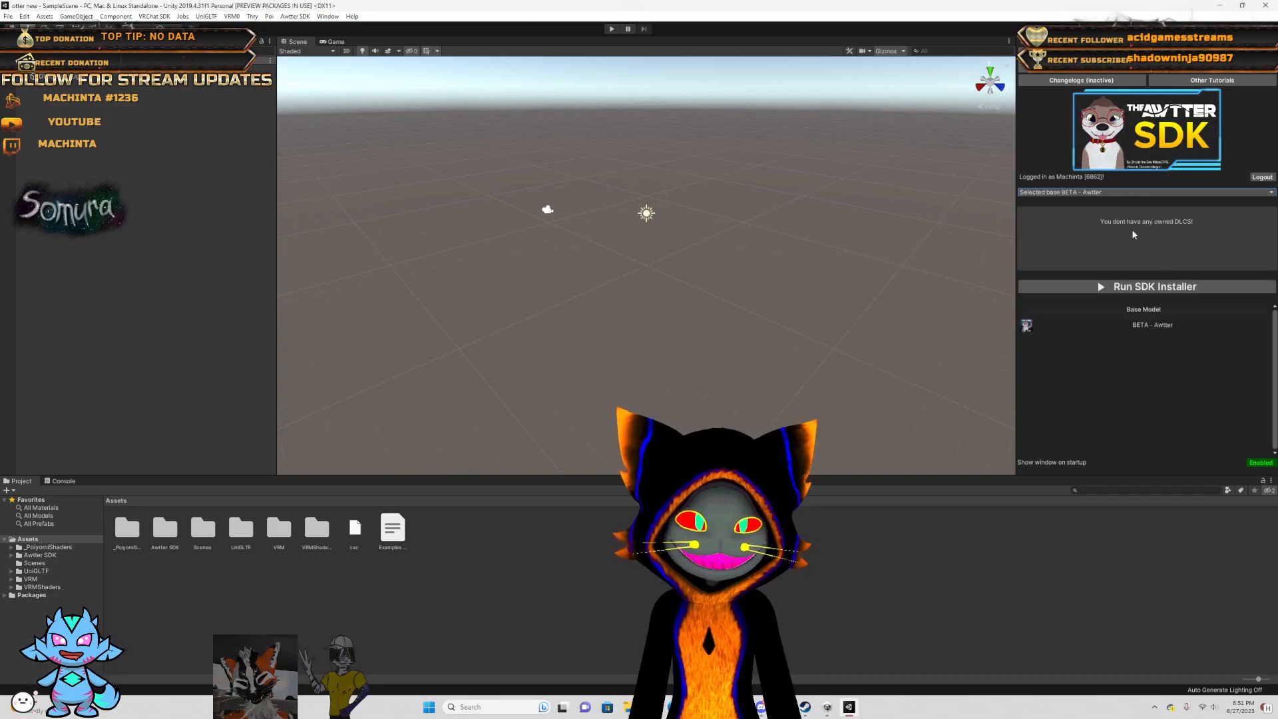
pyautogui.click(1112, 287)
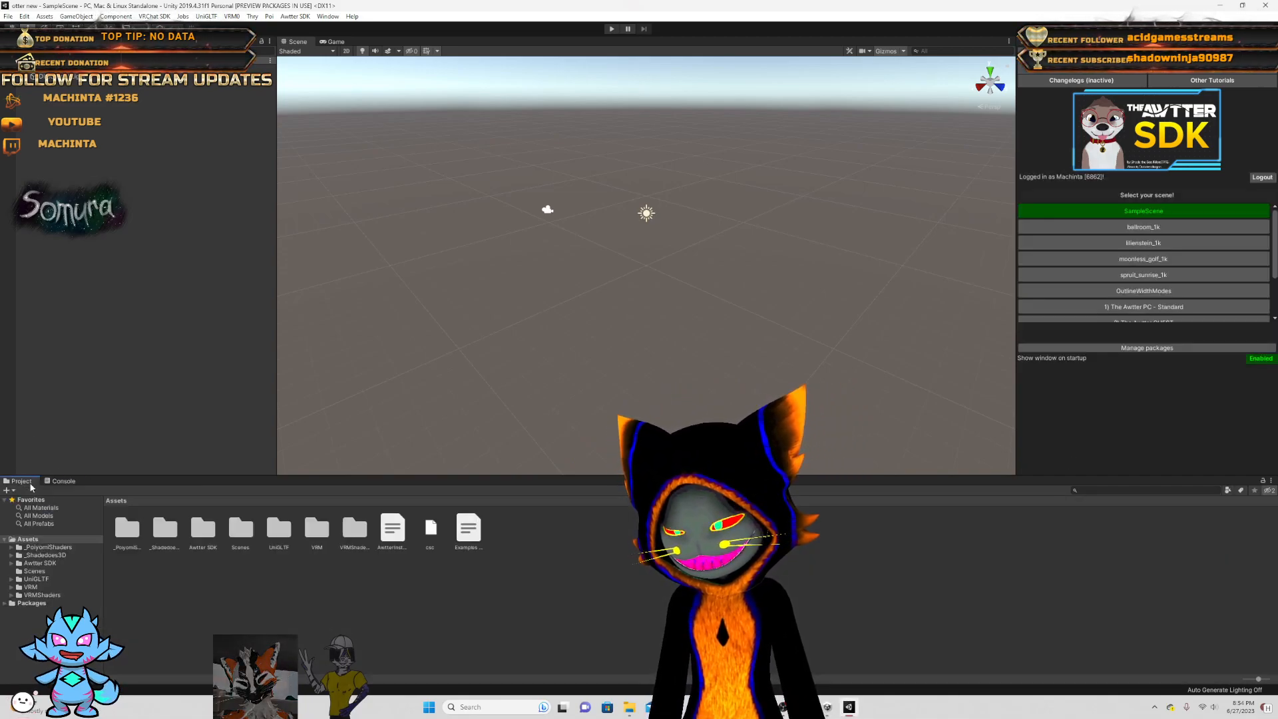
# - Look through the Awtter SDK scene list and check the Console for errors after the installation
pyautogui.scroll(-5, 1108, 243)
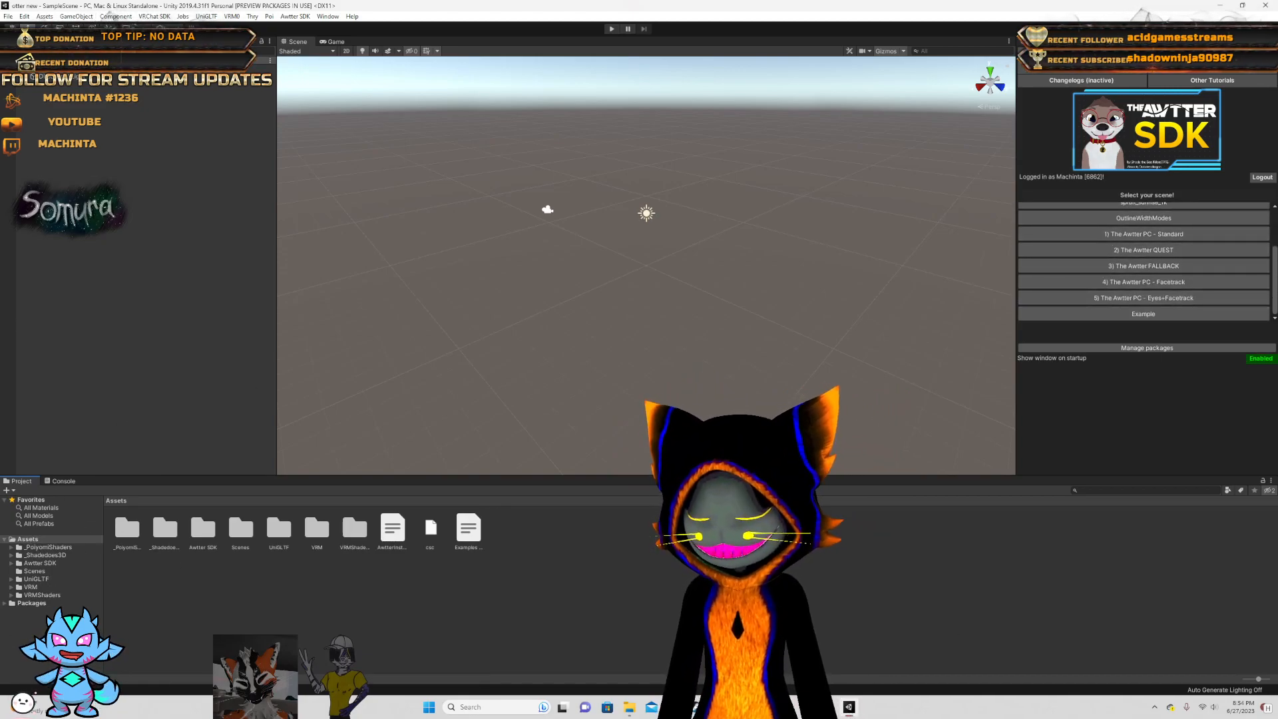
pyautogui.click(61, 482)
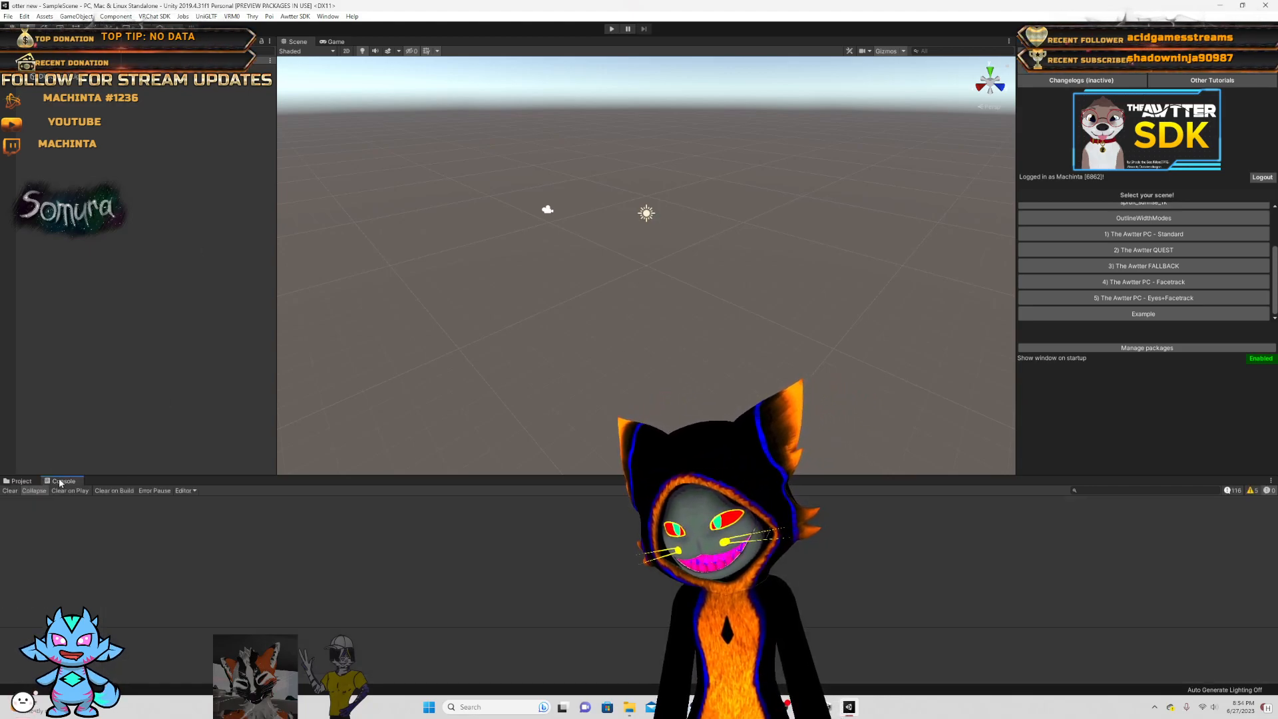
pyautogui.click(14, 482)
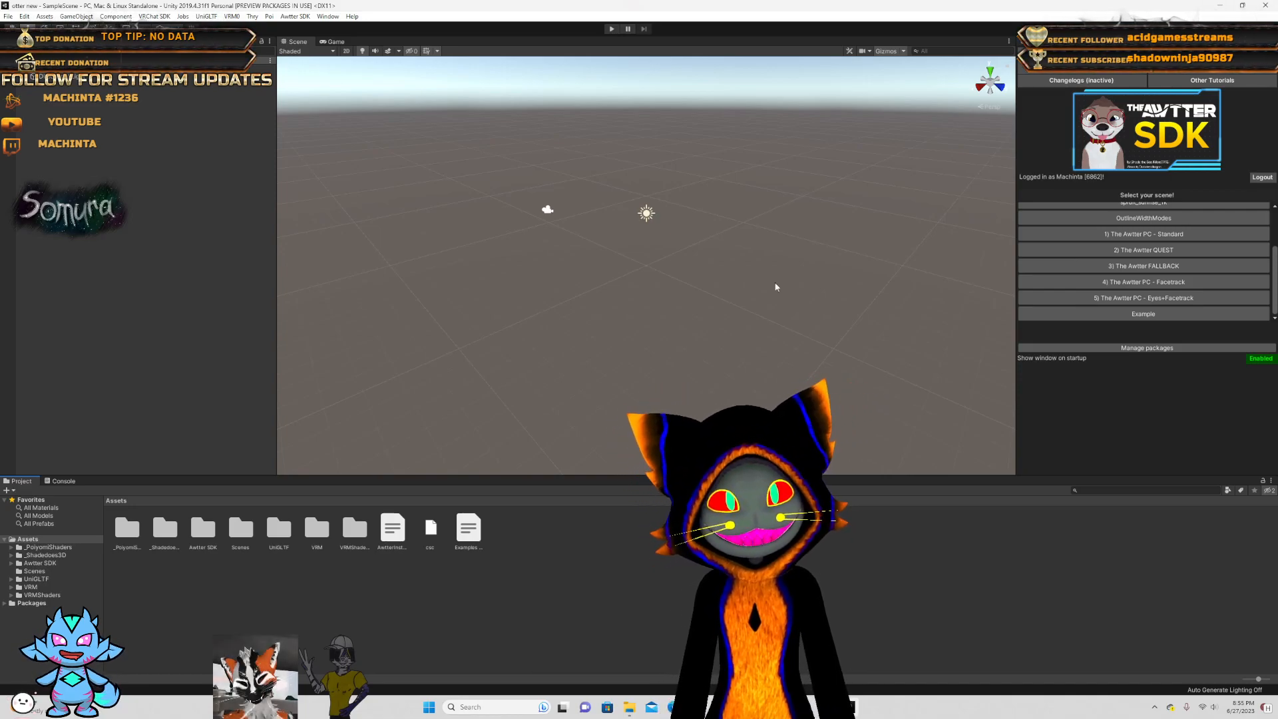
# - Open the moonless_golf_1k scene from the Awtter SDK scene list
pyautogui.scroll(3, 1172, 248)
pyautogui.scroll(1, 1172, 246)
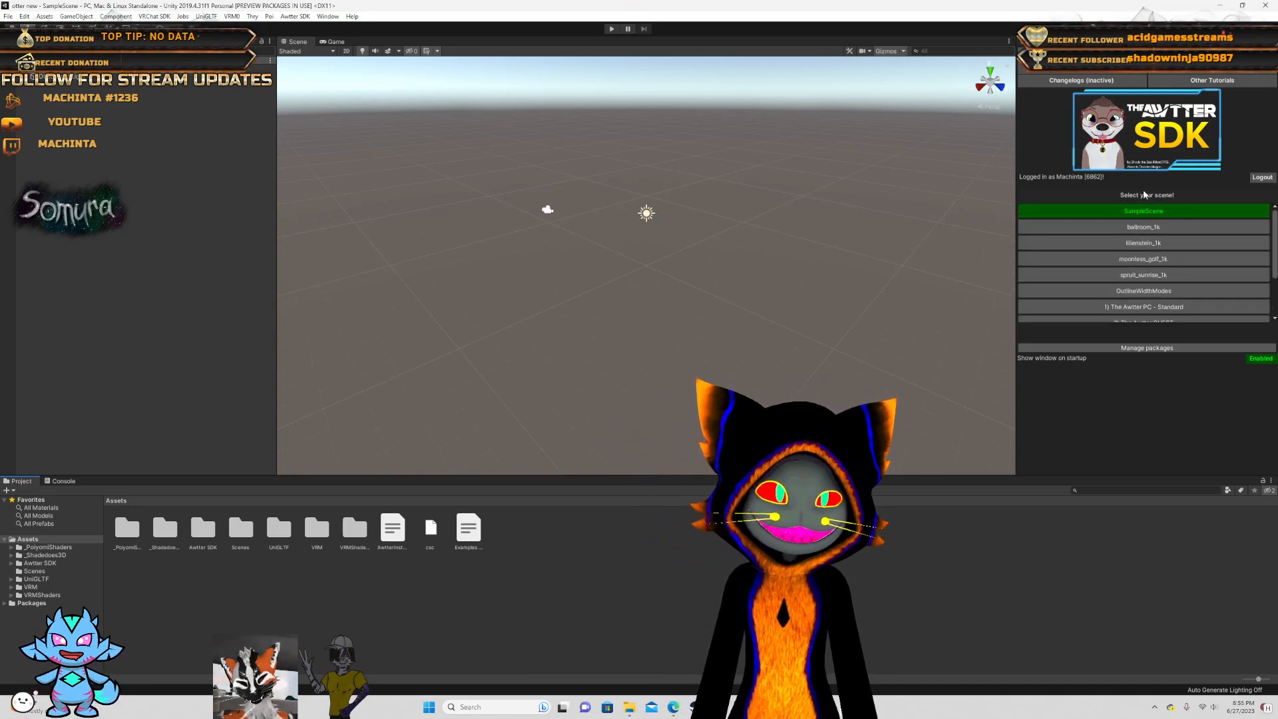
pyautogui.scroll(-1, 1141, 251)
pyautogui.scroll(1, 1139, 243)
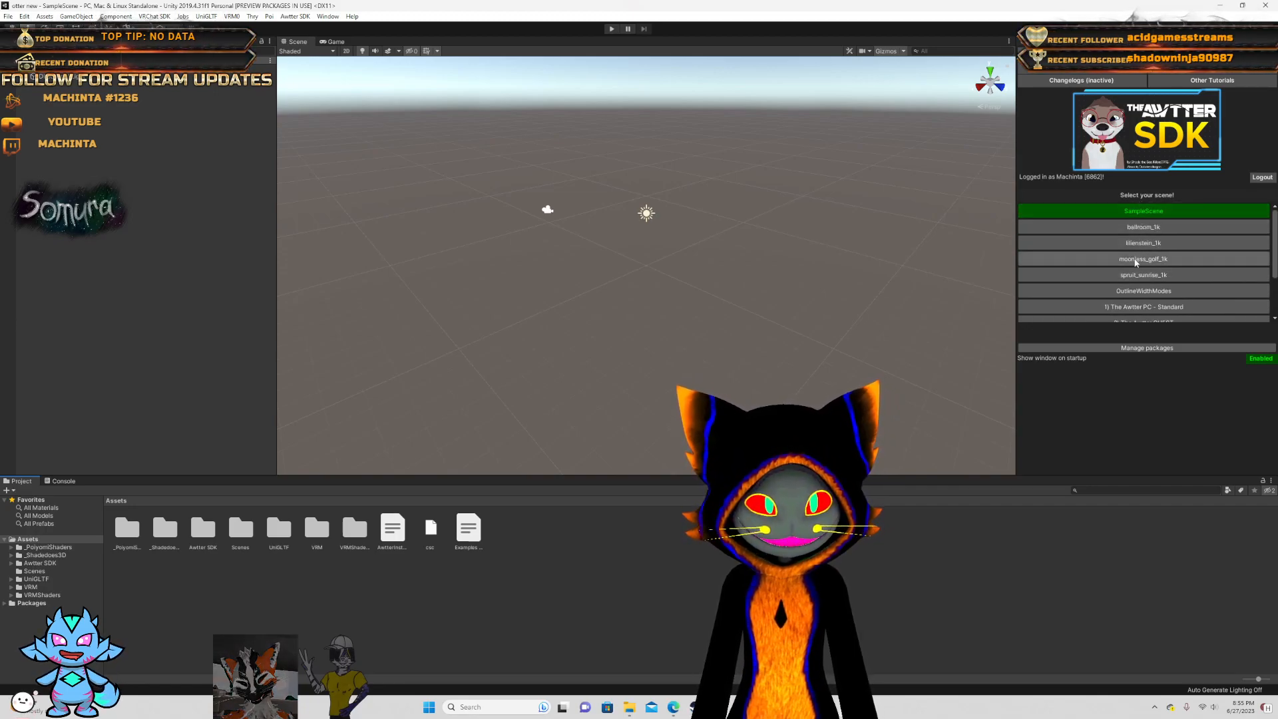
pyautogui.click(1135, 260)
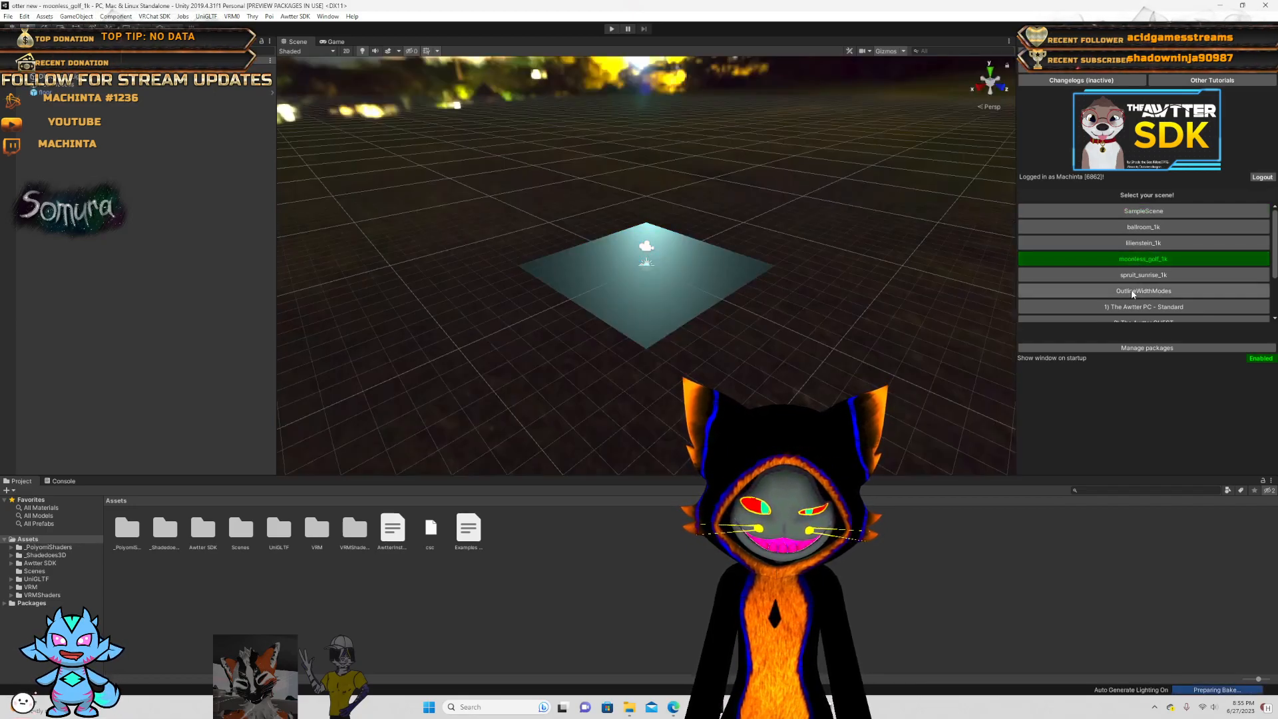
# - Open the scene 1) The Awtter PC - Standard and select the otter model in the Scene view
pyautogui.scroll(-3, 1132, 289)
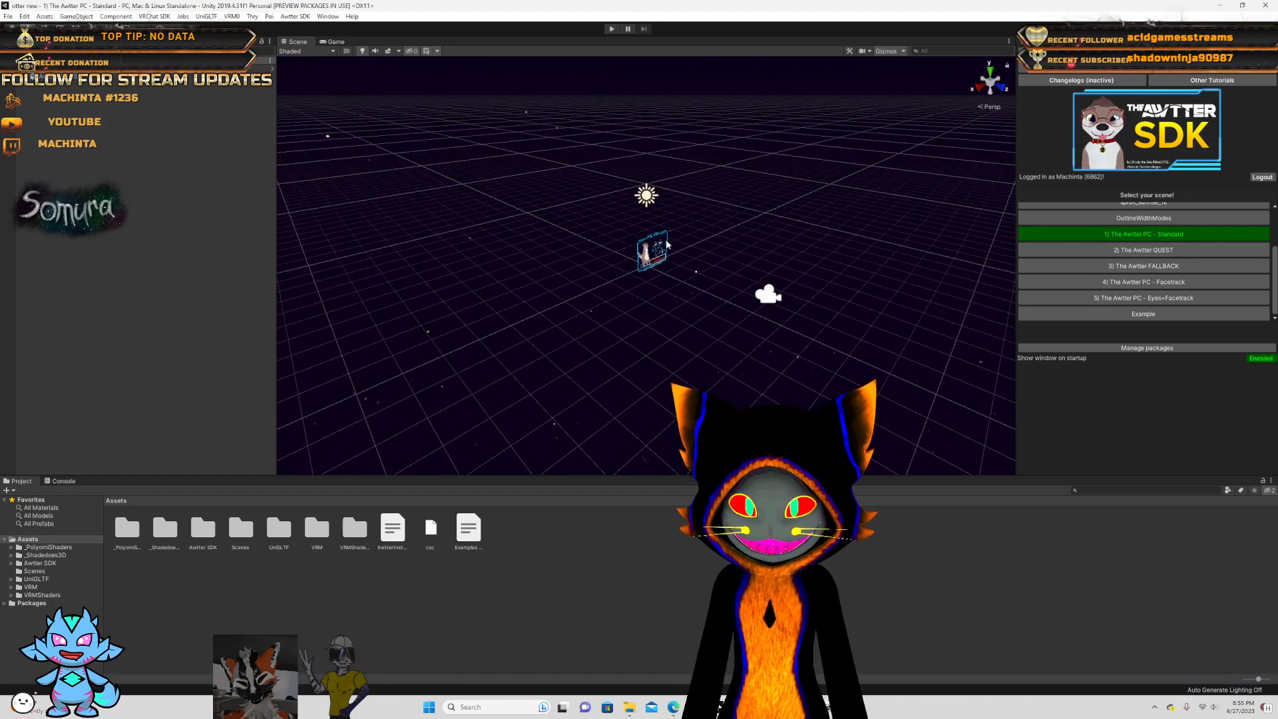
pyautogui.moveTo(667, 244); pyautogui.dragTo(515, 269, button='right')
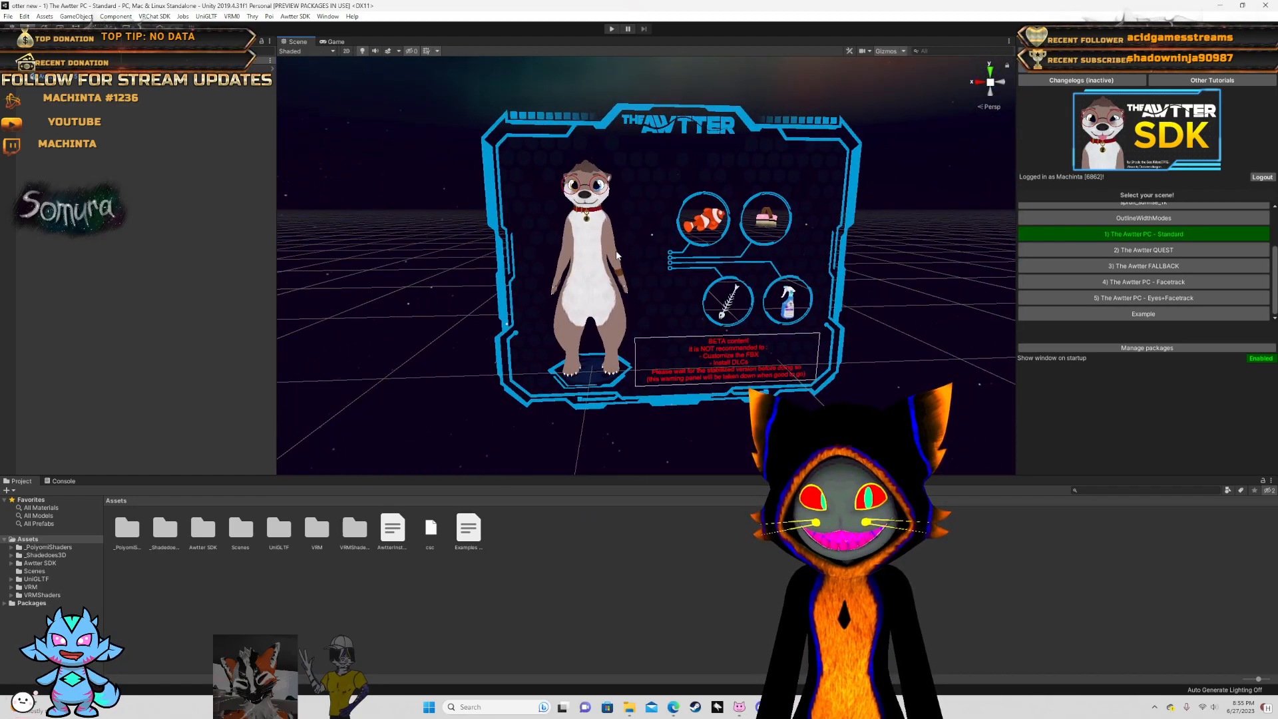
pyautogui.click(571, 277)
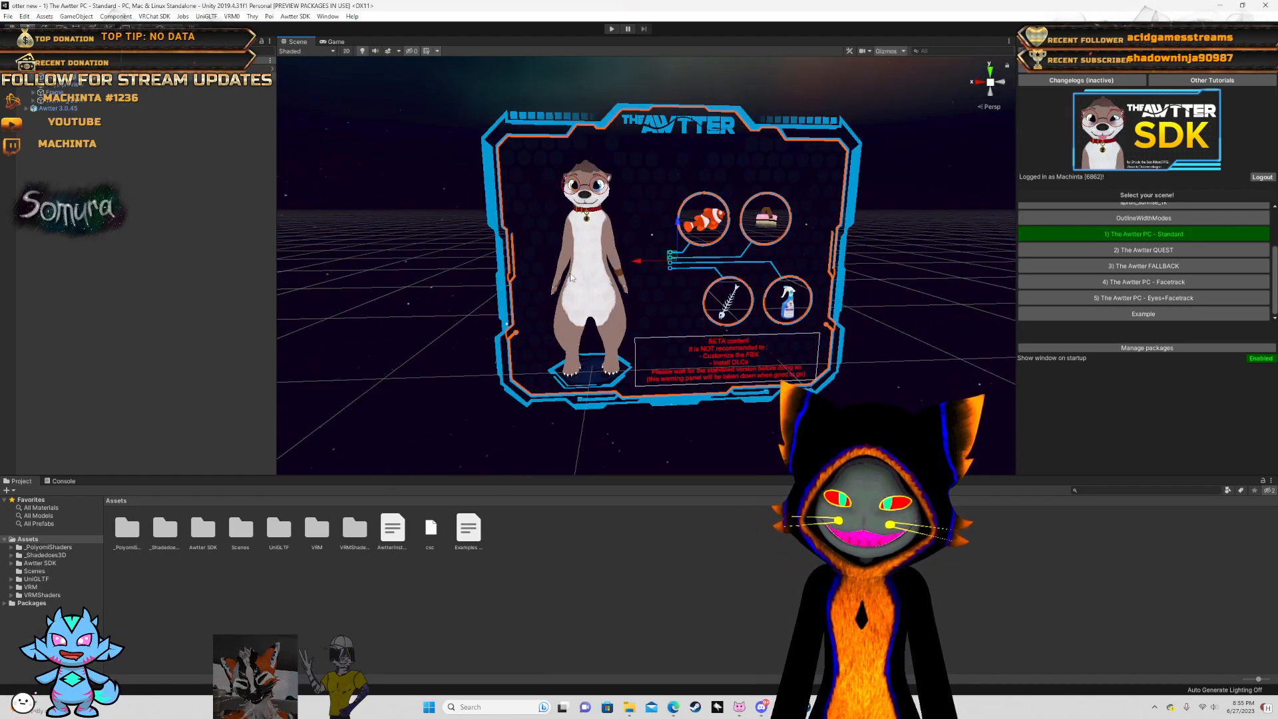
pyautogui.click(578, 277)
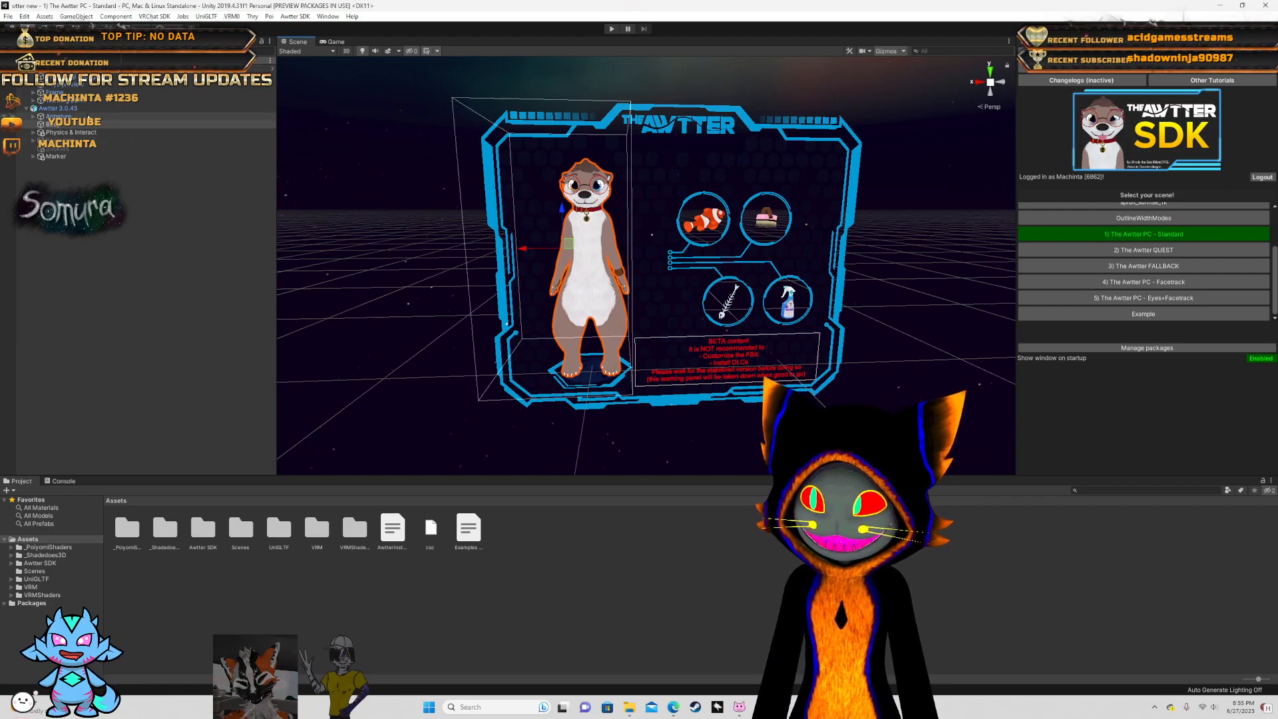
# - Examine the Animator, Pipeline Manager and VRC Avatar Descriptor components of the Awtter 3.0.45 object in the Inspector
pyautogui.click(89, 116)
pyautogui.click(75, 110)
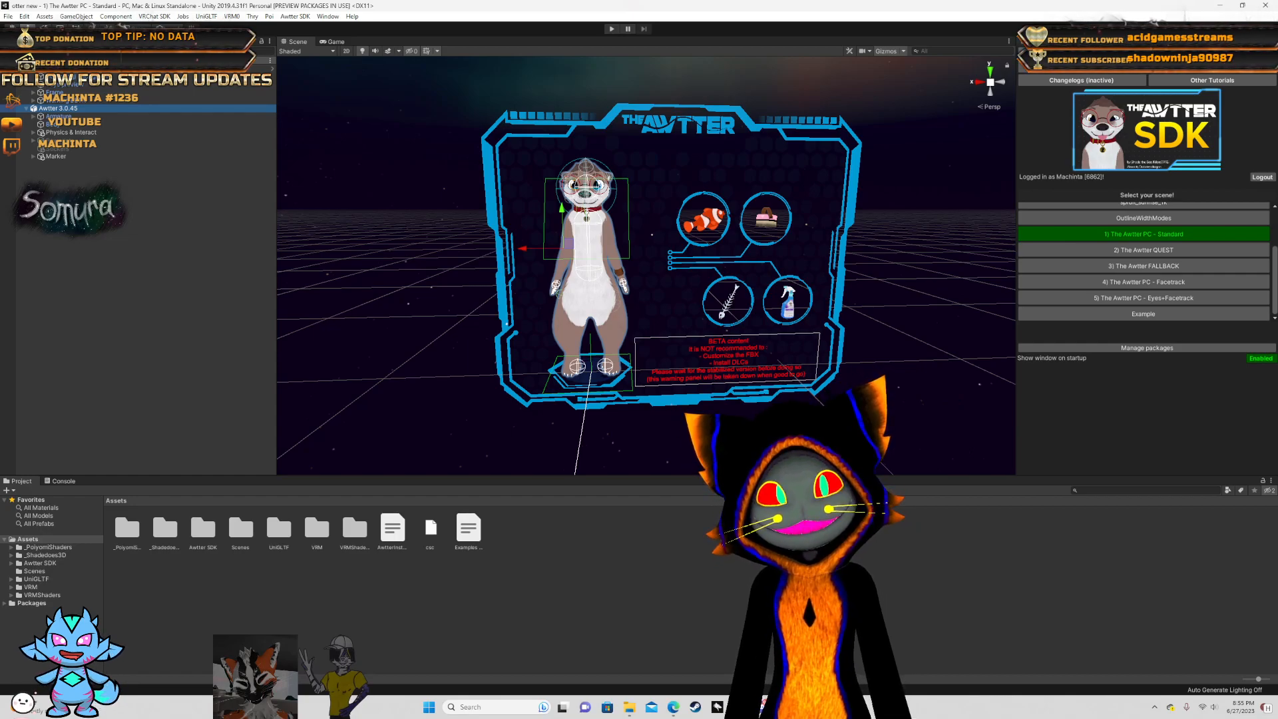
pyautogui.click(1039, 41)
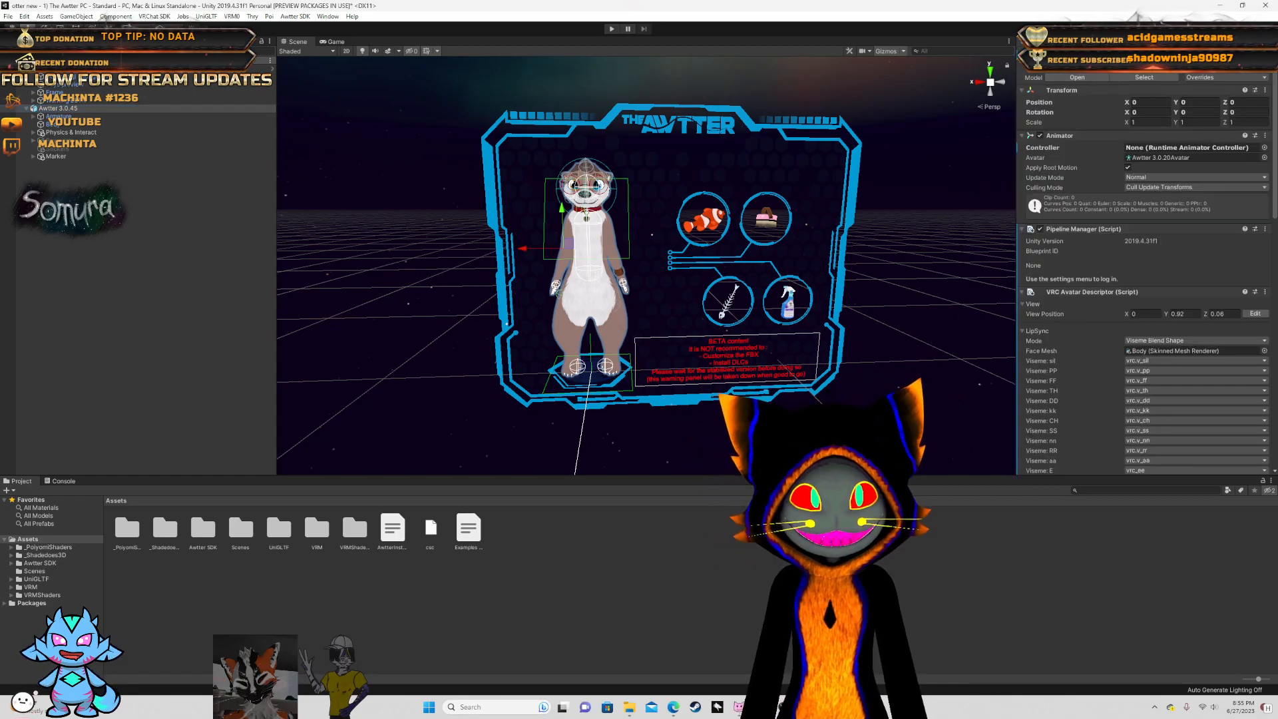
pyautogui.scroll(-13, 1104, 161)
pyautogui.scroll(13, 1088, 177)
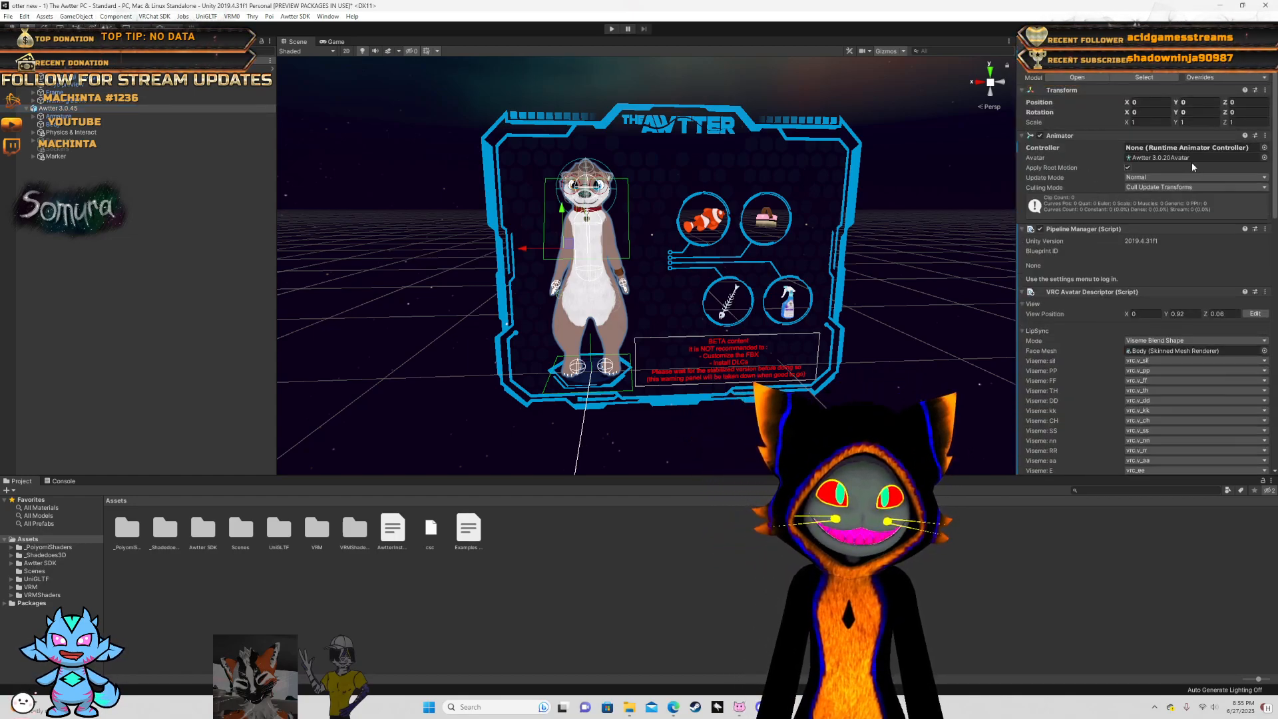
pyautogui.click(1180, 176)
pyautogui.click(1180, 176)
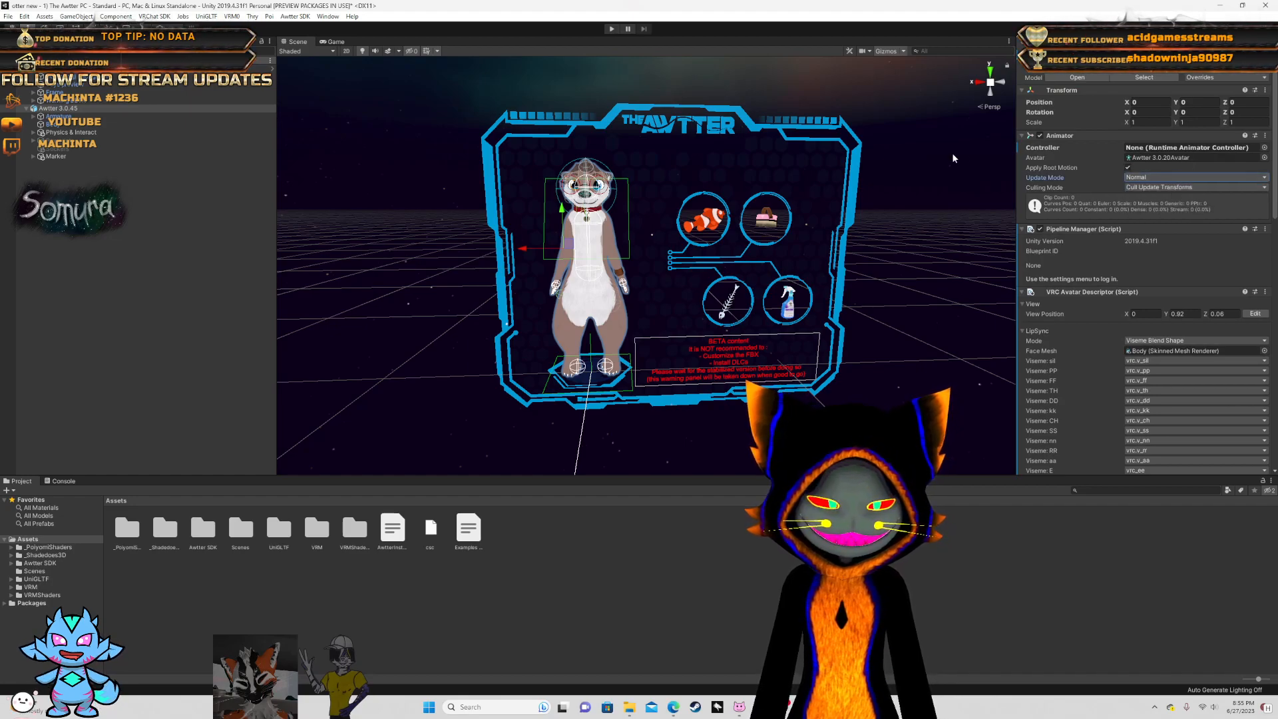
pyautogui.click(1083, 246)
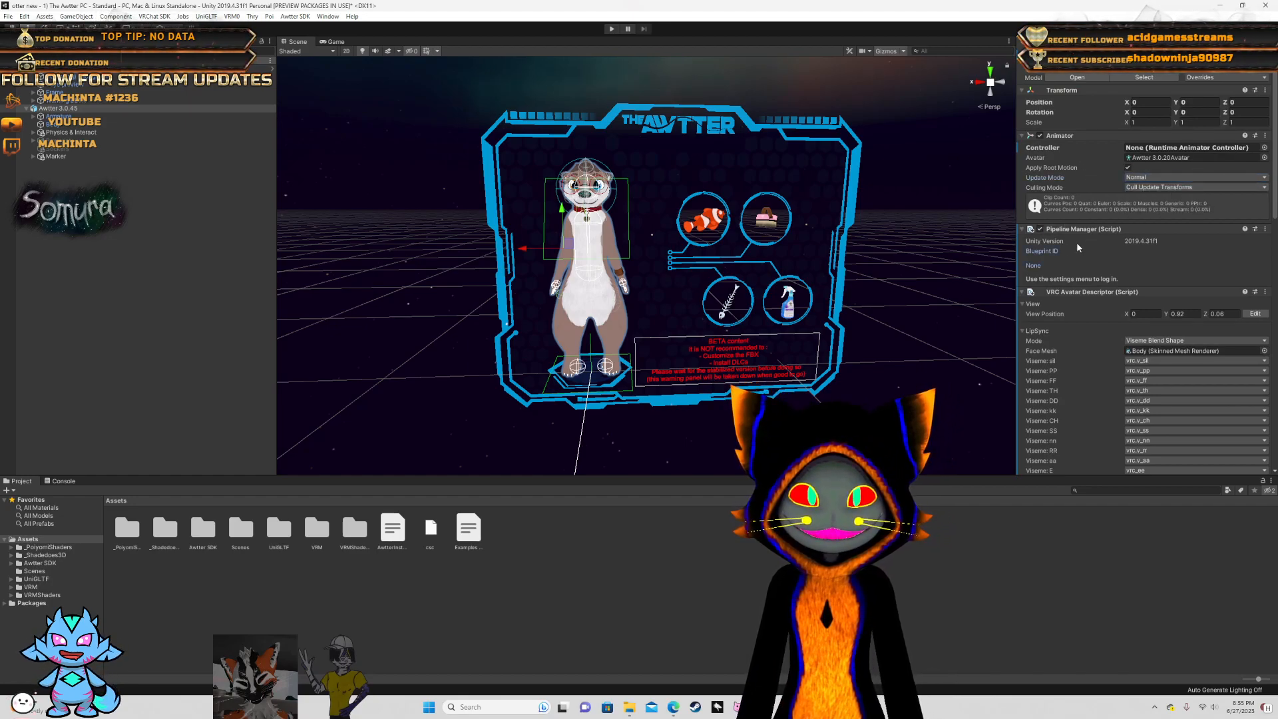
pyautogui.click(971, 225)
# - Select the otter's body mesh in the scene and examine the shader settings of its PC_Props material
pyautogui.click(597, 255)
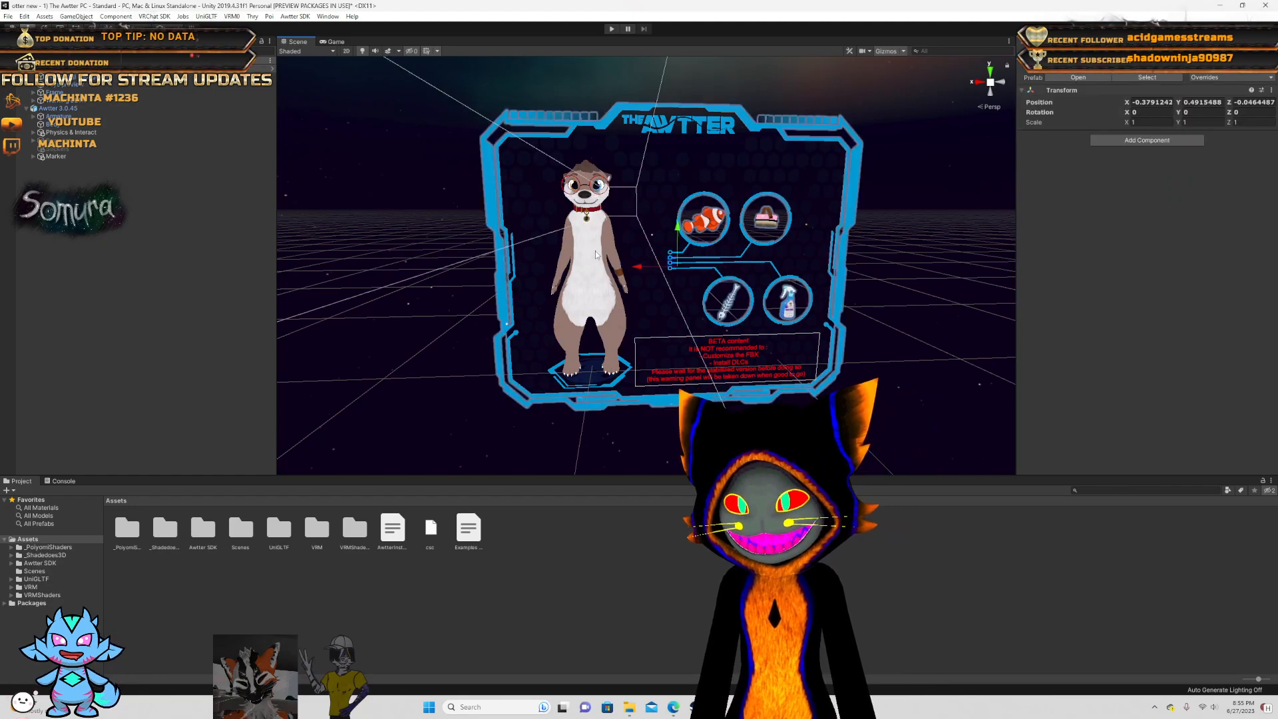
pyautogui.click(593, 247)
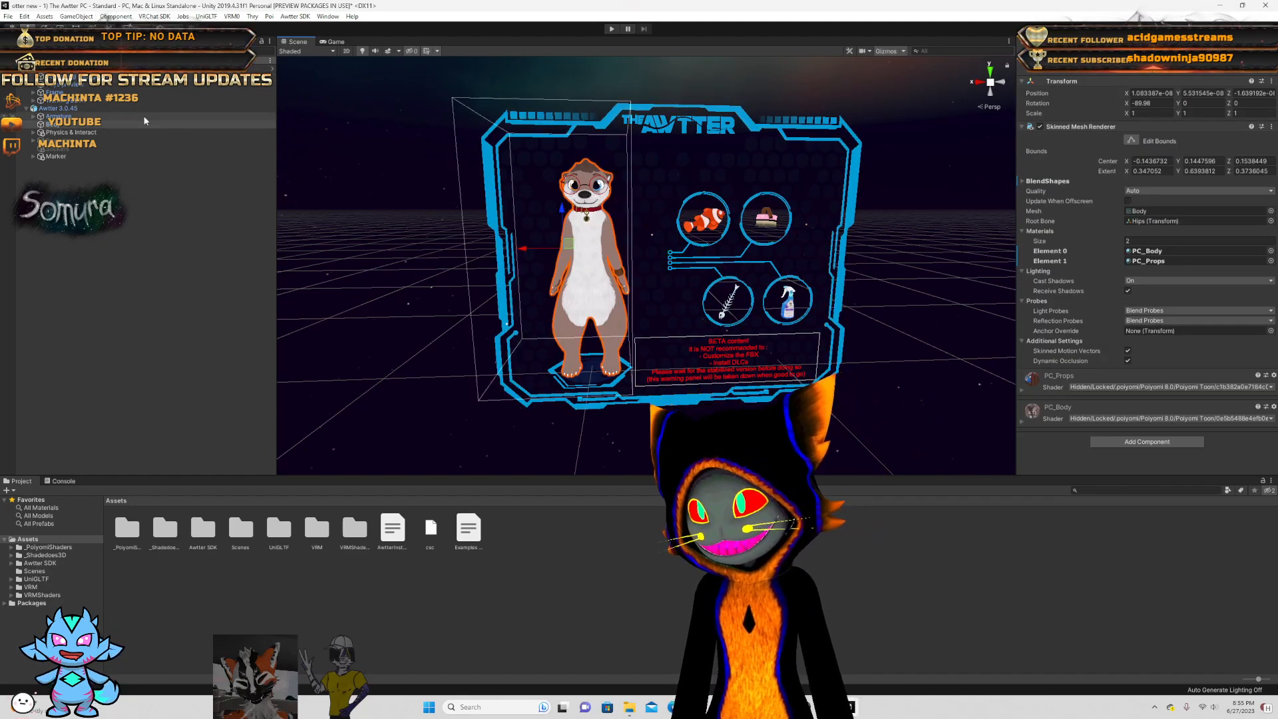
pyautogui.click(1022, 393)
pyautogui.scroll(-10, 1029, 439)
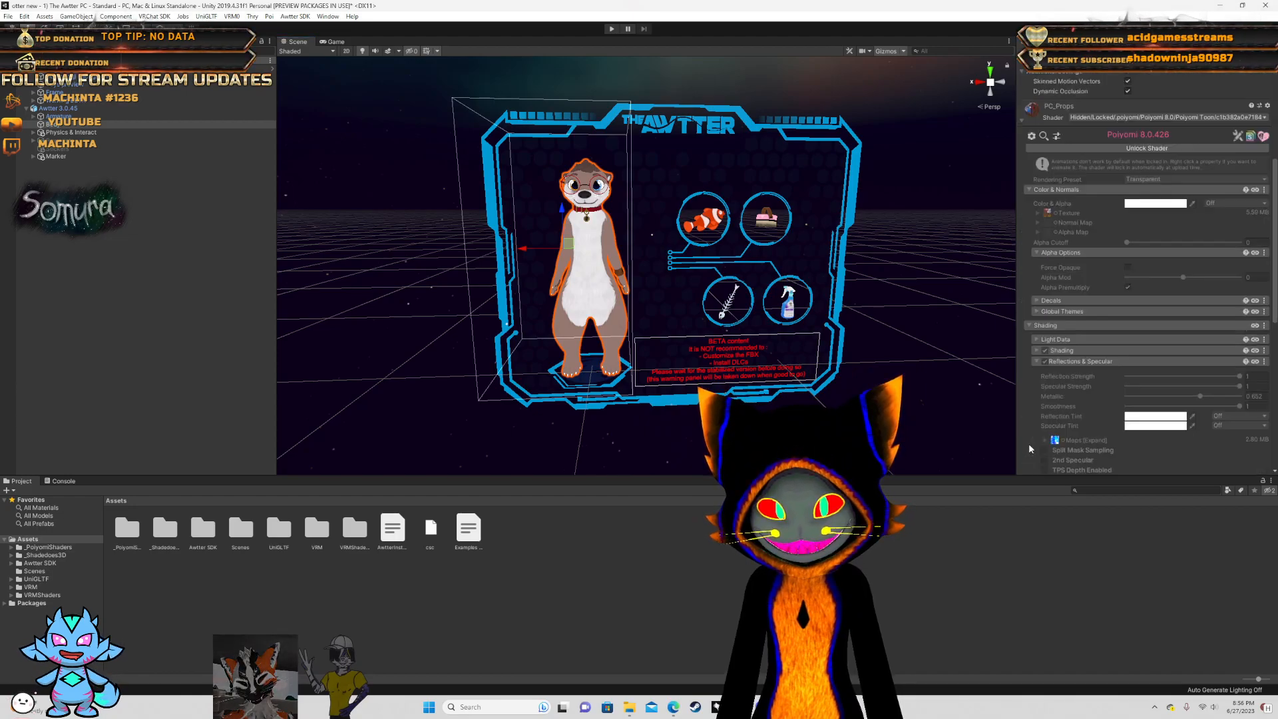
pyautogui.scroll(10, 1030, 280)
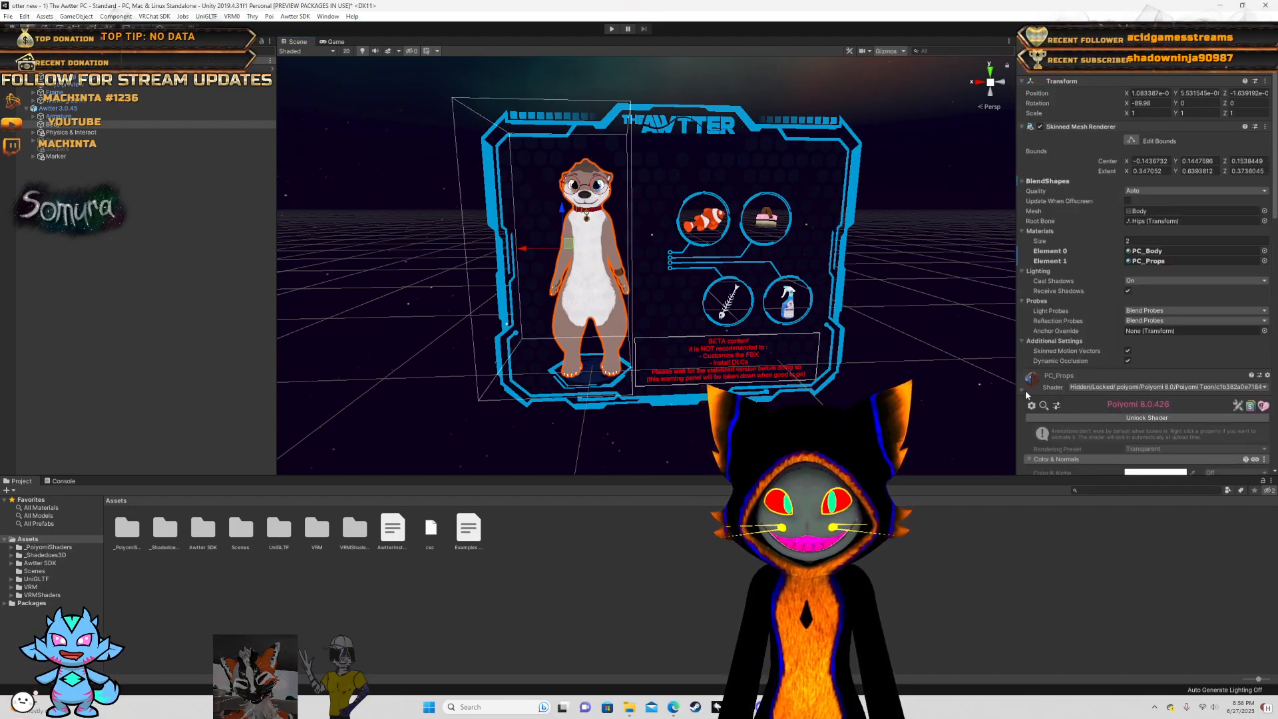
pyautogui.scroll(-5, 1027, 367)
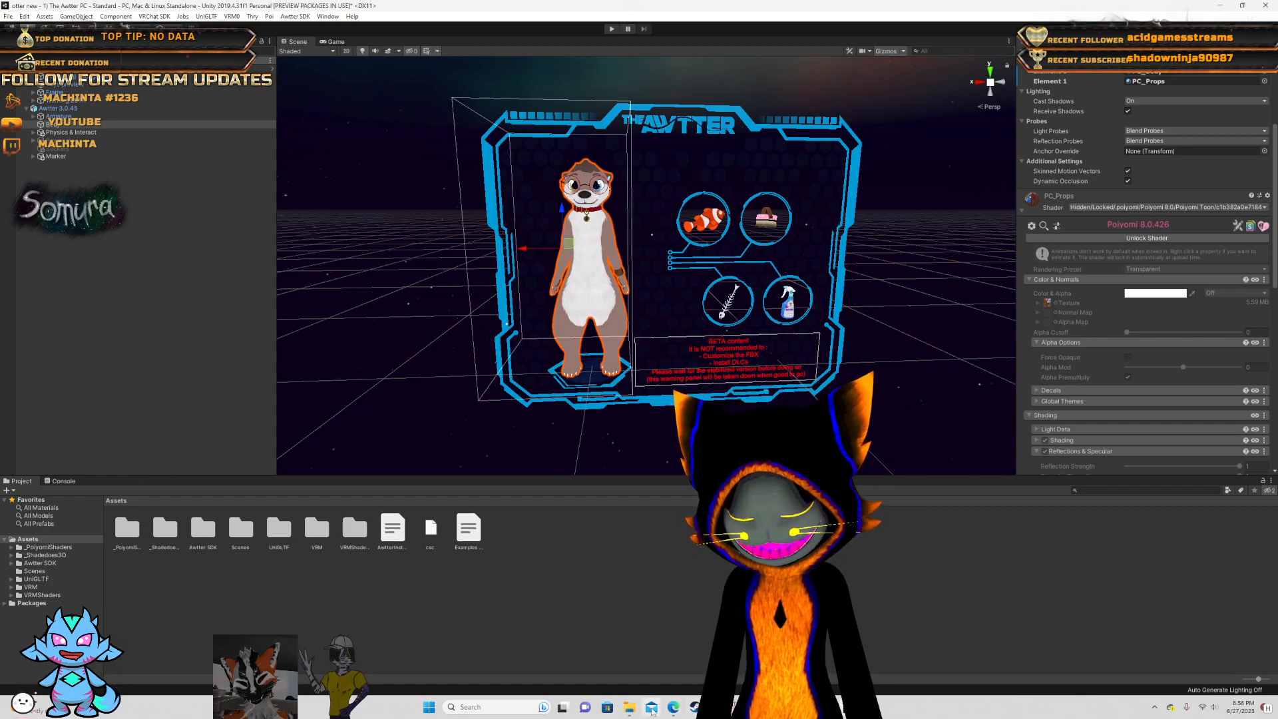
# - Switch to File Explorer and look through the Downloads folder for the Awtter asset files
pyautogui.moveTo(629, 706)
pyautogui.click(629, 657)
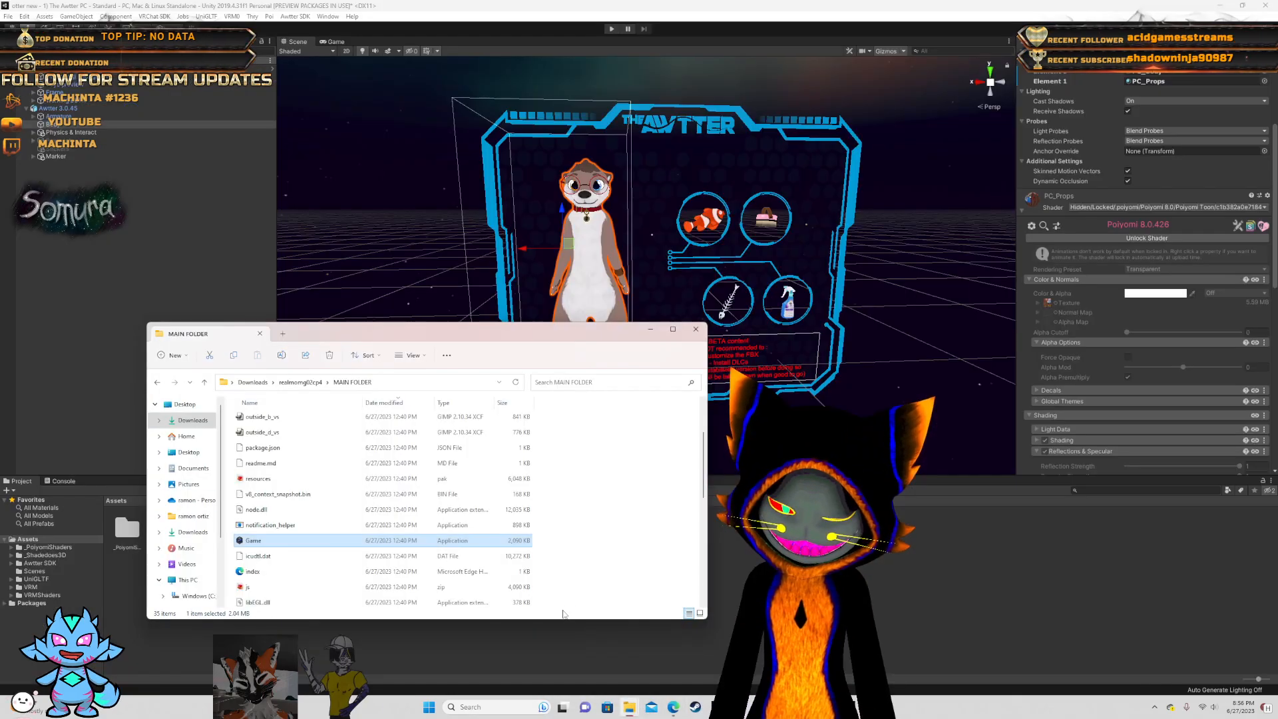
pyautogui.click(251, 384)
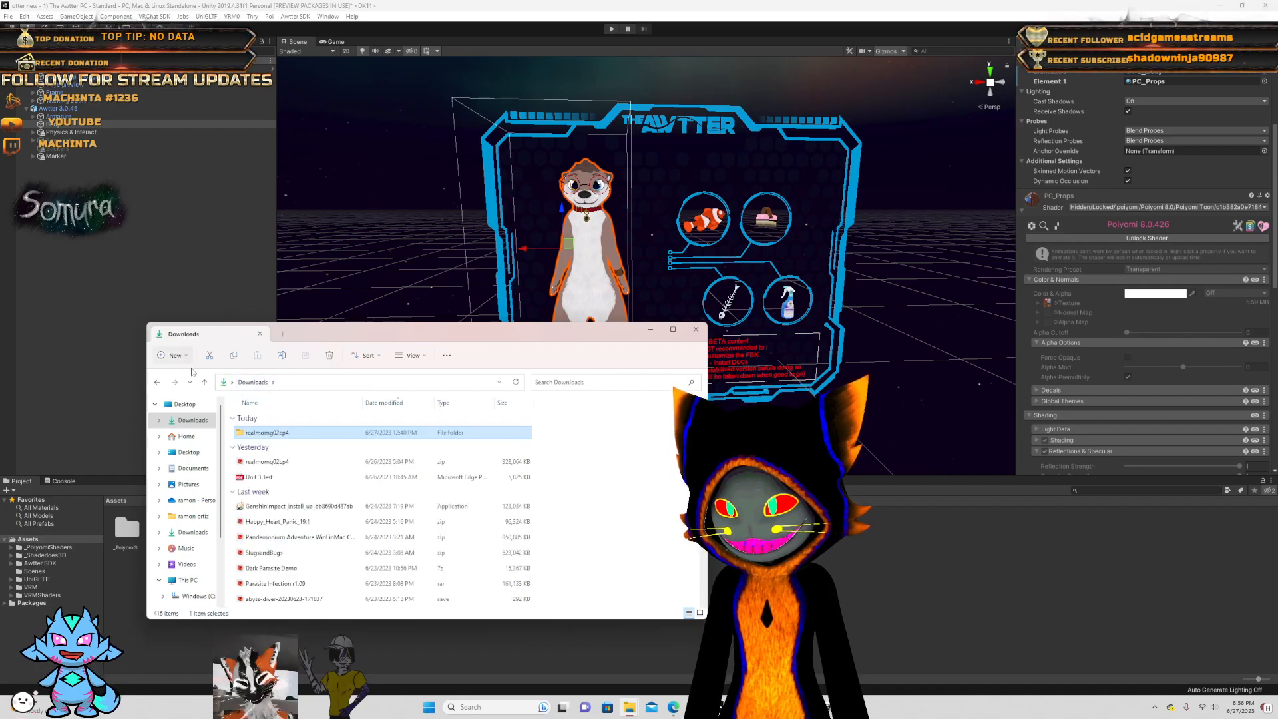
pyautogui.doubleClick(293, 434)
pyautogui.moveTo(629, 707)
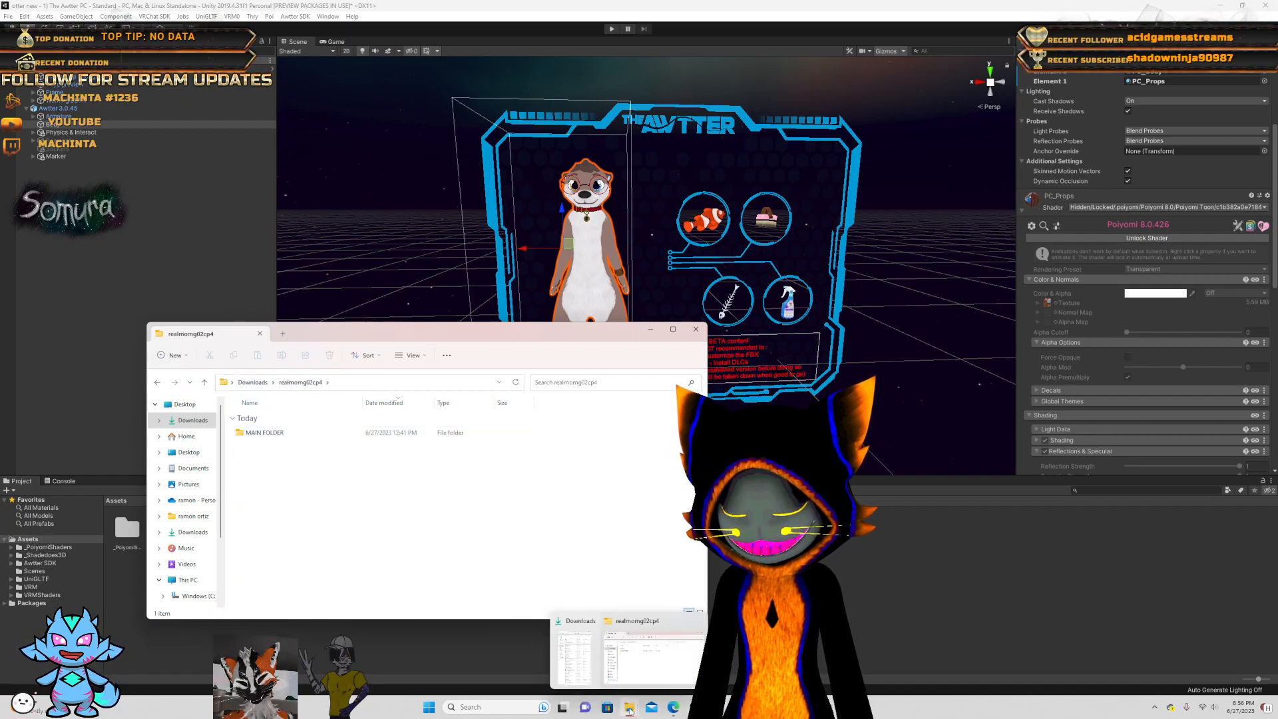
pyautogui.click(585, 657)
pyautogui.click(650, 329)
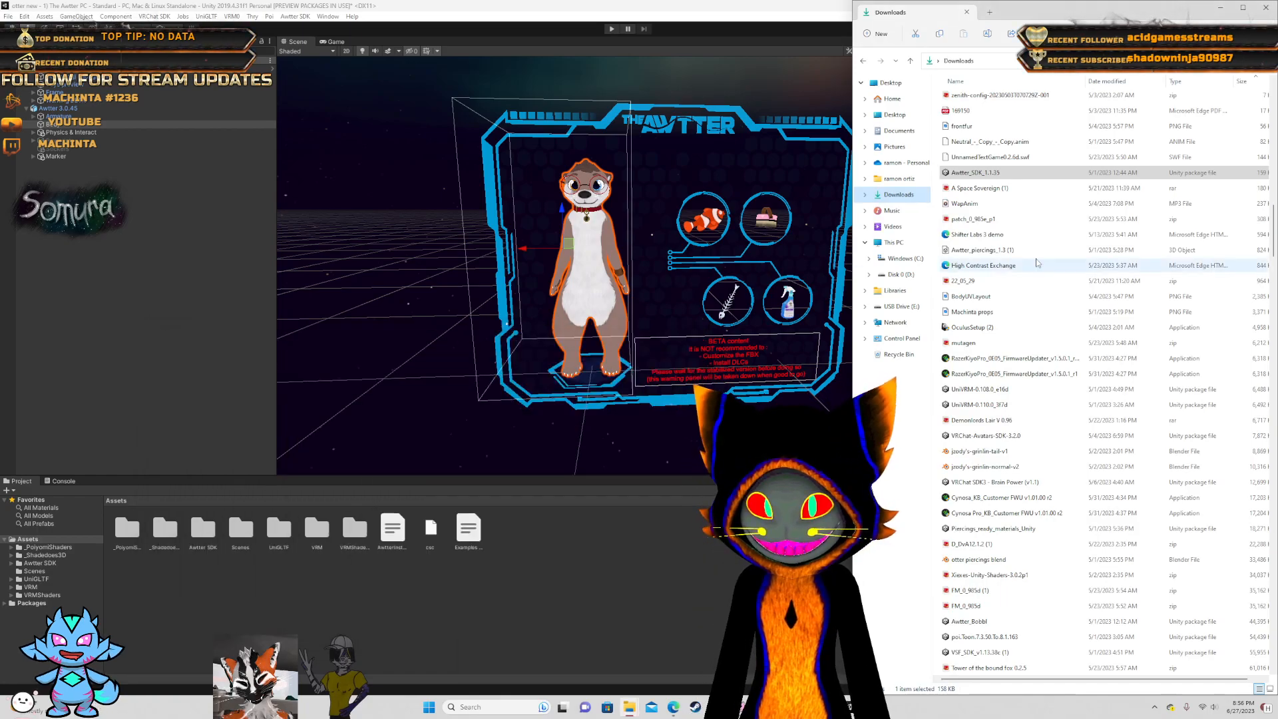
pyautogui.scroll(-2, 1025, 273)
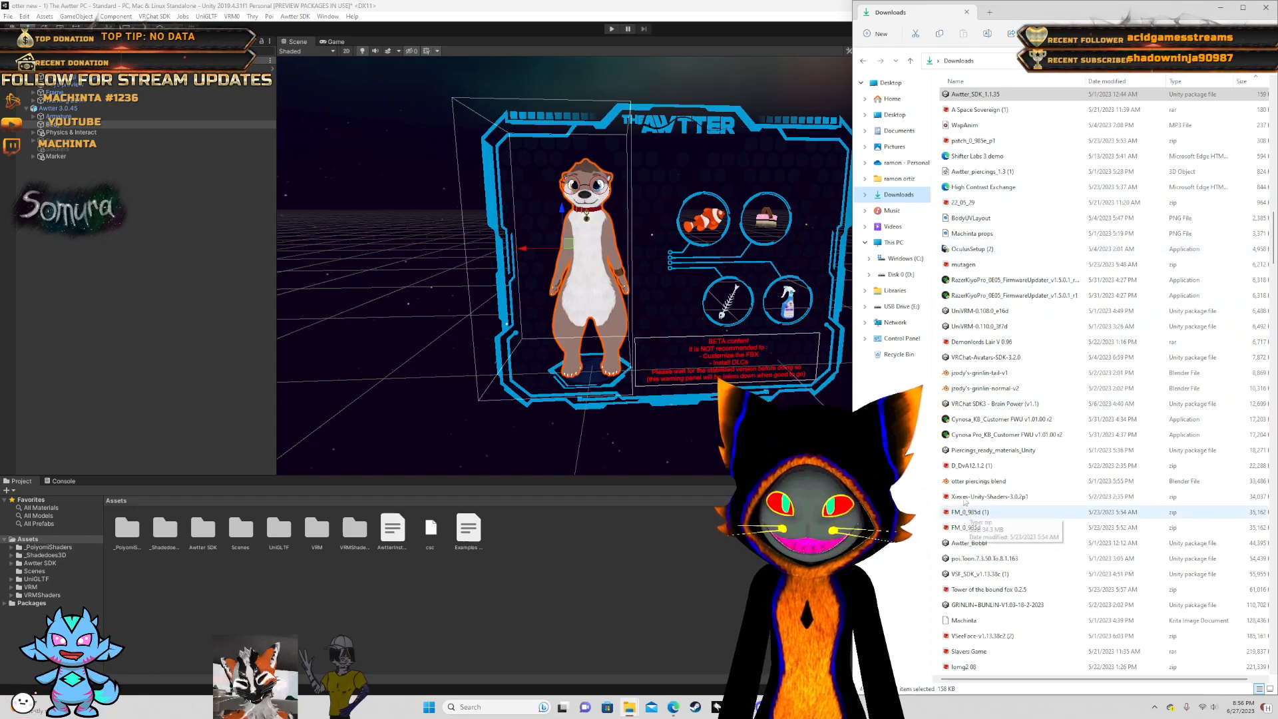
pyautogui.scroll(5, 709, 275)
pyautogui.scroll(-5, 519, 135)
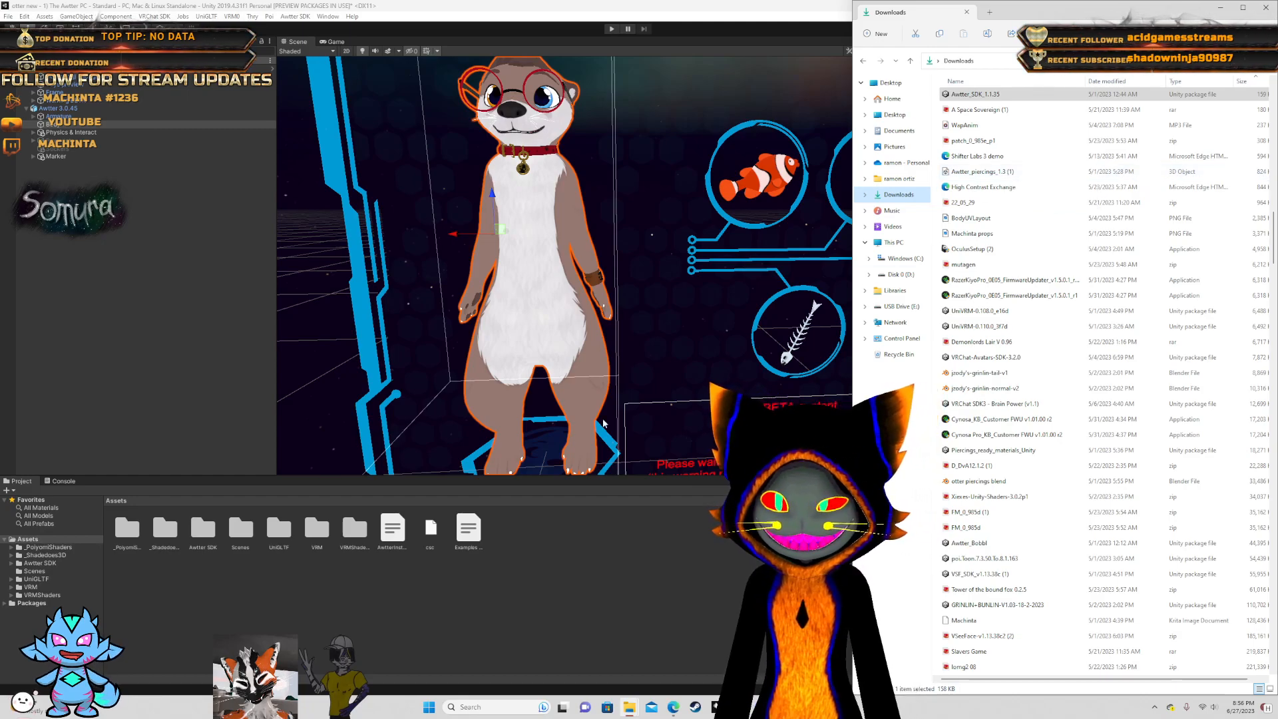
# - Return to Unity and import Awtter_piercings_1.3 from the Downloads folder as a new asset
pyautogui.scroll(-3, 594, 402)
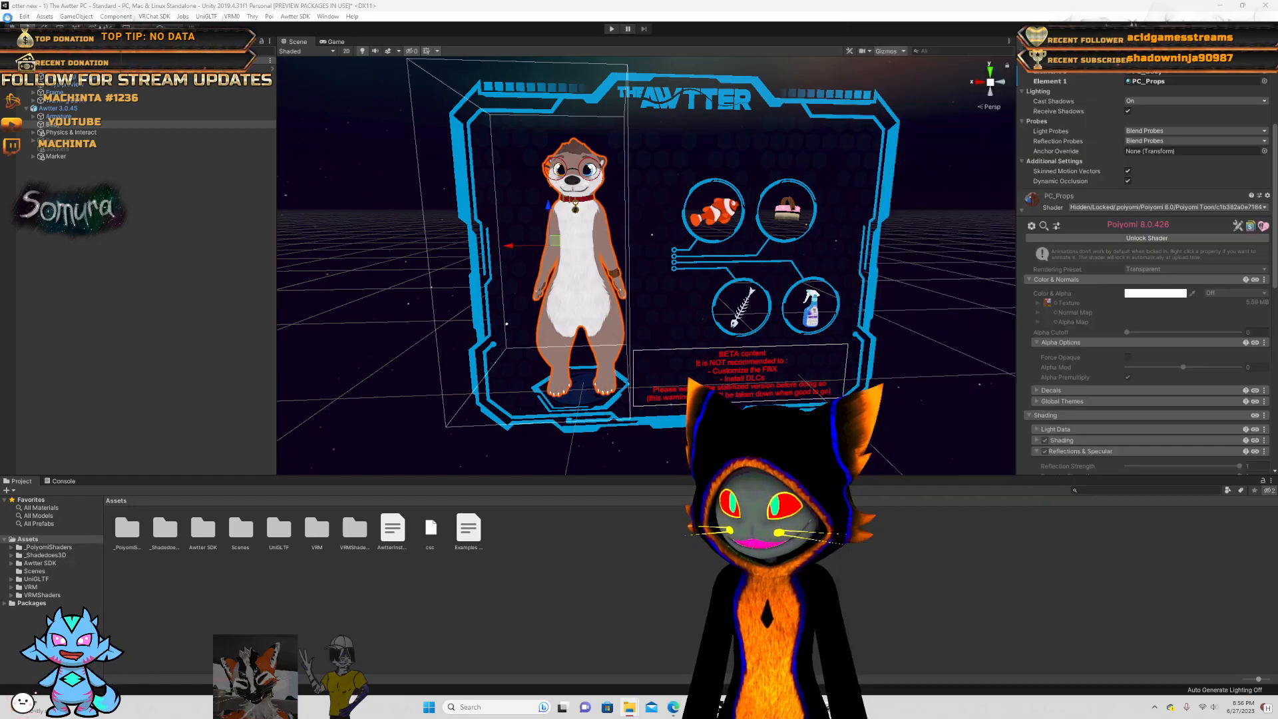
pyautogui.click(80, 109)
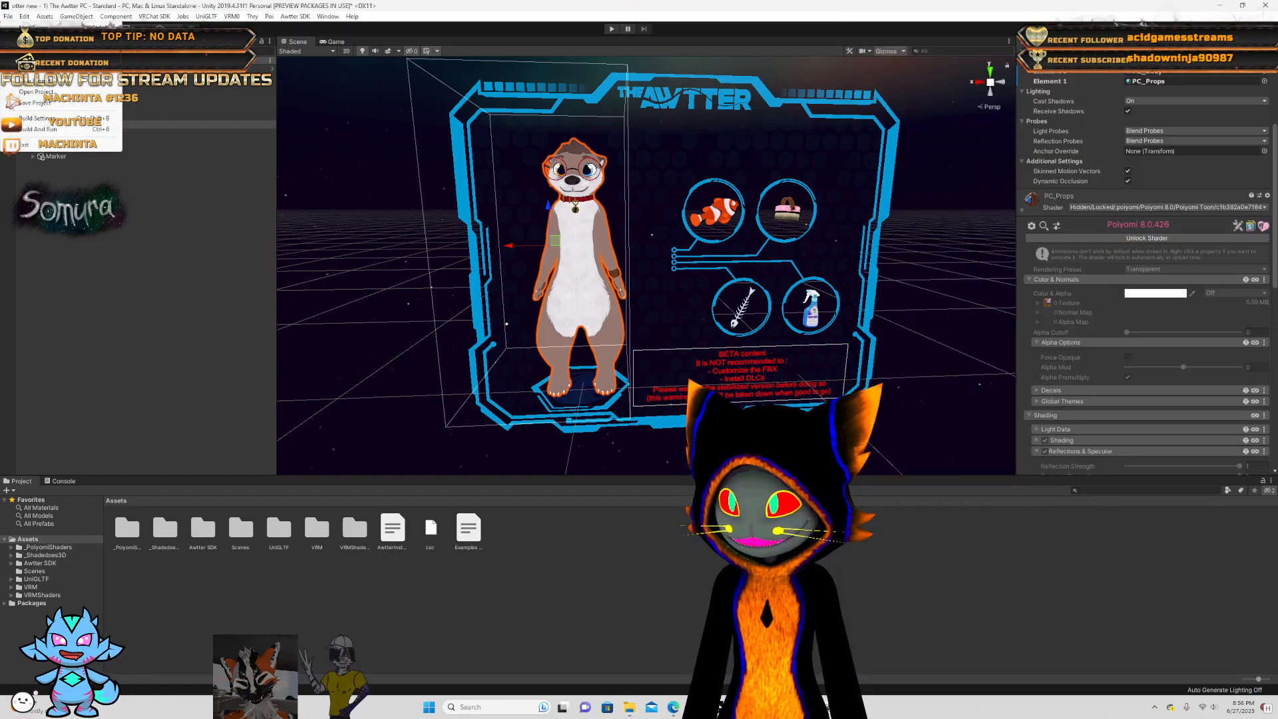
pyautogui.rightClick(81, 112)
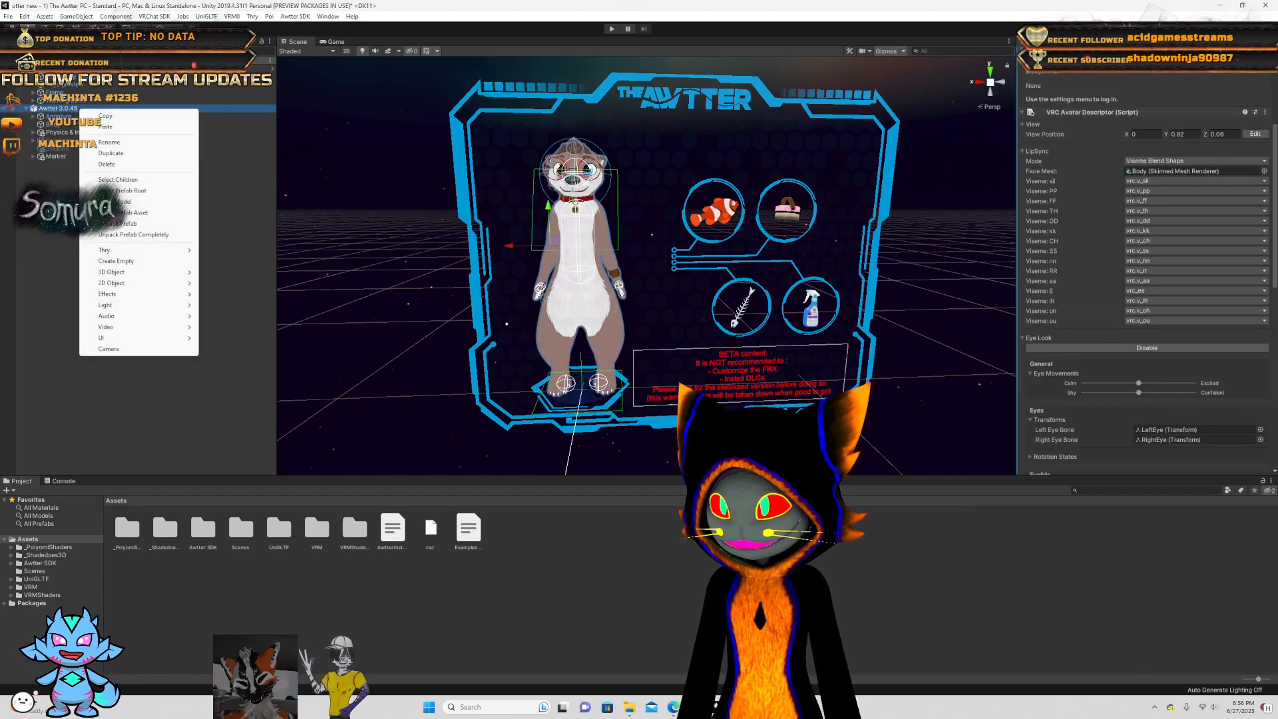
pyautogui.click(42, 17)
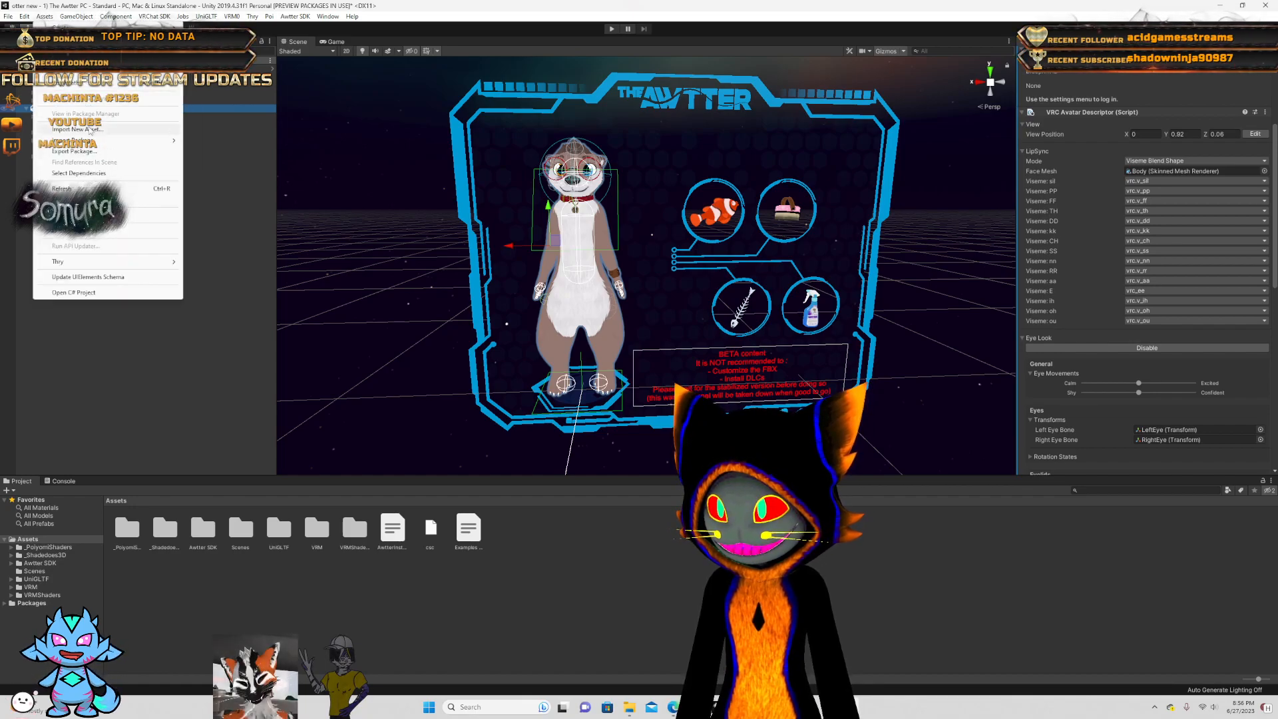
pyautogui.click(84, 130)
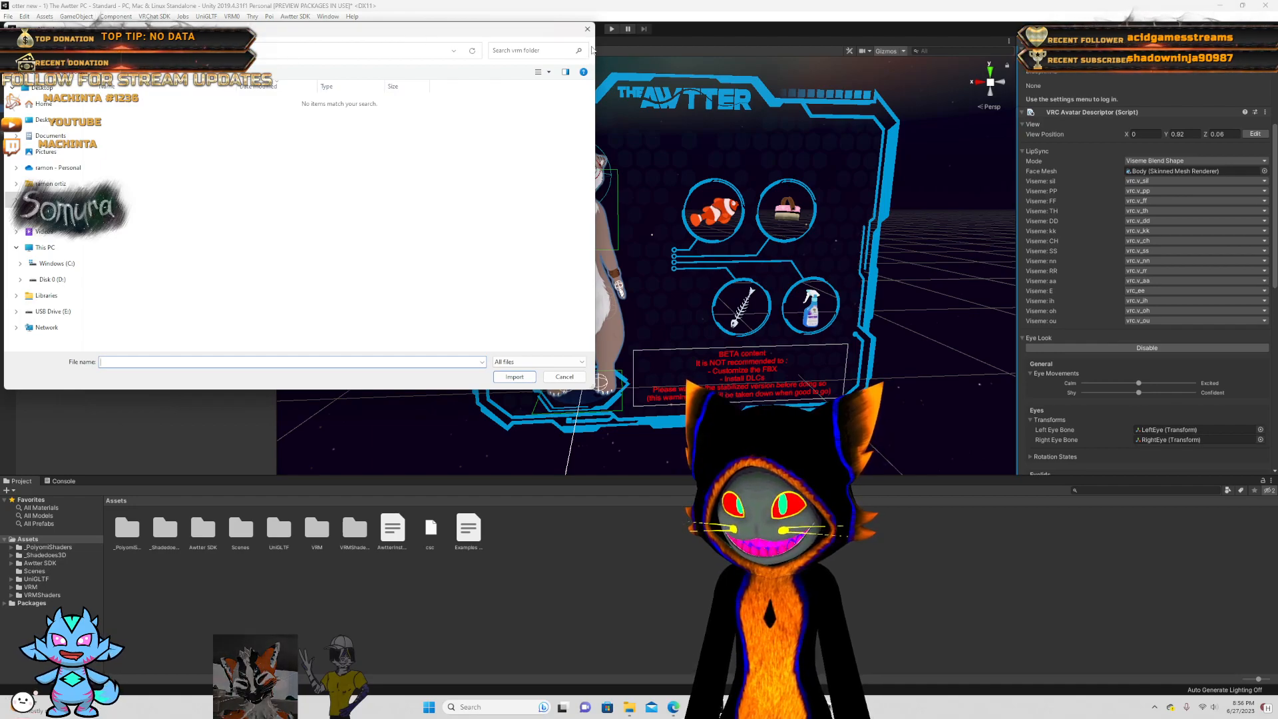
pyautogui.click(119, 51)
pyautogui.scroll(-12, 147, 175)
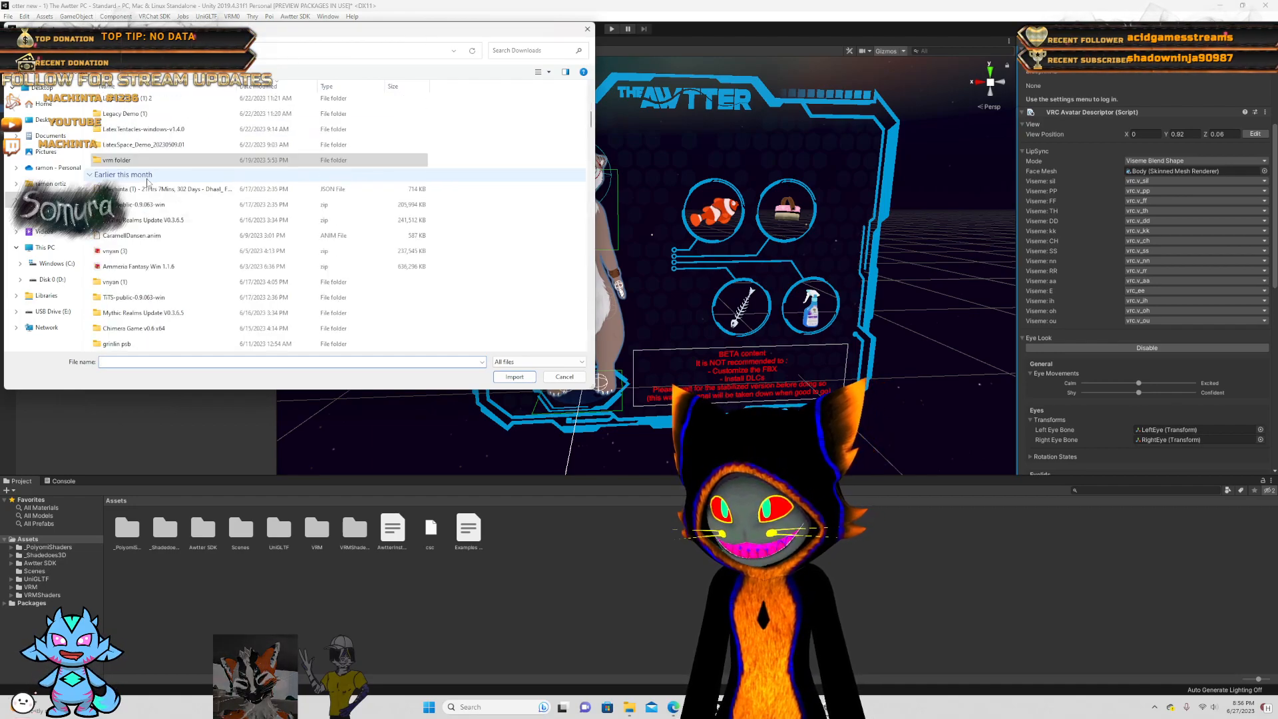
pyautogui.scroll(-10, 147, 182)
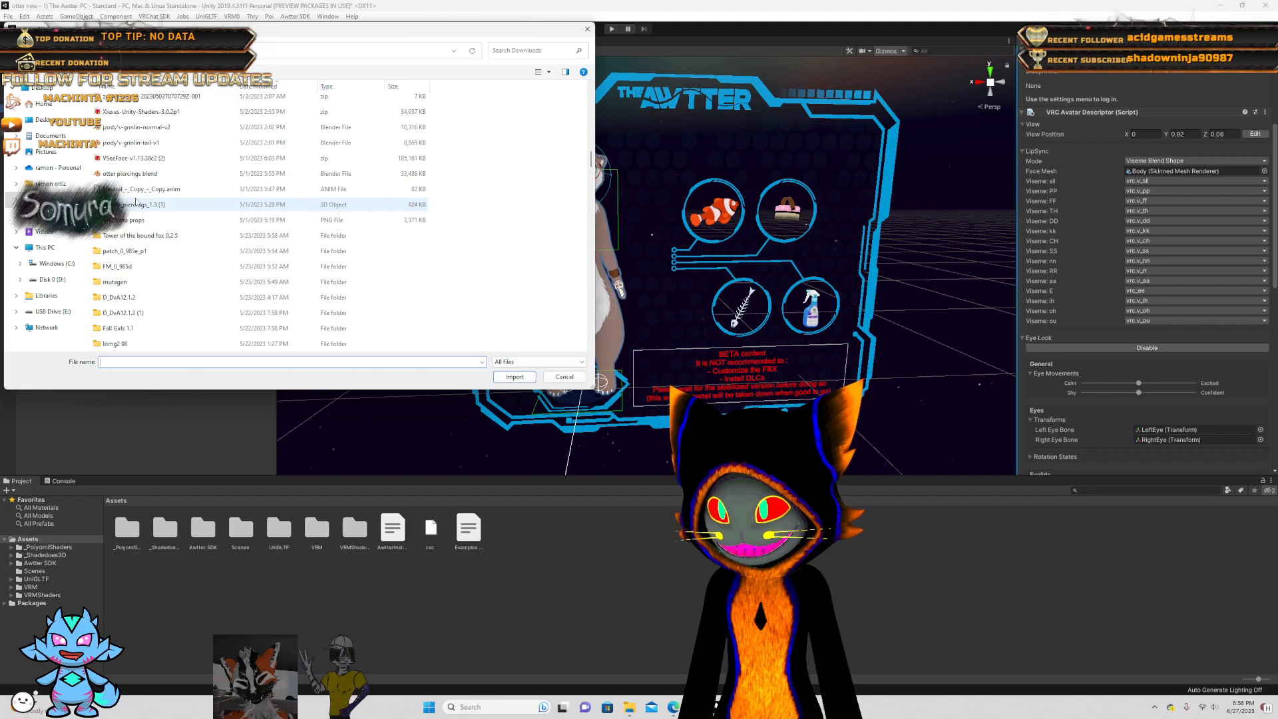
pyautogui.click(170, 144)
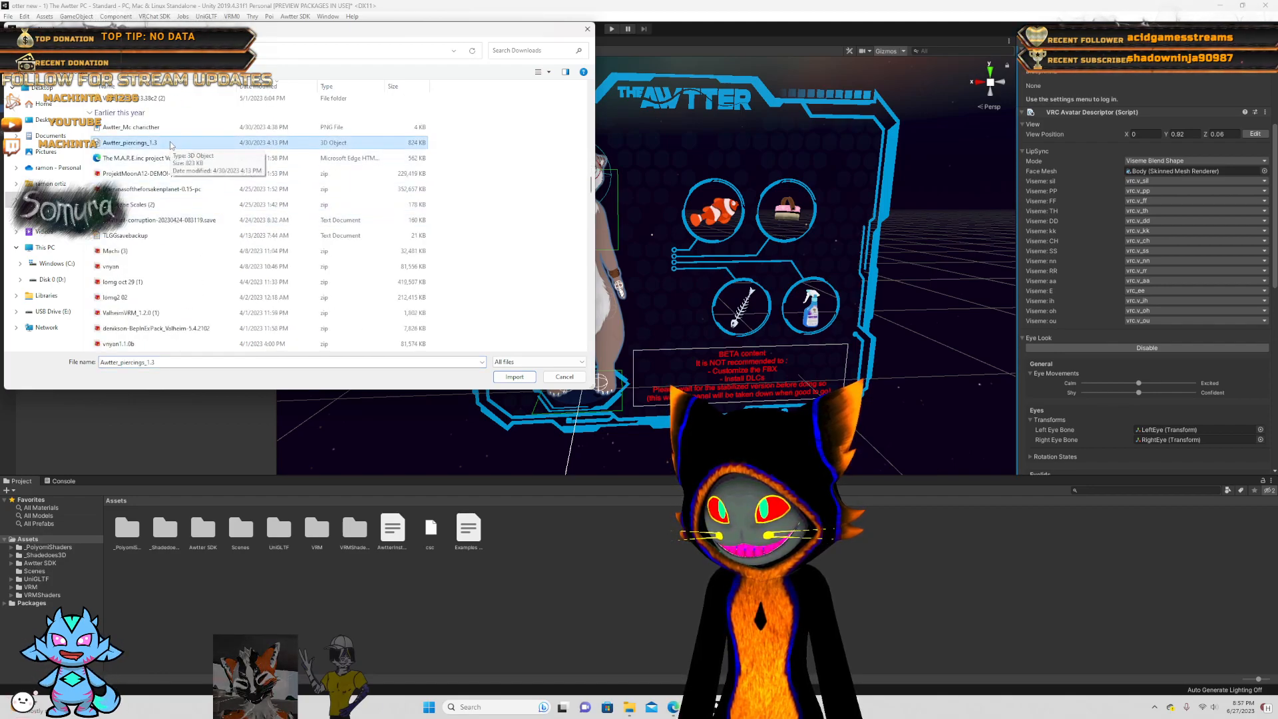
pyautogui.click(504, 378)
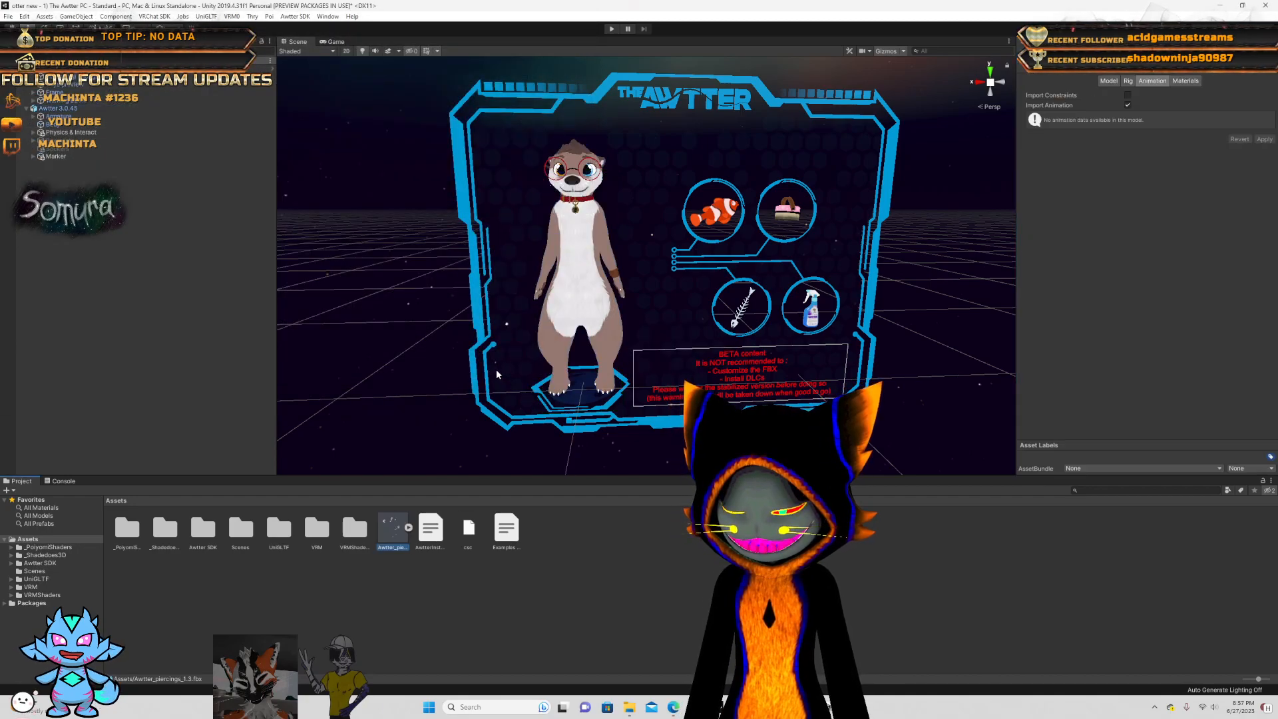
# - Delete the Awtter_piercings_1.3 model from the project's Assets folder
pyautogui.rightClick(392, 538)
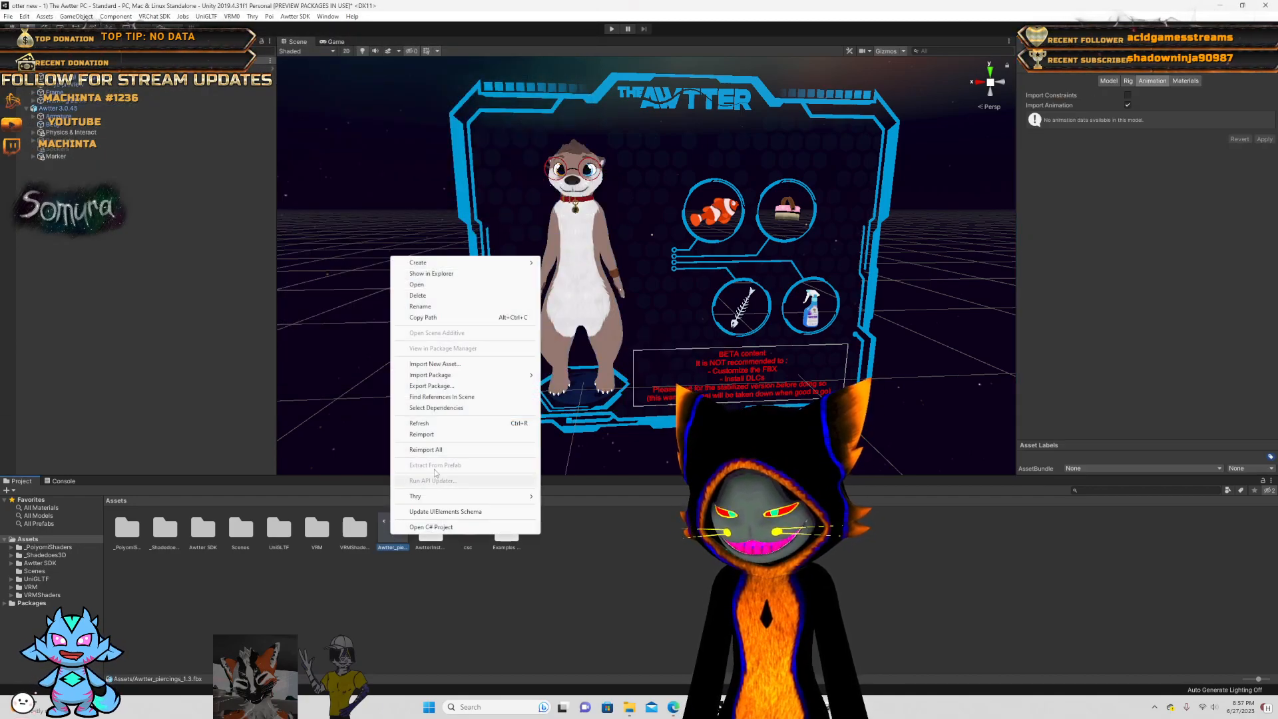
pyautogui.click(420, 295)
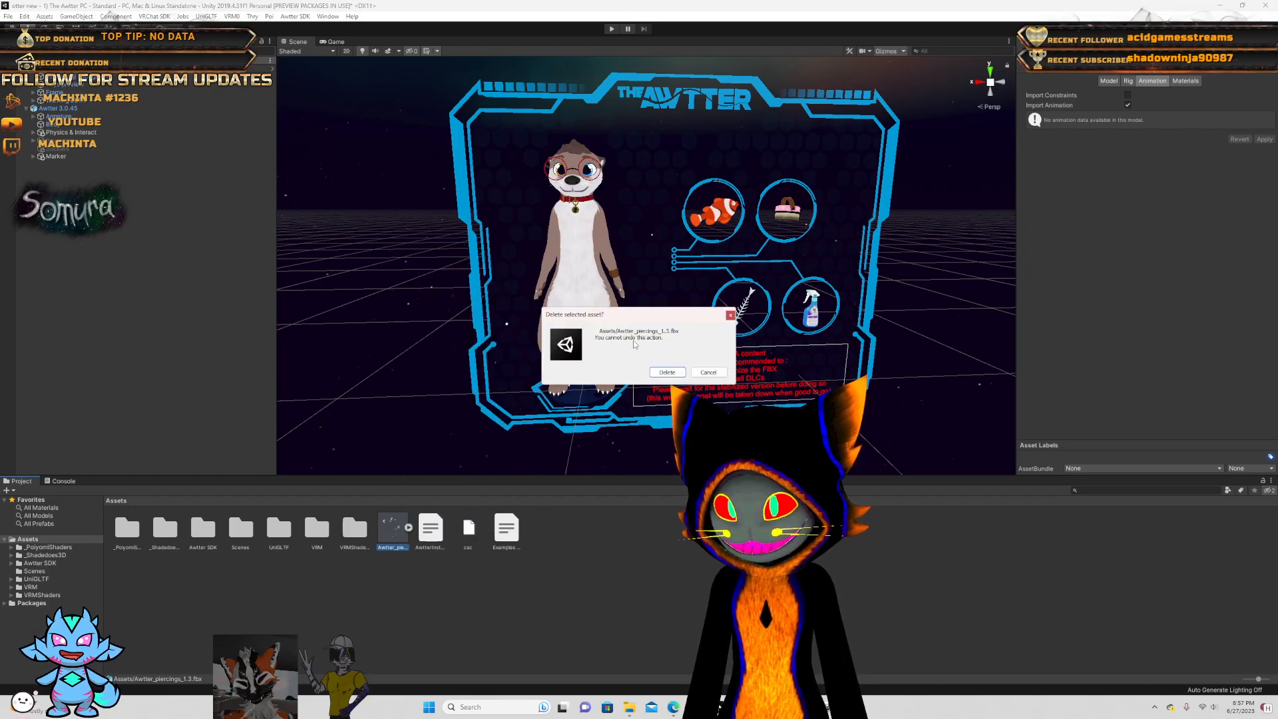
pyautogui.click(667, 372)
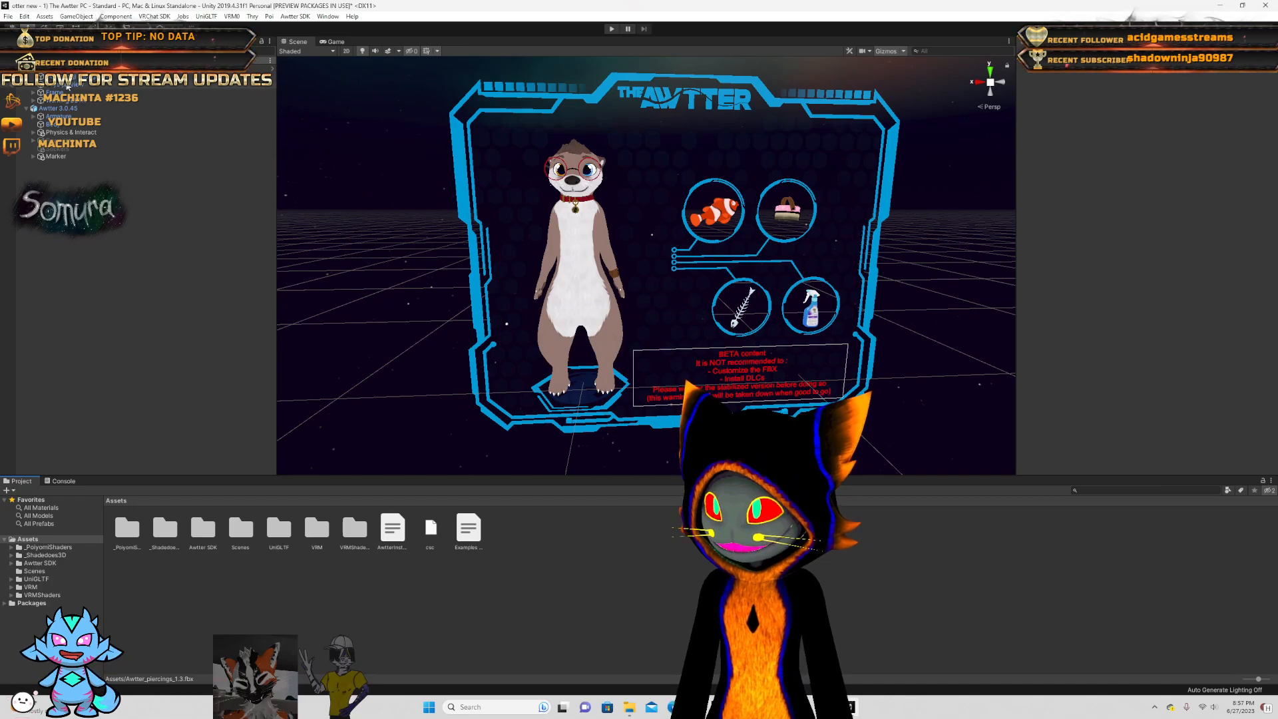
pyautogui.click(63, 108)
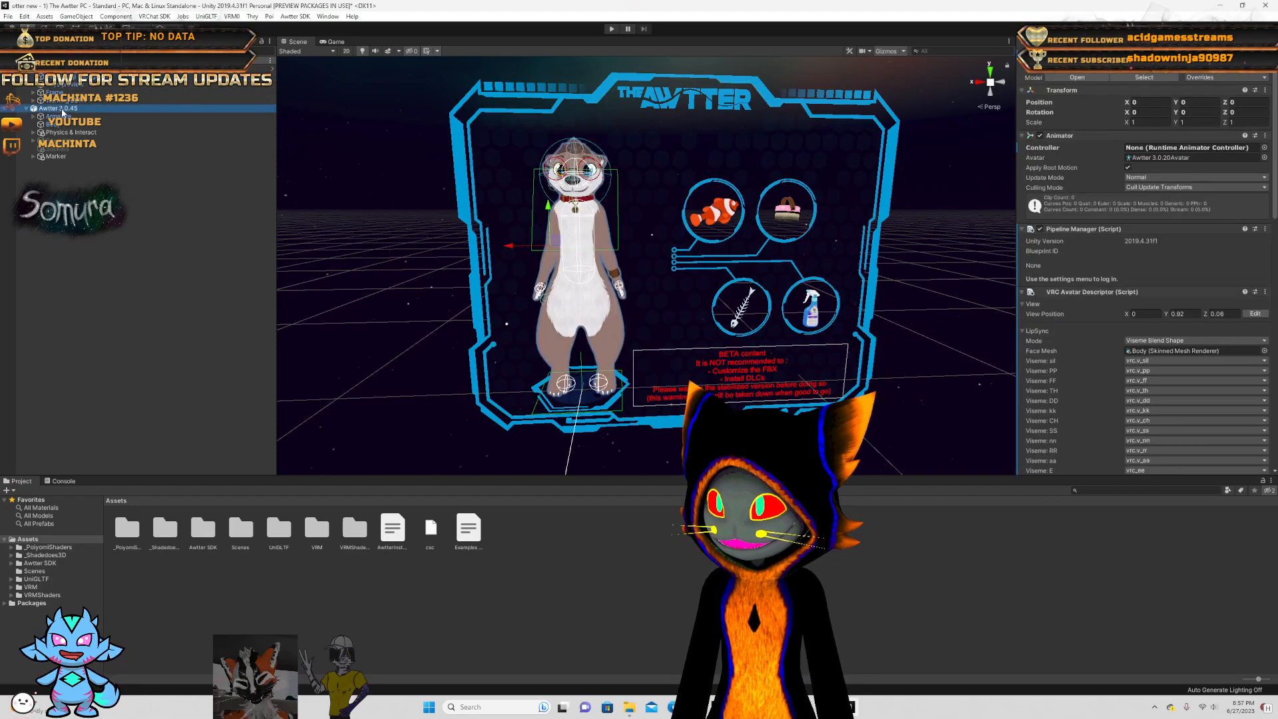
pyautogui.click(106, 265)
# - Bring up the File Explorer window showing Downloads and look through its older files and folders
pyautogui.moveTo(631, 709)
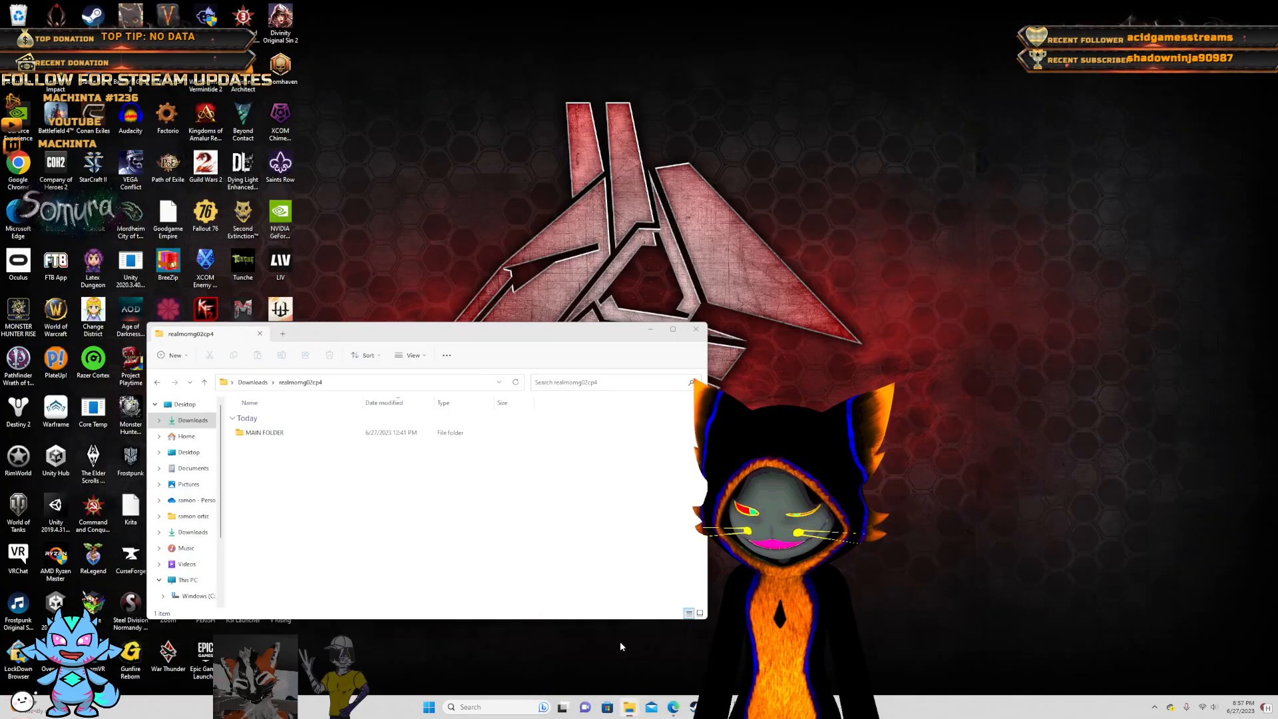
pyautogui.click(619, 642)
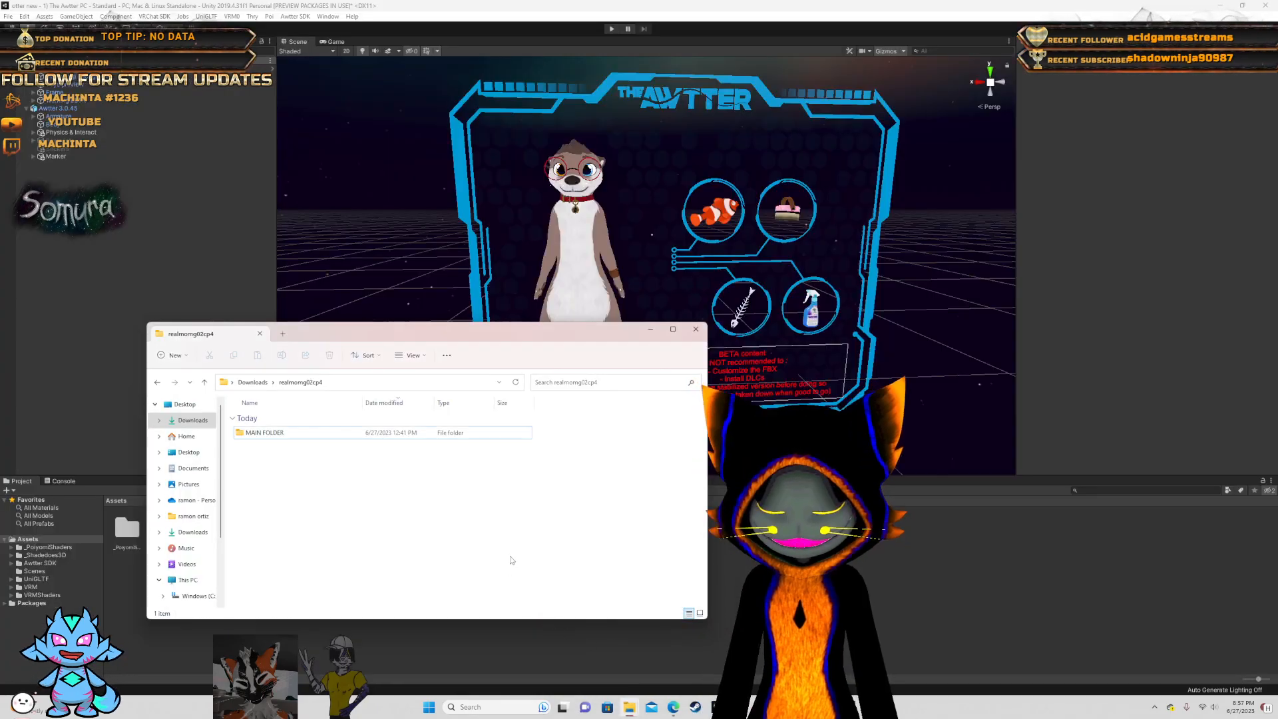
pyautogui.click(650, 329)
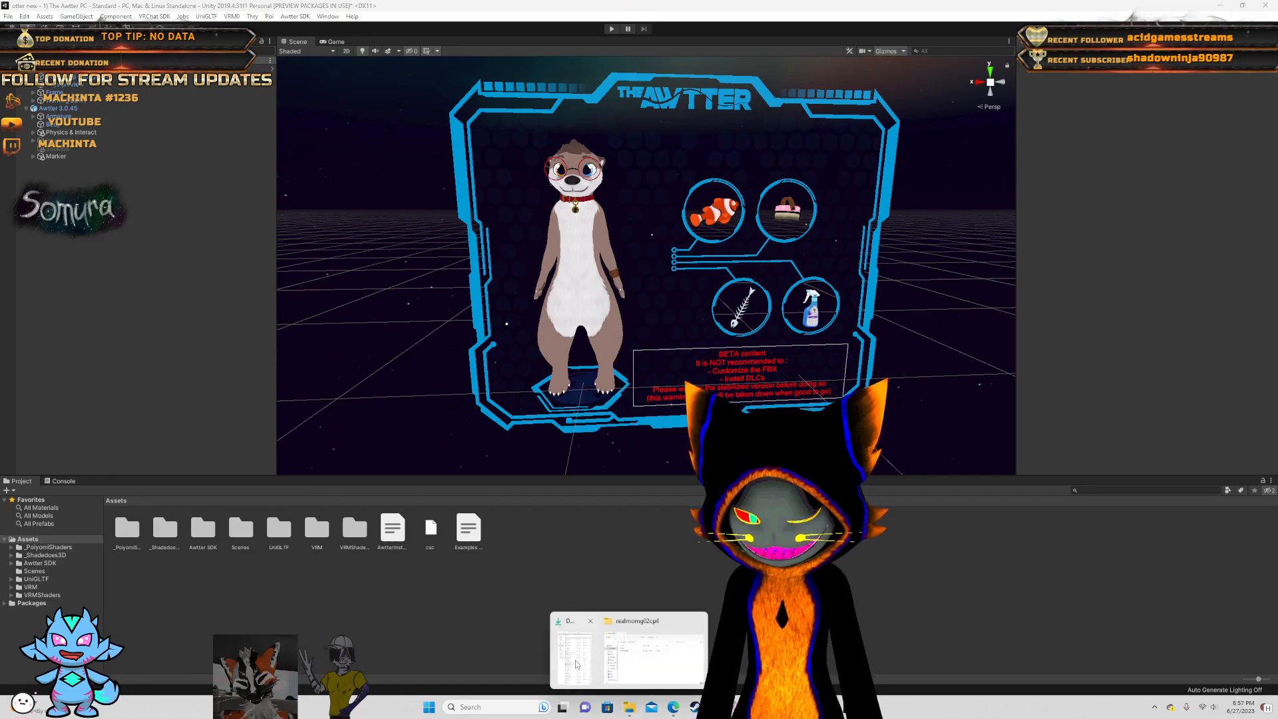
pyautogui.click(626, 646)
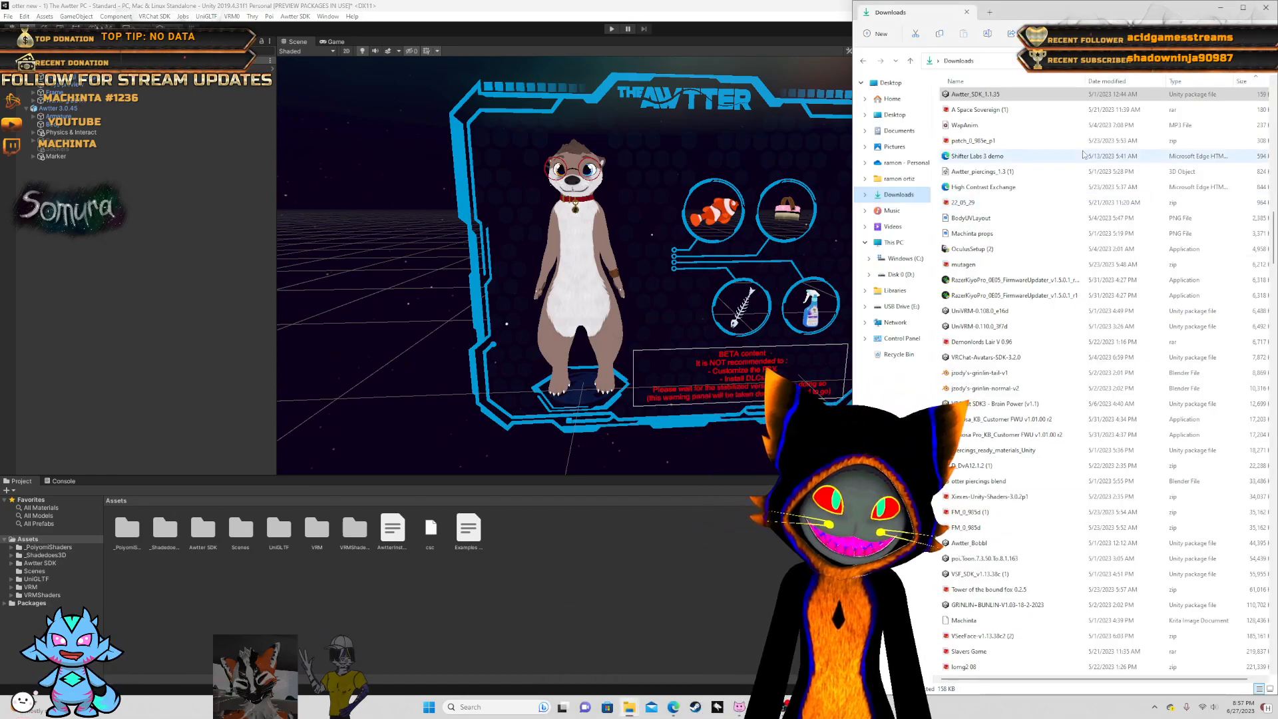
pyautogui.scroll(-2, 1082, 155)
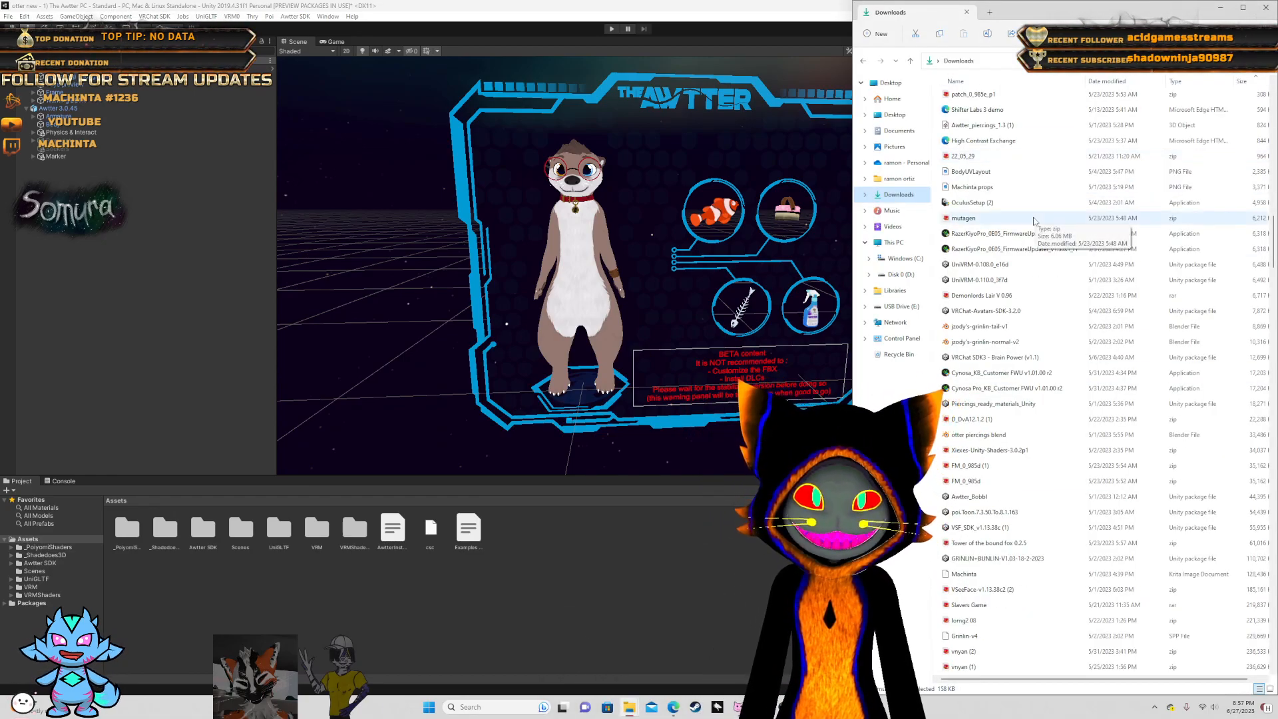
pyautogui.scroll(-1, 1023, 247)
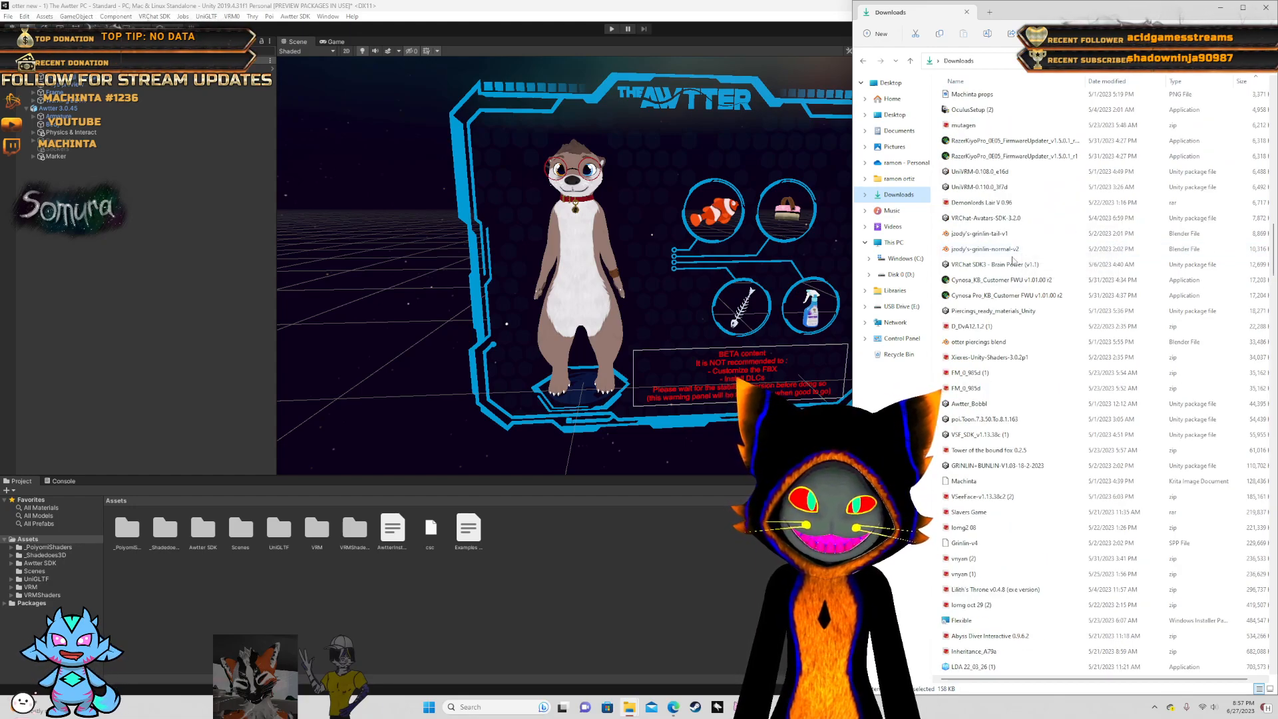
pyautogui.scroll(-3, 1012, 266)
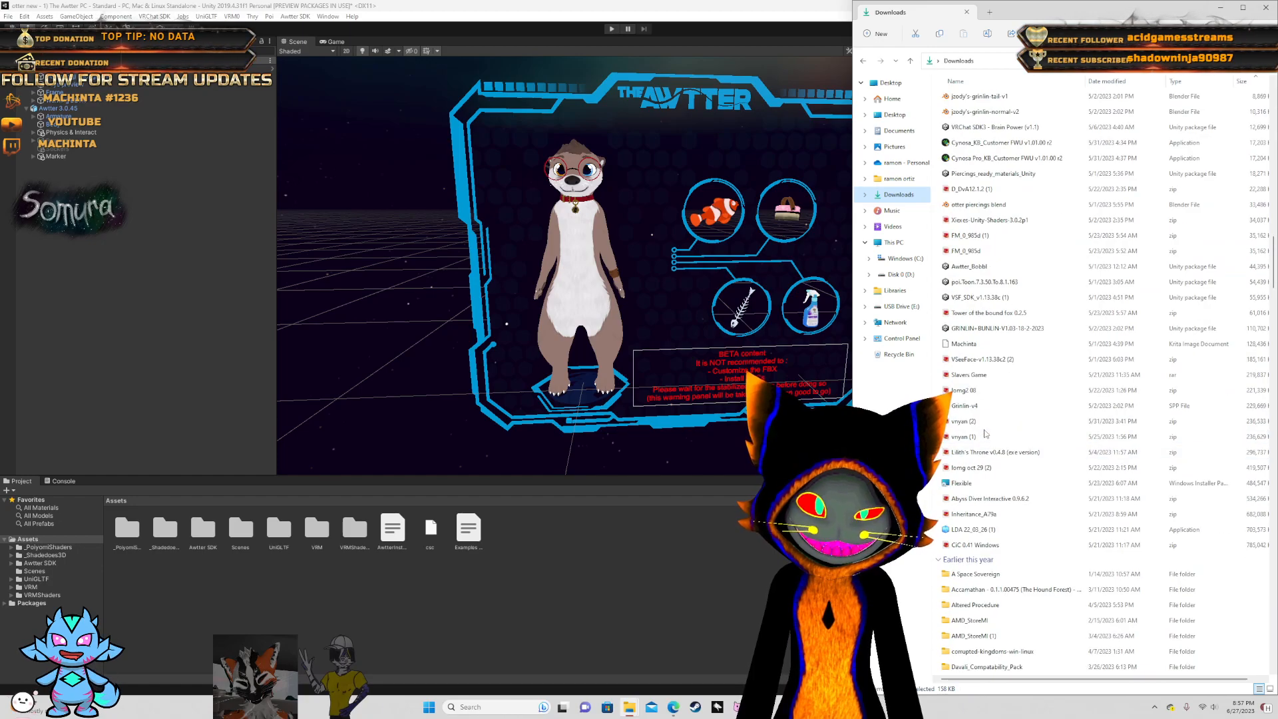
pyautogui.scroll(-3, 986, 434)
pyautogui.scroll(-7, 986, 435)
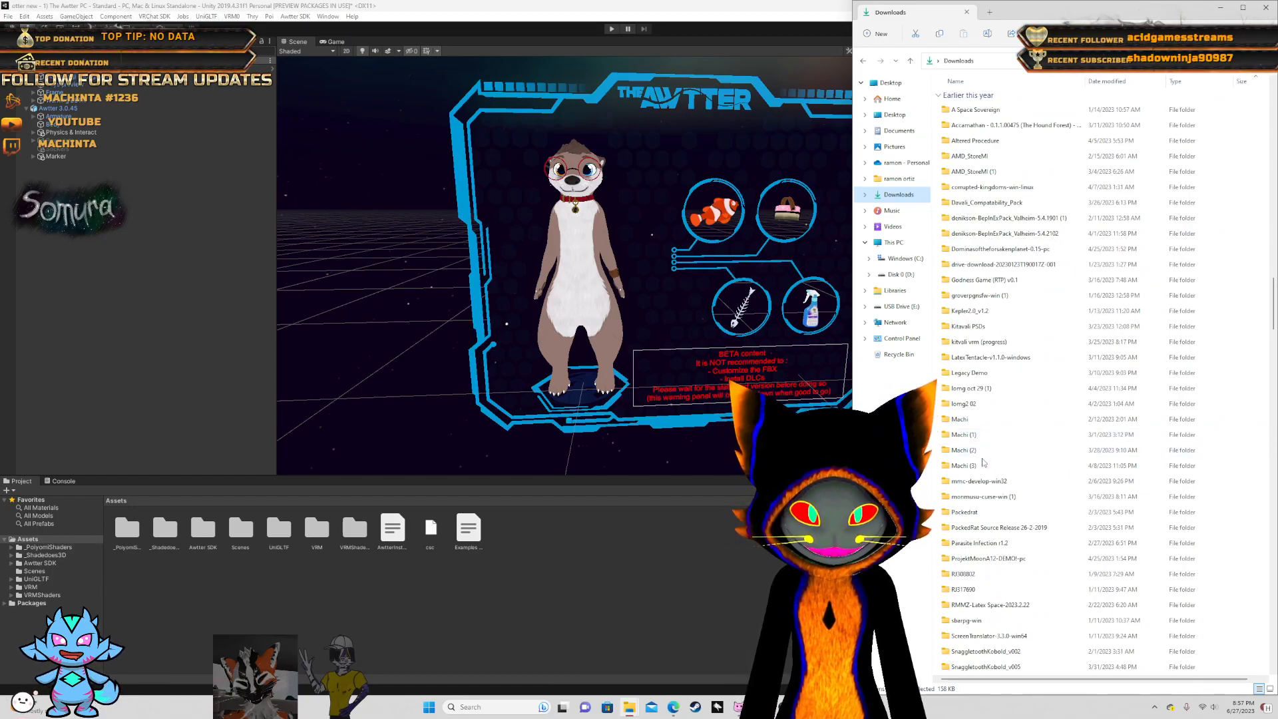
pyautogui.scroll(-2, 986, 480)
pyautogui.scroll(-4, 984, 500)
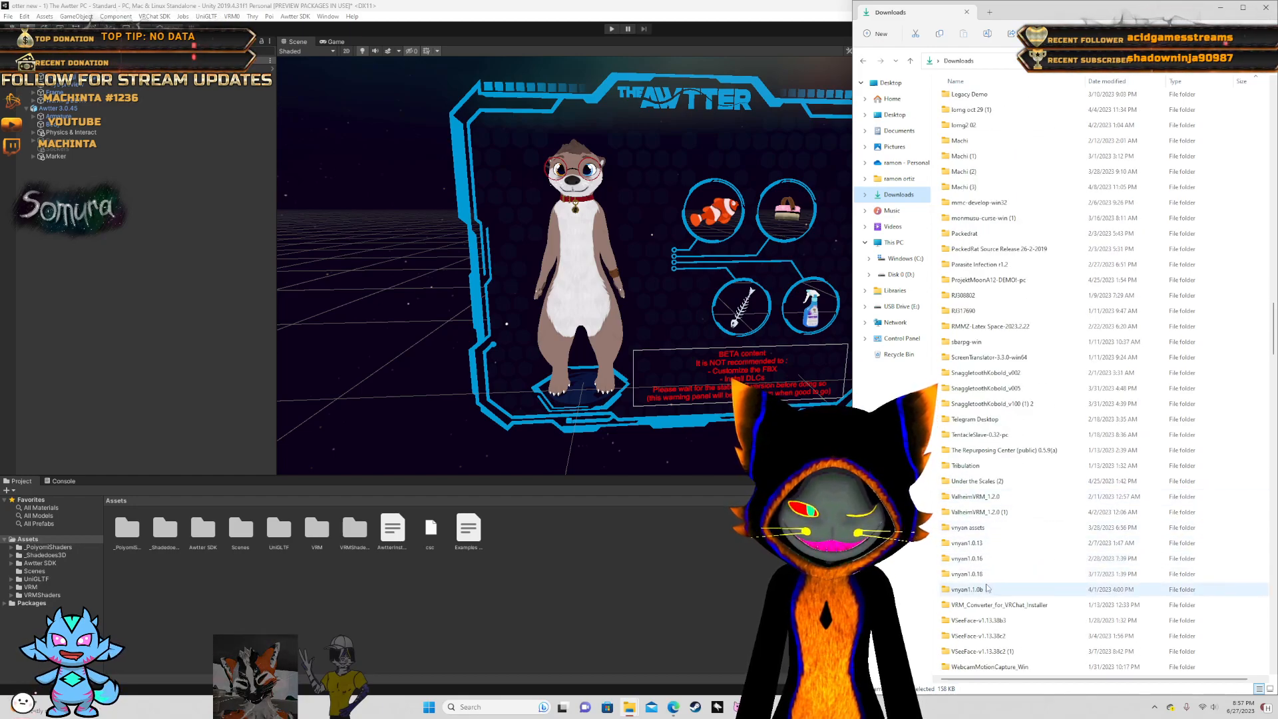
pyautogui.scroll(-3, 979, 606)
pyautogui.scroll(-8, 978, 606)
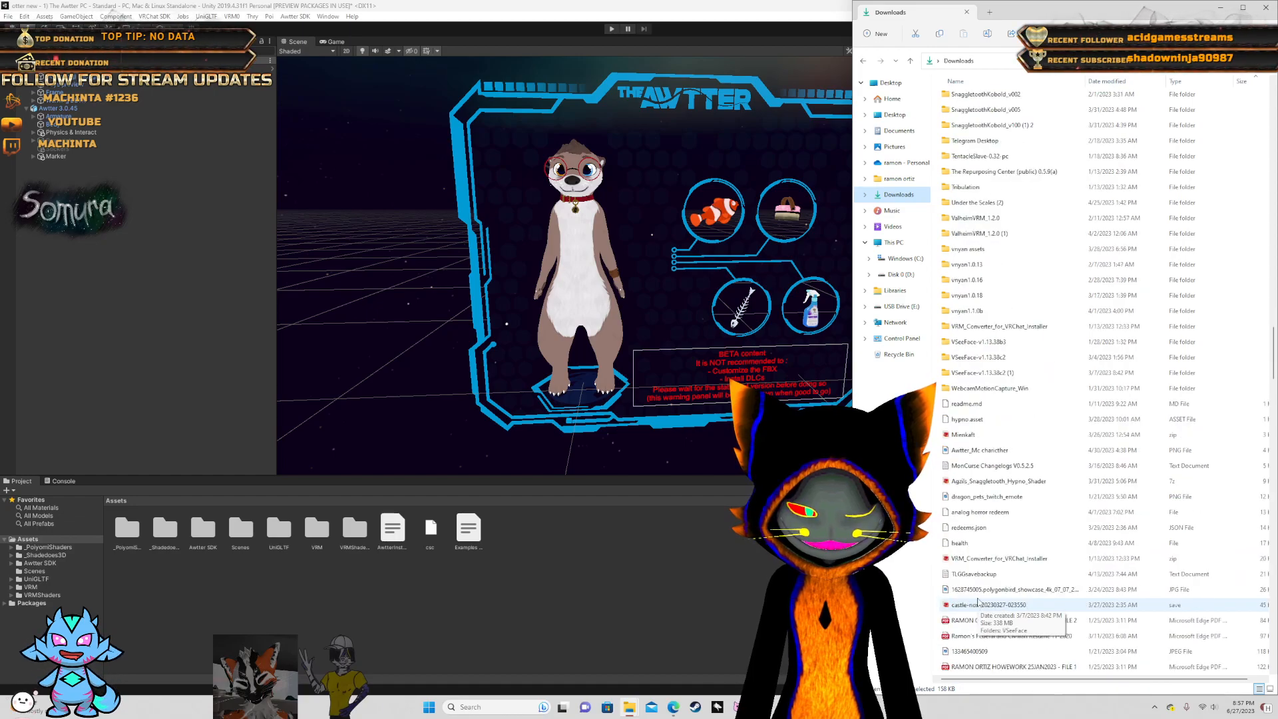
# - Open the Assets folder of the otter vrm attempt 3 project in unity saves on Disk 0 (D:)
pyautogui.click(902, 274)
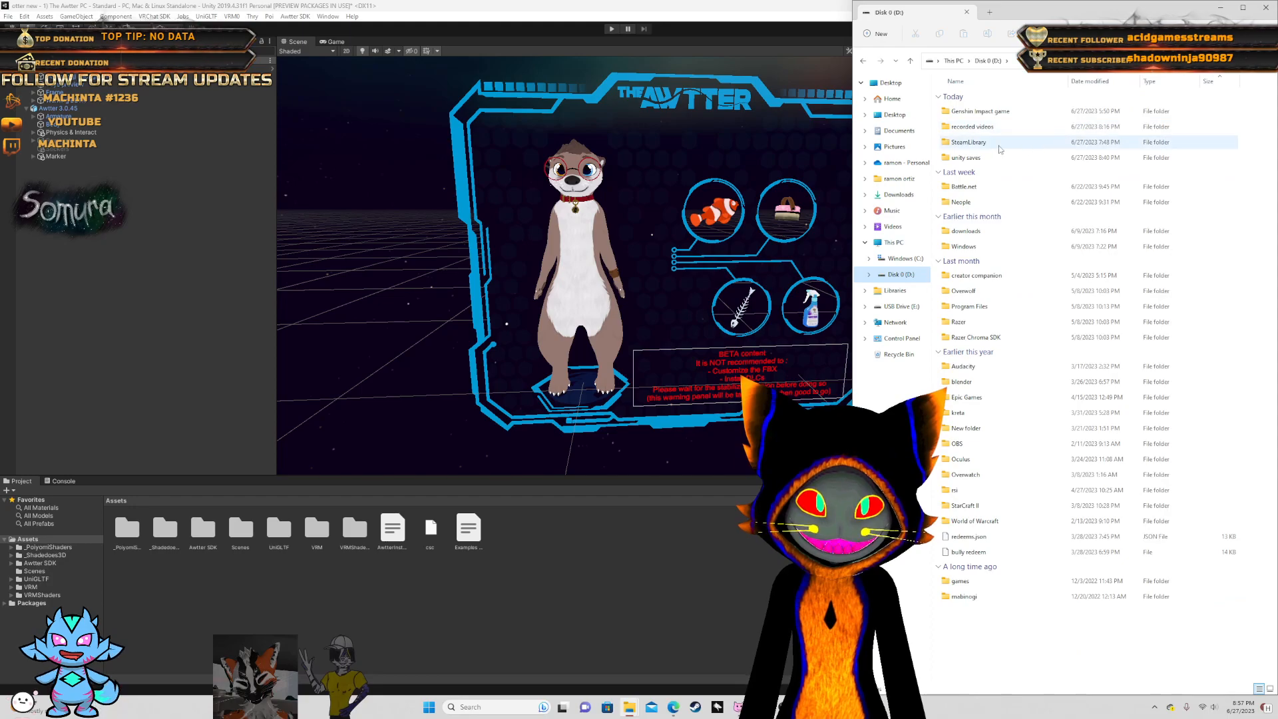
pyautogui.doubleClick(985, 158)
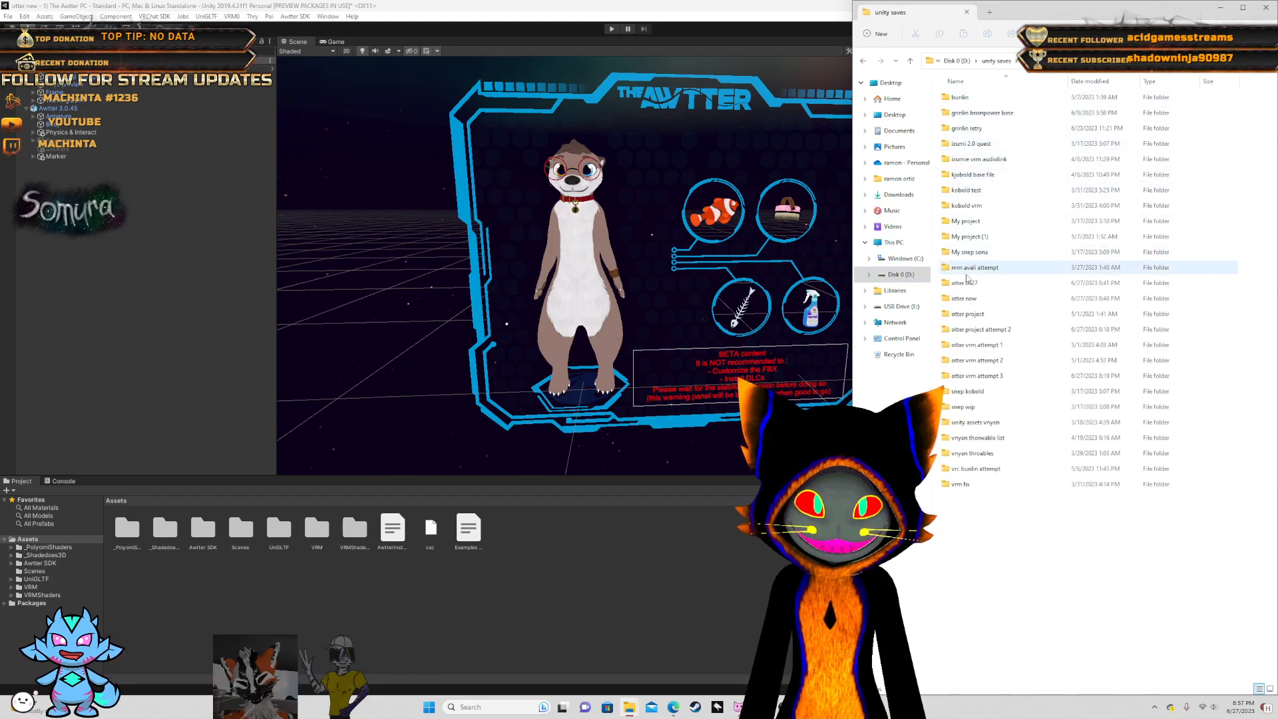
pyautogui.click(968, 304)
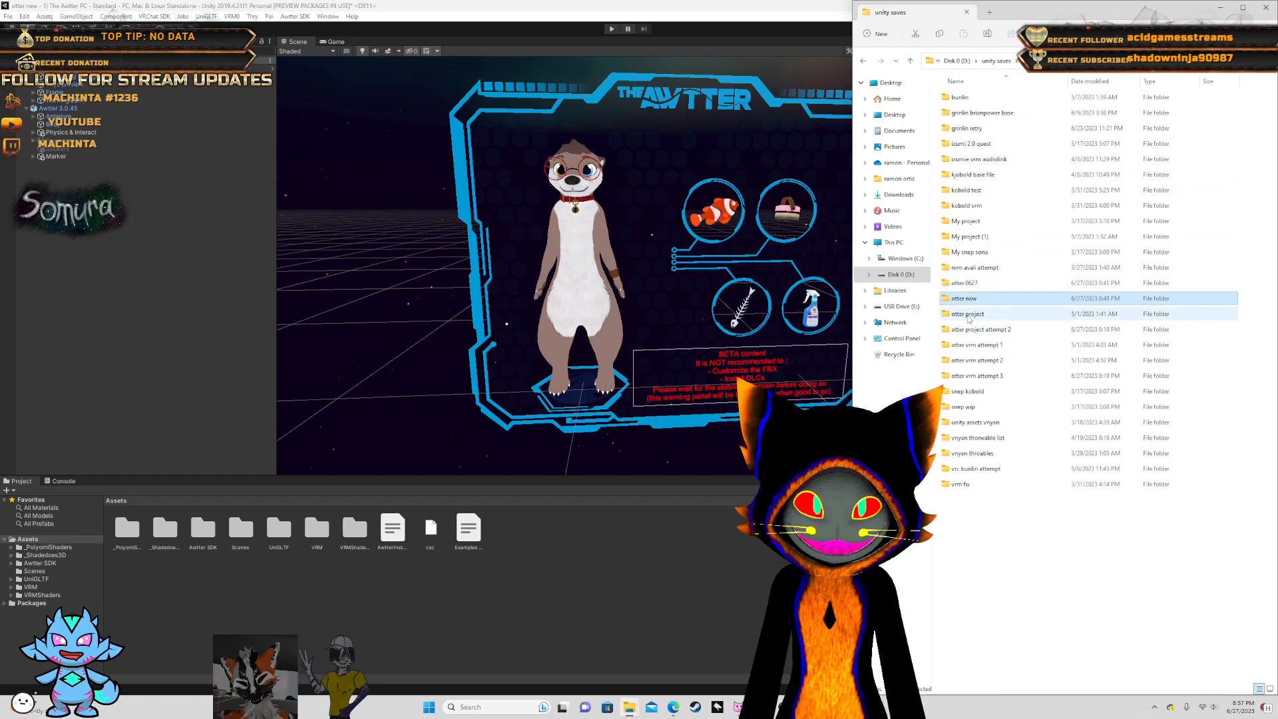
pyautogui.click(968, 318)
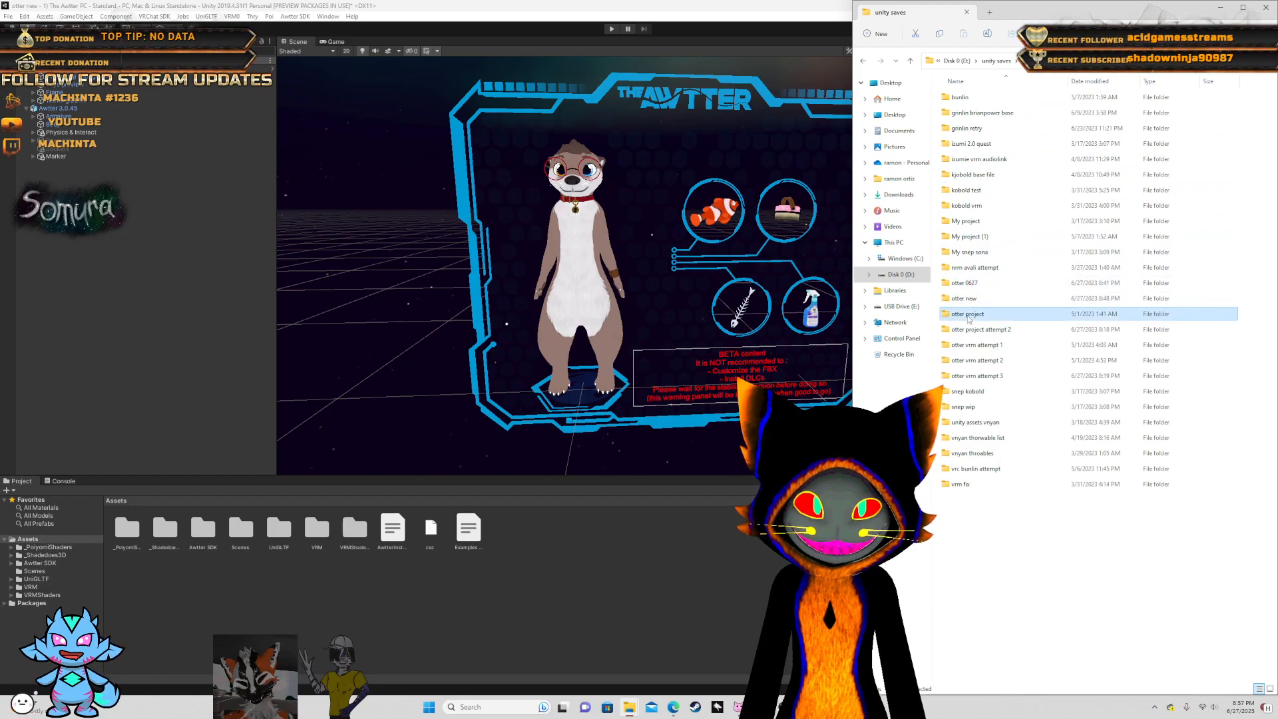
pyautogui.click(991, 377)
pyautogui.doubleClick(991, 377)
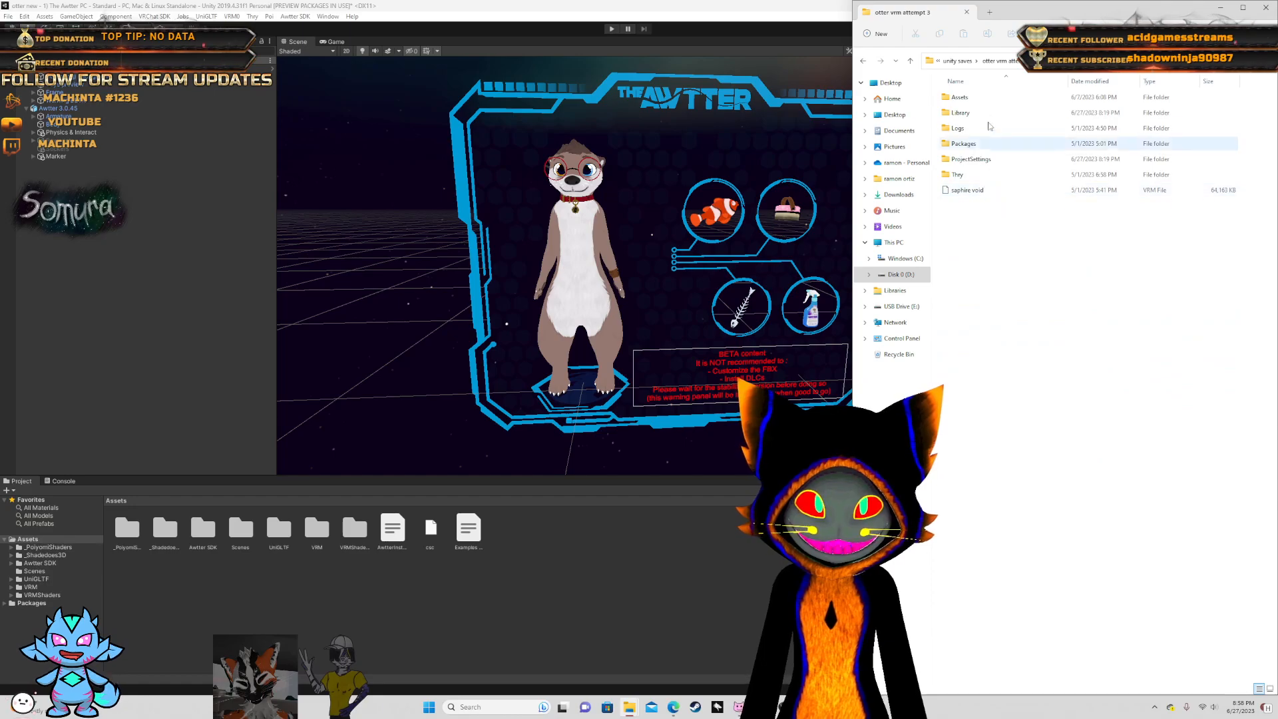
pyautogui.doubleClick(983, 101)
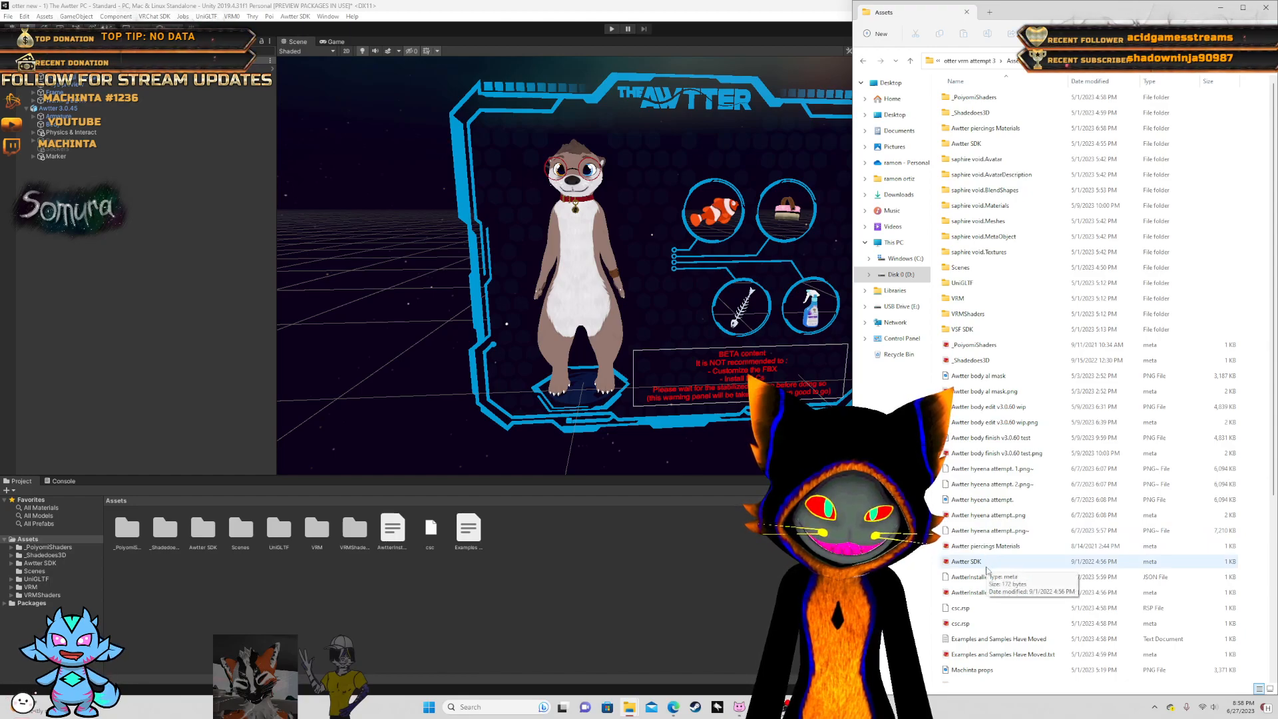
# - Examine the Awtter SDK, body texture, mask and other files in the Assets folder of otter vrm attempt 3
pyautogui.click(967, 563)
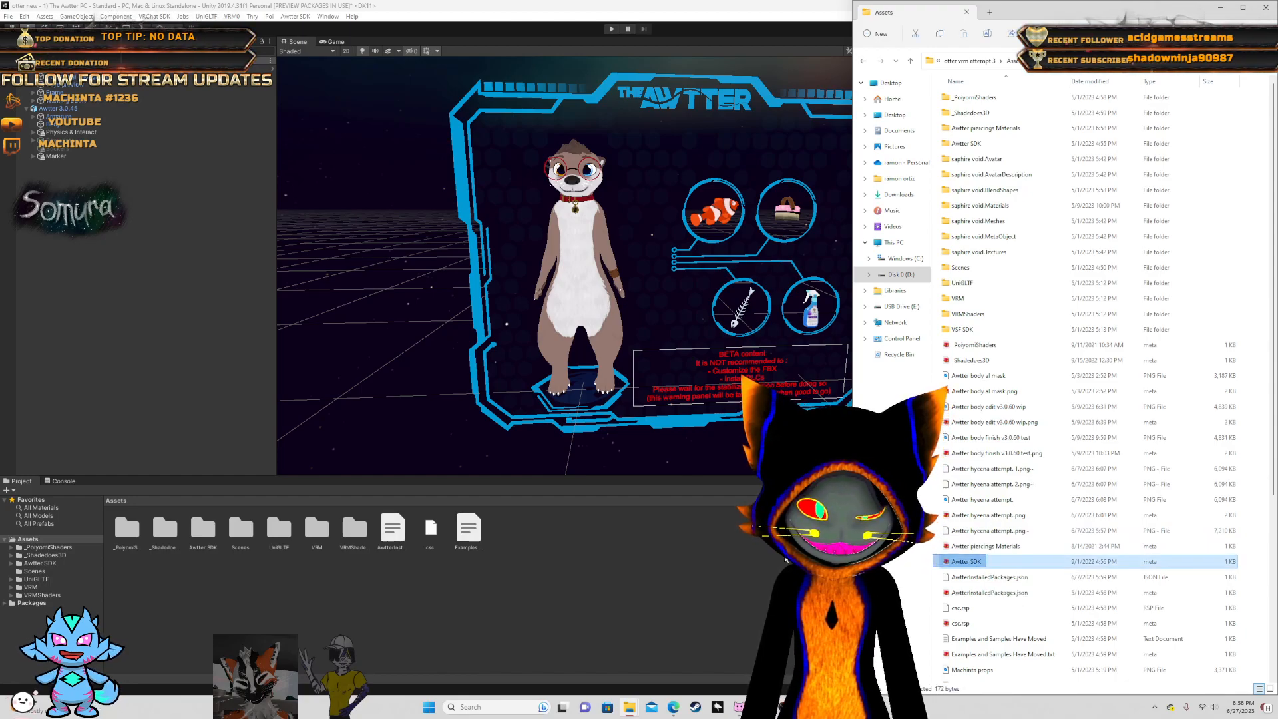
pyautogui.click(967, 563)
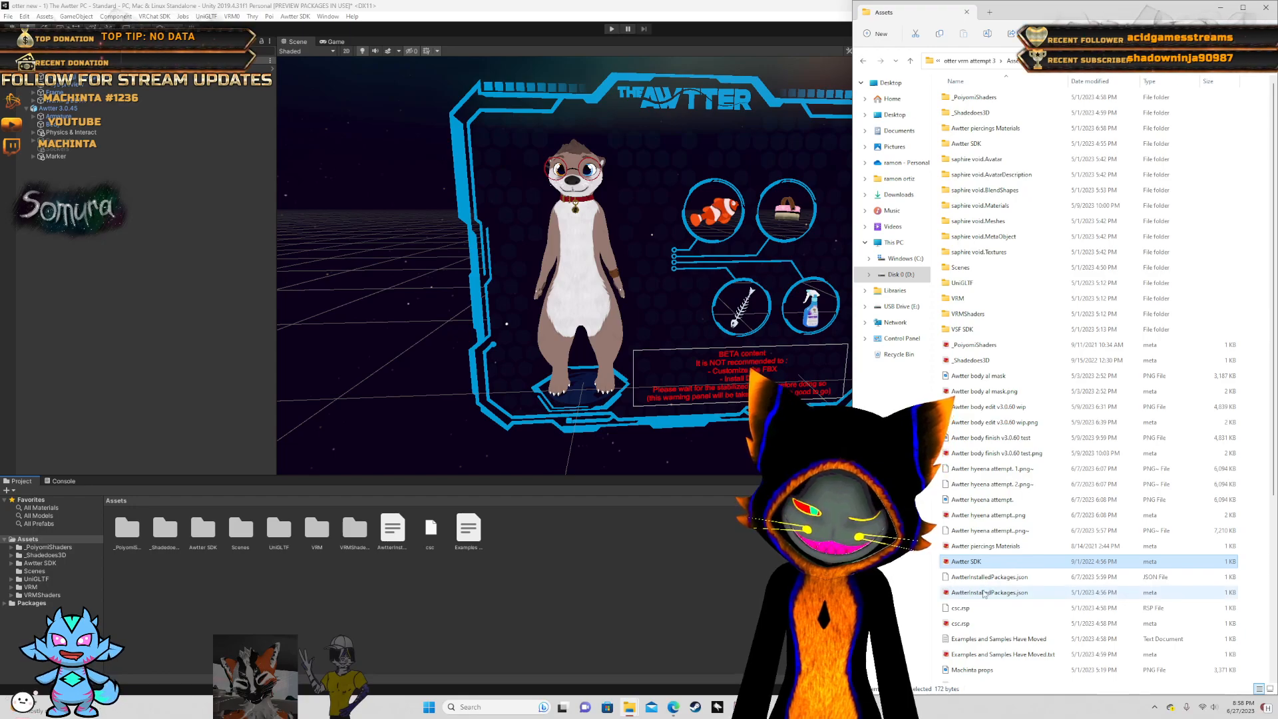
pyautogui.scroll(-3, 998, 595)
pyautogui.scroll(3, 1048, 610)
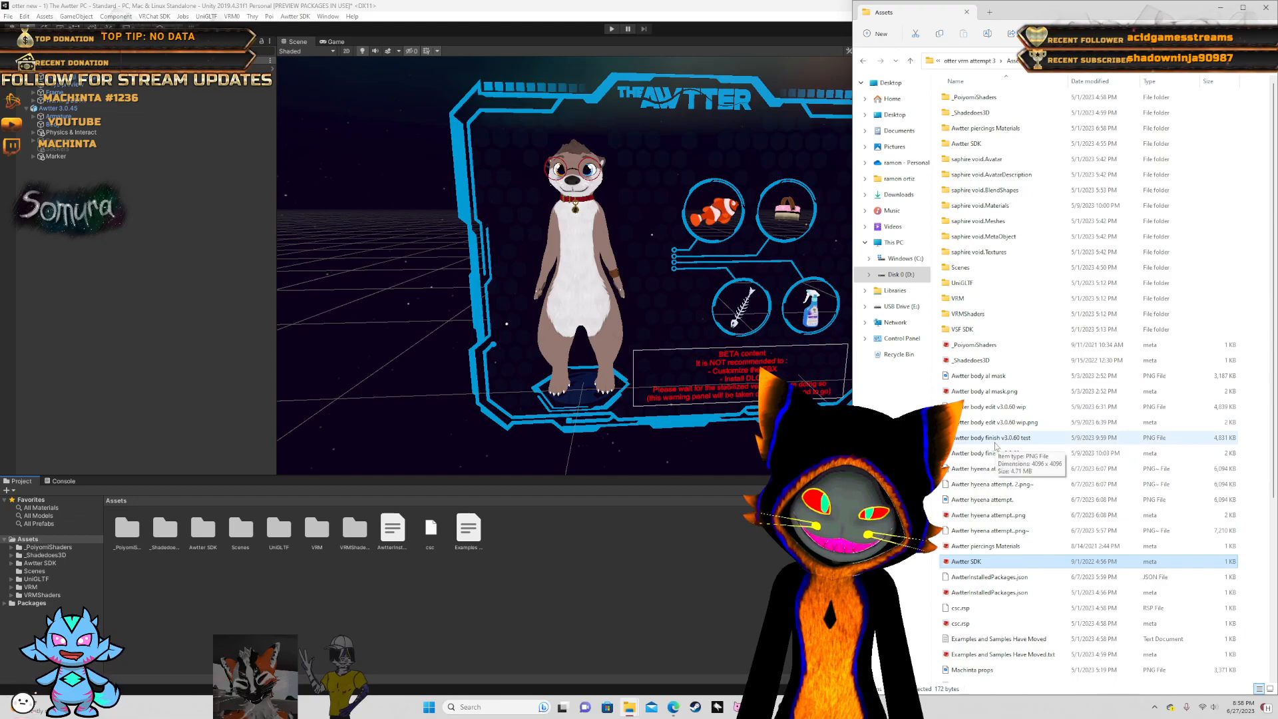
pyautogui.click(996, 443)
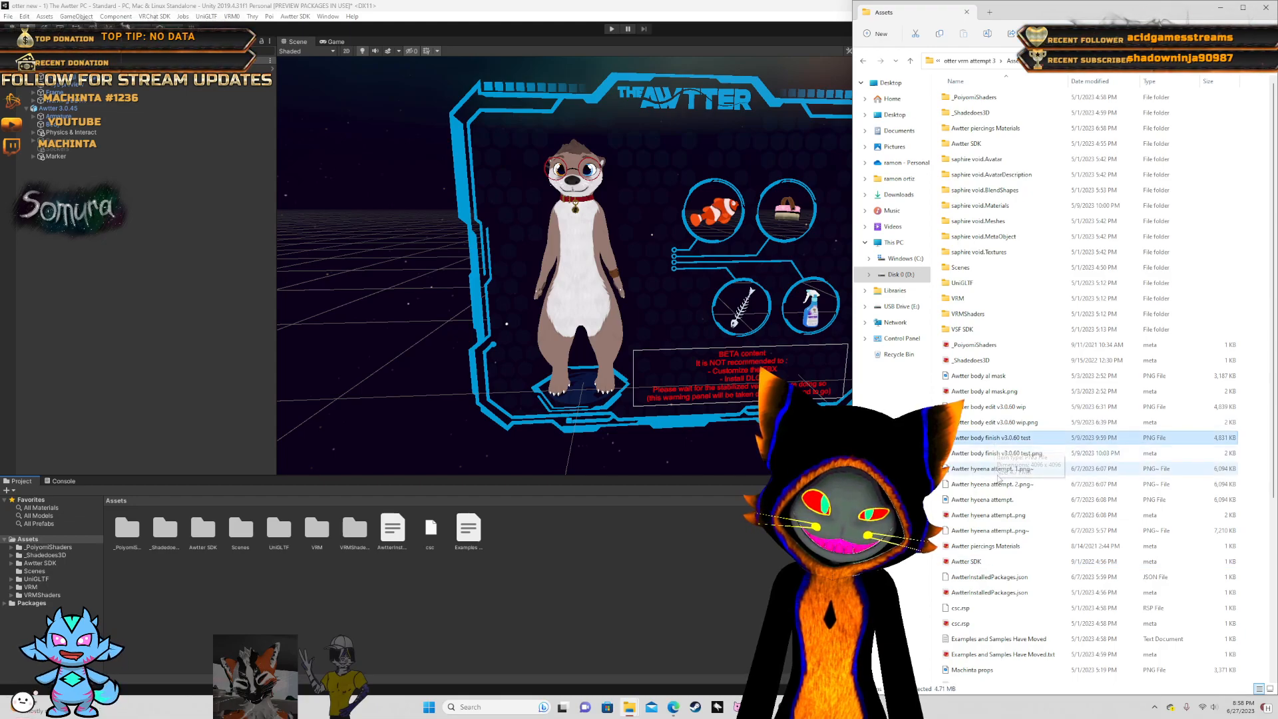
pyautogui.click(995, 500)
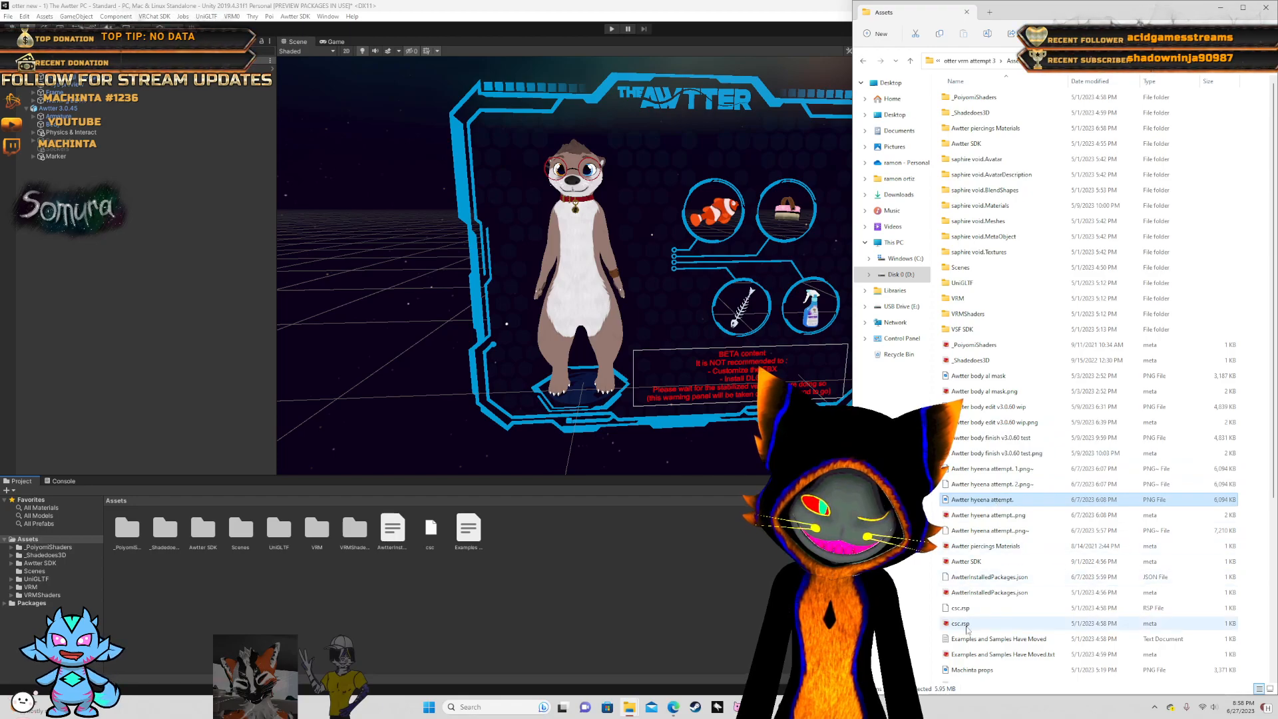
pyautogui.scroll(-2, 978, 638)
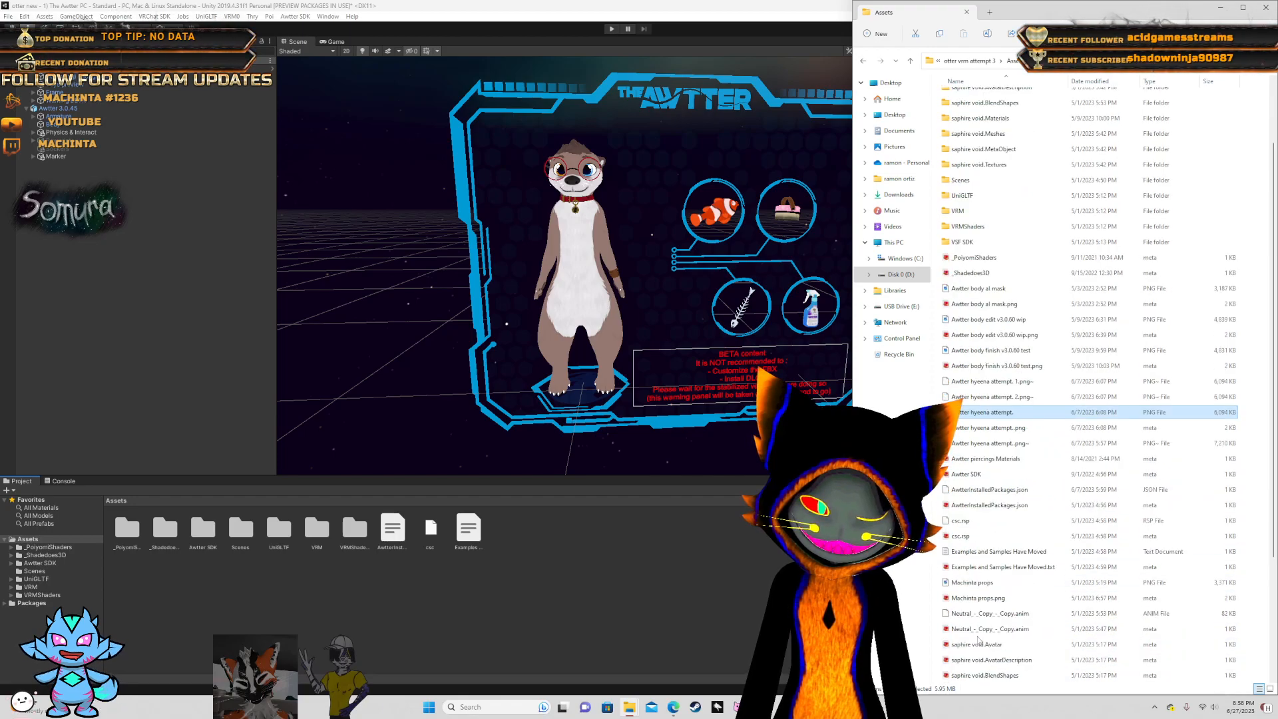
pyautogui.click(957, 583)
pyautogui.scroll(2, 959, 579)
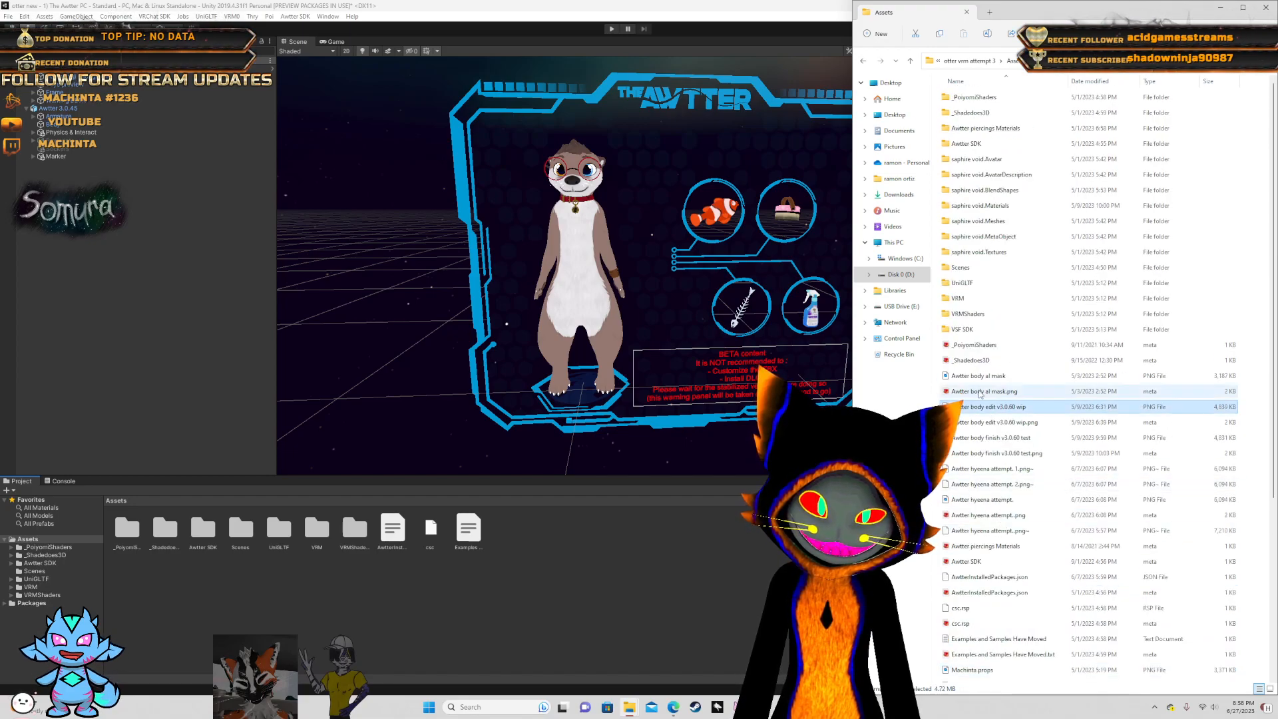
pyautogui.click(983, 377)
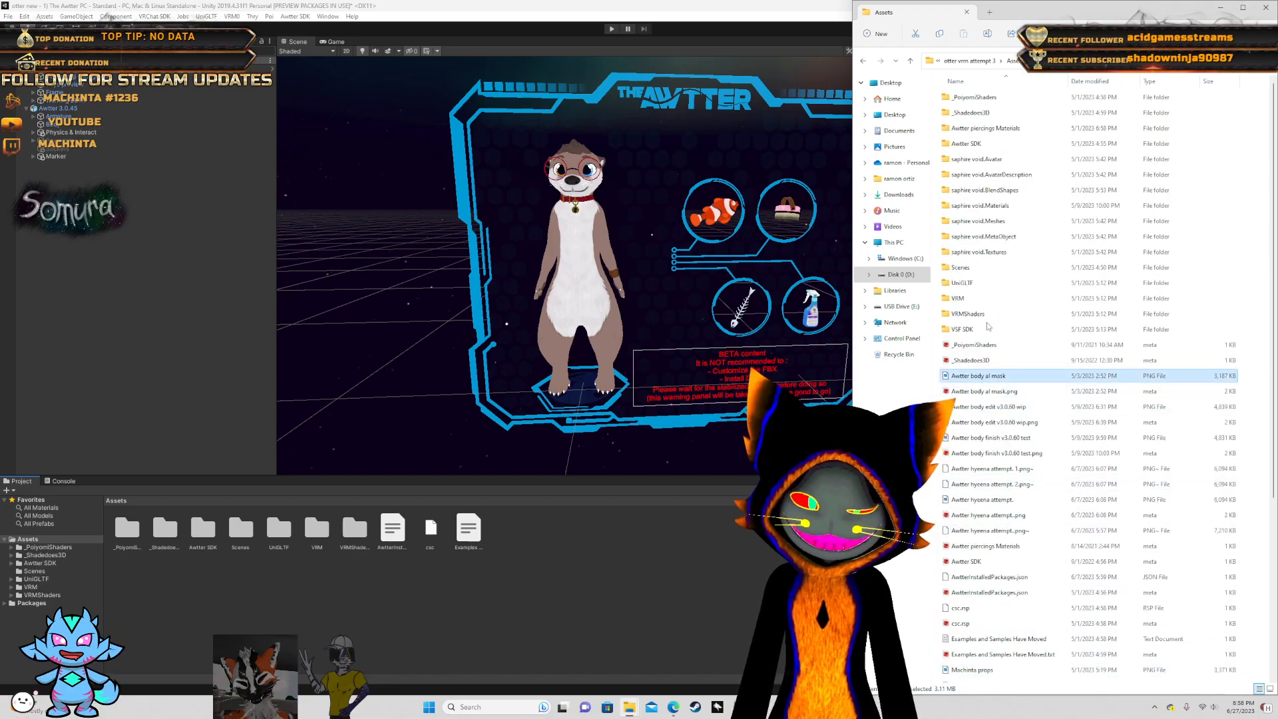
# - Return to Unity and look through the Editor and UPM Importer folders inside Awtter SDK
pyautogui.click(1231, 9)
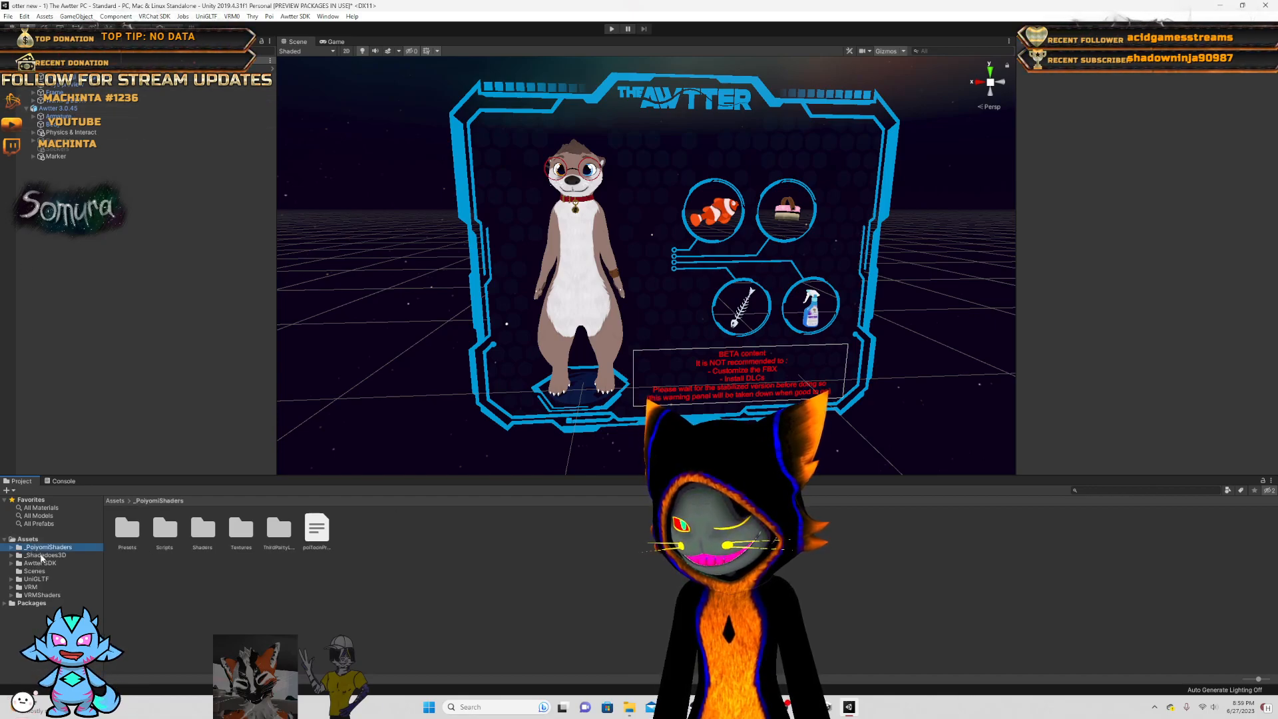
pyautogui.click(40, 562)
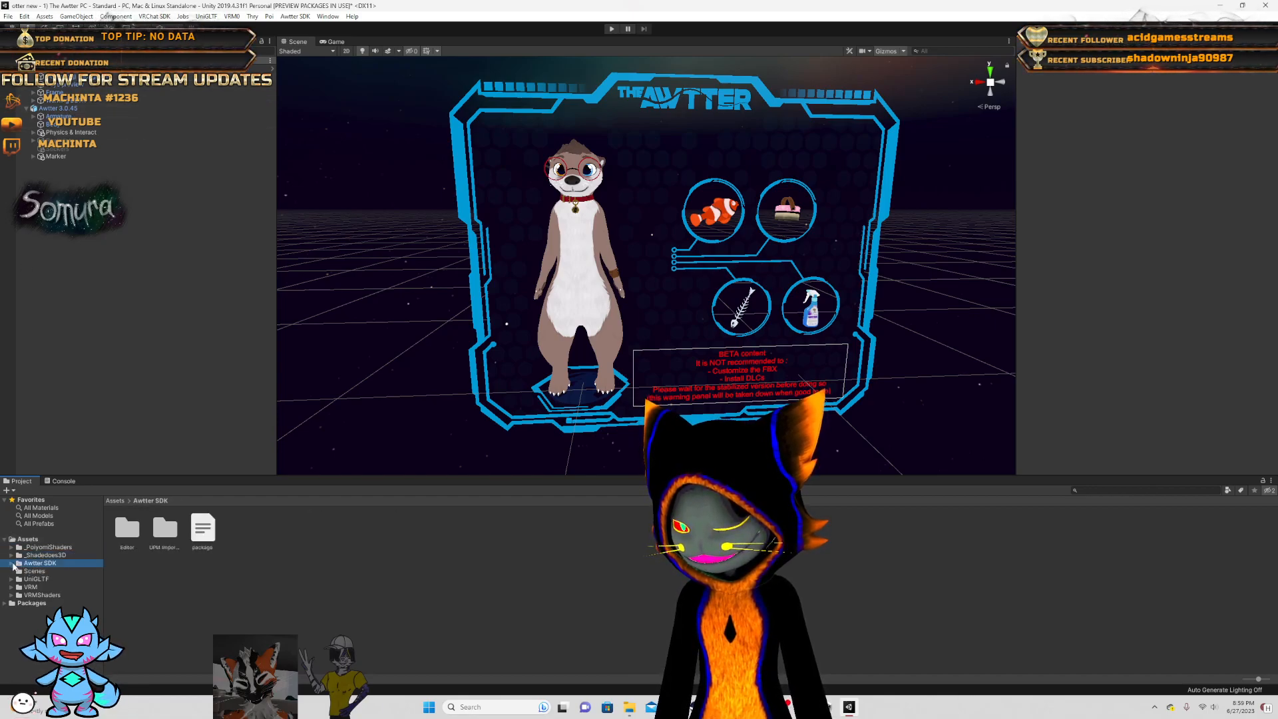
pyautogui.click(12, 564)
pyautogui.doubleClick(136, 536)
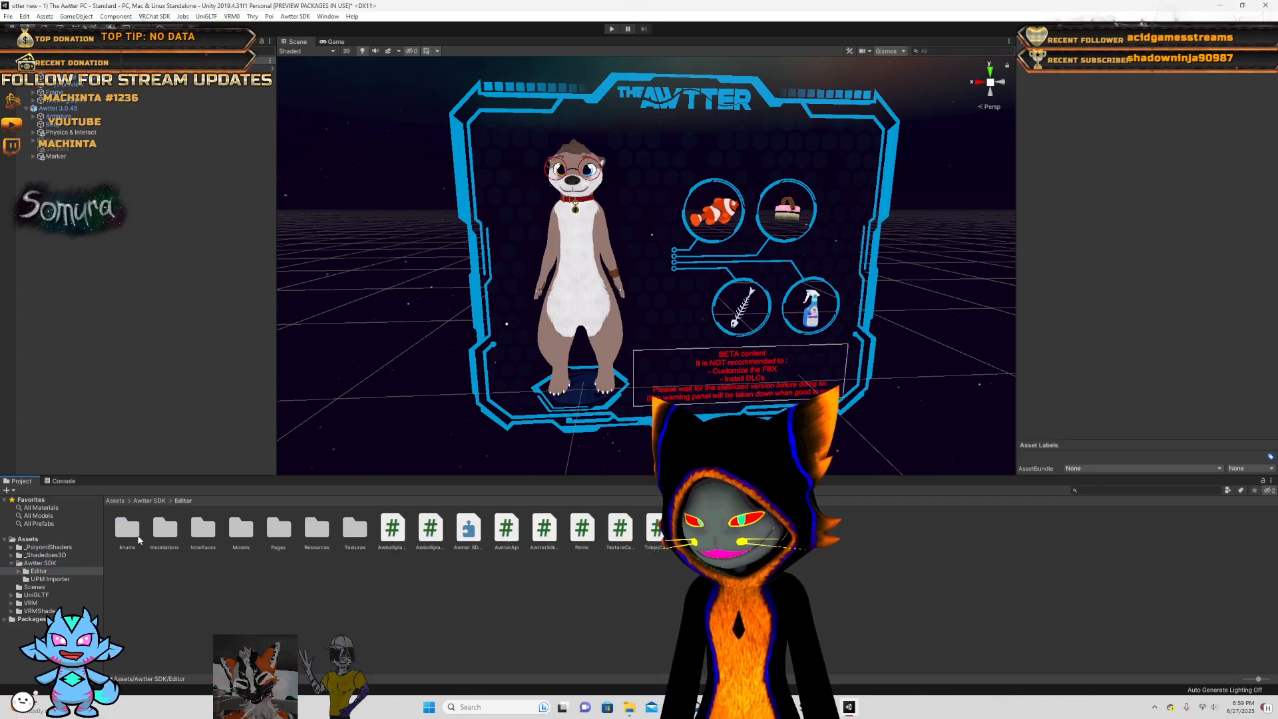
pyautogui.click(155, 502)
pyautogui.doubleClick(158, 542)
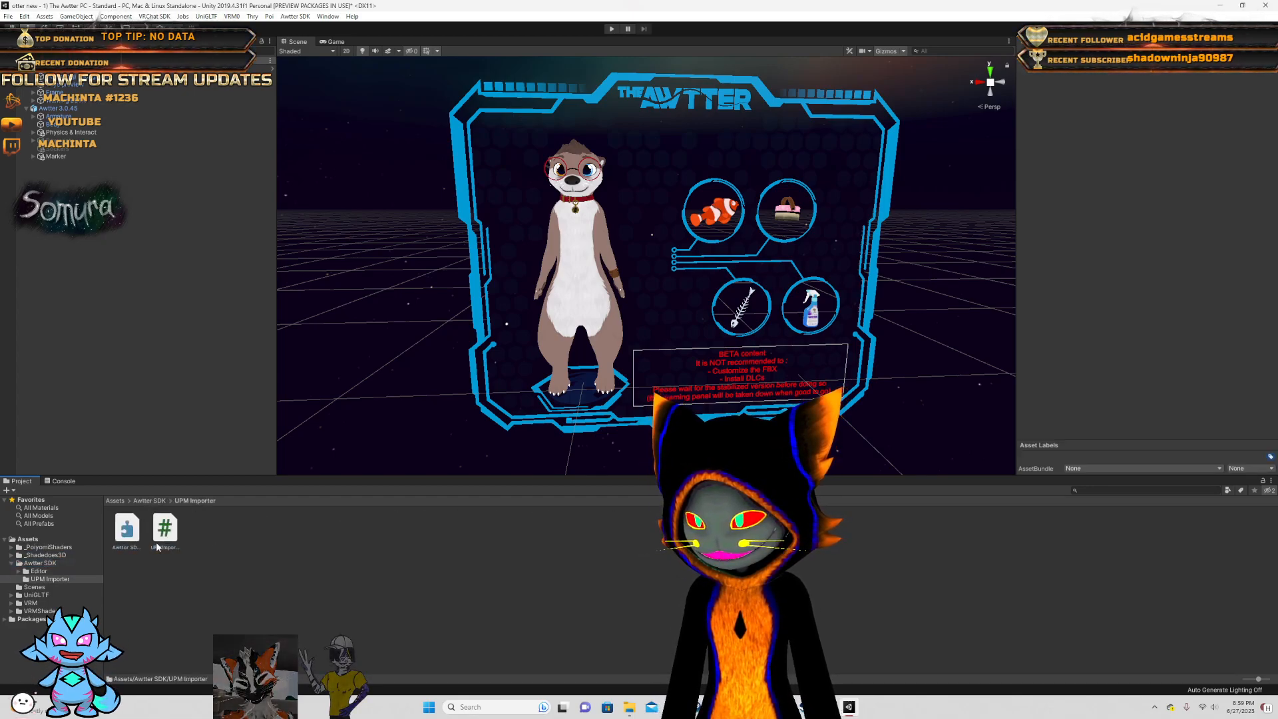
pyautogui.click(150, 502)
# - Look through the project's Scenes, UniGLTF, VRM, VRMShaders and Packages folders for the avatar's files
pyautogui.click(27, 539)
pyautogui.click(34, 587)
pyautogui.click(40, 595)
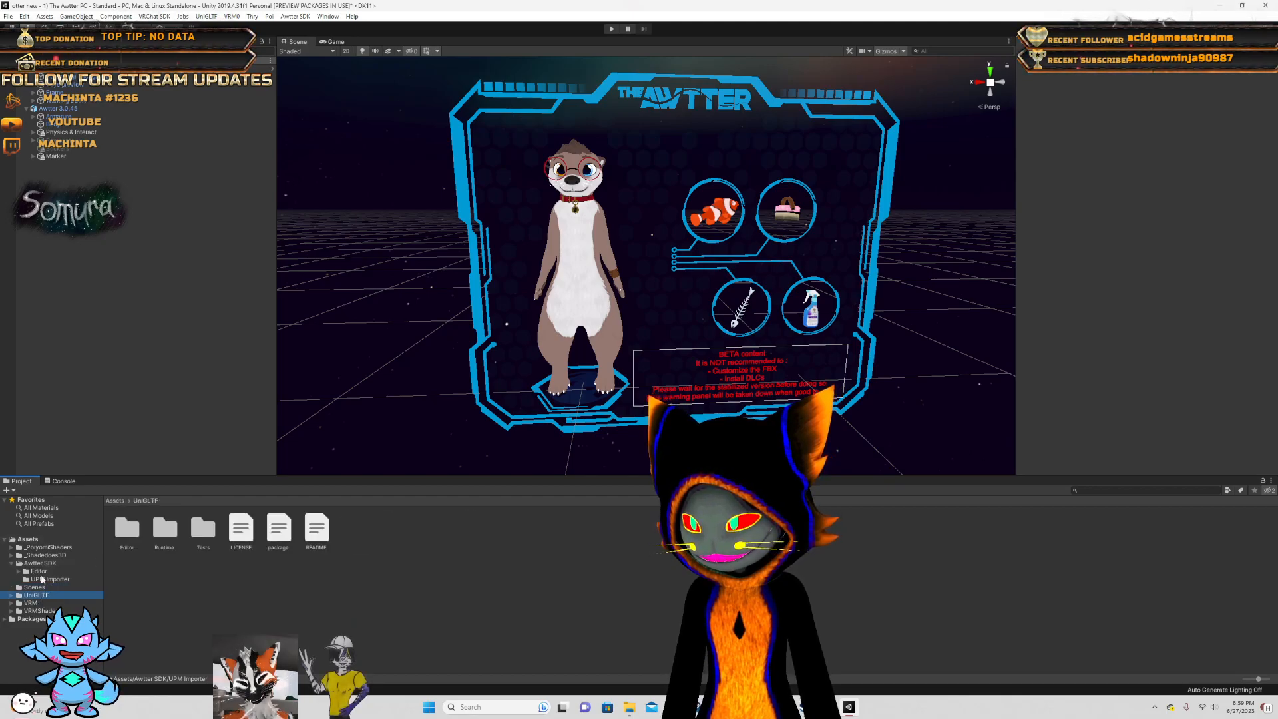
pyautogui.click(38, 571)
pyautogui.click(34, 587)
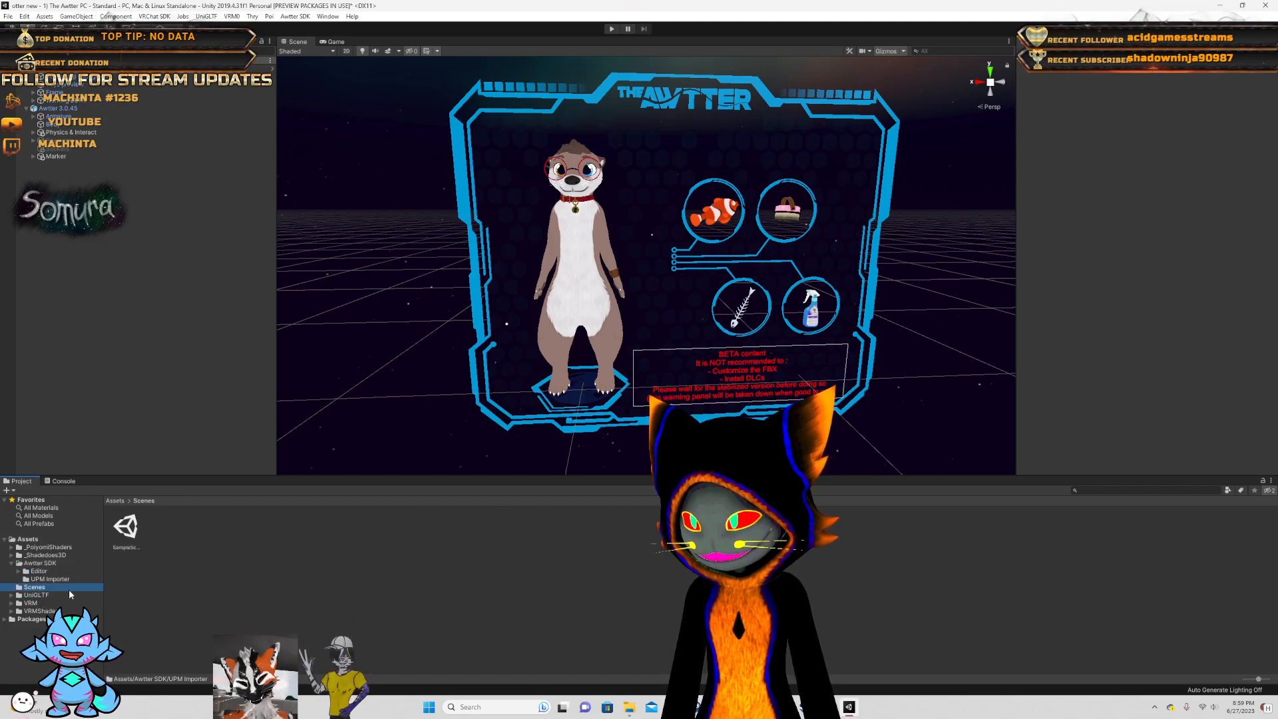
pyautogui.click(54, 604)
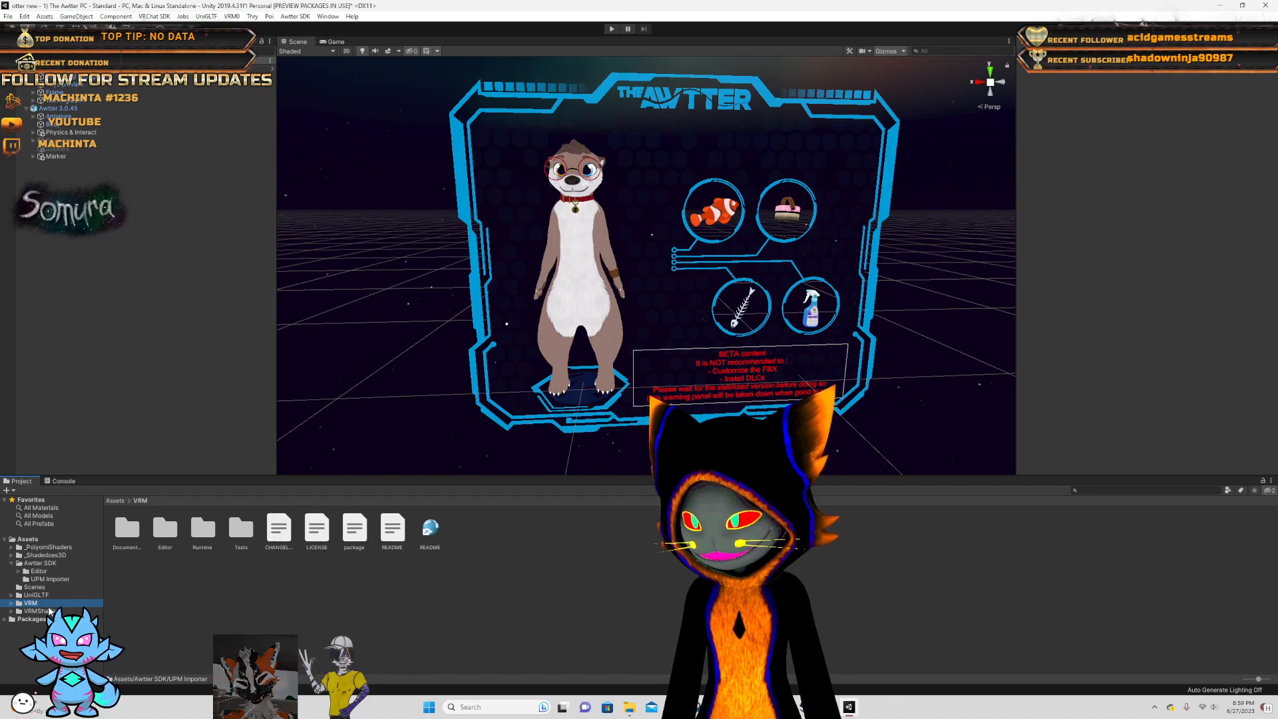
pyautogui.click(38, 611)
pyautogui.click(12, 620)
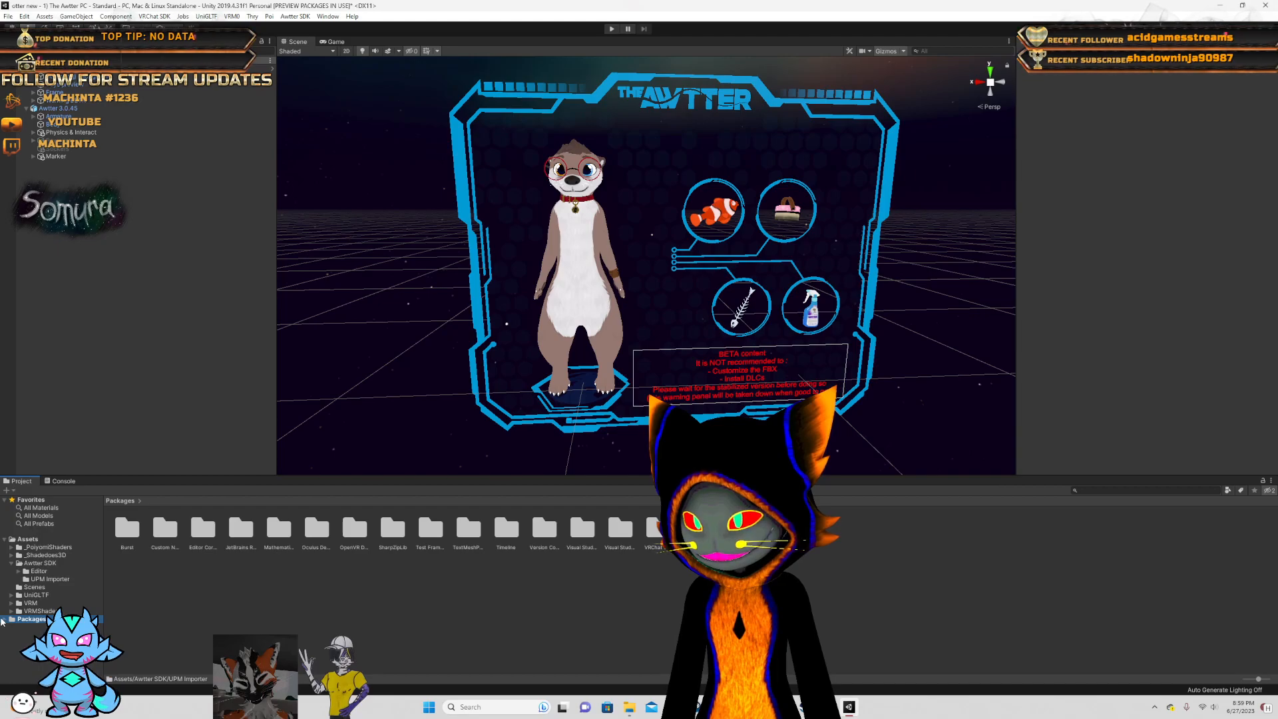
# - Recheck the _PoiyomiShaders and Awtter SDK folders and open the UPM Importer folder
pyautogui.click(39, 563)
pyautogui.click(41, 548)
pyautogui.click(32, 570)
pyautogui.click(33, 563)
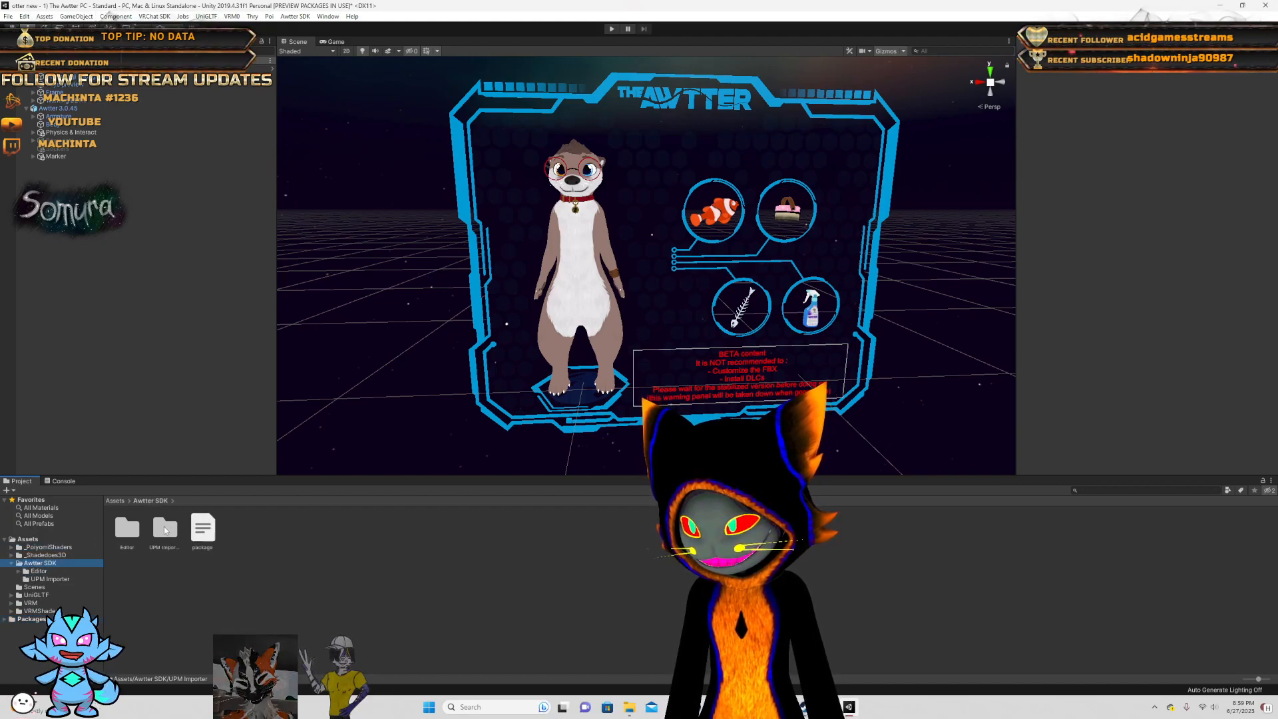
pyautogui.doubleClick(165, 528)
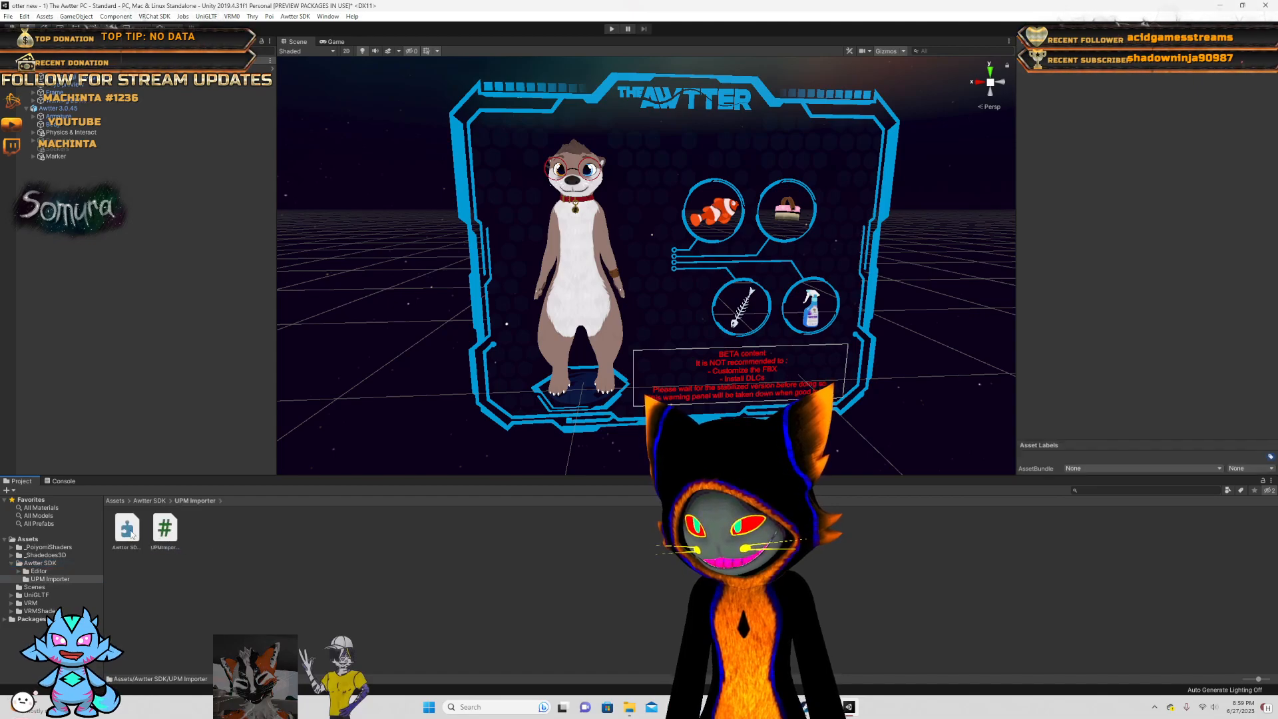
# - Inspect the UPM Importer files, the Scenes folder and the Awtter 3.0.45 avatar's components, ending at the Assets root
pyautogui.click(127, 529)
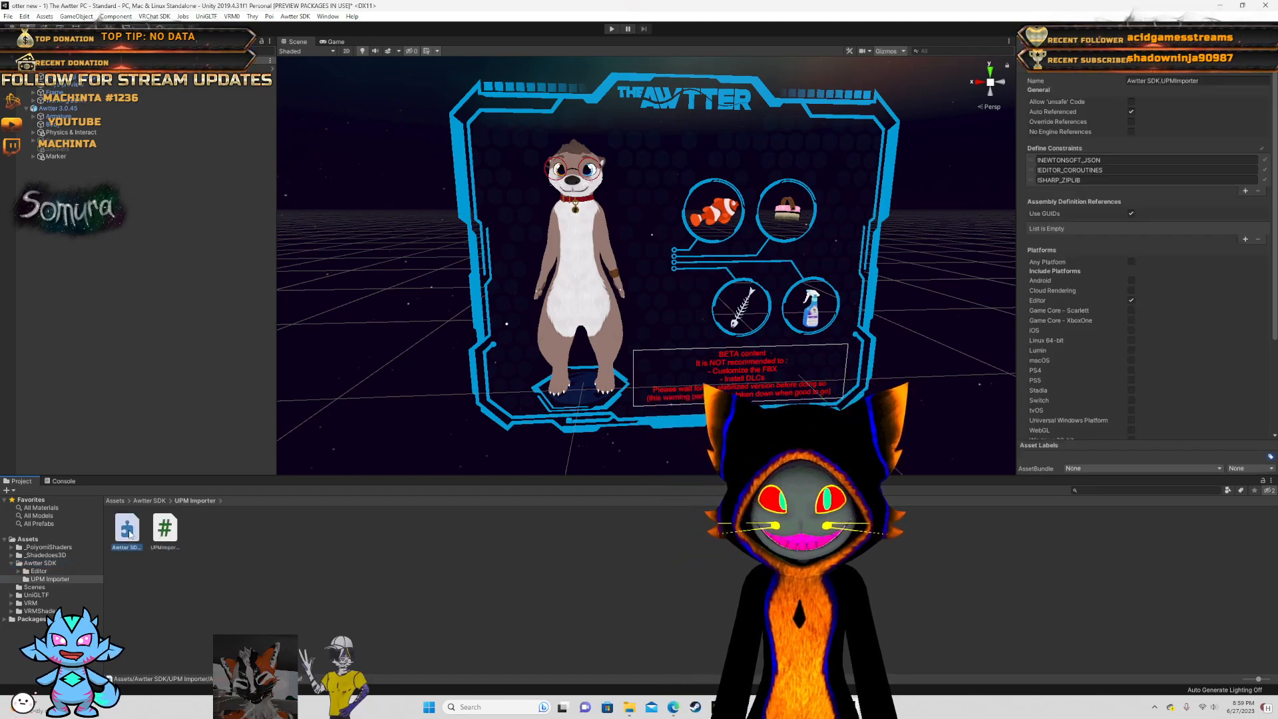
pyautogui.click(166, 540)
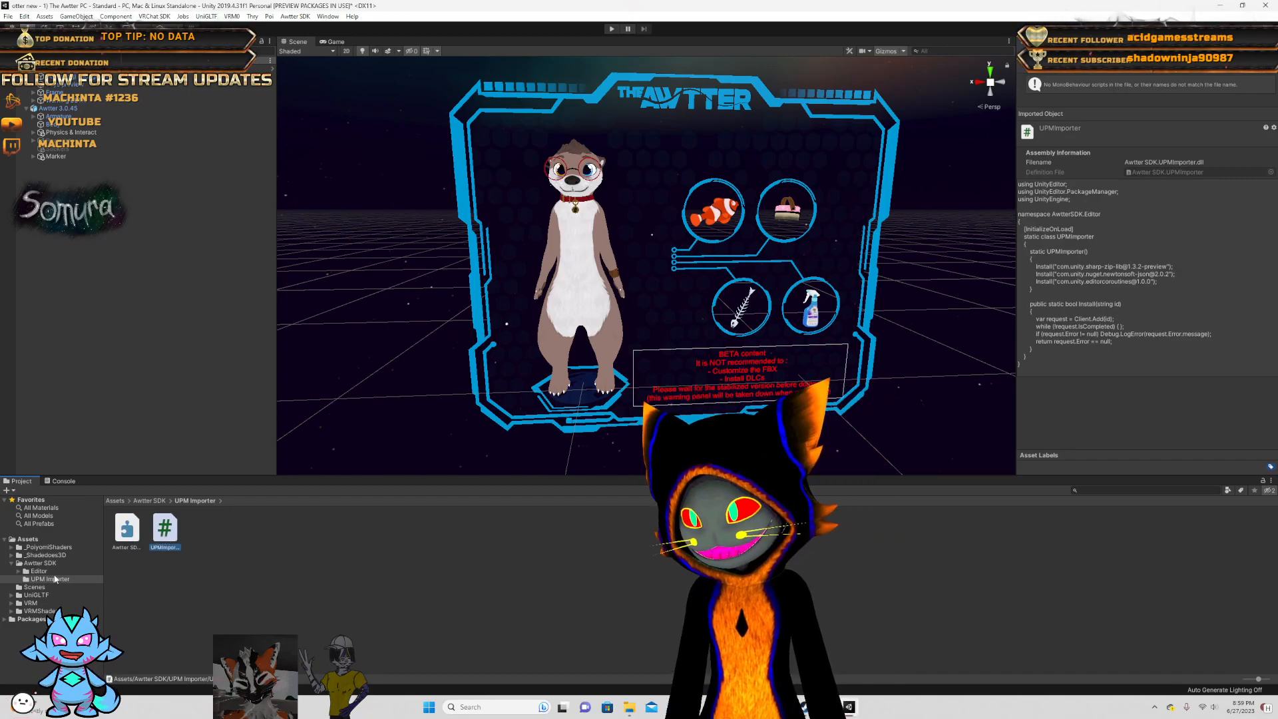
pyautogui.click(35, 587)
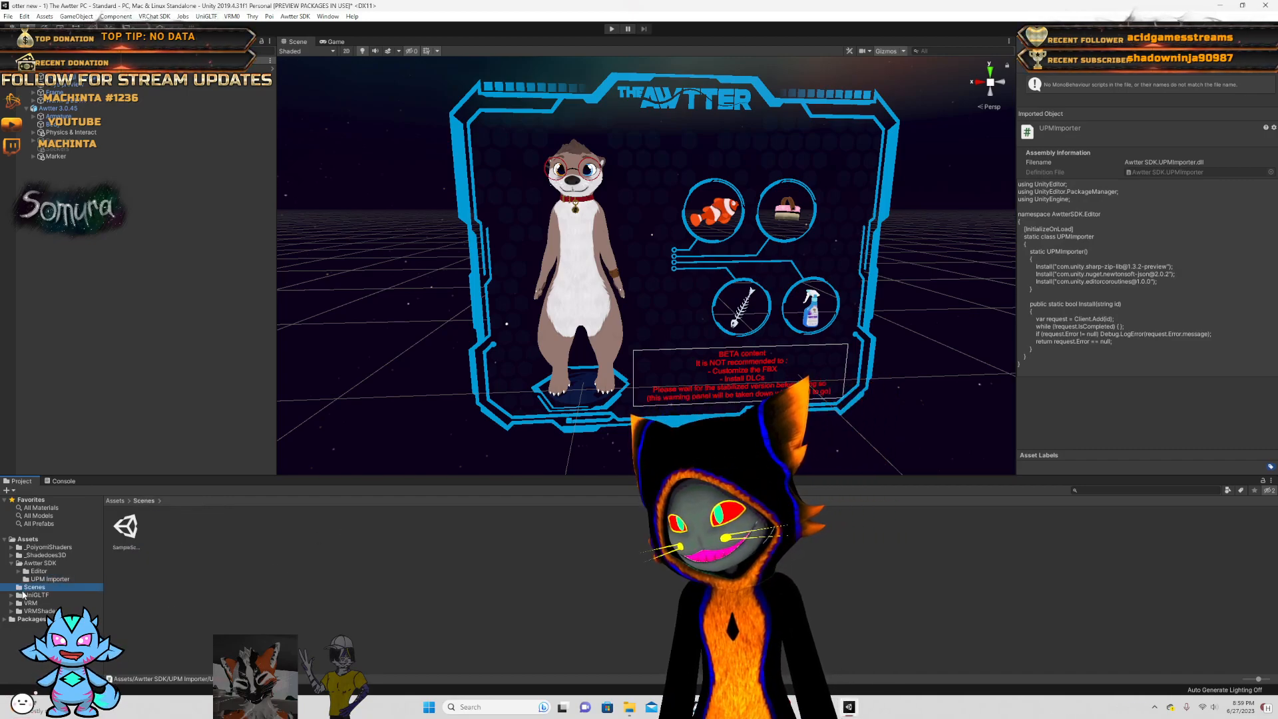
pyautogui.click(48, 109)
pyautogui.click(27, 540)
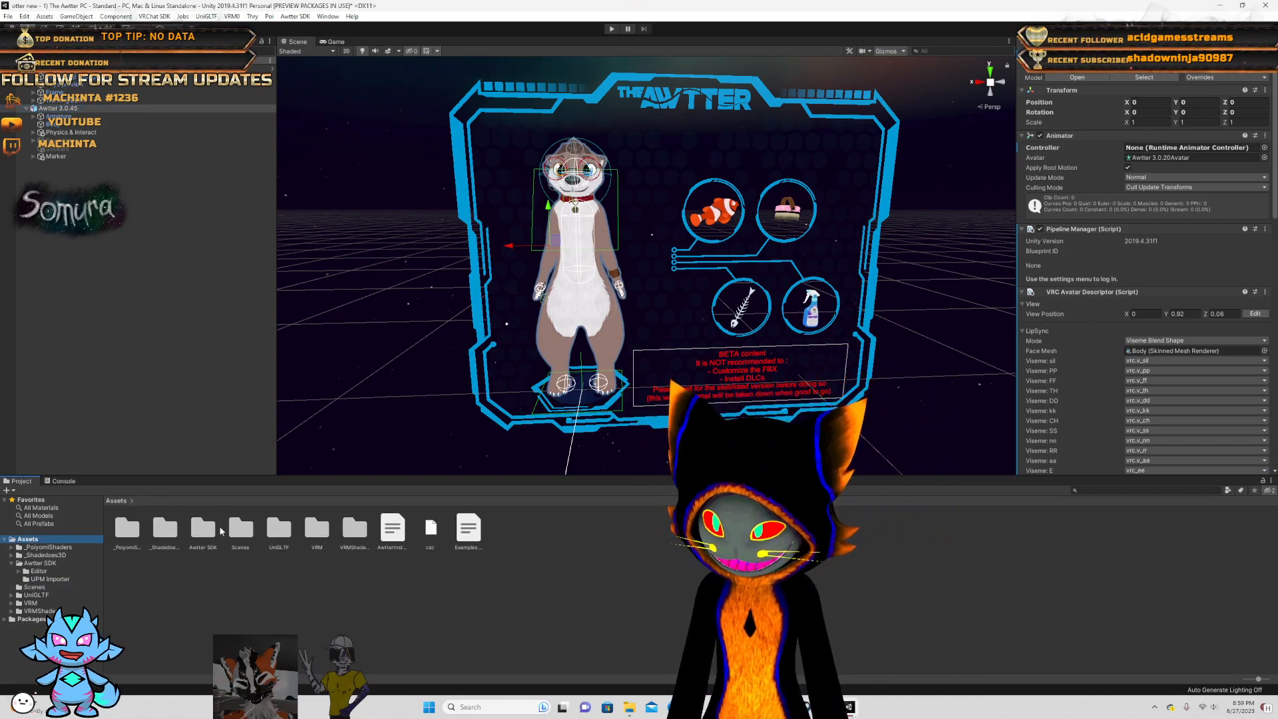
# - Look through the Awtter SDK package file and the Editor folder's Models and API subfolders
pyautogui.doubleClick(205, 532)
pyautogui.click(204, 533)
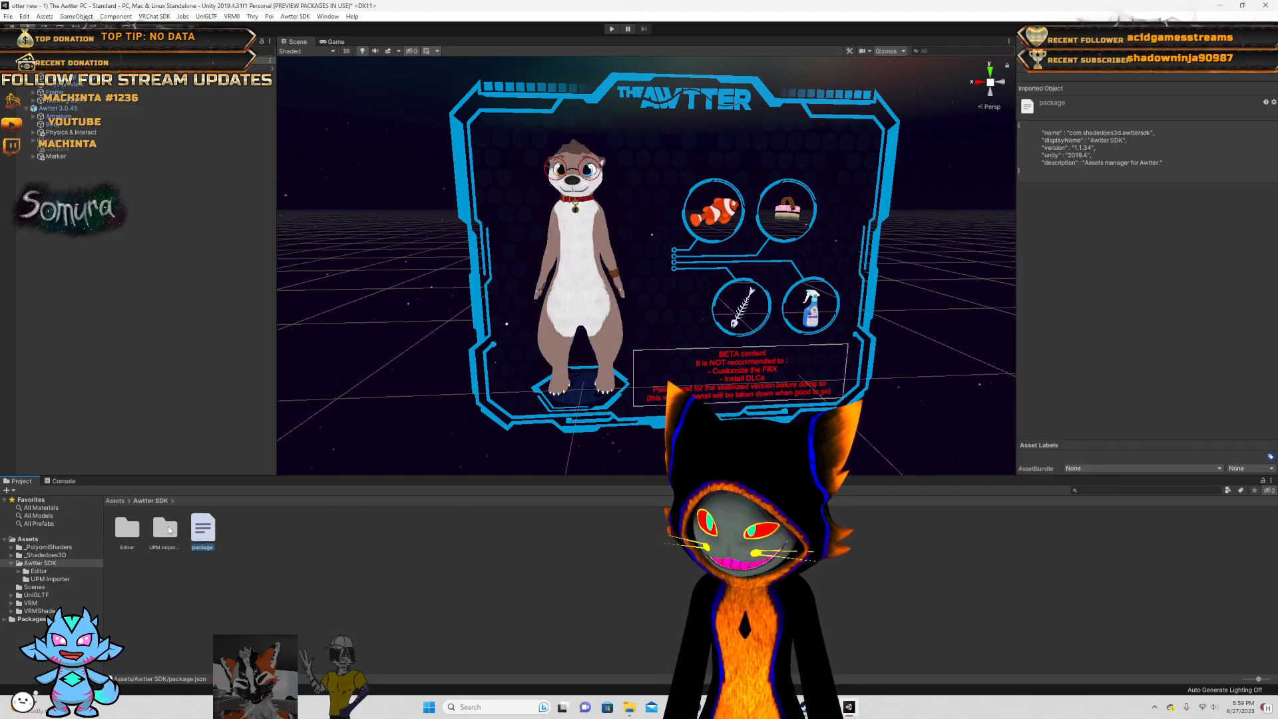
pyautogui.doubleClick(129, 526)
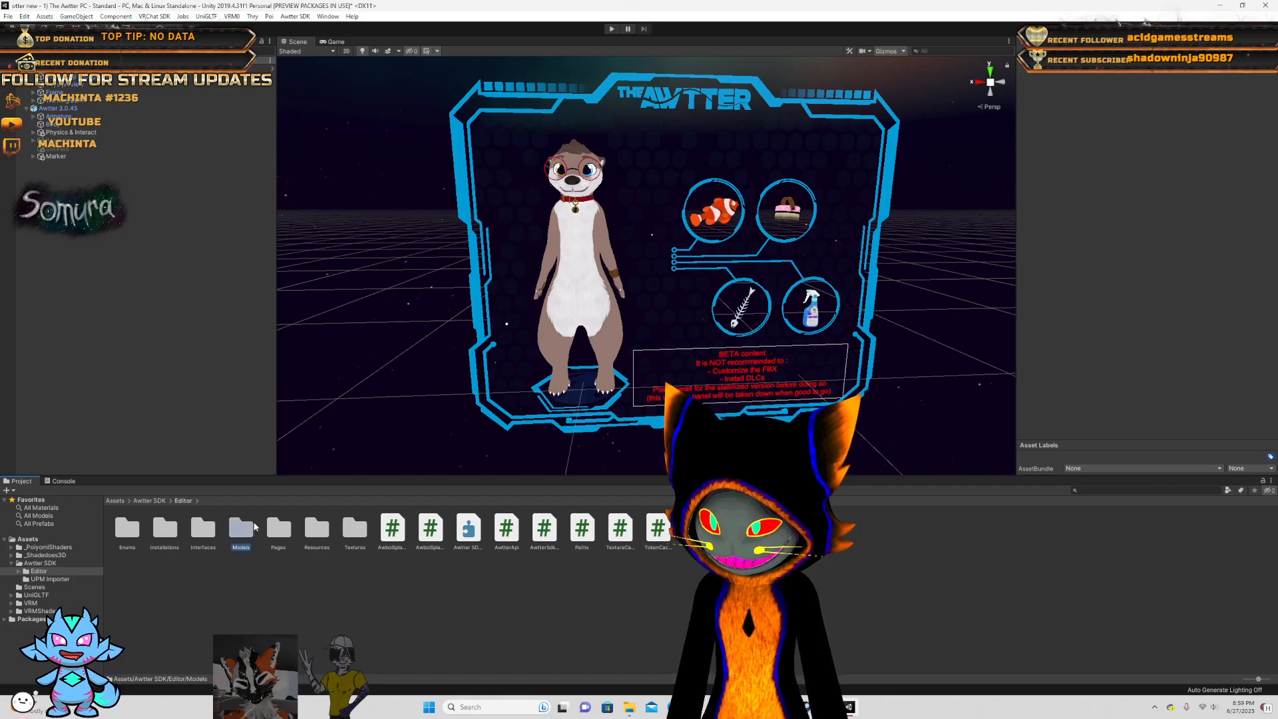
pyautogui.doubleClick(241, 528)
pyautogui.doubleClick(127, 528)
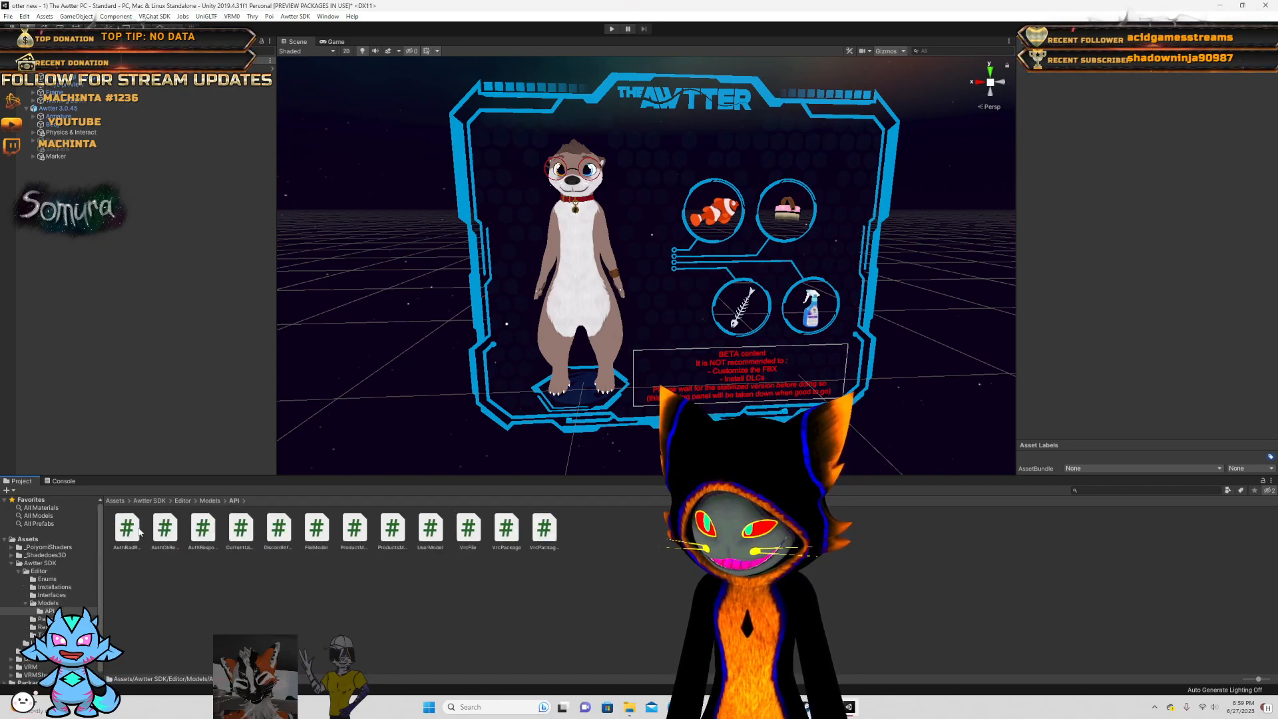
pyautogui.click(210, 501)
pyautogui.click(183, 501)
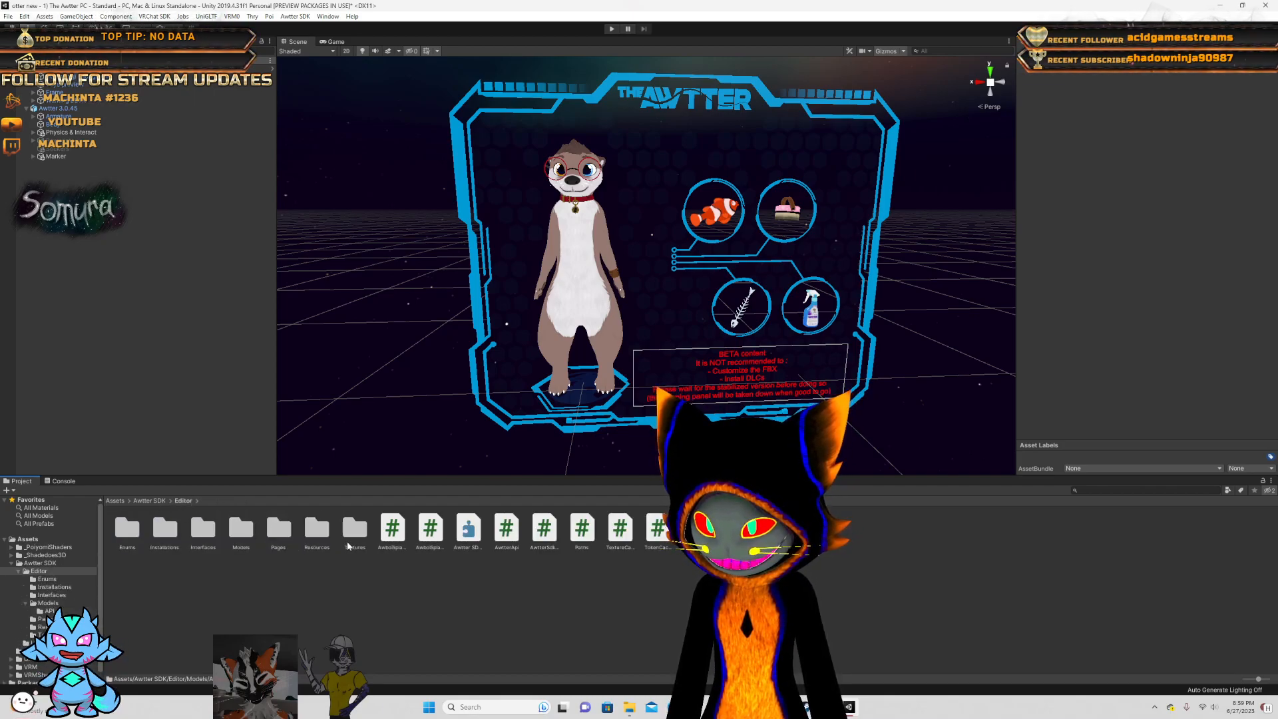
# - Check the Resources, Textures and Pages folders inside the SDK's Editor folder and return to the Assets root
pyautogui.doubleClick(331, 530)
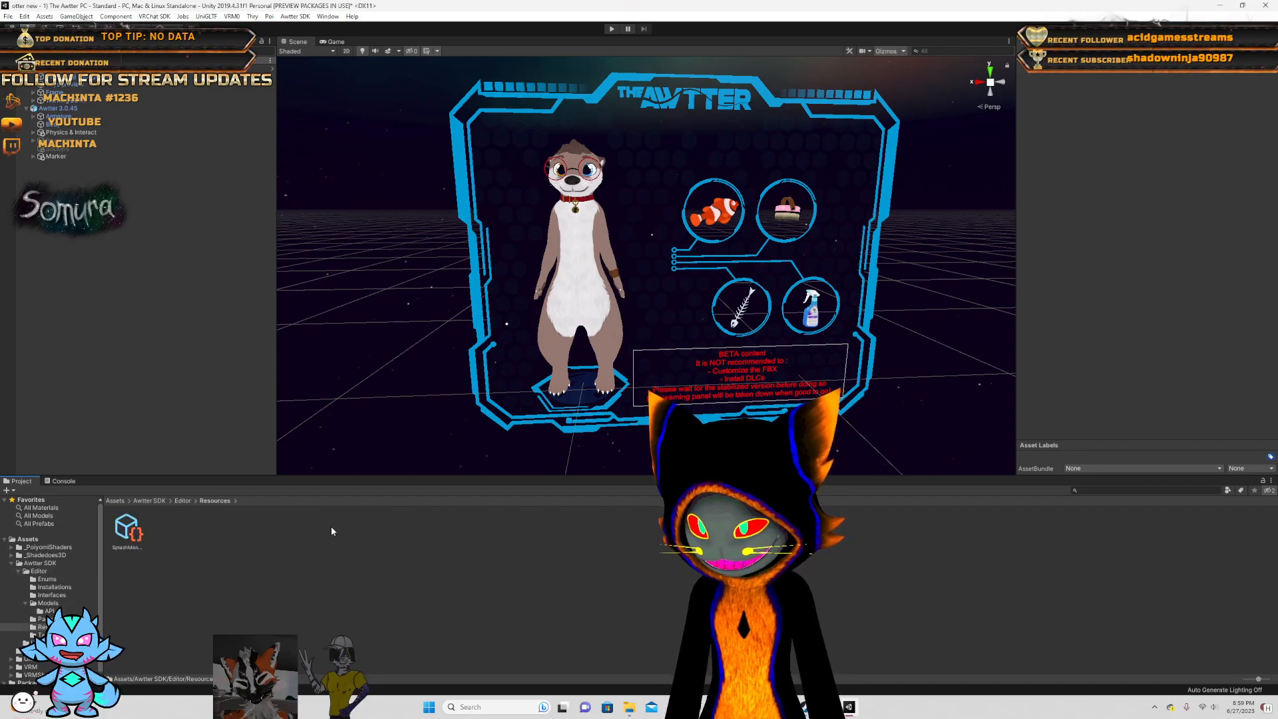
pyautogui.click(183, 501)
pyautogui.doubleClick(367, 530)
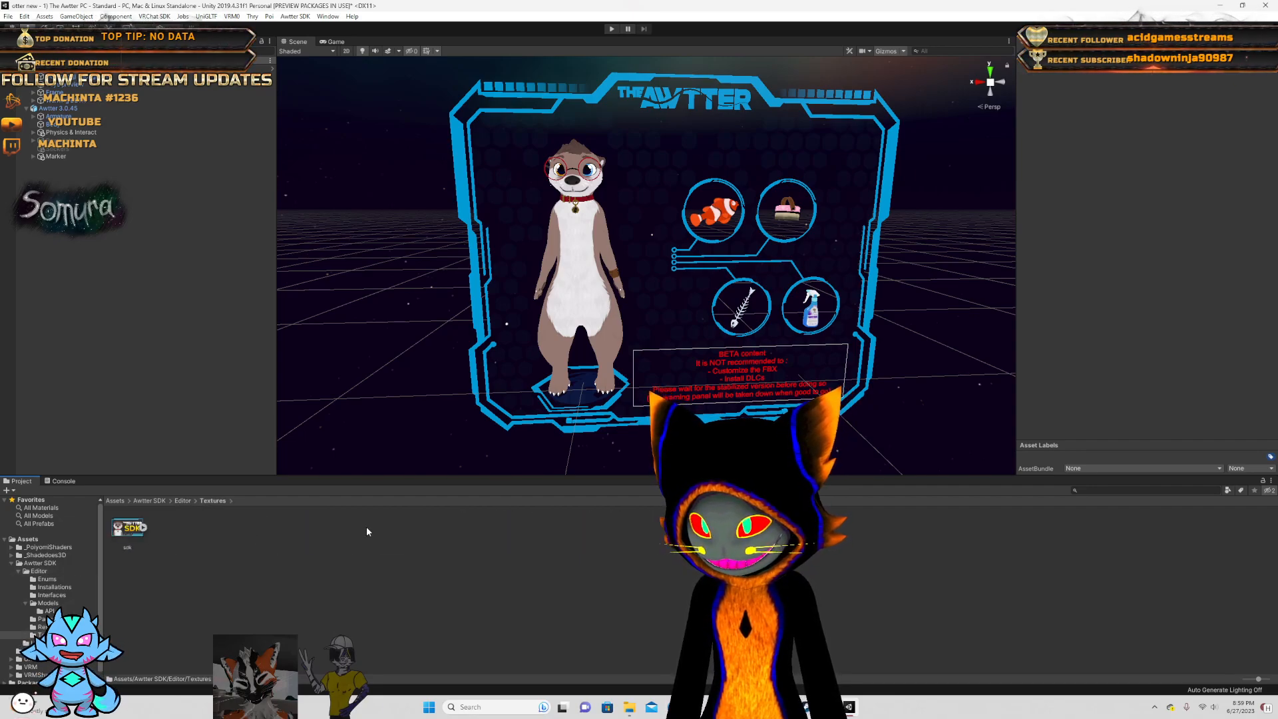
pyautogui.click(182, 501)
pyautogui.doubleClick(272, 529)
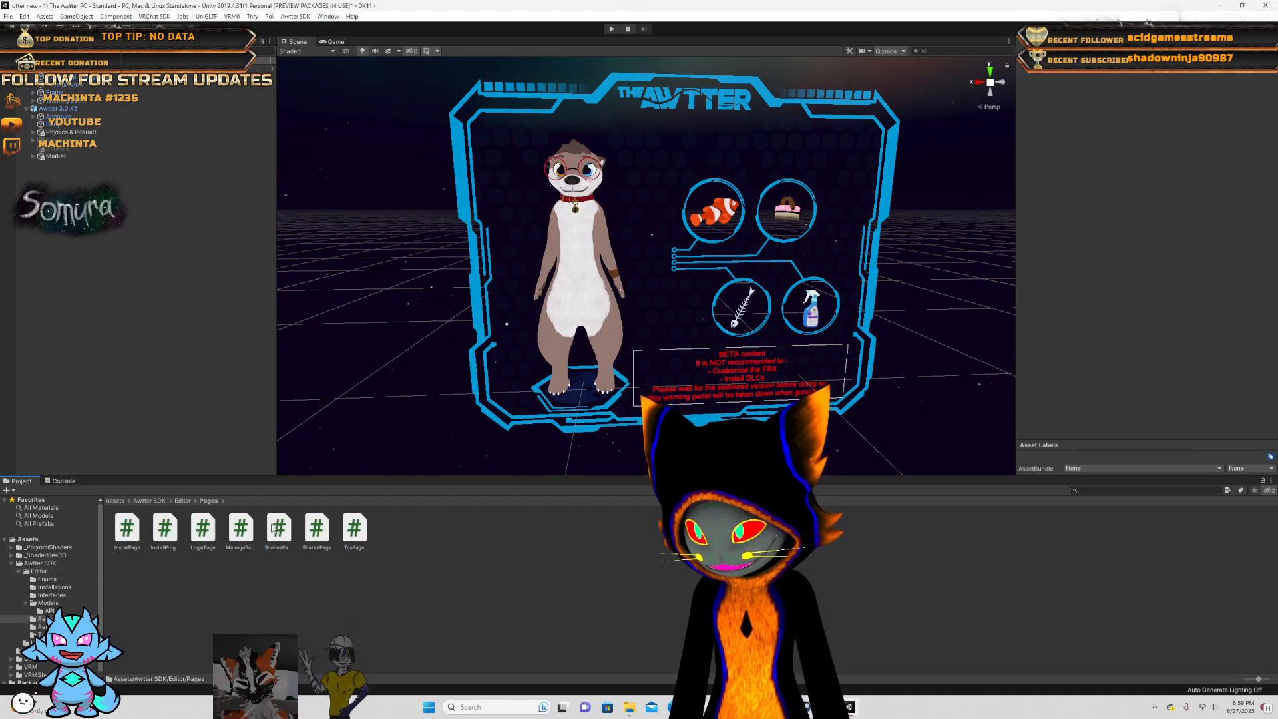
pyautogui.click(183, 501)
pyautogui.doubleClick(241, 529)
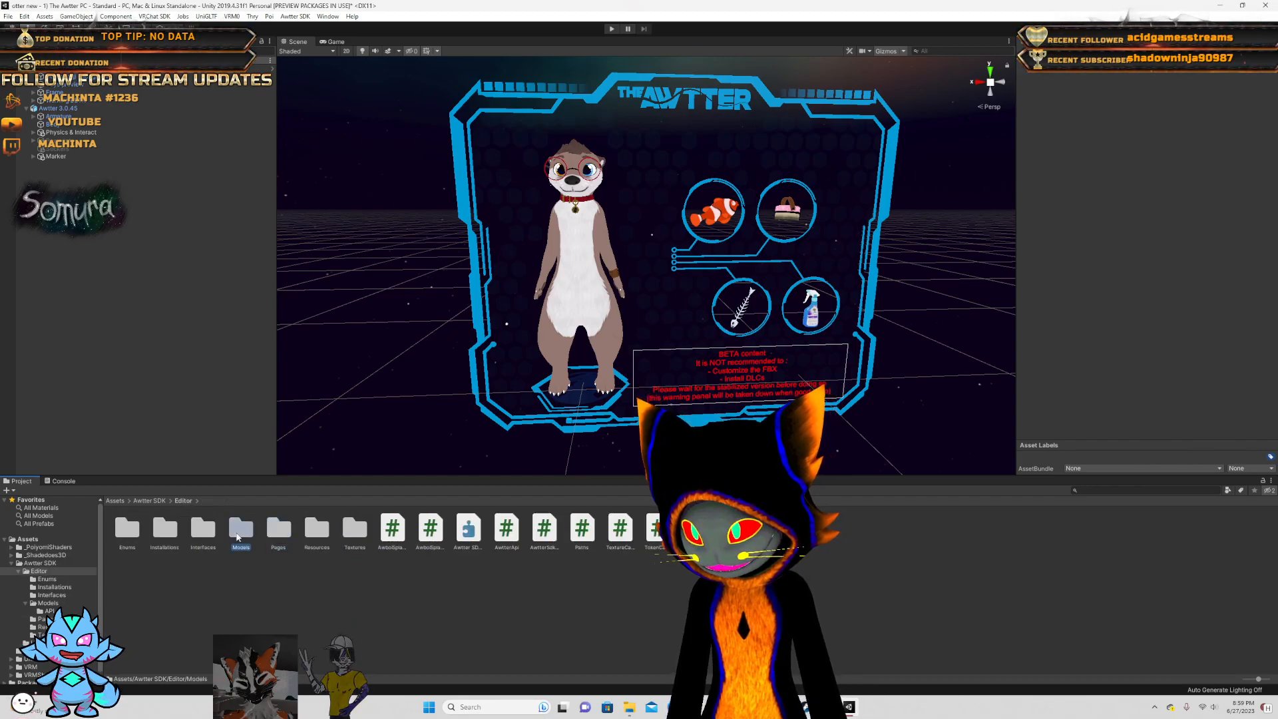
pyautogui.click(183, 501)
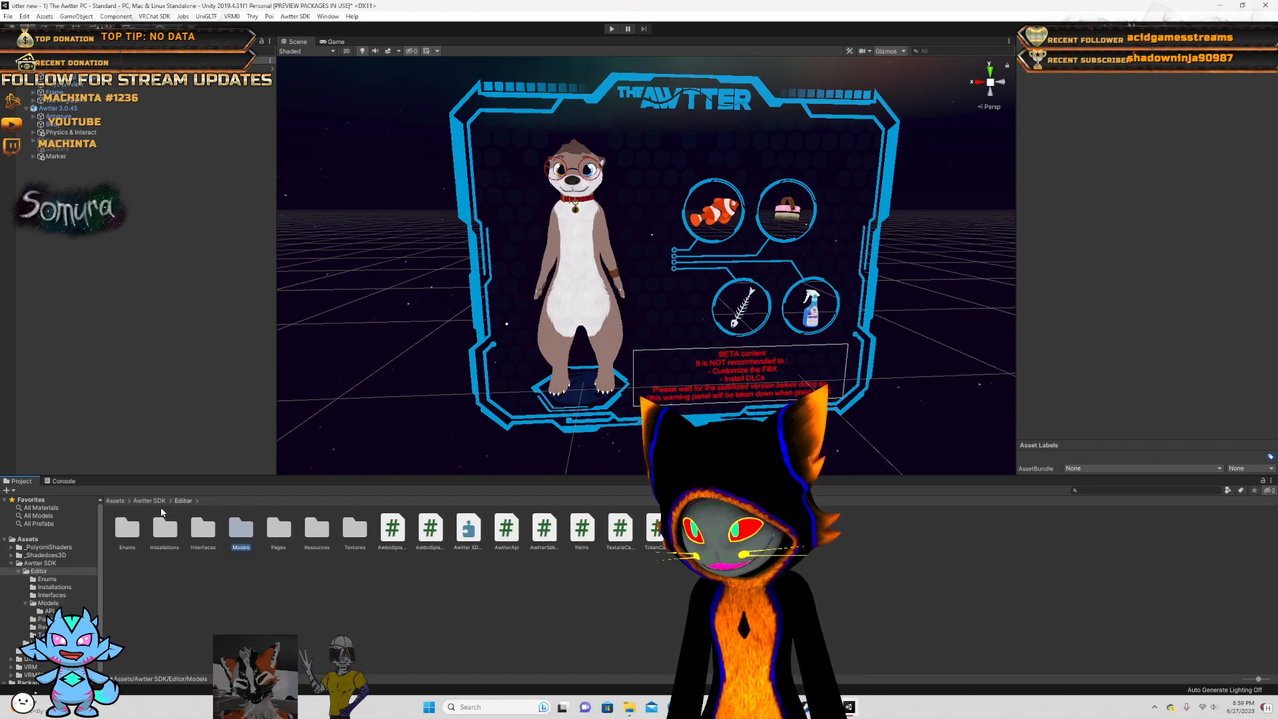
pyautogui.click(148, 501)
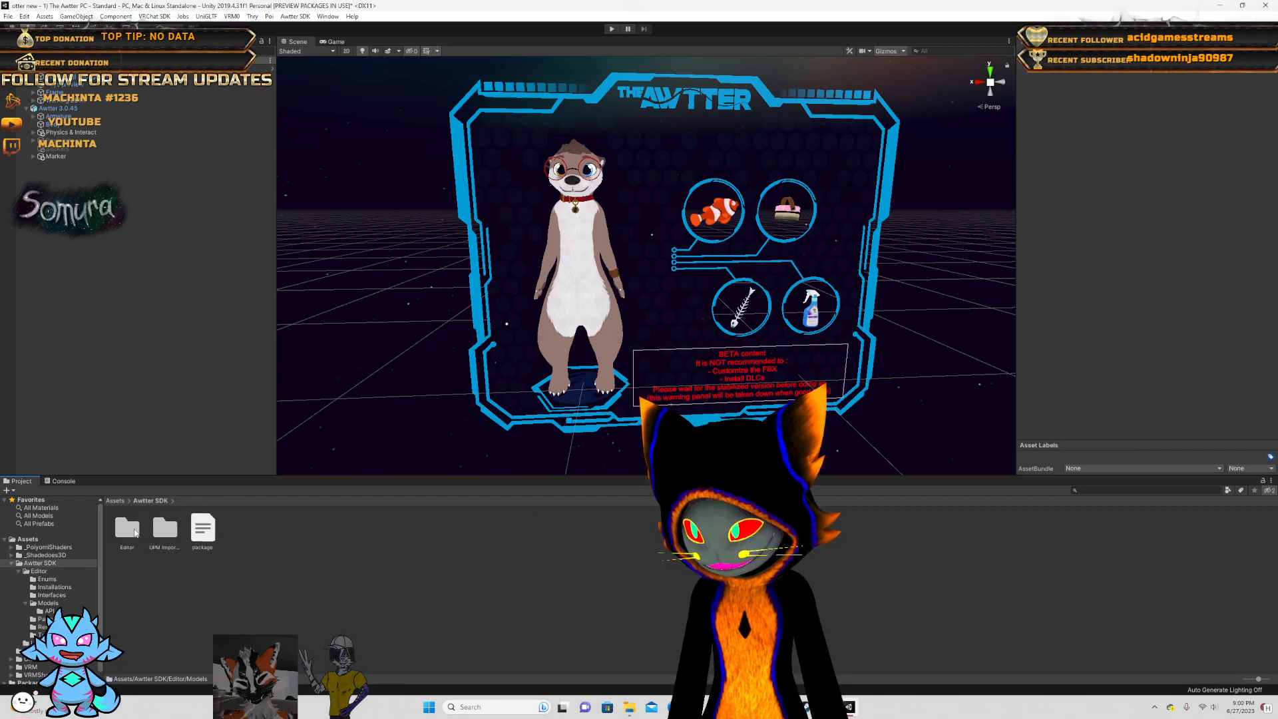
pyautogui.click(115, 500)
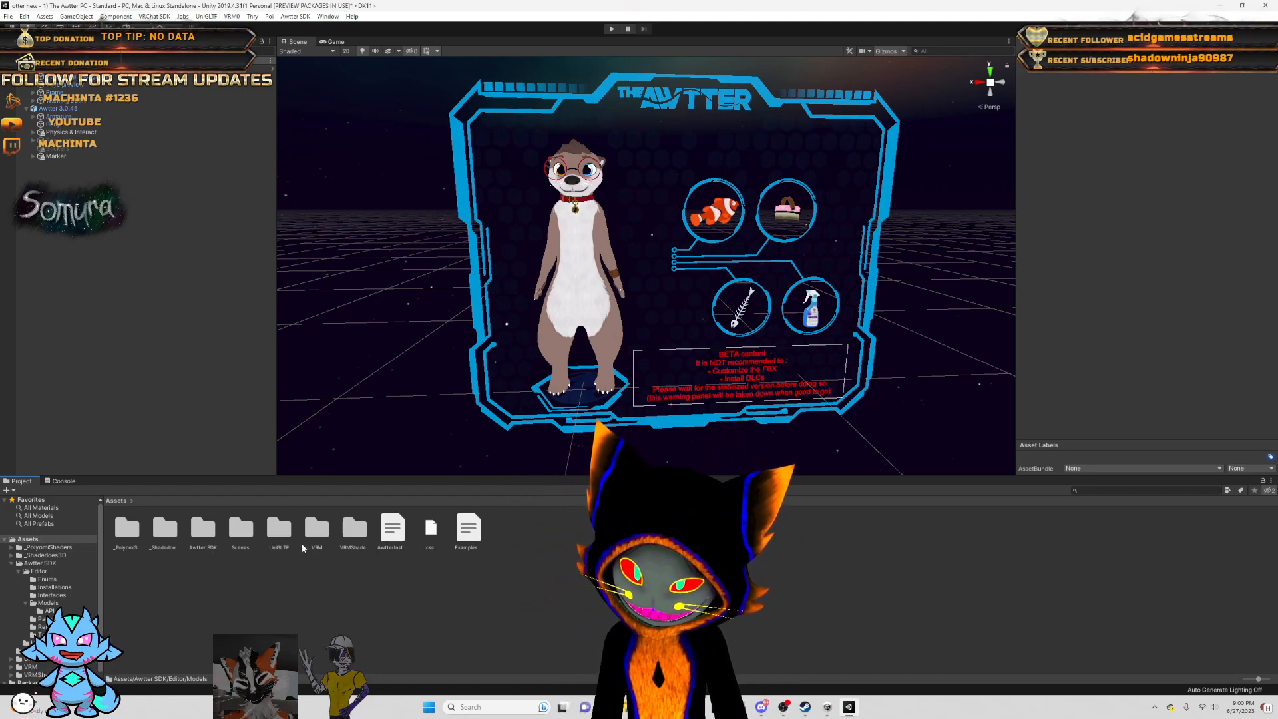
pyautogui.scroll(-1, 52, 602)
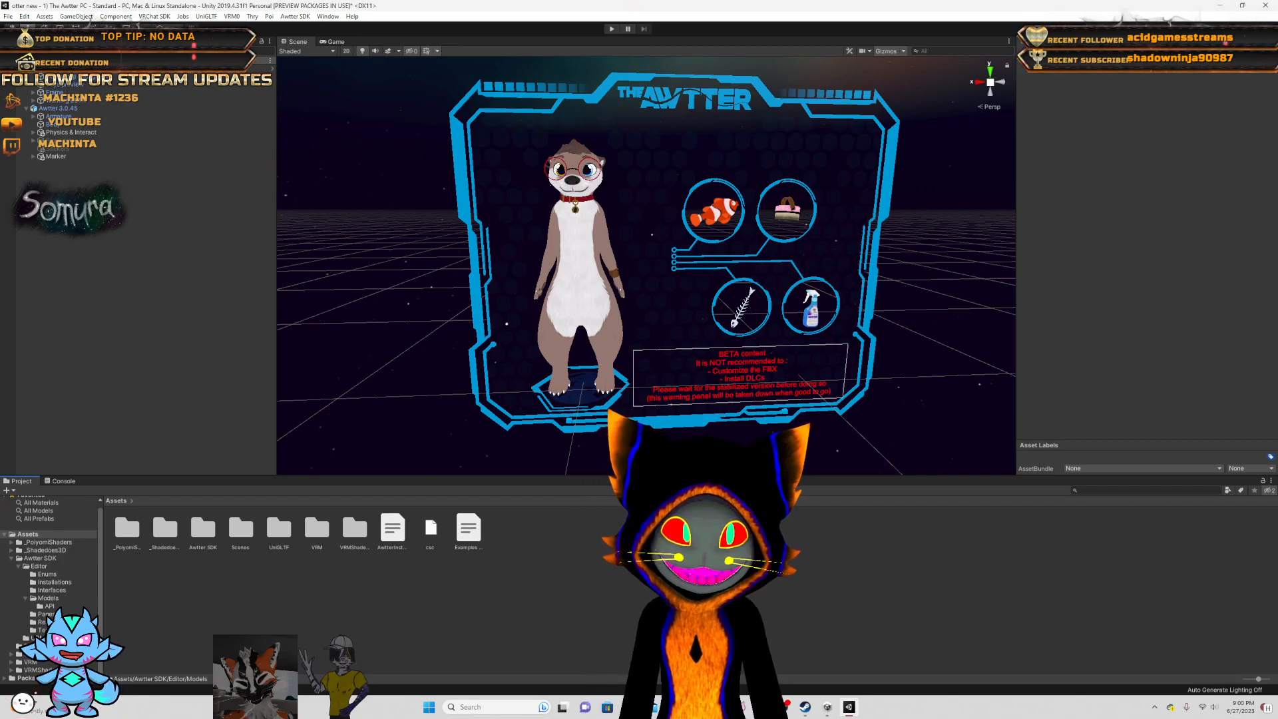
# - Compare the Awtter SDK's PC Standard, QUEST and FALLBACK scenes without saving scene changes, and view the package management page
pyautogui.click(1193, 235)
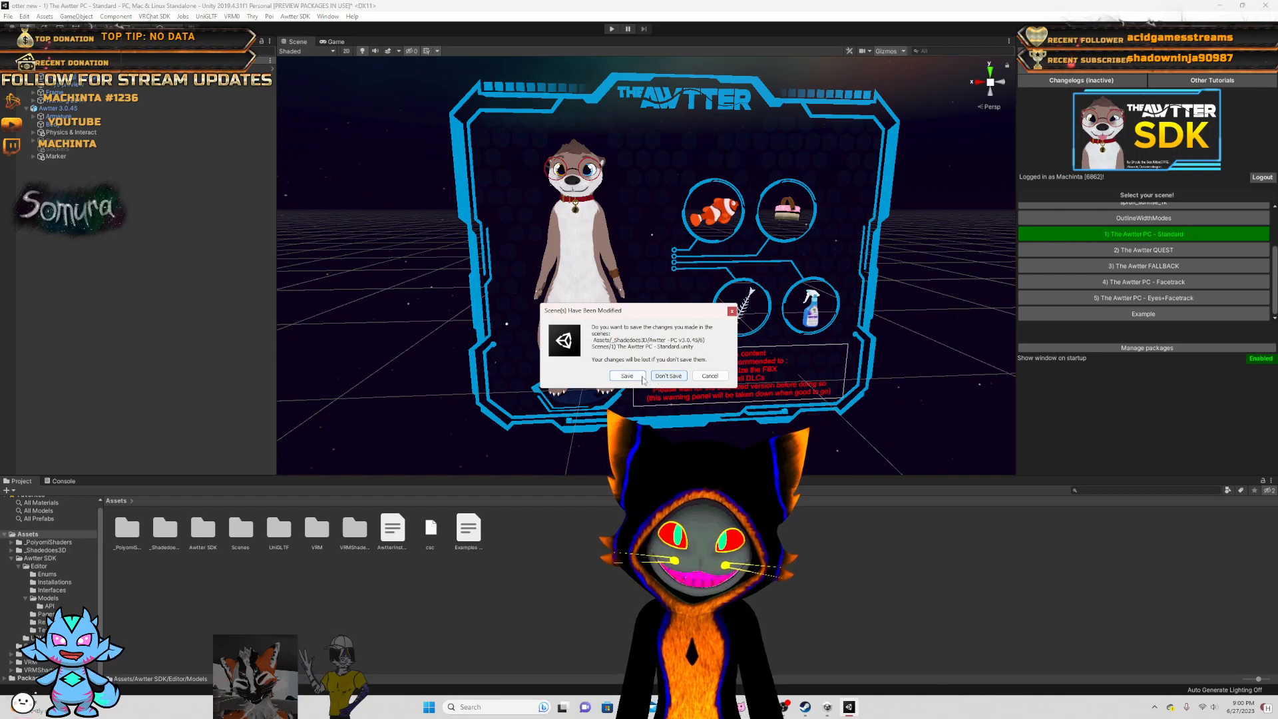
pyautogui.click(663, 377)
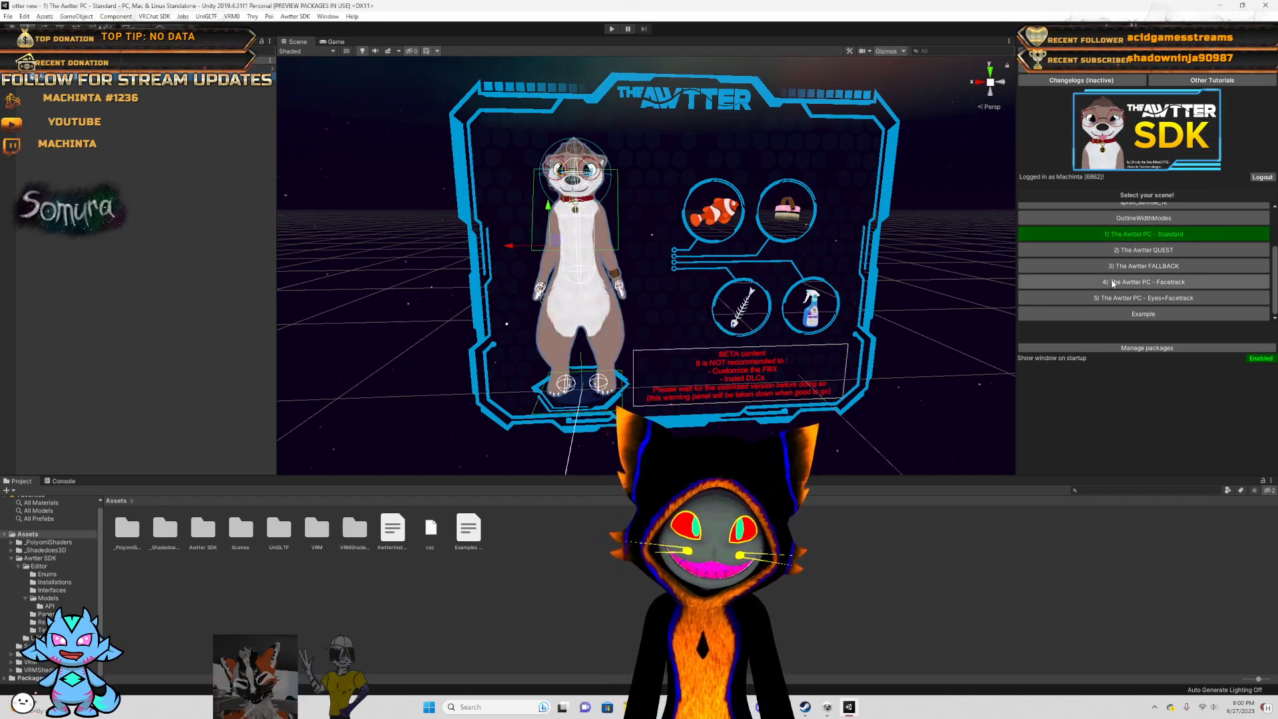
pyautogui.click(1135, 250)
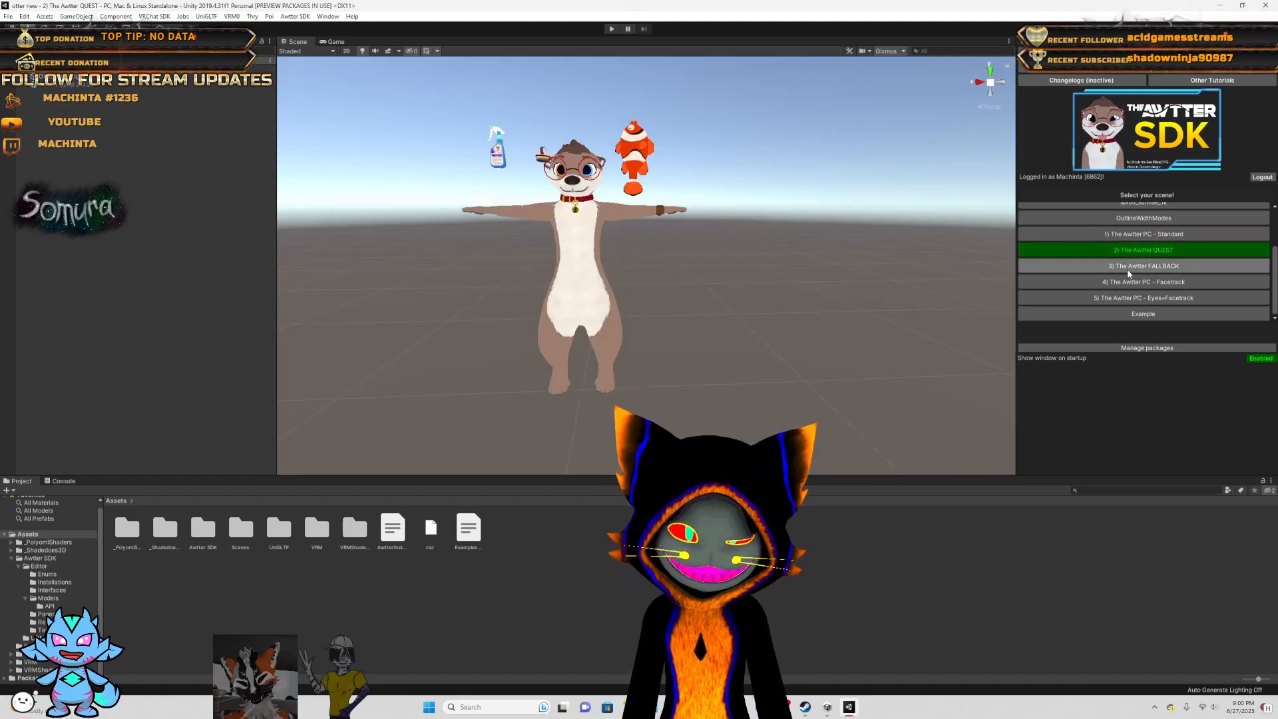
pyautogui.click(1128, 267)
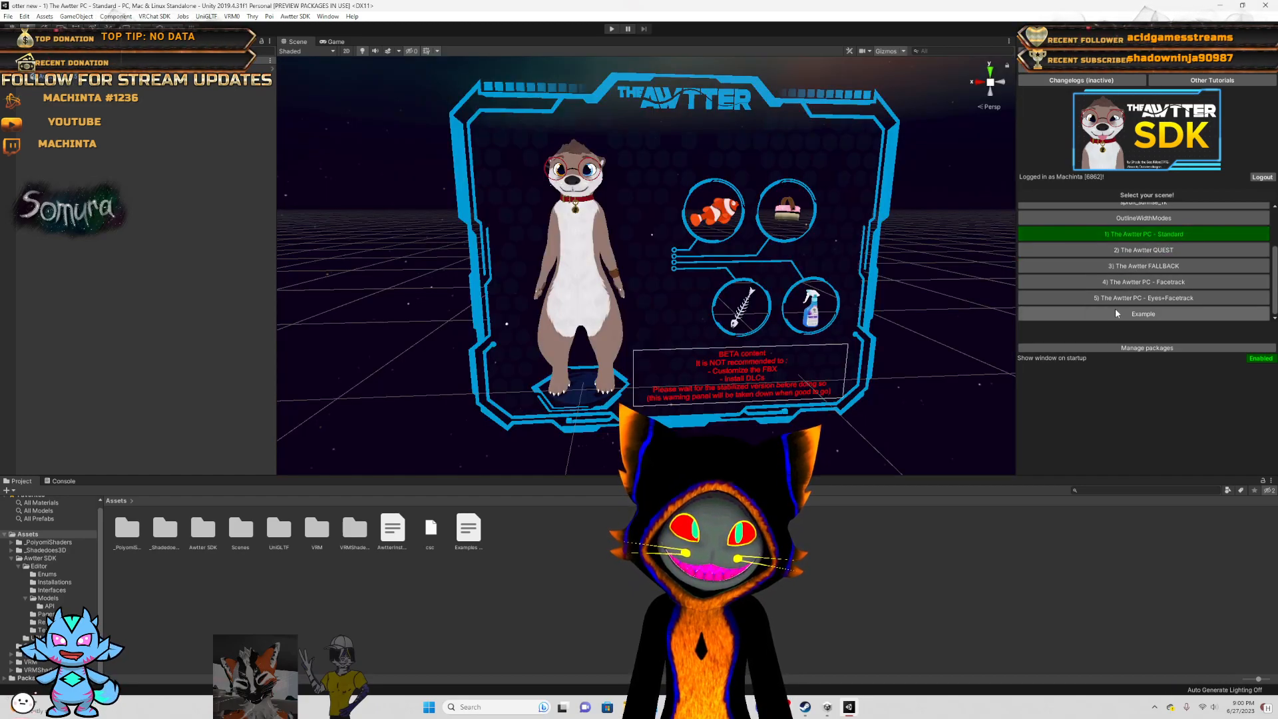
pyautogui.click(1093, 347)
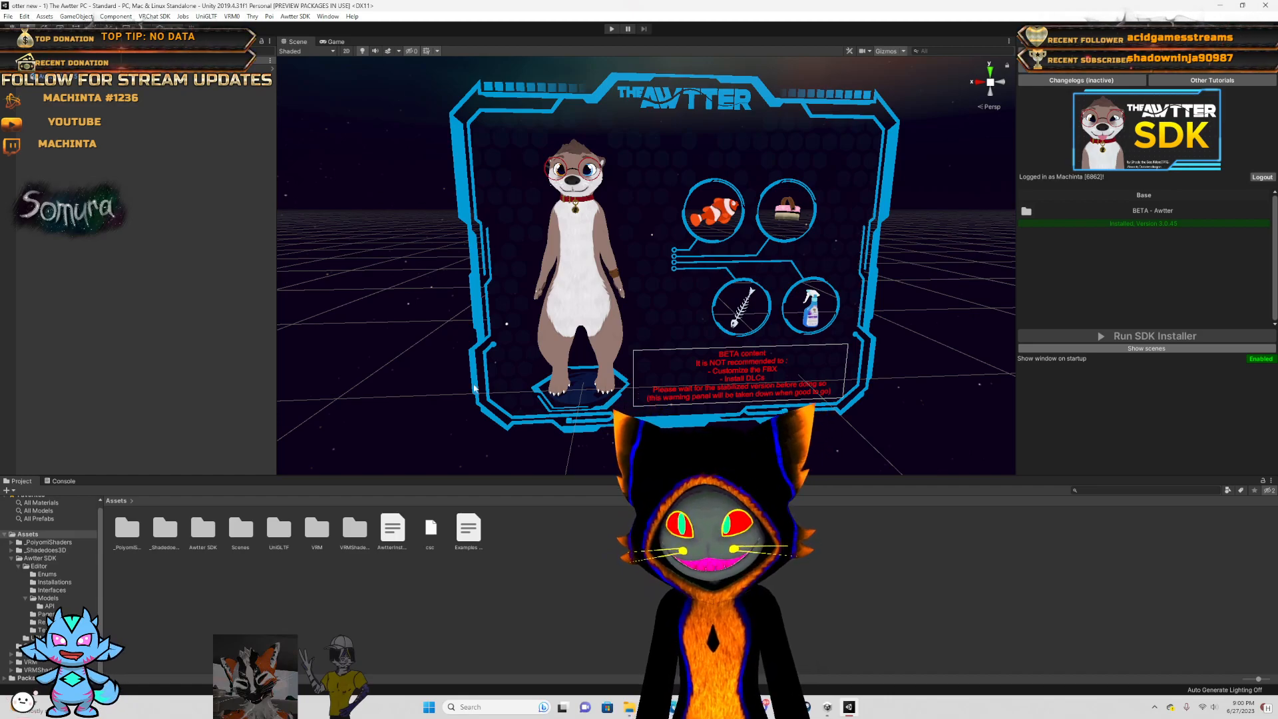
# - Switch to Unity Hub and open the project otter vrm attempt 3
pyautogui.click(827, 707)
pyautogui.scroll(5, 882, 253)
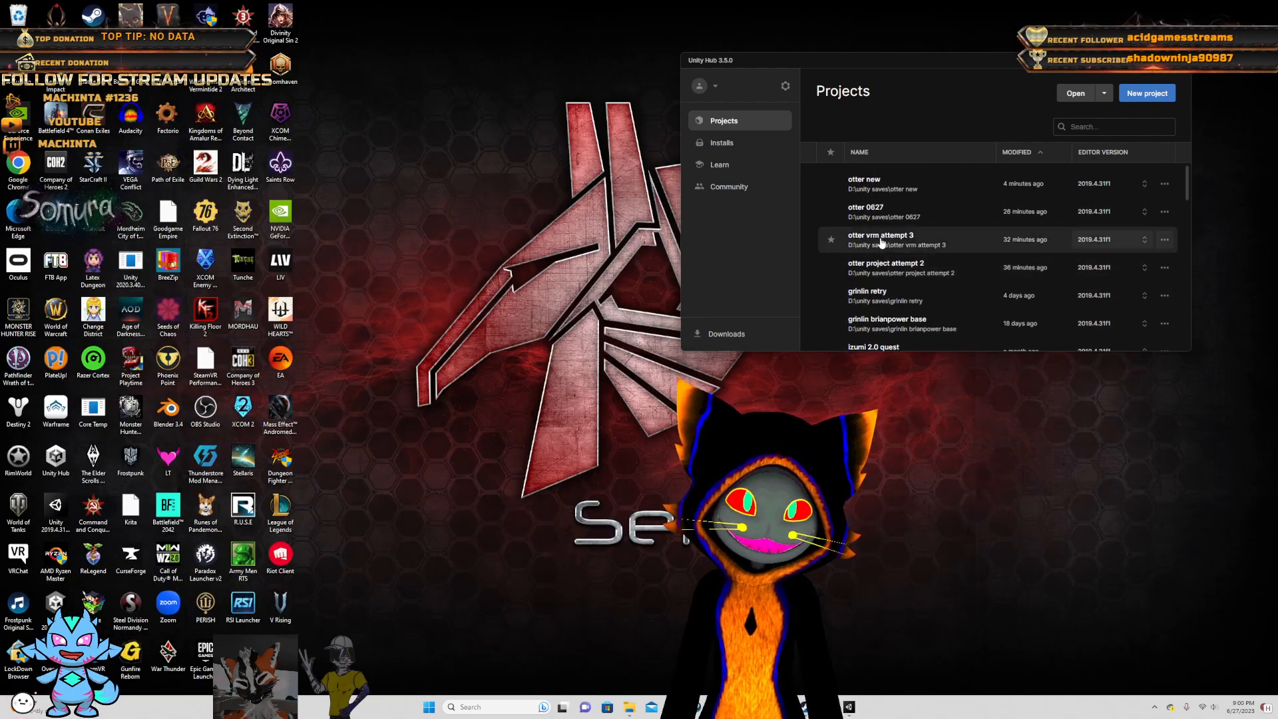
pyautogui.click(881, 241)
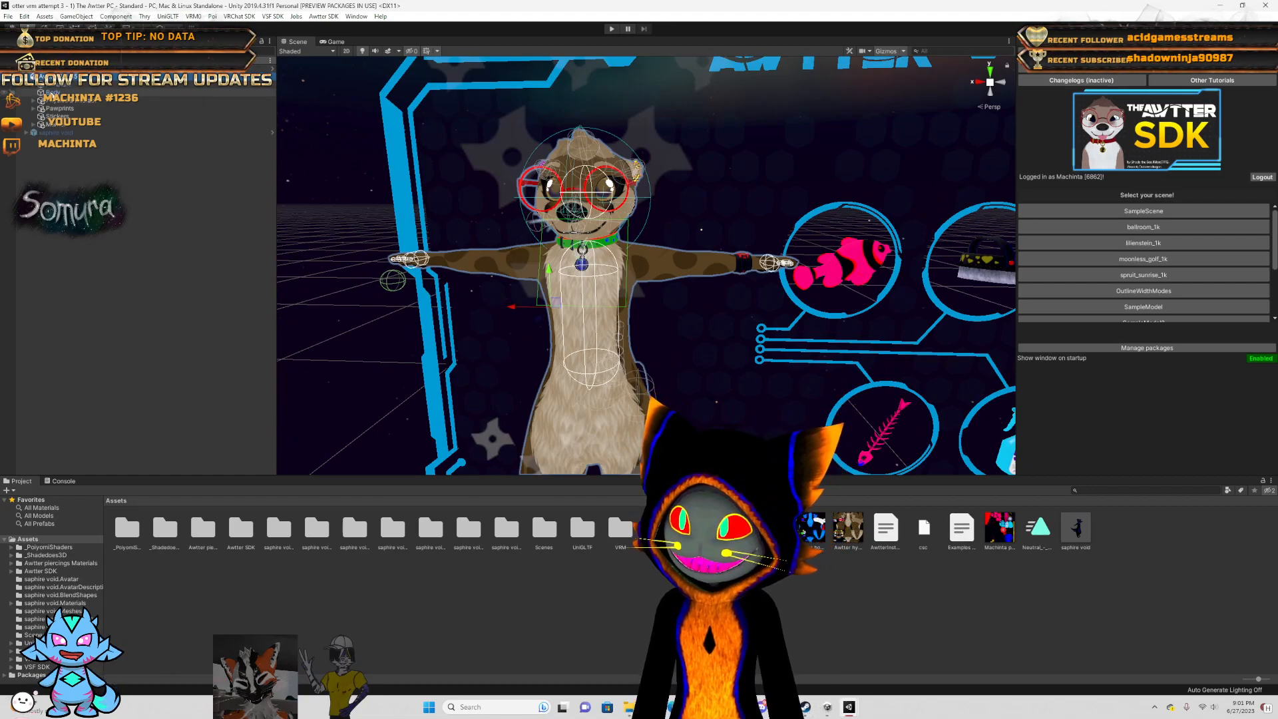
# - Select the avatar's Body mesh and expand its PC_Body material down to the Color & Normals settings
pyautogui.click(53, 92)
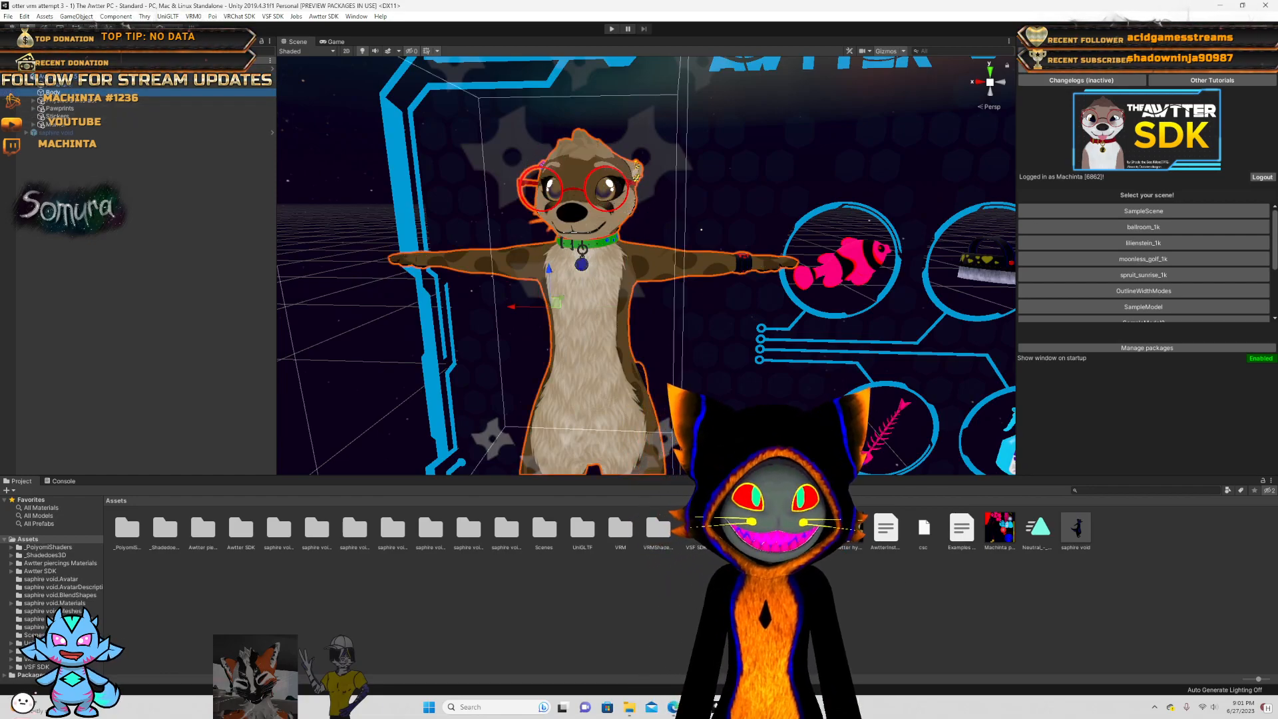
pyautogui.click(1038, 41)
pyautogui.scroll(-1, 1051, 313)
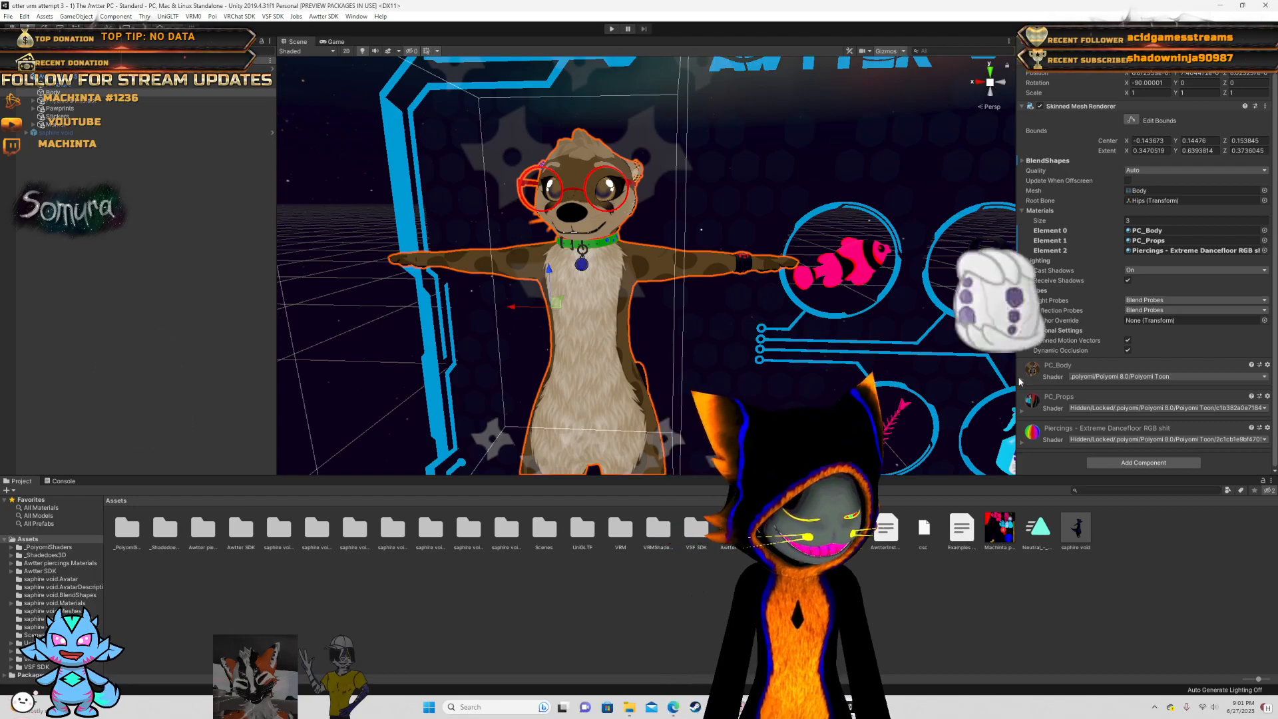
pyautogui.click(1020, 379)
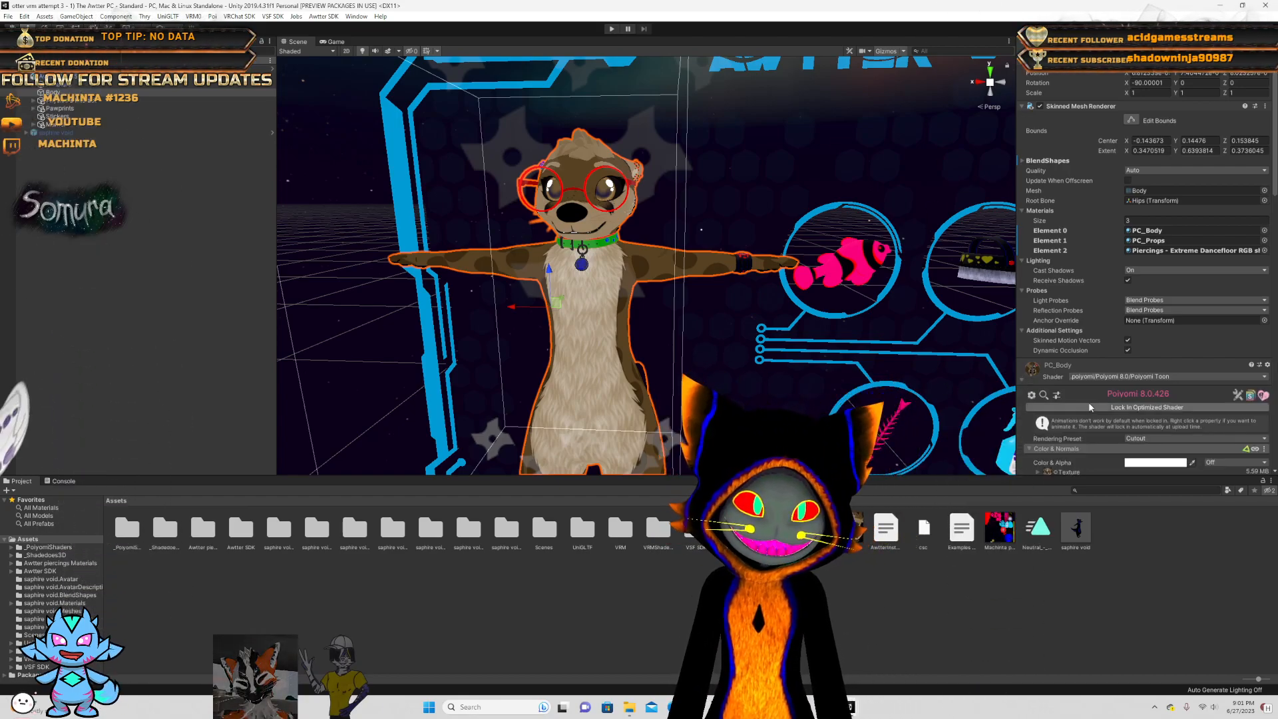
pyautogui.scroll(-3, 1081, 381)
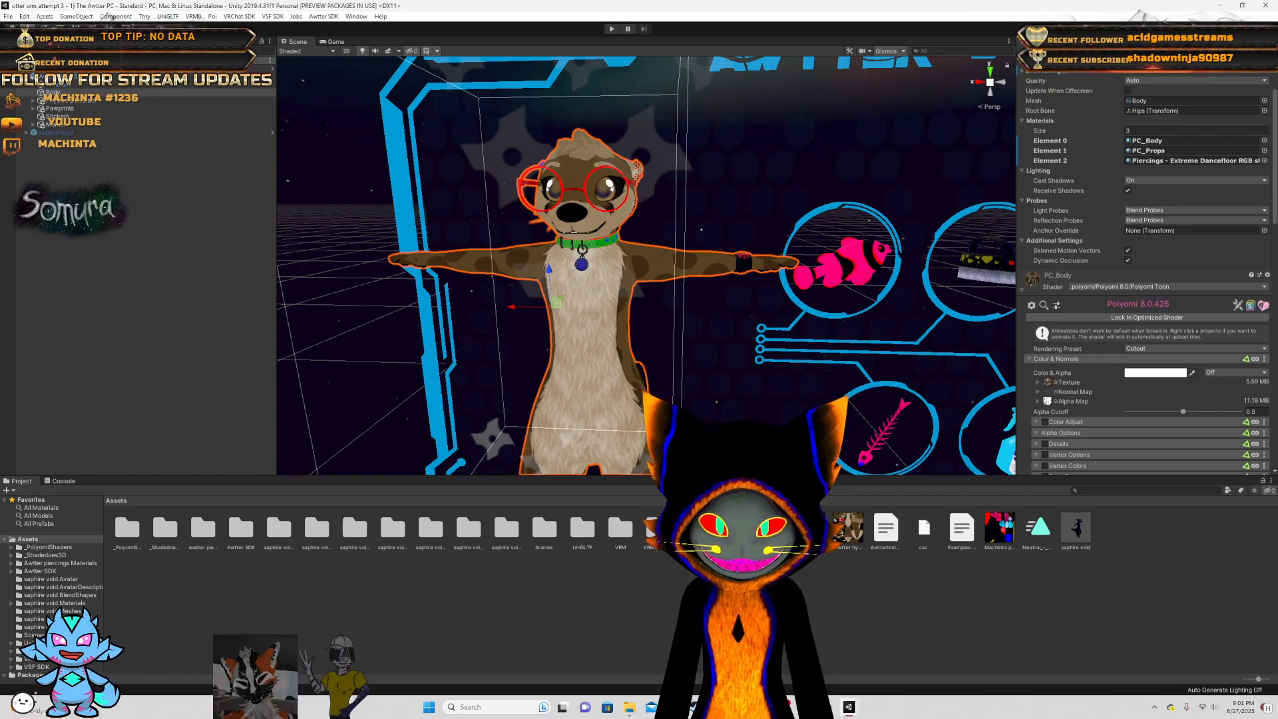
# - Apply the Awtter body finish v3.0.60 test texture to the PC_Body material and view the avatar at full length
pyautogui.click(773, 528)
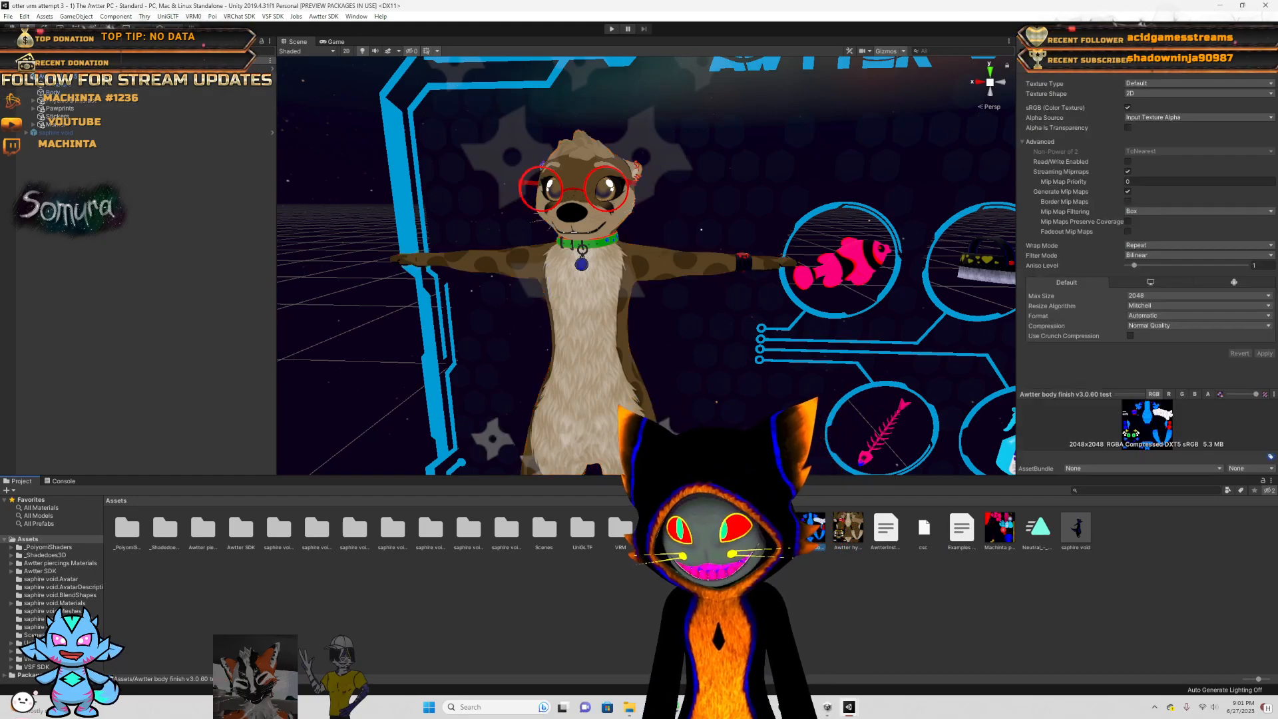
pyautogui.click(101, 90)
pyautogui.click(101, 92)
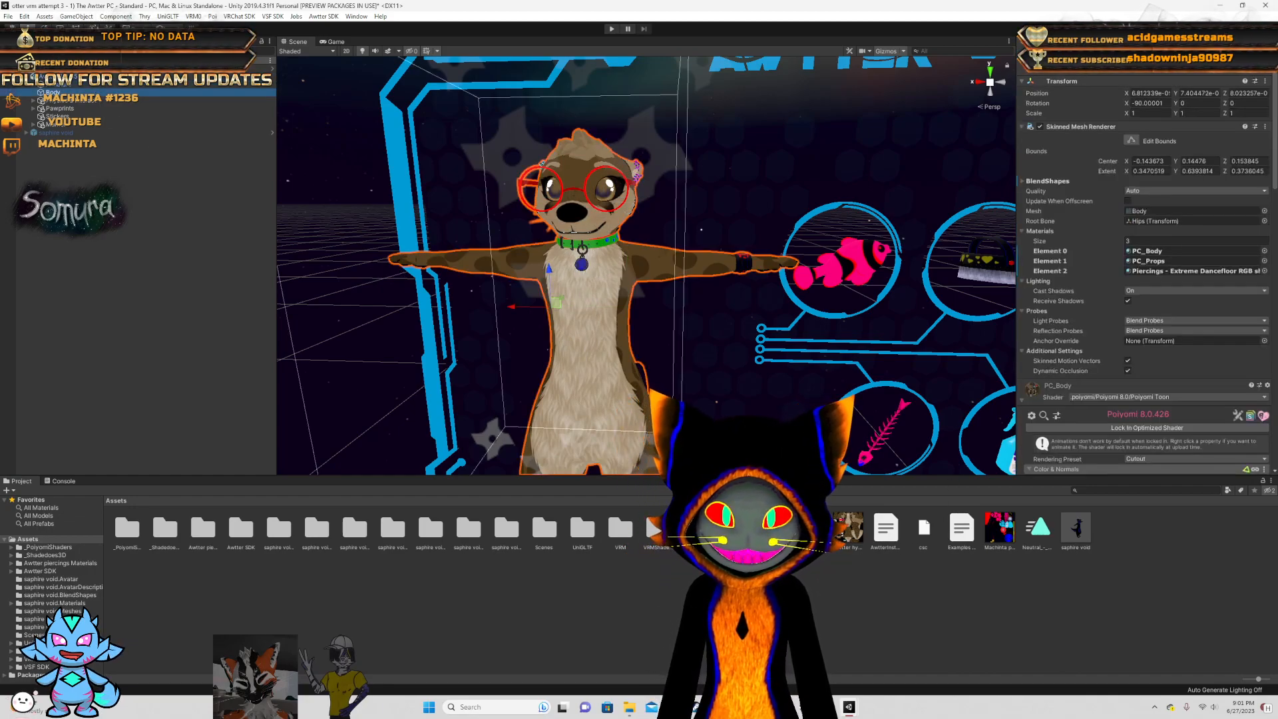
pyautogui.click(1059, 467)
pyautogui.scroll(-3, 1059, 426)
pyautogui.moveTo(1050, 406); pyautogui.dragTo(1049, 405)
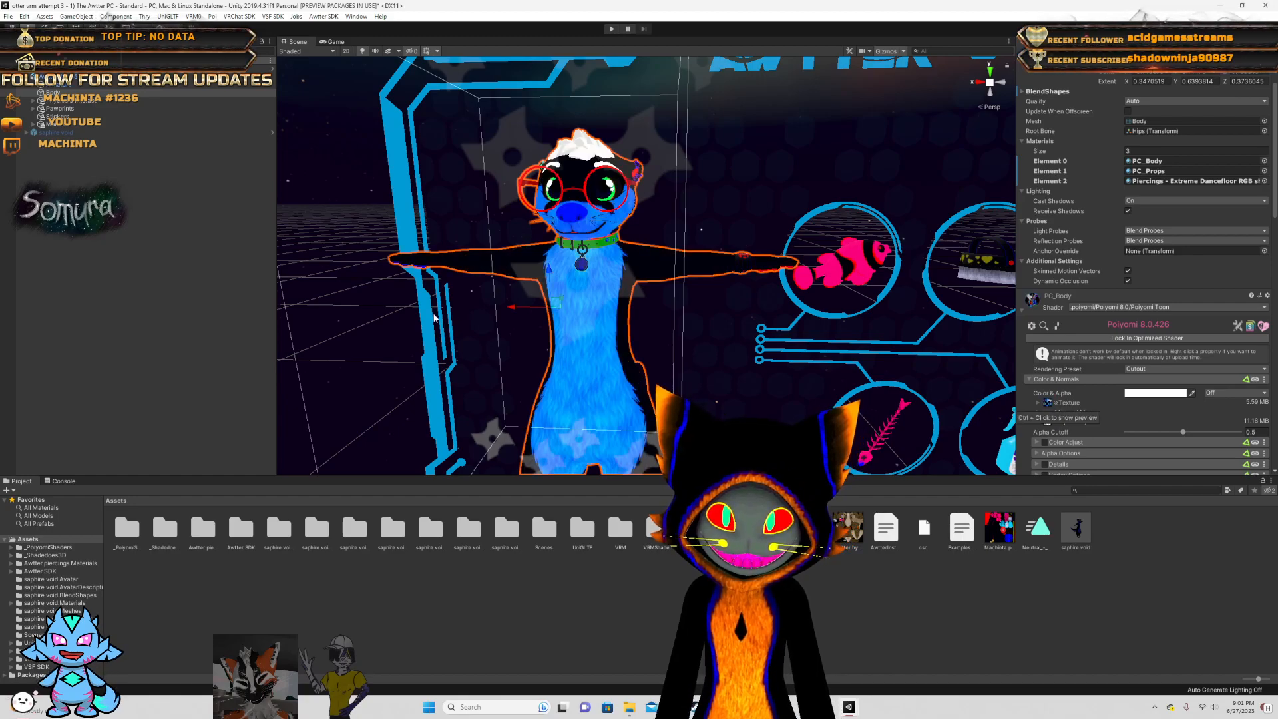
pyautogui.moveTo(457, 323); pyautogui.dragTo(906, 189, button='right')
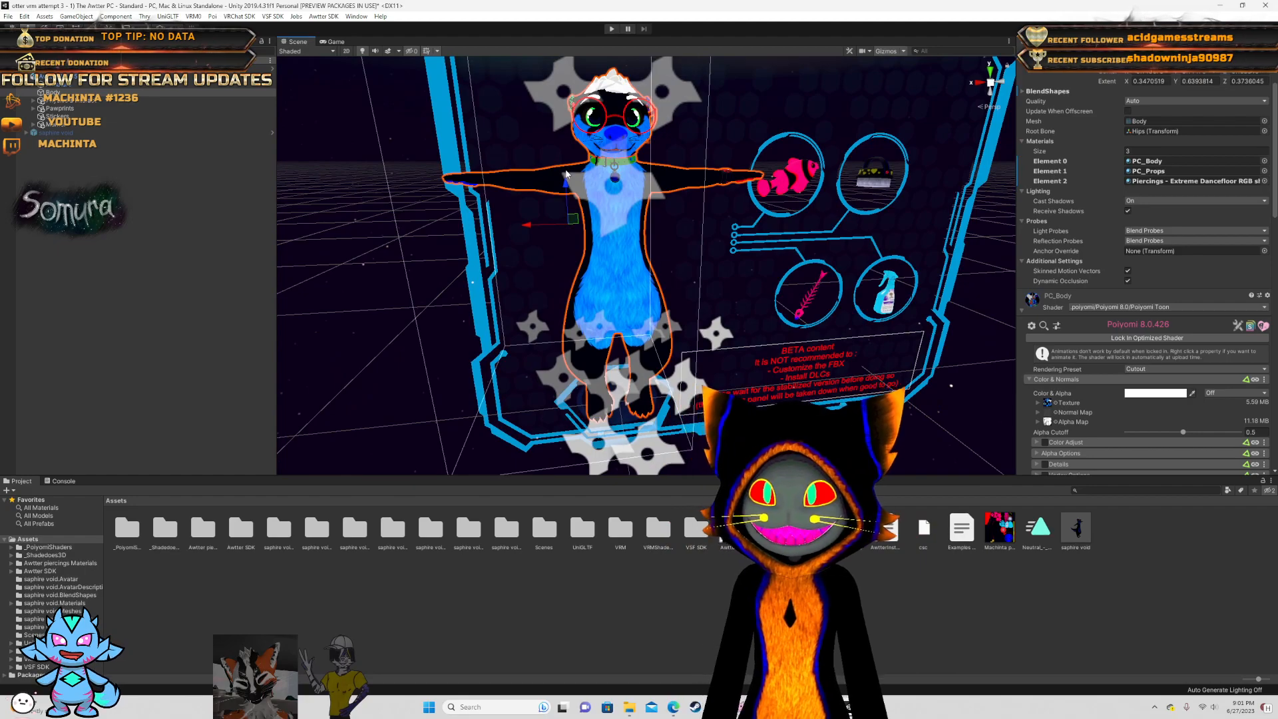
# - Examine the avatar's Marker, Pawprints and physics objects and their children in the scene hierarchy
pyautogui.click(160, 101)
pyautogui.click(68, 125)
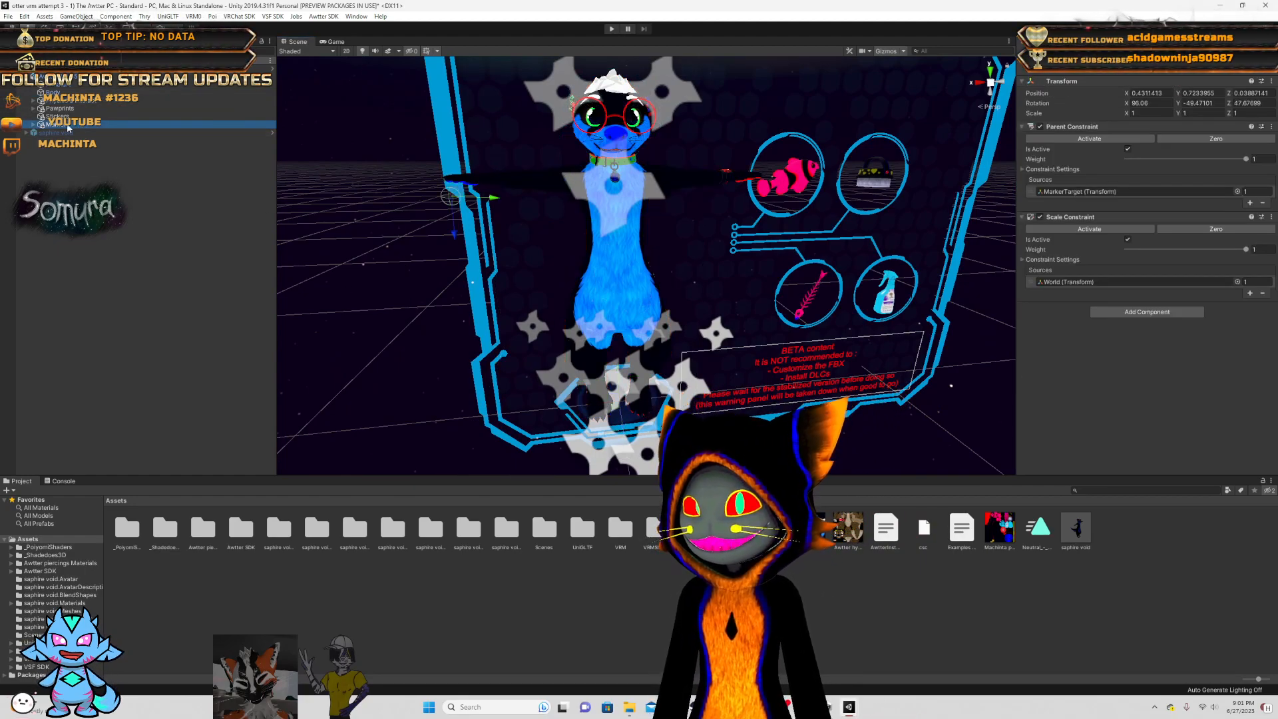
pyautogui.click(48, 109)
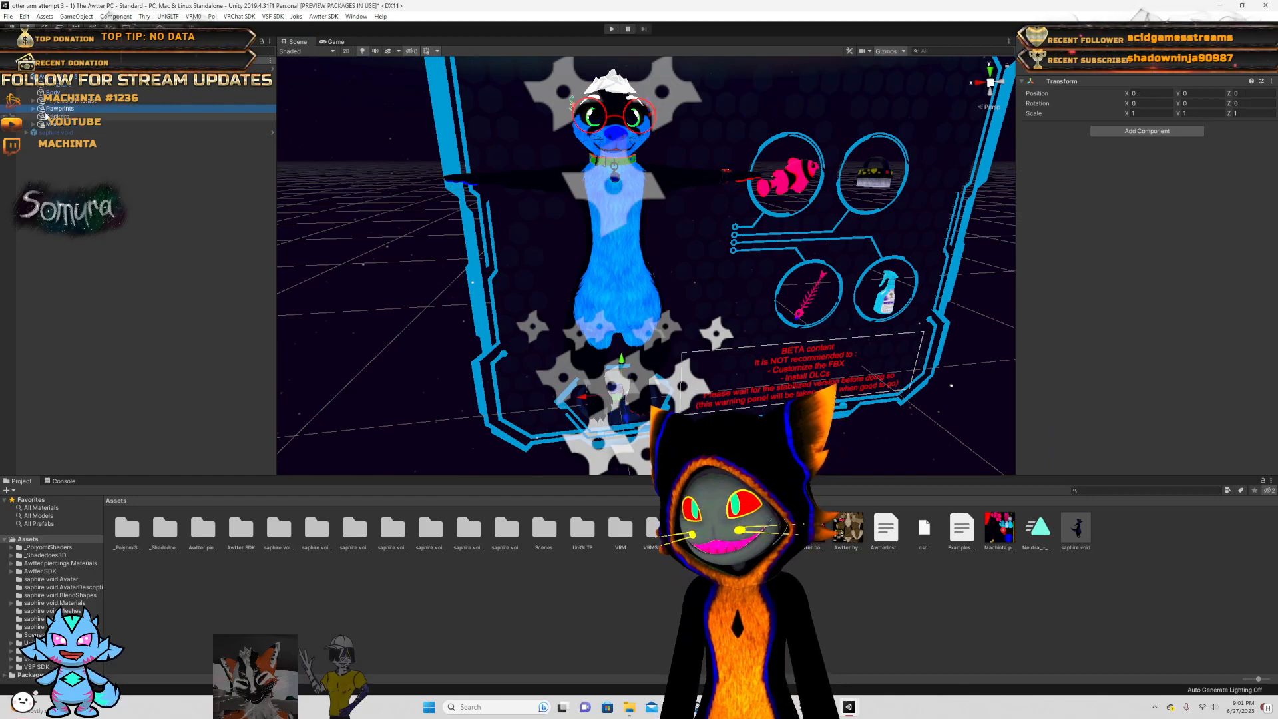
pyautogui.click(34, 124)
pyautogui.click(34, 124)
pyautogui.click(33, 101)
pyautogui.click(33, 101)
pyautogui.click(42, 118)
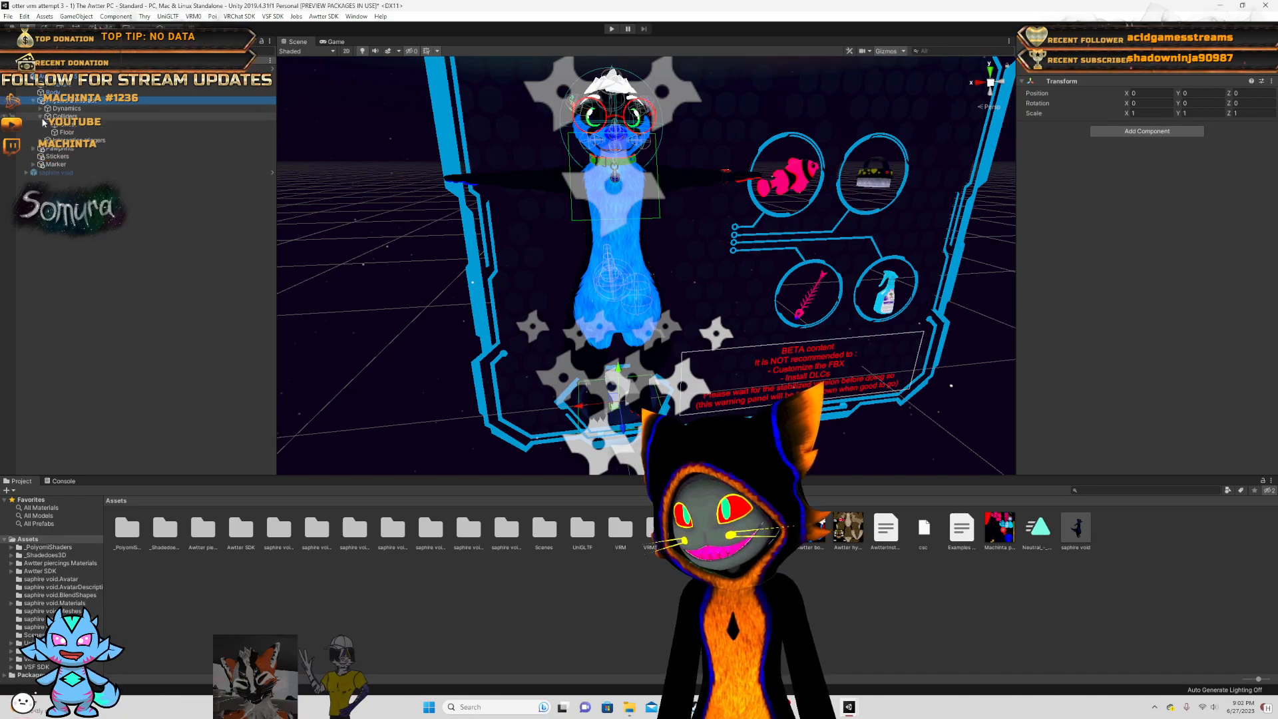
pyautogui.click(34, 99)
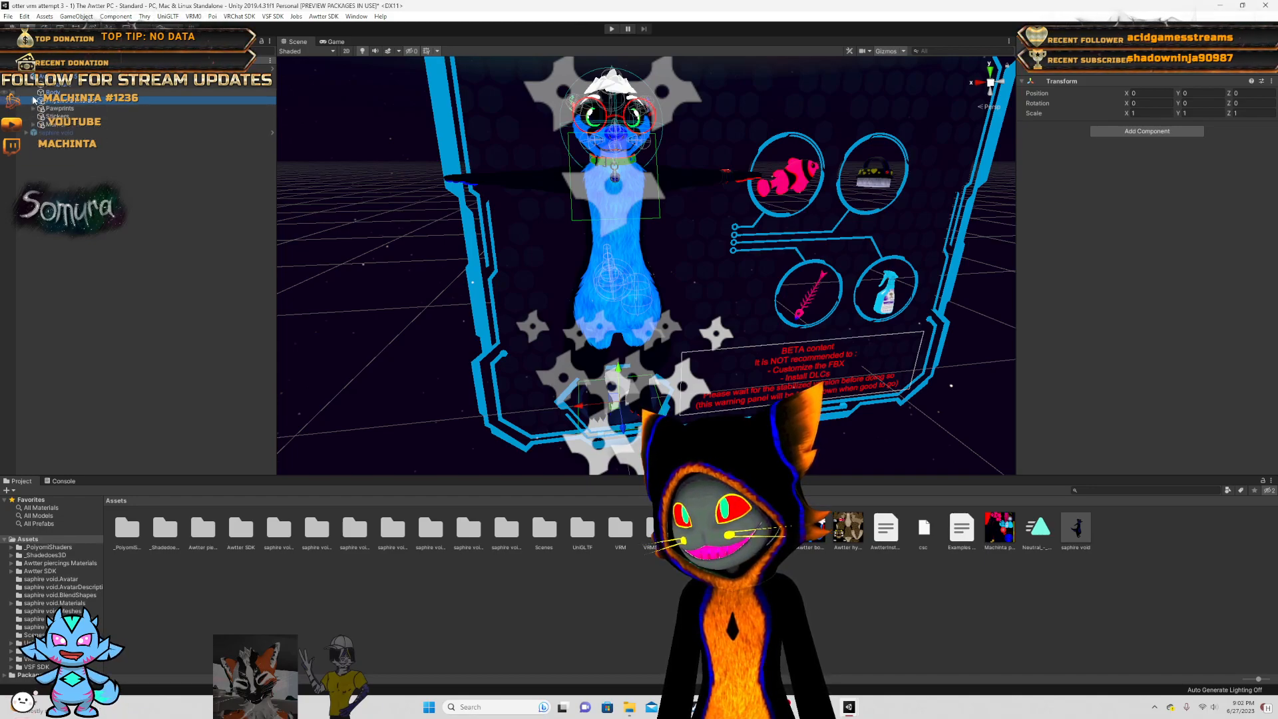
# - Delete the saphire void avatar object from the scene hierarchy
pyautogui.click(56, 132)
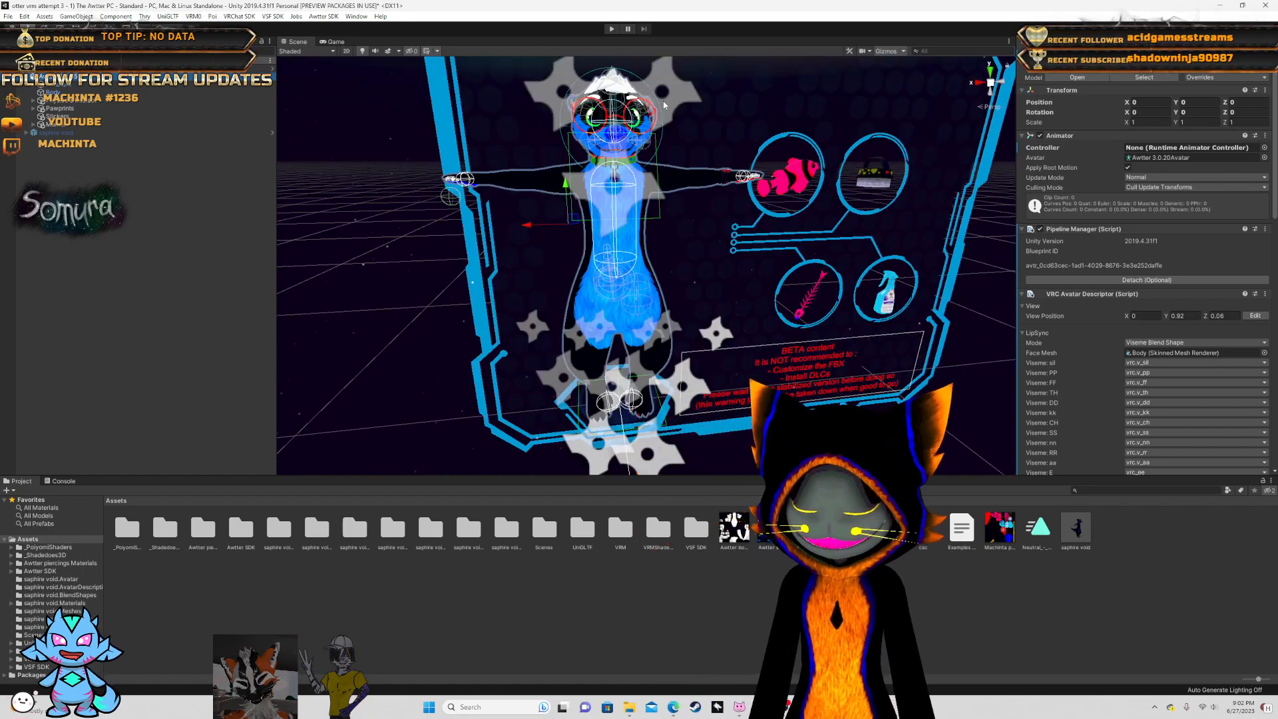
pyautogui.moveTo(697, 309)
pyautogui.mouseDown(button='right')
pyautogui.moveTo(633, 197)
pyautogui.moveTo(643, 297)
pyautogui.moveTo(686, 279)
pyautogui.moveTo(673, 310)
pyautogui.mouseUp(button='right')
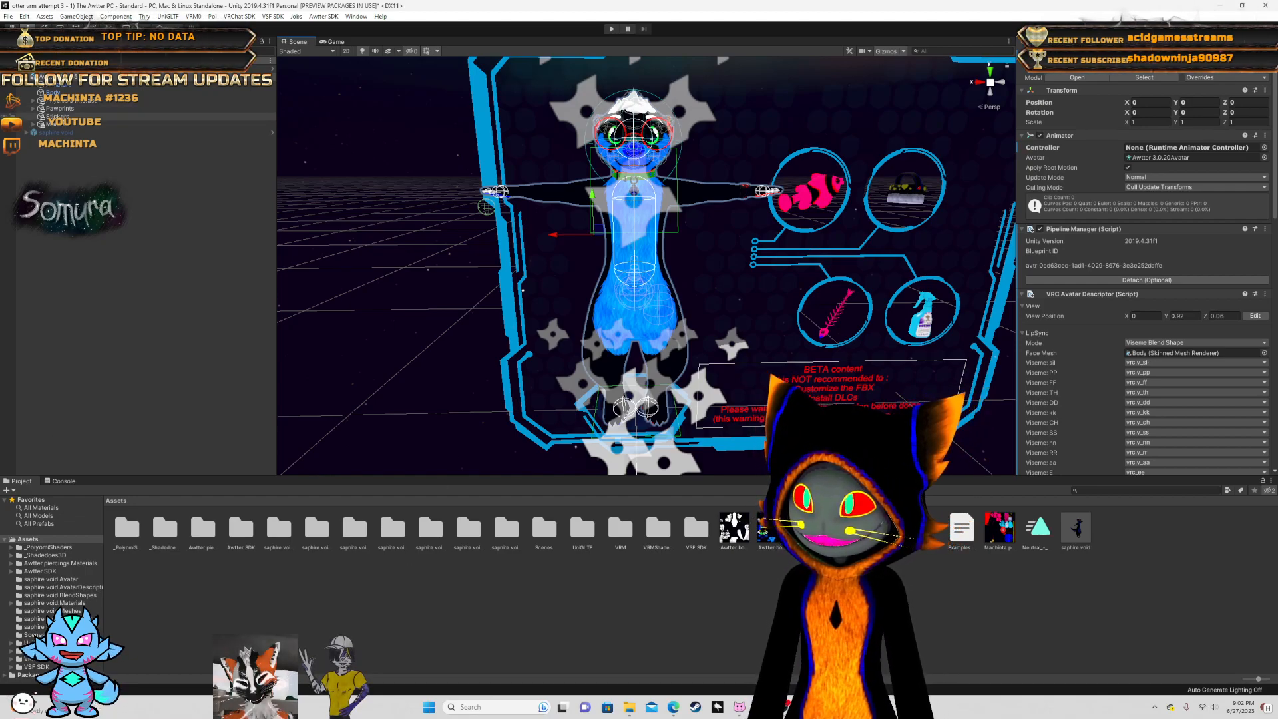
pyautogui.click(52, 135)
pyautogui.rightClick(53, 138)
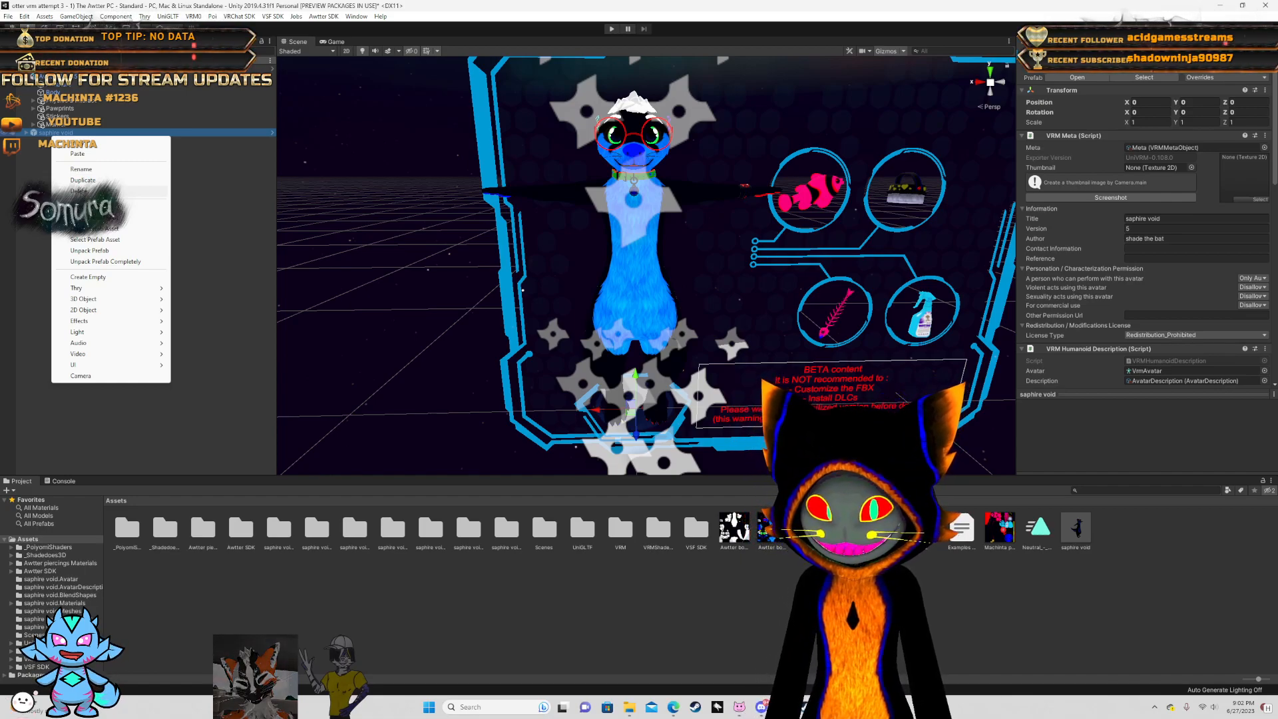
pyautogui.click(83, 191)
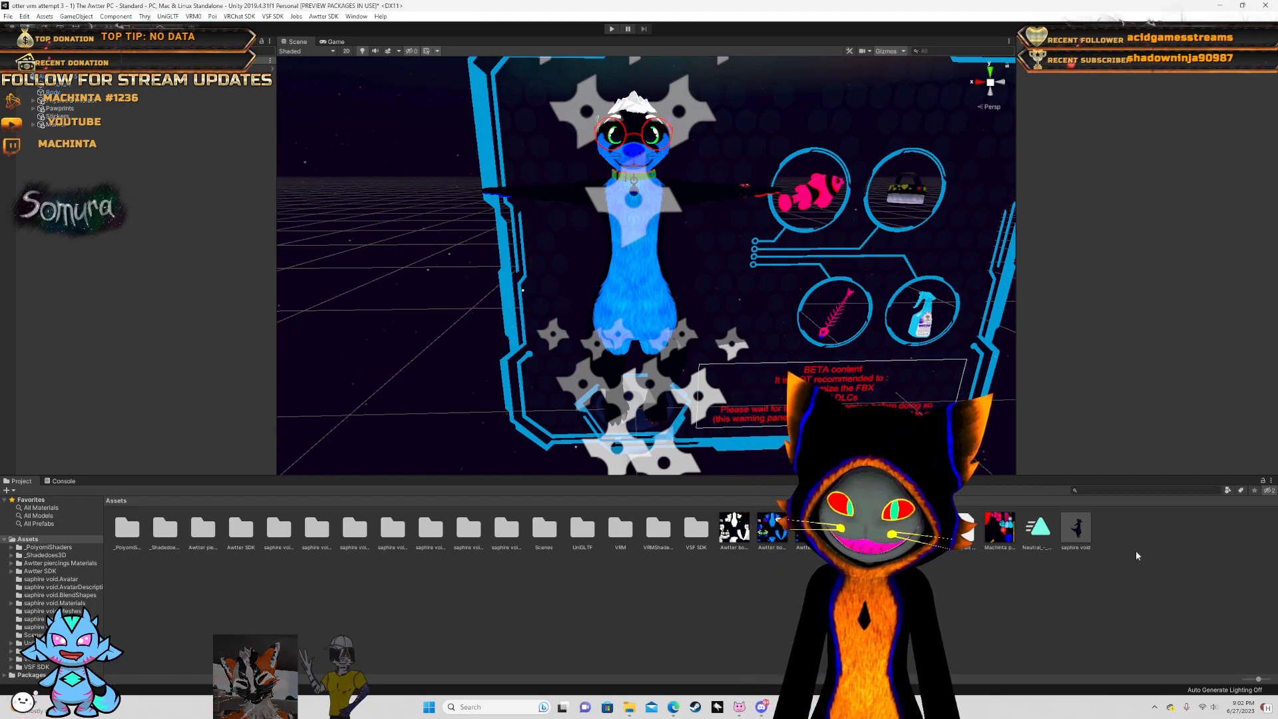
# - Delete the saphire void prefab from the project's Assets folder
pyautogui.click(1076, 529)
pyautogui.rightClick(1079, 530)
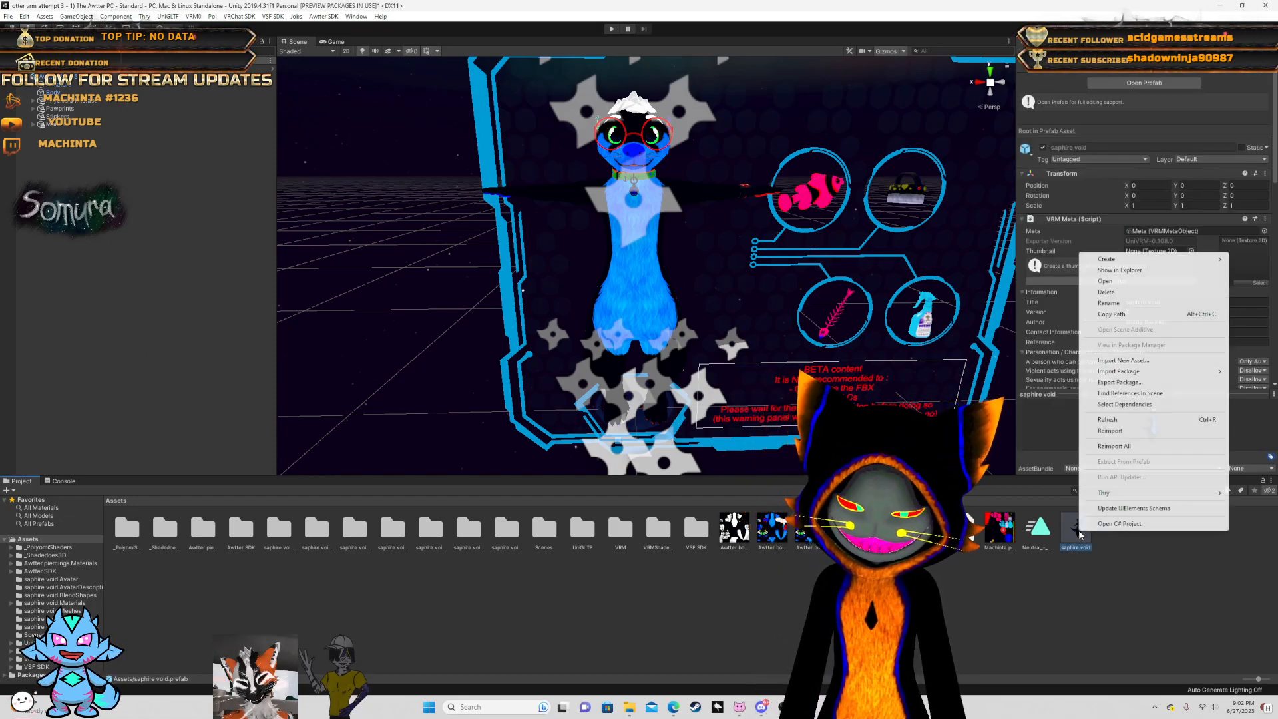
pyautogui.click(1125, 292)
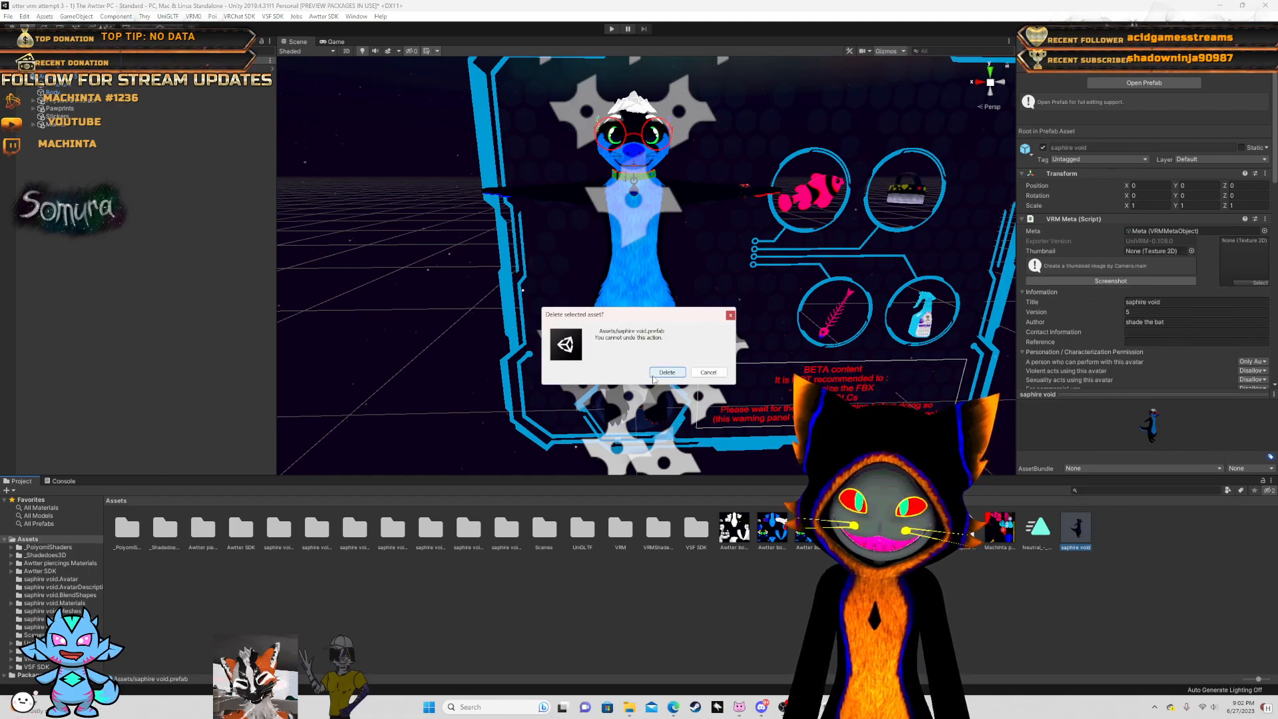
pyautogui.click(654, 374)
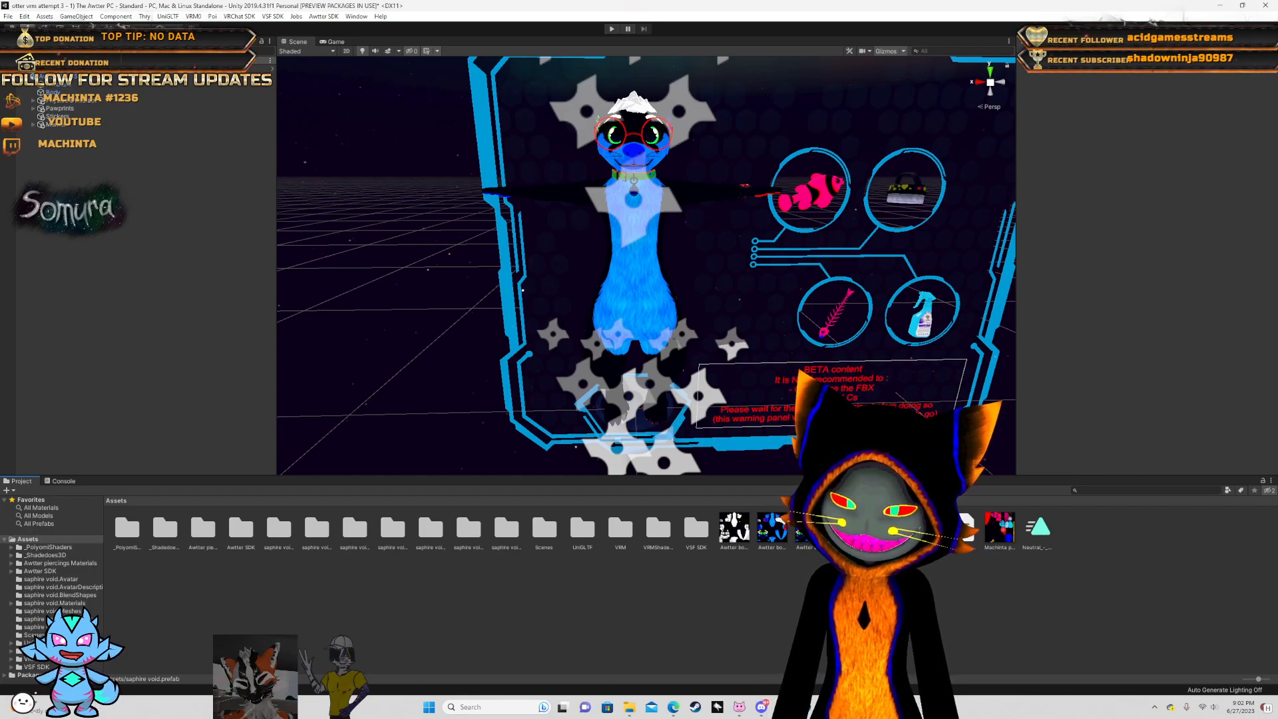
# - Delete the Awtter hyeena attempt texture from the Assets folder
pyautogui.click(848, 528)
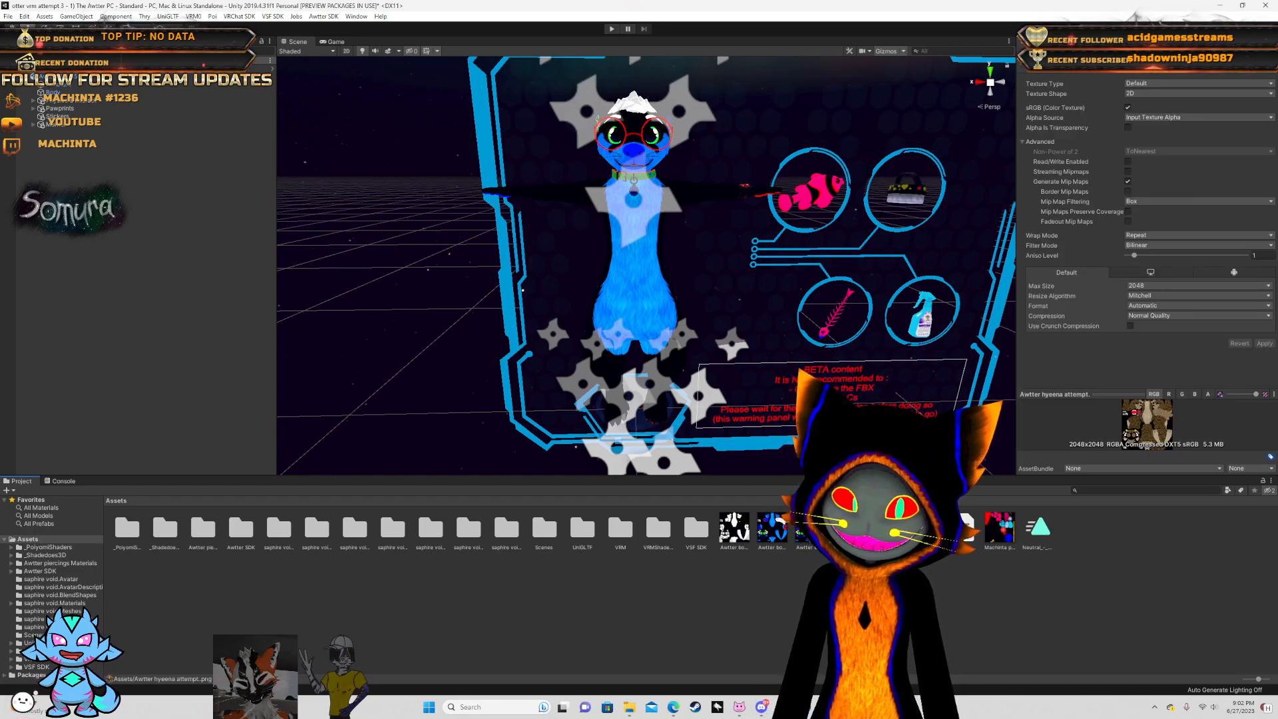
pyautogui.rightClick(849, 533)
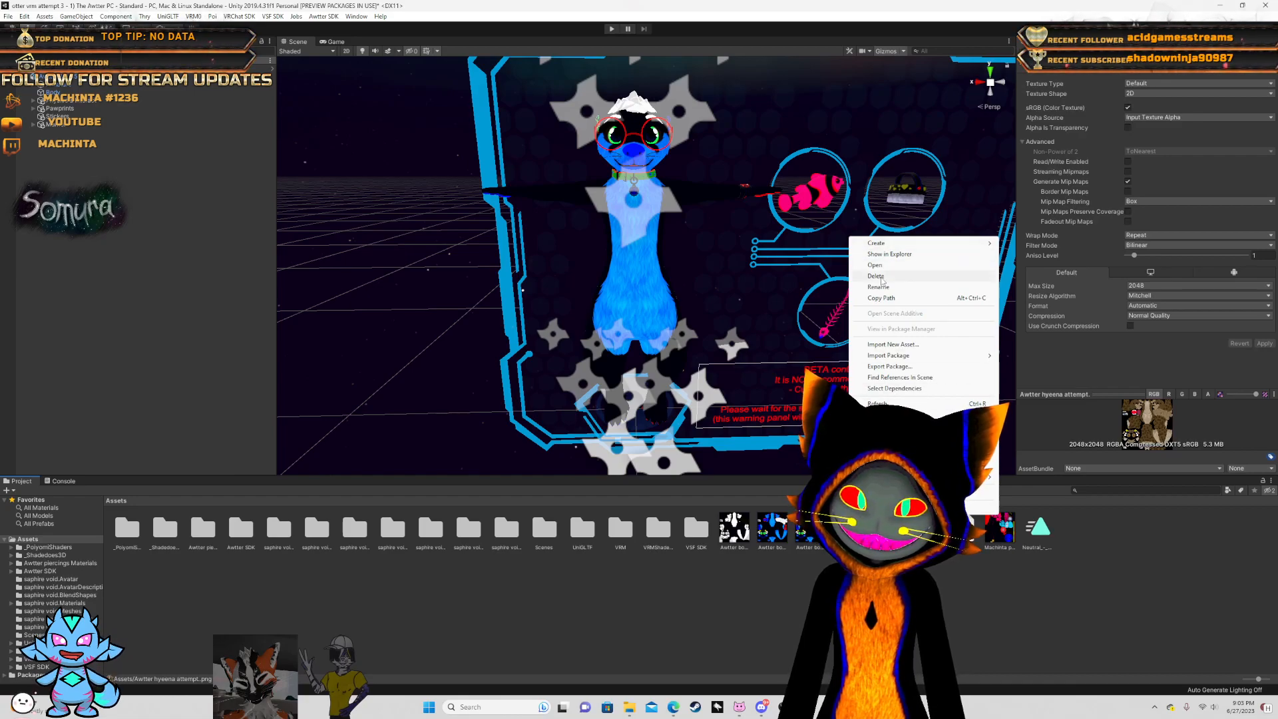
pyautogui.click(876, 276)
pyautogui.click(668, 376)
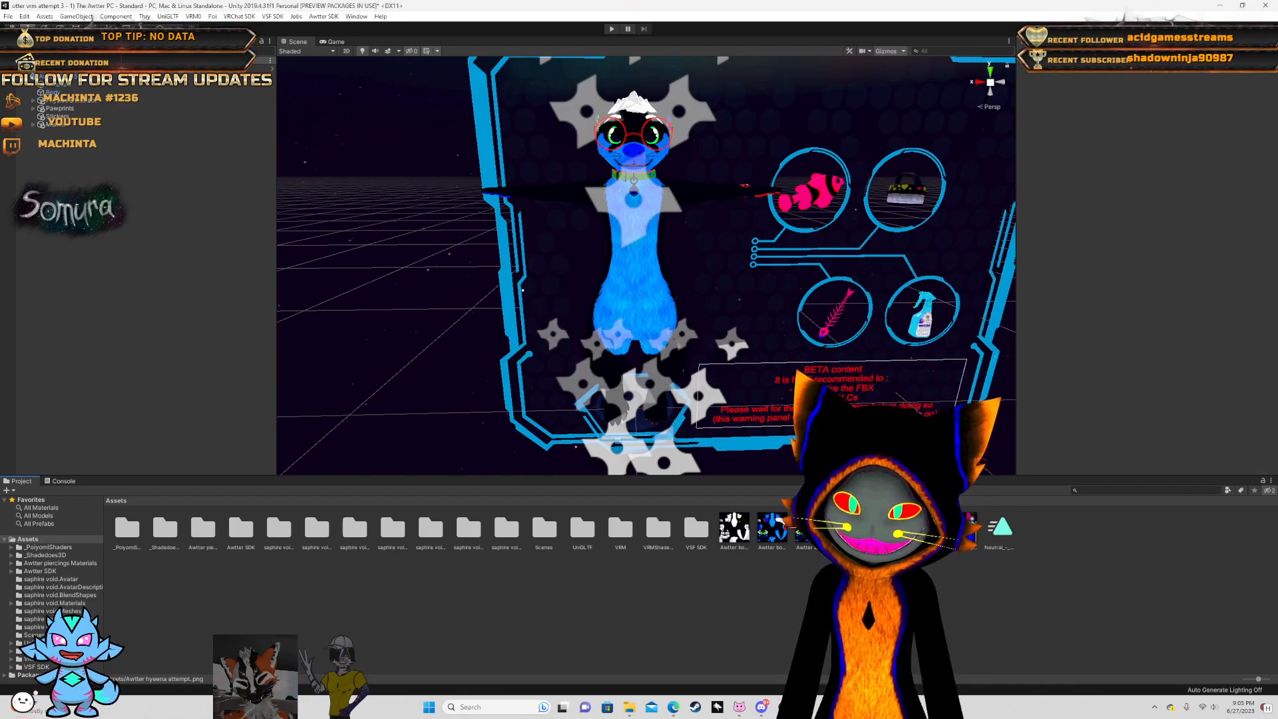
# - Examine the Awtter body finish v3.0.60 test texture and check which texture the Body mesh's PC_Body material uses
pyautogui.click(789, 539)
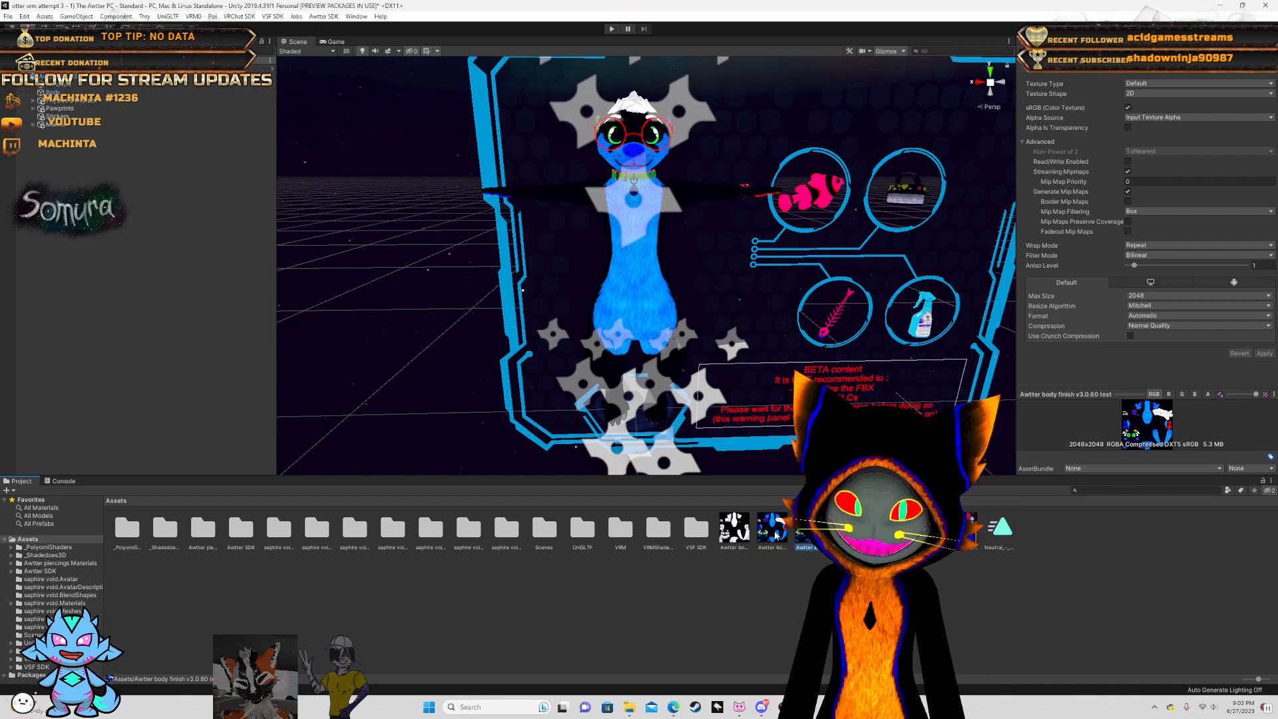
pyautogui.click(806, 541)
pyautogui.scroll(4, 677, 185)
pyautogui.scroll(-2, 675, 185)
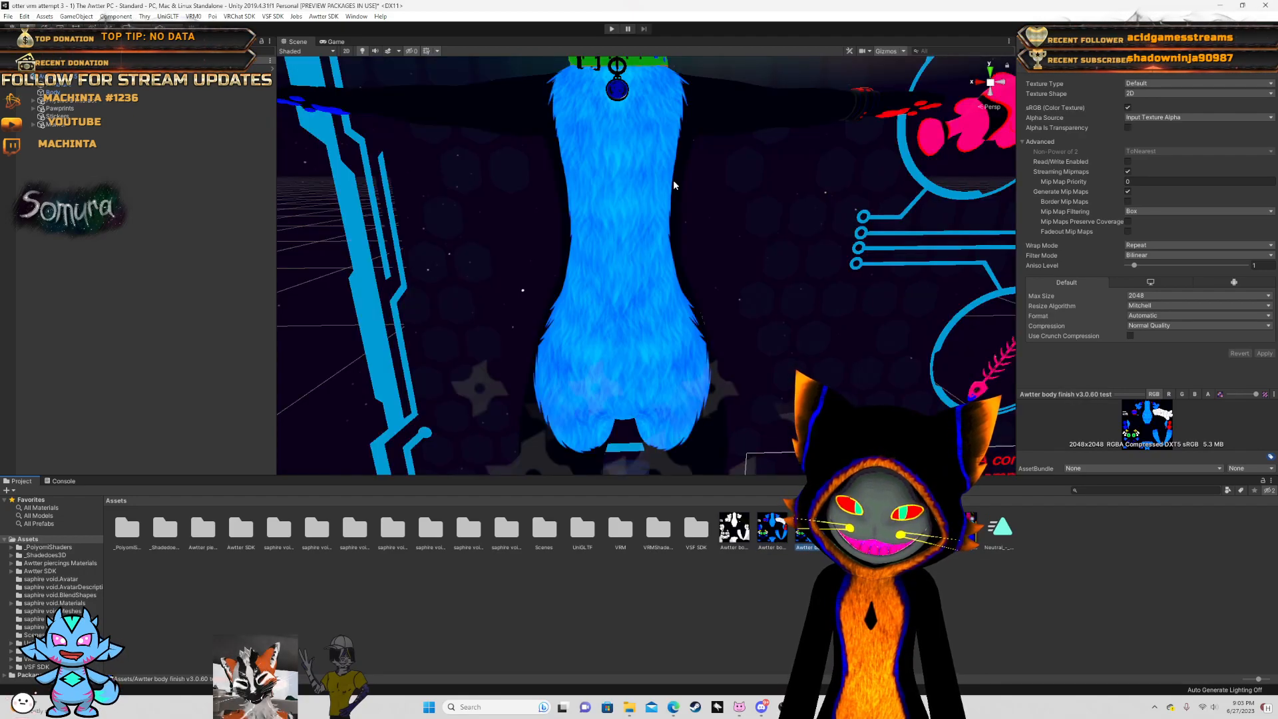
pyautogui.scroll(-4, 675, 186)
pyautogui.click(531, 198)
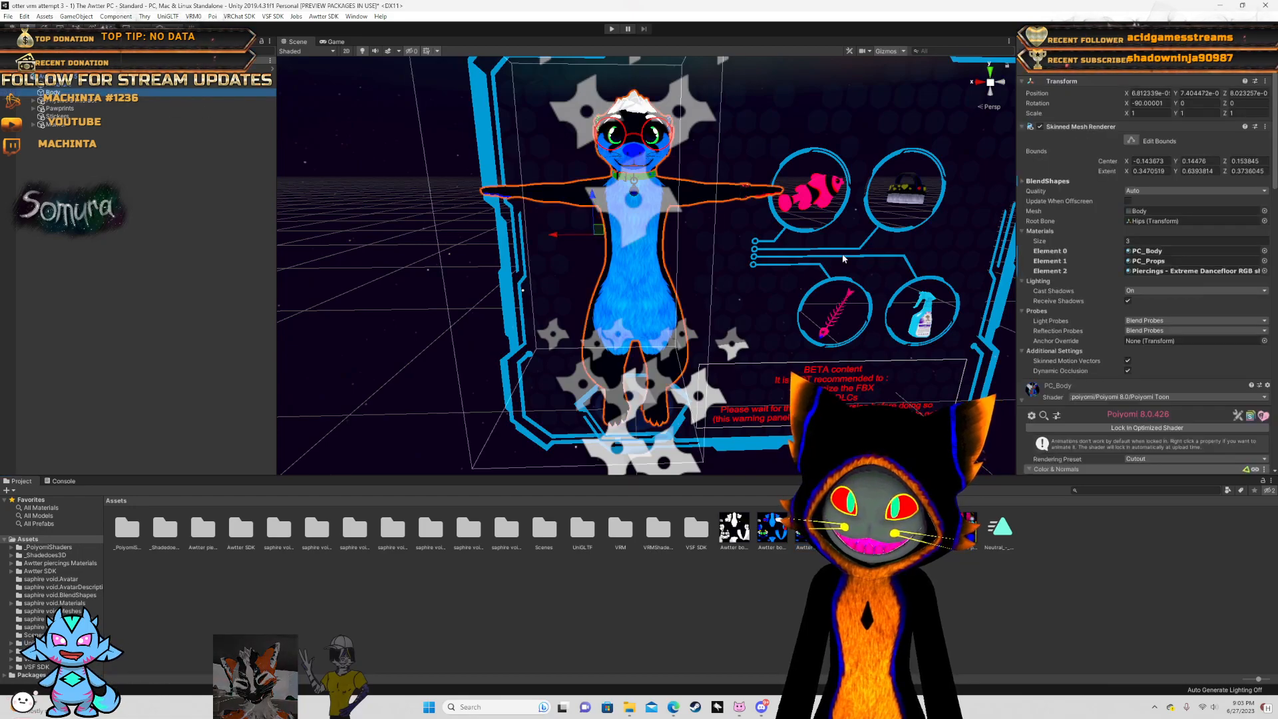
pyautogui.scroll(-3, 1048, 399)
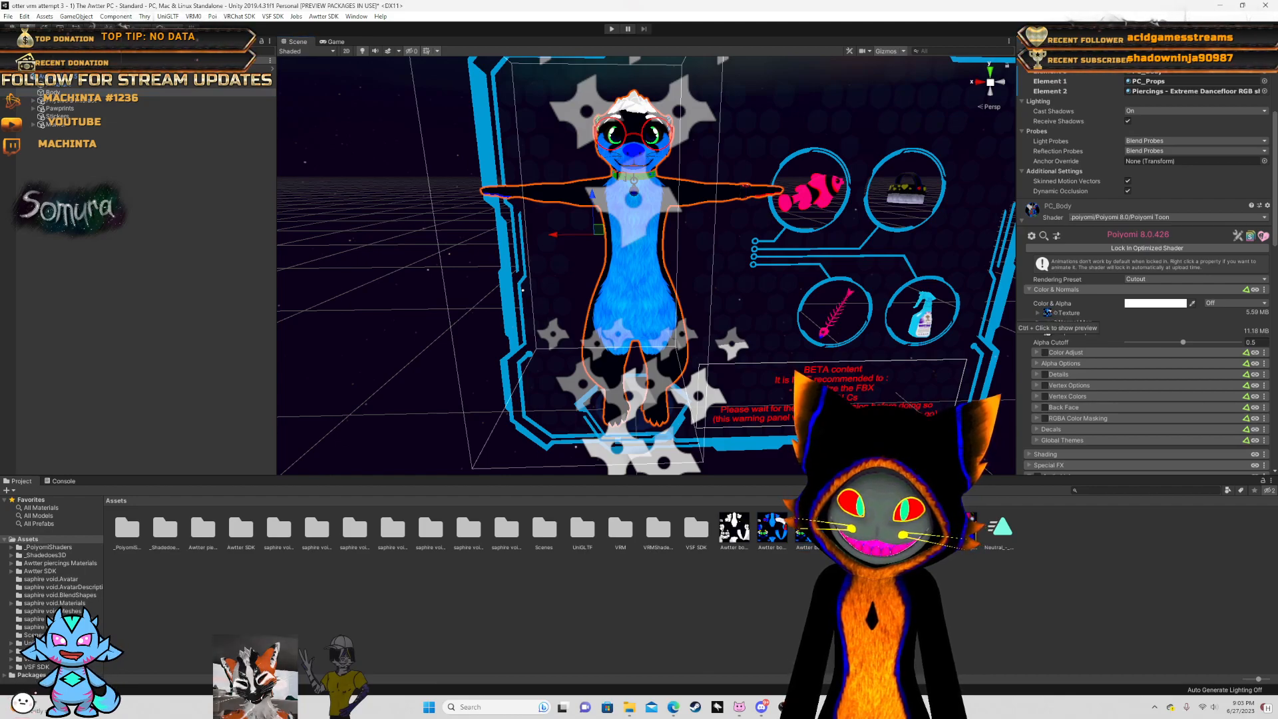
# - Delete the Awtter body edit v3.0.60 wip texture from the Assets folder
pyautogui.click(771, 530)
pyautogui.rightClick(767, 536)
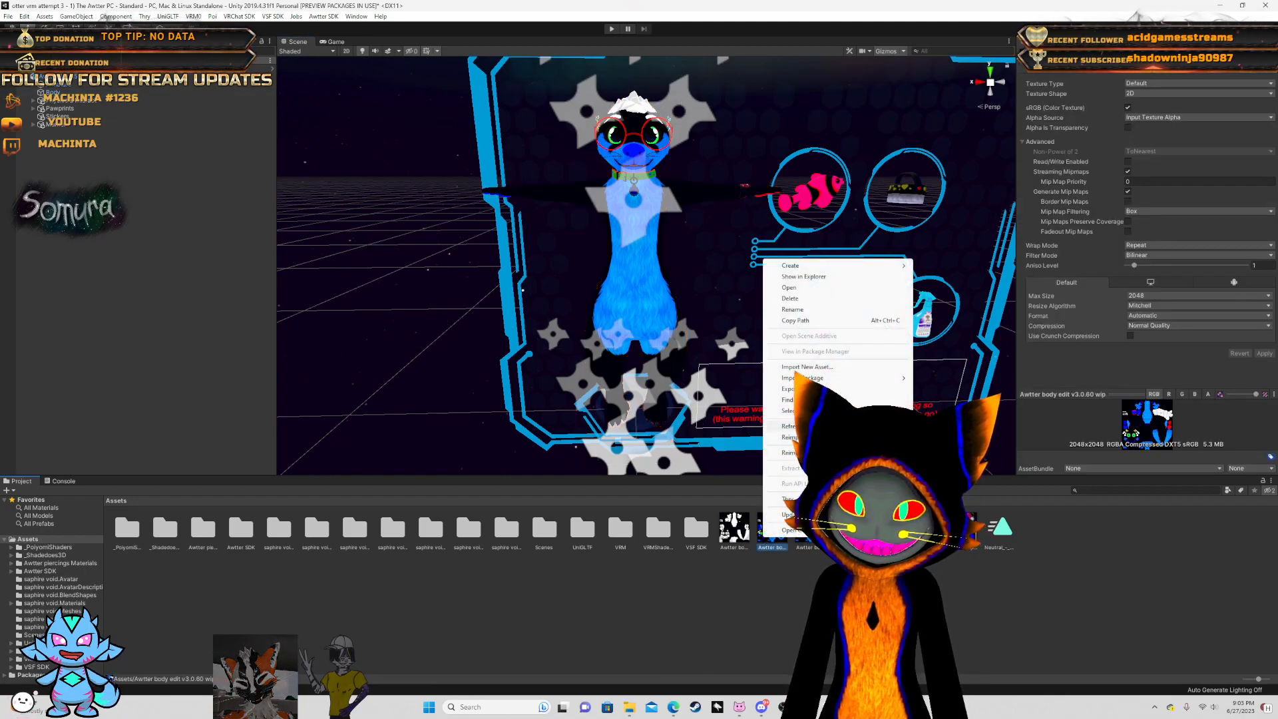
pyautogui.click(790, 298)
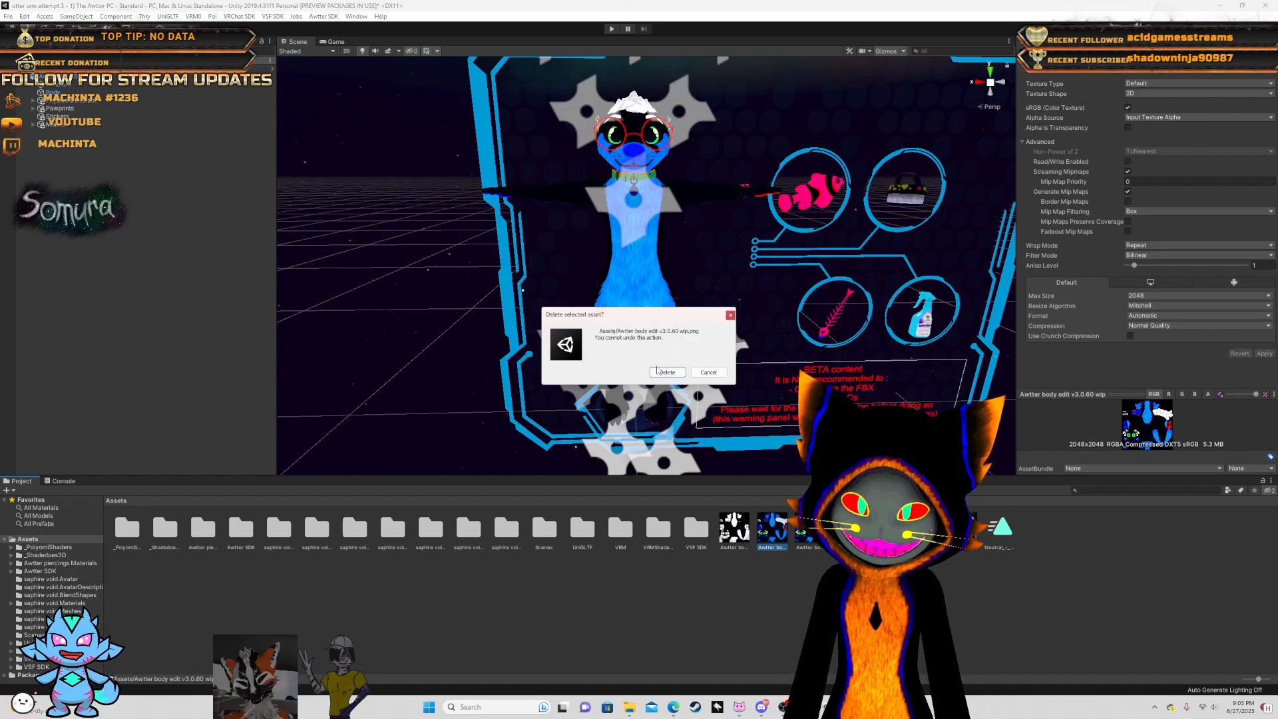
pyautogui.click(667, 372)
# - Select the avatar's root object that carries the Animator and VRC Avatar Descriptor
pyautogui.moveTo(724, 214); pyautogui.dragTo(933, 201, button='right')
pyautogui.press('w')
pyautogui.press('s')
pyautogui.press('d')
pyautogui.press('w')
pyautogui.press('s')
pyautogui.press('w')
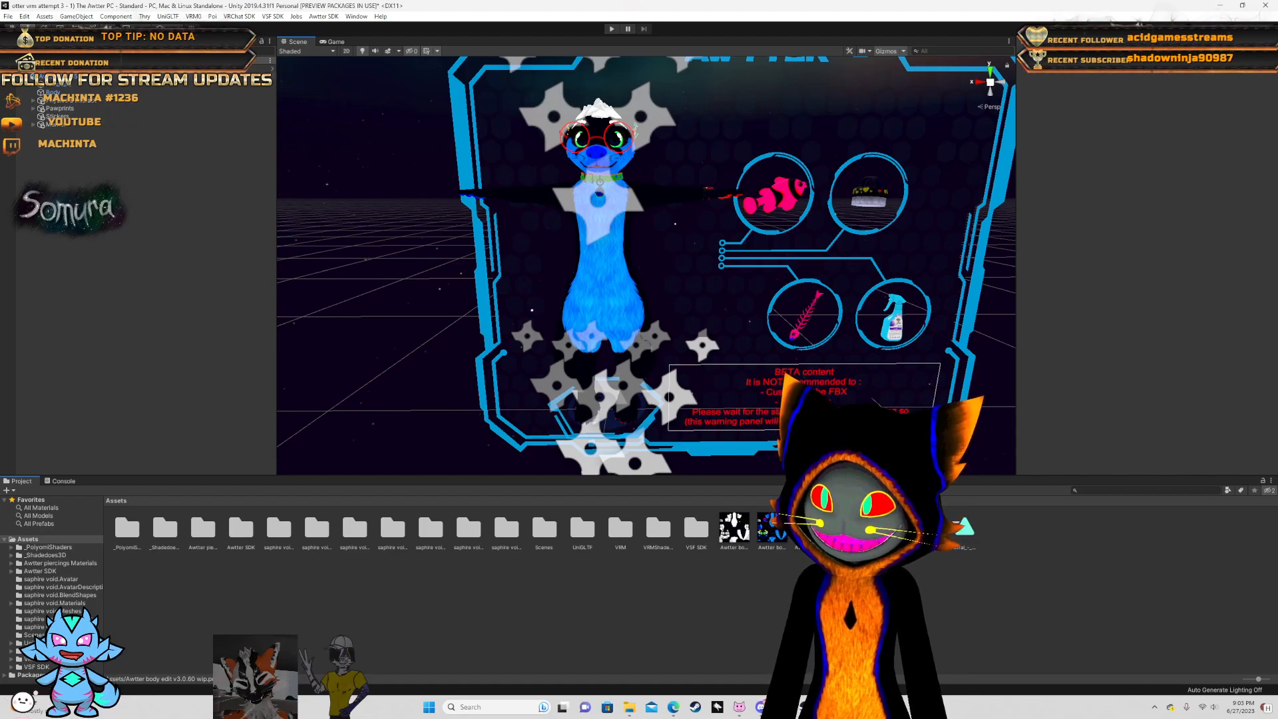
pyautogui.click(80, 77)
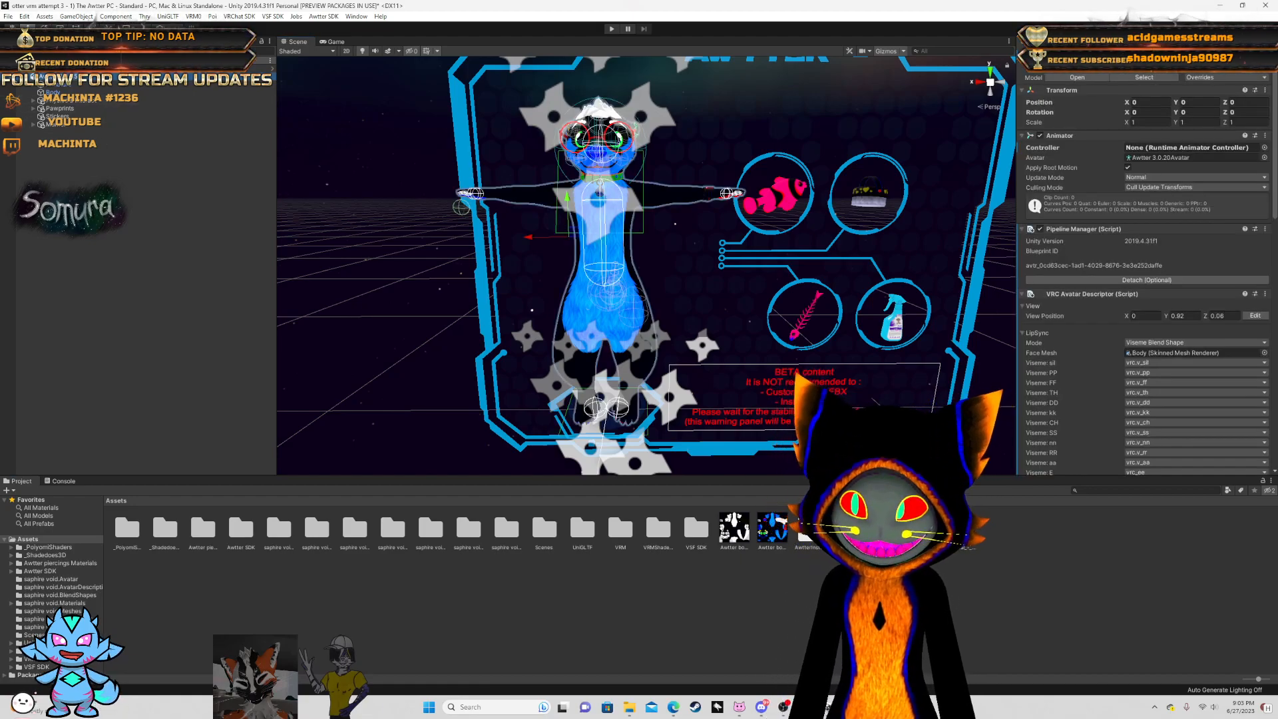
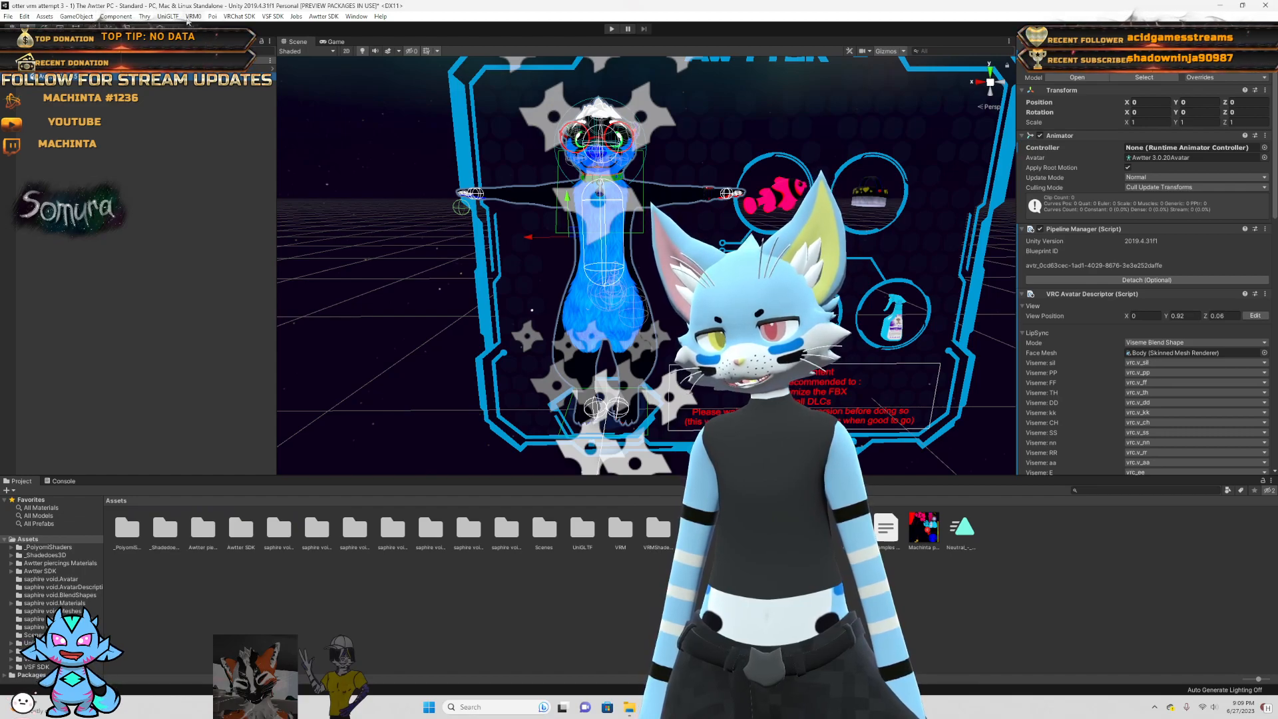
# - Open the VRM Exporter for the Awtter 3.0.45 avatar and enter title "saphire void", version 1 and the author's name
pyautogui.click(191, 18)
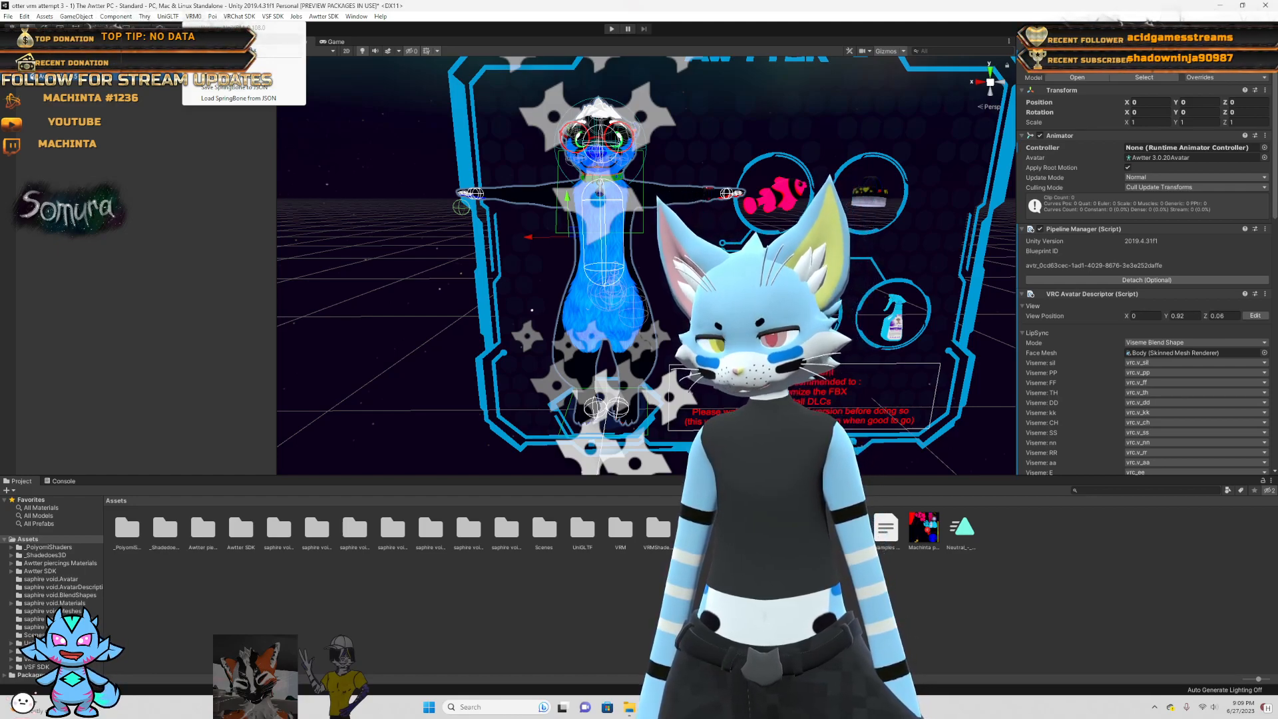
pyautogui.click(251, 41)
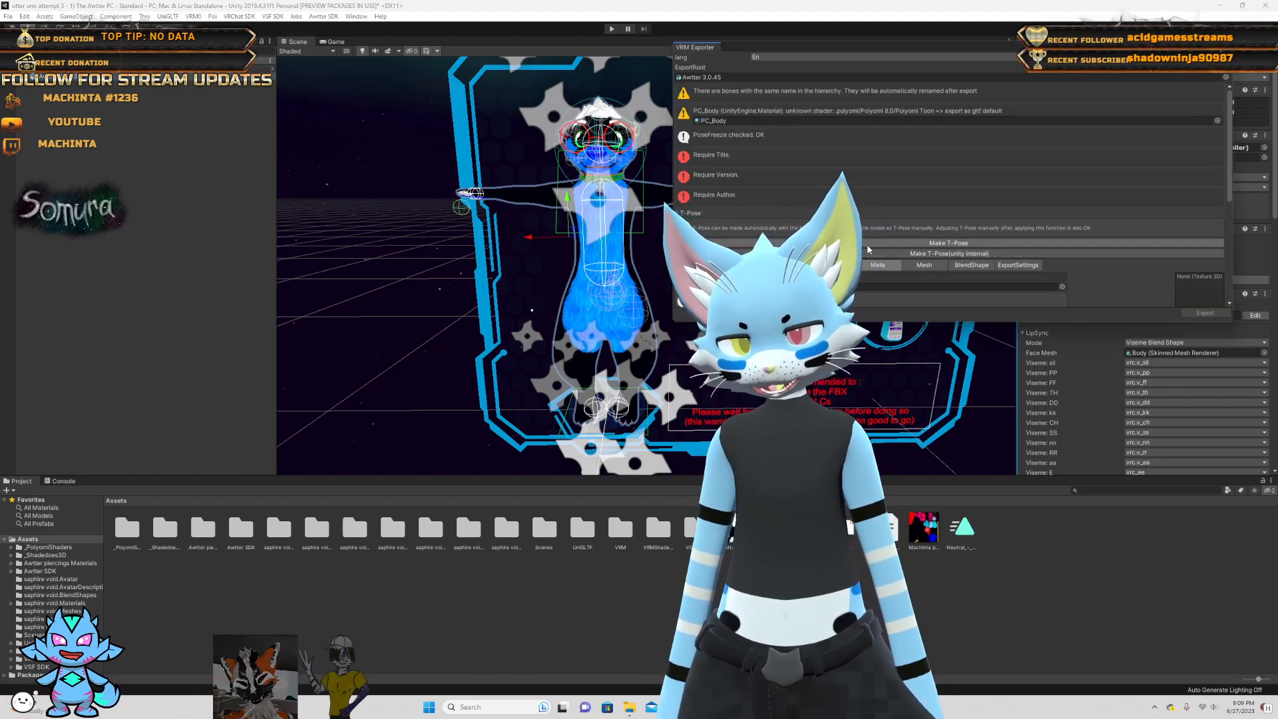
pyautogui.scroll(-3, 873, 201)
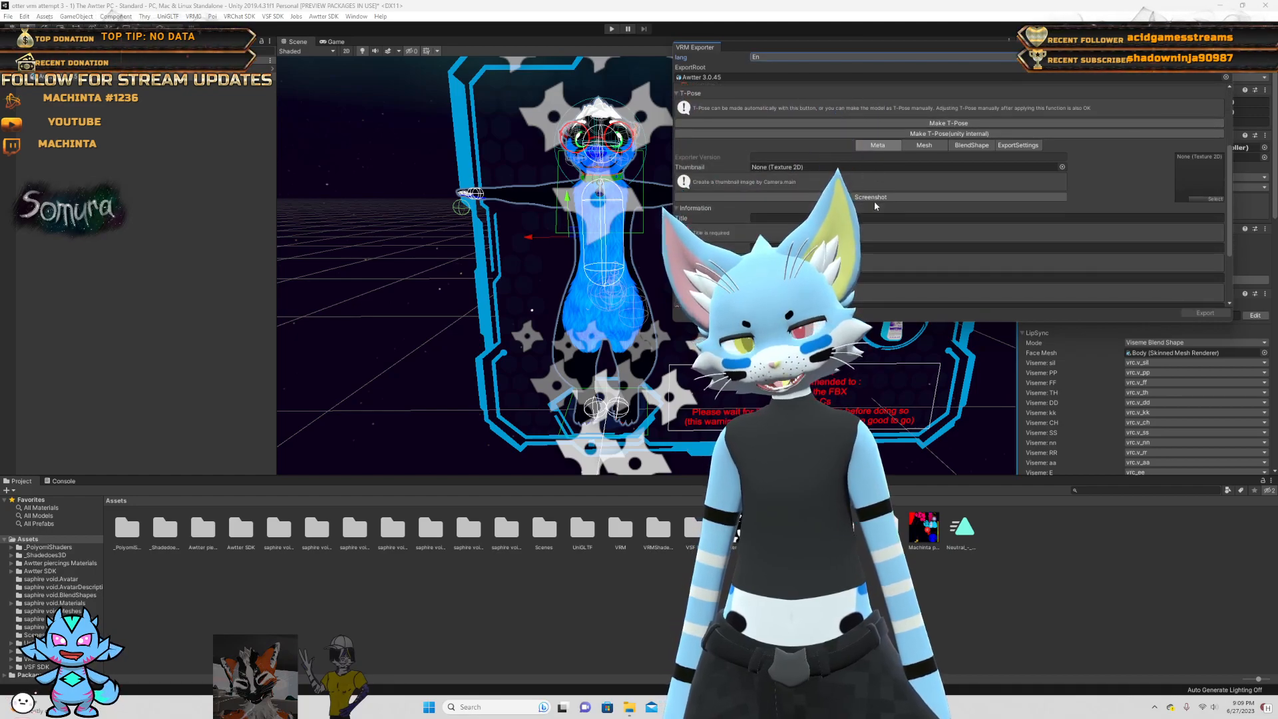
pyautogui.scroll(-2, 873, 201)
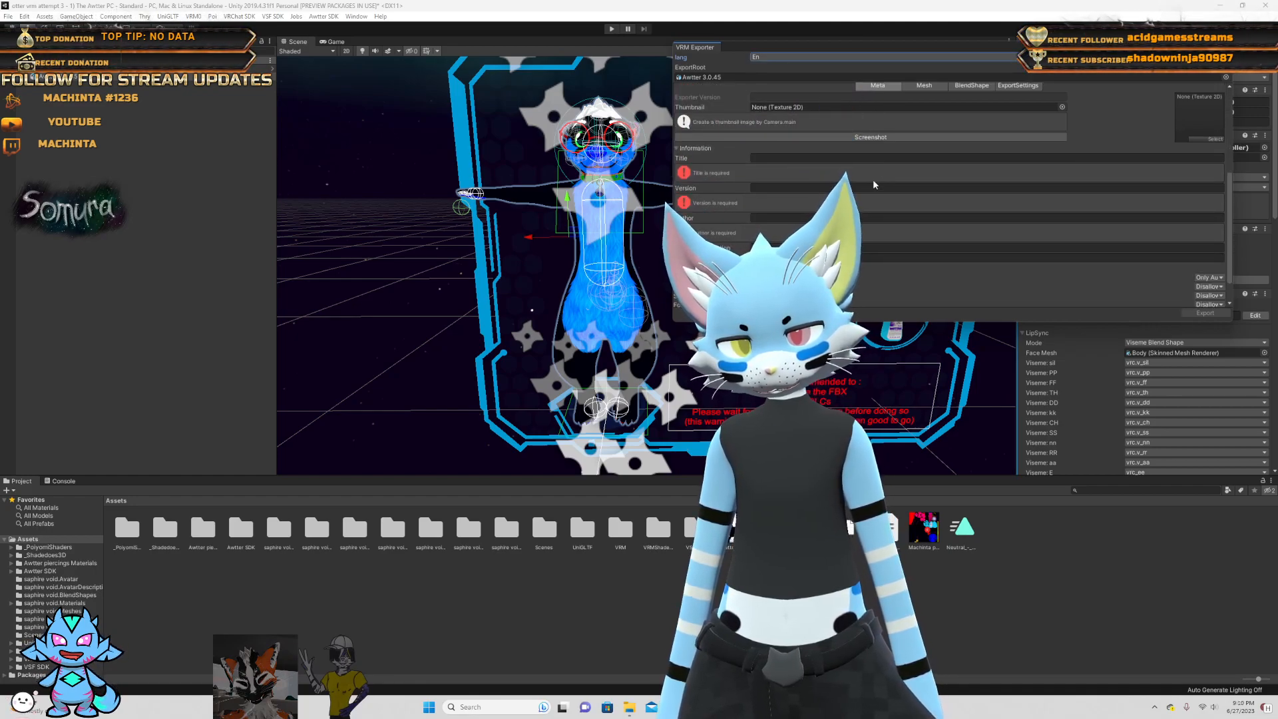
pyautogui.click(839, 158)
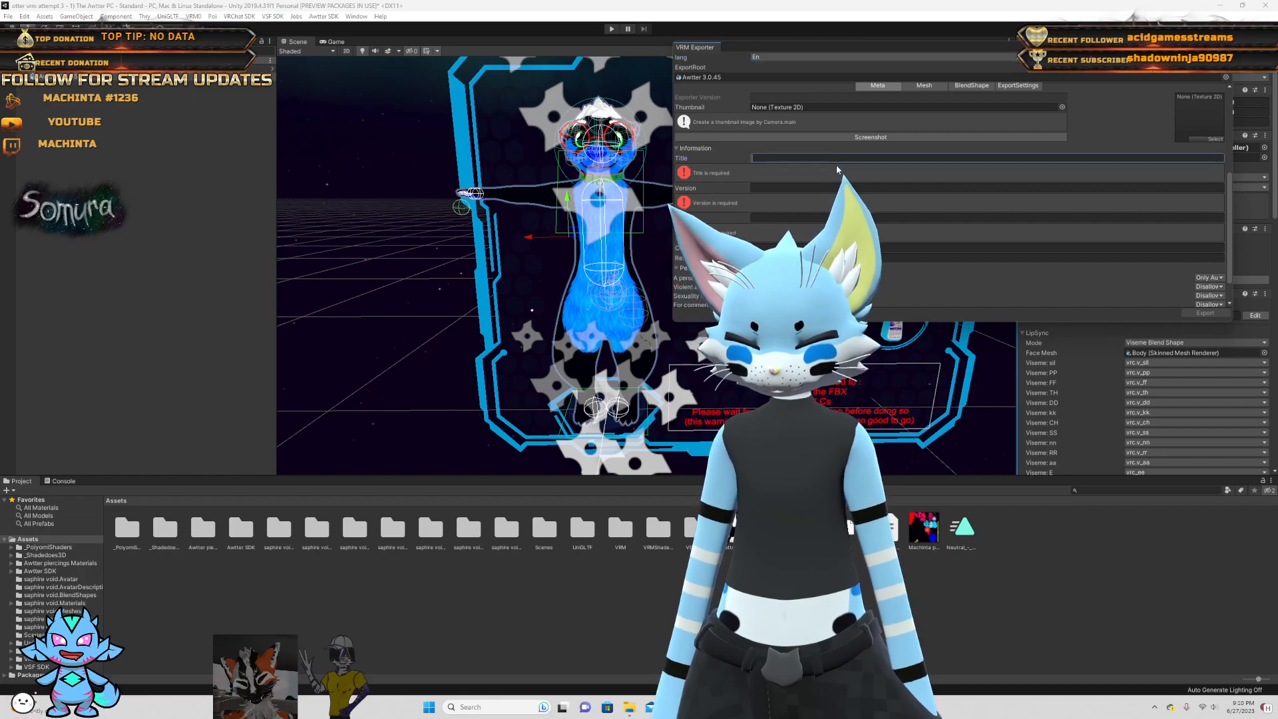
pyautogui.write('saphire void')
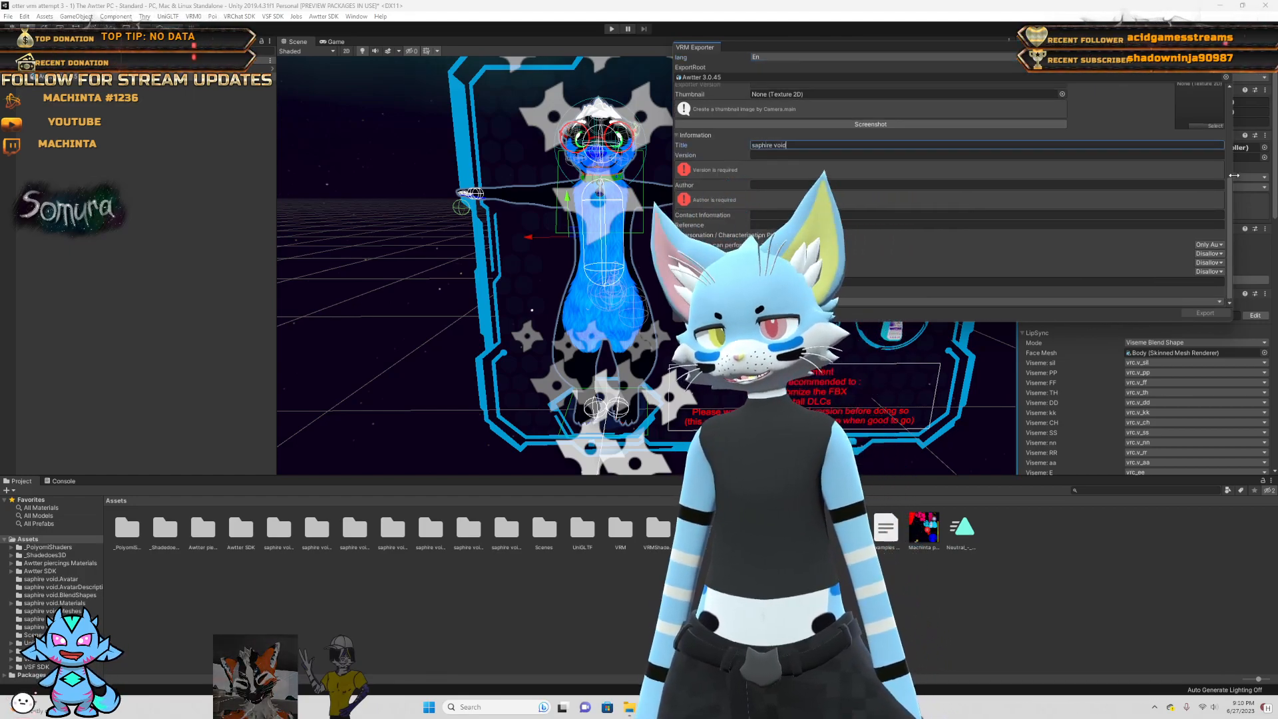
pyautogui.click(830, 156)
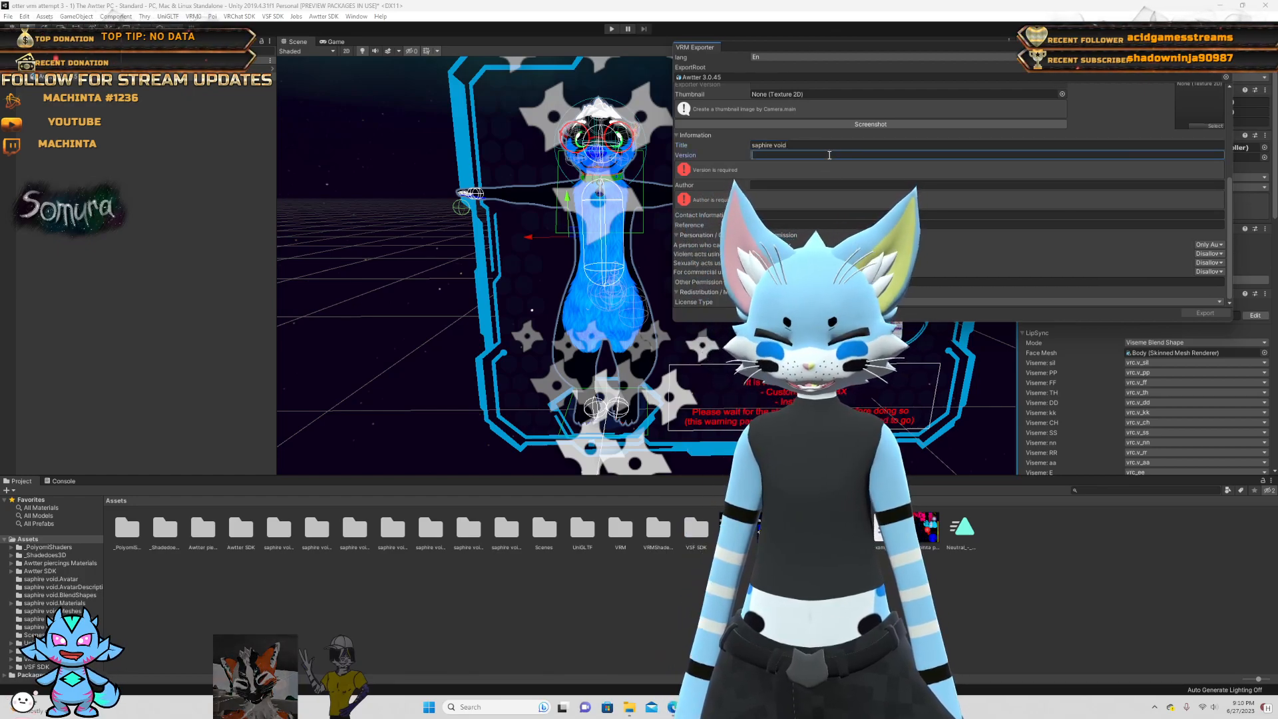
pyautogui.write('1')
pyautogui.press('Tab')
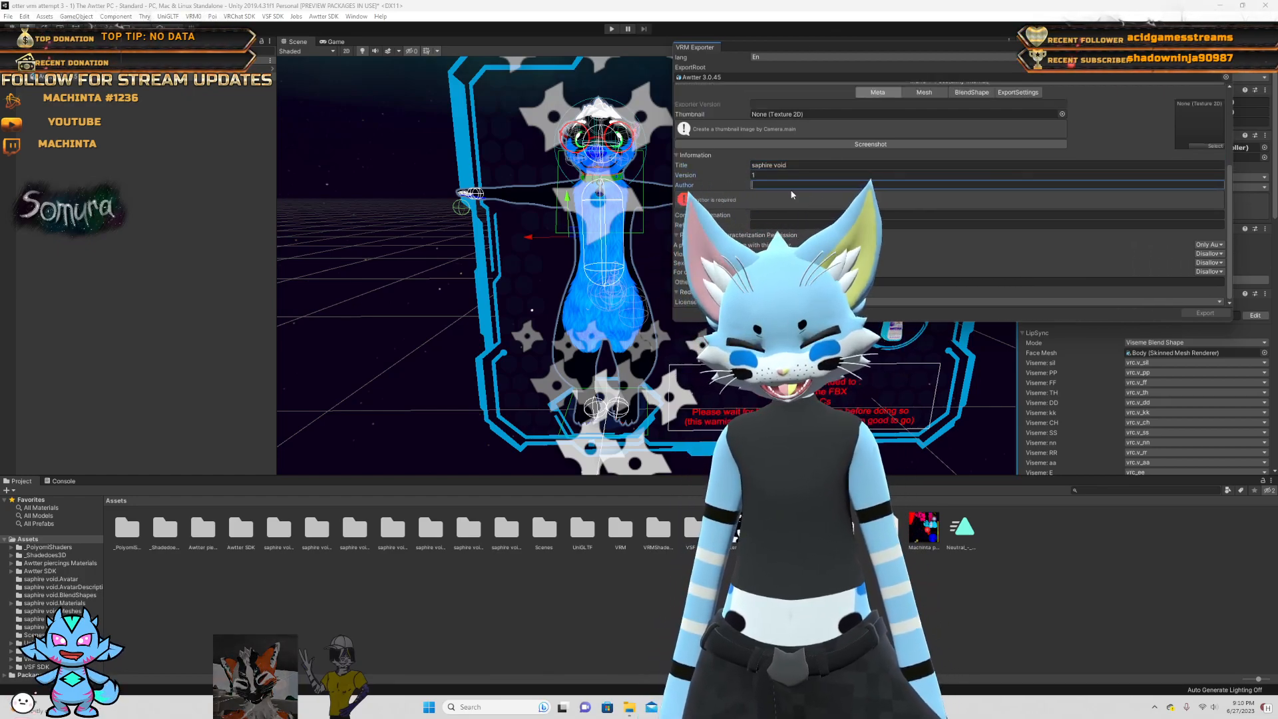
pyautogui.write('shade the bat')
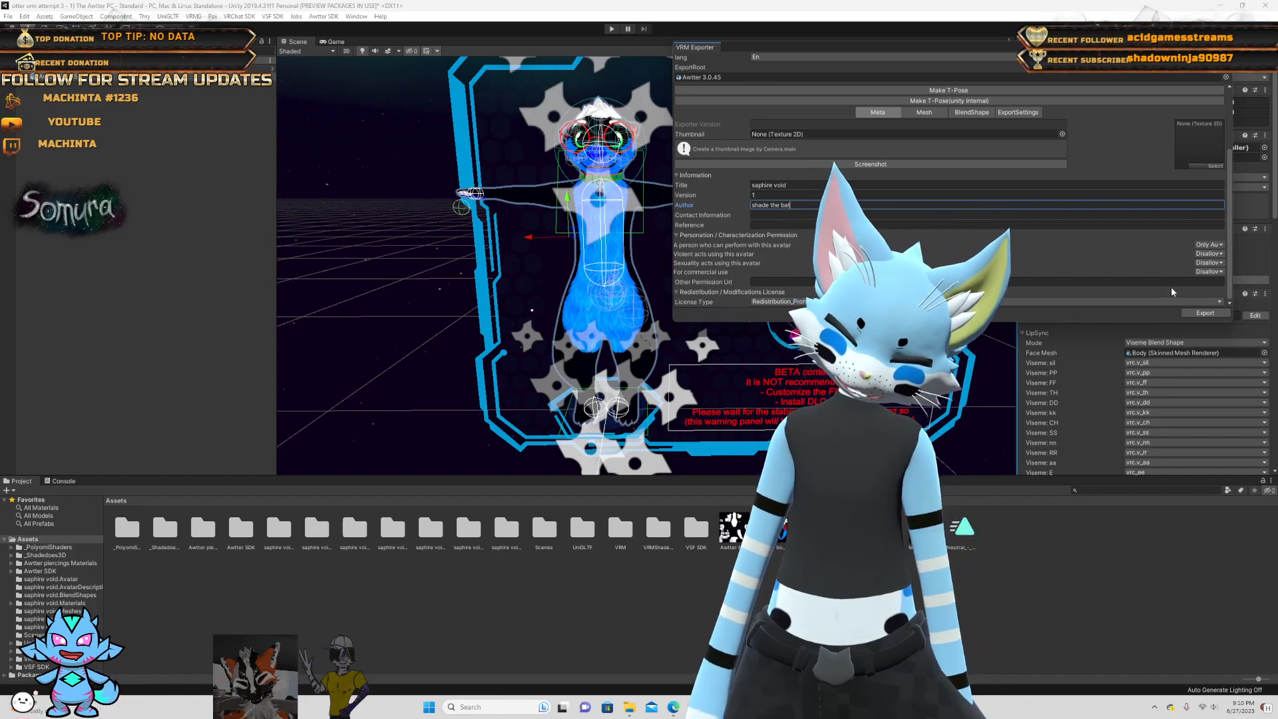
# - Export the avatar as a VRM file named Awtter 3.0.45 into the project's Assets folder
pyautogui.click(1202, 314)
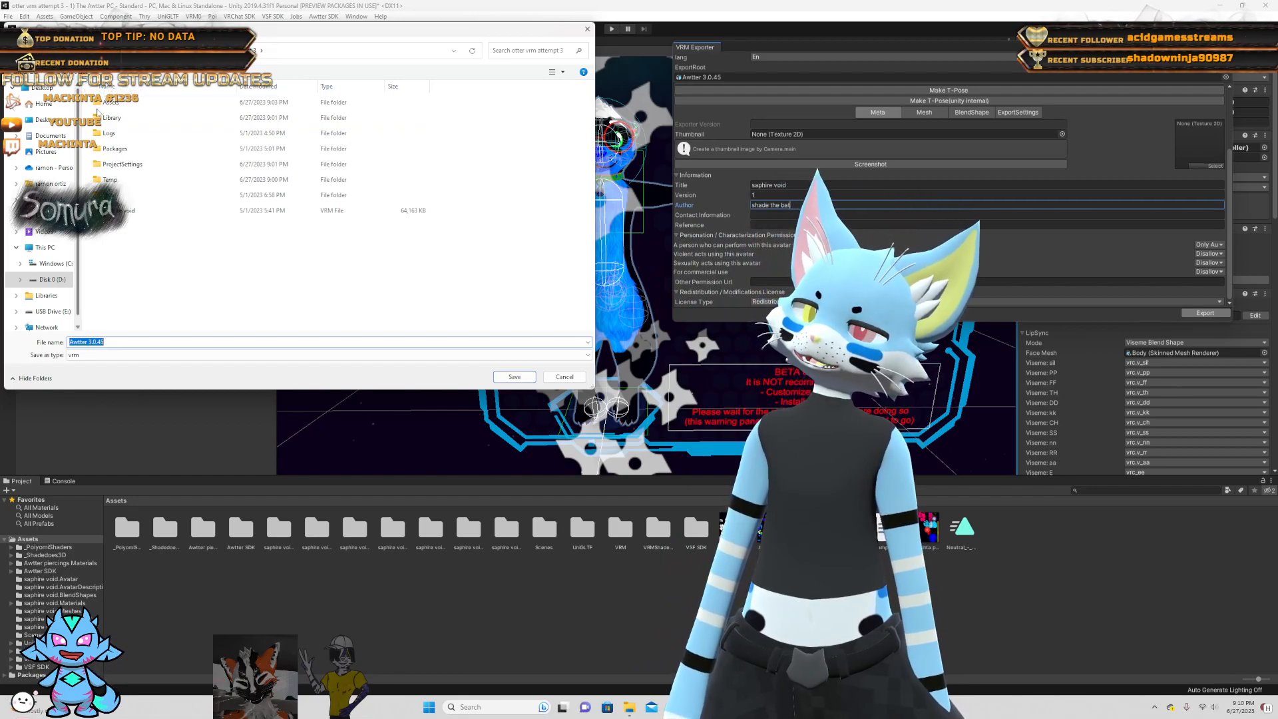
pyautogui.click(109, 105)
pyautogui.doubleClick(110, 105)
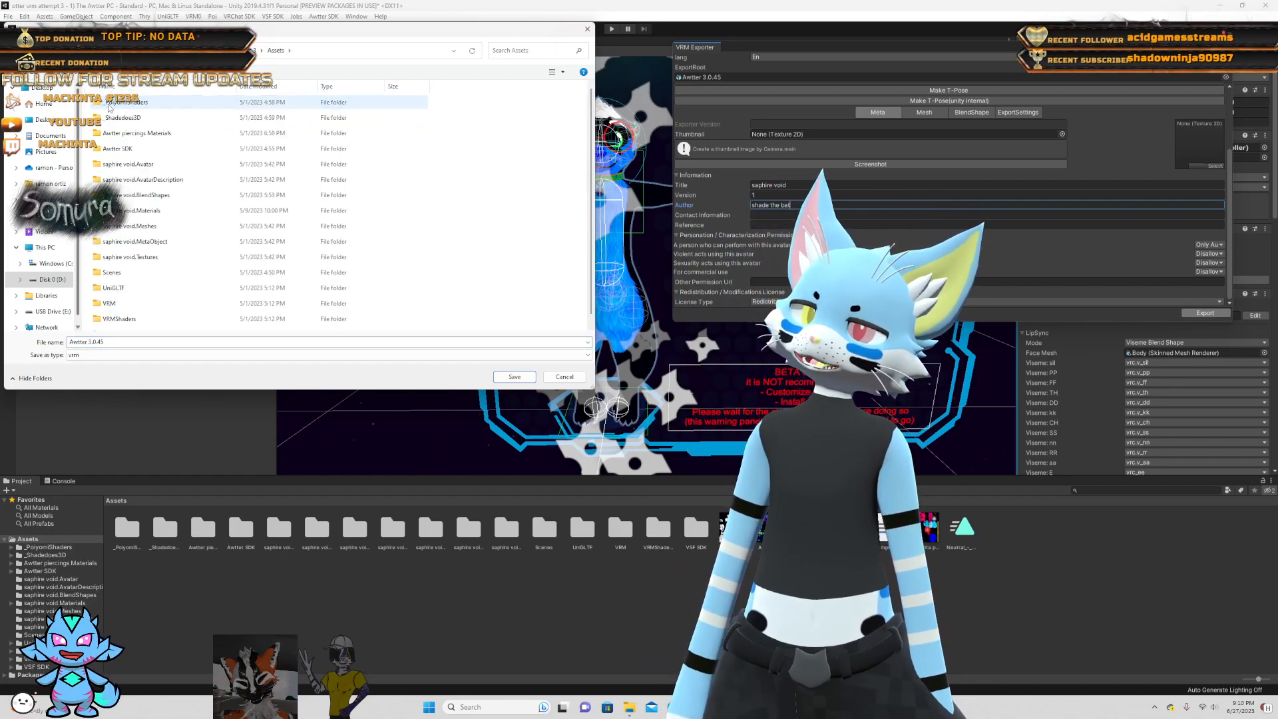
pyautogui.click(512, 375)
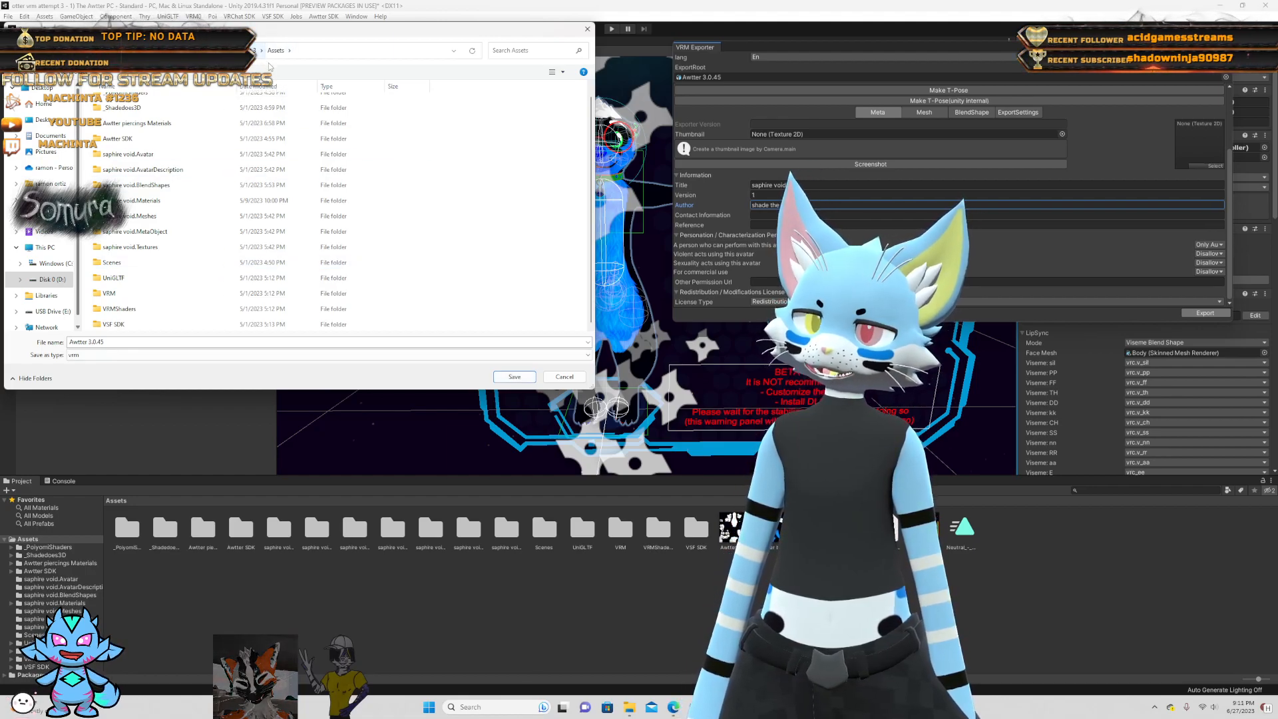
pyautogui.click(512, 377)
pyautogui.click(510, 378)
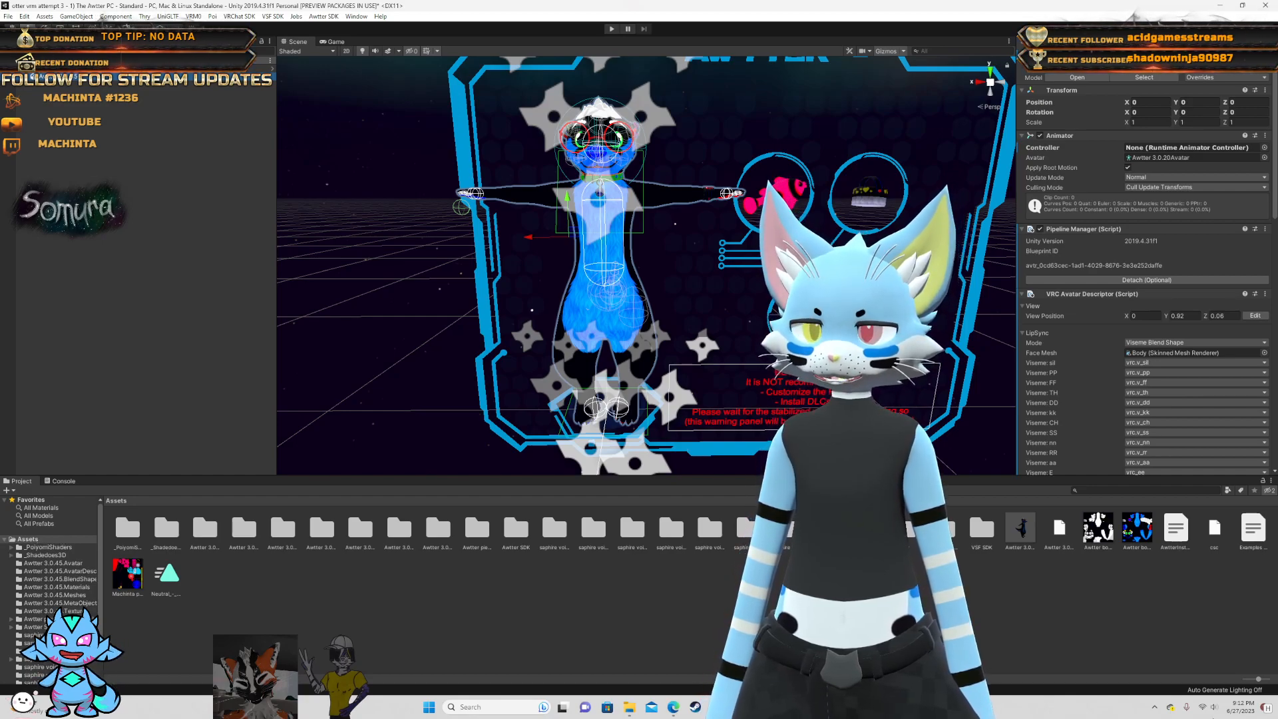
# - Place the exported Awtter 3.0.45 prefab in the scene beside the original avatar and hide the original
pyautogui.click(1029, 530)
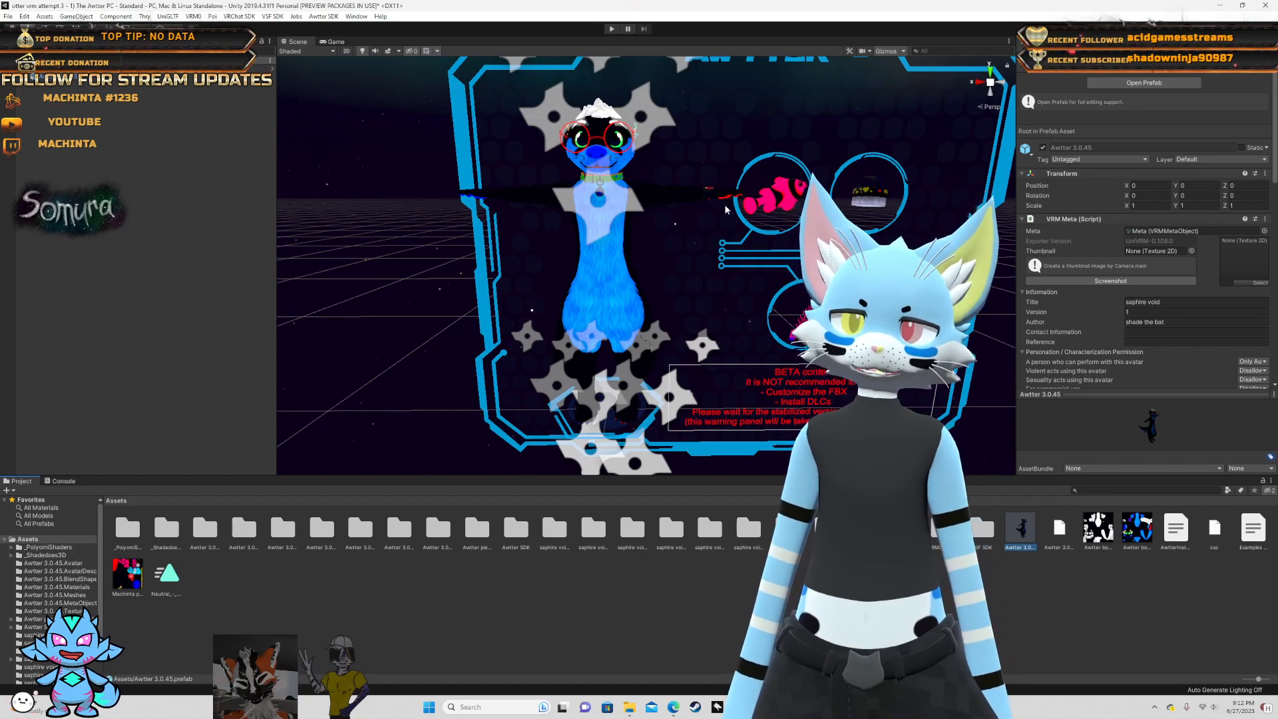
pyautogui.moveTo(1026, 514); pyautogui.dragTo(398, 189)
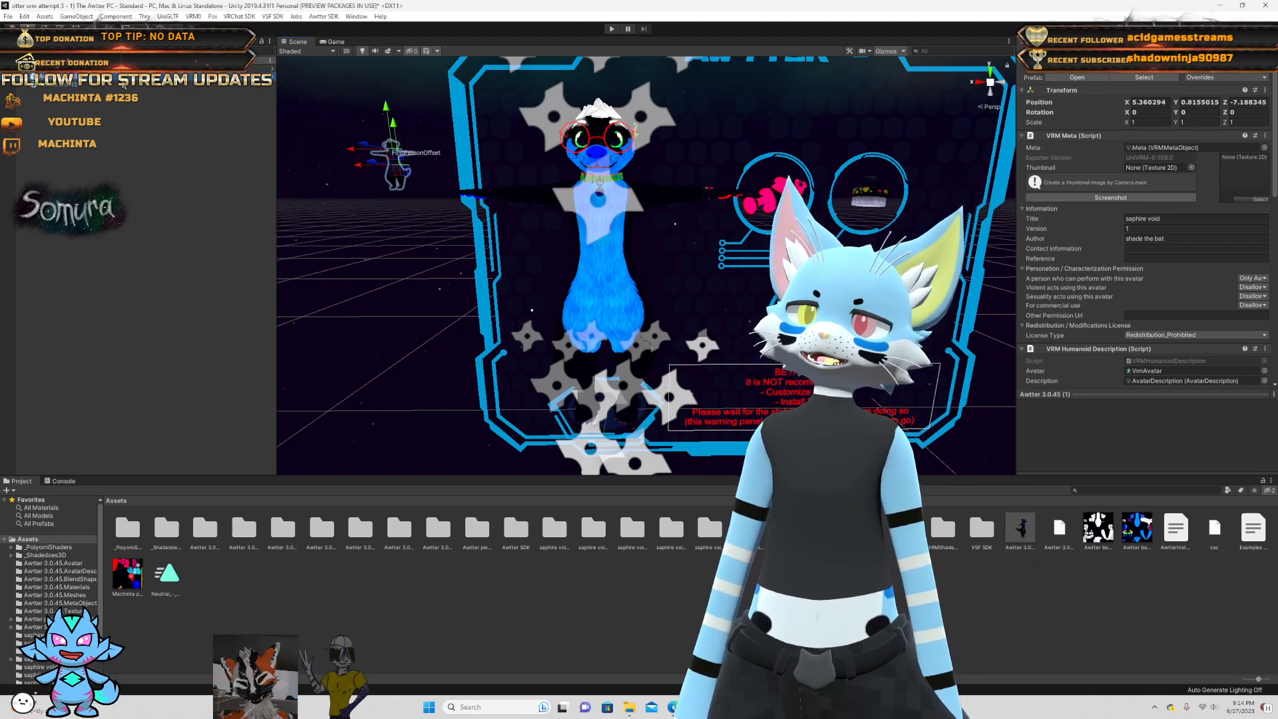
pyautogui.click(106, 98)
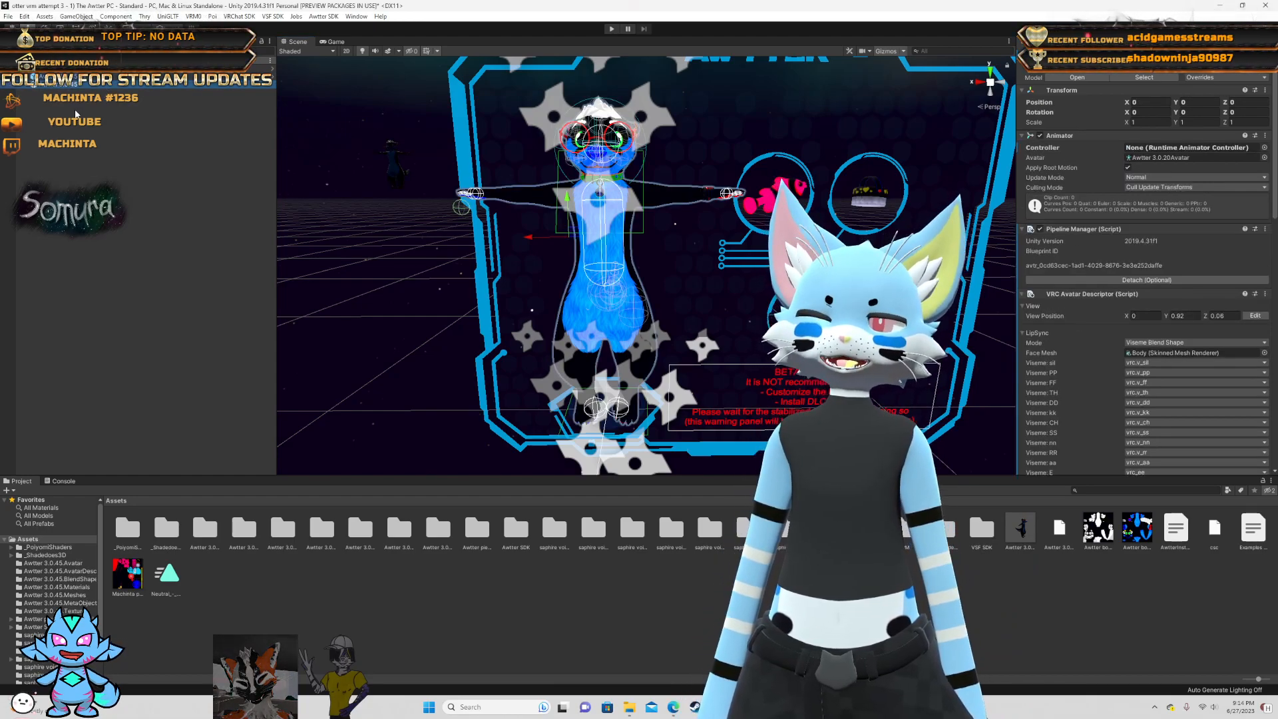
pyautogui.click(267, 632)
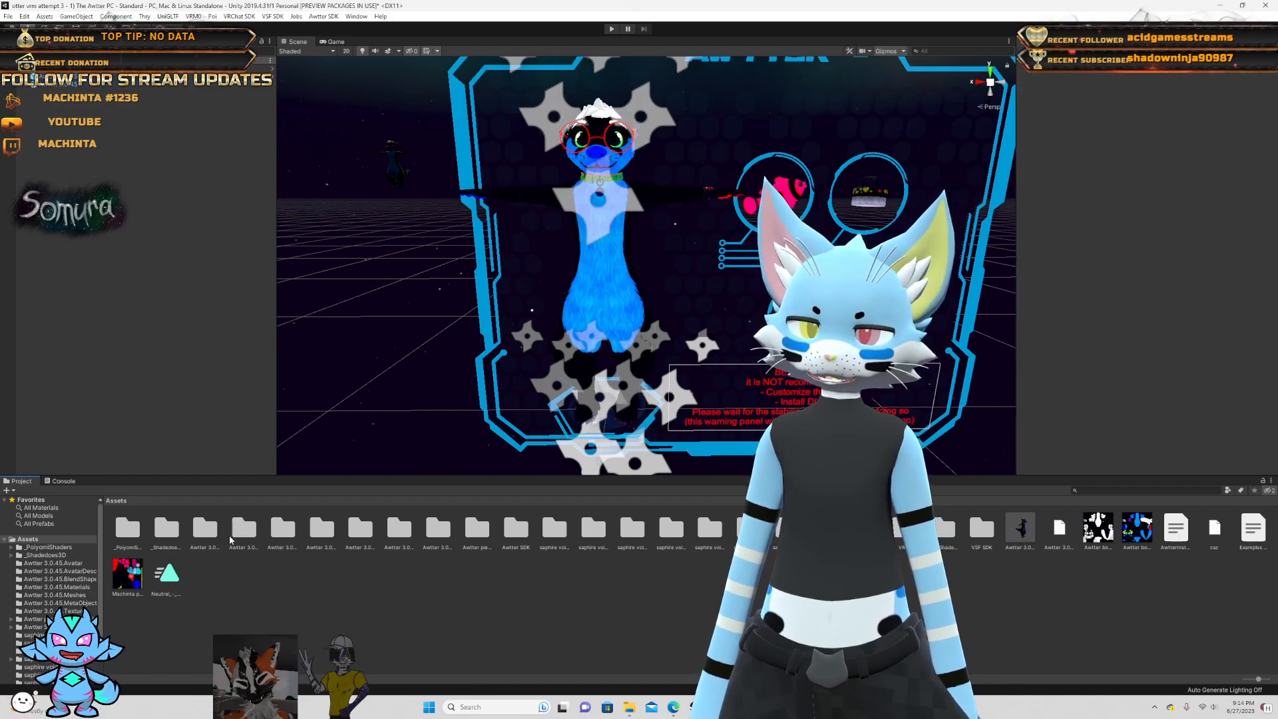
pyautogui.click(74, 85)
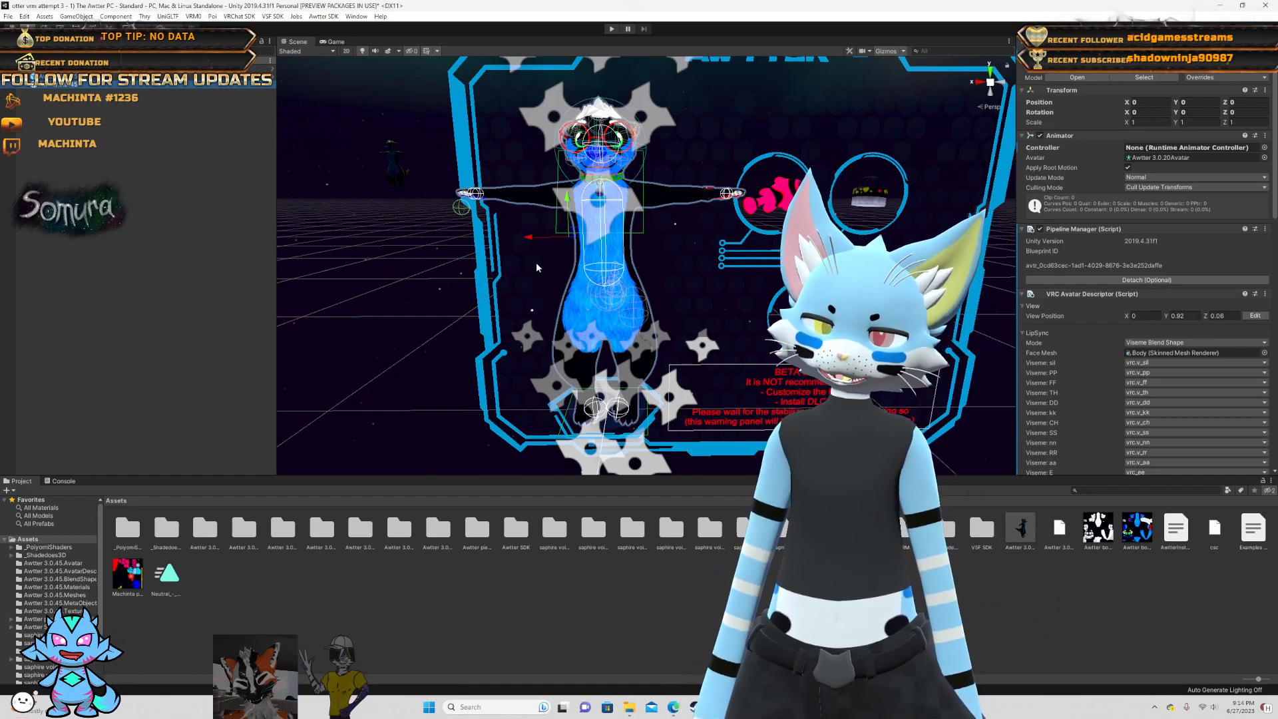
pyautogui.click(396, 163)
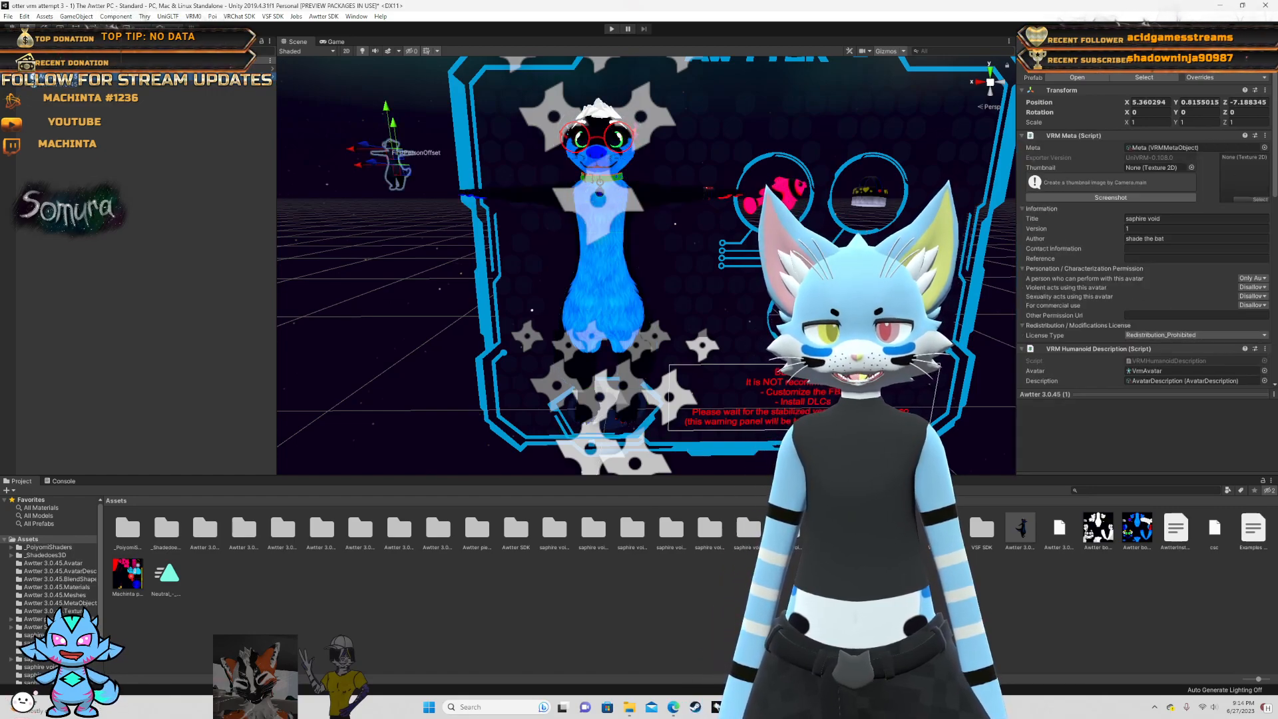
pyautogui.click(75, 81)
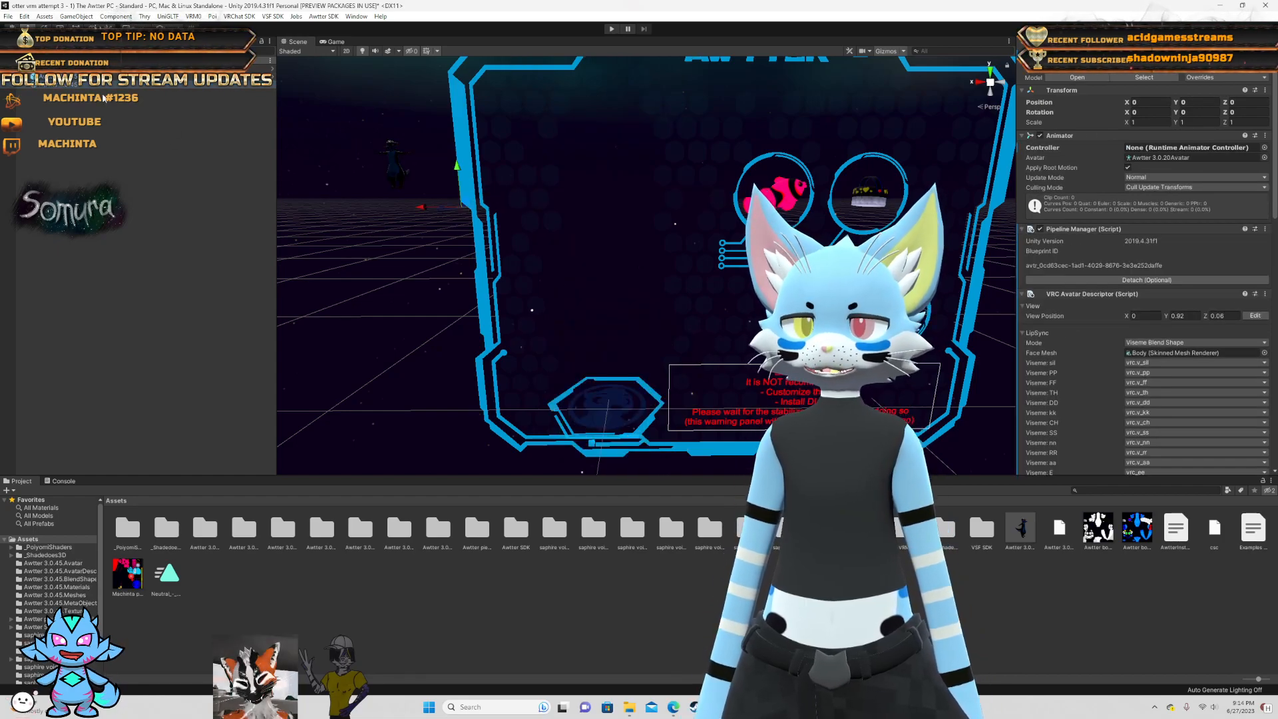
pyautogui.click(213, 140)
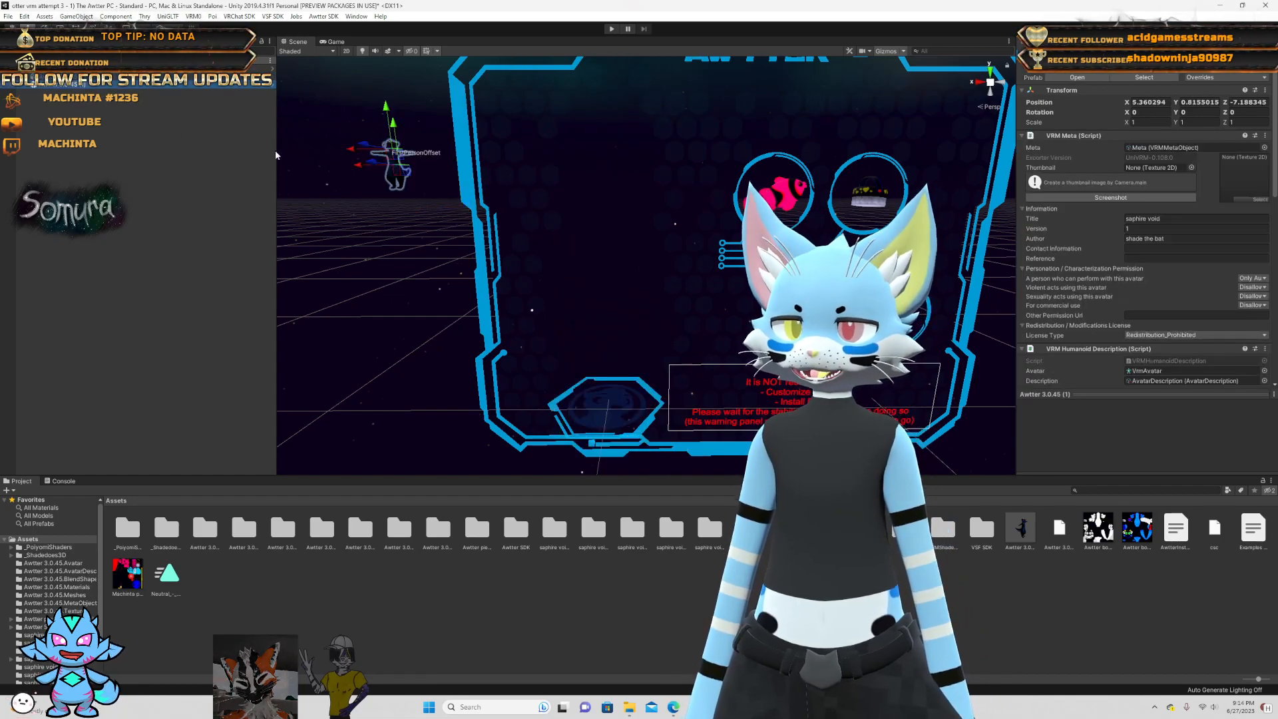
# - Set the placed VRM avatar's scale to 0 on X, Y and Z
pyautogui.click(1152, 123)
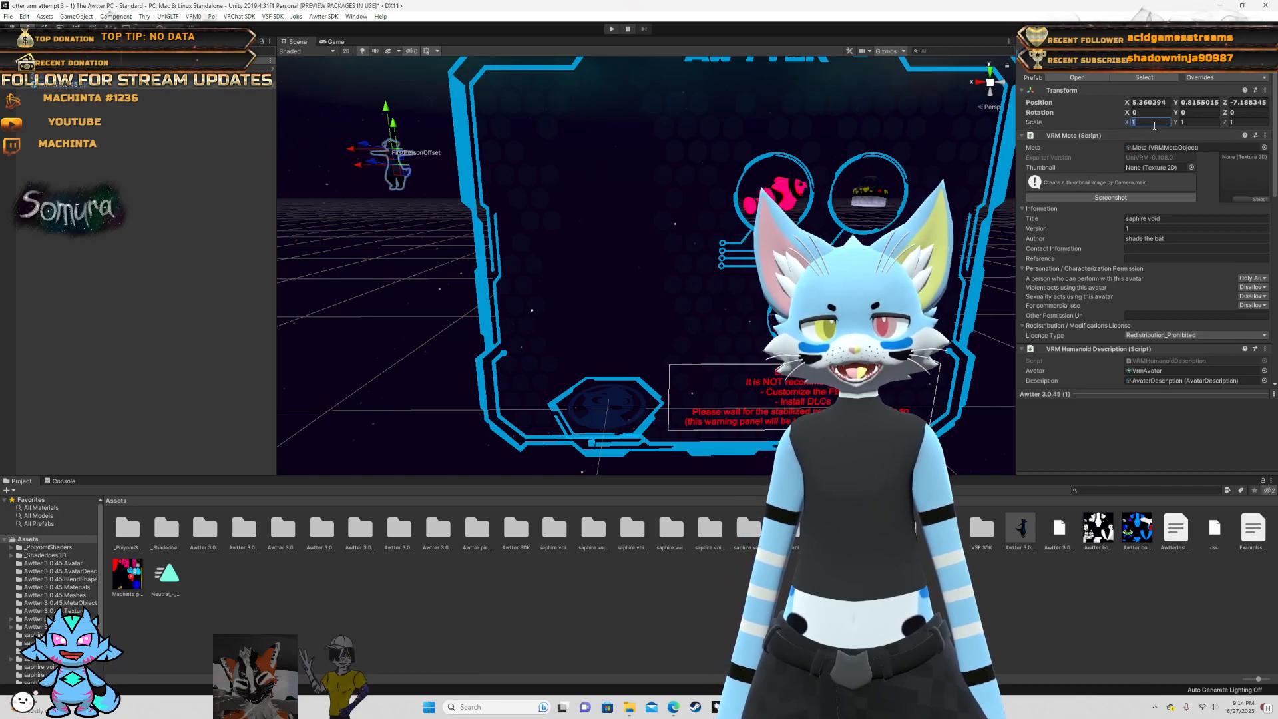
pyautogui.write('0')
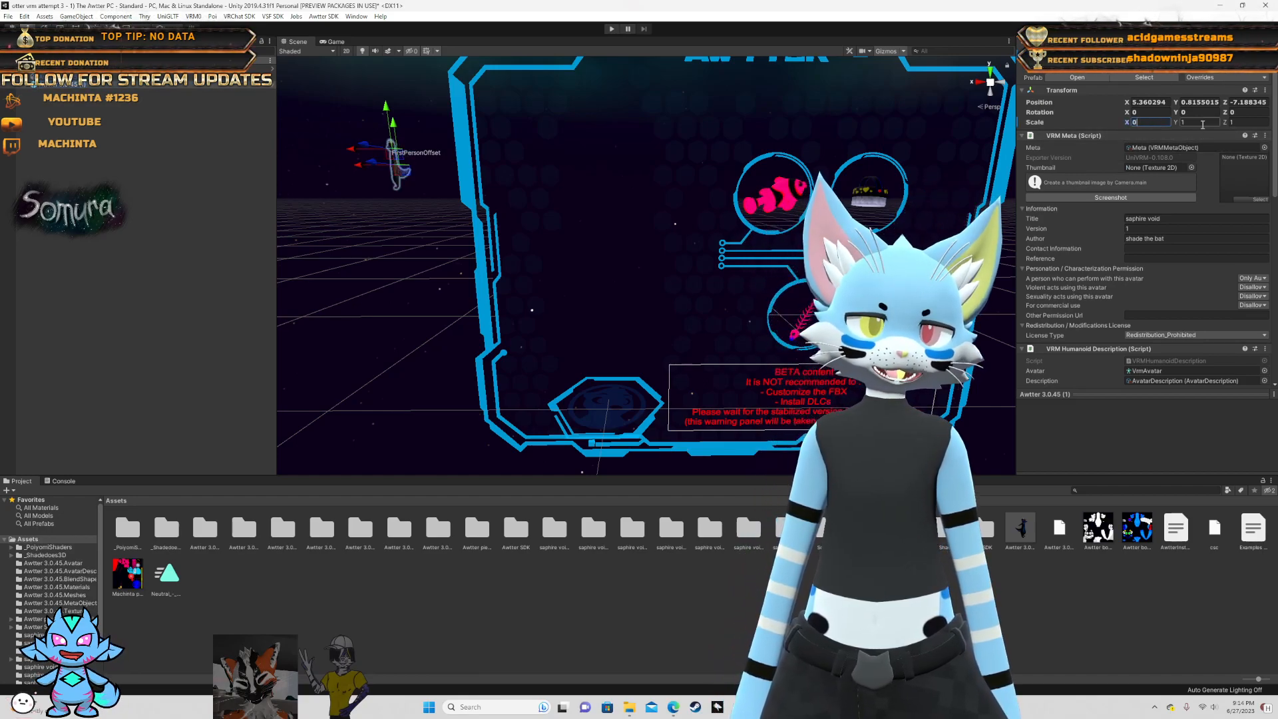
pyautogui.press('Tab')
pyautogui.write('0')
pyautogui.press('Tab')
pyautogui.write('0')
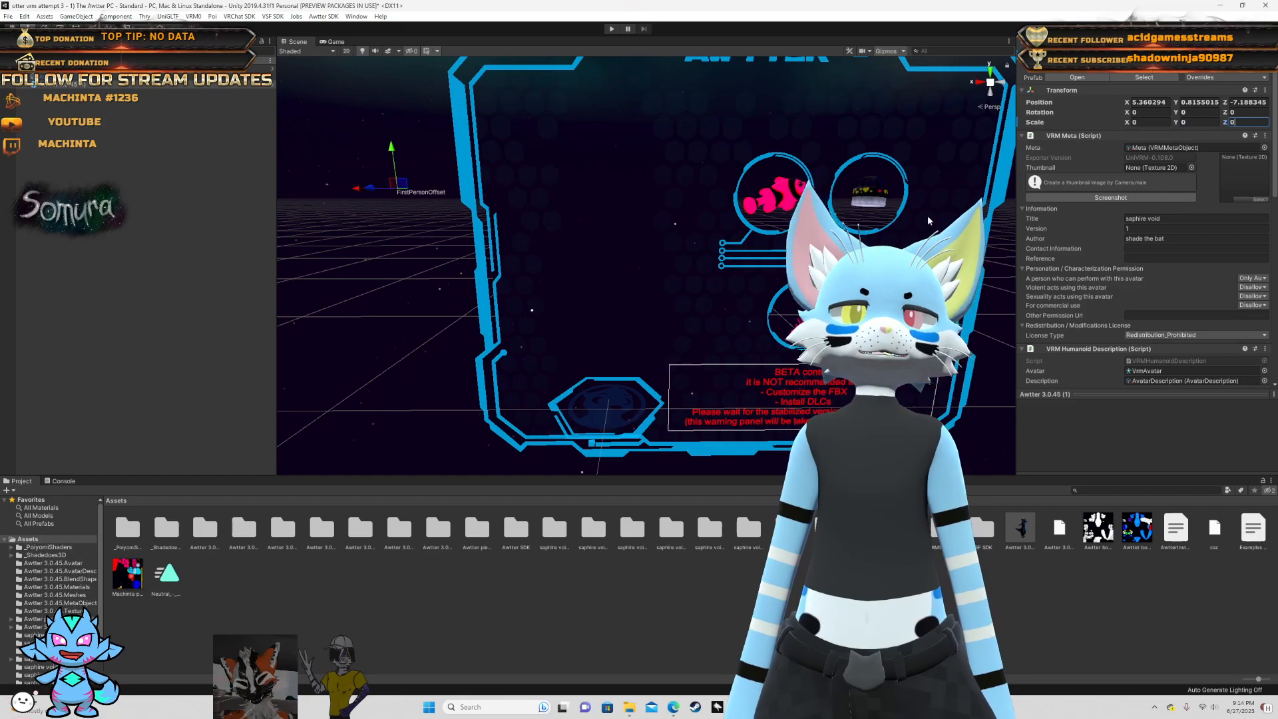
pyautogui.scroll(-6, 400, 239)
pyautogui.scroll(-3, 539, 291)
pyautogui.scroll(5, 548, 286)
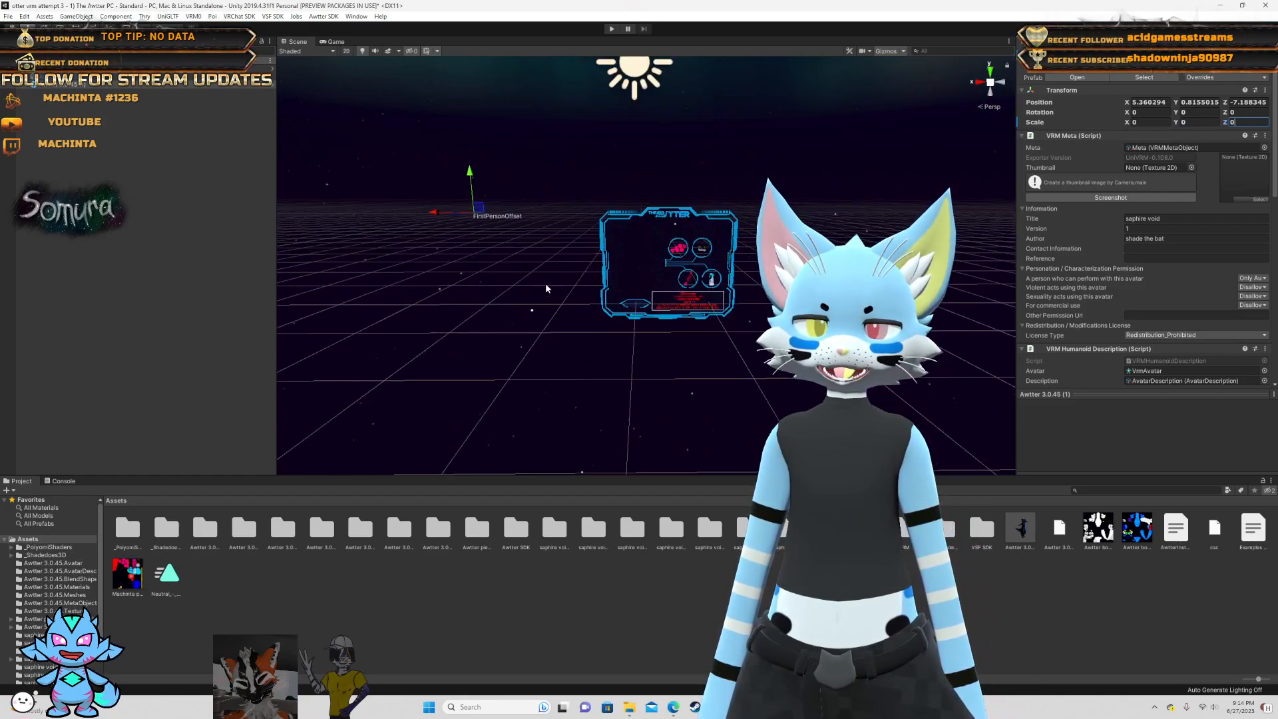
pyautogui.scroll(2, 547, 289)
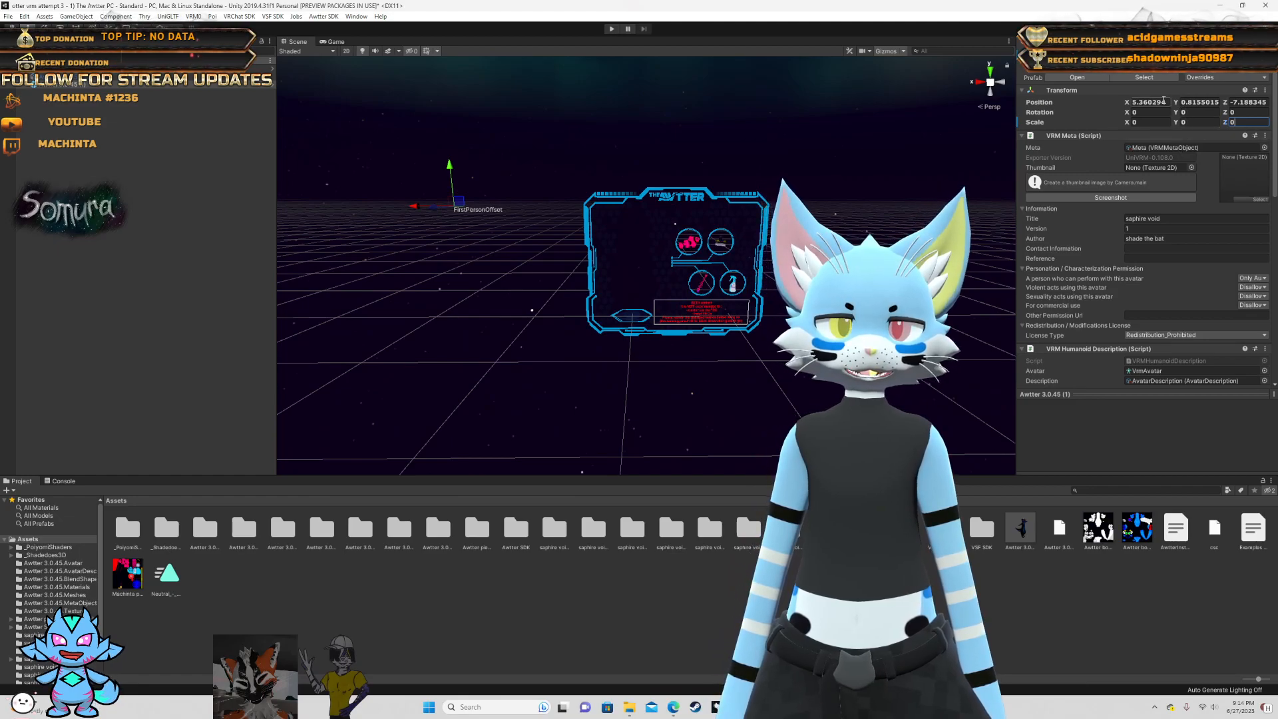
# - Set the VRM avatar's scale back to 1 on all three axes
pyautogui.click(1145, 122)
pyautogui.write('1')
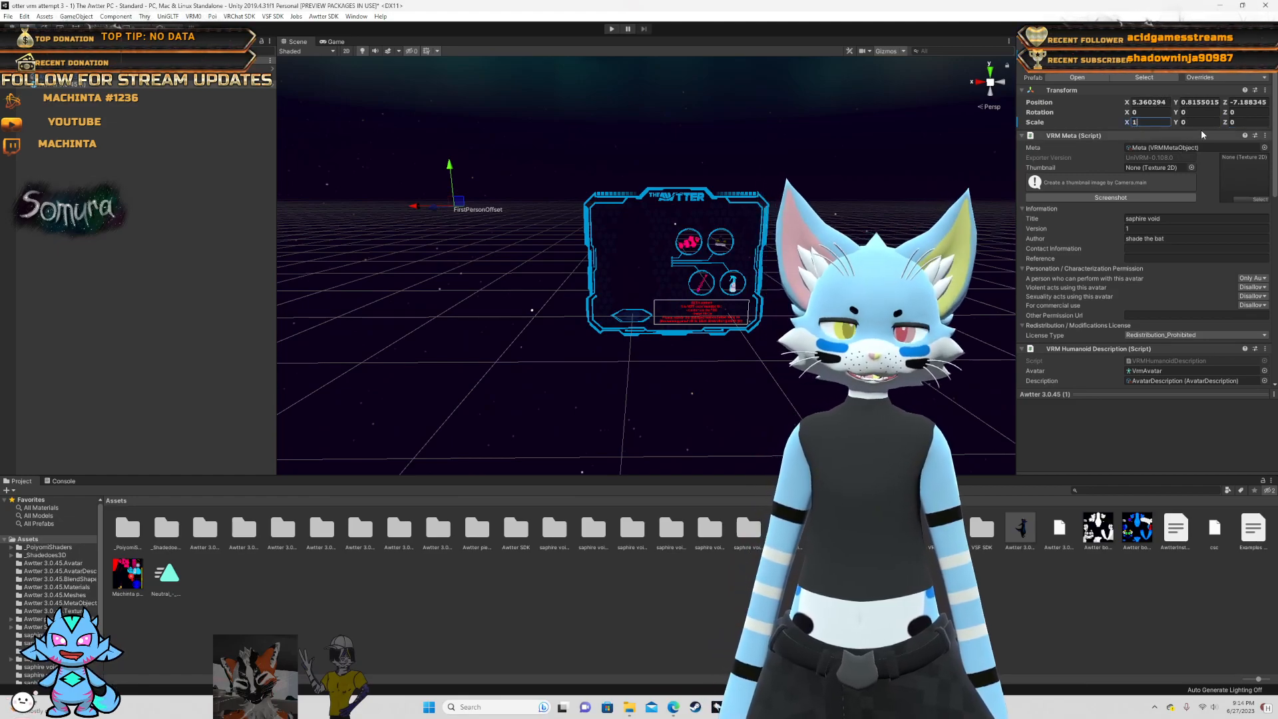
pyautogui.press('Tab')
pyautogui.write('1')
pyautogui.press('Tab')
pyautogui.write('1')
# - Set the VRM avatar's position to 0 on X, Y and Z and deselect it
pyautogui.click(1139, 103)
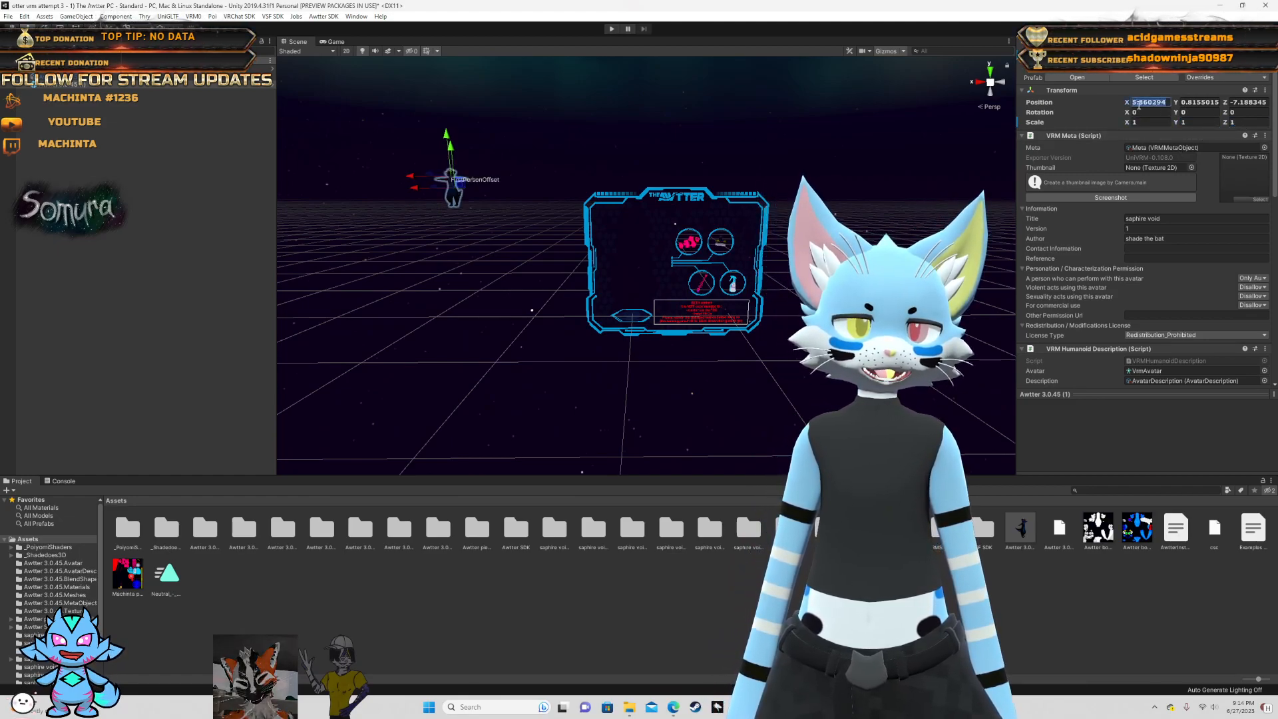
pyautogui.write('0')
pyautogui.press('Tab')
pyautogui.write('0')
pyautogui.press('Tab')
pyautogui.write('0')
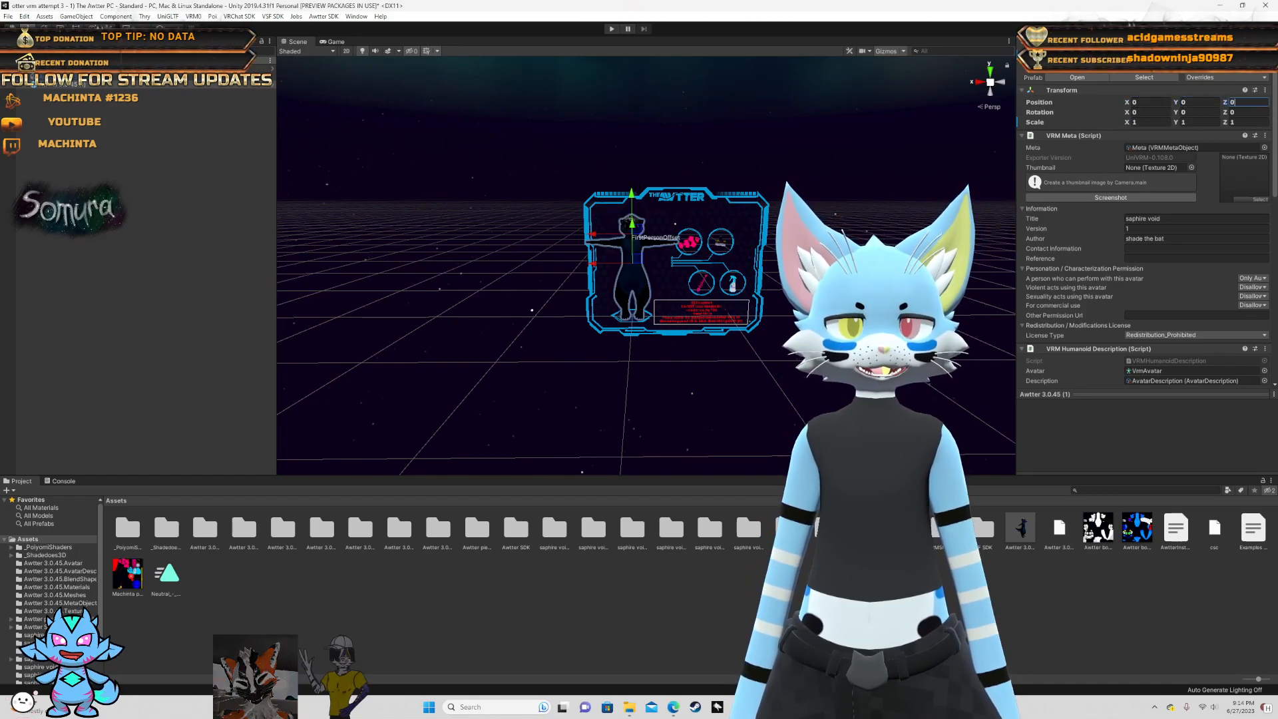
pyautogui.scroll(4, 736, 272)
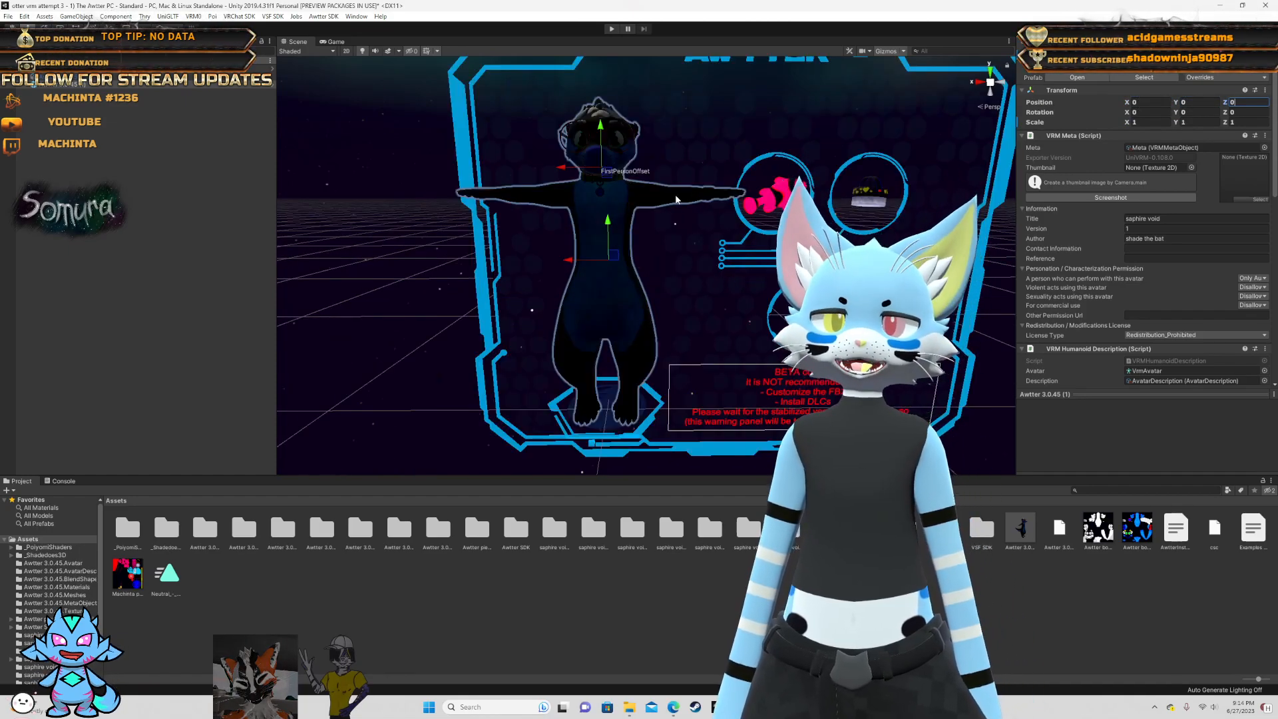
pyautogui.click(294, 300)
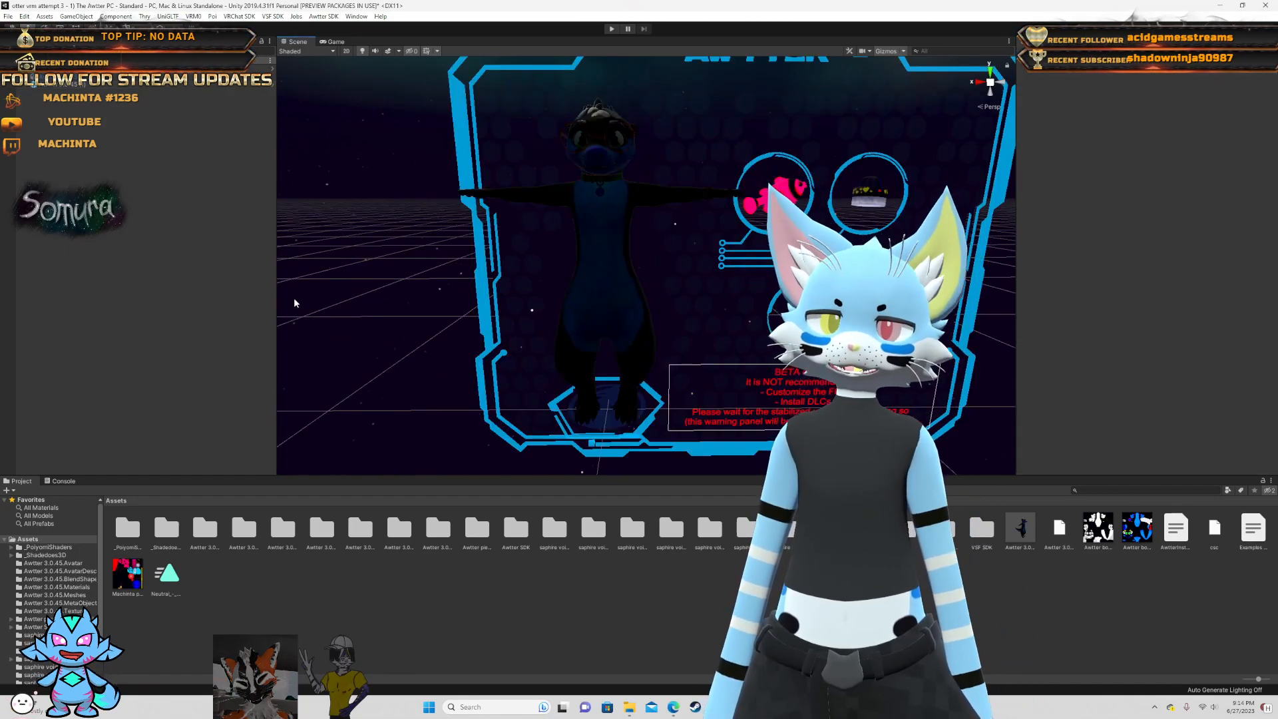
# - Select the VRM avatar's Body mesh and set its PC_Props material's shader to Poiyomi 8.0 Poiyomi Toon
pyautogui.click(593, 244)
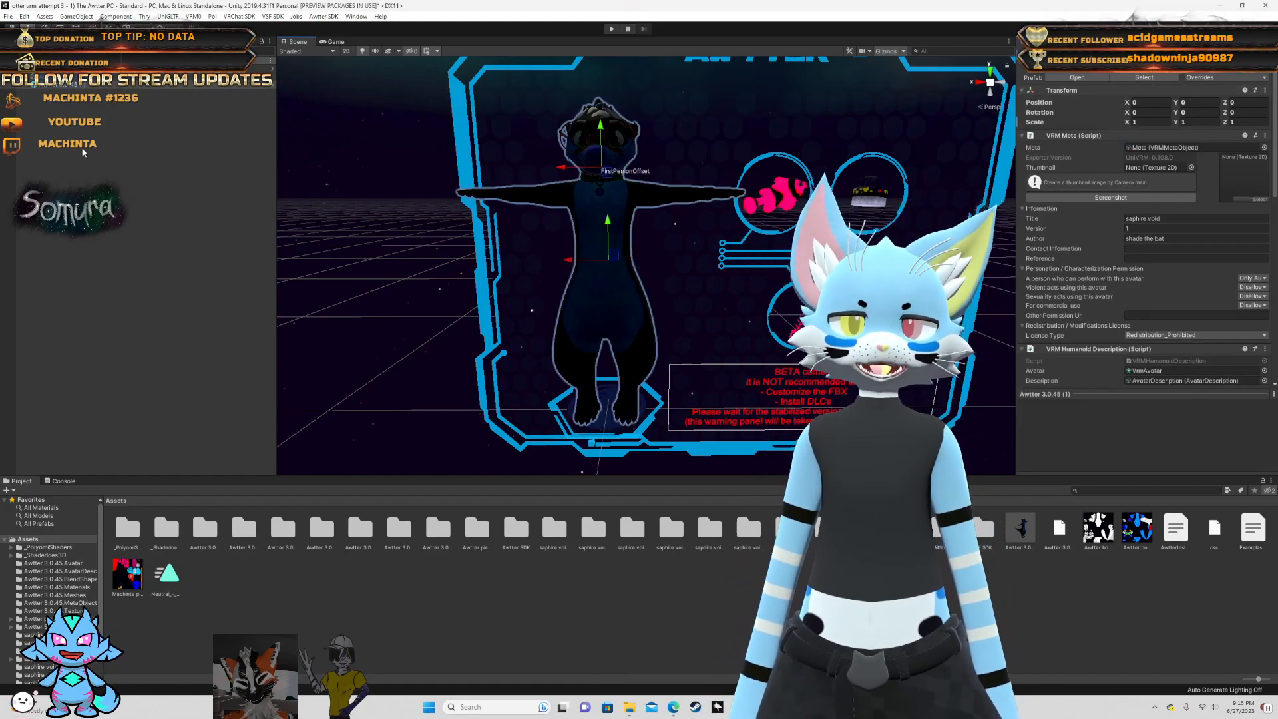
pyautogui.click(26, 86)
pyautogui.click(60, 100)
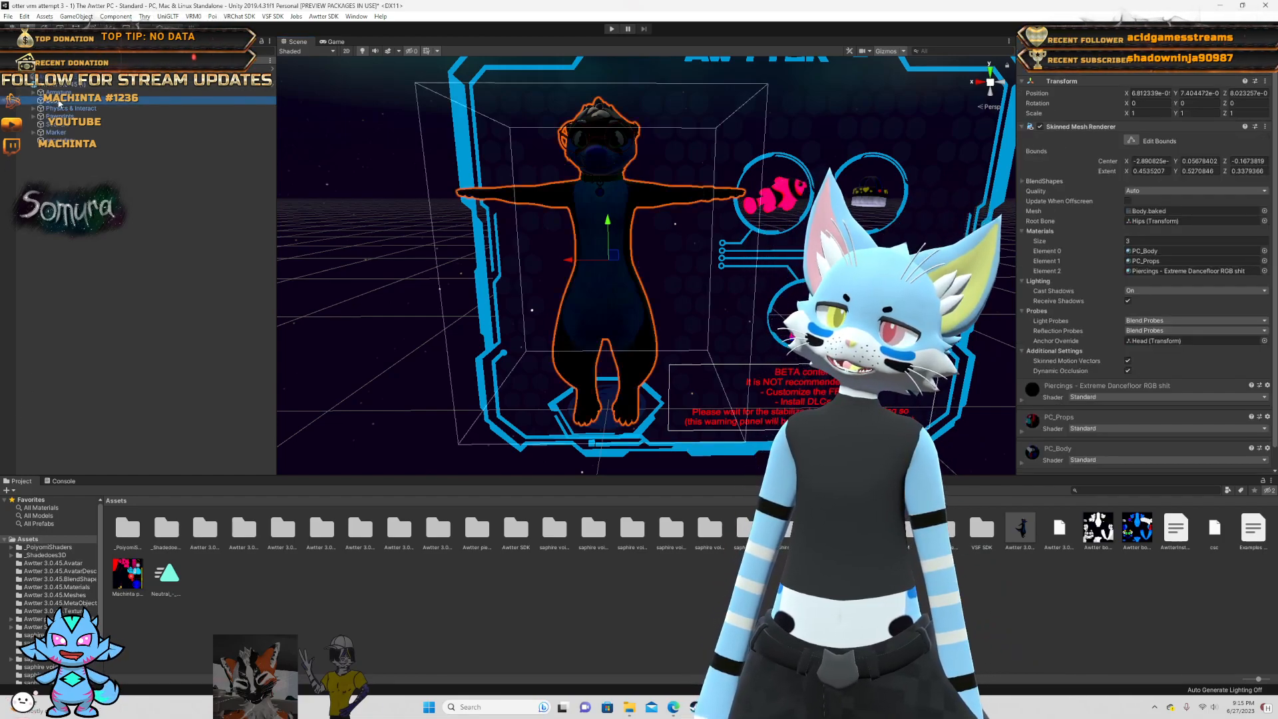
pyautogui.scroll(-1, 1076, 282)
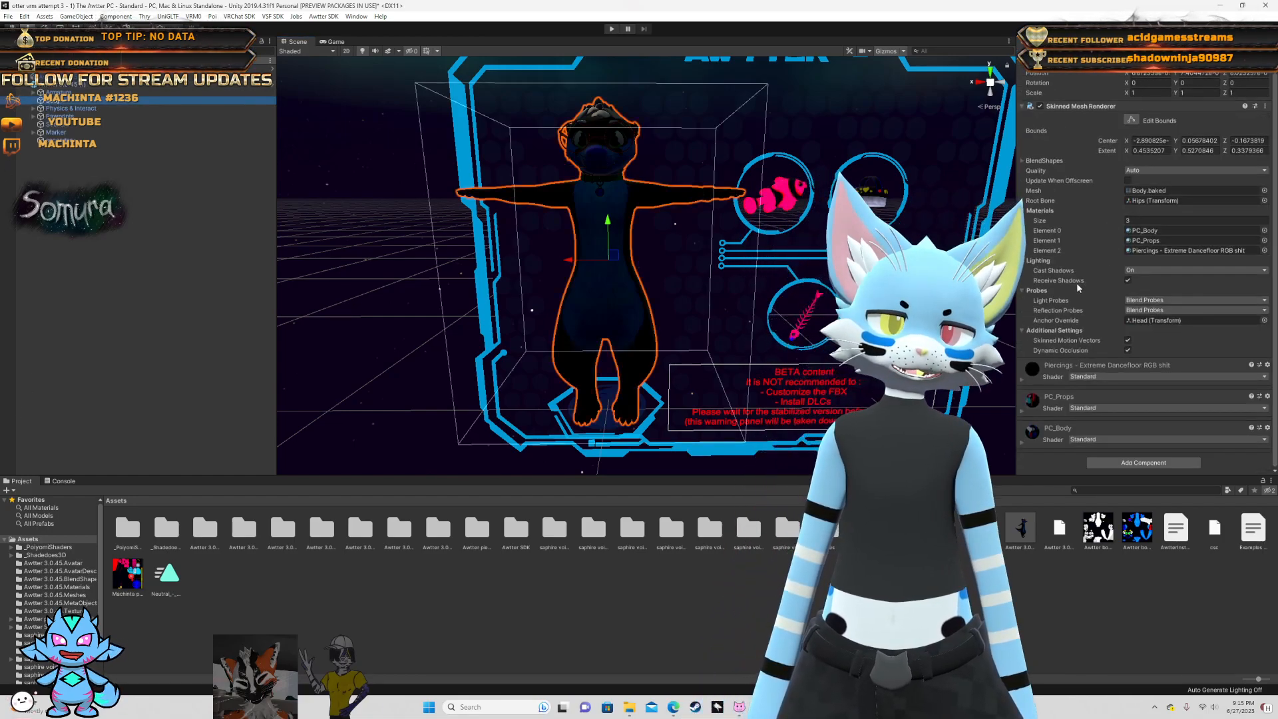
pyautogui.click(1020, 378)
pyautogui.click(1021, 379)
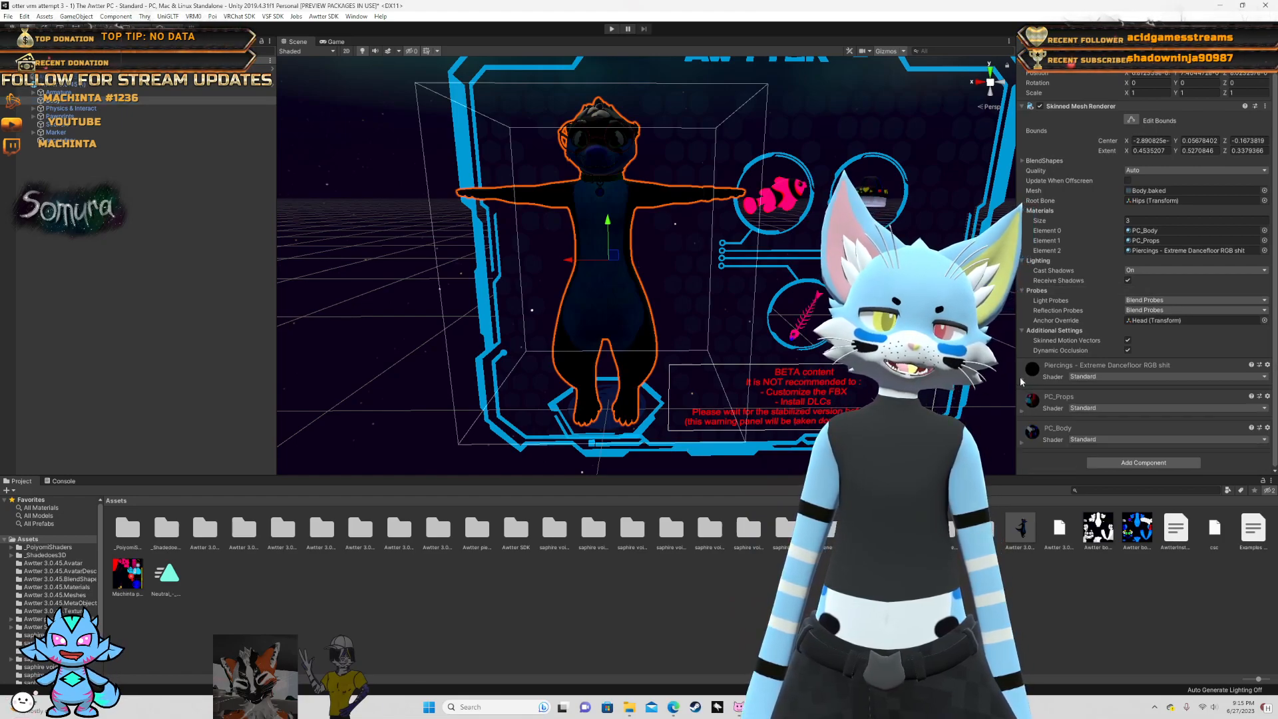
pyautogui.click(1081, 405)
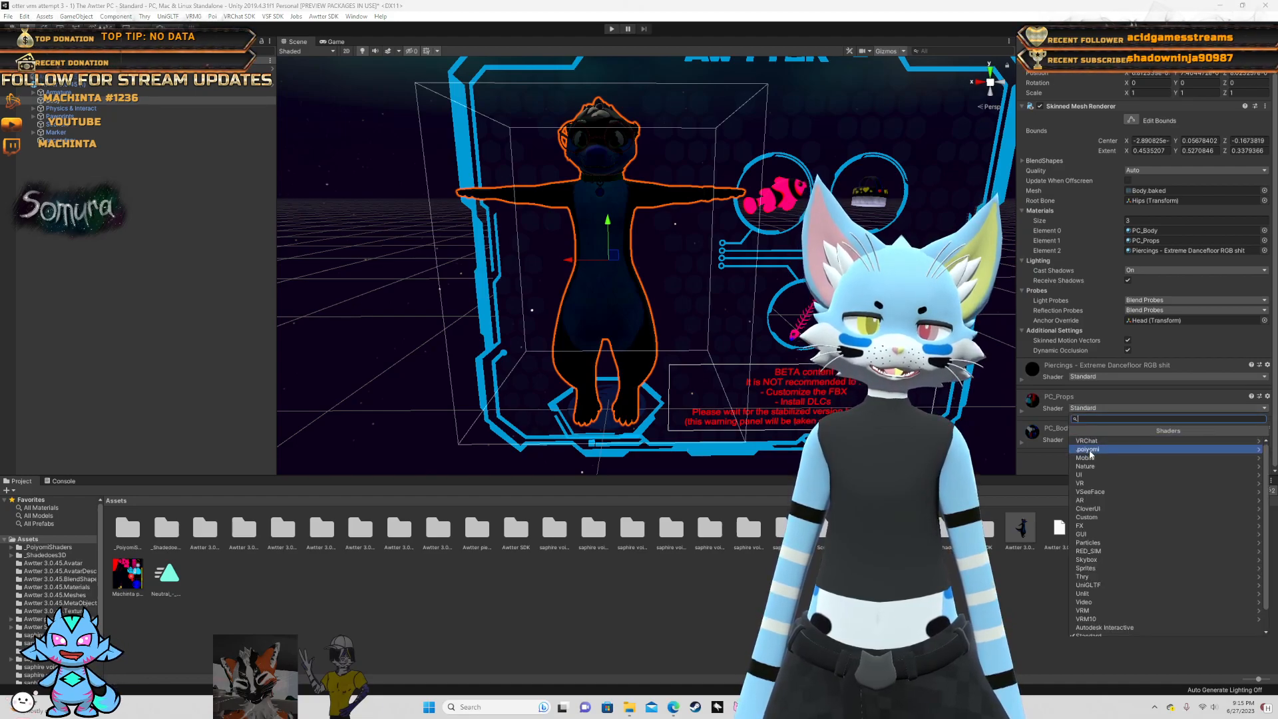
pyautogui.click(1089, 450)
pyautogui.click(1090, 458)
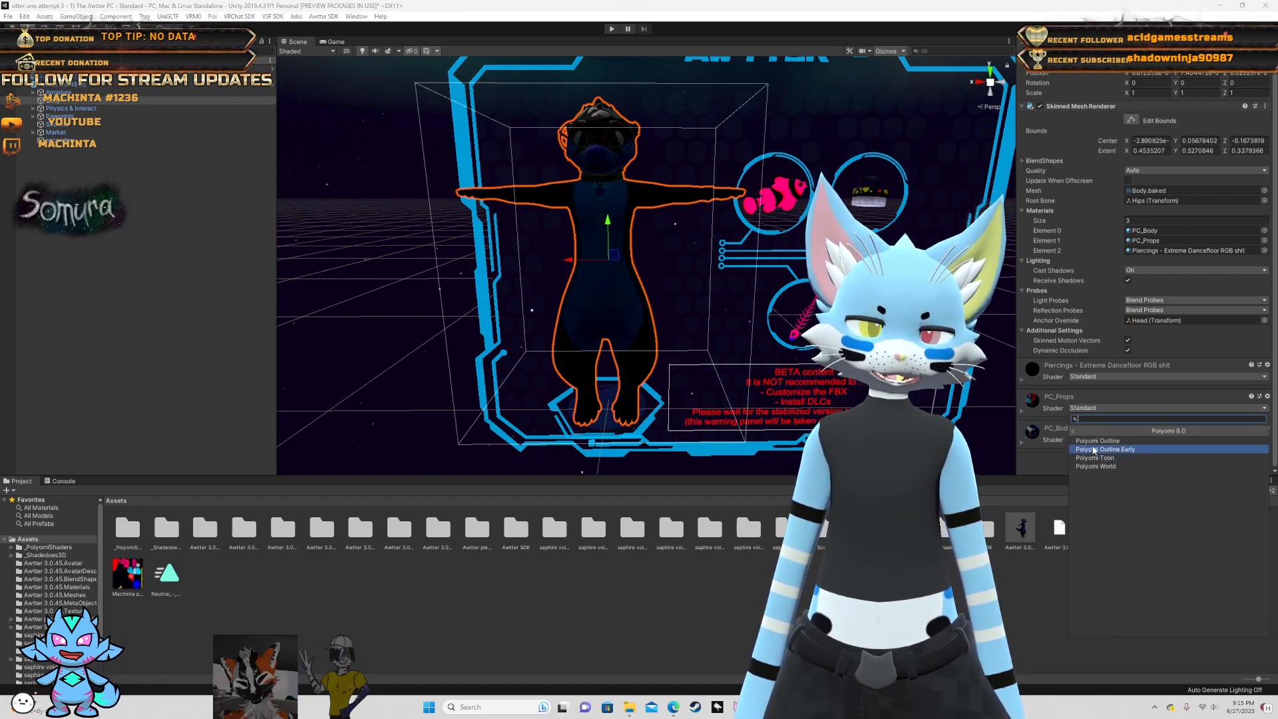
pyautogui.click(1095, 458)
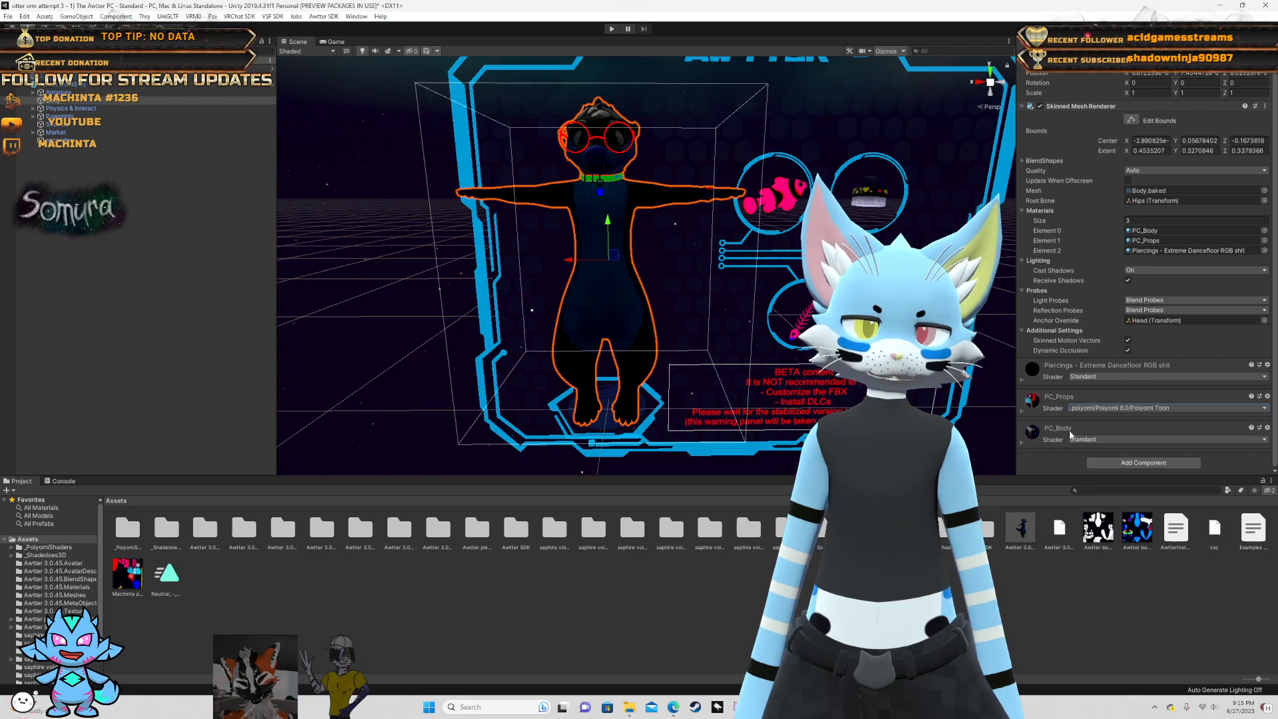
# - Set the PC_Body material's shader to Poiyomi 8.0 Poiyomi Toon
pyautogui.click(1085, 439)
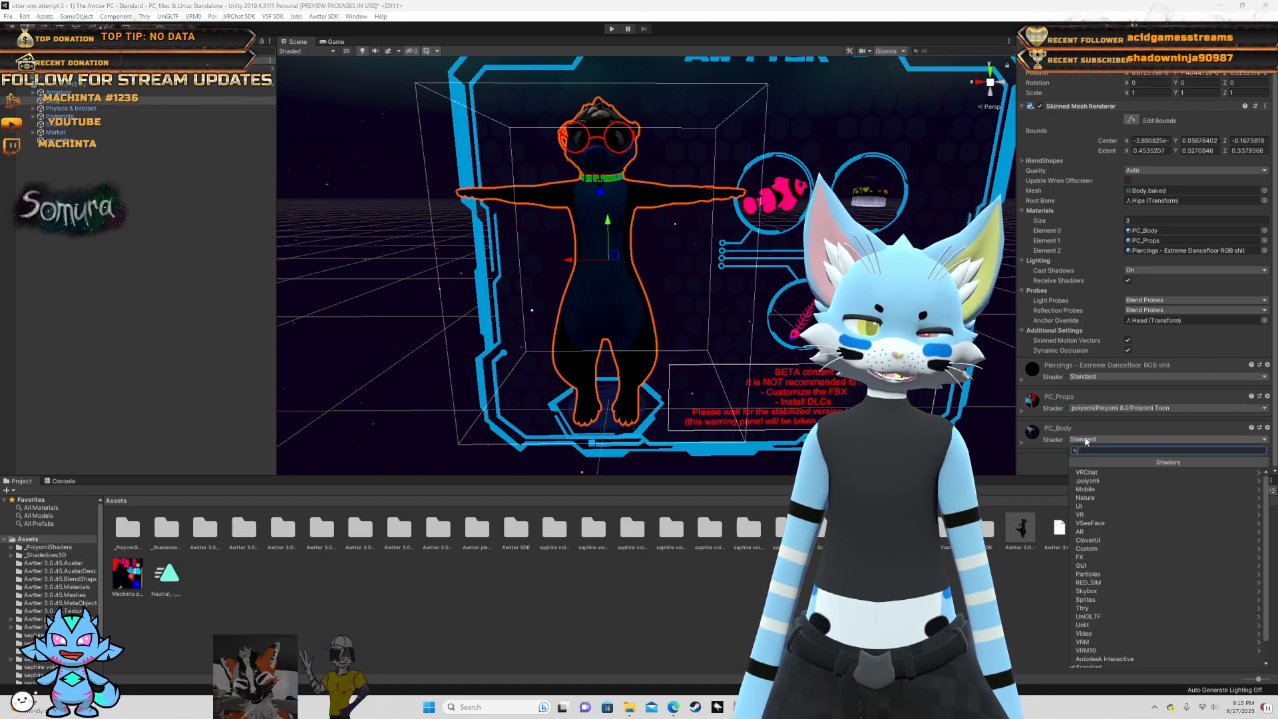
pyautogui.click(1104, 480)
pyautogui.click(1103, 490)
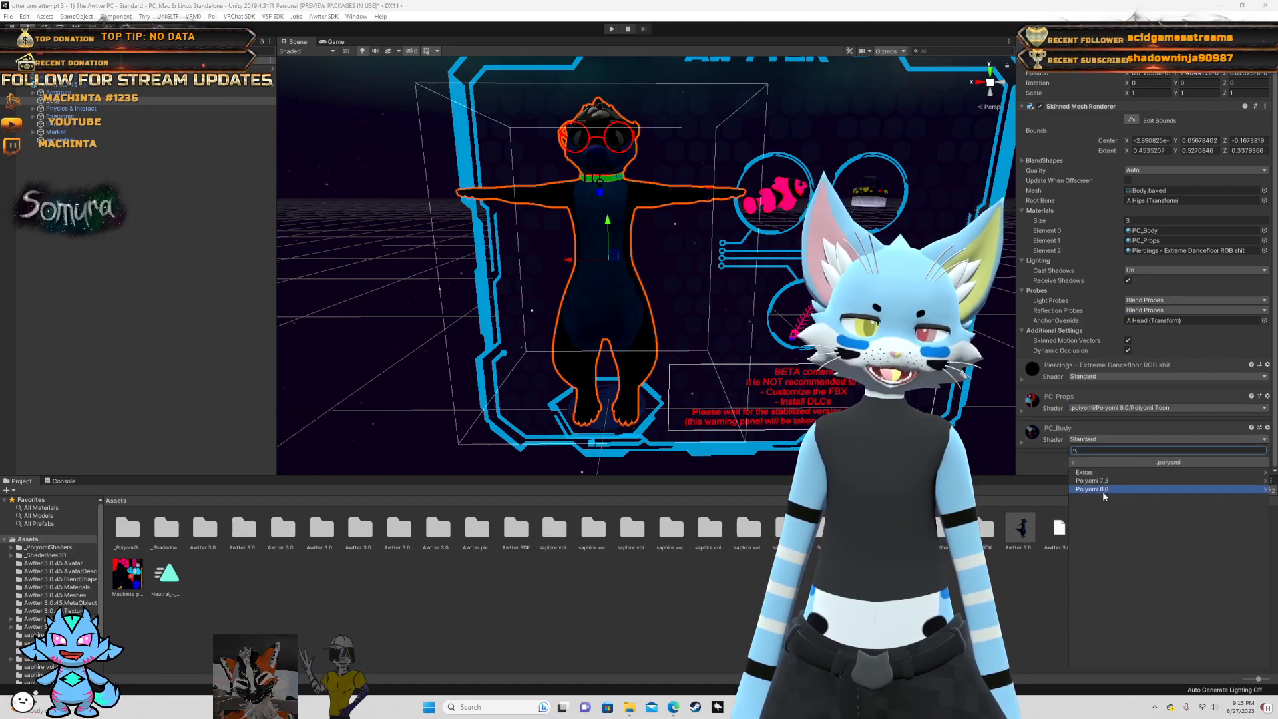
pyautogui.click(1103, 491)
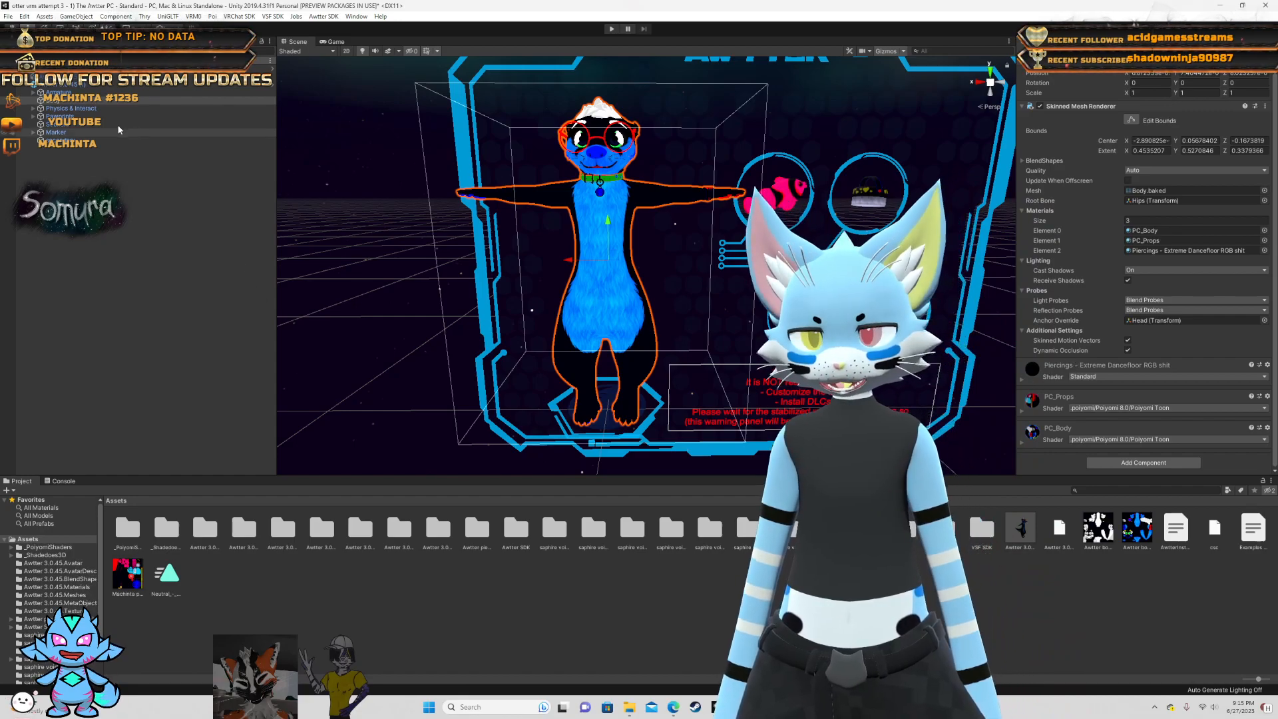
# - Examine the original avatar's components and the shaders on its body mesh's materials
pyautogui.click(67, 78)
pyautogui.scroll(-14, 1087, 287)
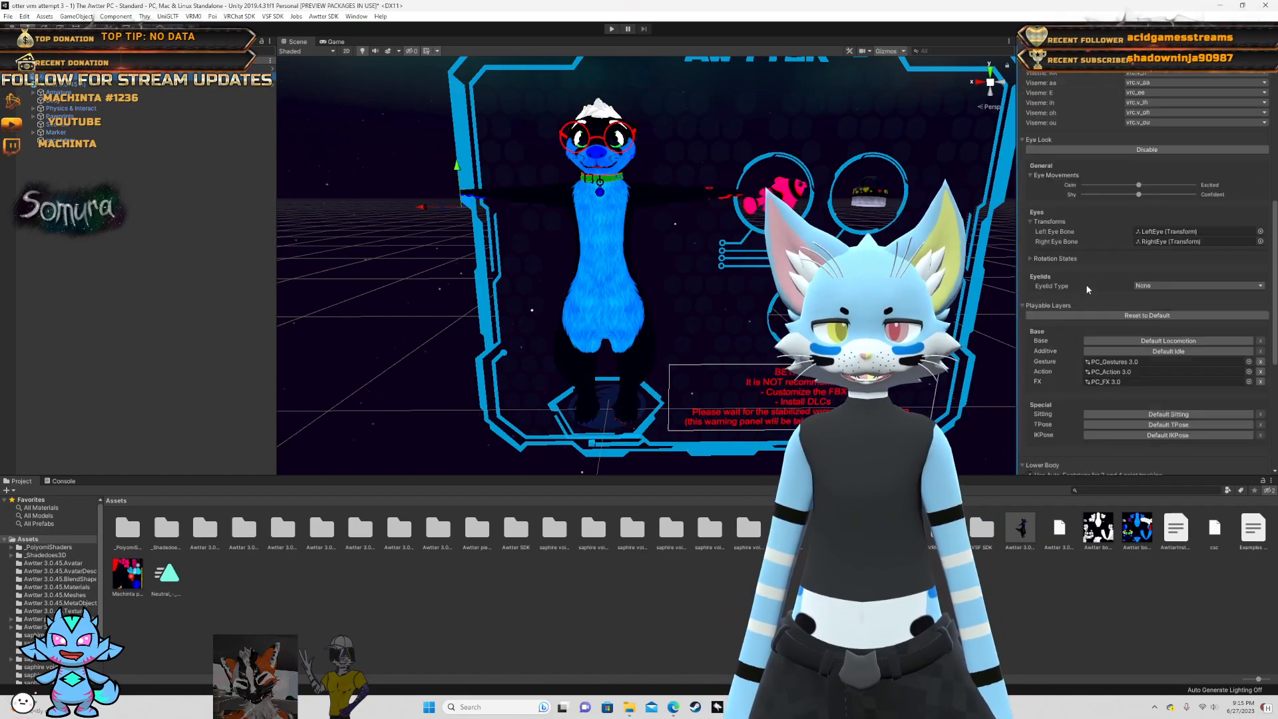
pyautogui.scroll(12, 1081, 197)
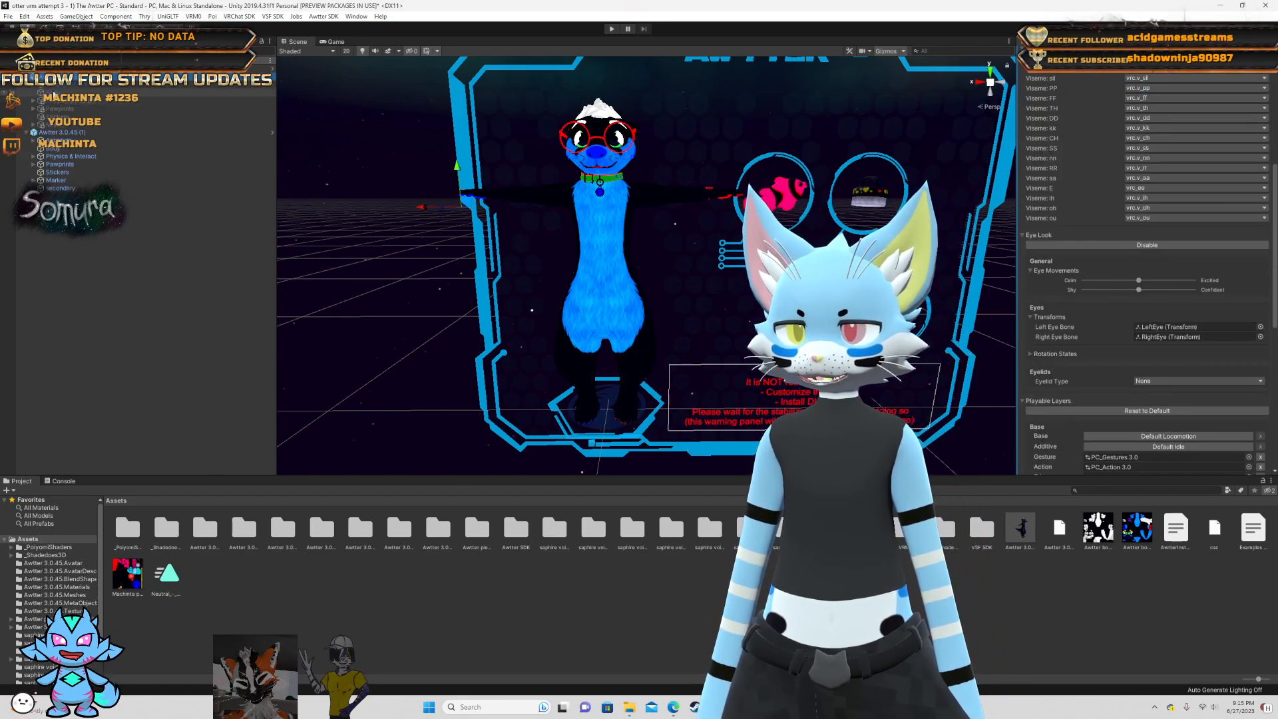
pyautogui.click(58, 92)
pyautogui.scroll(-10, 1073, 266)
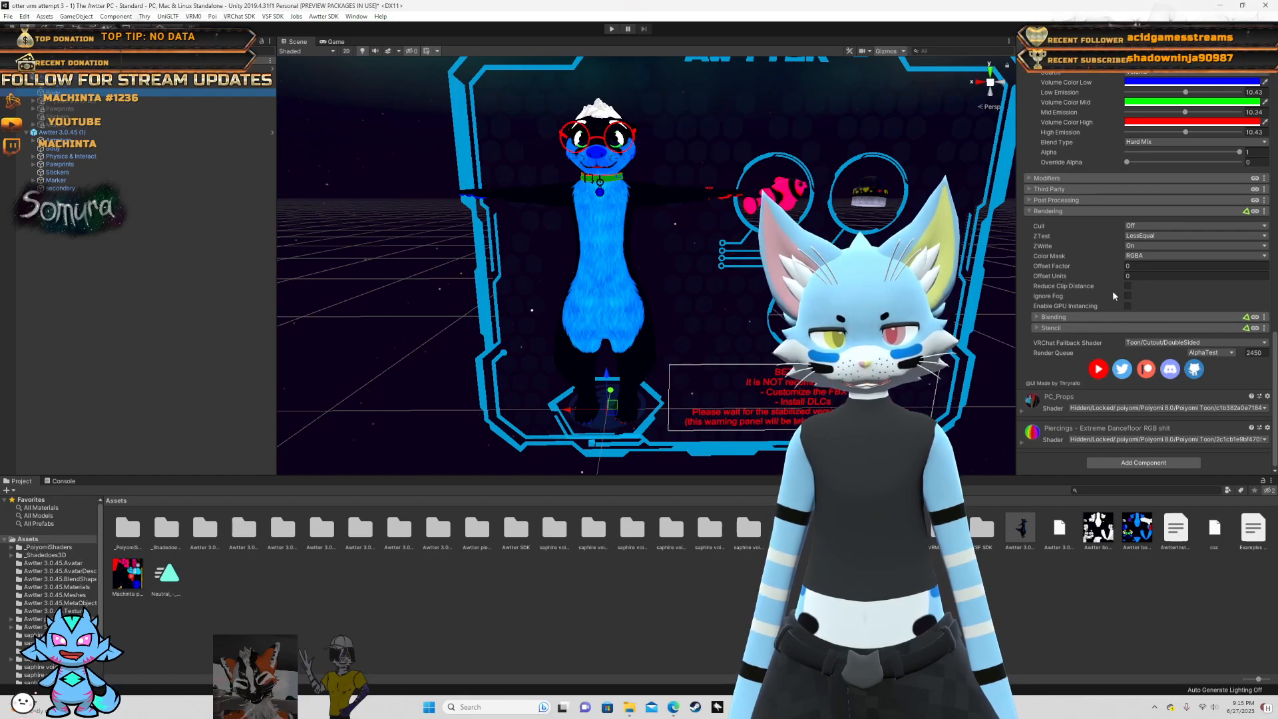
pyautogui.scroll(10, 1082, 287)
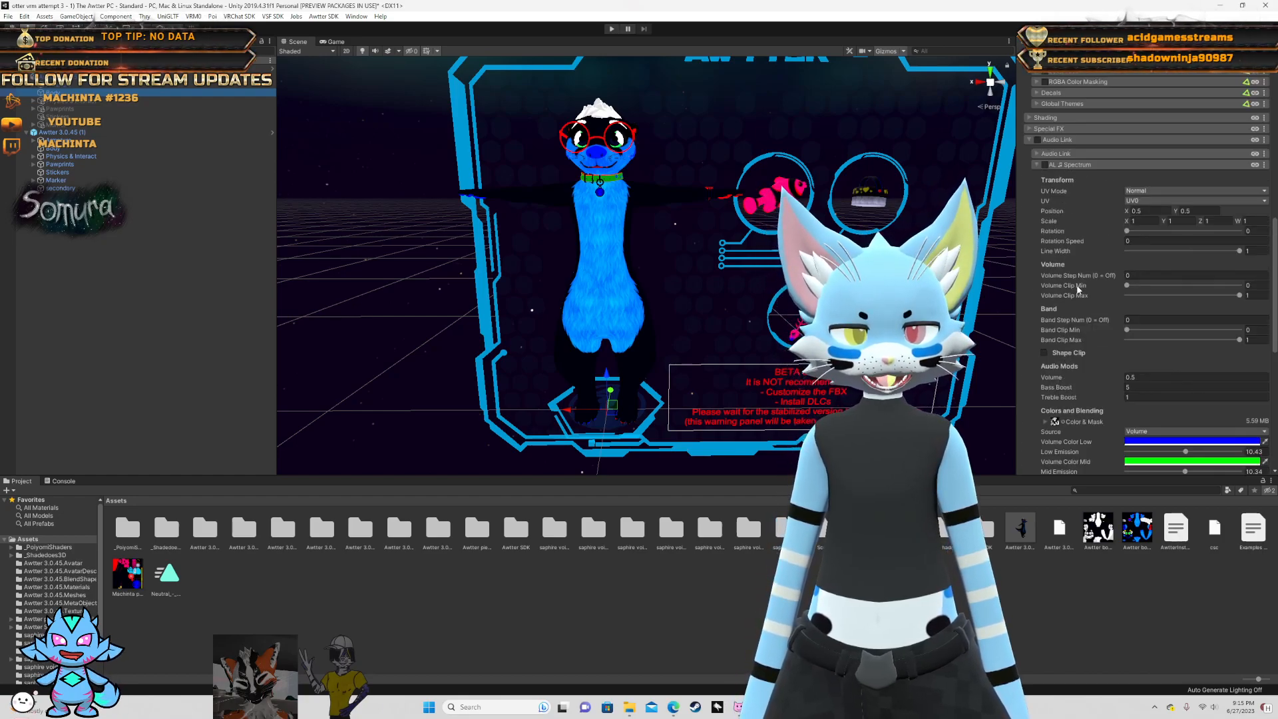
pyautogui.scroll(-10, 1081, 289)
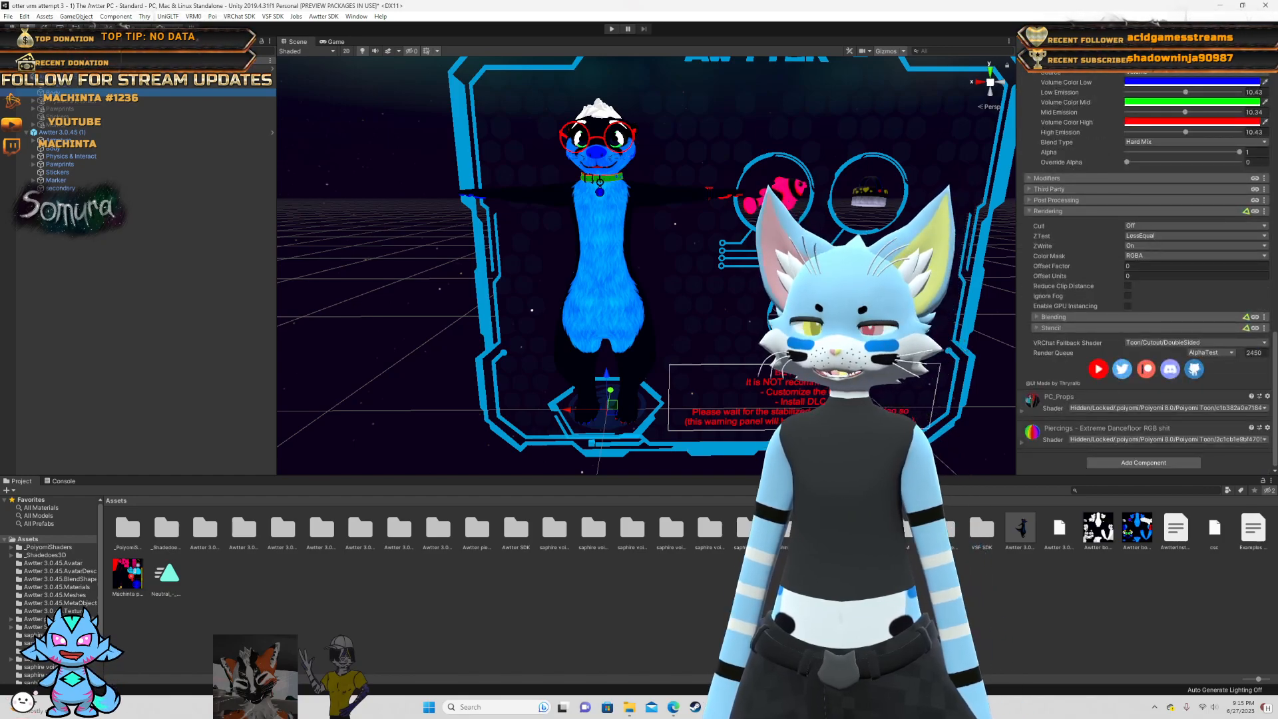
# - Set the shader of the Piercings material on the VRM avatar's Body mesh to Poiyomi 8.0 Poiyomi Toon
pyautogui.click(88, 132)
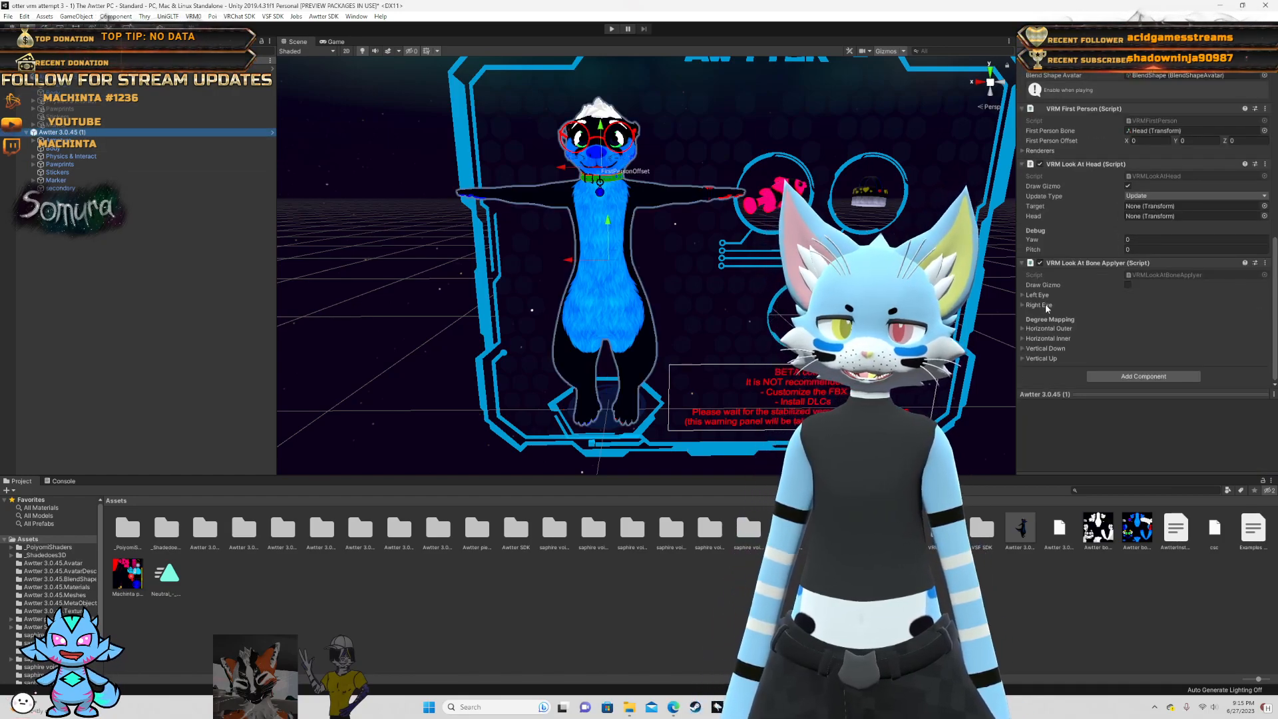
pyautogui.click(67, 149)
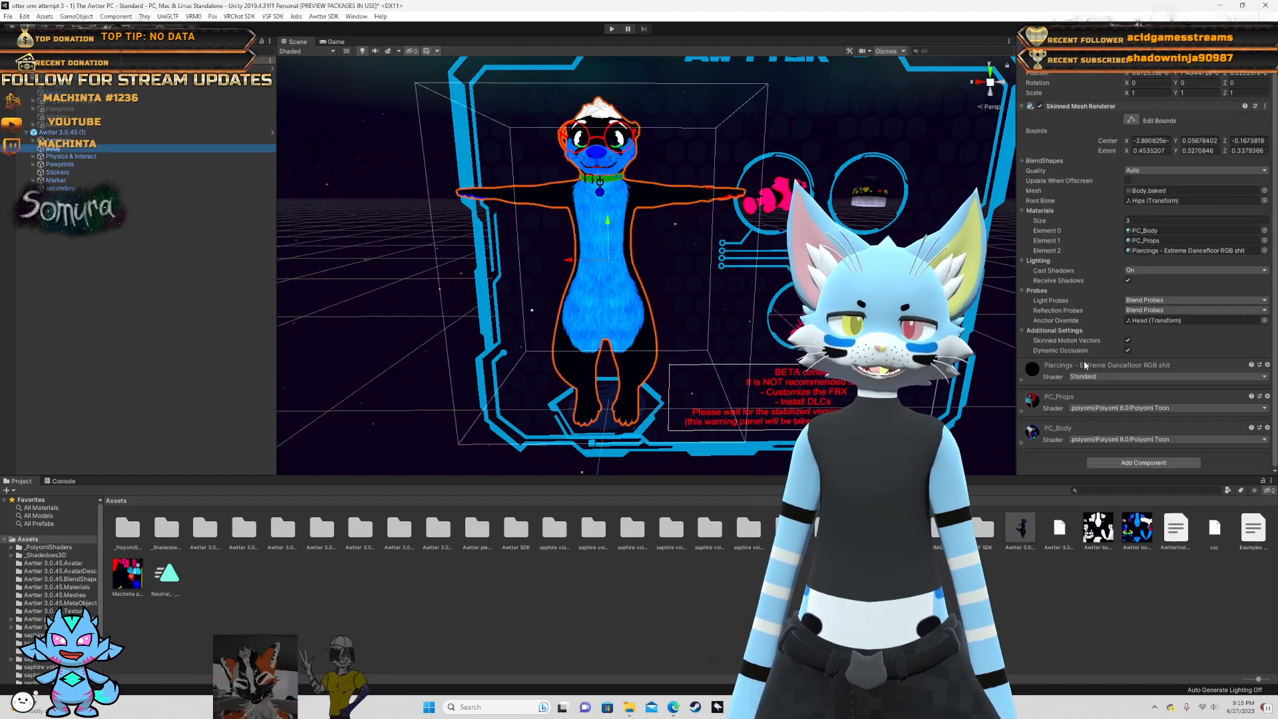
pyautogui.click(1082, 376)
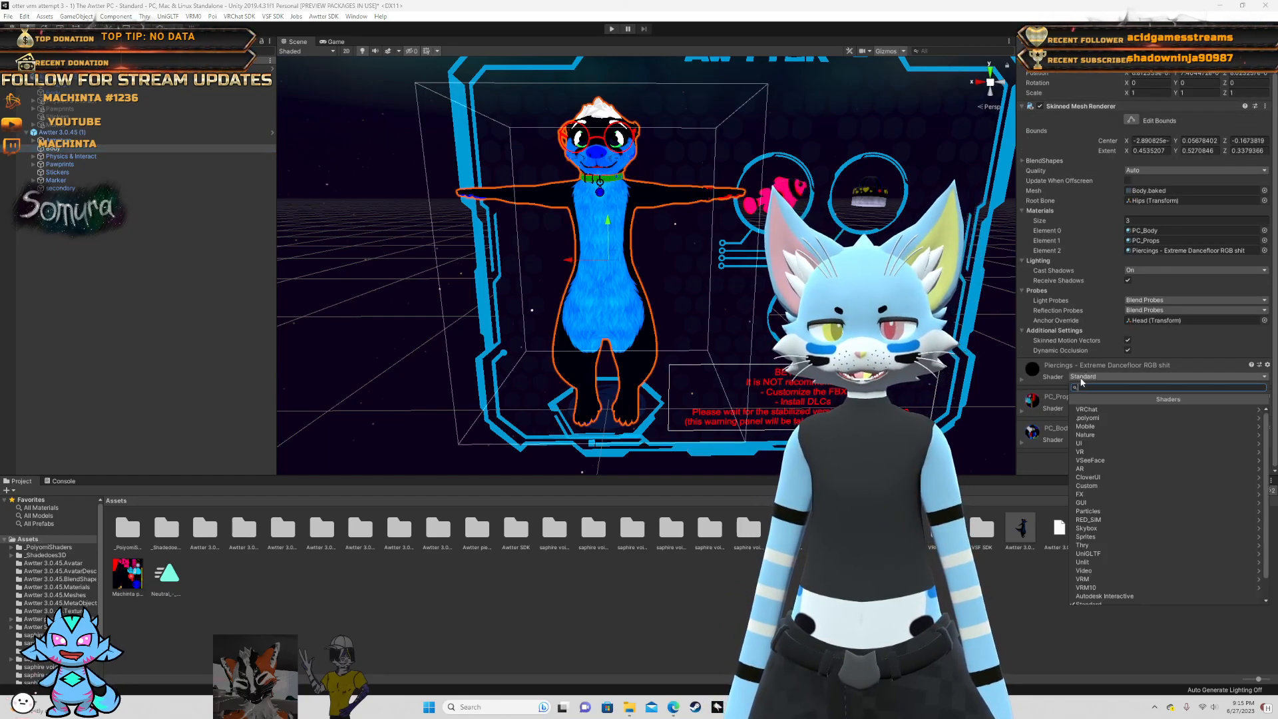
pyautogui.click(1087, 418)
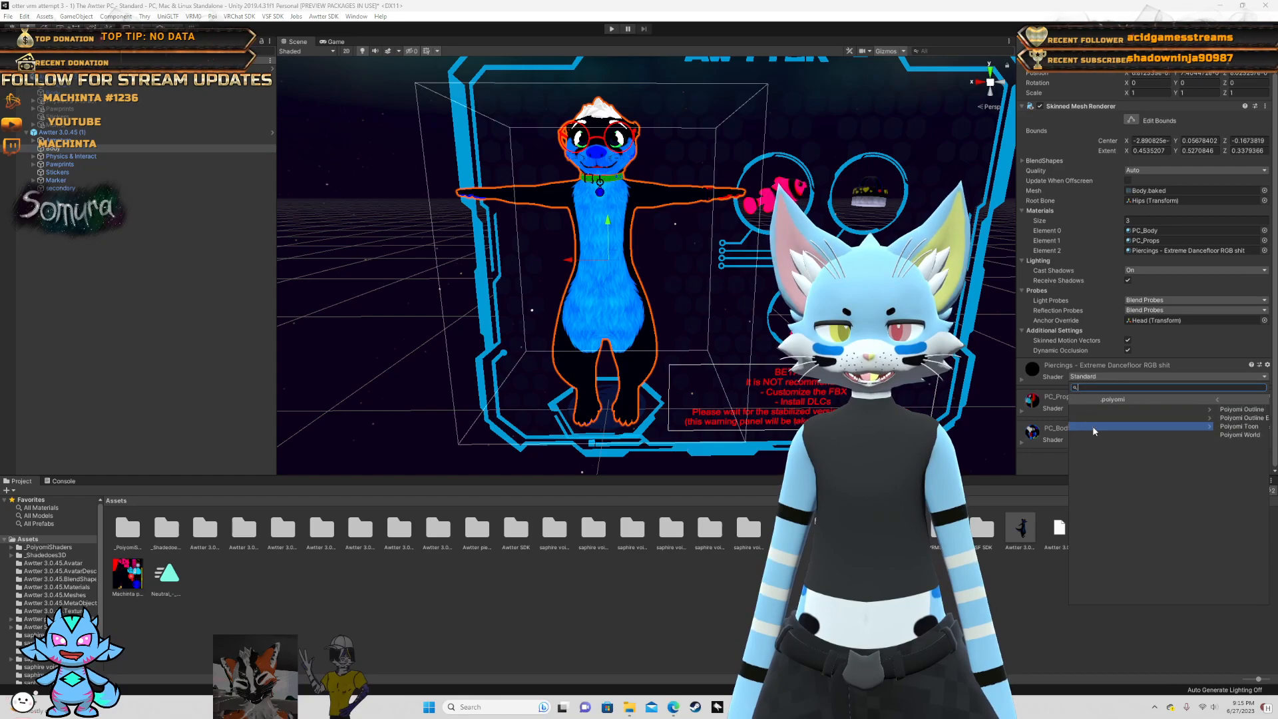
pyautogui.click(1099, 427)
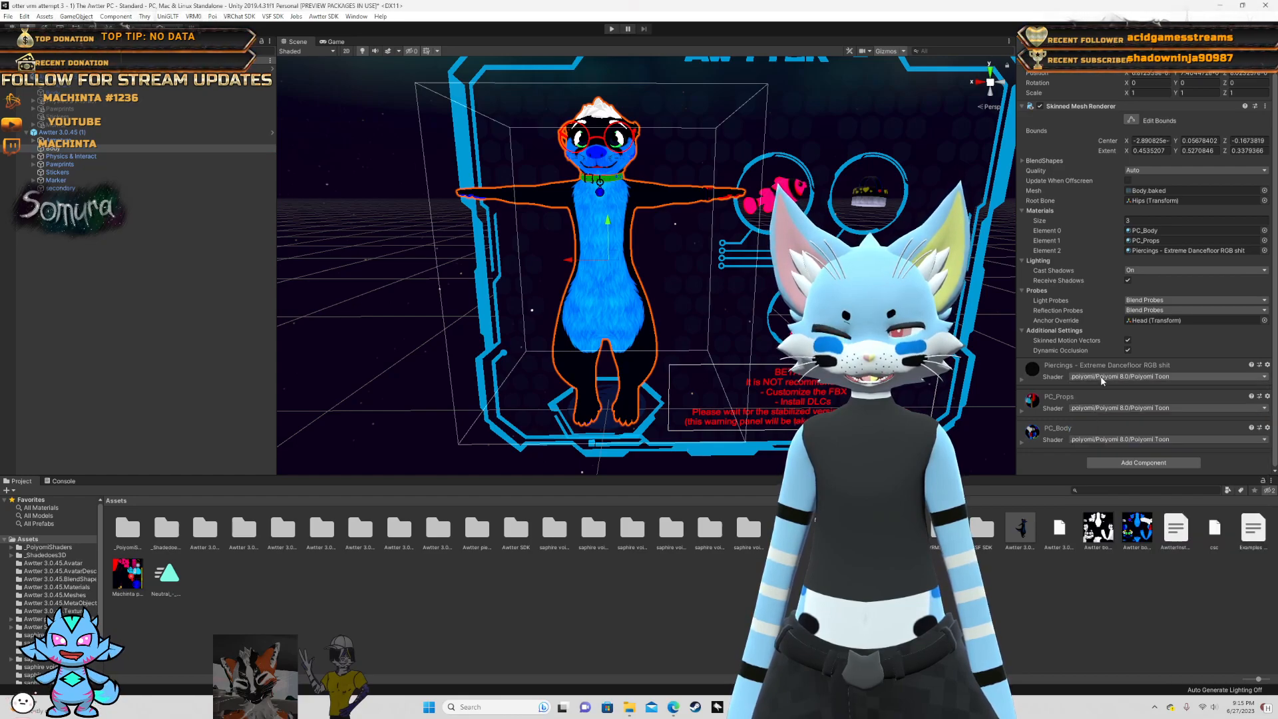
# - Check the original body's Piercings material shader and go through the VRM avatar's child objects
pyautogui.click(94, 97)
pyautogui.scroll(-20, 1061, 361)
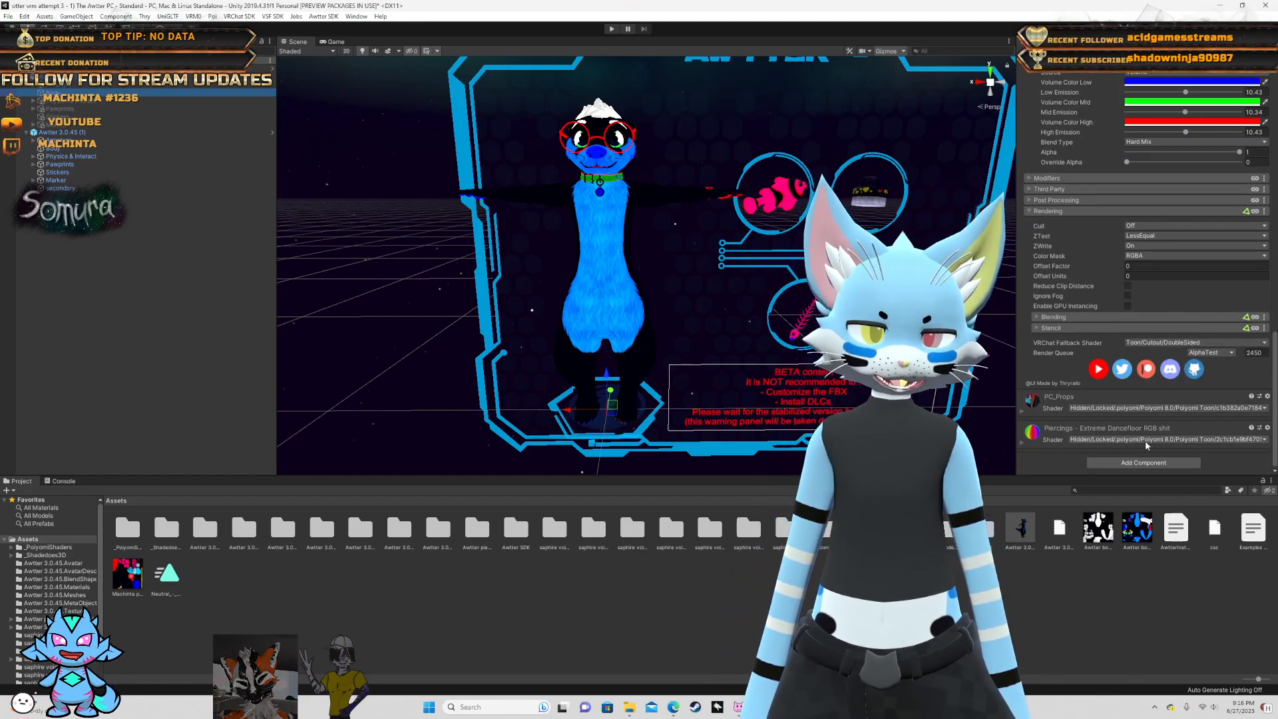
pyautogui.click(71, 134)
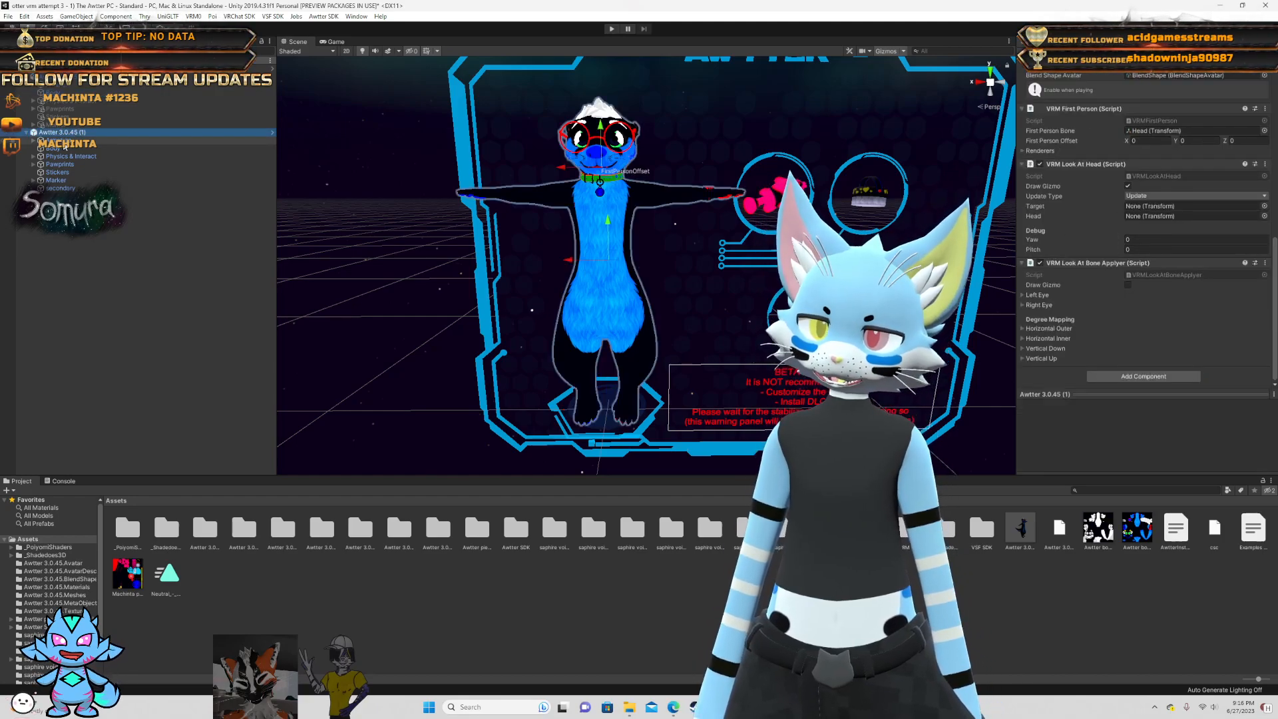
pyautogui.press('Down')
pyautogui.press('Down')
pyautogui.press('Down')
pyautogui.press('Down')
pyautogui.press('Down')
pyautogui.press('Down')
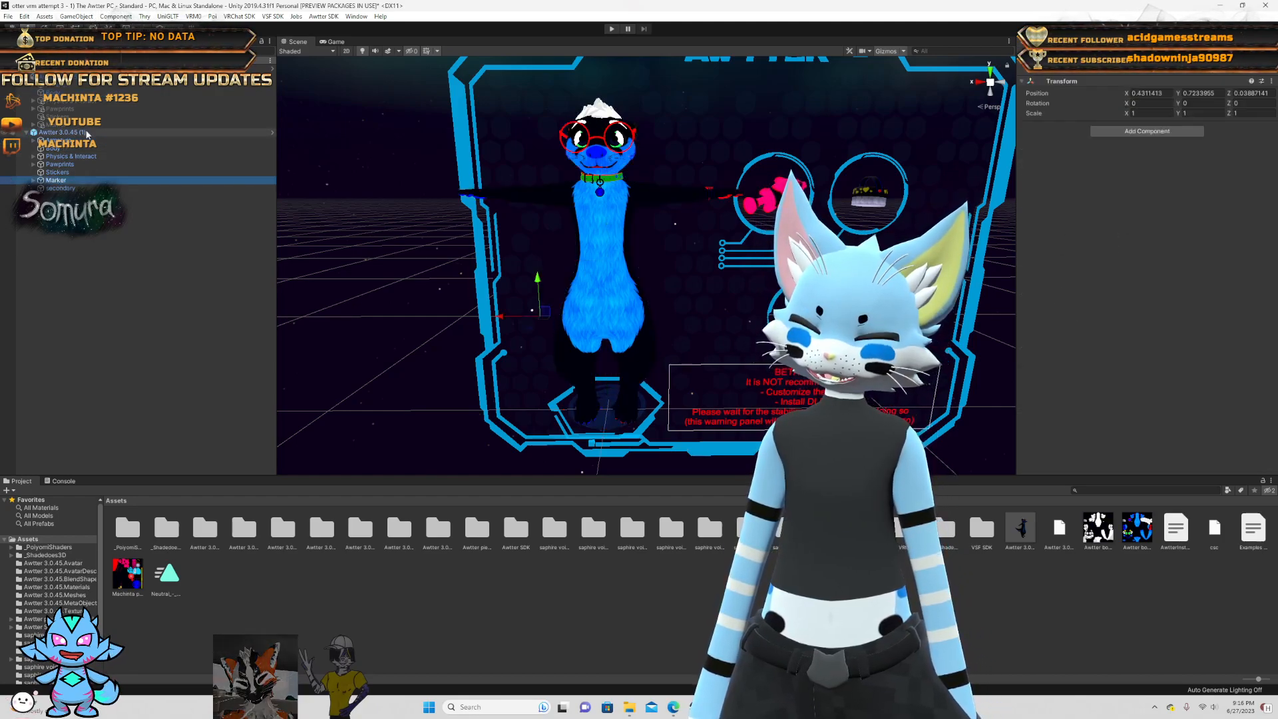
# - Expand the VRM body's Piercings material and search its available shaders for "hi", leaving the shader choice as is
pyautogui.click(73, 147)
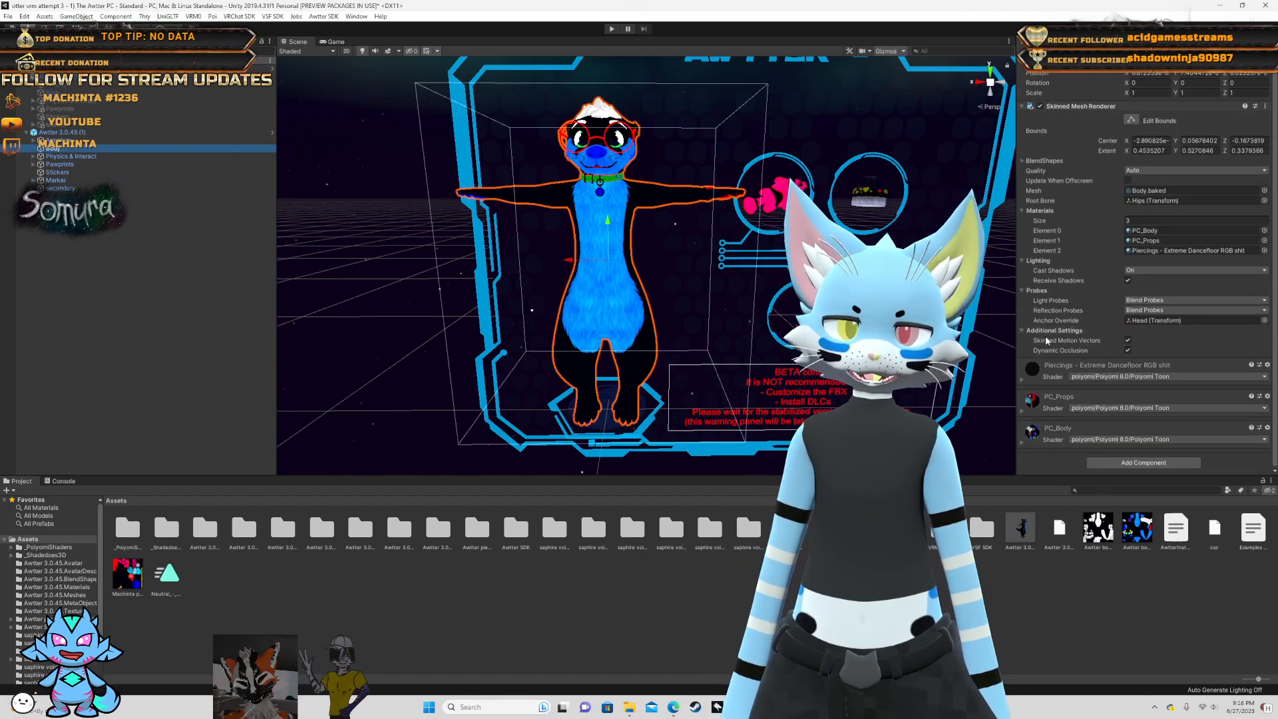
pyautogui.click(1088, 372)
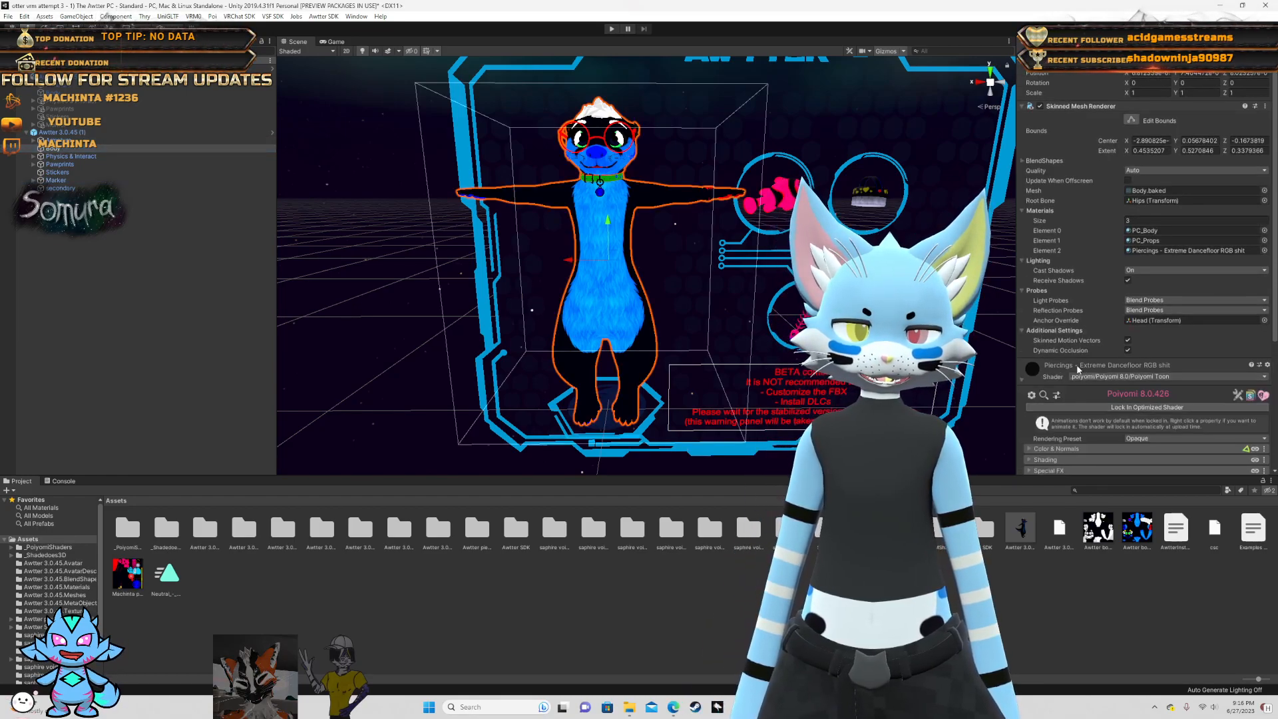
pyautogui.click(1080, 377)
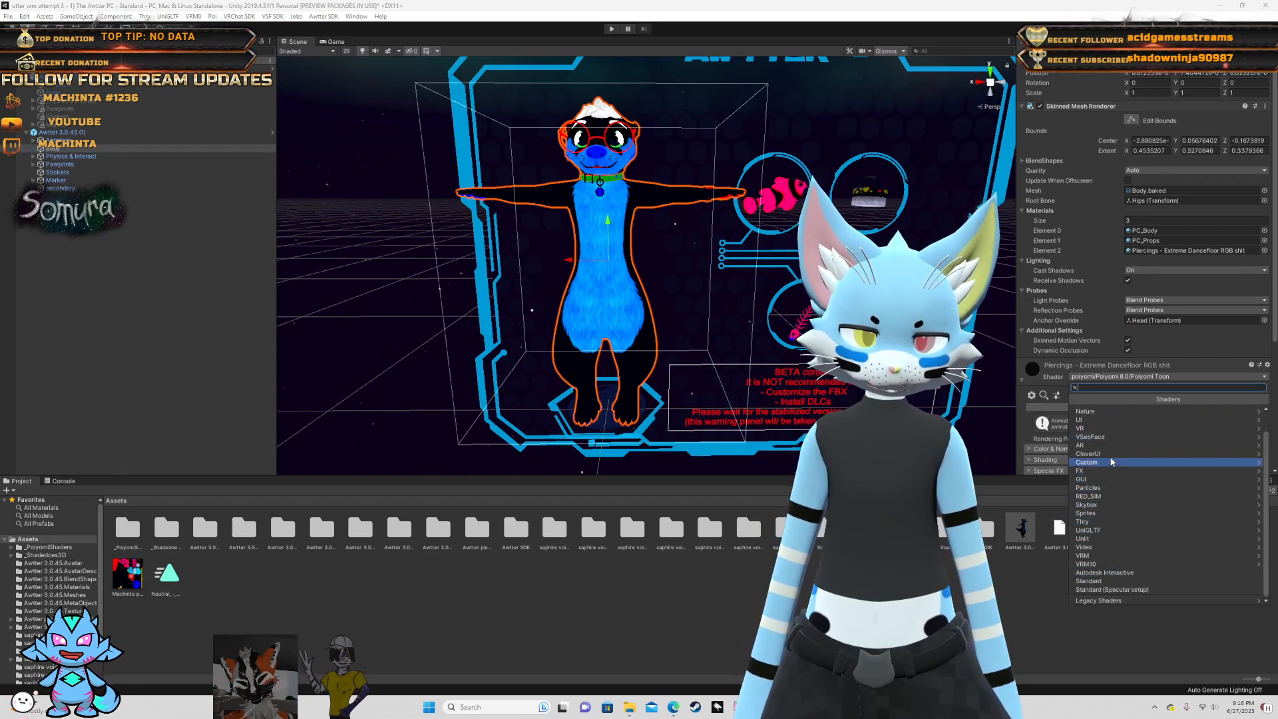
pyautogui.scroll(1, 1116, 441)
pyautogui.write('hi')
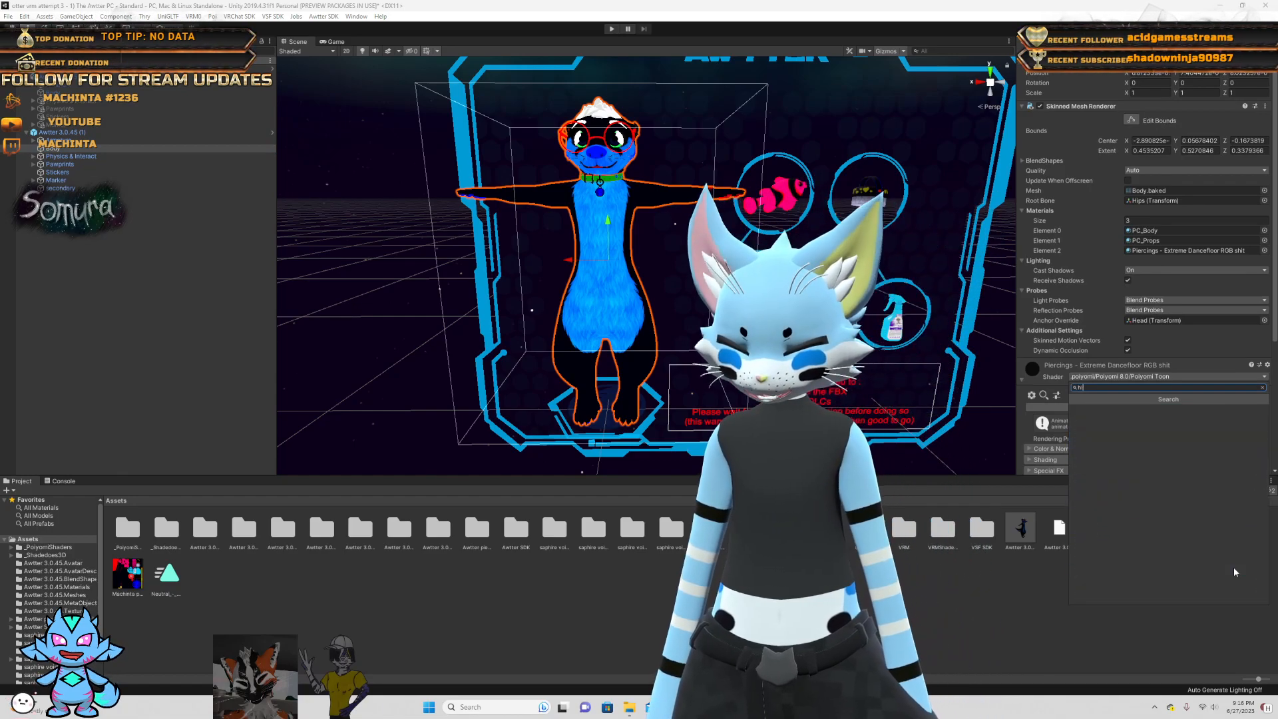
pyautogui.press('BackSpace')
pyautogui.press('BackSpace')
pyautogui.press('BackSpace')
pyautogui.press('BackSpace')
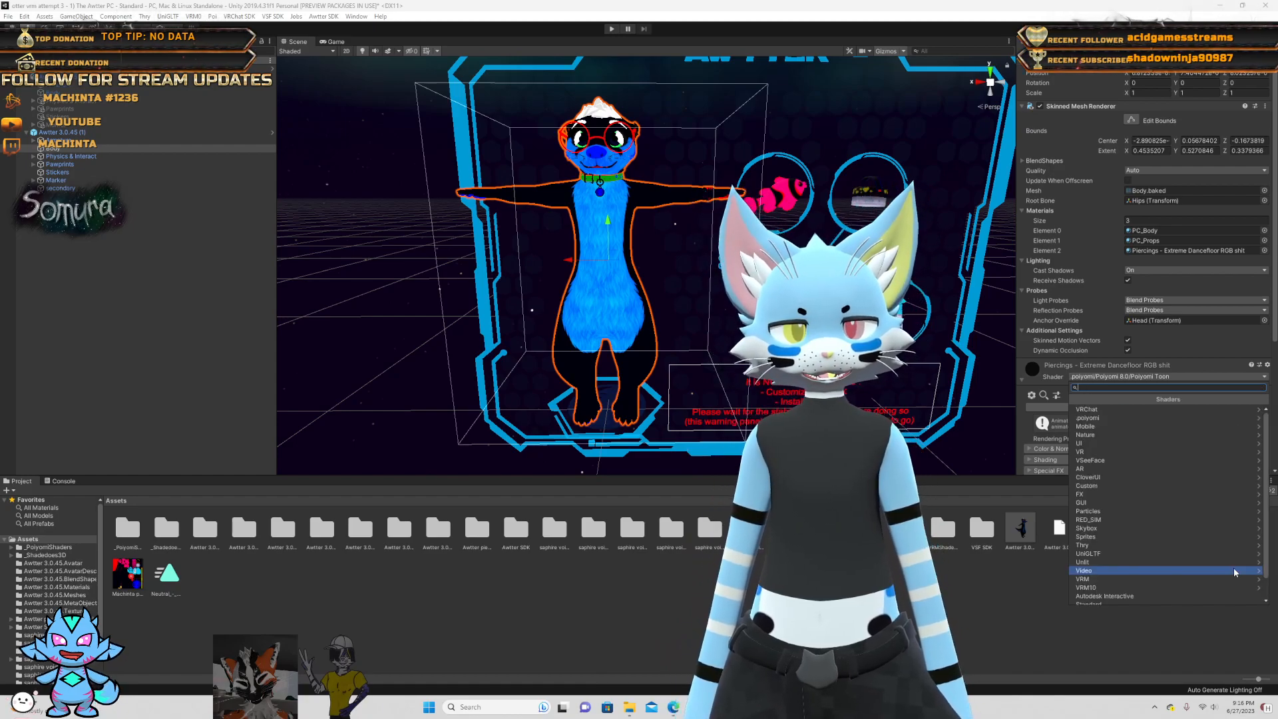
pyautogui.scroll(-1, 1198, 513)
pyautogui.click(1145, 627)
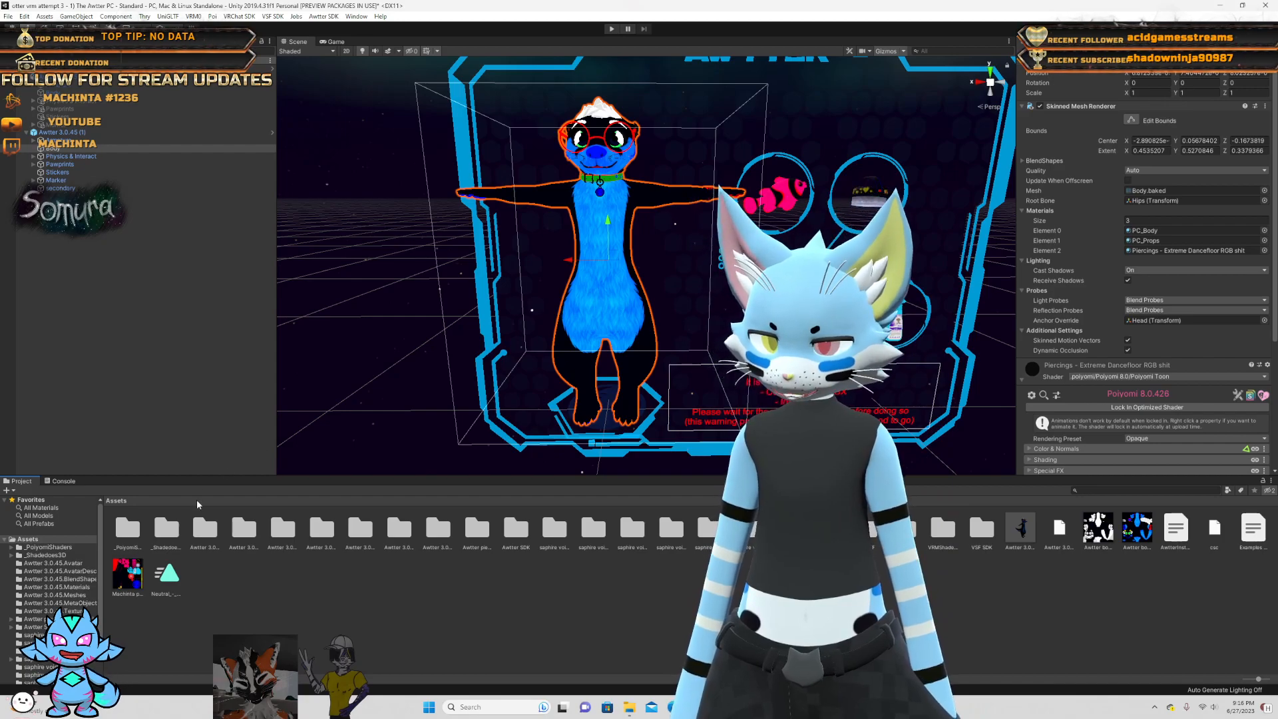
# - Open the Textures folder inside _PoiyomiShaders and examine the original avatar's components and body material shaders again
pyautogui.doubleClick(125, 533)
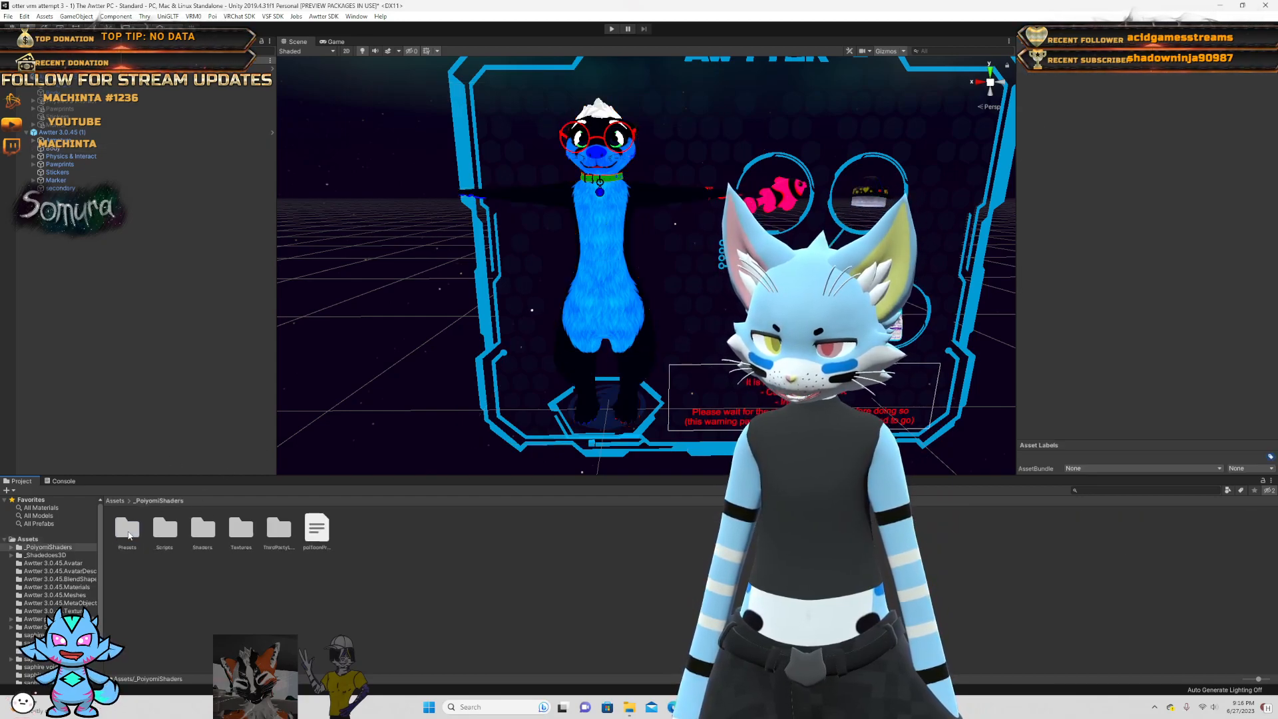
pyautogui.doubleClick(239, 531)
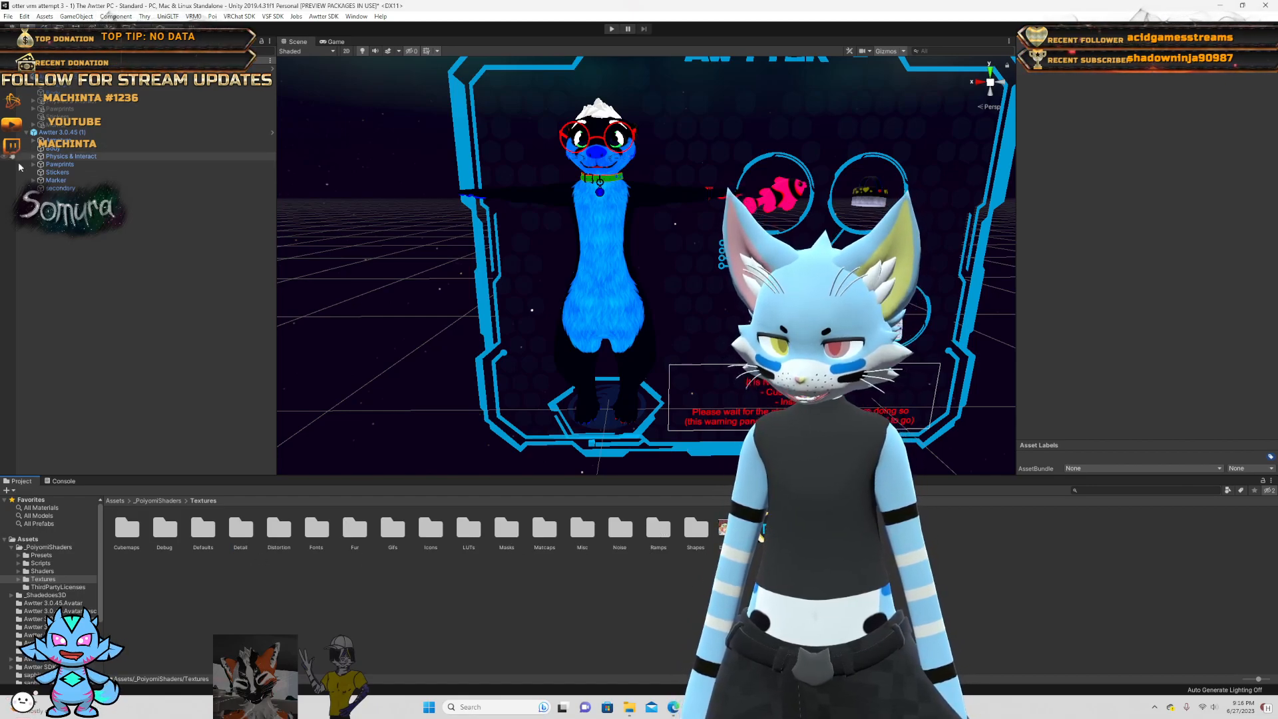
pyautogui.click(69, 83)
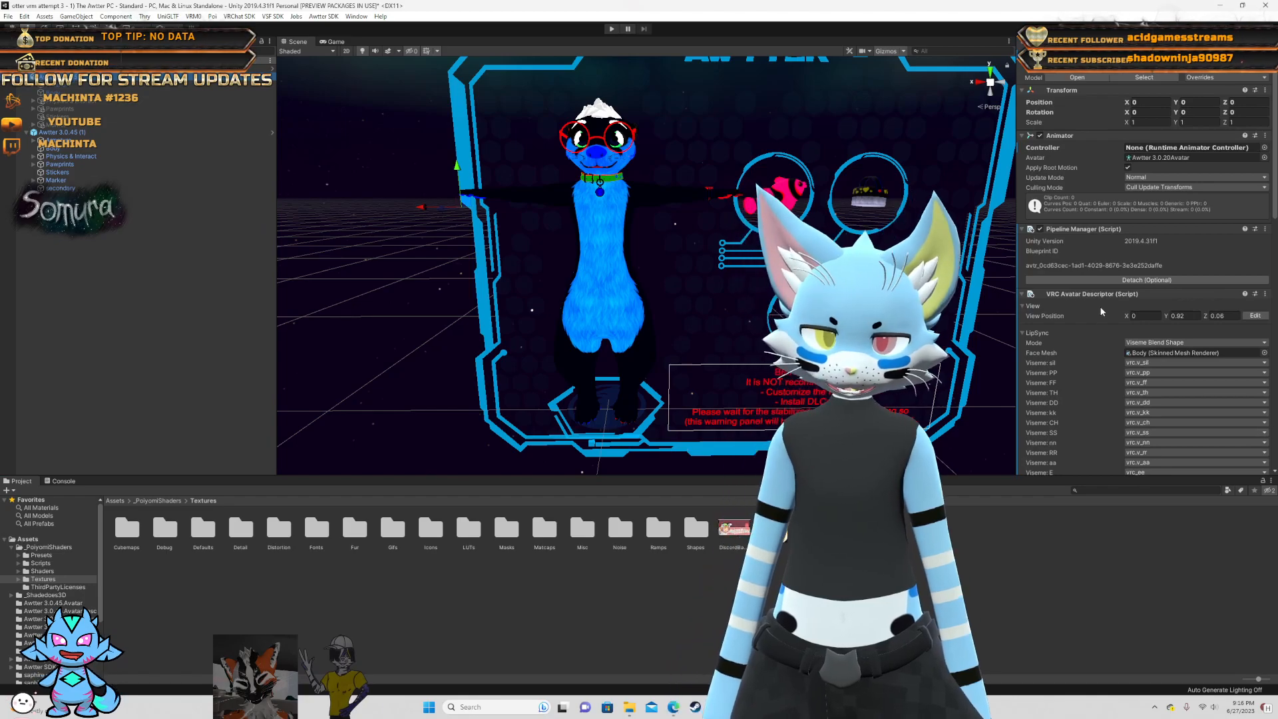
pyautogui.scroll(-10, 1101, 315)
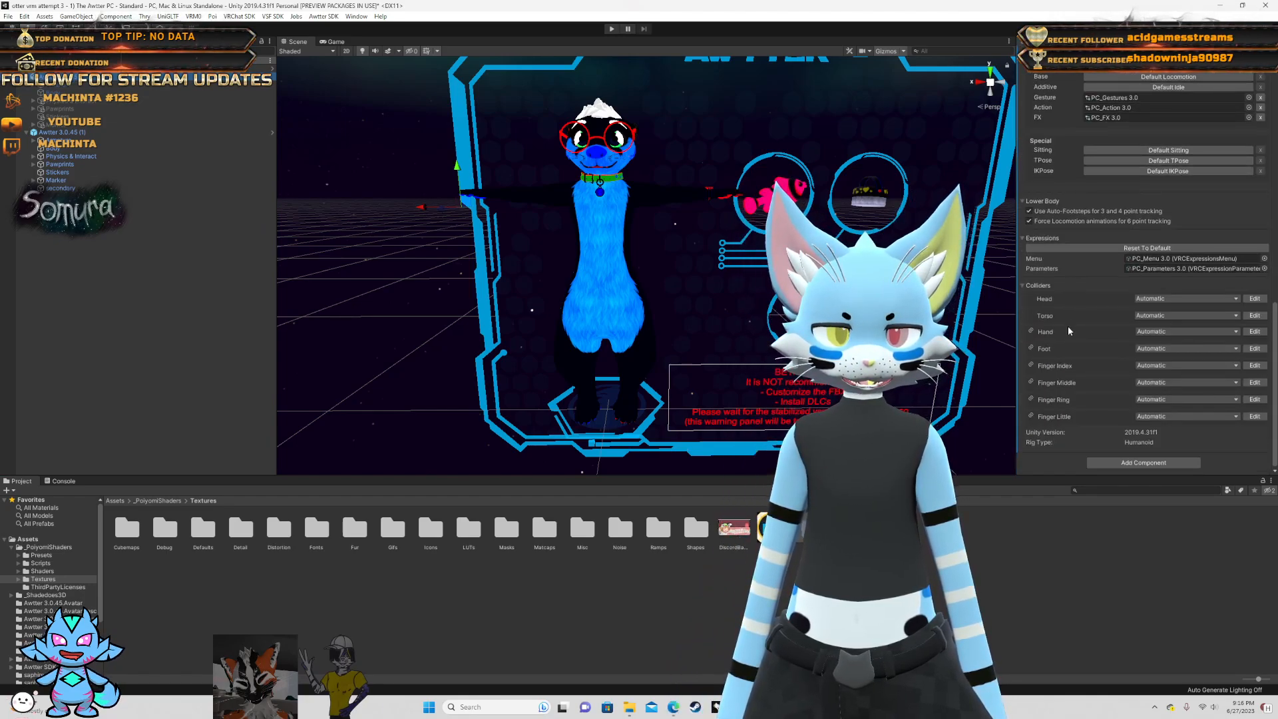
pyautogui.scroll(10, 1068, 326)
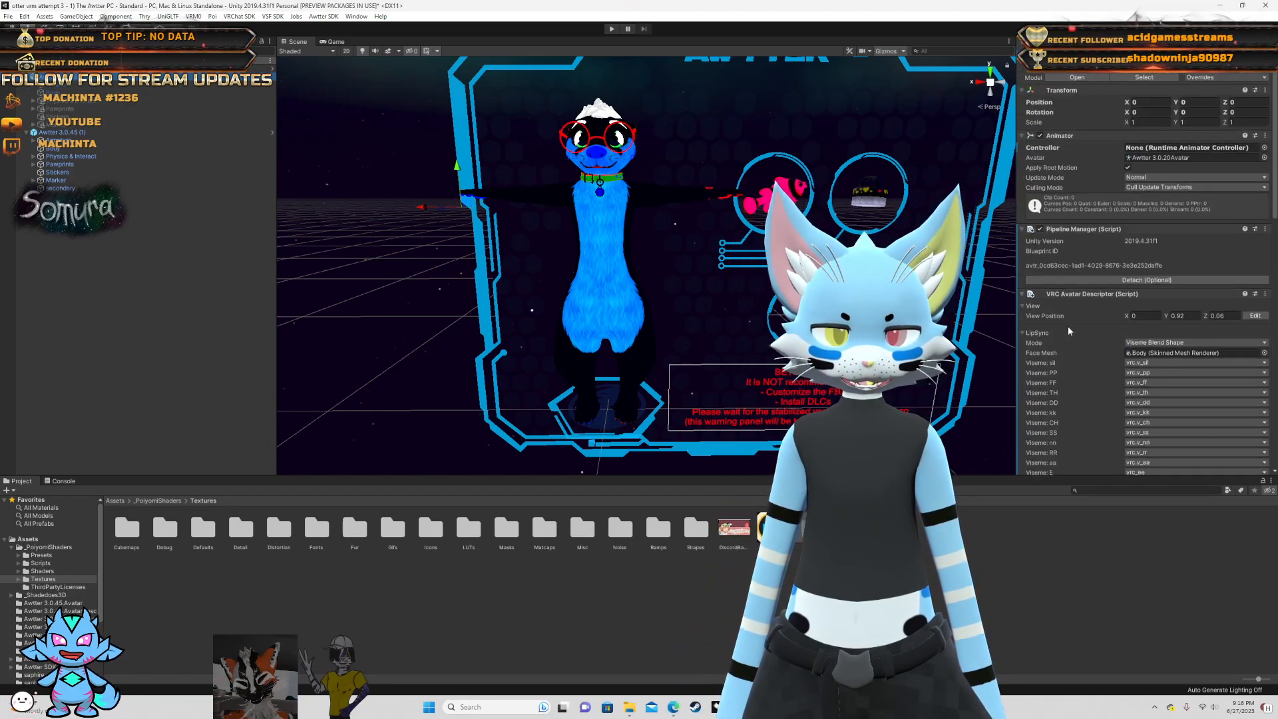
pyautogui.click(188, 96)
pyautogui.scroll(-15, 1117, 378)
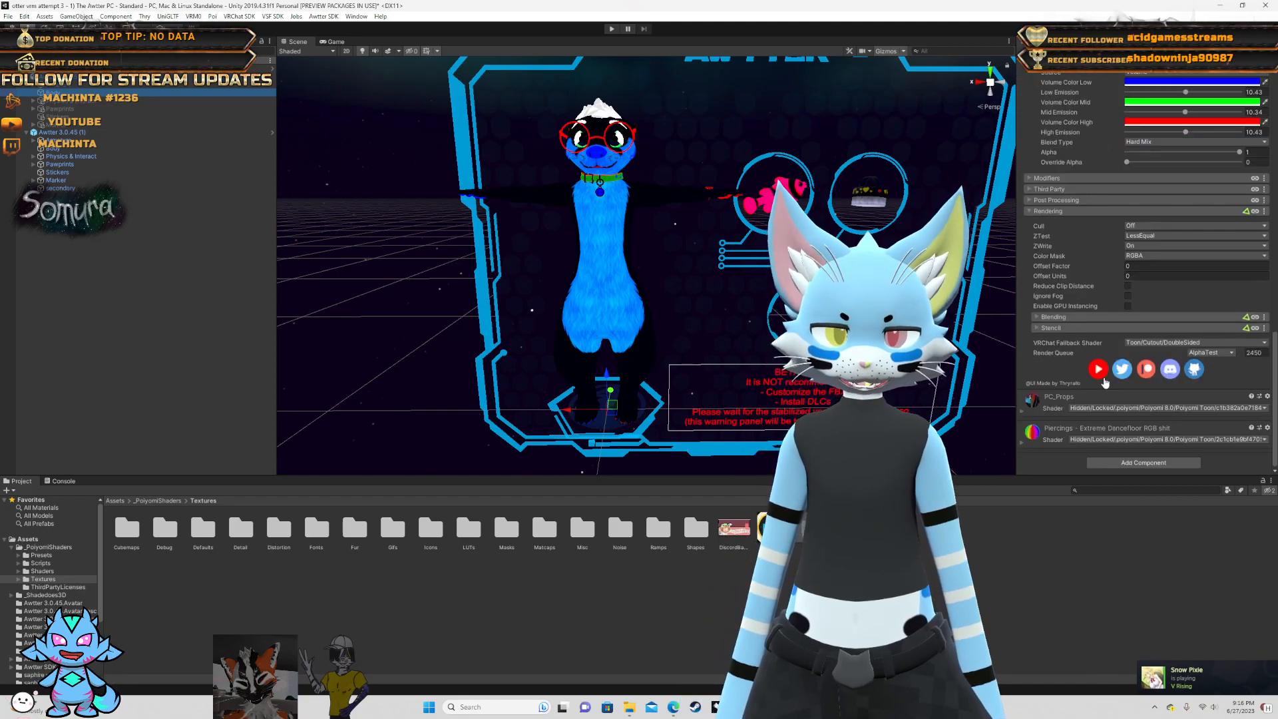
# - Unlock the Poiyomi shader of the original body's Piercings material and check its Color & Normals settings
pyautogui.click(1029, 442)
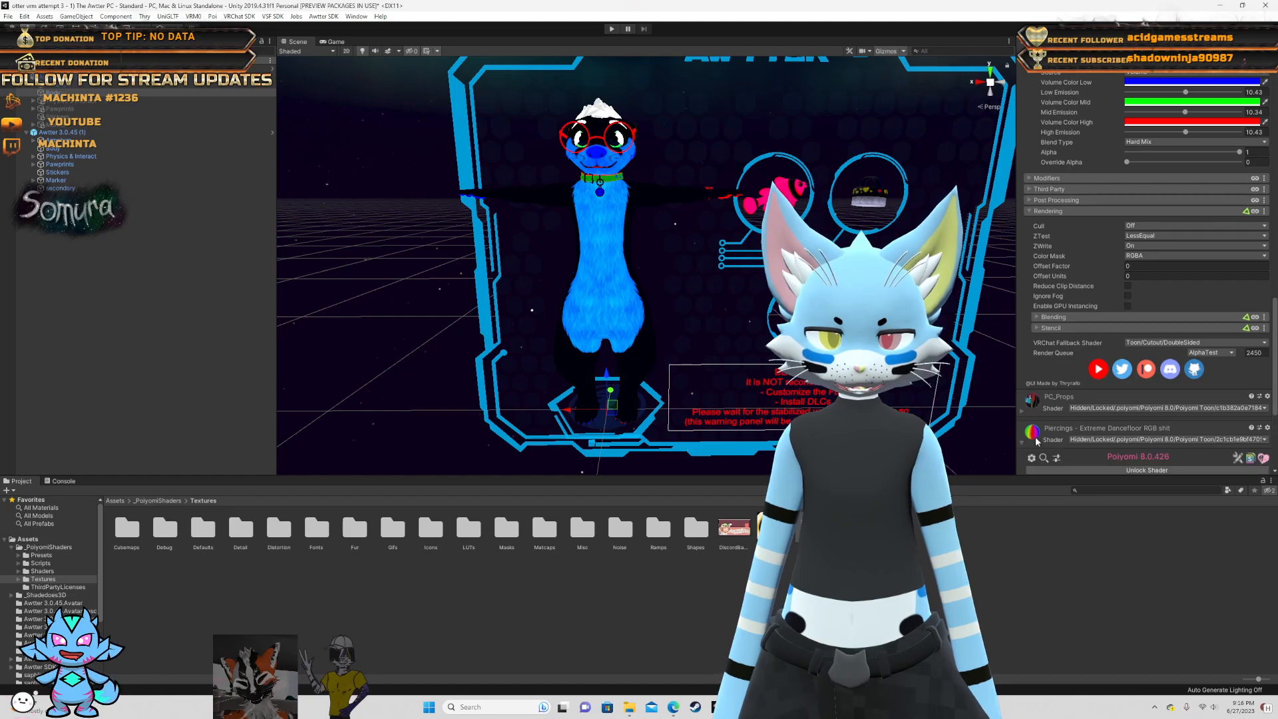
pyautogui.scroll(-5, 1060, 420)
pyautogui.click(1129, 286)
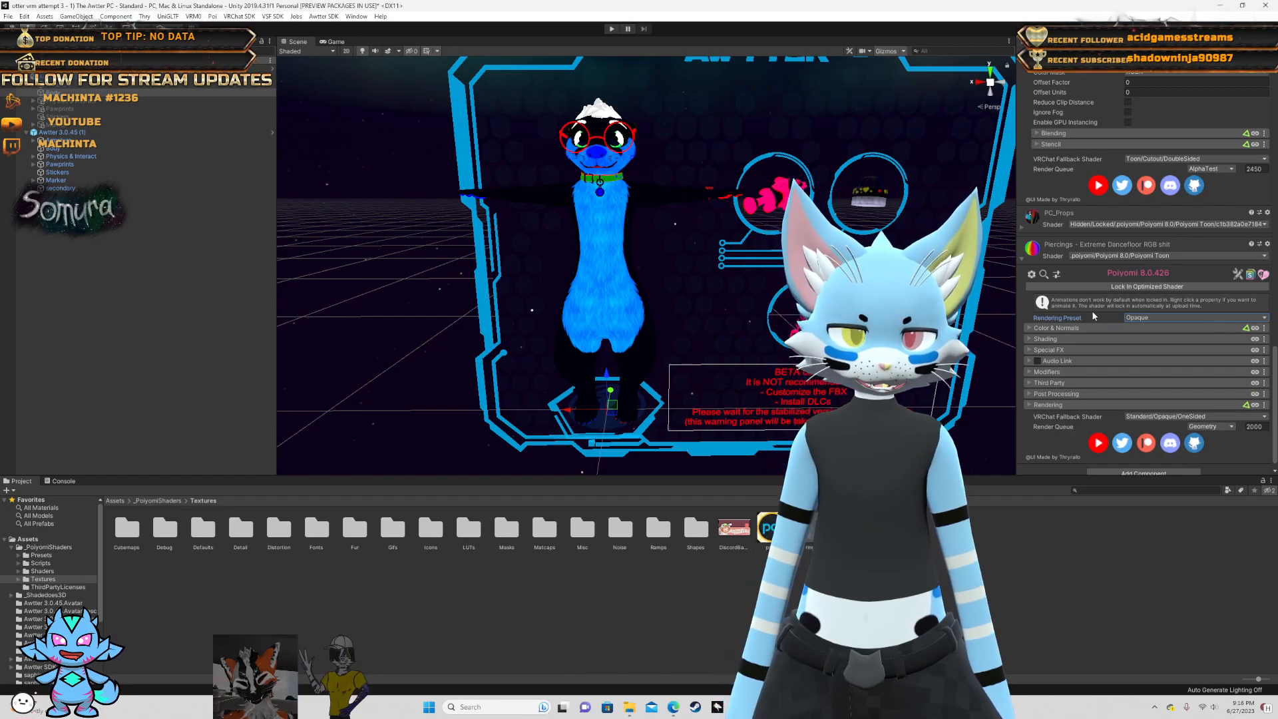
pyautogui.click(1053, 329)
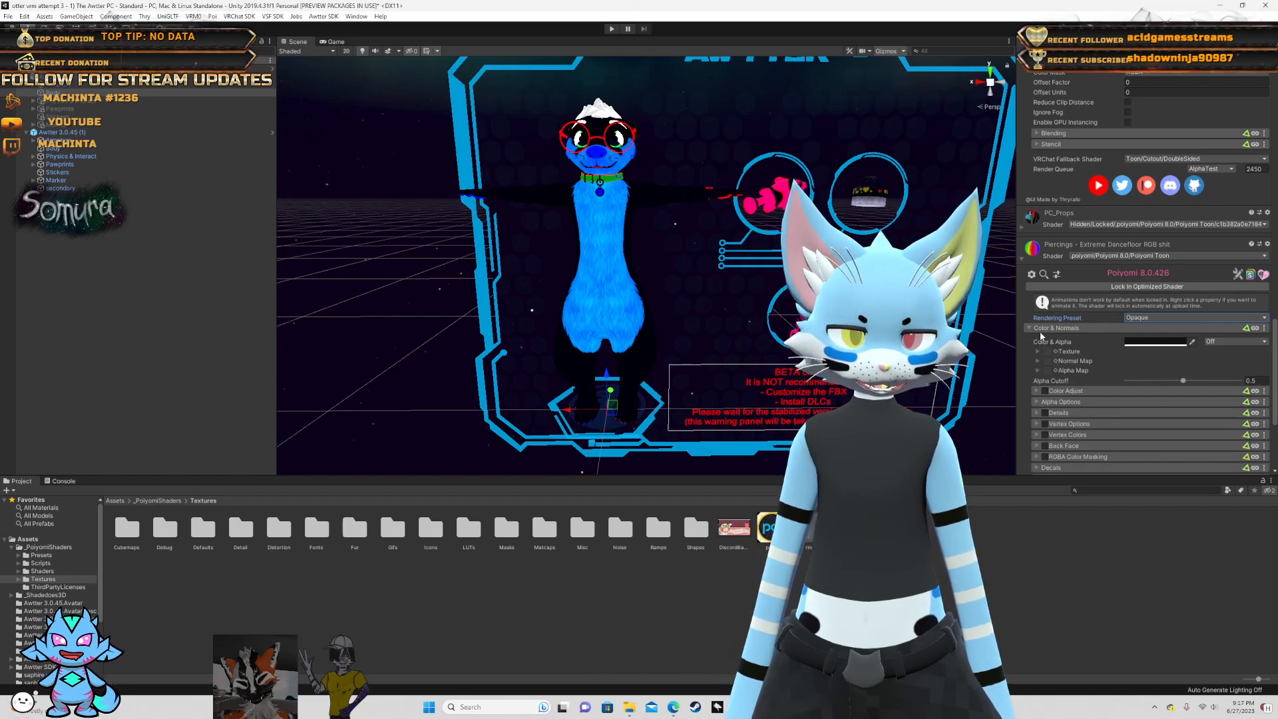
pyautogui.click(1042, 329)
pyautogui.click(1040, 248)
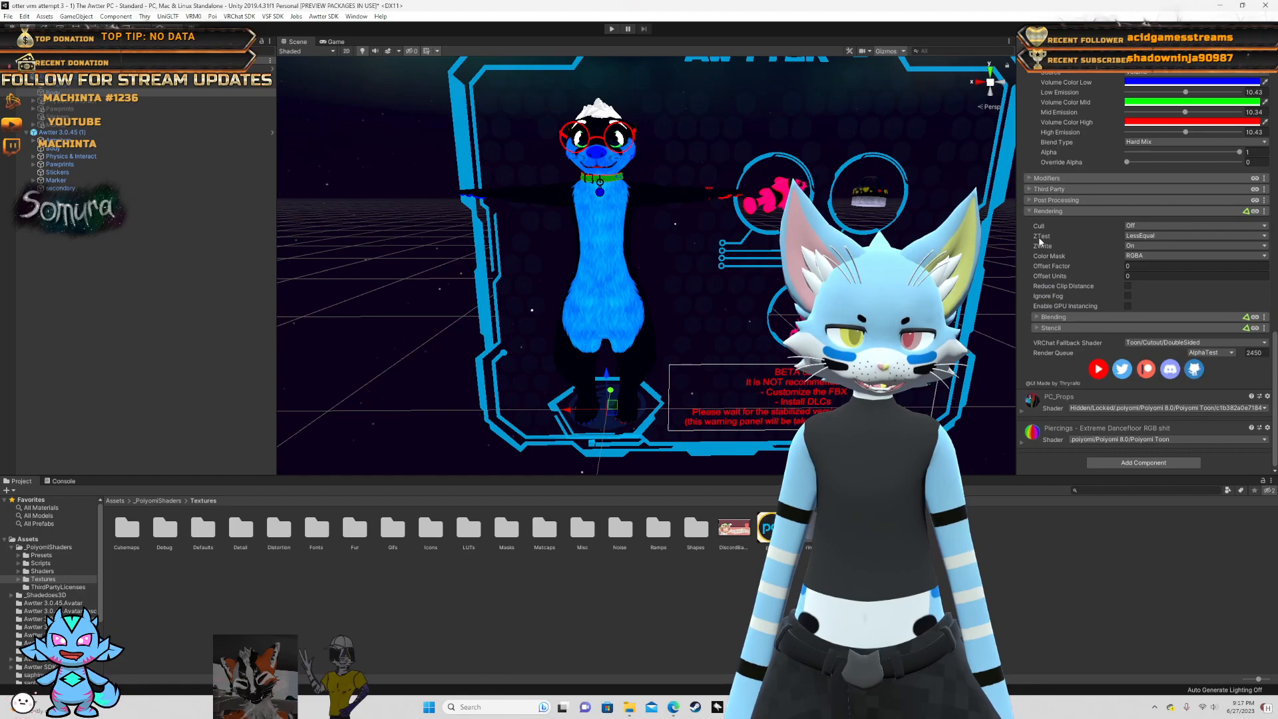
# - Locate the original body's Piercings material among the project assets and assign it to Element 2 of the VRM avatar's Body mesh
pyautogui.rightClick(1034, 433)
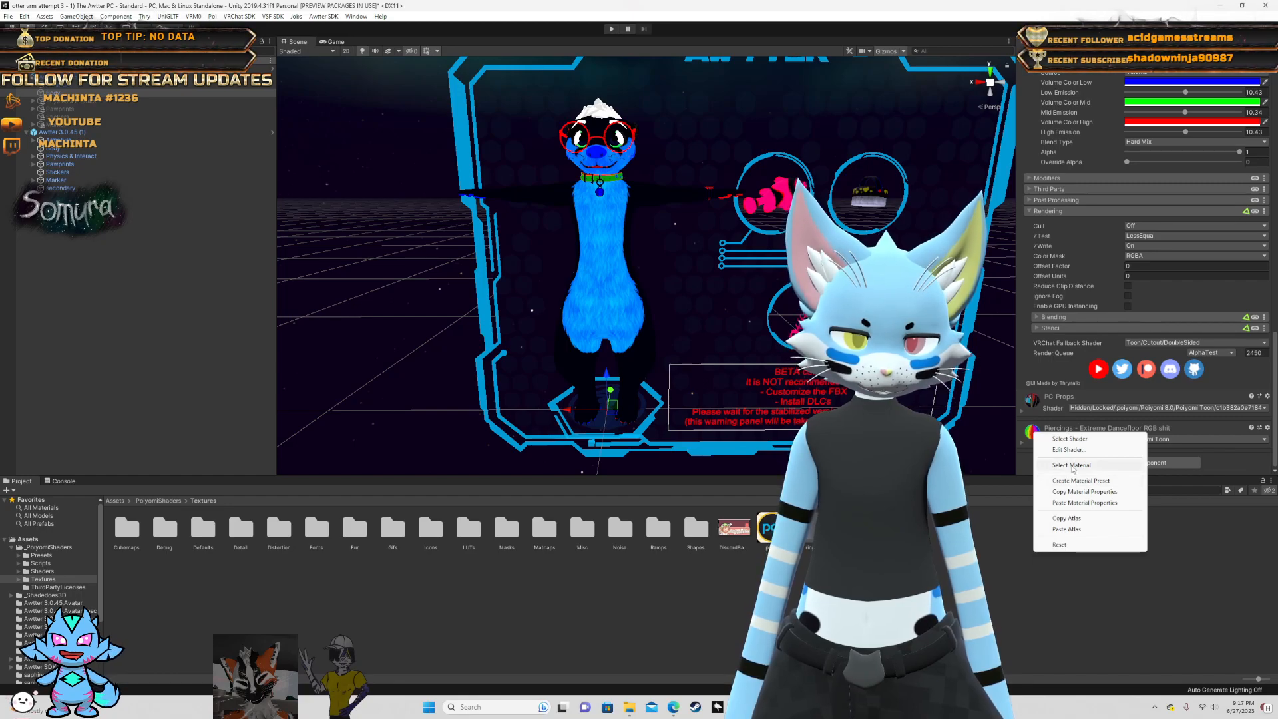
pyautogui.click(1072, 465)
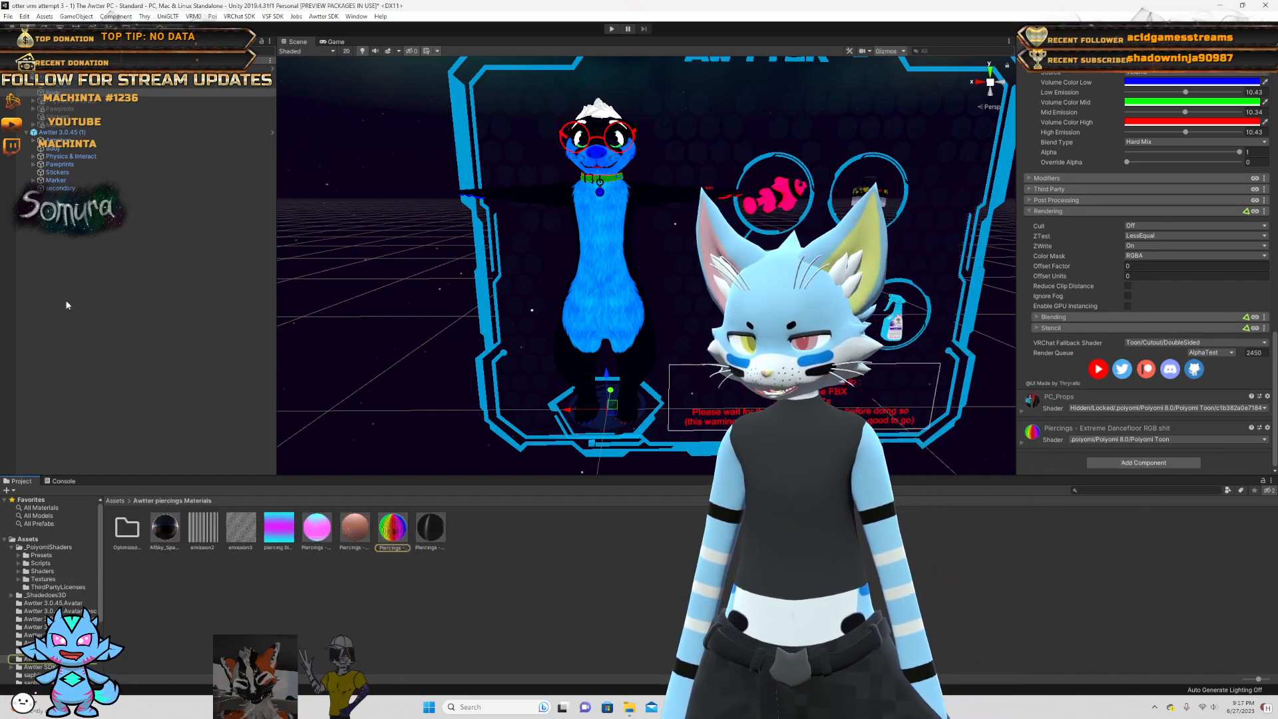
pyautogui.click(81, 149)
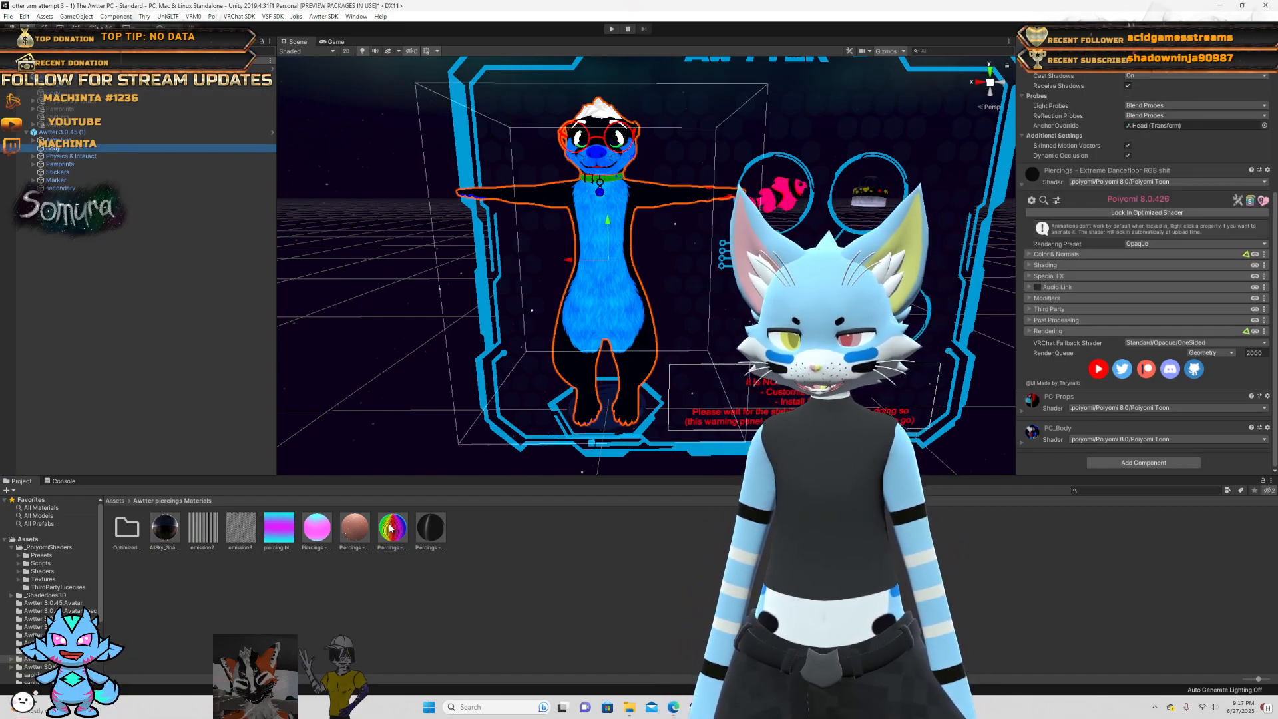
pyautogui.moveTo(583, 168); pyautogui.dragTo(636, 128)
pyautogui.scroll(2, 636, 128)
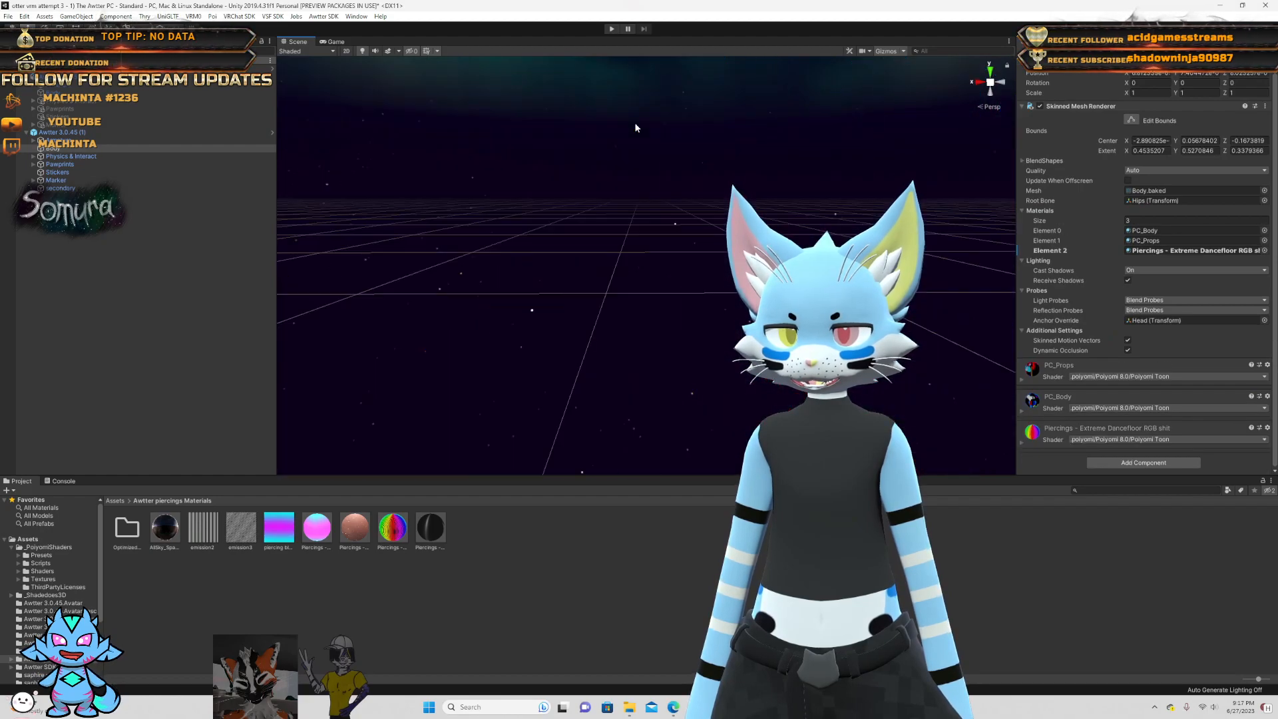
pyautogui.scroll(-1, 637, 128)
pyautogui.scroll(-1, 636, 129)
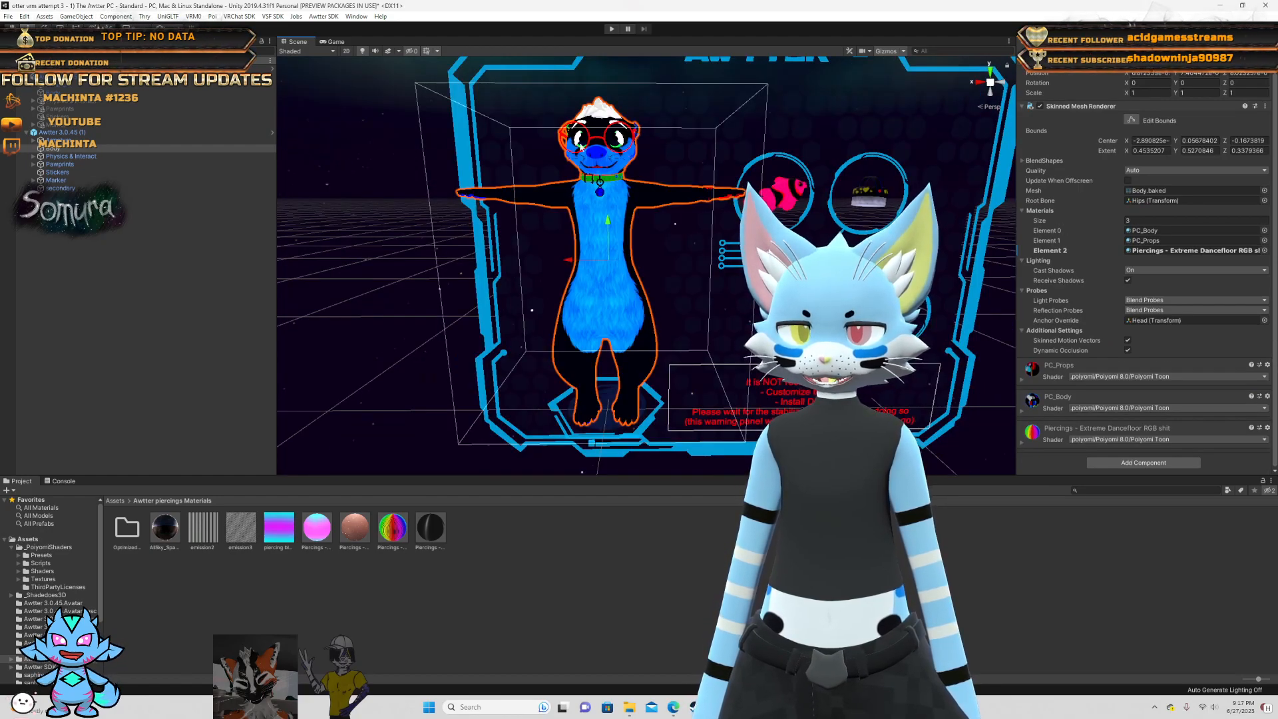
# - Inspect the VRM avatar's piercings in the scene and compare the Piercings material settings on the original and VRM body meshes
pyautogui.scroll(4, 655, 266)
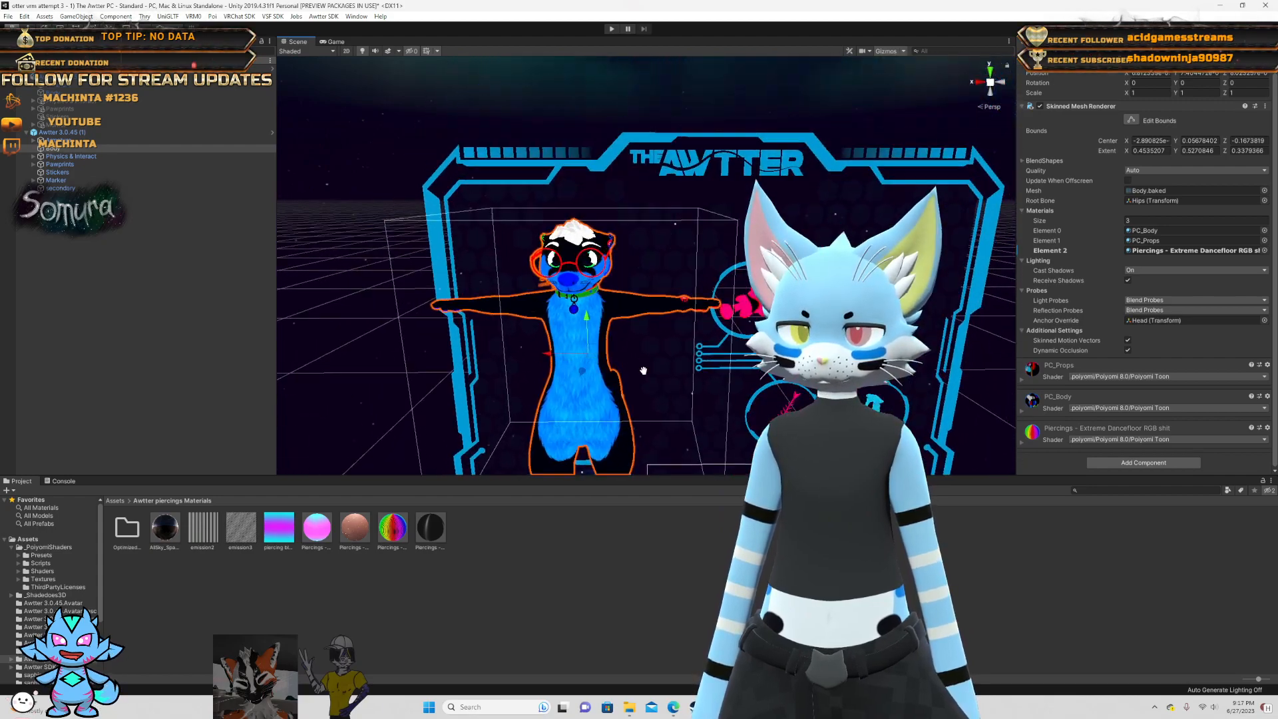
pyautogui.moveTo(657, 272)
pyautogui.mouseDown(button='right')
pyautogui.moveTo(710, 240)
pyautogui.moveTo(666, 264)
pyautogui.mouseUp(button='right')
pyautogui.click(1073, 440)
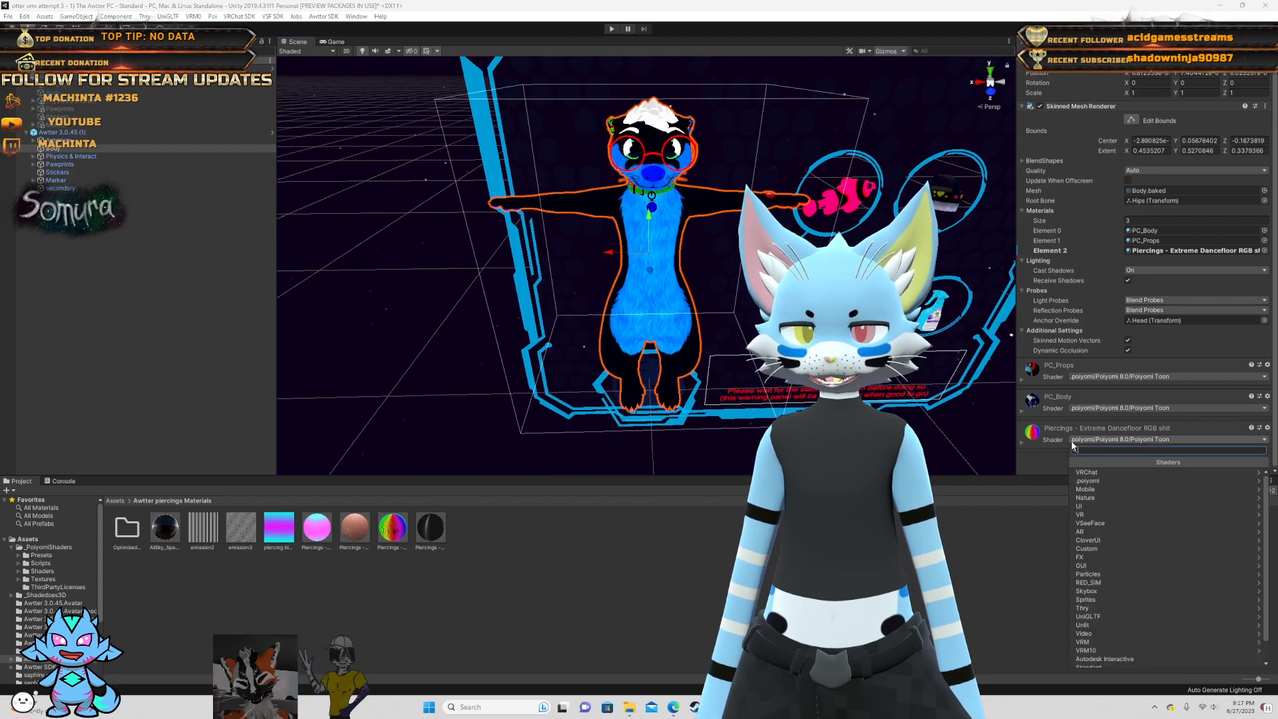
pyautogui.click(1029, 452)
pyautogui.click(1023, 443)
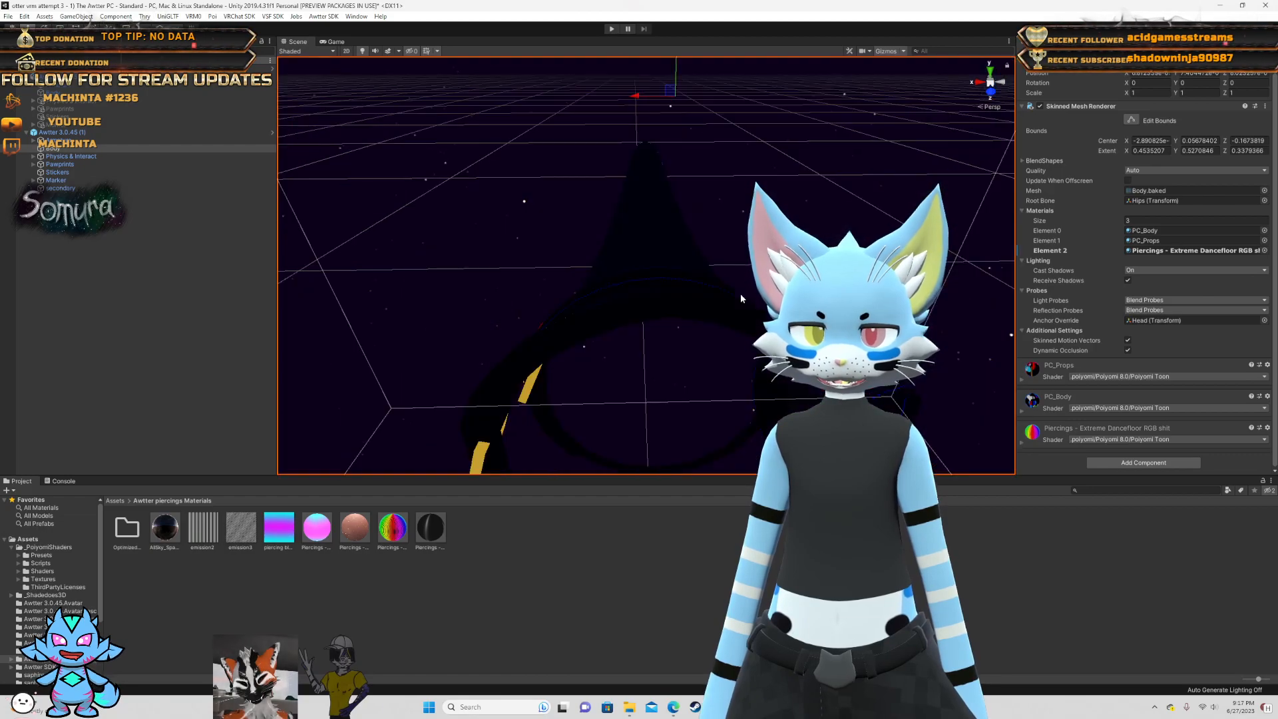
pyautogui.moveTo(741, 299)
pyautogui.mouseDown(button='right')
pyautogui.moveTo(743, 346)
pyautogui.moveTo(732, 279)
pyautogui.mouseUp(button='right')
pyautogui.click(94, 94)
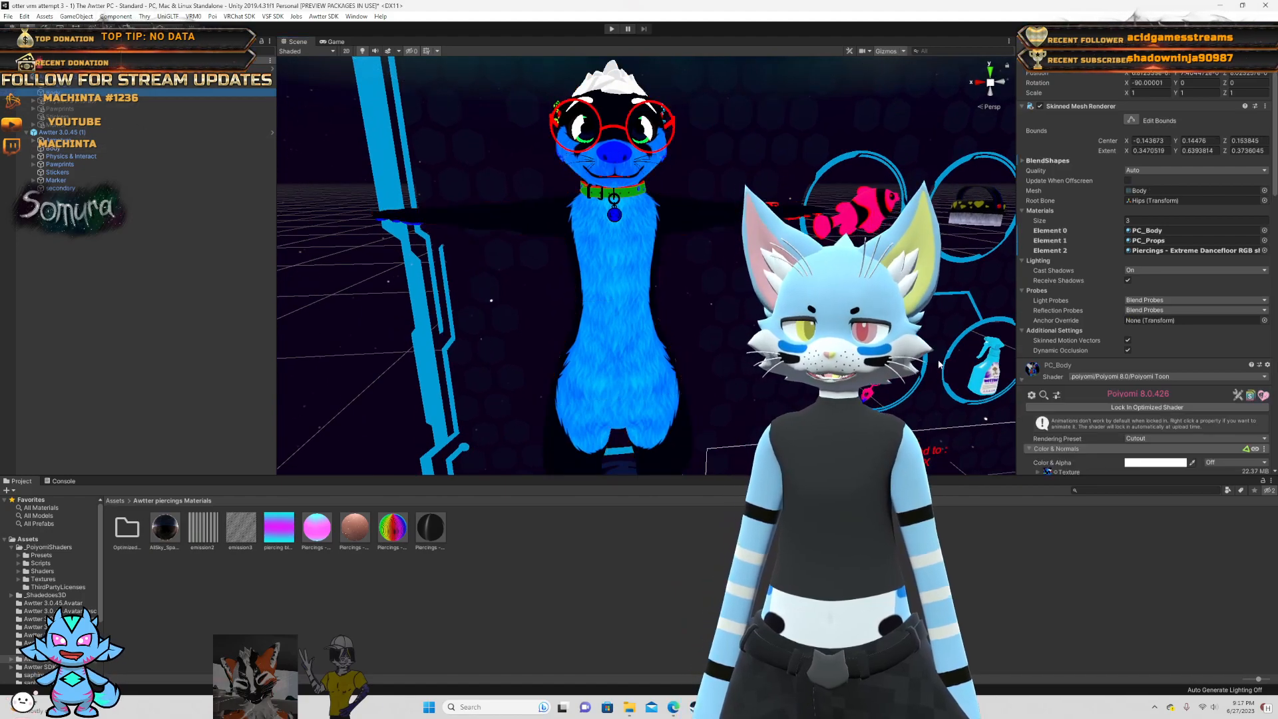
pyautogui.scroll(-20, 1085, 352)
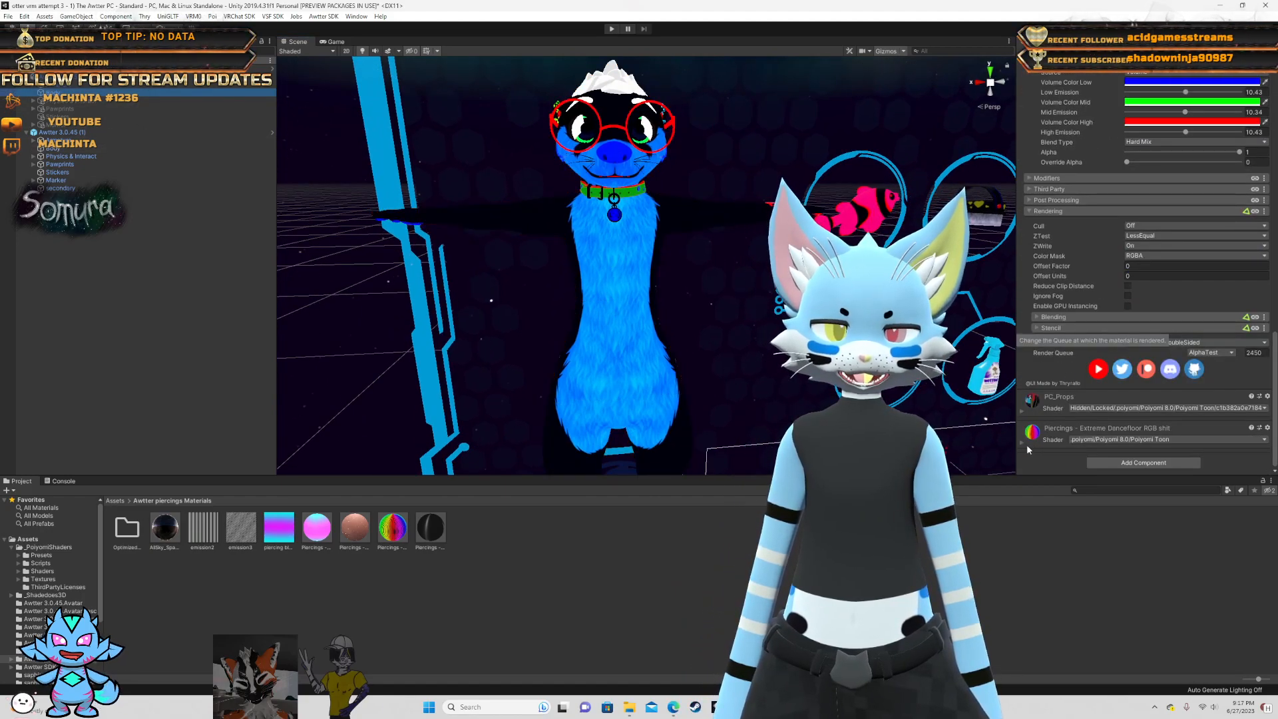
pyautogui.click(1024, 442)
pyautogui.scroll(-3, 1057, 414)
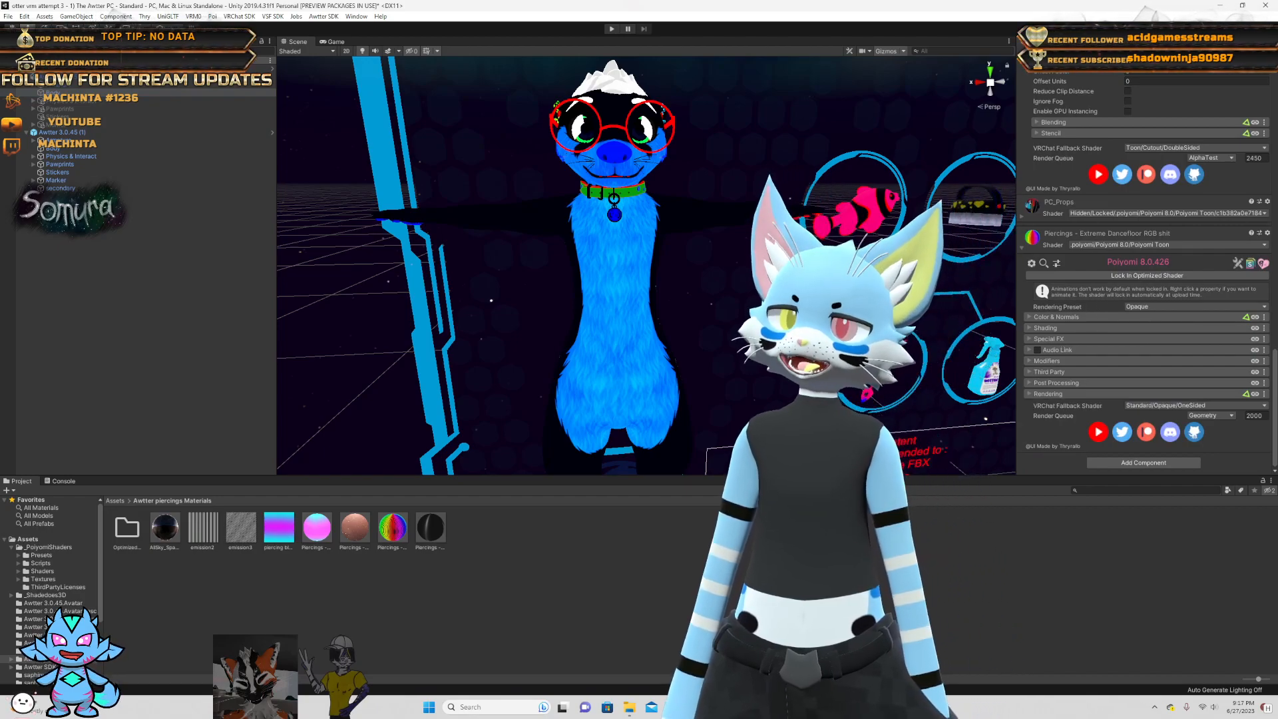
pyautogui.click(74, 133)
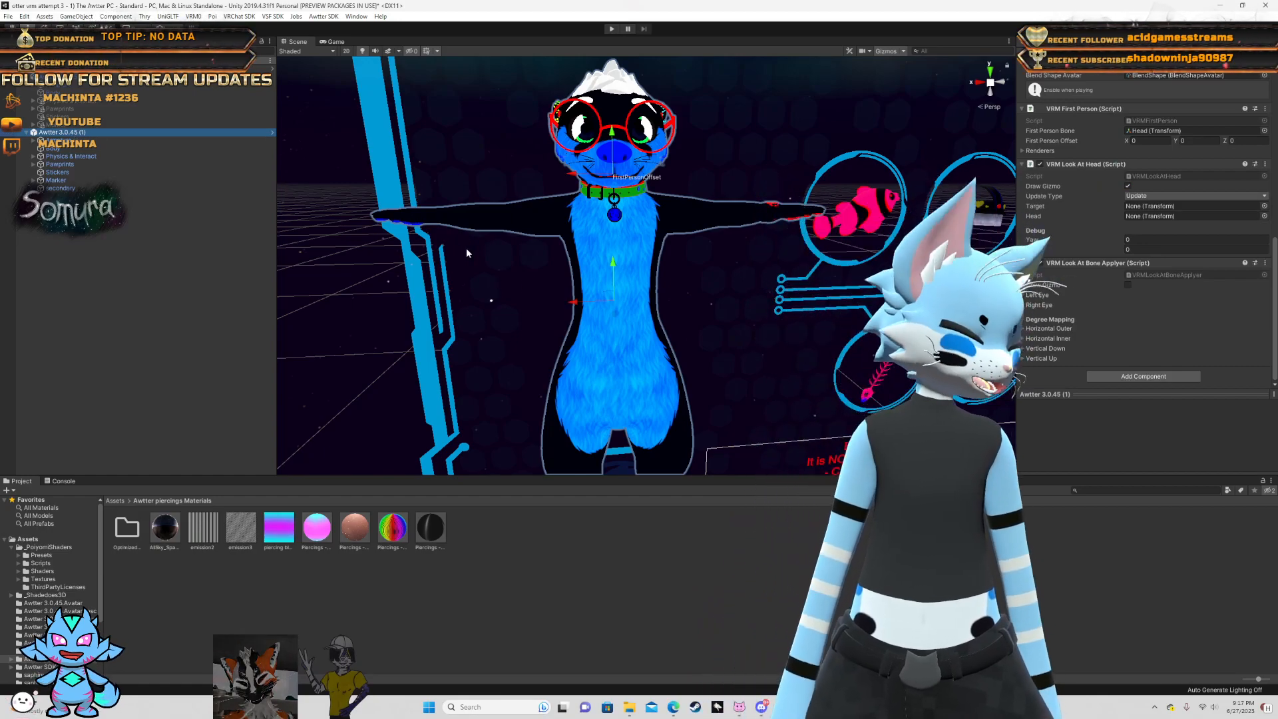
pyautogui.click(125, 148)
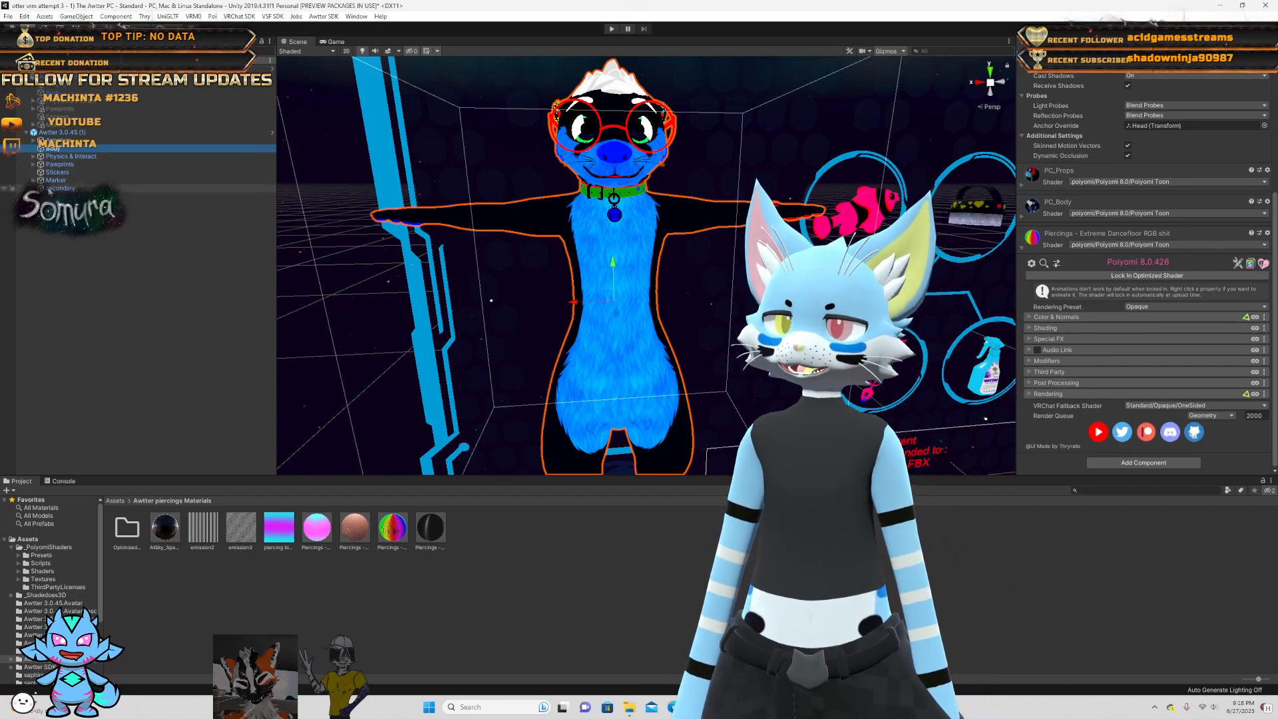
# - Set the Root Bones size to 1 in the VRM Spring Bone of the VRM avatar's secondary object
pyautogui.click(49, 189)
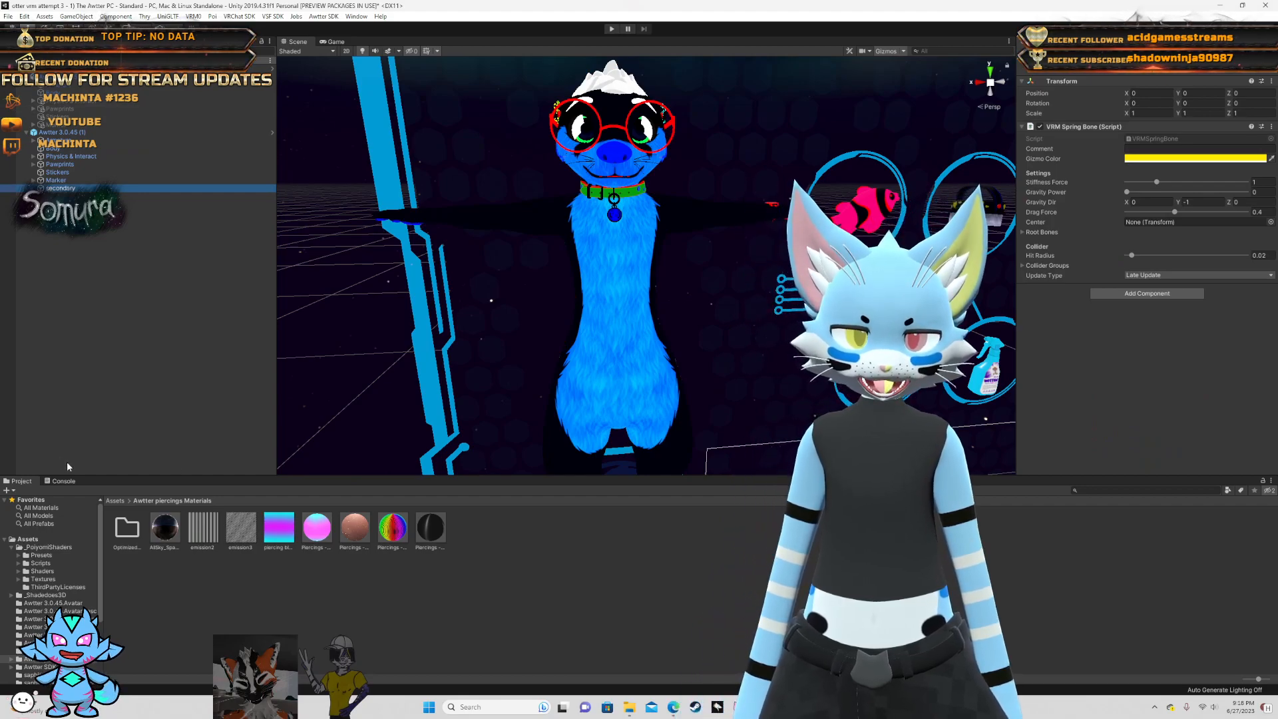
pyautogui.click(1141, 149)
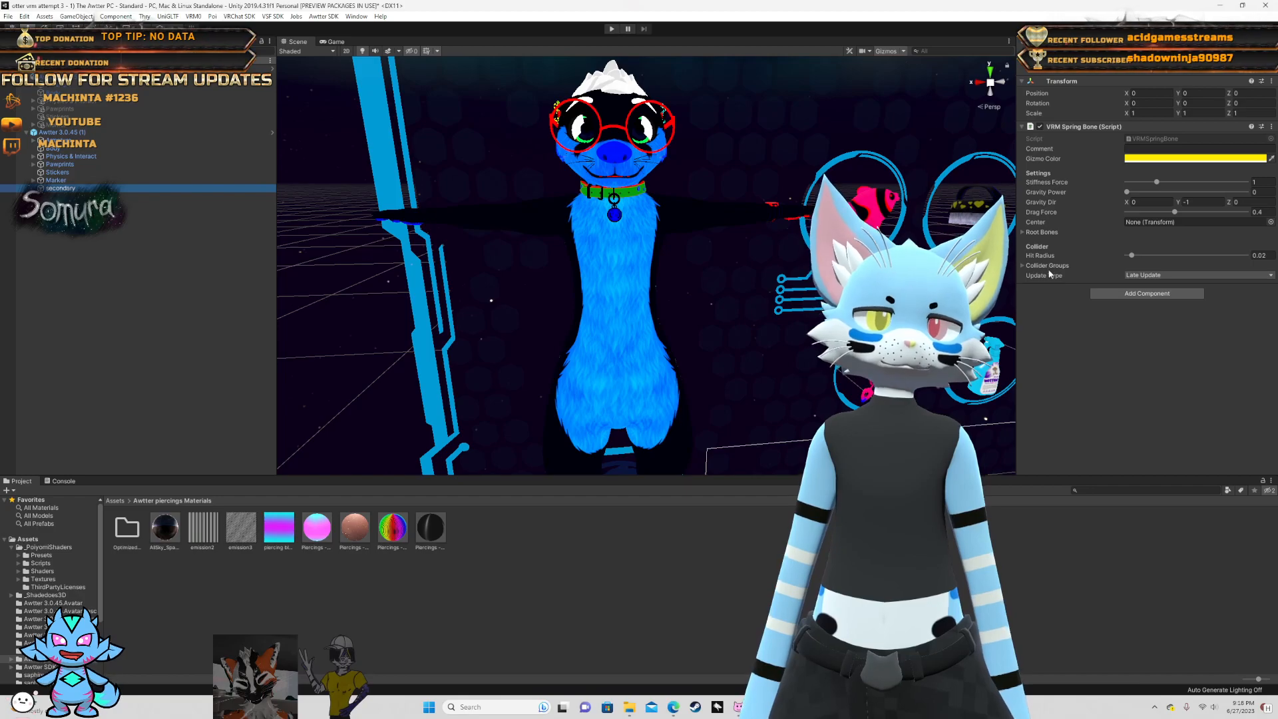
pyautogui.click(1025, 232)
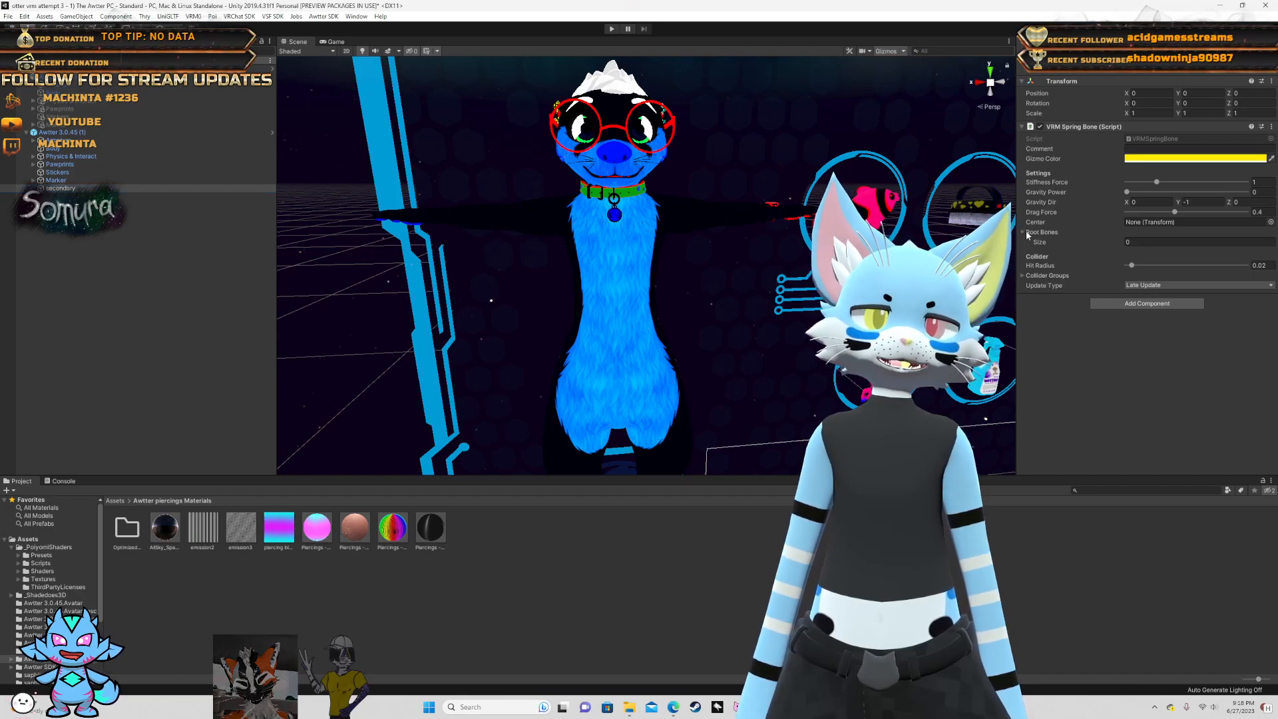
pyautogui.moveTo(703, 272)
pyautogui.mouseDown(button='right')
pyautogui.moveTo(722, 211)
pyautogui.moveTo(704, 285)
pyautogui.moveTo(379, 231)
pyautogui.moveTo(394, 258)
pyautogui.moveTo(689, 264)
pyautogui.mouseUp(button='right')
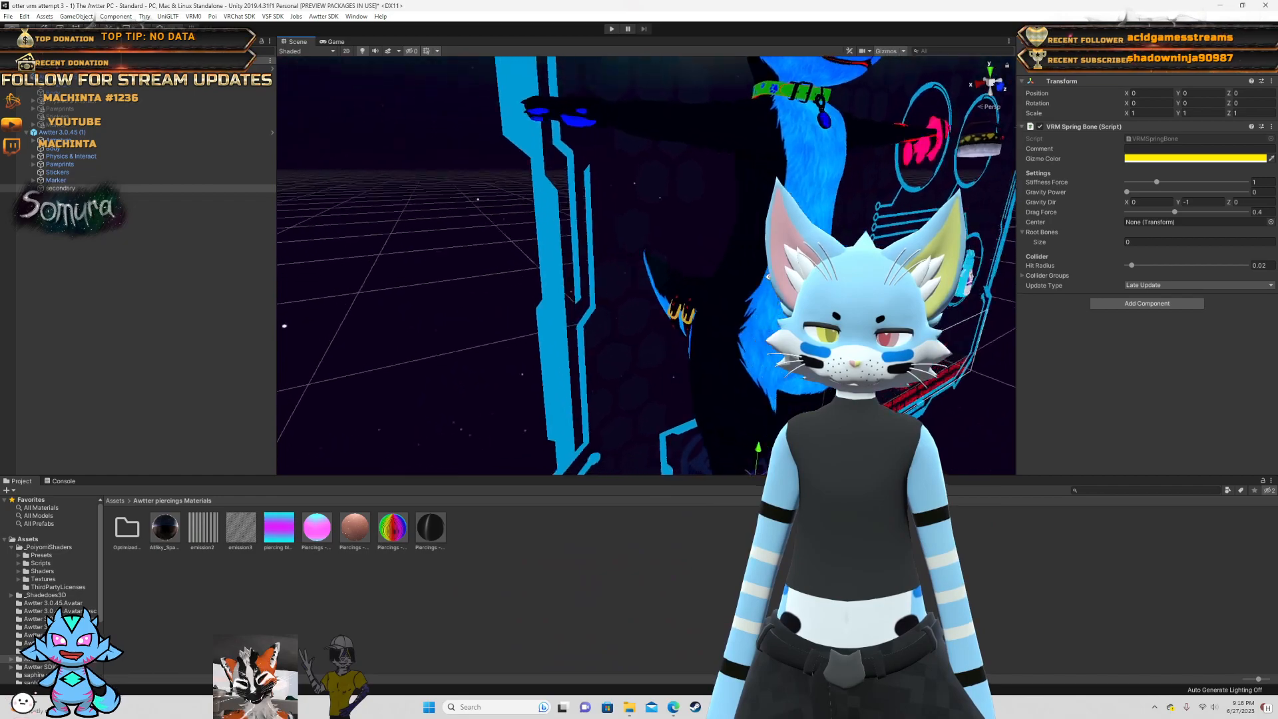
pyautogui.moveTo(193, 287); pyautogui.dragTo(67, 213, button='right')
pyautogui.moveTo(765, 220); pyautogui.dragTo(1105, 280, button='right')
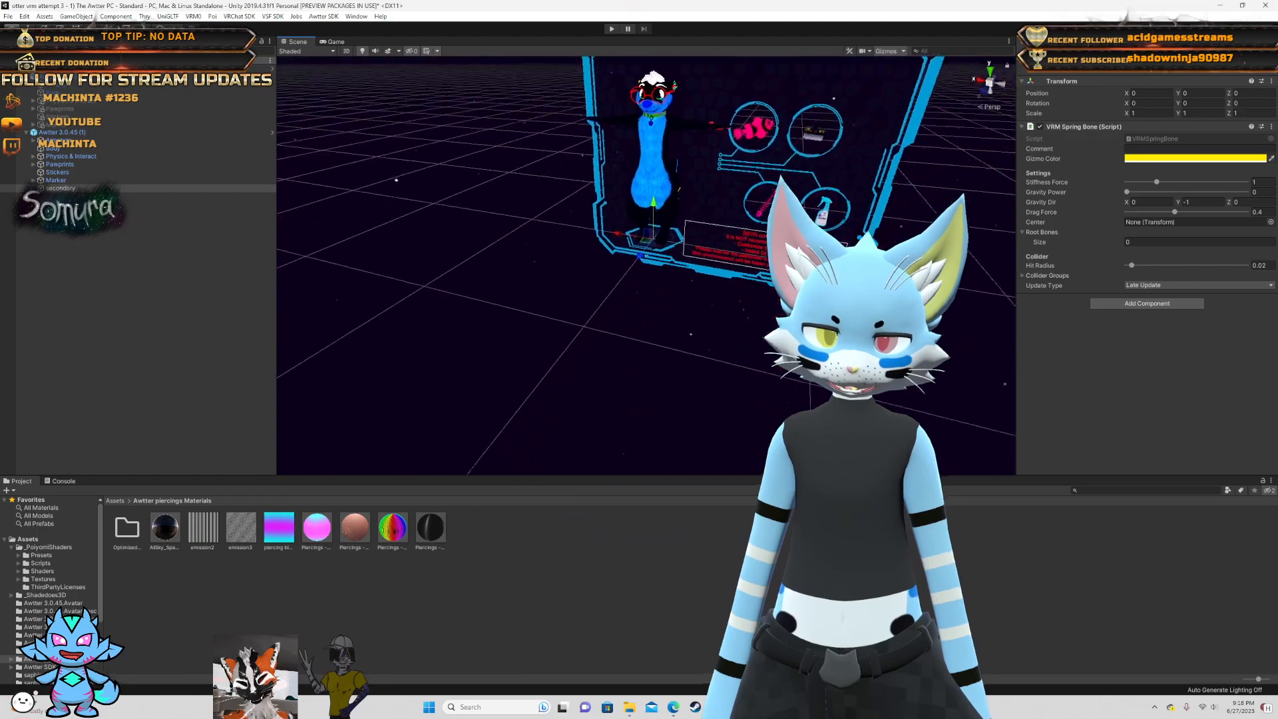
pyautogui.moveTo(929, 220); pyautogui.dragTo(973, 227, button='right')
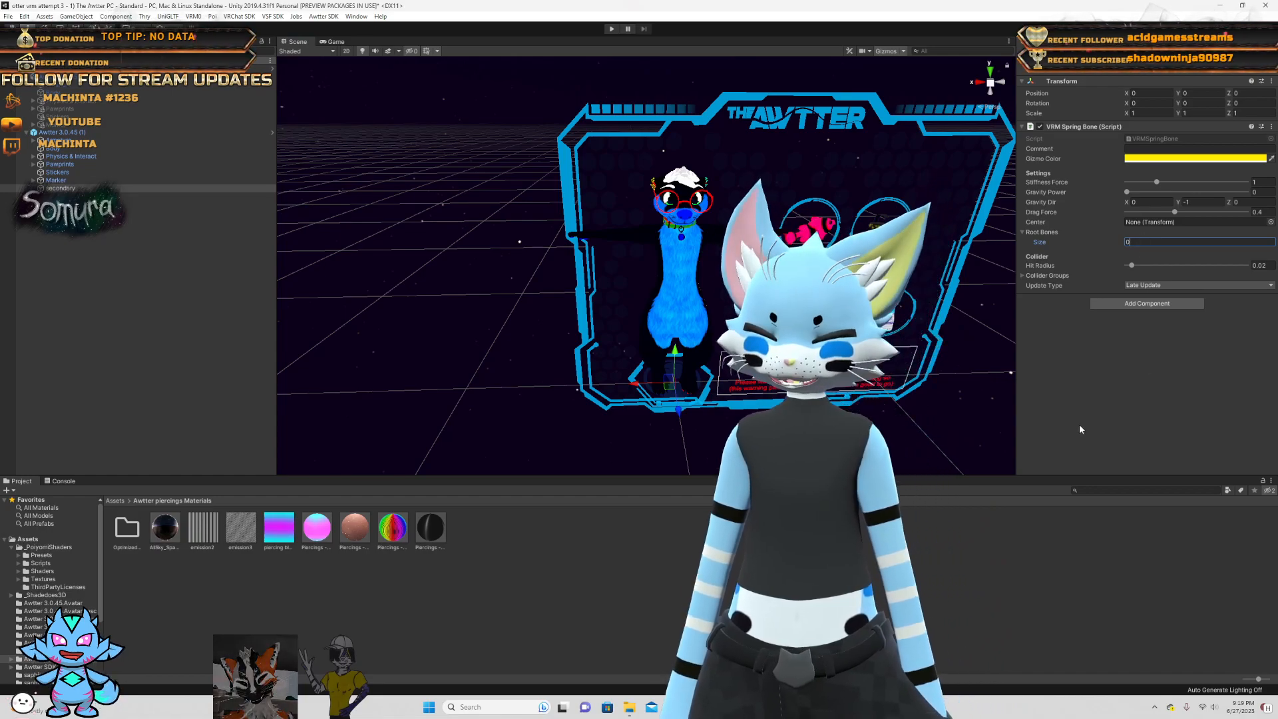
pyautogui.write('1')
pyautogui.press('Return')
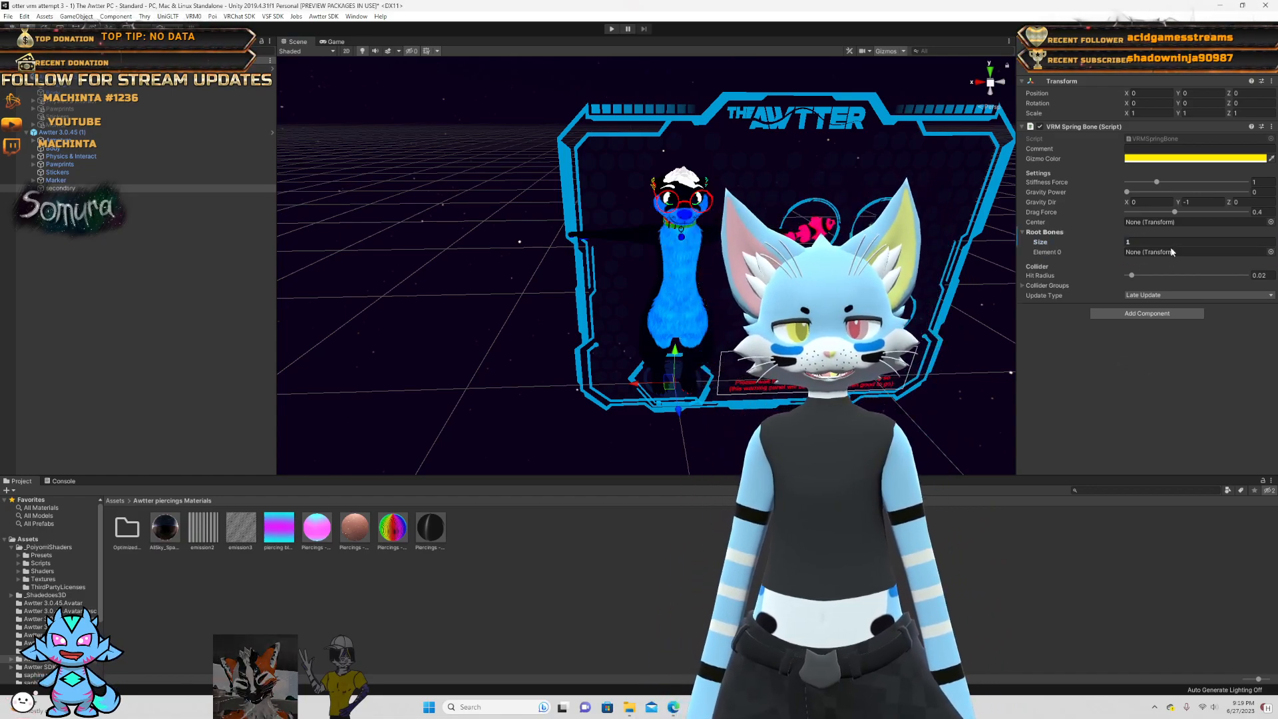
# - Find the Tail1 bone in the VRM avatar's armature and assign it as root bone Element 0 of the secondary object's VRM Spring Bone
pyautogui.scroll(4, 617, 293)
pyautogui.keyDown('alt'); pyautogui.moveTo(616, 334); pyautogui.dragTo(812, 330); pyautogui.keyUp('alt')
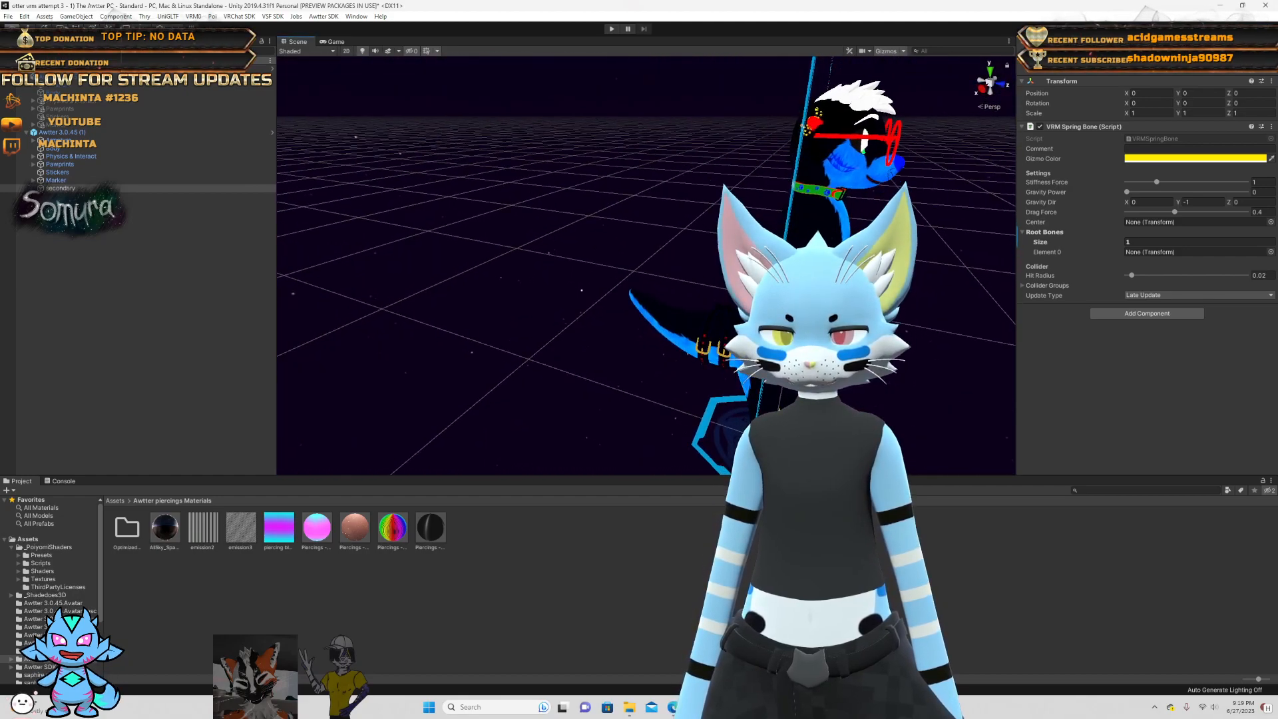
pyautogui.click(29, 141)
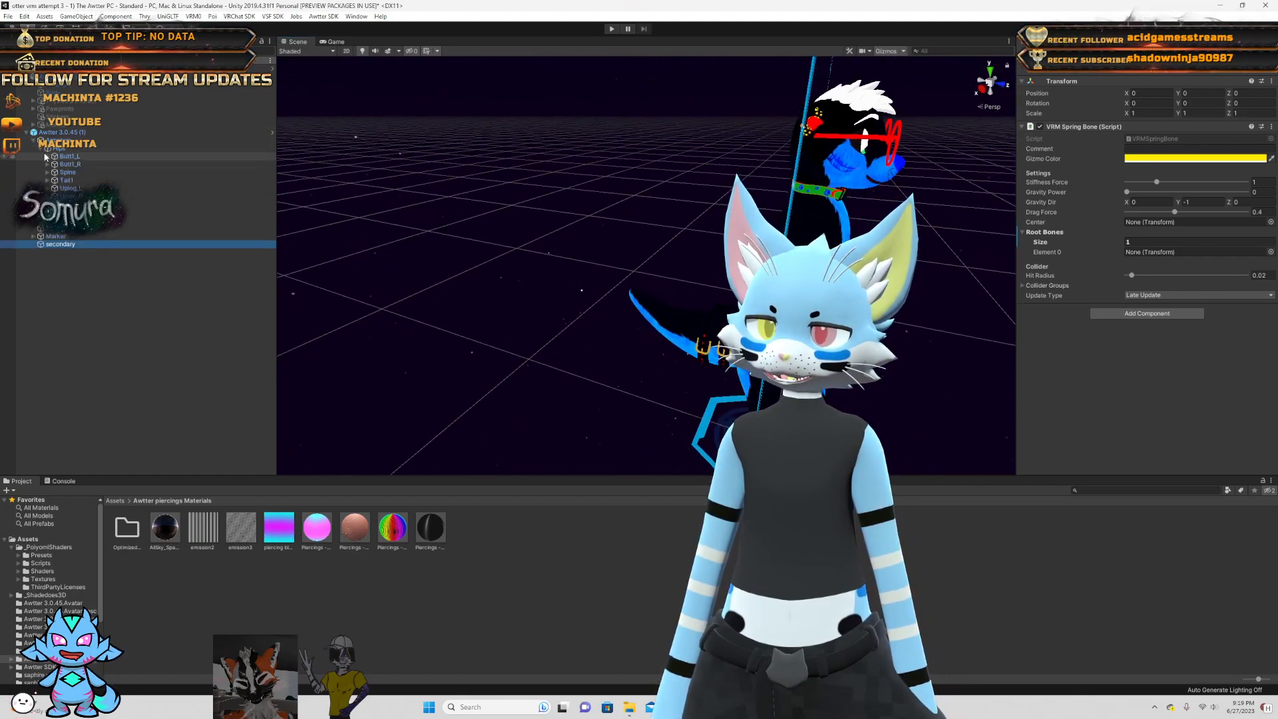
pyautogui.click(48, 181)
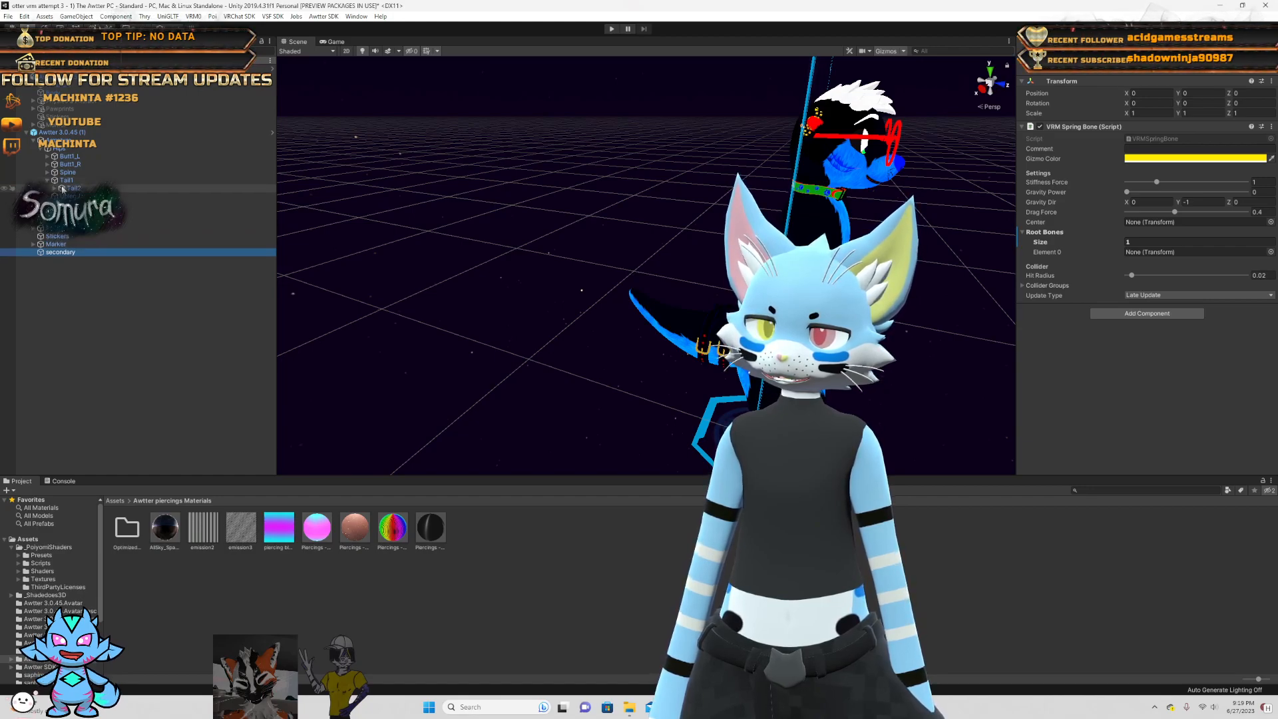
pyautogui.click(66, 181)
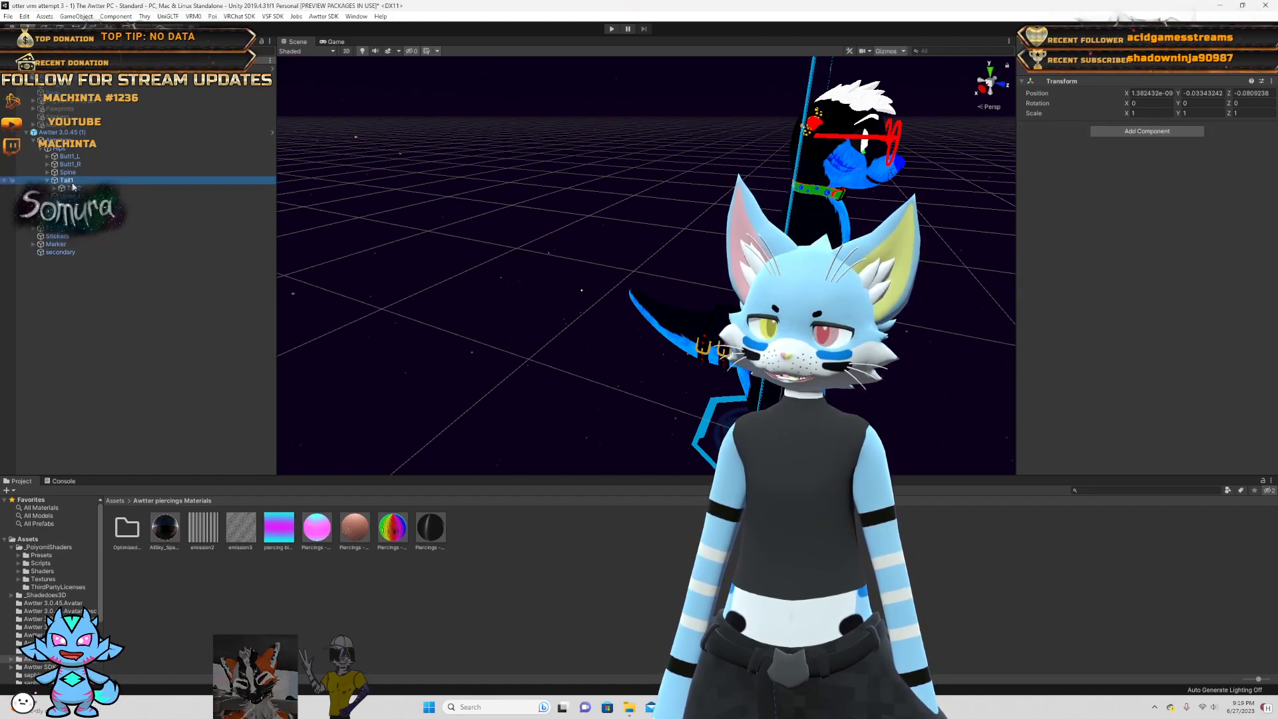
pyautogui.click(59, 252)
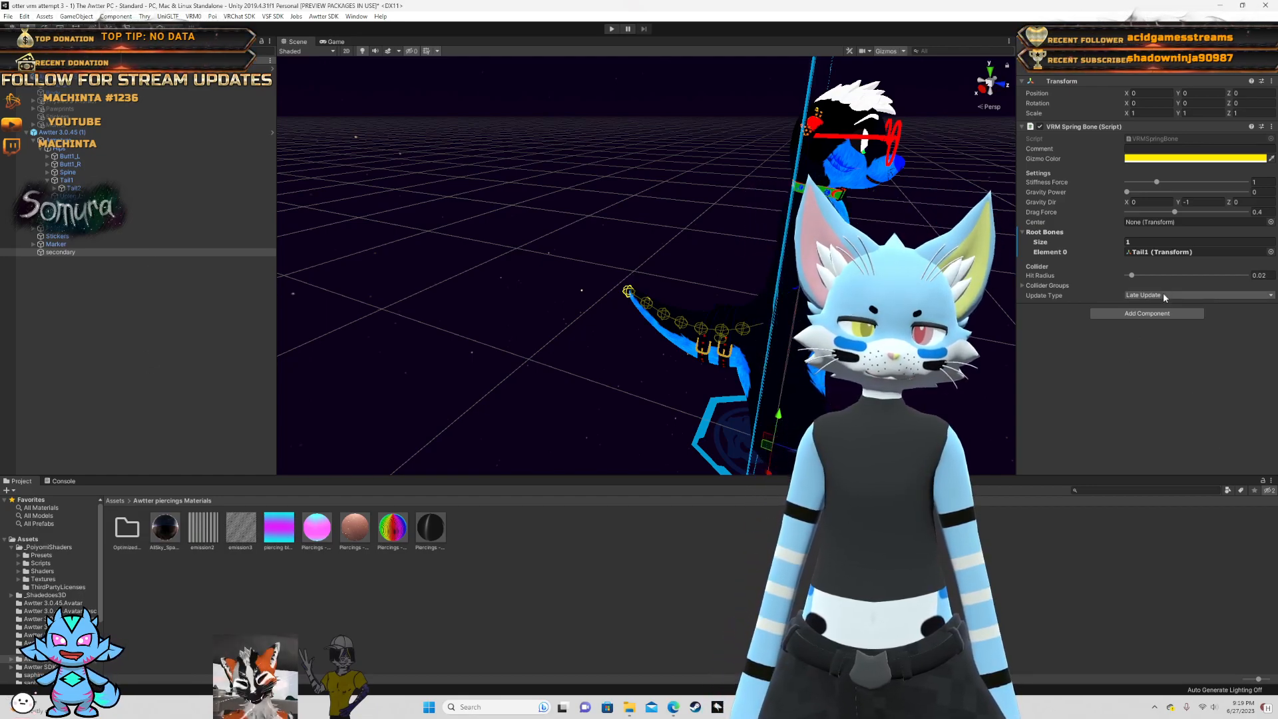
# - Add a second VRM Spring Bone component to the VRM avatar's secondary object
pyautogui.click(1156, 313)
pyautogui.write('par')
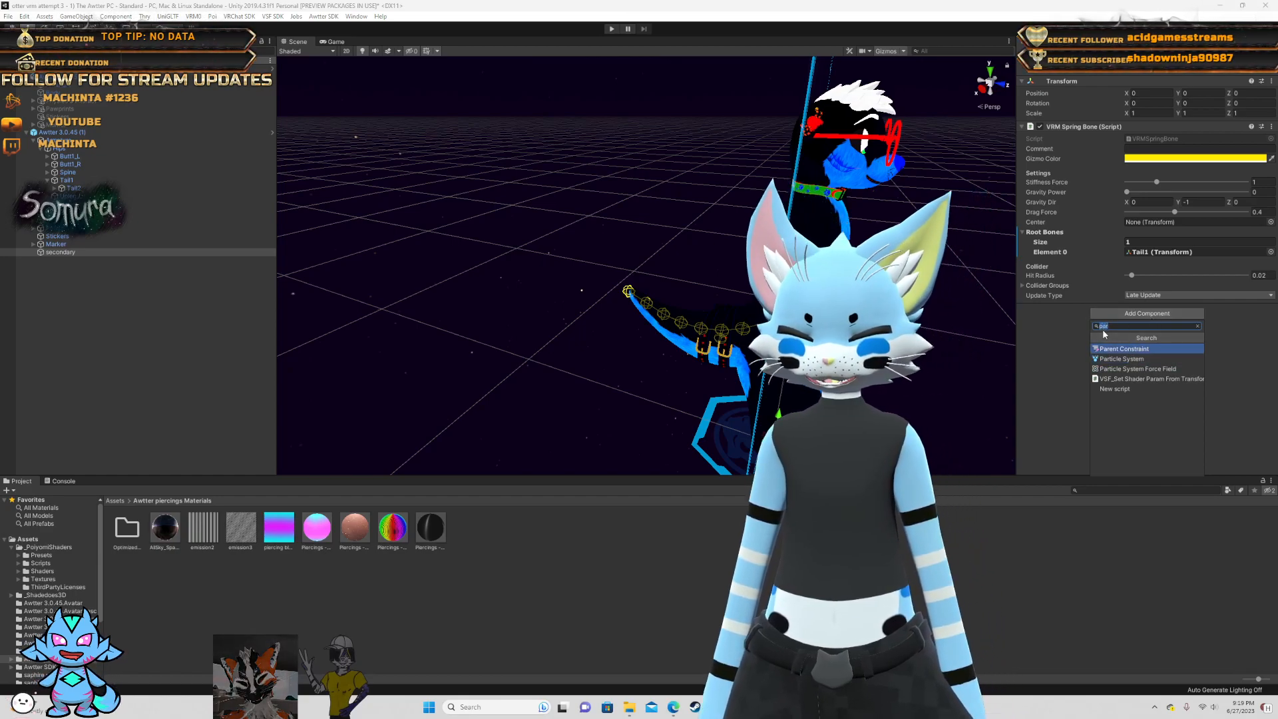
pyautogui.write('sping')
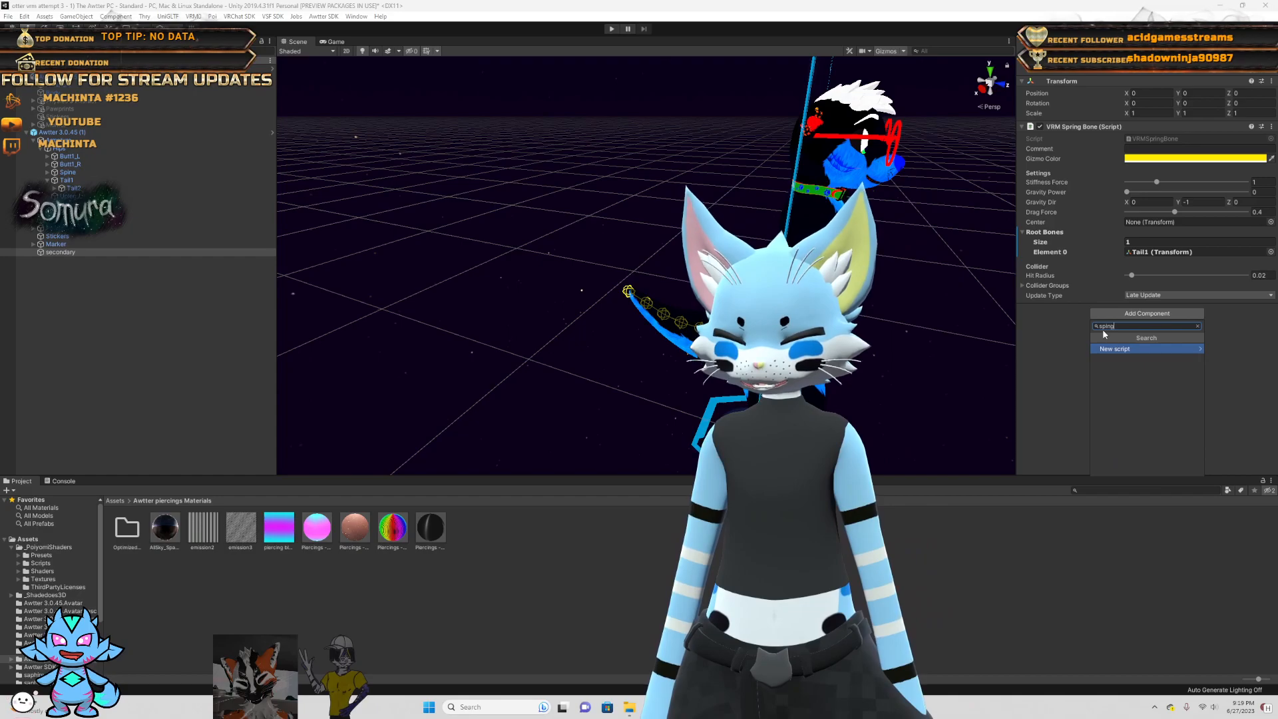
pyautogui.click(1141, 348)
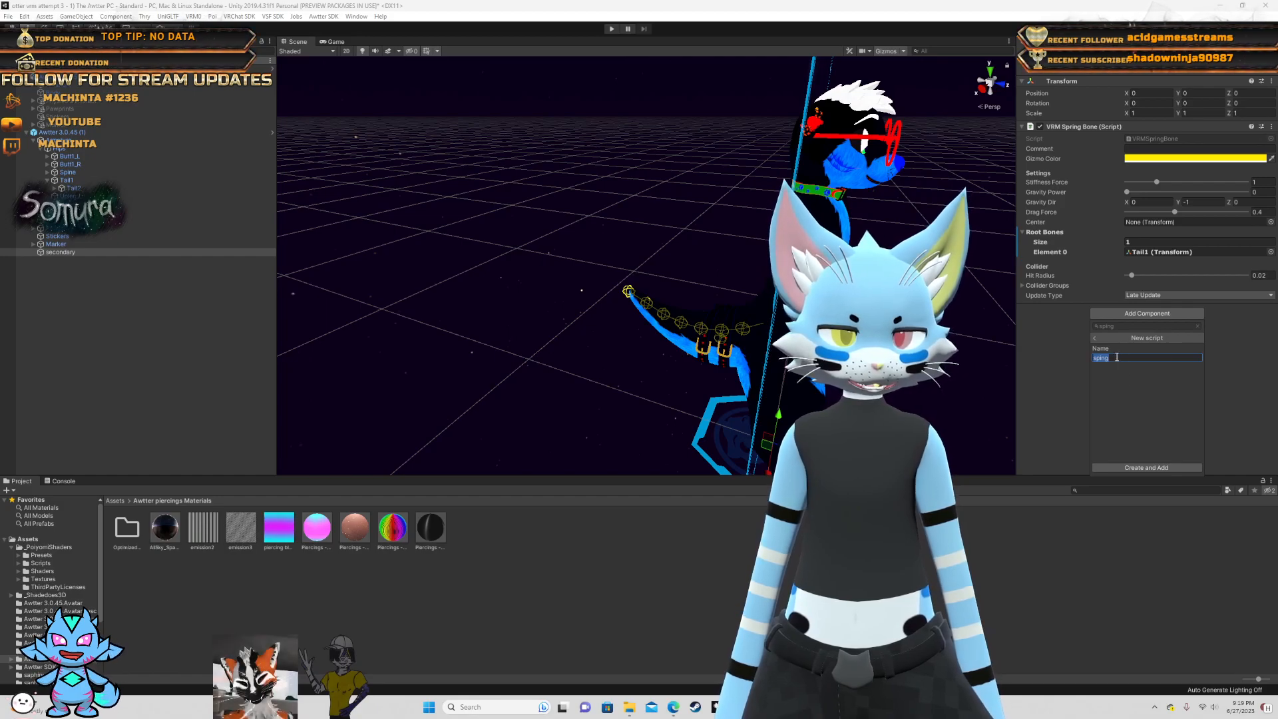
pyautogui.click(1117, 357)
pyautogui.click(1095, 337)
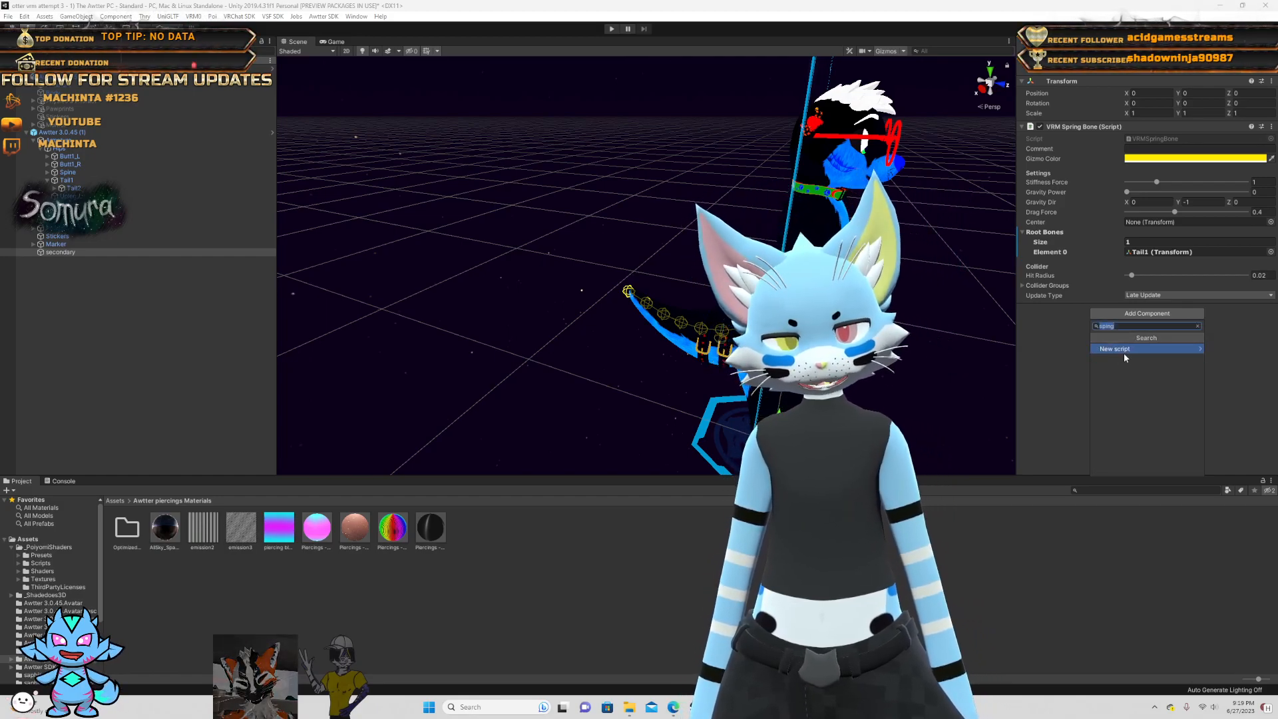
pyautogui.press('BackSpace')
pyautogui.press('BackSpace')
pyautogui.press('BackSpace')
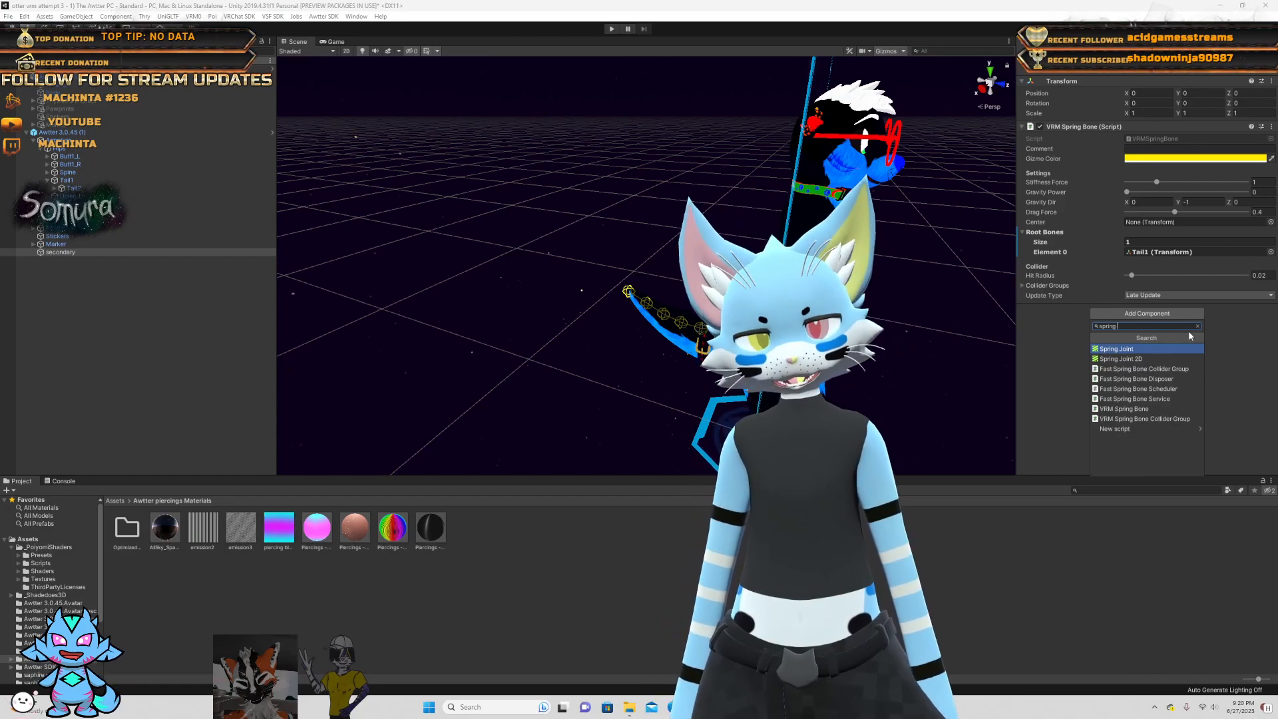
pyautogui.write('ring')
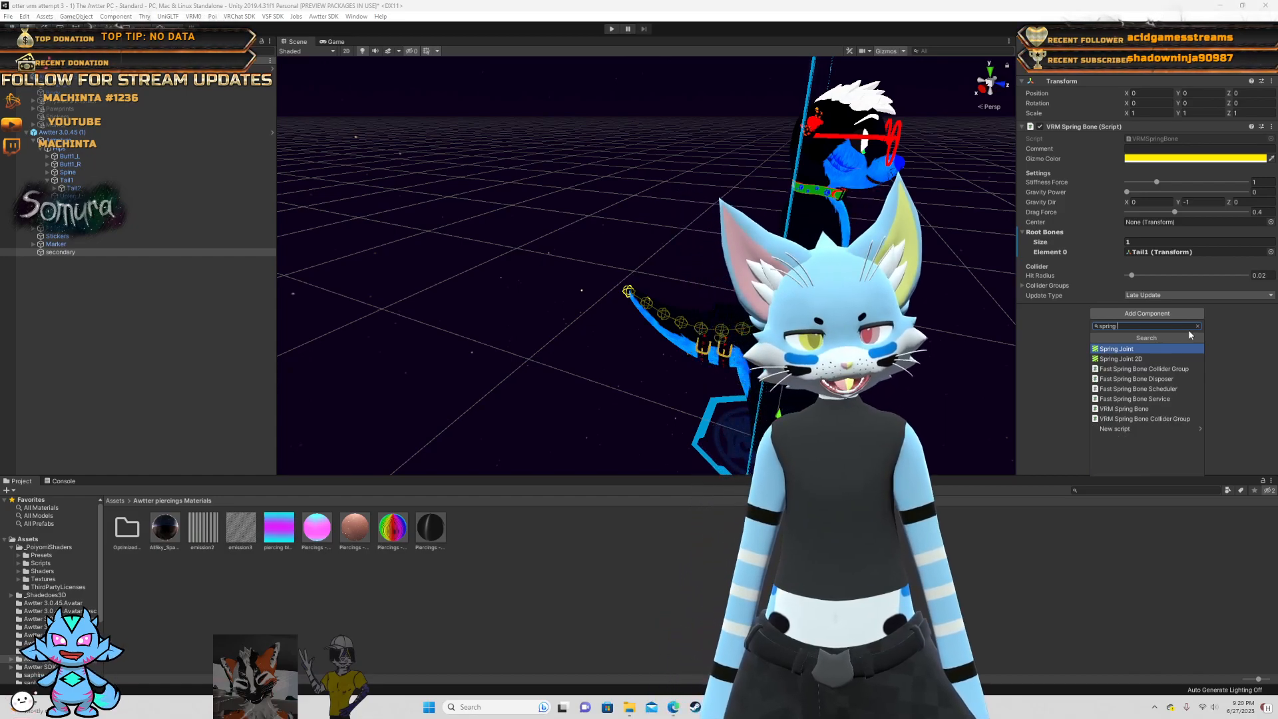
pyautogui.click(1125, 408)
# - Set the Root Bones size to 2 in the secondary object's second VRM Spring Bone
pyautogui.scroll(-2, 1122, 339)
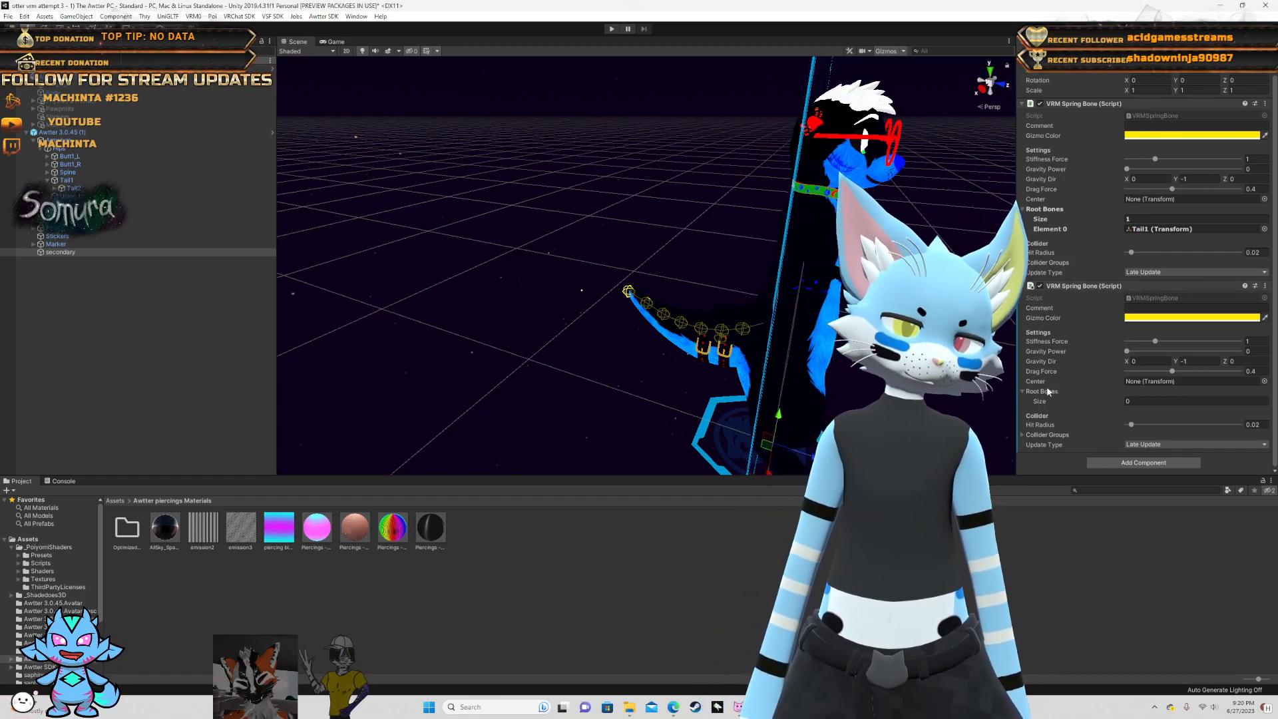
pyautogui.click(1155, 402)
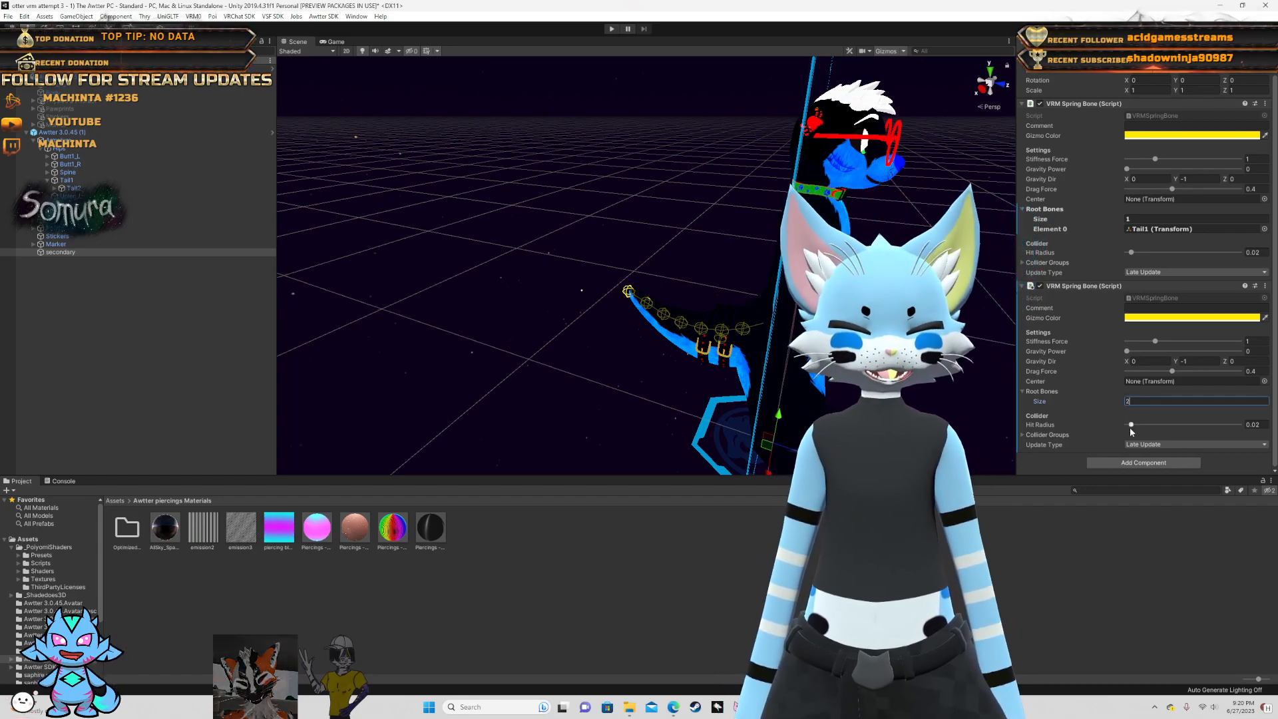
pyautogui.write('2')
pyautogui.press('Return')
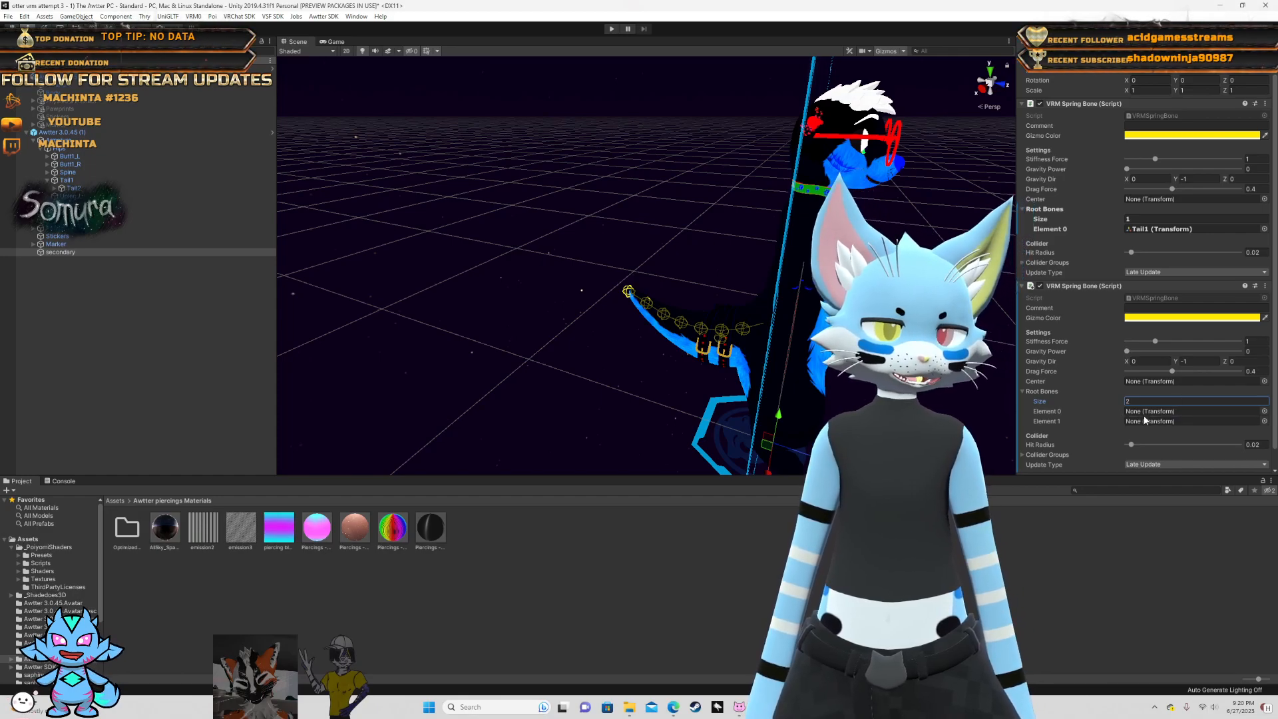
pyautogui.scroll(-1, 1144, 414)
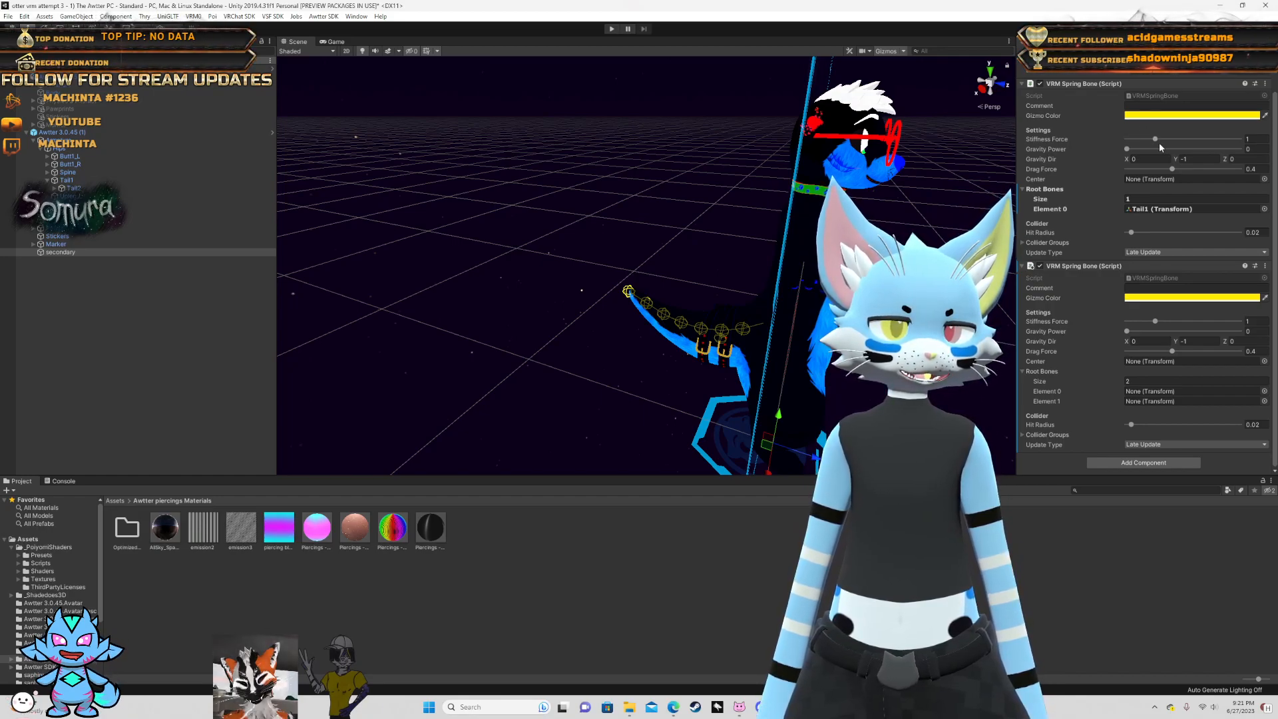
# - Find the ear bones in the VRM avatar's armature and assign Ear1_L and Ear1_R as root bone Elements 0 and 1 of the second VRM Spring Bone
pyautogui.click(48, 172)
pyautogui.click(54, 180)
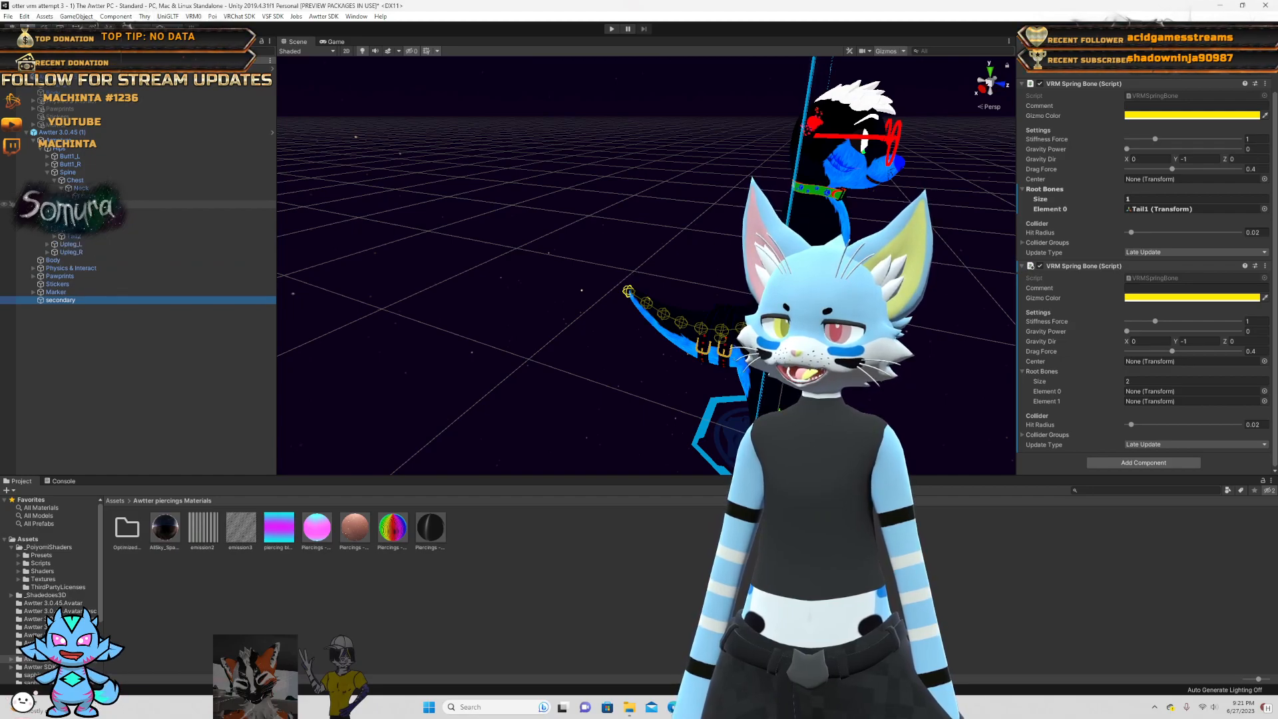
pyautogui.click(61, 188)
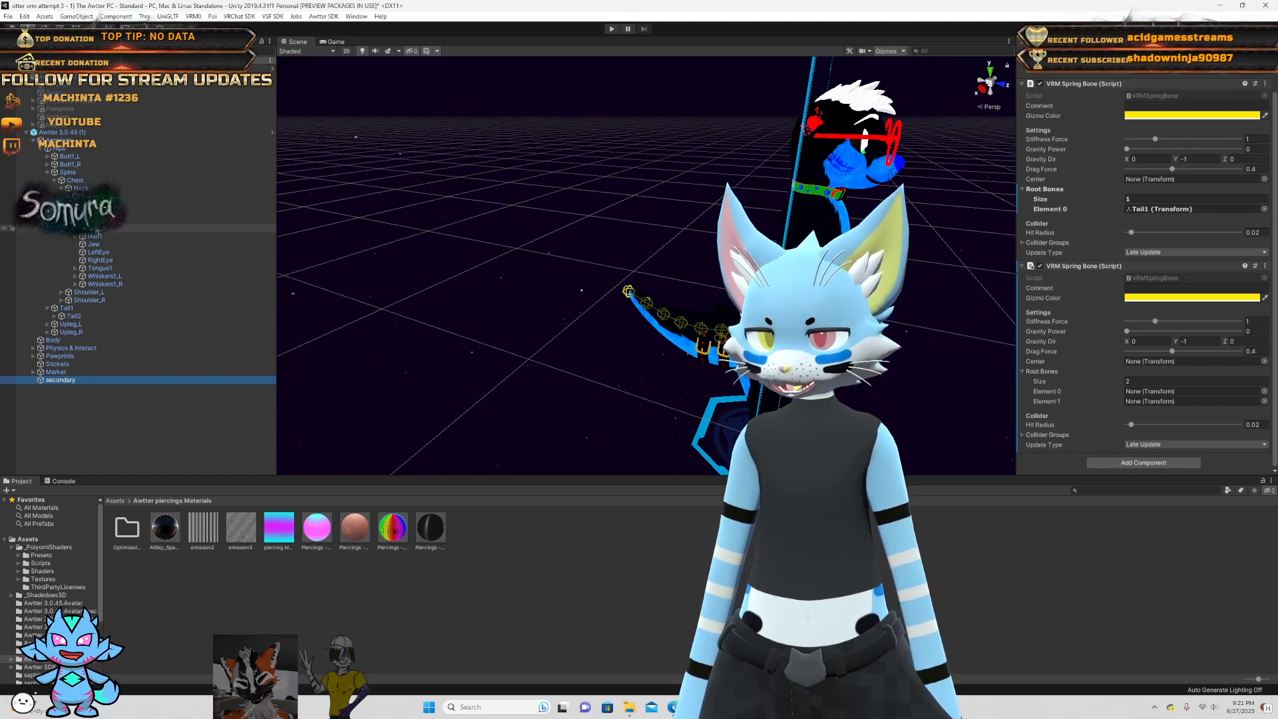
pyautogui.moveTo(104, 223); pyautogui.dragTo(1176, 412)
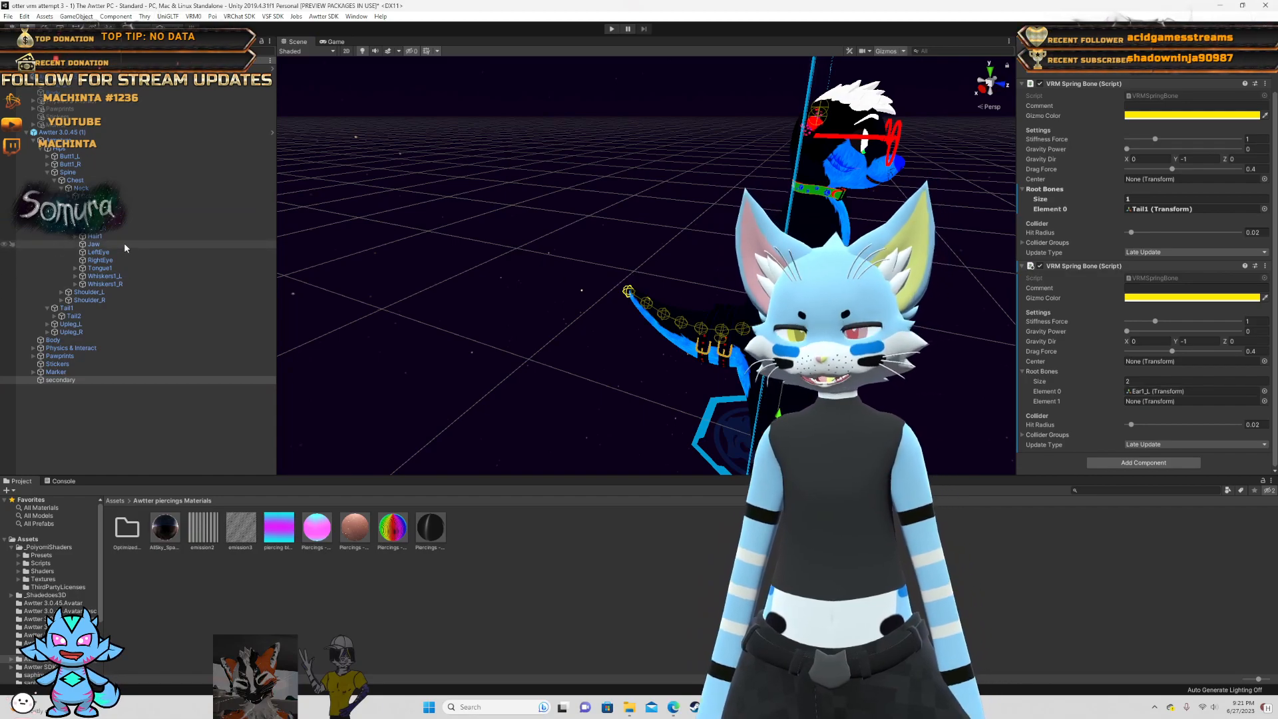
pyautogui.moveTo(121, 228); pyautogui.dragTo(1047, 329)
pyautogui.moveTo(1142, 384); pyautogui.dragTo(1142, 406)
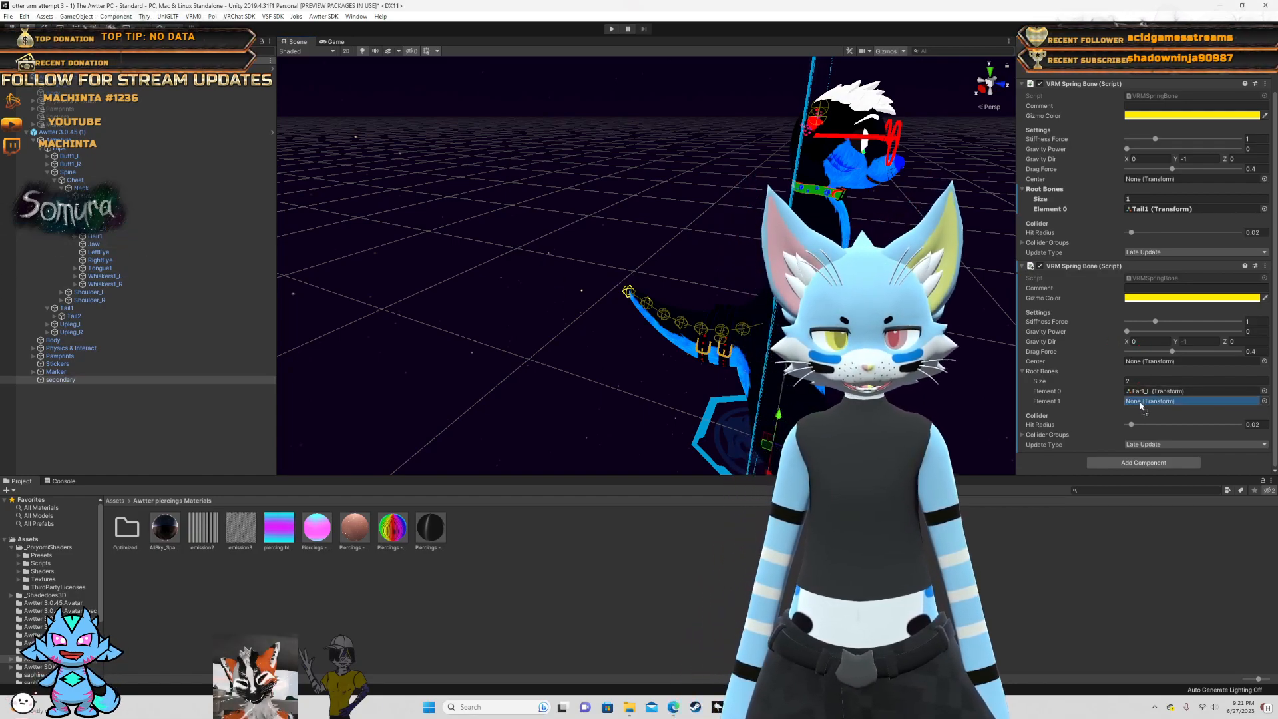
pyautogui.moveTo(882, 162); pyautogui.dragTo(654, 165, button='right')
pyautogui.press('d')
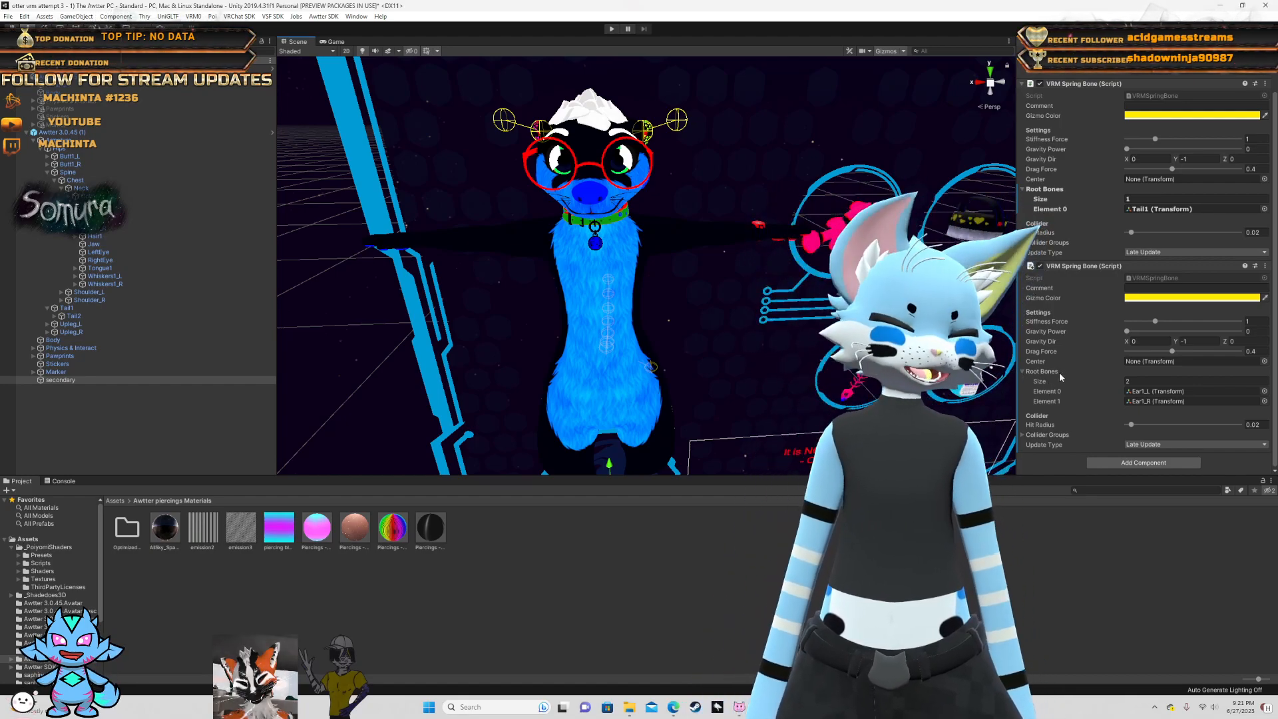
# - Add a third VRM Spring Bone component to the secondary object and set its Root Bones size to 1
pyautogui.click(1130, 464)
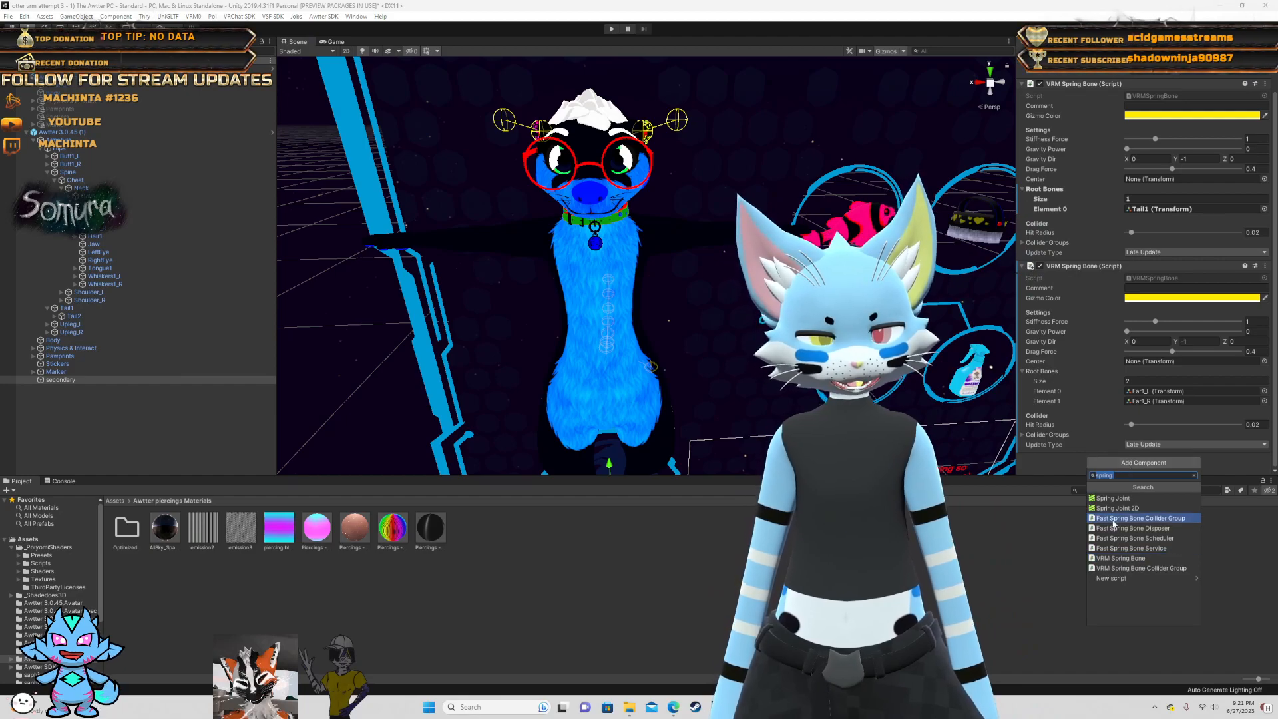
pyautogui.click(1097, 559)
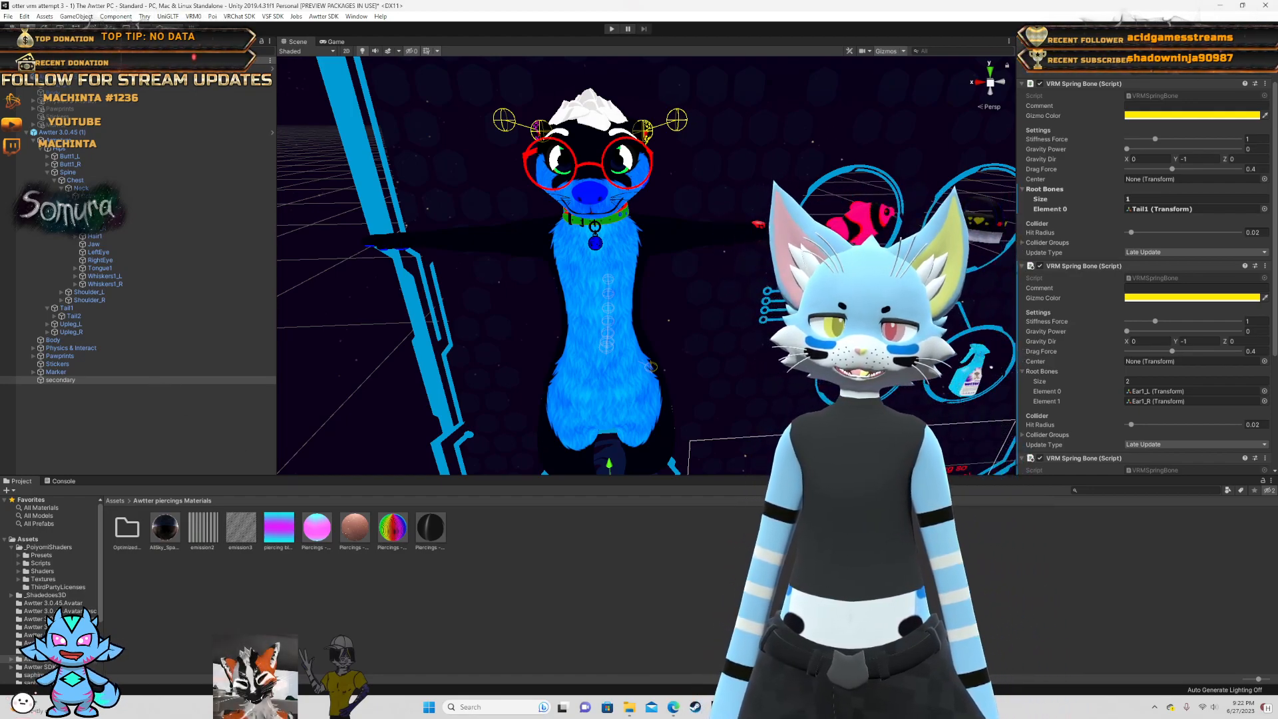
pyautogui.scroll(-5, 1107, 331)
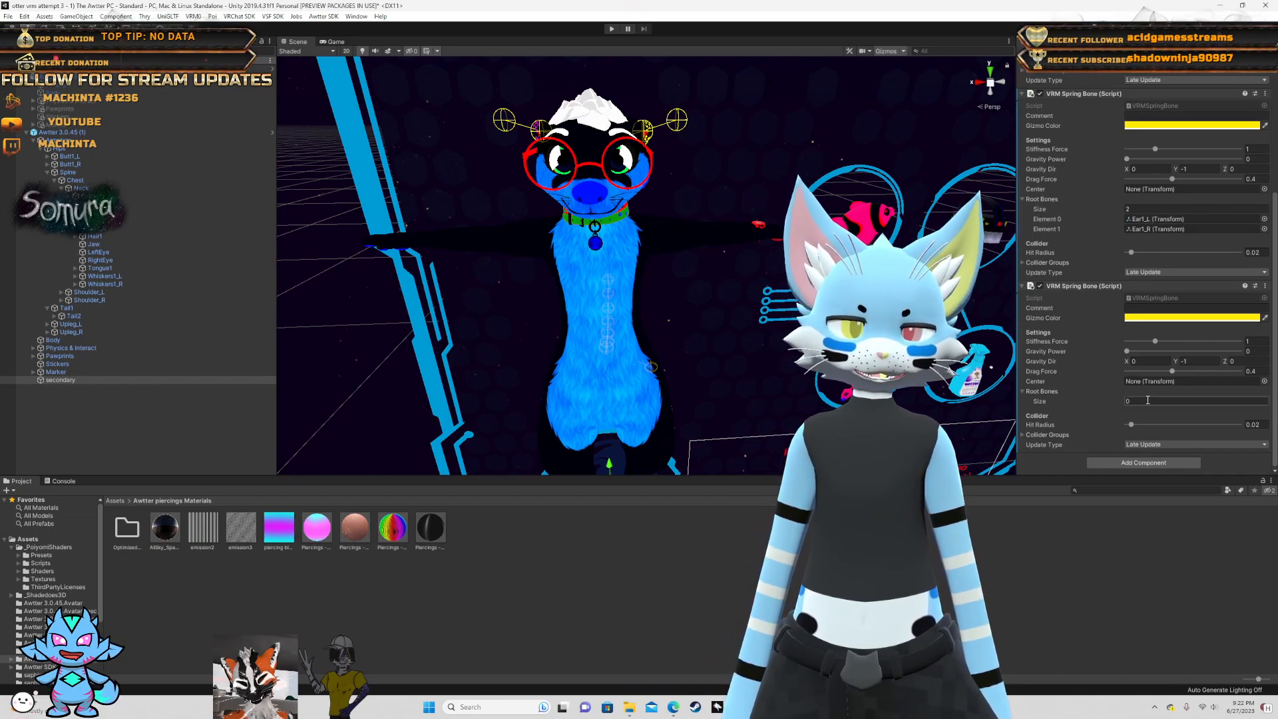
pyautogui.write('1')
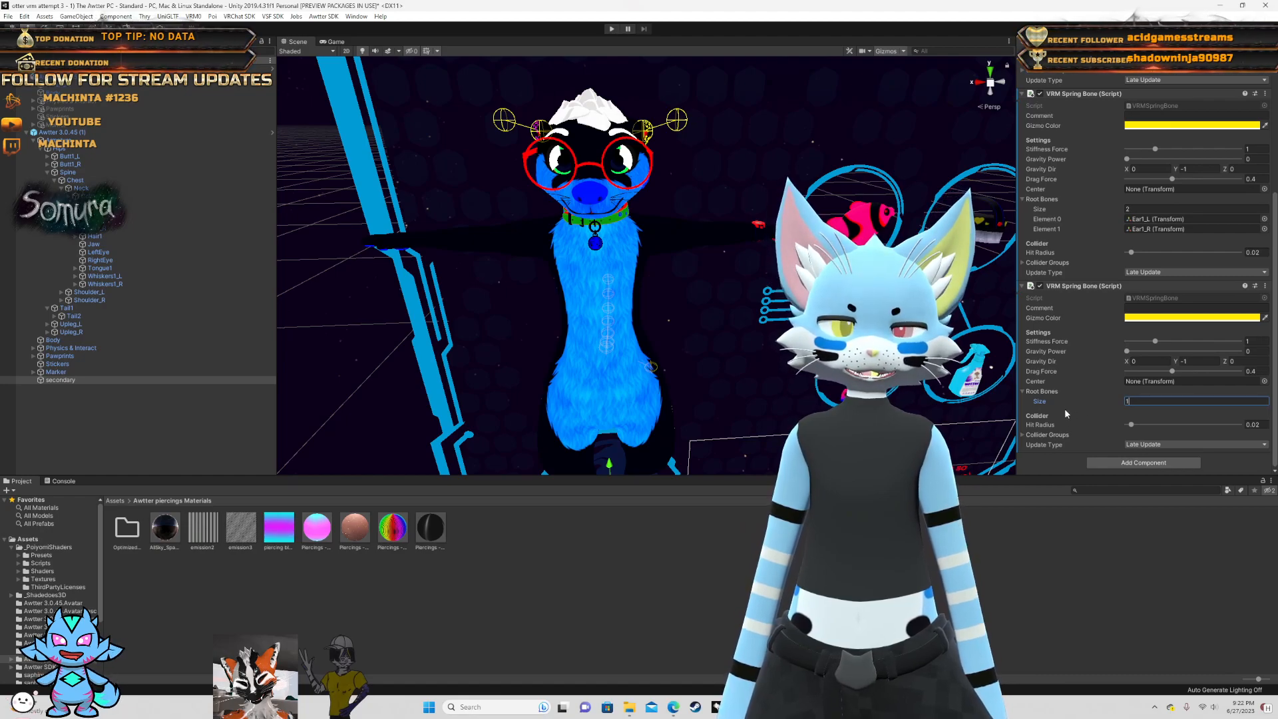
pyautogui.press('Return')
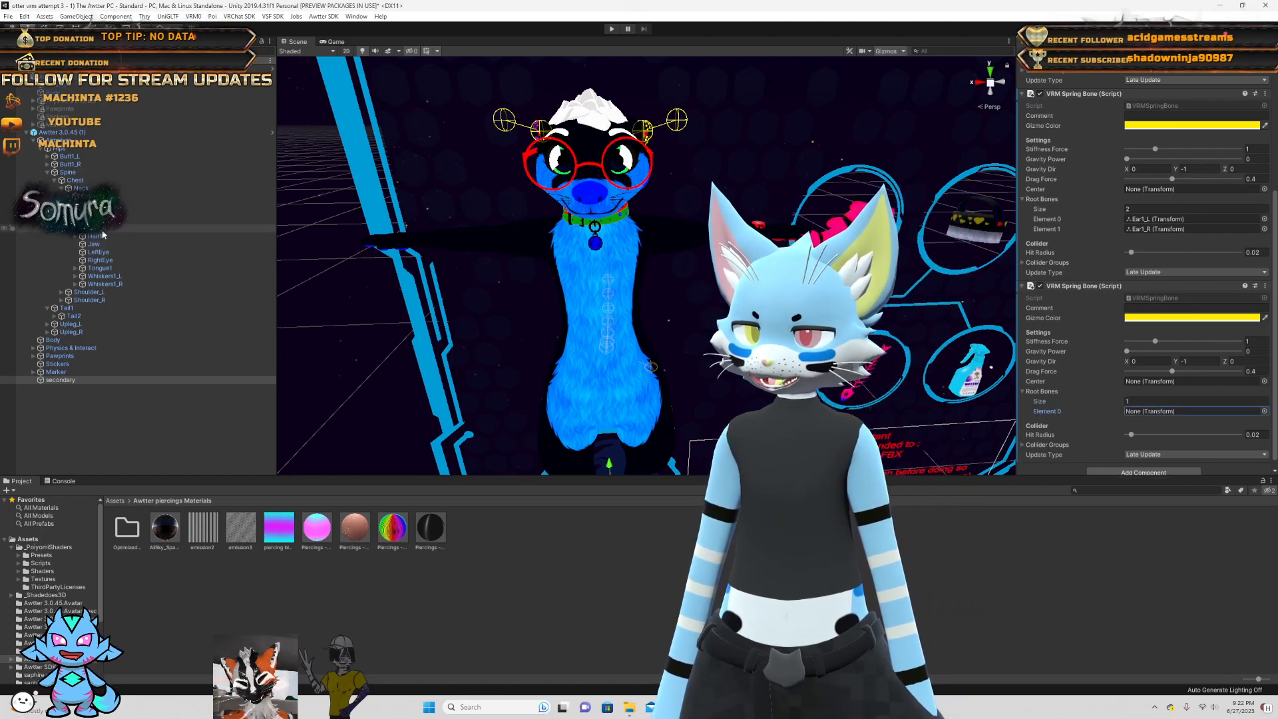
# - Assign the Hair1 bone as root bone Element 0 of the third VRM Spring Bone and expand its child bones
pyautogui.click(67, 204)
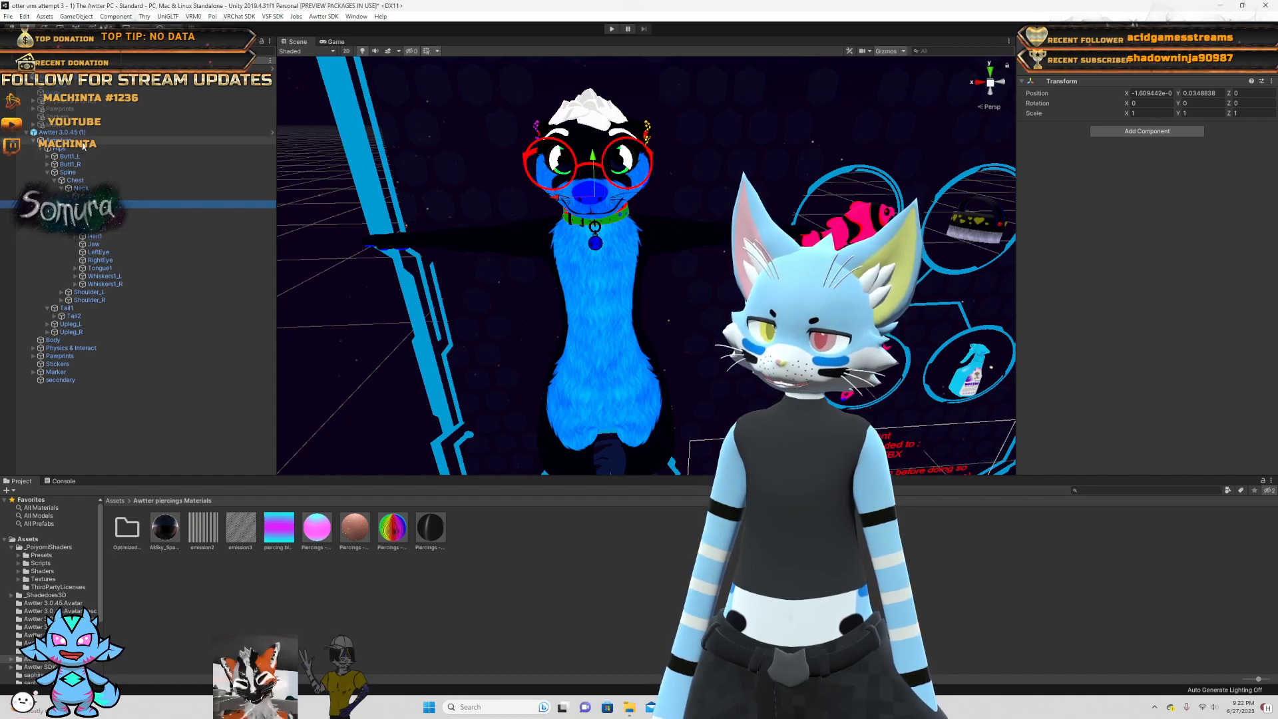
pyautogui.click(66, 379)
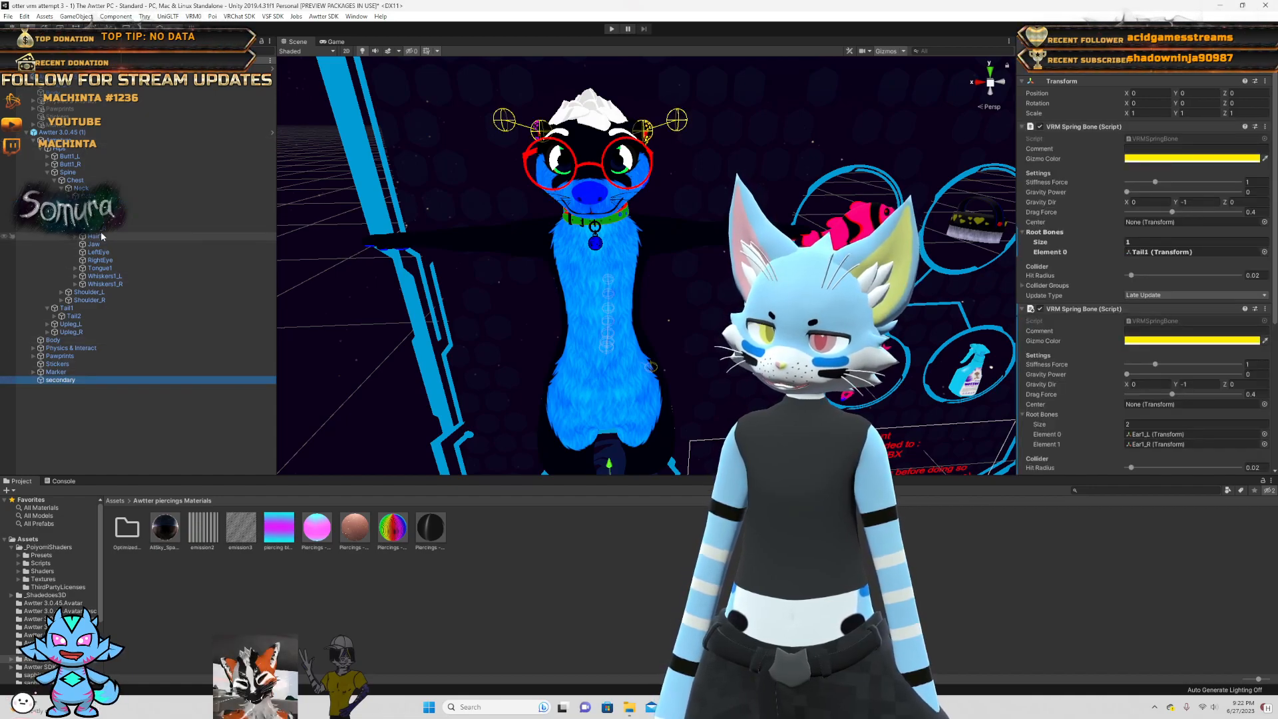
pyautogui.scroll(-5, 1092, 366)
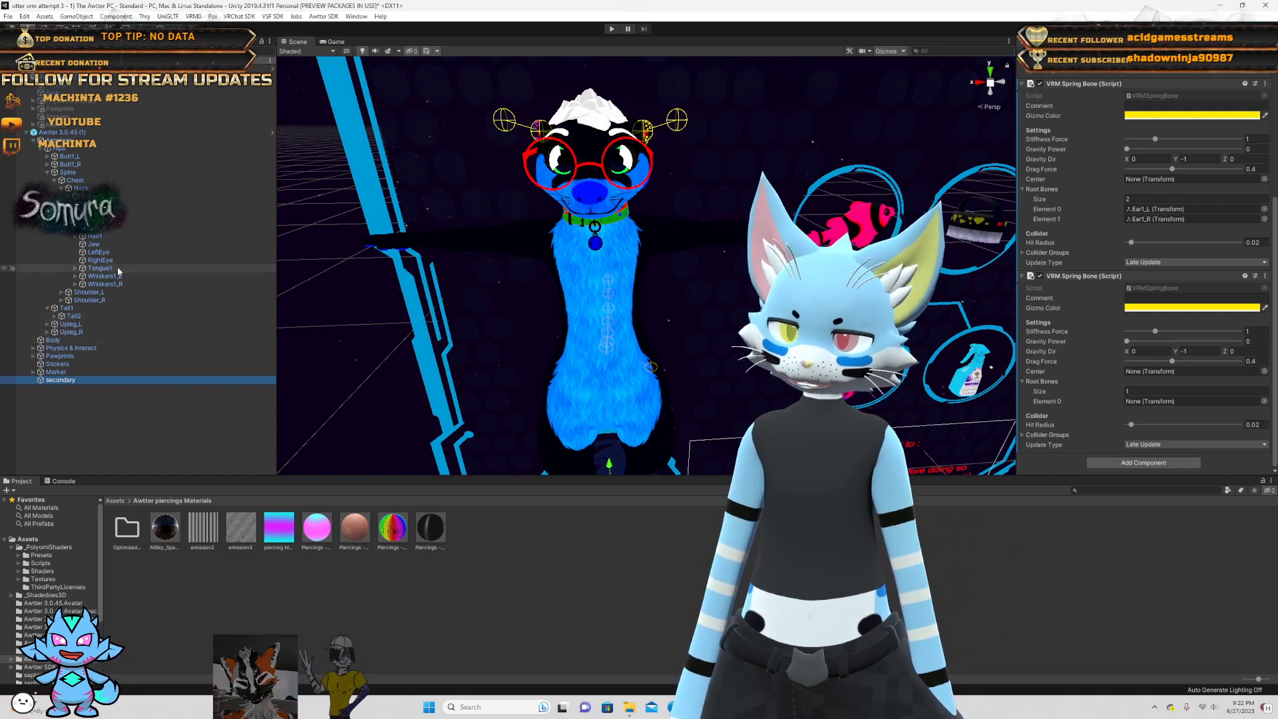
pyautogui.moveTo(105, 239); pyautogui.dragTo(866, 373)
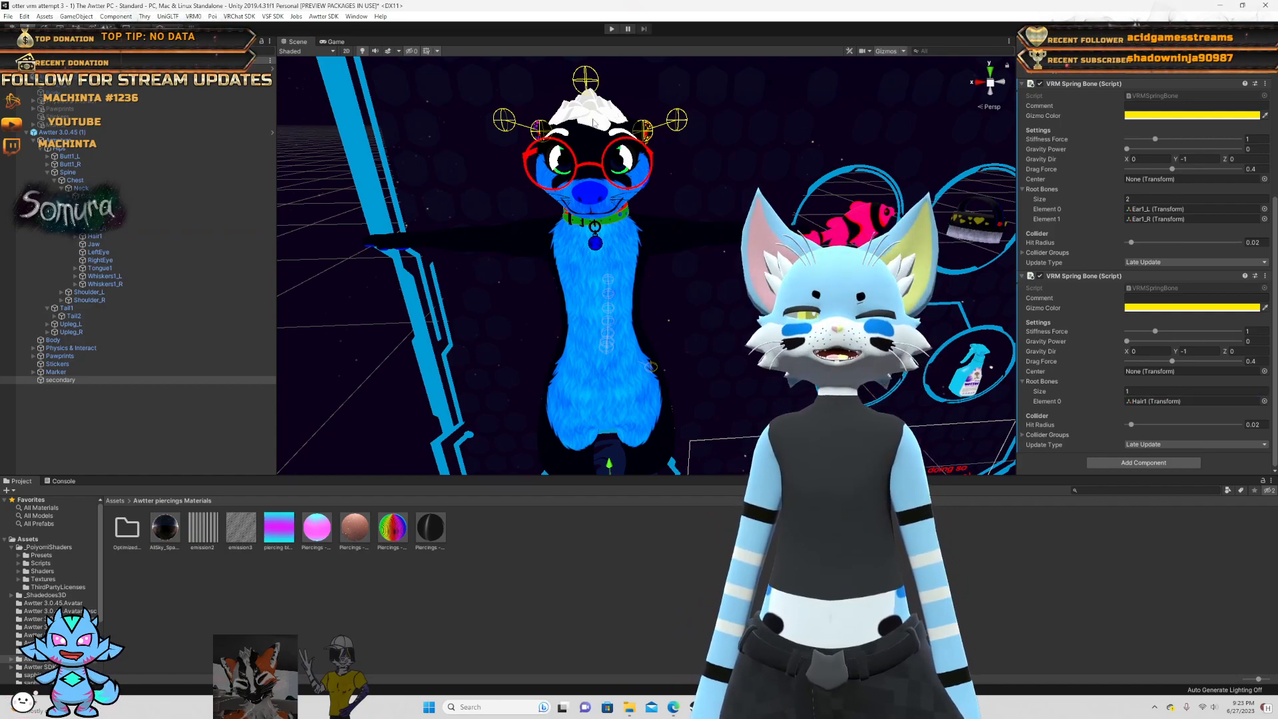
pyautogui.click(76, 237)
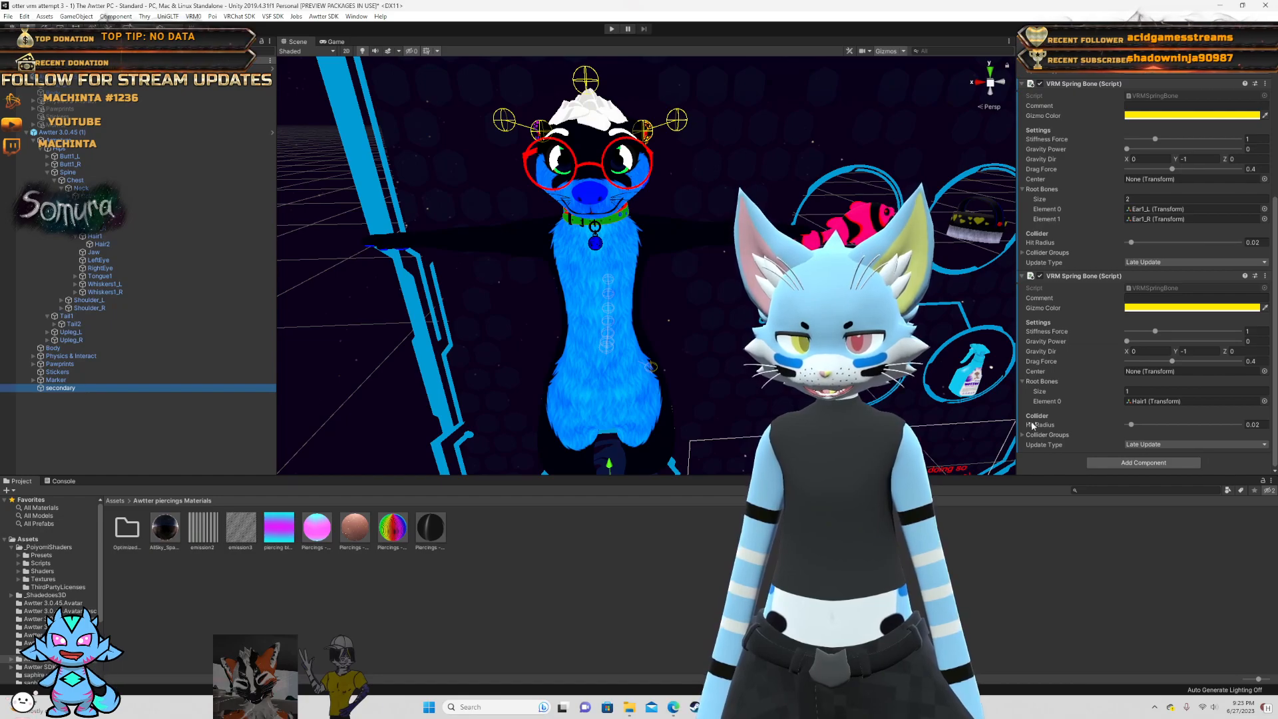
# - Add a fourth VRM Spring Bone component to the secondary object with a Root Bones size of 2
pyautogui.click(1120, 463)
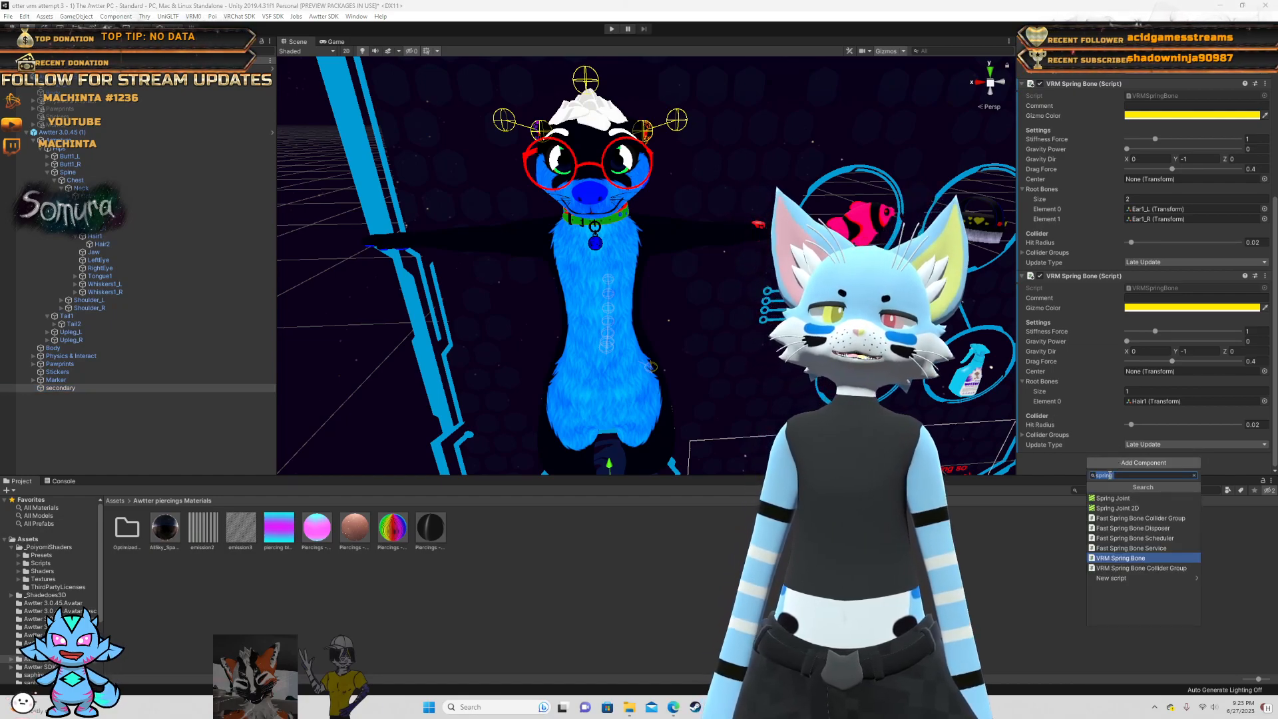
pyautogui.click(1110, 560)
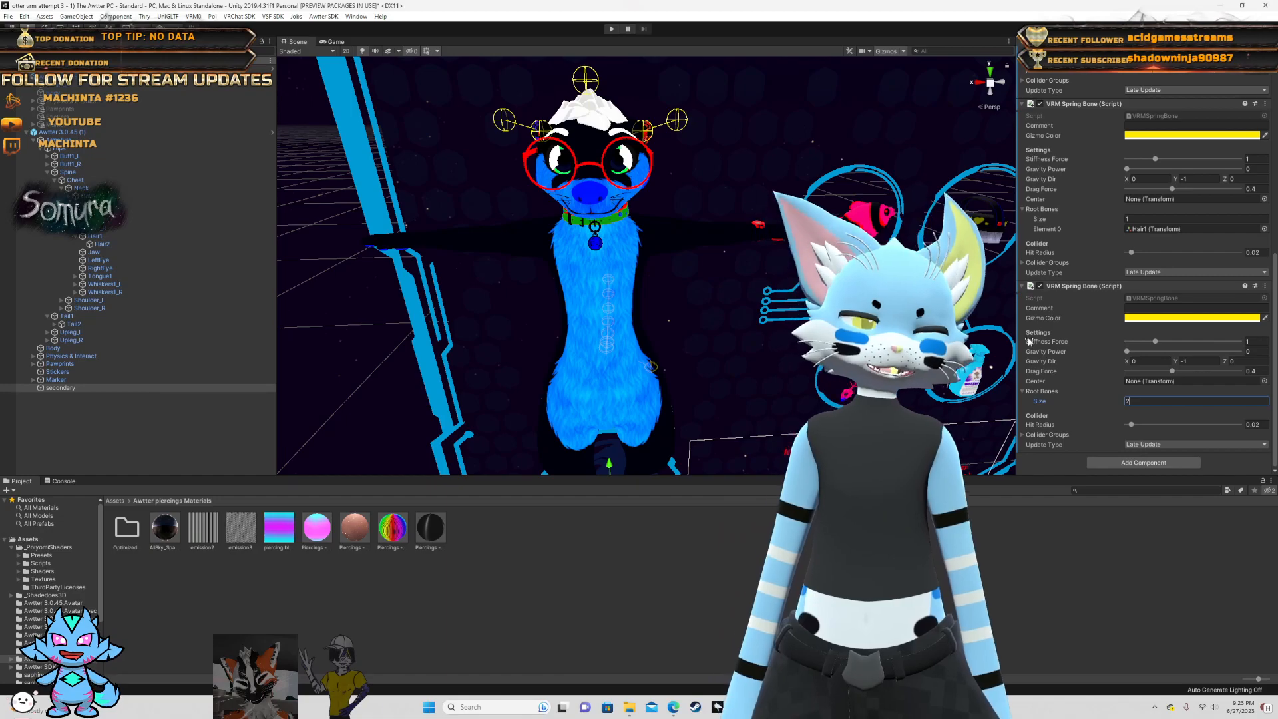
pyautogui.press('Return')
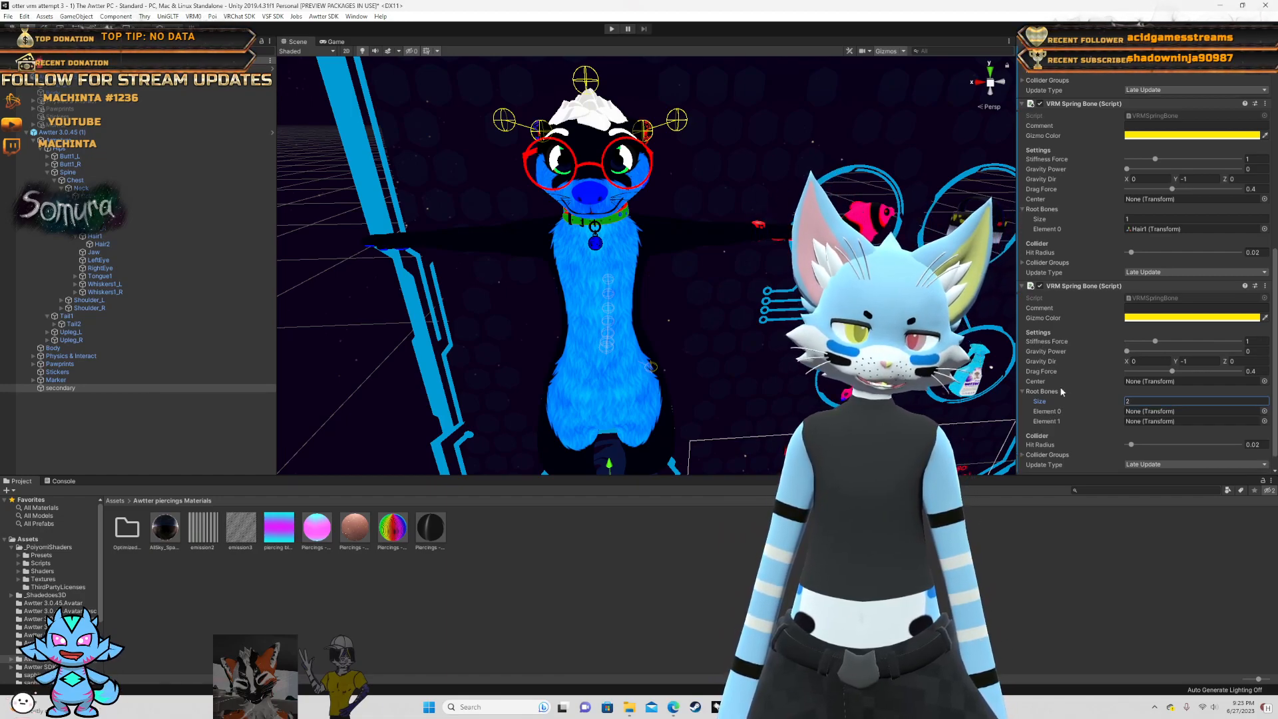
# - Assign Whiskers1_L and Whiskers1_R as root bone Elements 0 and 1 of the fourth VRM Spring Bone and inspect the left whisker chain
pyautogui.click(160, 285)
pyautogui.moveTo(160, 285); pyautogui.dragTo(1157, 368)
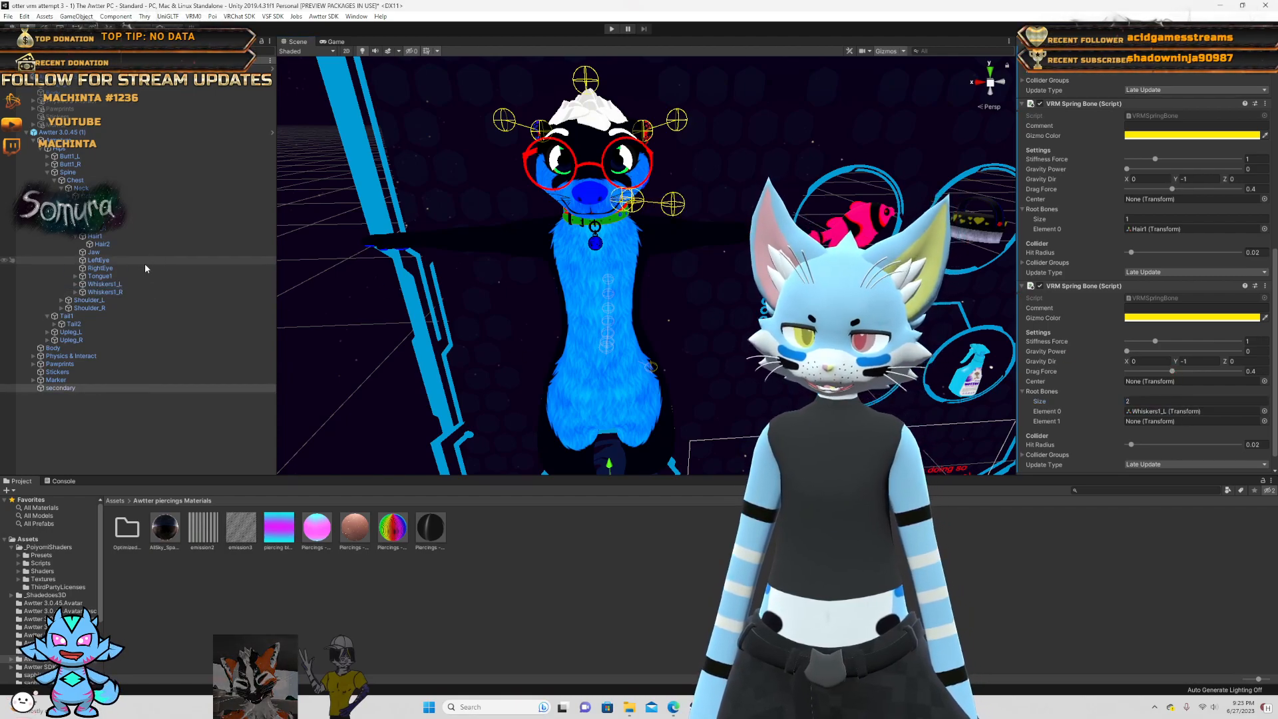
pyautogui.moveTo(133, 293); pyautogui.dragTo(910, 382)
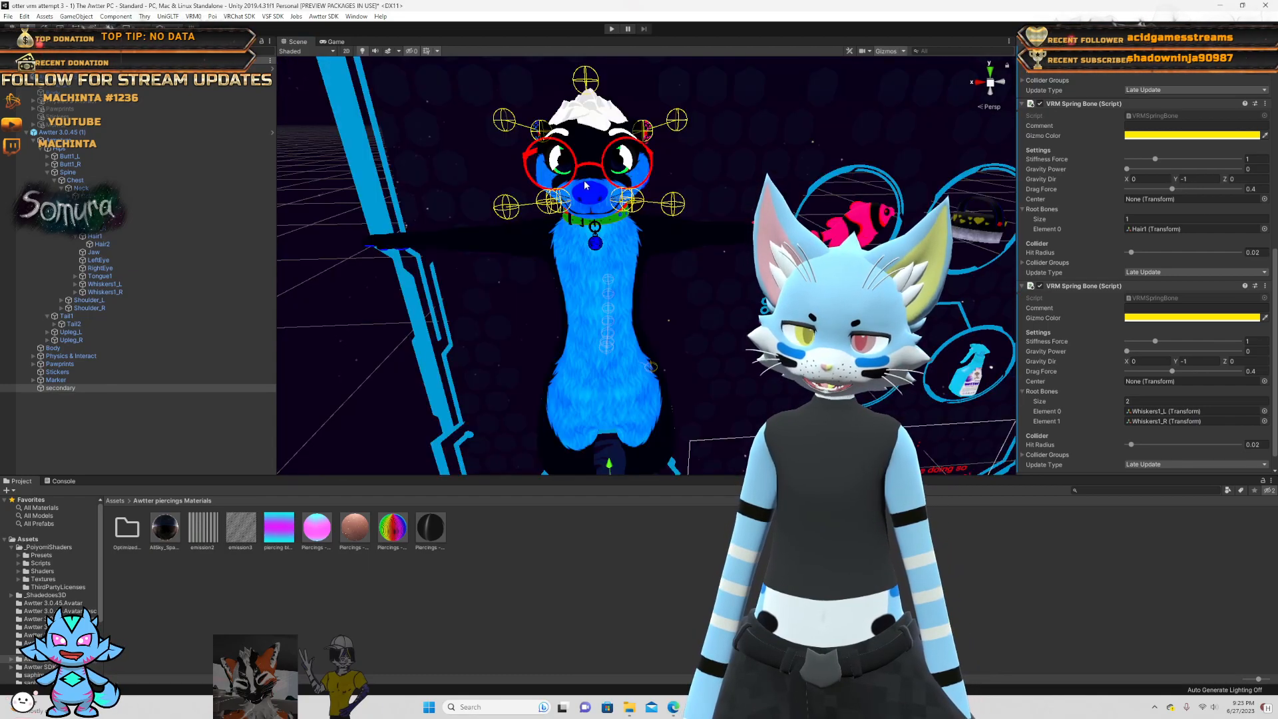
pyautogui.click(78, 284)
pyautogui.click(82, 292)
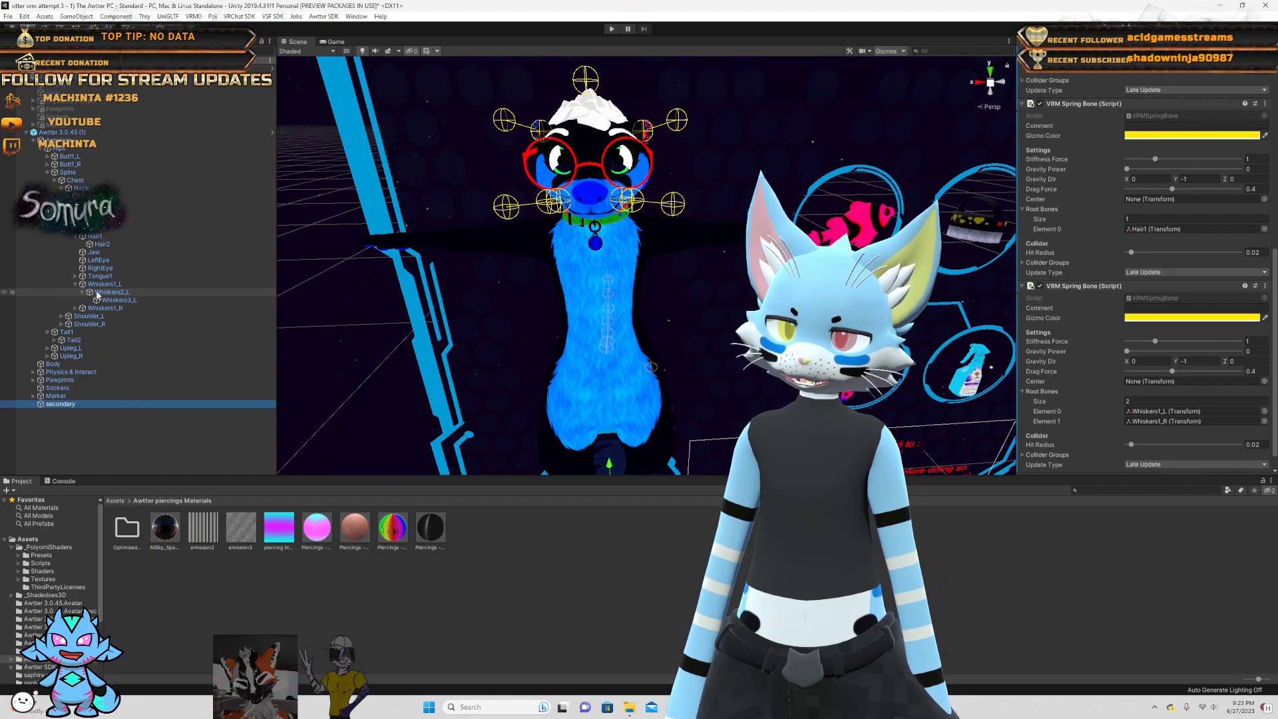
pyautogui.click(99, 293)
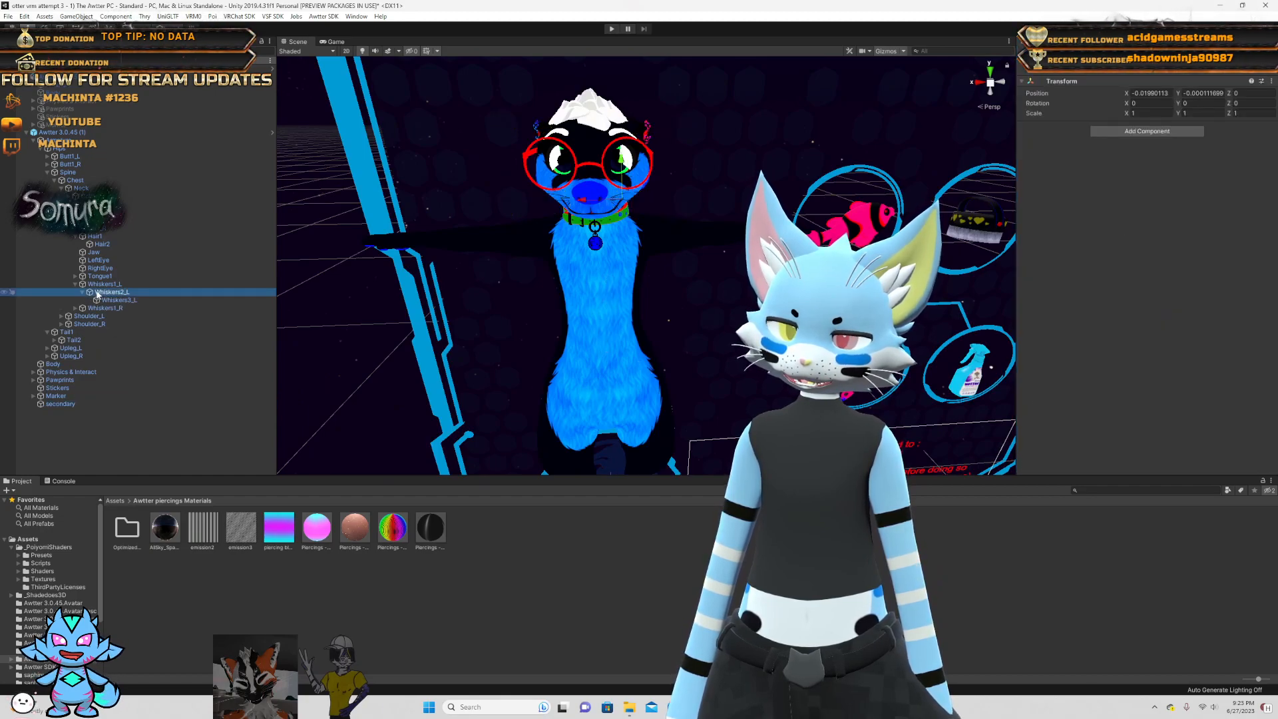
# - Set the Root Bones size of the secondary object's ear spring bone to 4
pyautogui.click(60, 403)
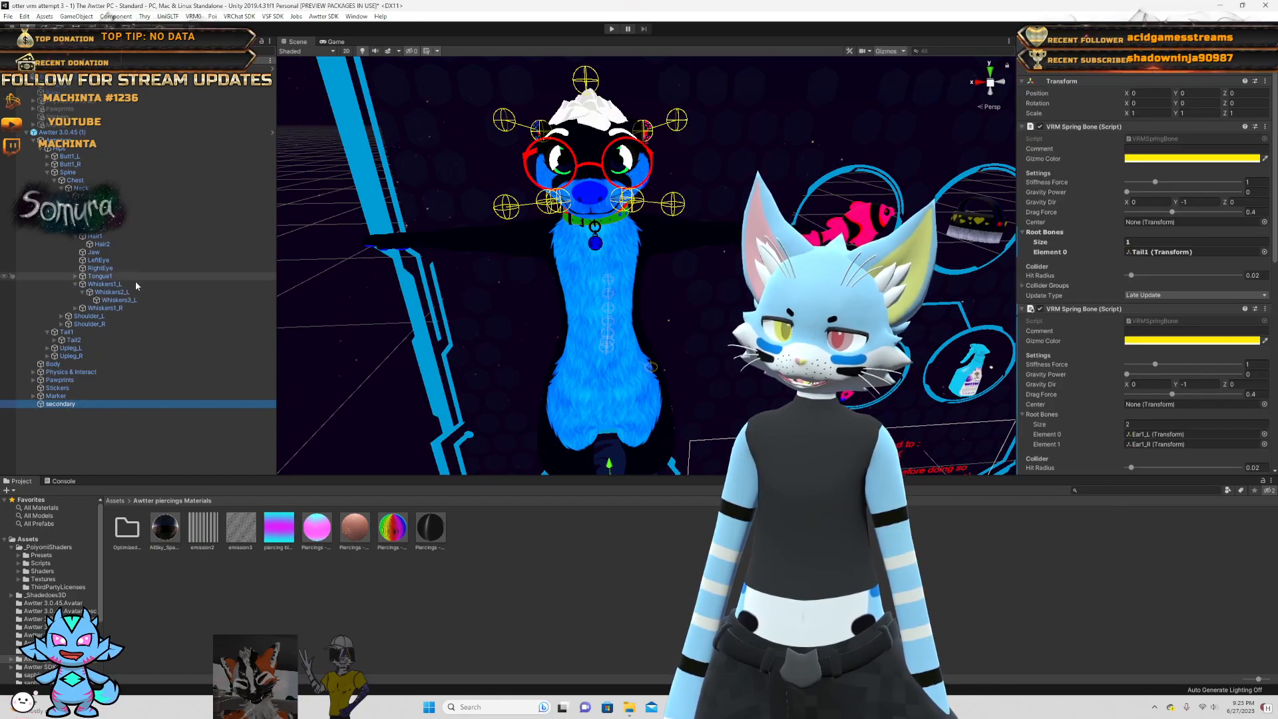
pyautogui.click(1138, 424)
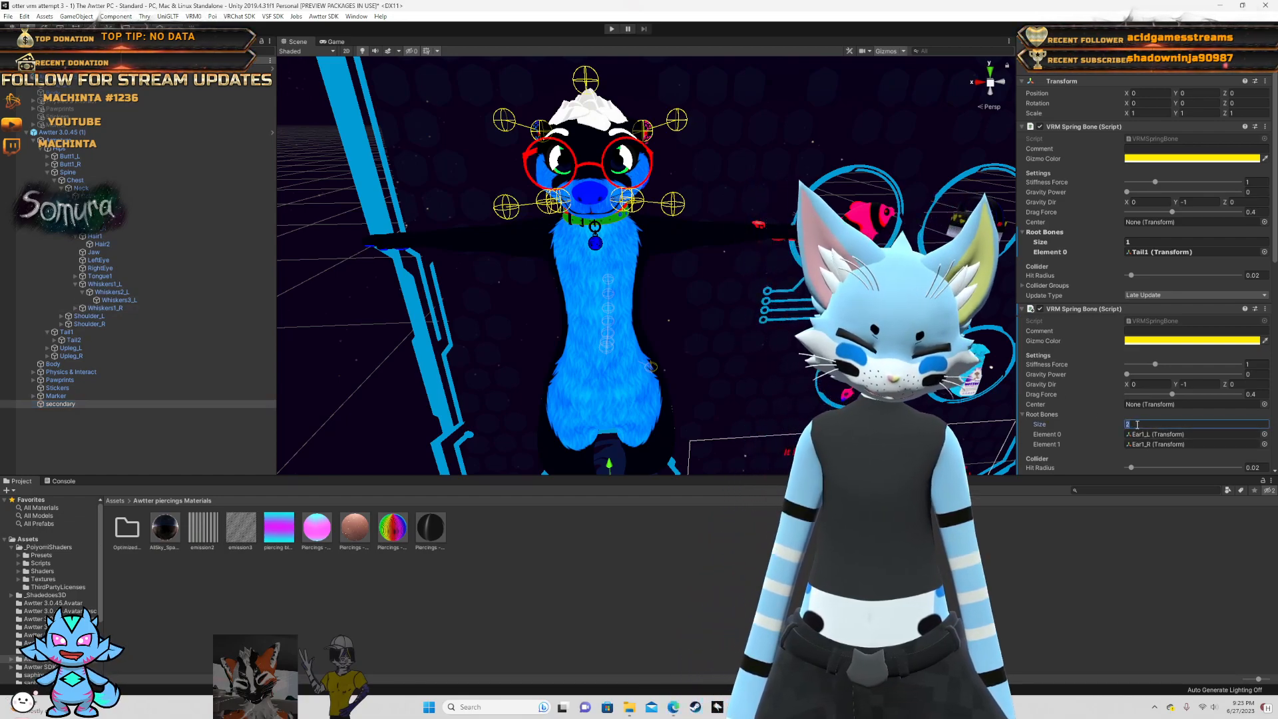
pyautogui.write('4')
pyautogui.press('Return')
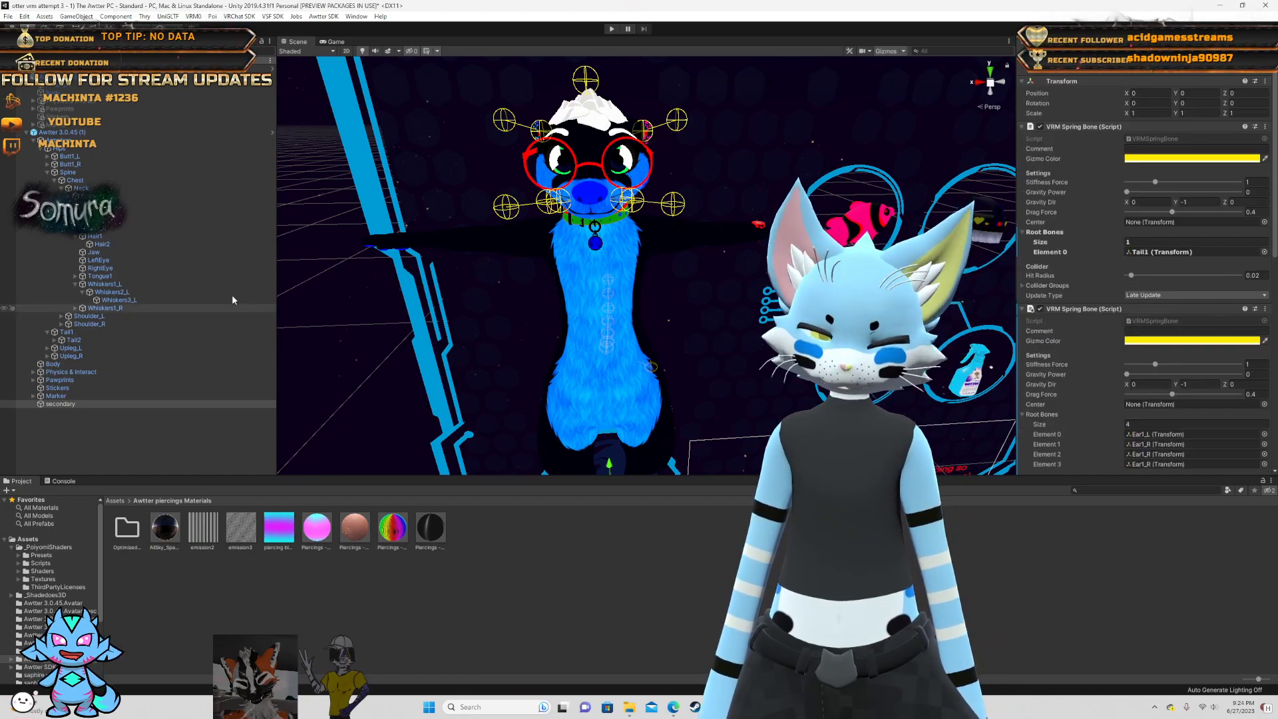
# - Set the ear spring bone's Root Bones size to 2 and reassign Ear1_R as its Element 1
pyautogui.click(108, 293)
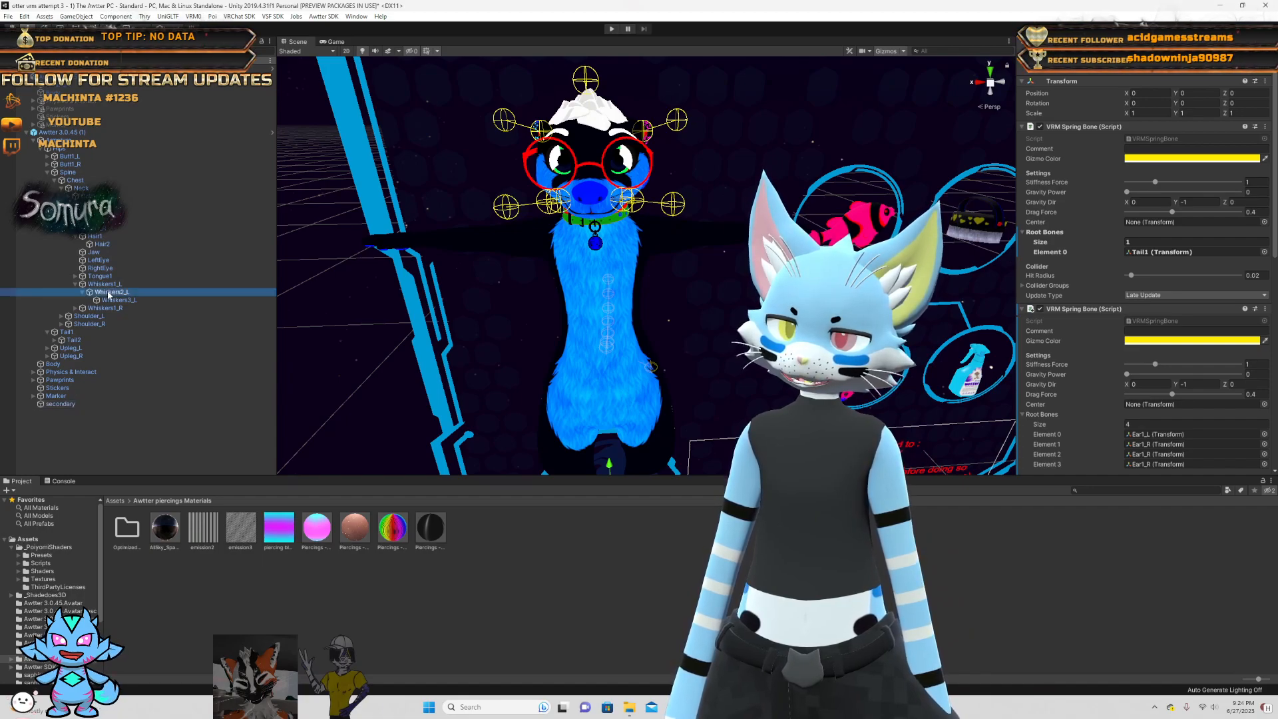
pyautogui.moveTo(109, 295); pyautogui.dragTo(1146, 445)
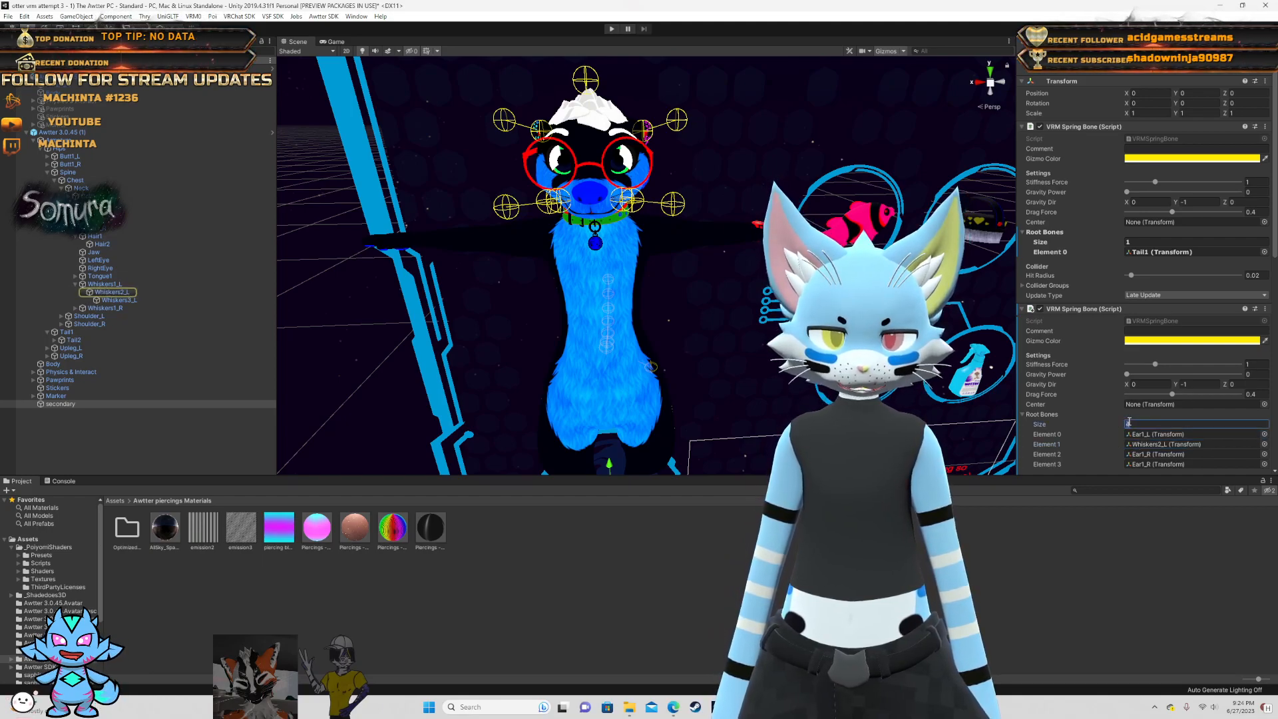
pyautogui.write('2')
pyautogui.click(1083, 442)
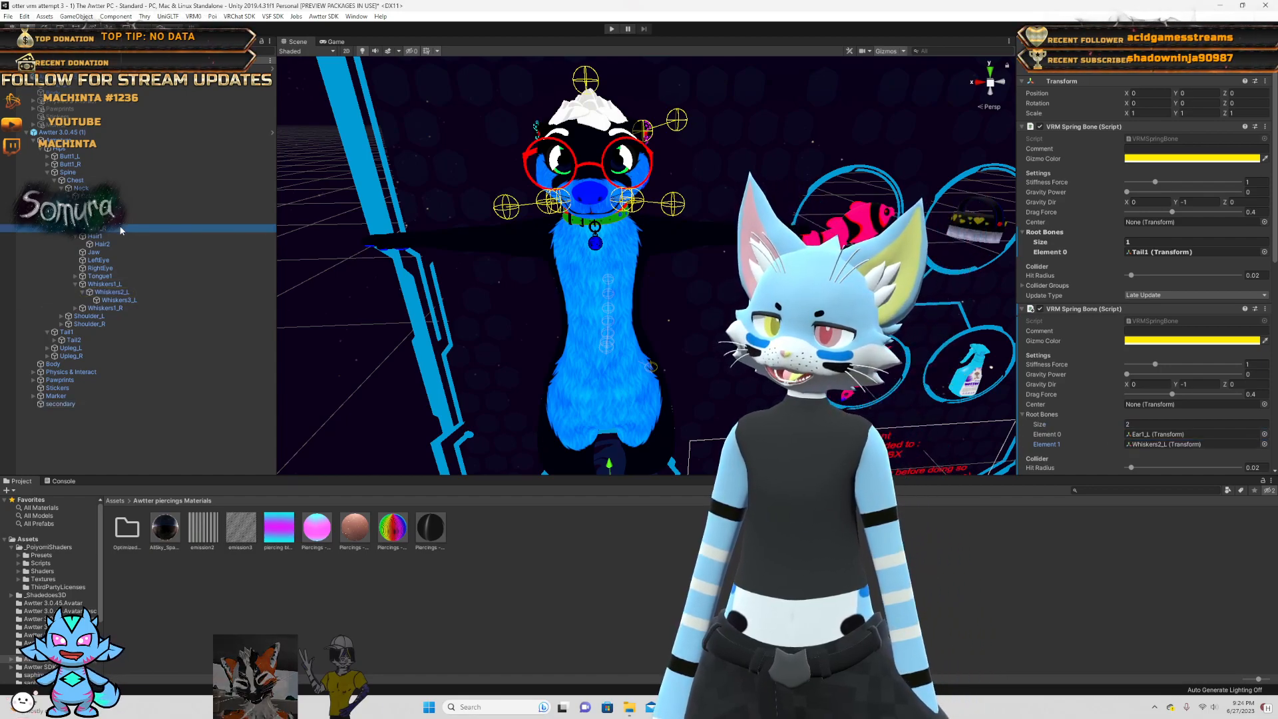
# - Try four root bones on the whisker spring bone, assigning Whiskers2_L and Whiskers3_L as Elements 1 and 2
pyautogui.scroll(-10, 1148, 446)
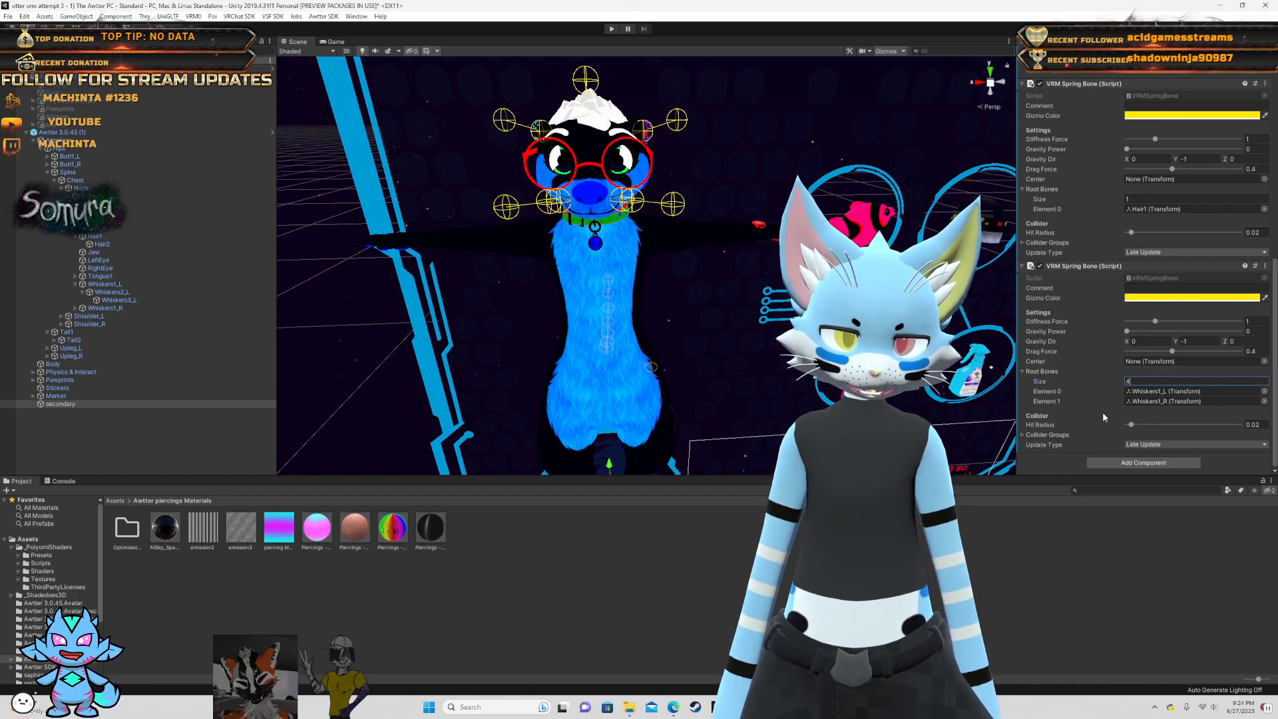
pyautogui.press('Return')
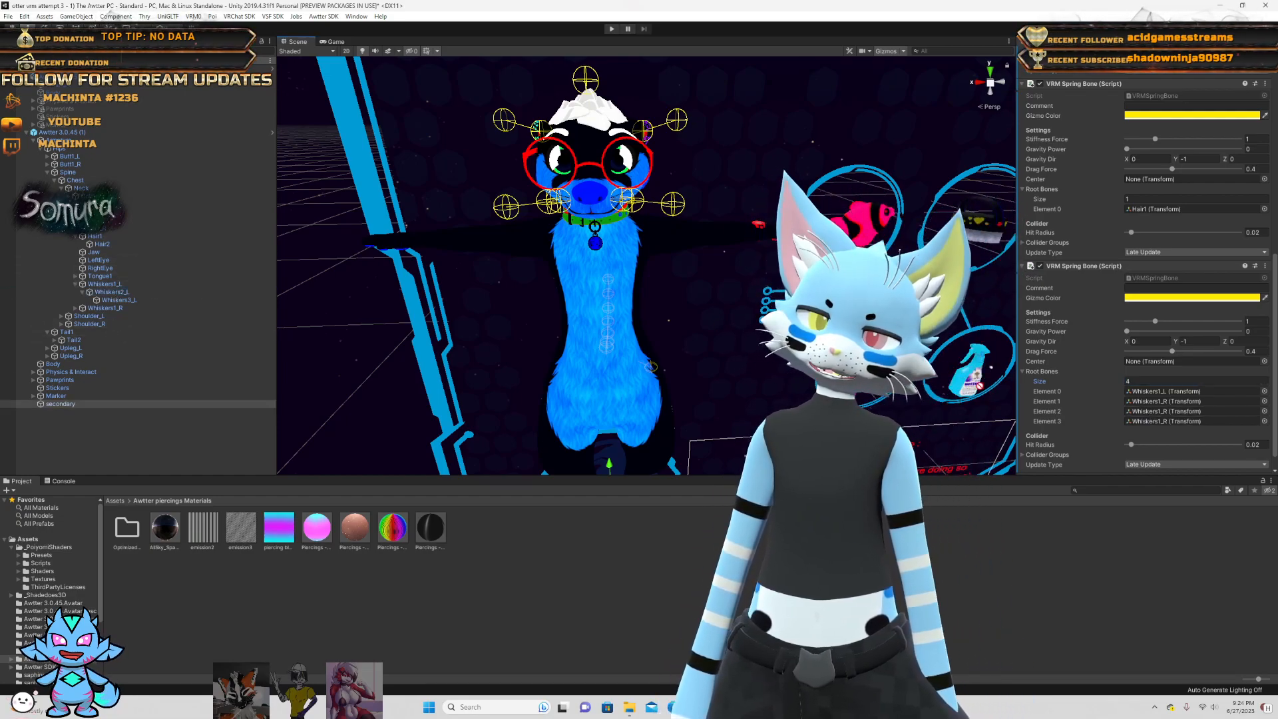
pyautogui.moveTo(1102, 398); pyautogui.dragTo(1148, 403)
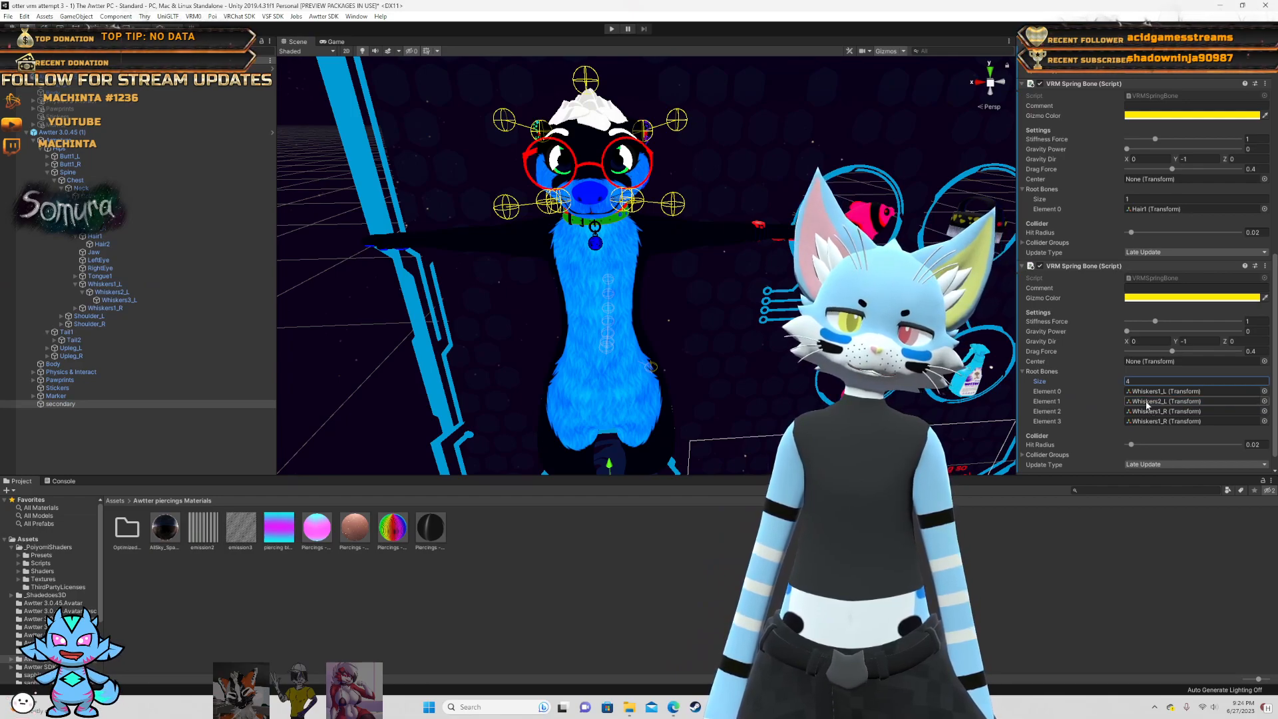
pyautogui.moveTo(131, 304); pyautogui.dragTo(1144, 417)
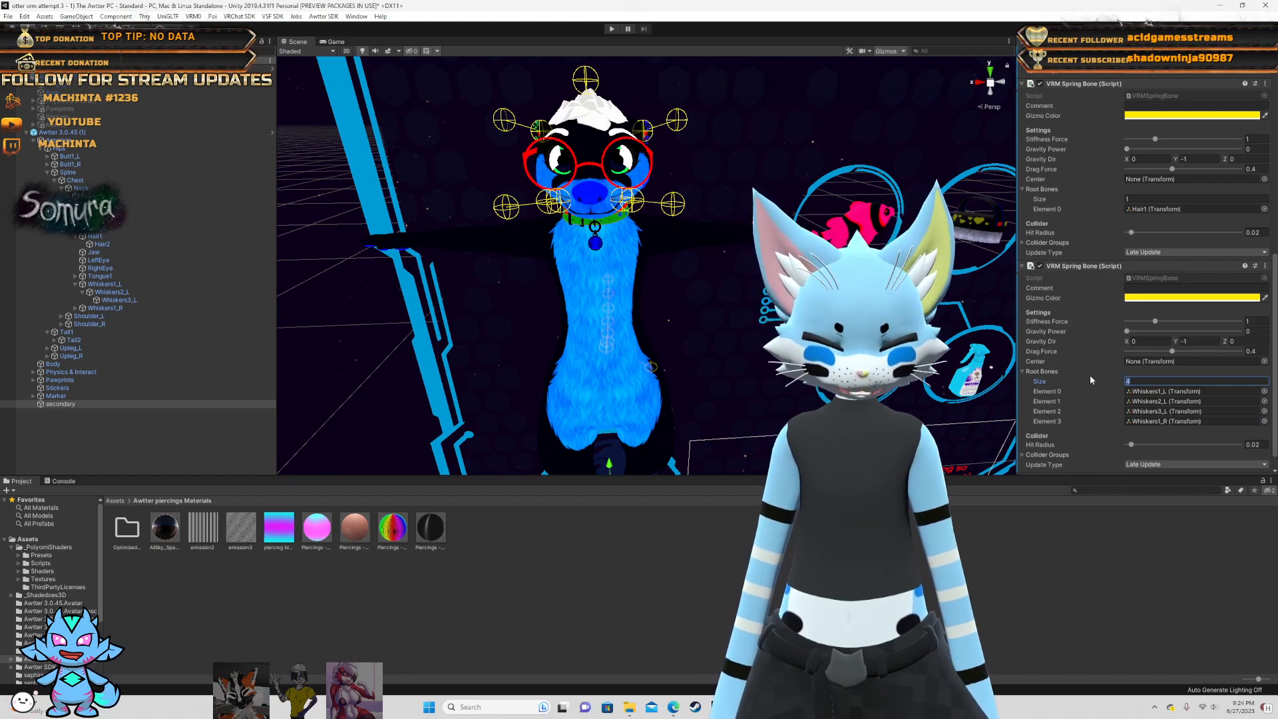
# - Set the whisker spring bone's Root Bones size to 2 and place Whiskers1_R in Element 1 of the ear spring bone
pyautogui.click(1053, 394)
pyautogui.click(189, 302)
pyautogui.click(89, 404)
pyautogui.moveTo(142, 307); pyautogui.dragTo(1079, 390)
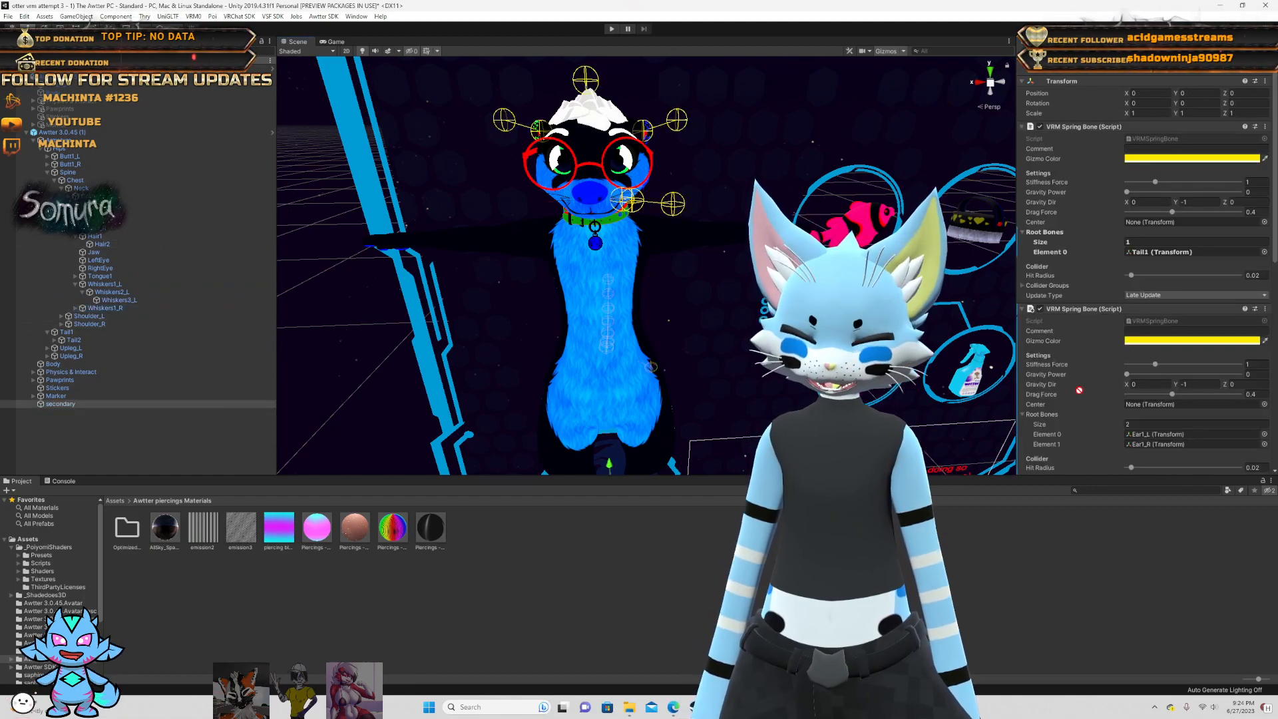
pyautogui.moveTo(1169, 419); pyautogui.dragTo(1127, 442)
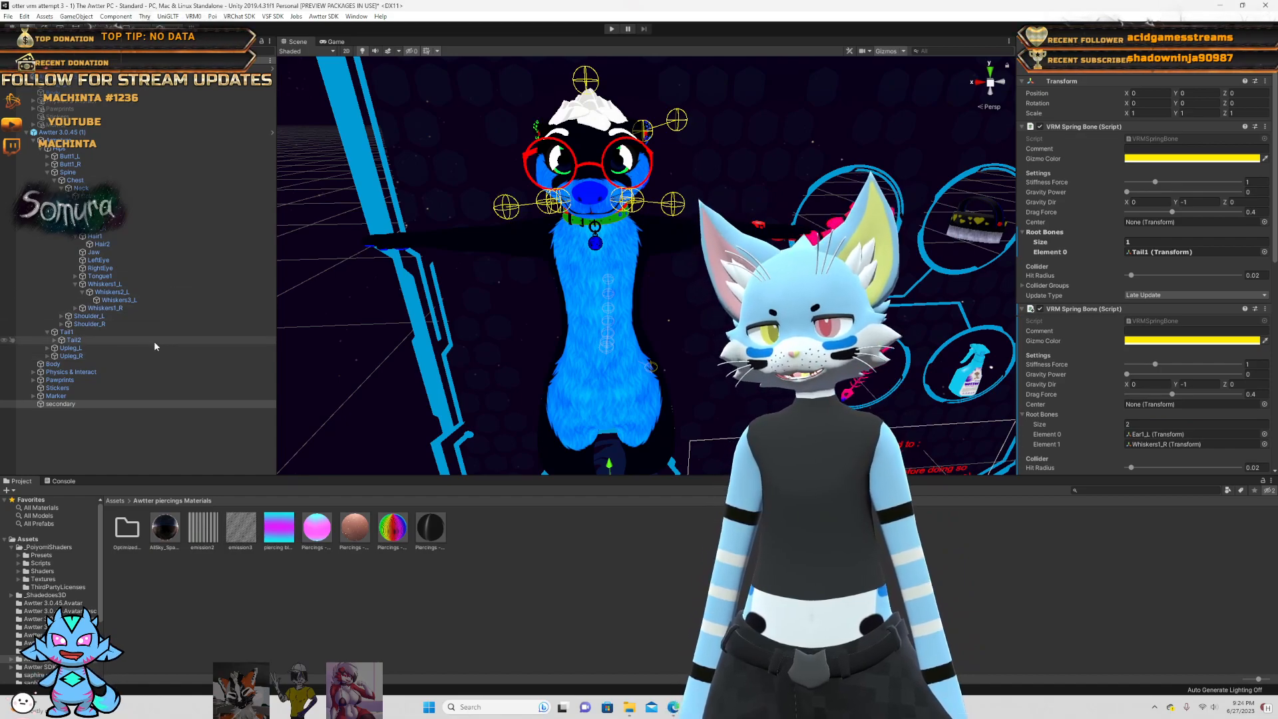
# - Assign Ear1_R as Element 1 of the ear spring bone and Whiskers1_R as Element 1 of the whisker spring bone
pyautogui.scroll(-7, 1074, 377)
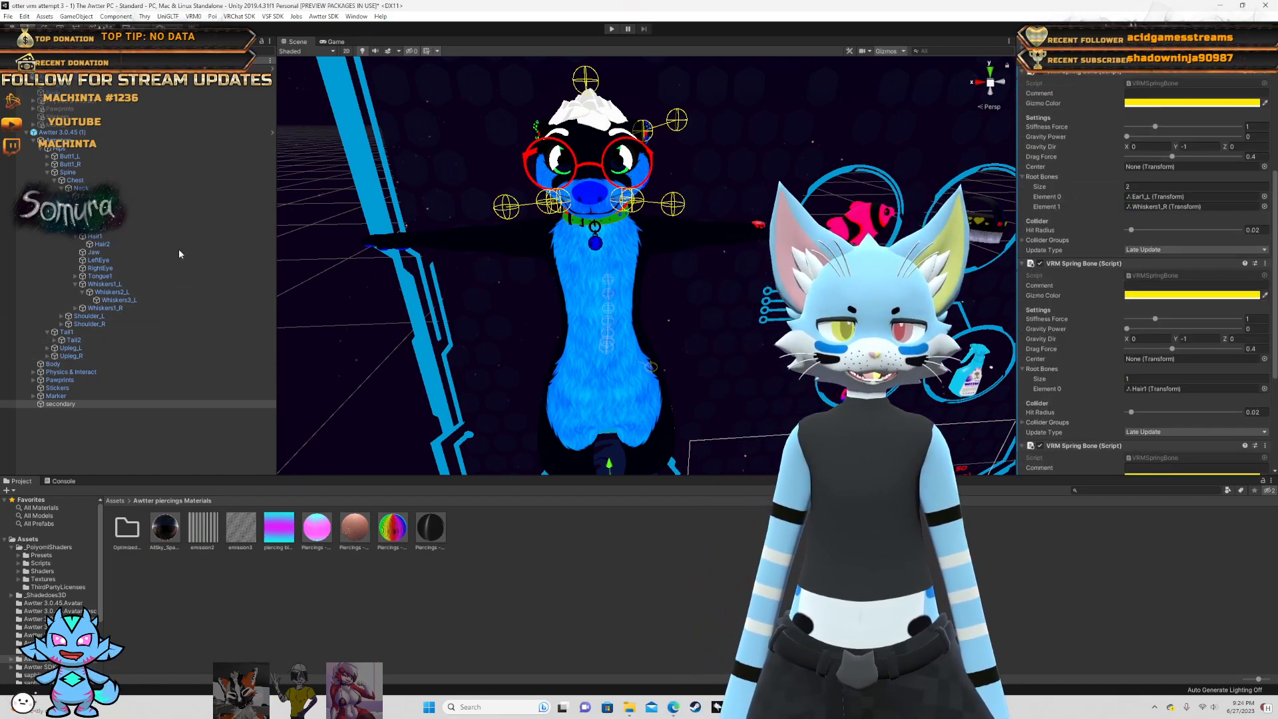
pyautogui.moveTo(122, 229); pyautogui.dragTo(1157, 219)
pyautogui.scroll(-5, 1102, 313)
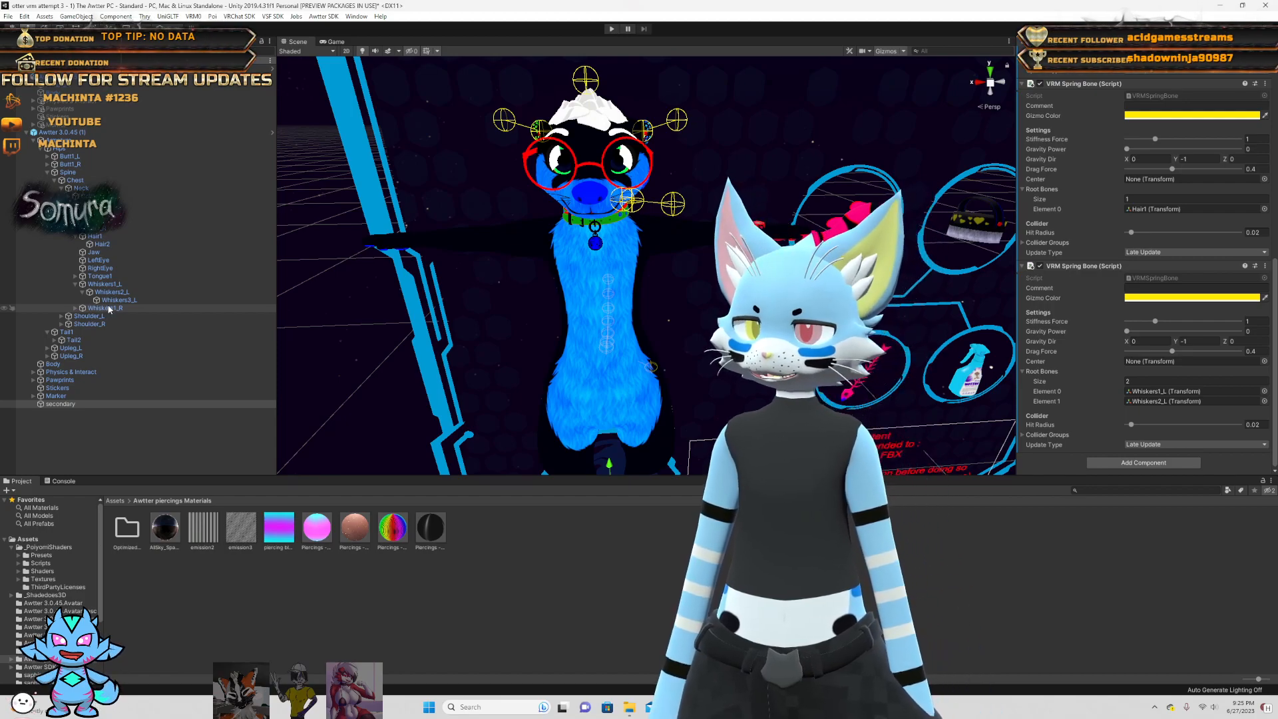
pyautogui.moveTo(122, 310); pyautogui.dragTo(1154, 403)
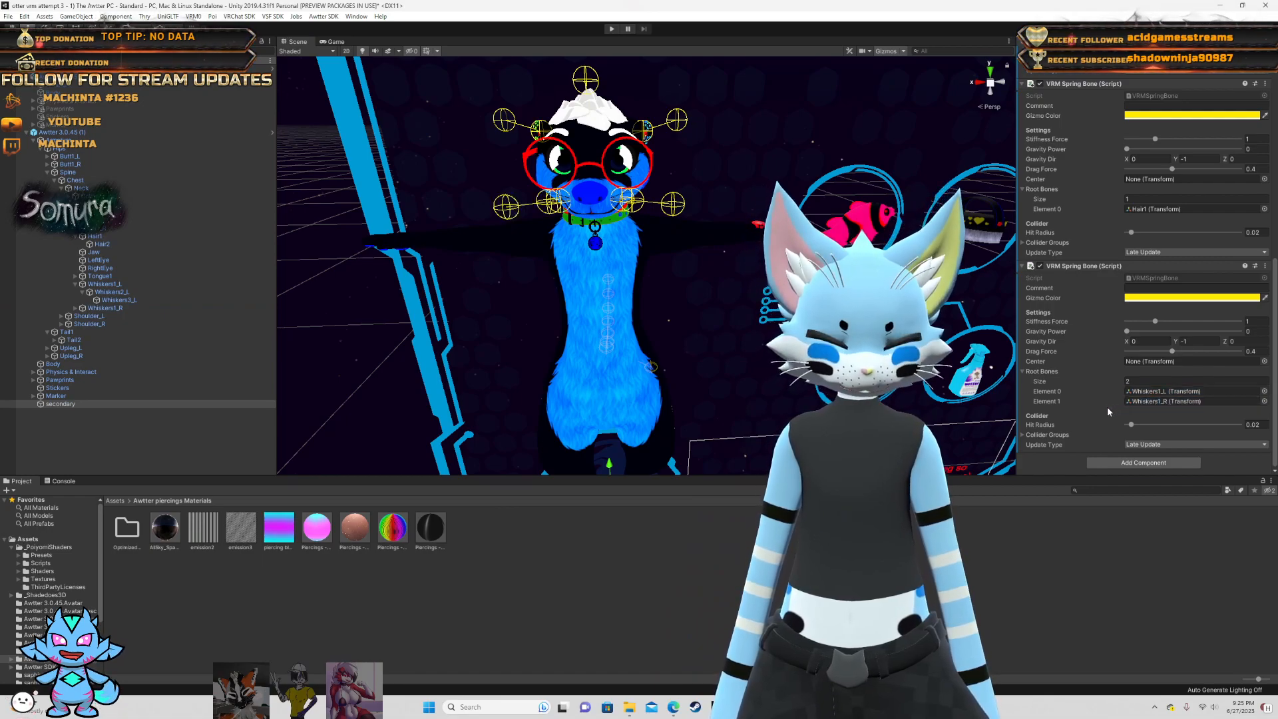
# - Inspect the spring bone gizmos around the avatar and review the secondary object's VRM Spring Bone components
pyautogui.scroll(-5, 641, 323)
pyautogui.scroll(4, 641, 323)
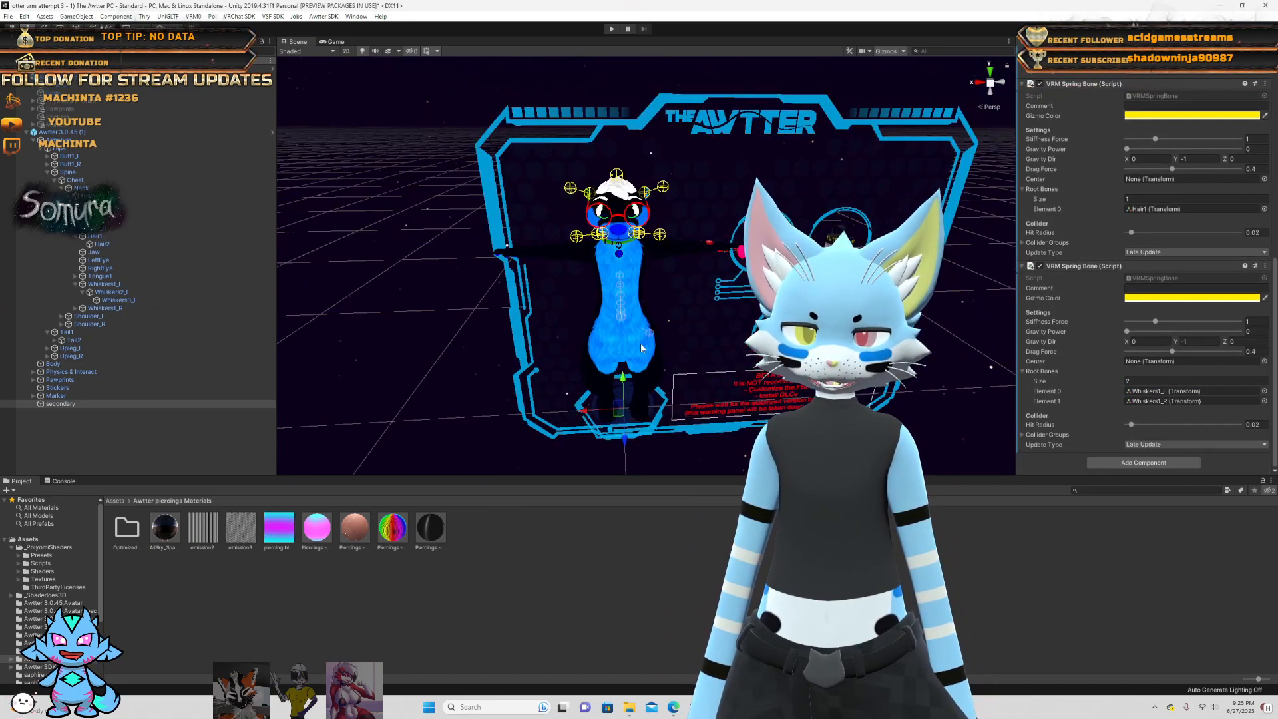
pyautogui.scroll(-2, 637, 310)
pyautogui.scroll(3, 637, 310)
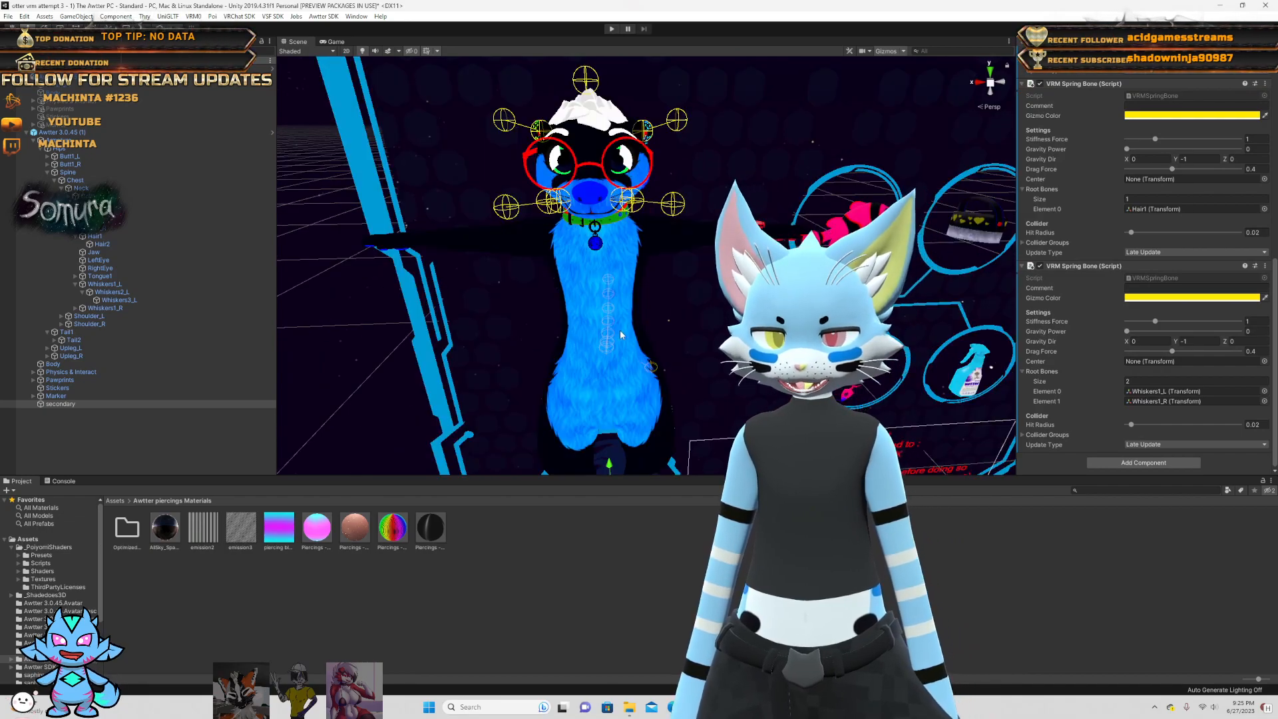
pyautogui.moveTo(637, 310); pyautogui.dragTo(613, 369, button='right')
pyautogui.scroll(-2, 570, 237)
pyautogui.press('s')
pyautogui.scroll(10, 1085, 359)
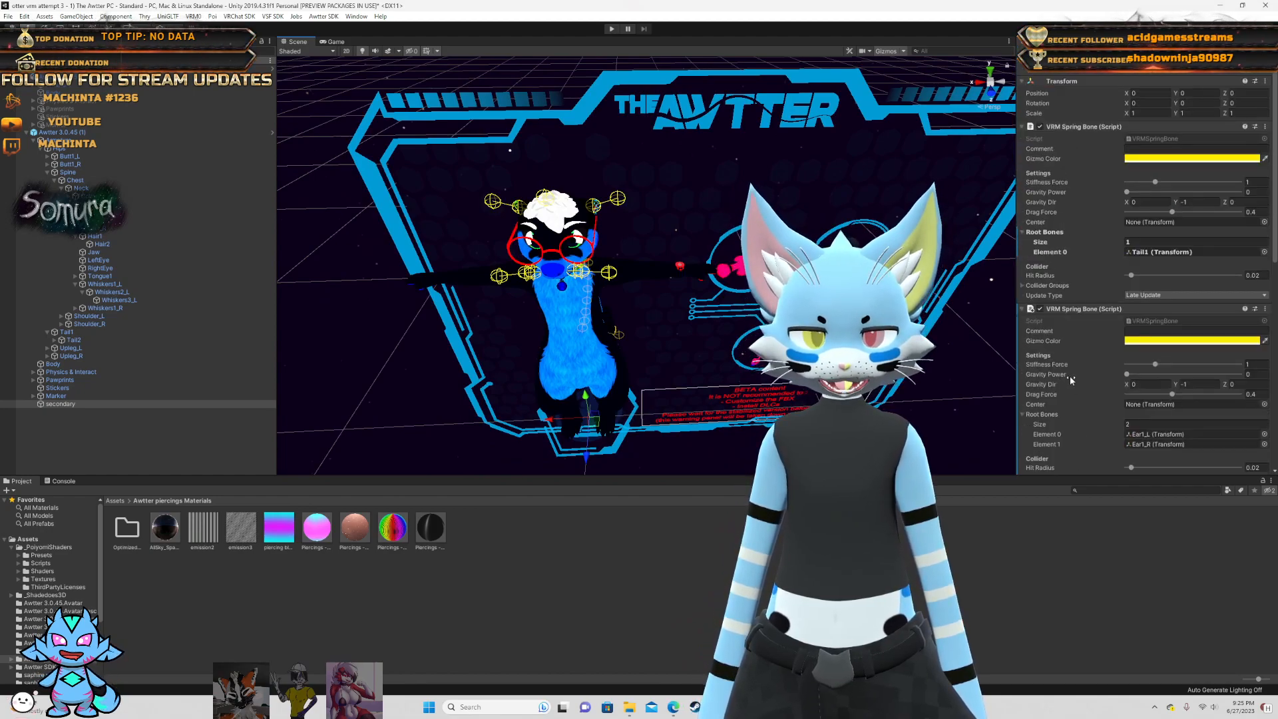
pyautogui.scroll(-10, 1071, 381)
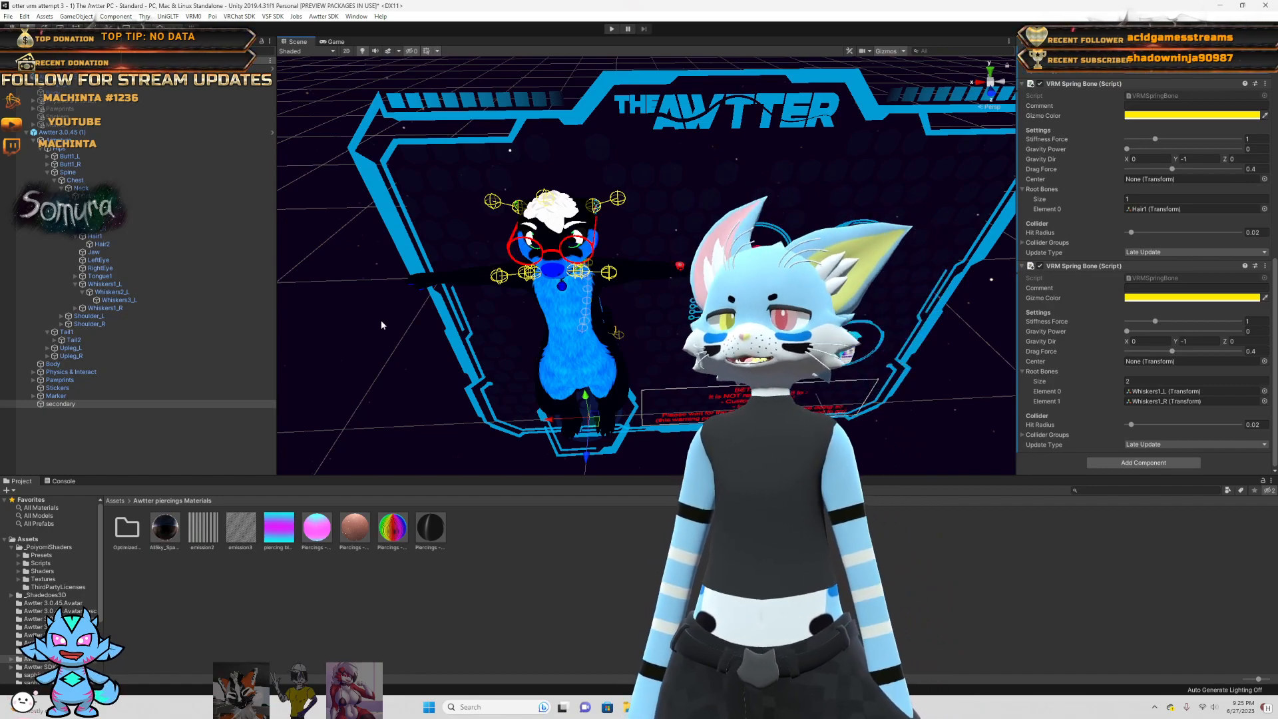
# - Collapse the avatar's bone hierarchy and look over the Body mesh's renderer and material settings
pyautogui.click(34, 141)
pyautogui.moveTo(45, 151); pyautogui.dragTo(44, 158)
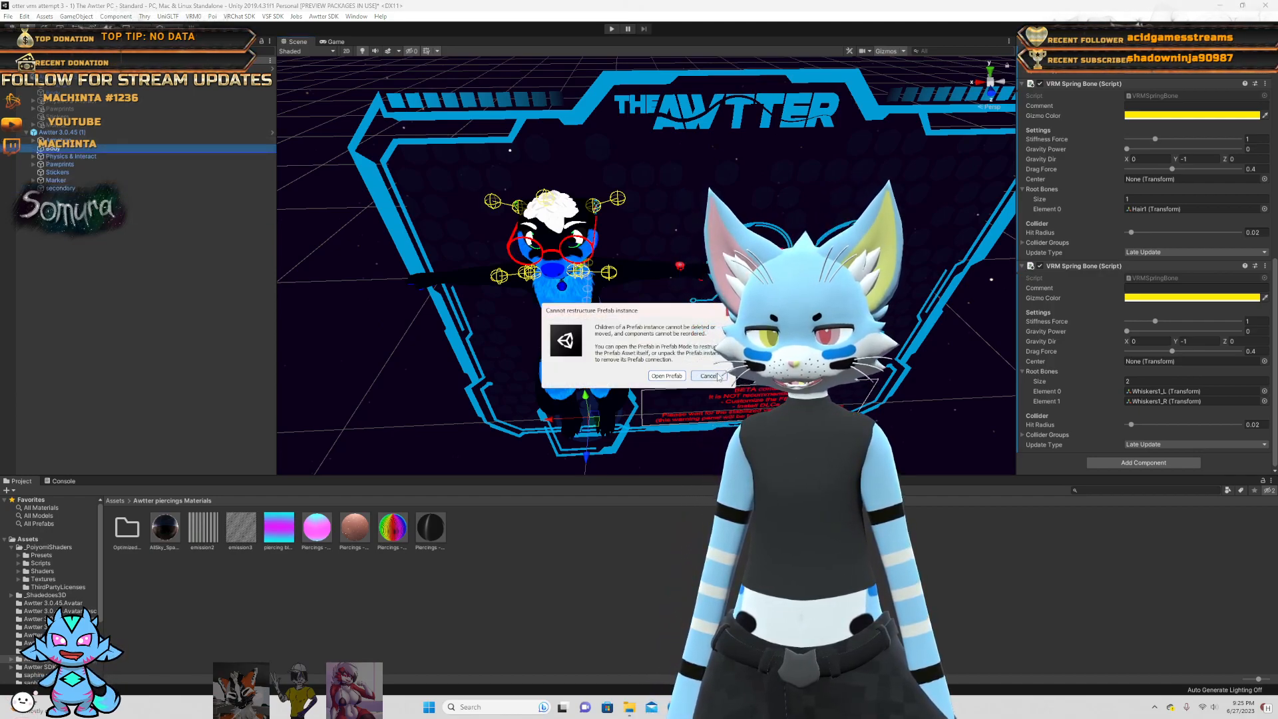
pyautogui.click(708, 376)
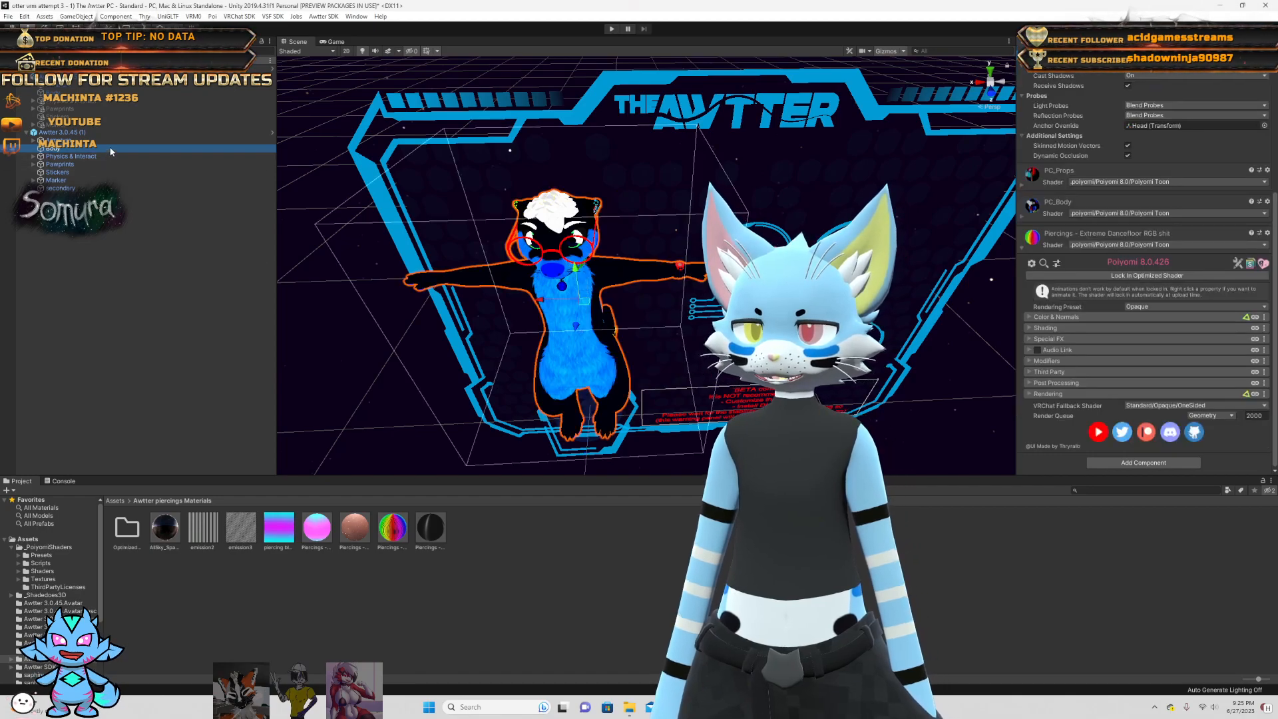
pyautogui.scroll(5, 1112, 223)
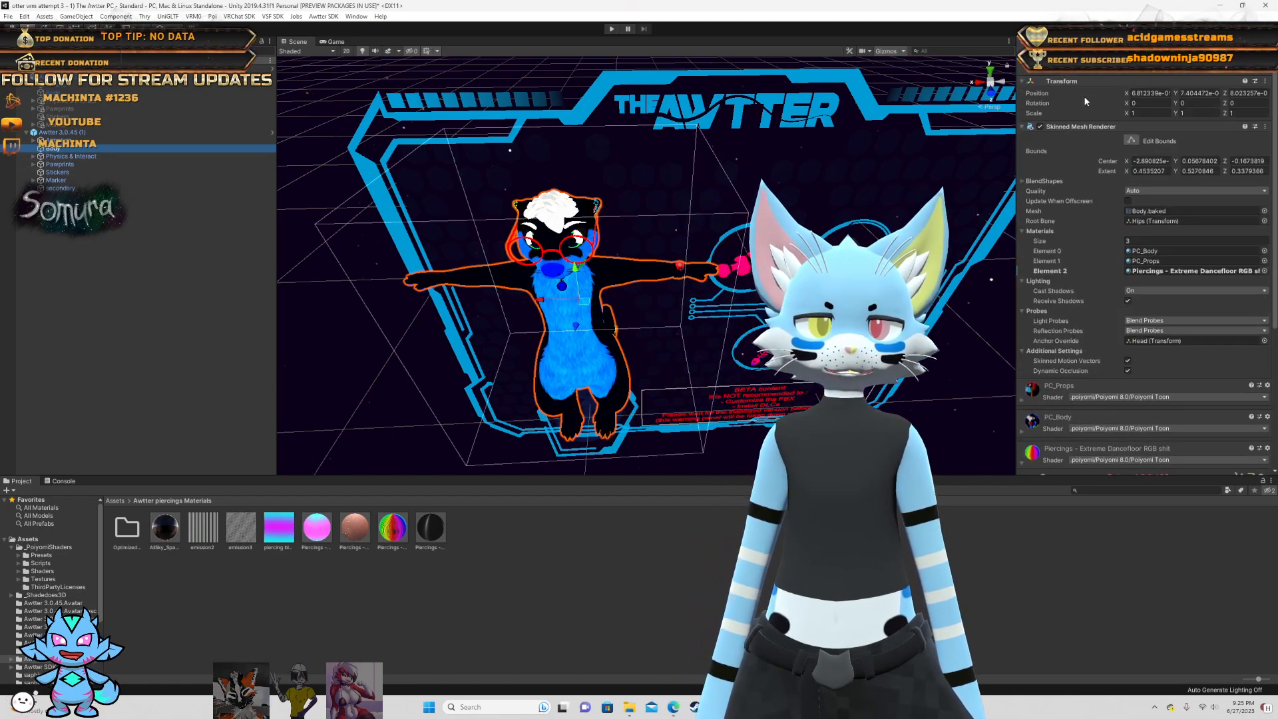
# - Open the BlendShape avatar asset referenced by the VRM Blend Shape Proxy of Awtter 3.0.45 (1)
pyautogui.click(62, 133)
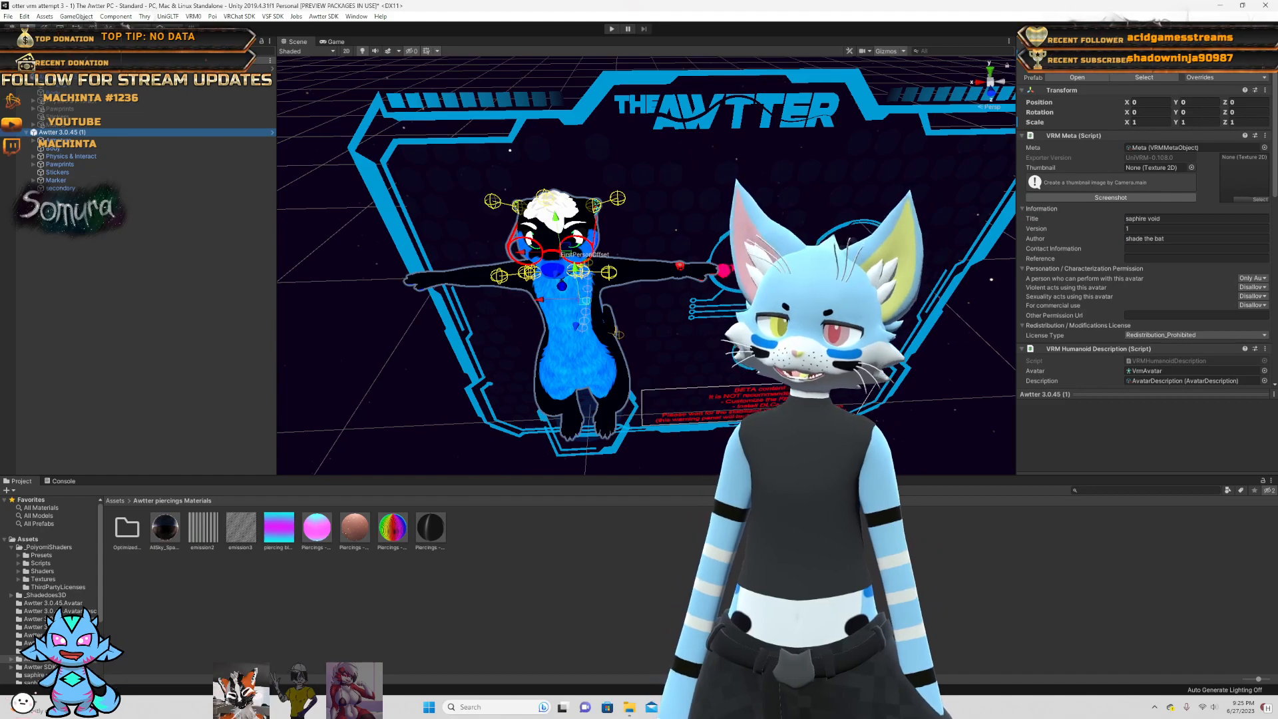
pyautogui.scroll(-3, 1121, 304)
pyautogui.scroll(-3, 1122, 301)
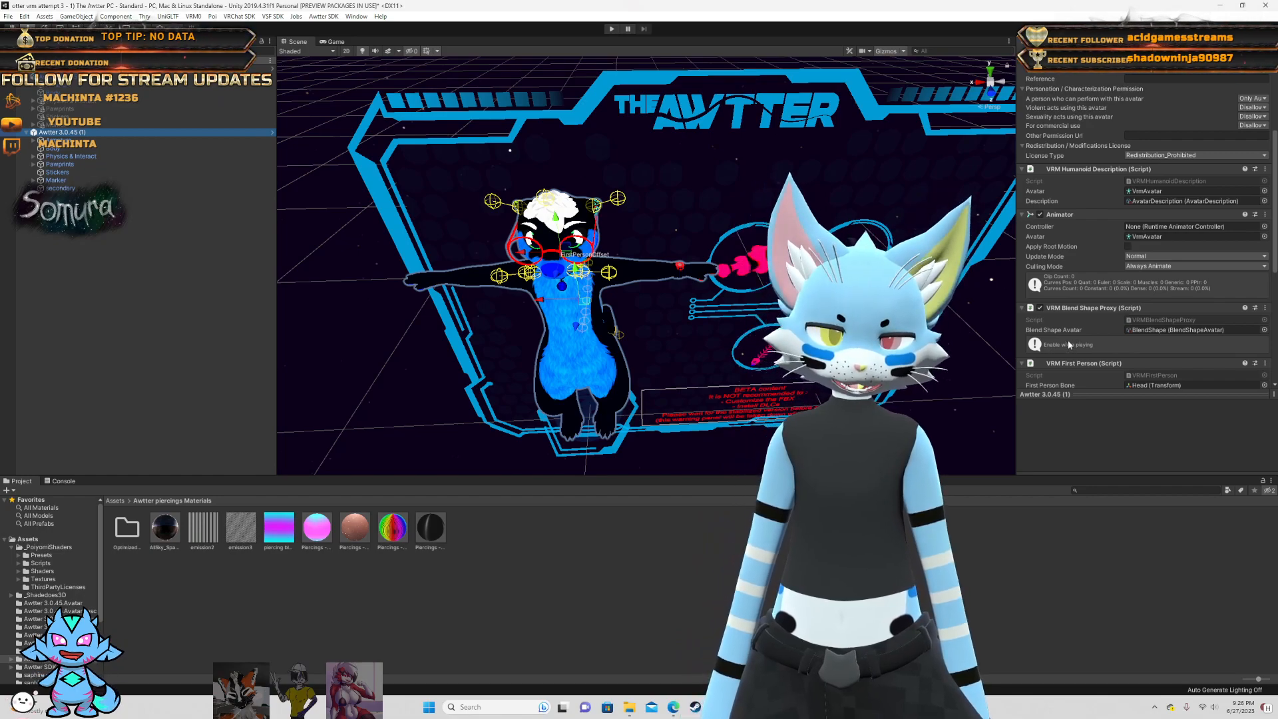
pyautogui.doubleClick(1196, 330)
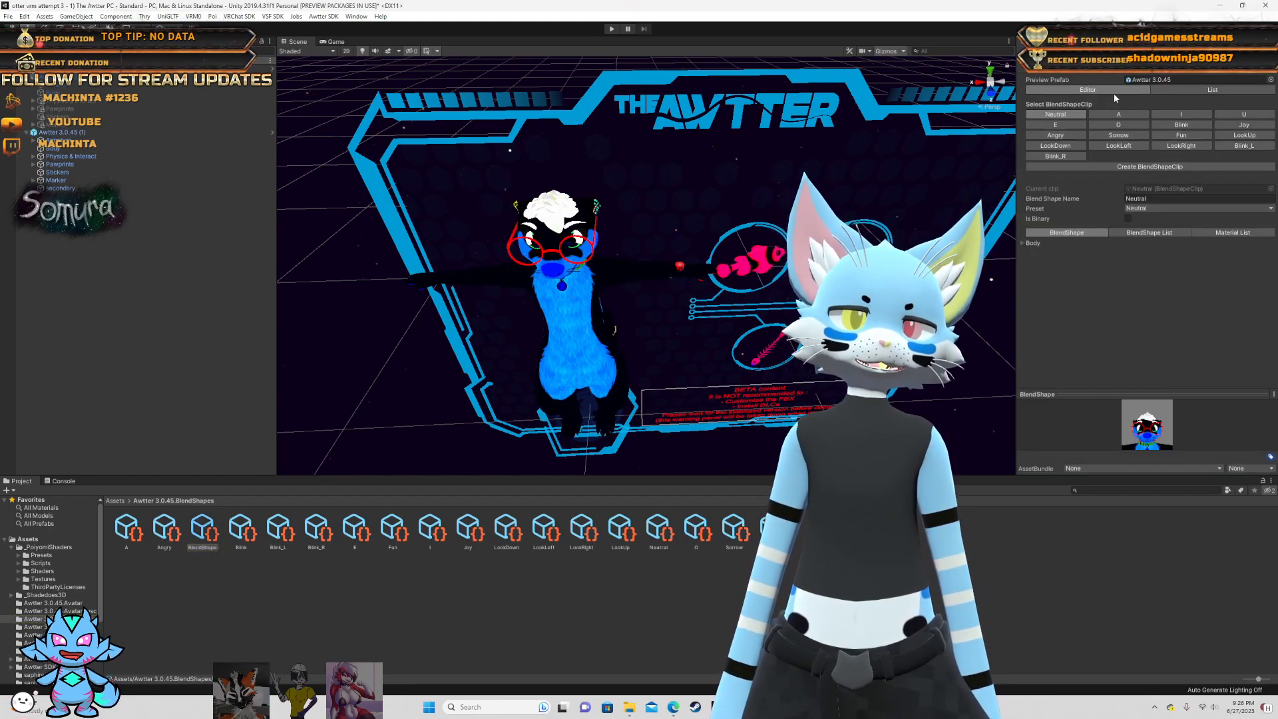
# - Set the Body blend shape vrc.v_aa to 100 for the A blend shape clip
pyautogui.click(1119, 115)
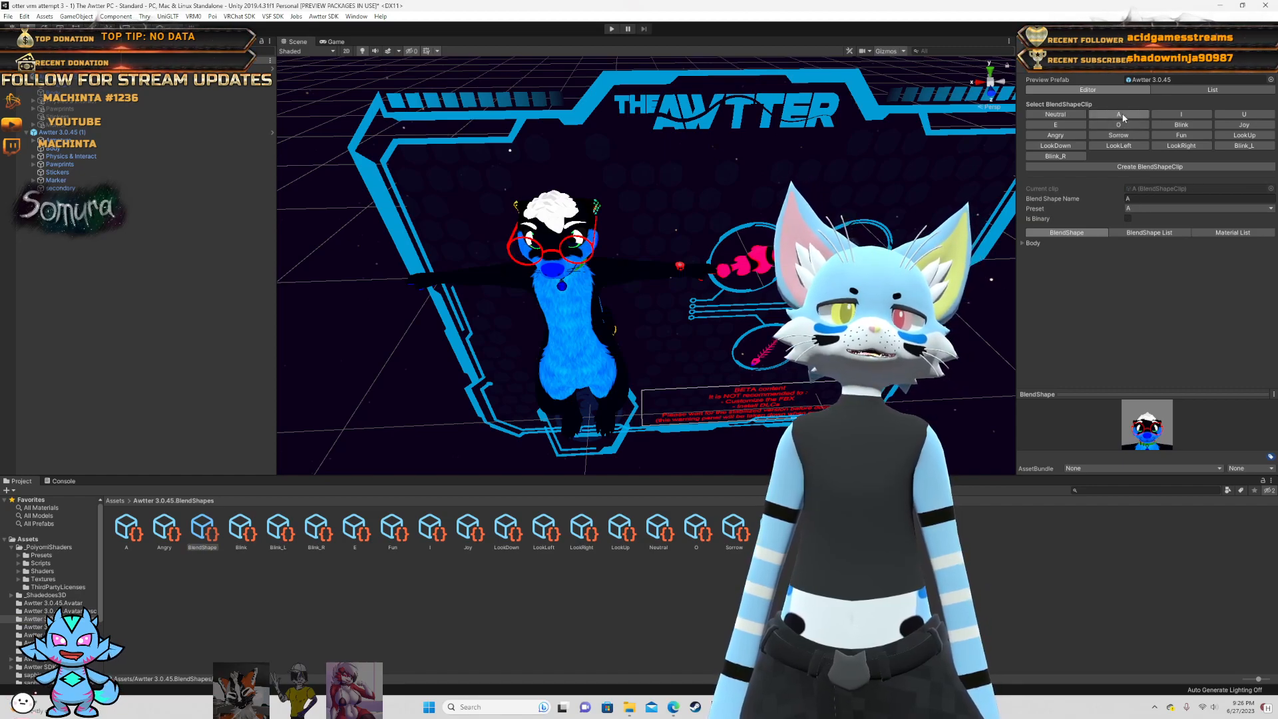
pyautogui.click(1026, 243)
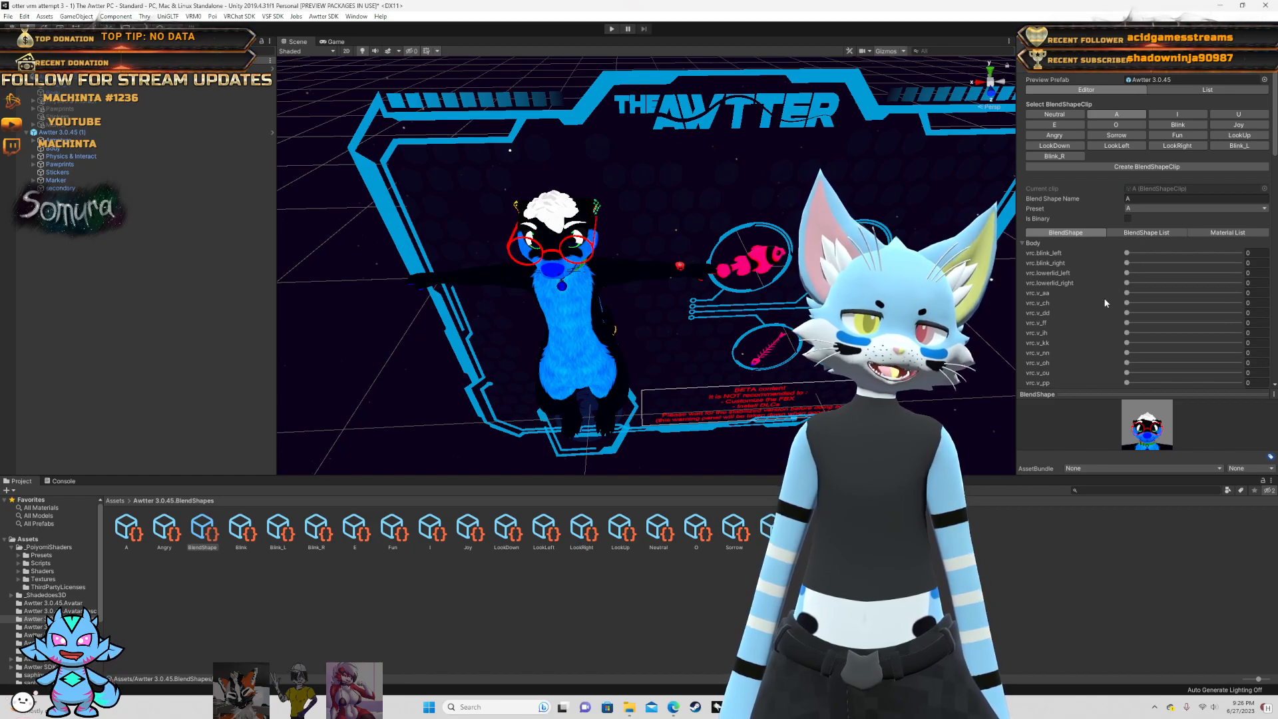
pyautogui.scroll(-3, 1107, 296)
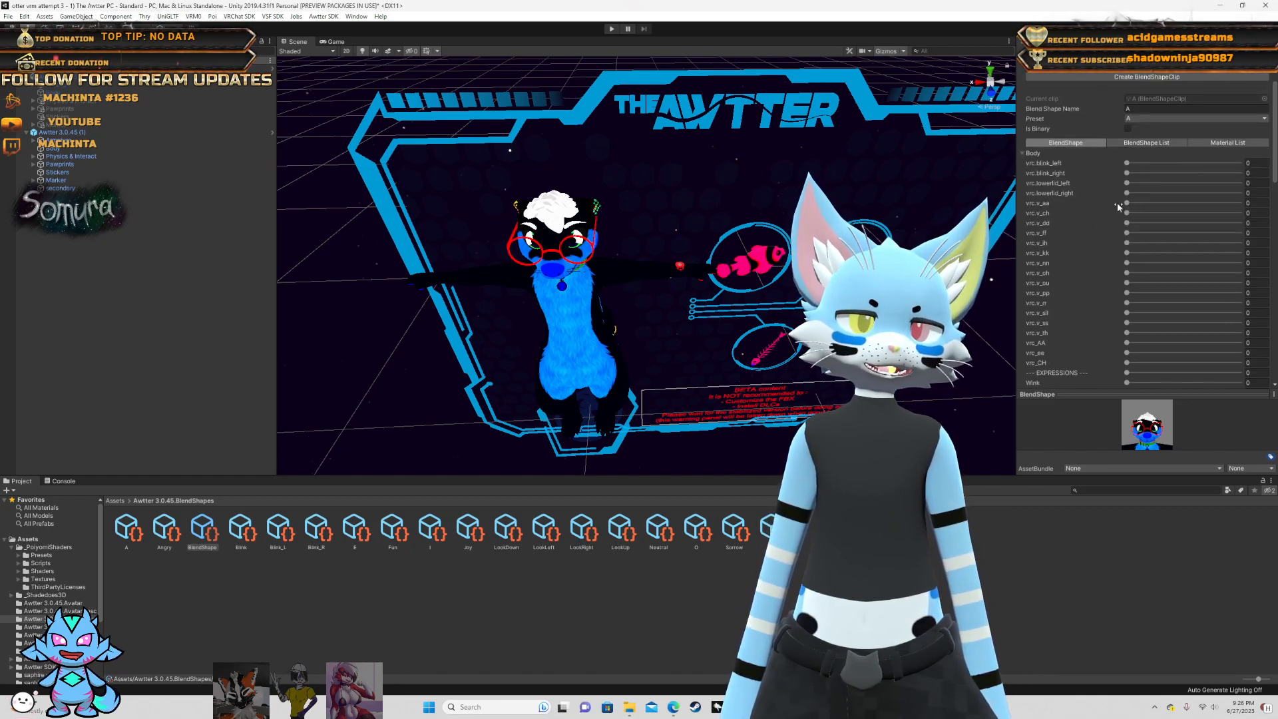
pyautogui.moveTo(1128, 203); pyautogui.dragTo(1276, 215)
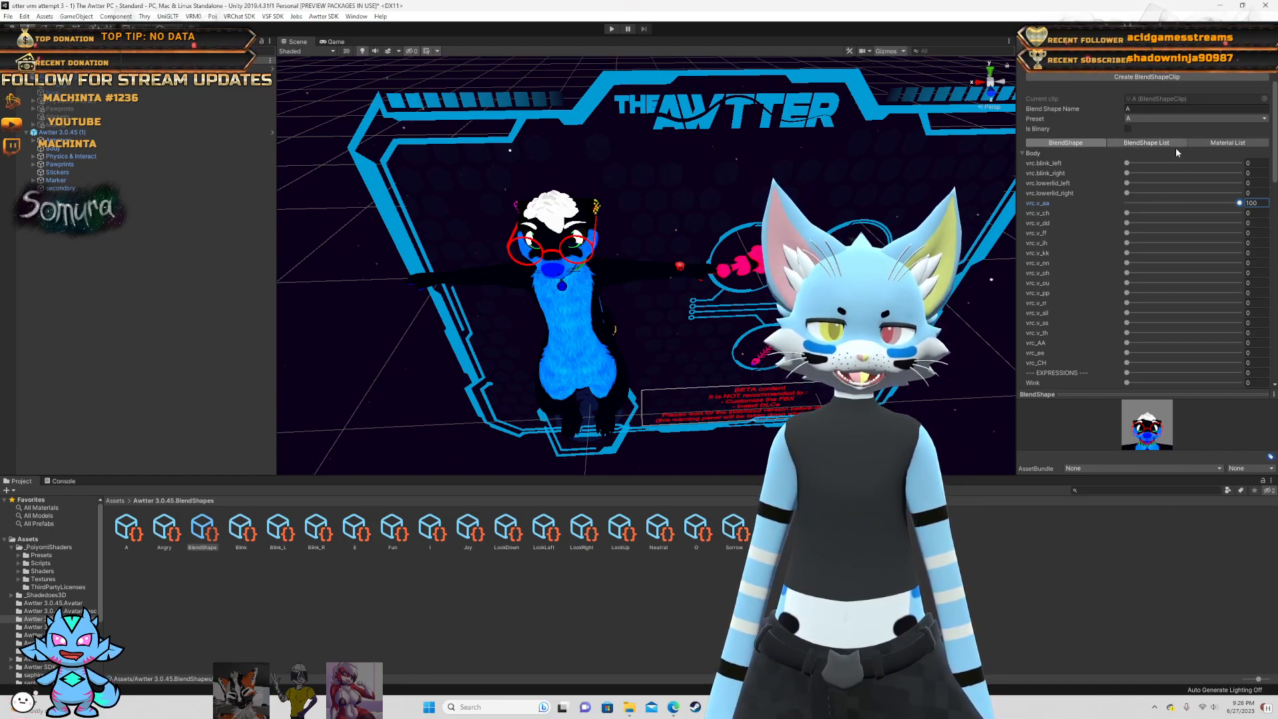
# - Set the Body blend shape vrc.v_ih to 100 for the I blend shape clip
pyautogui.scroll(3, 1181, 311)
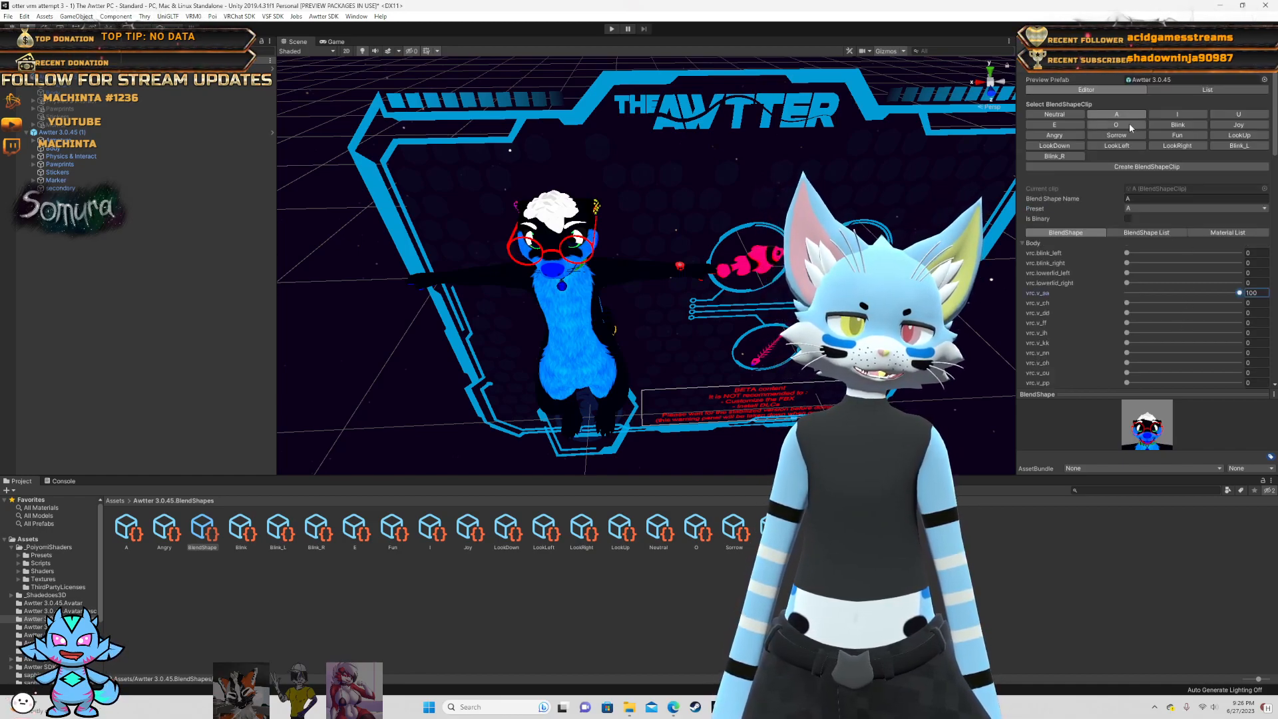
pyautogui.click(1162, 114)
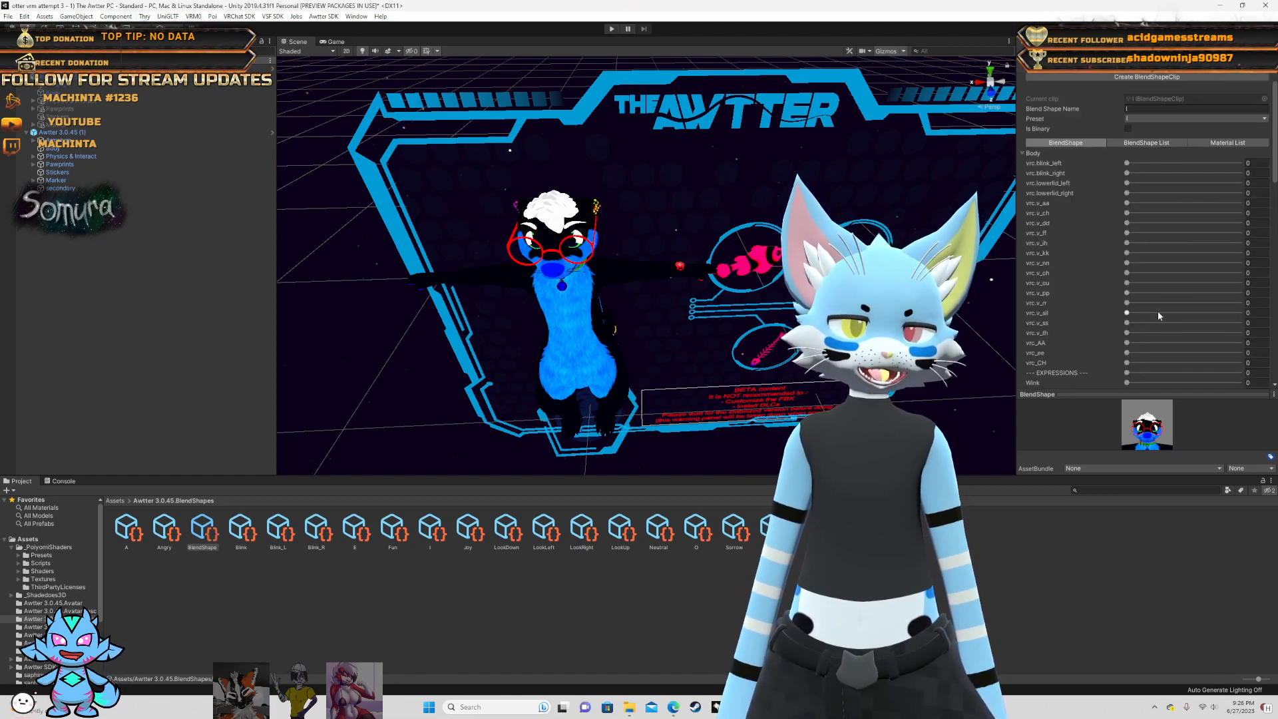
pyautogui.scroll(-3, 1072, 286)
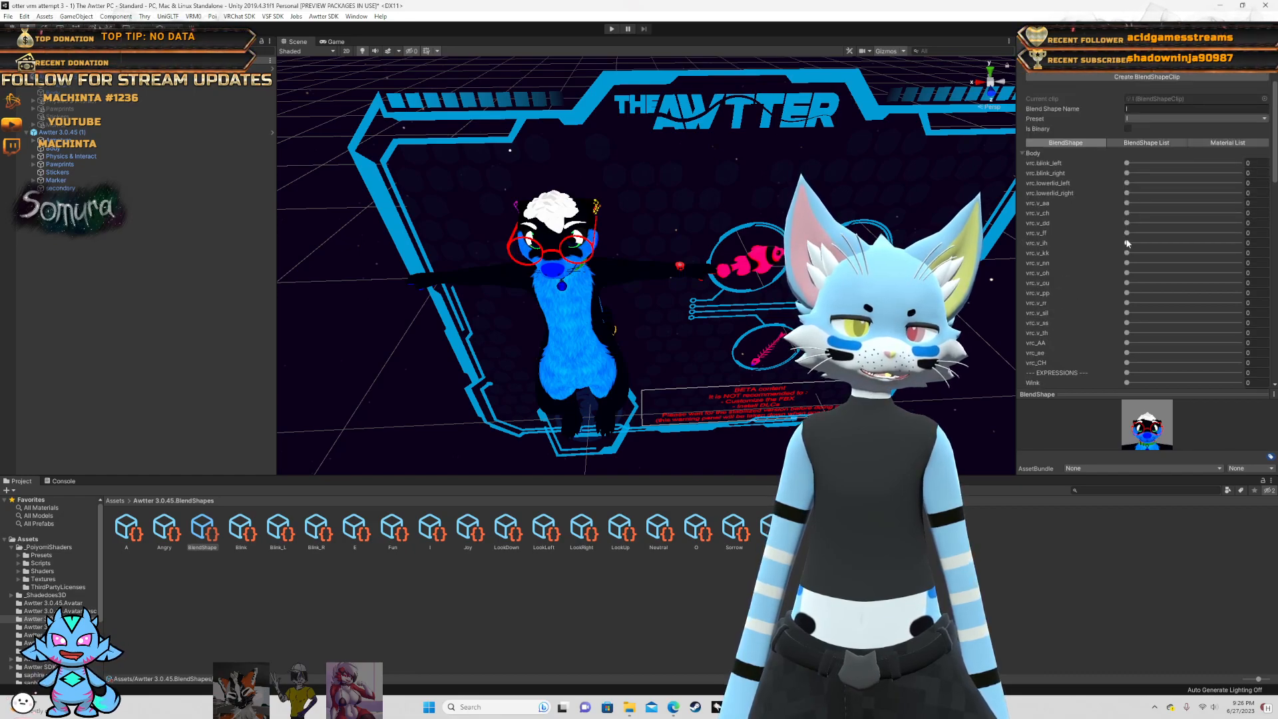
pyautogui.moveTo(1127, 244); pyautogui.dragTo(1242, 244)
# - Set the Body blend shape vrc.v_ou to 100 for the U blend shape clip
pyautogui.scroll(3, 1201, 219)
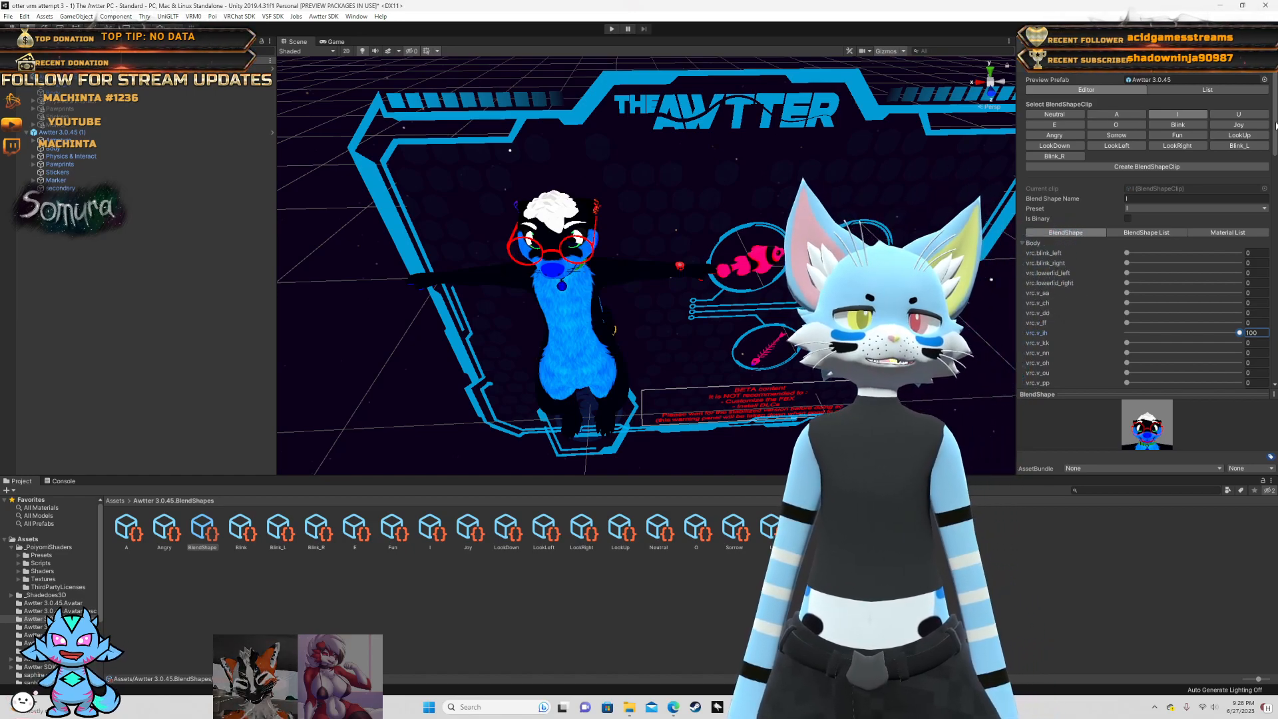
pyautogui.click(1238, 114)
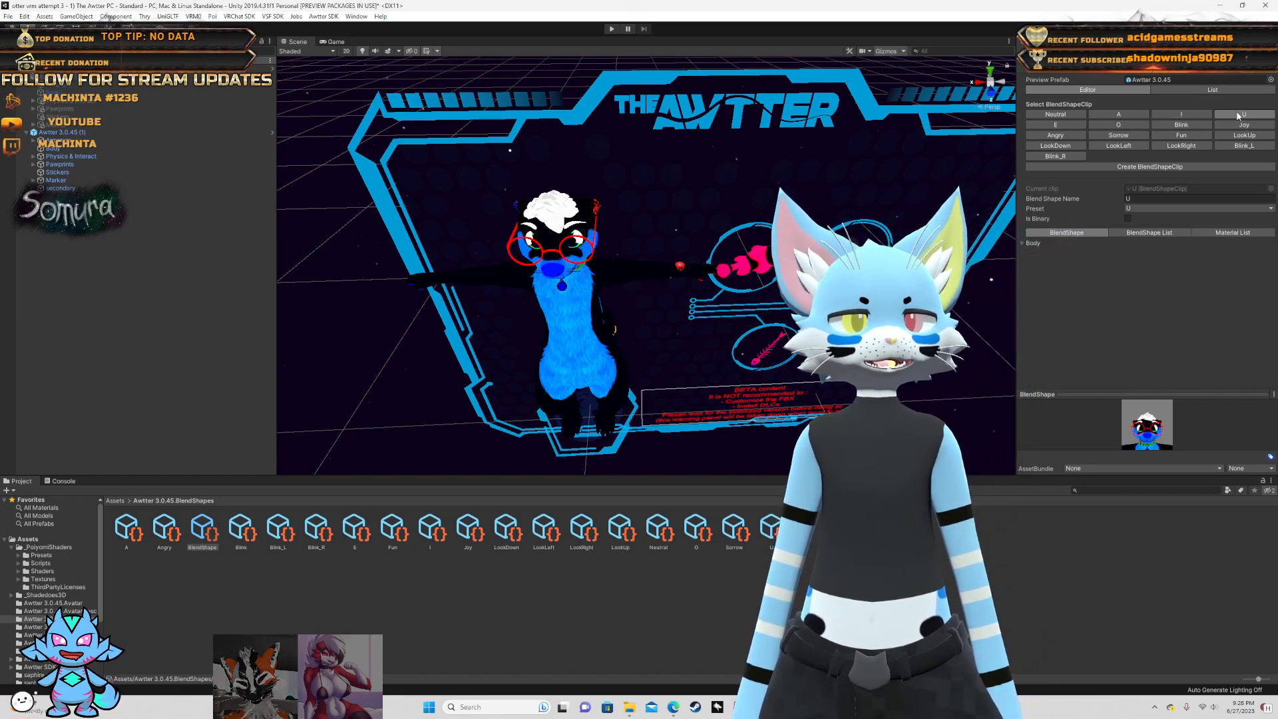
pyautogui.click(1024, 243)
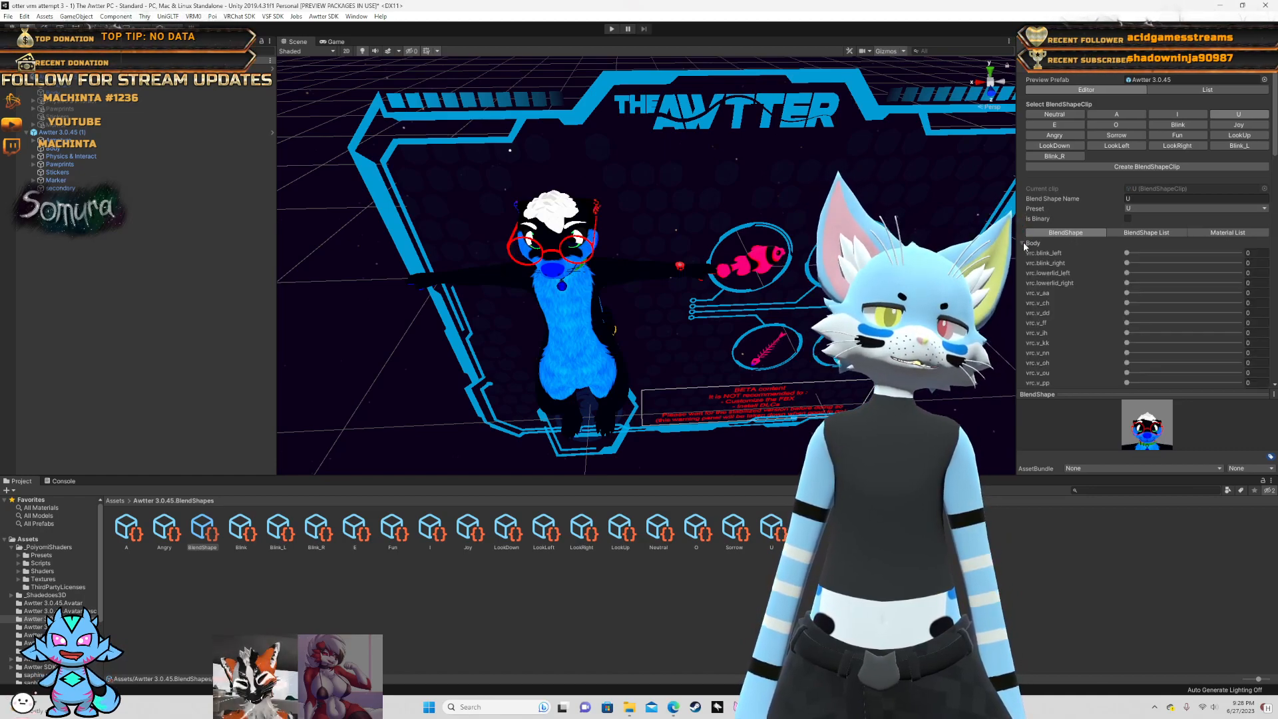
pyautogui.click(1128, 373)
pyautogui.moveTo(1128, 373); pyautogui.dragTo(1240, 372)
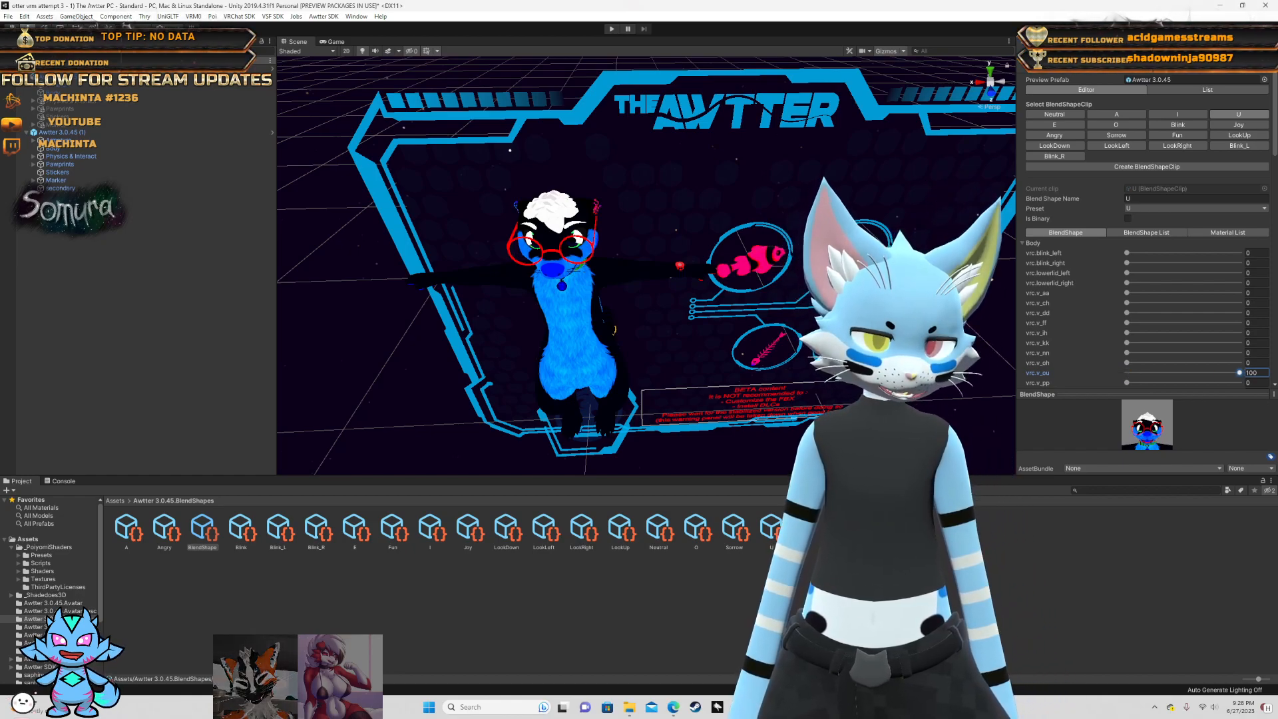
# - Open the E blend shape clip and look through its Body blend shapes for a matching viseme
pyautogui.click(1028, 125)
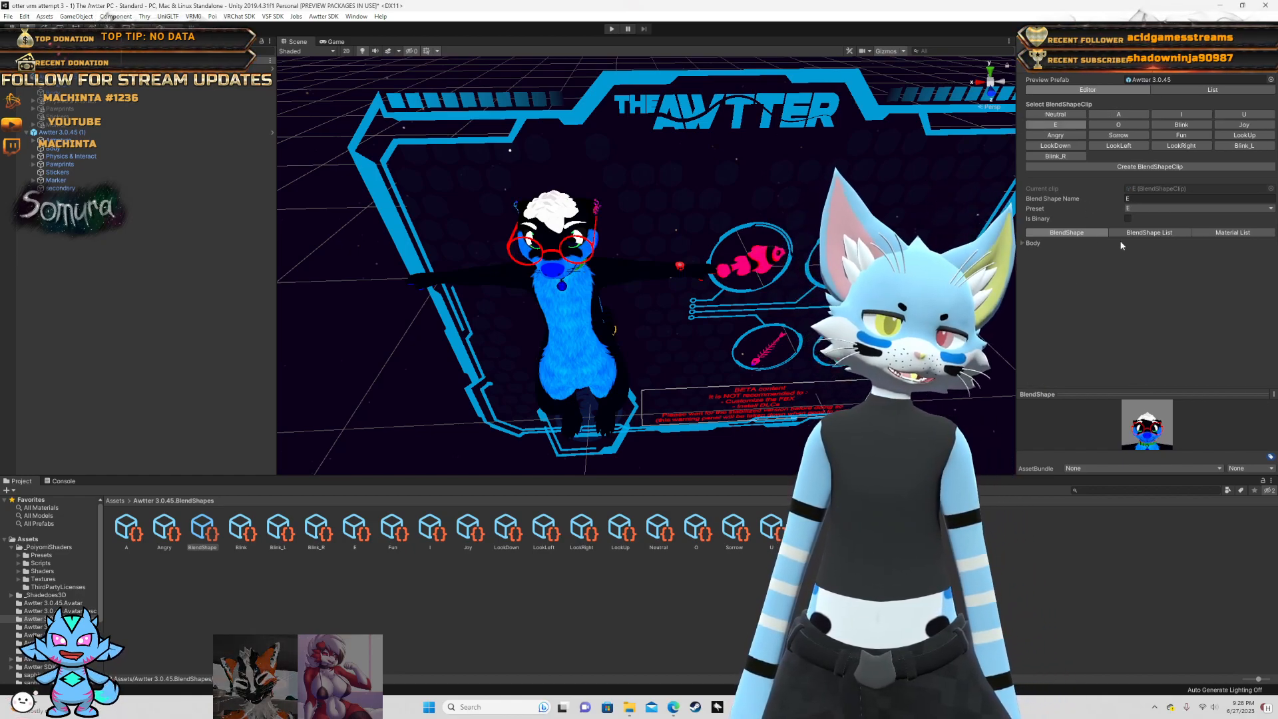
pyautogui.click(1033, 243)
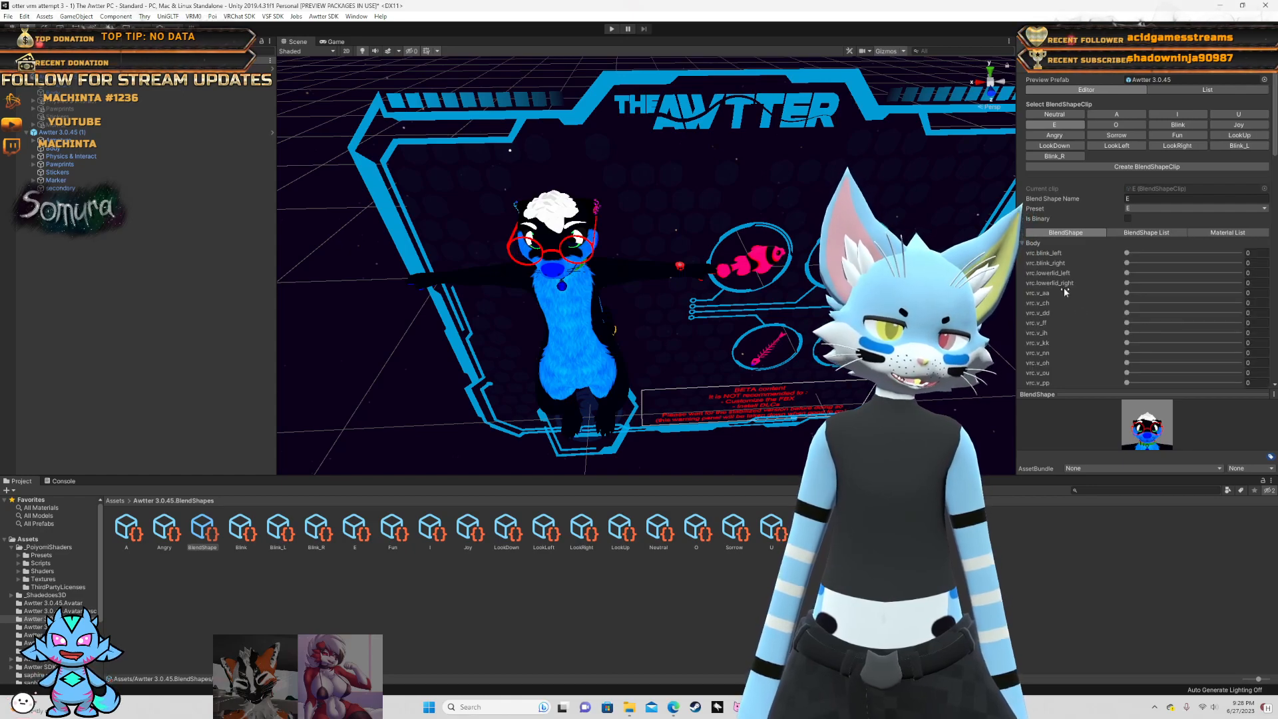
pyautogui.scroll(-3, 1119, 349)
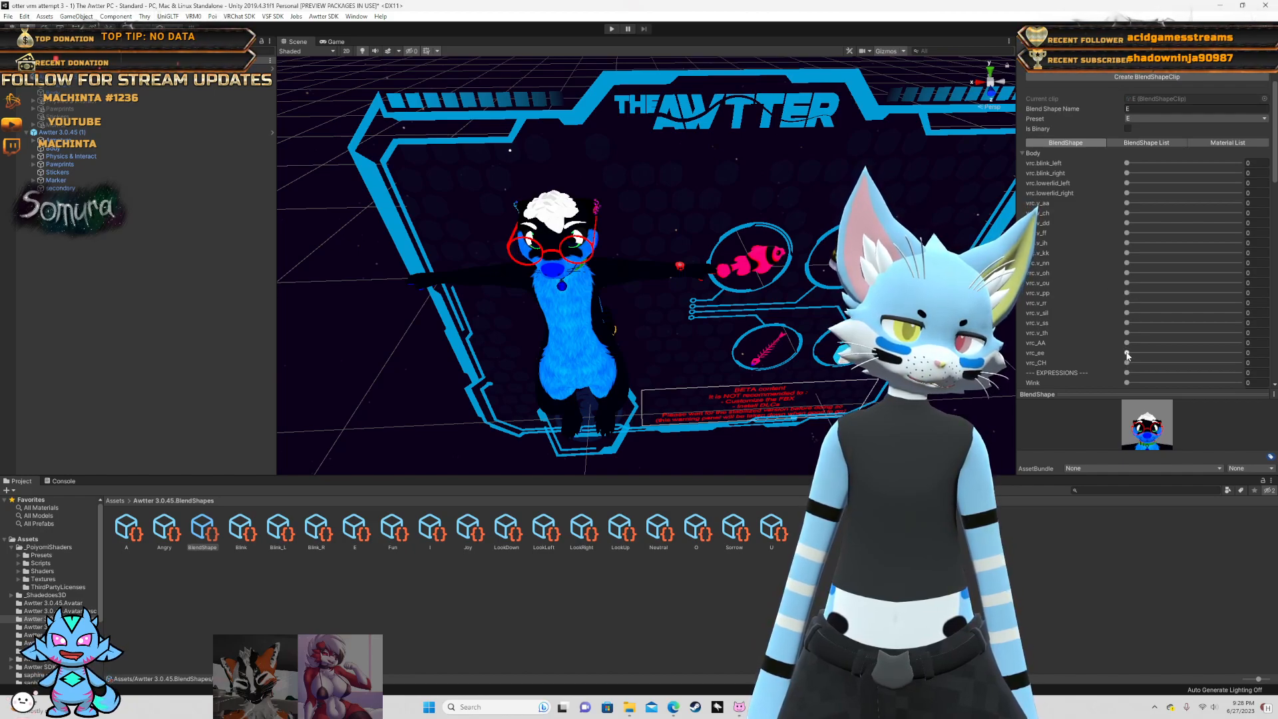
pyautogui.scroll(3, 1118, 306)
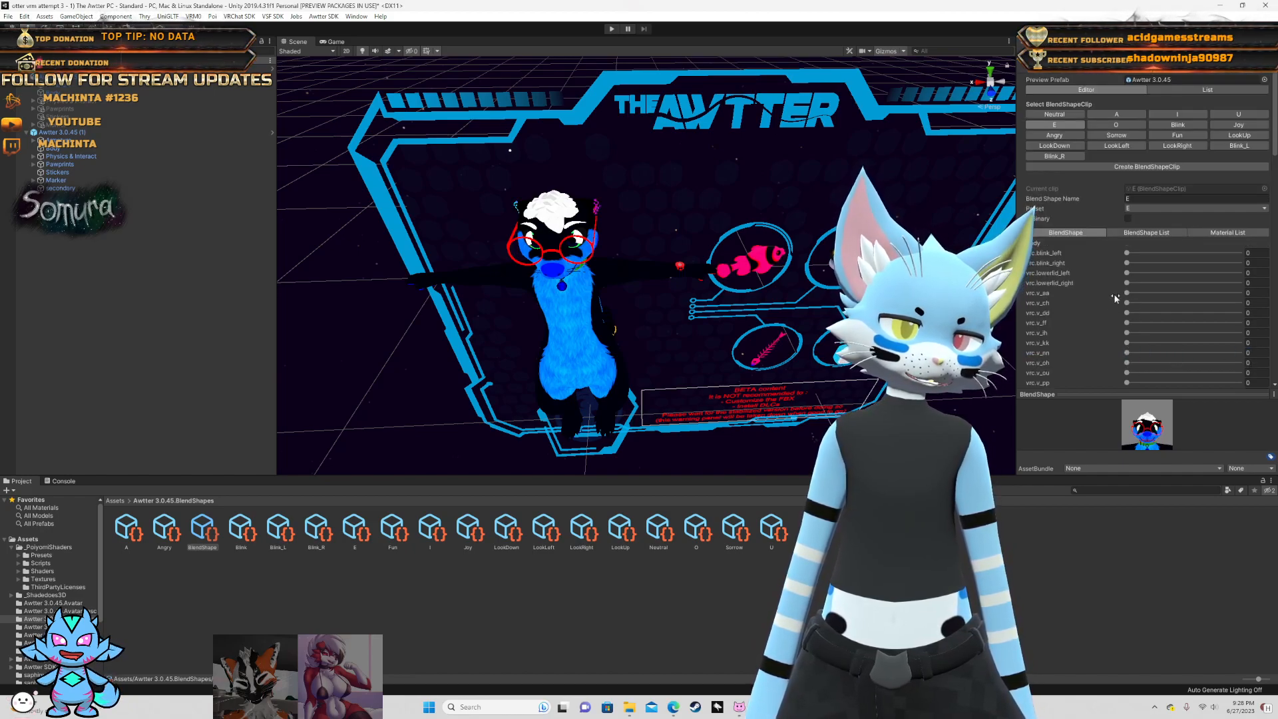
# - Set the Body blend shape vrc.v_oh to 100 for the O blend shape clip
pyautogui.click(1125, 126)
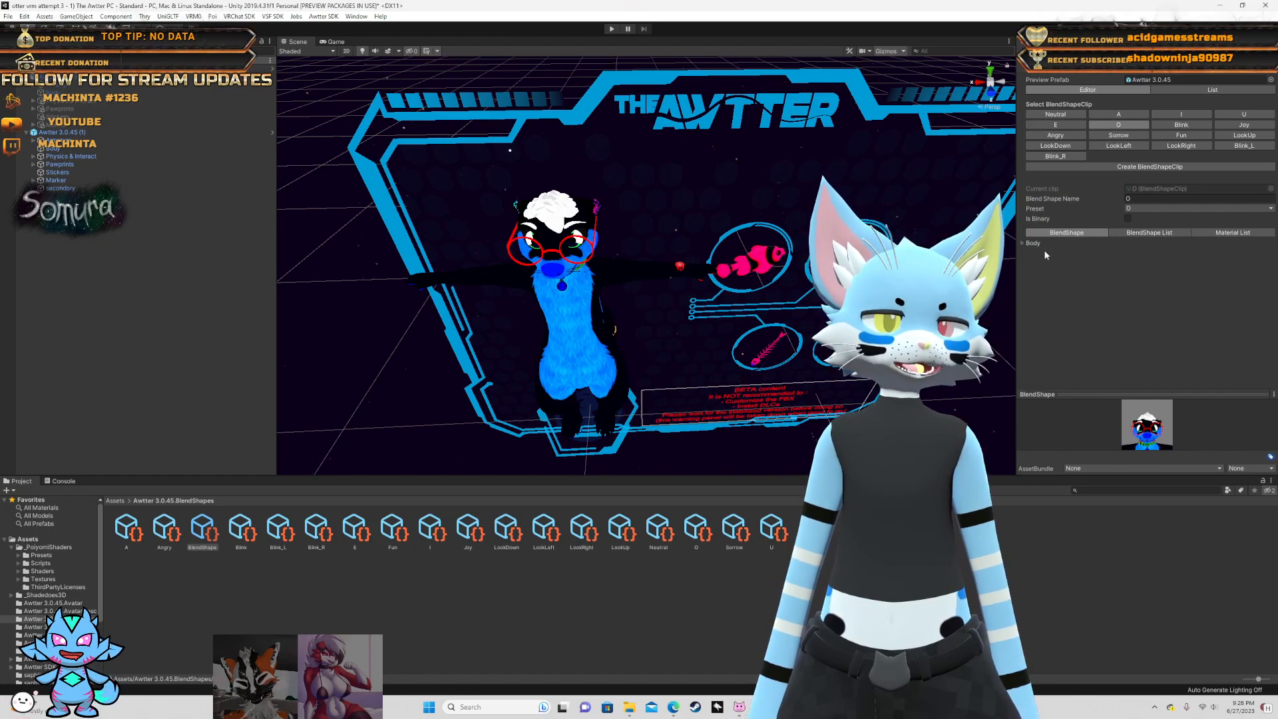
pyautogui.click(1023, 243)
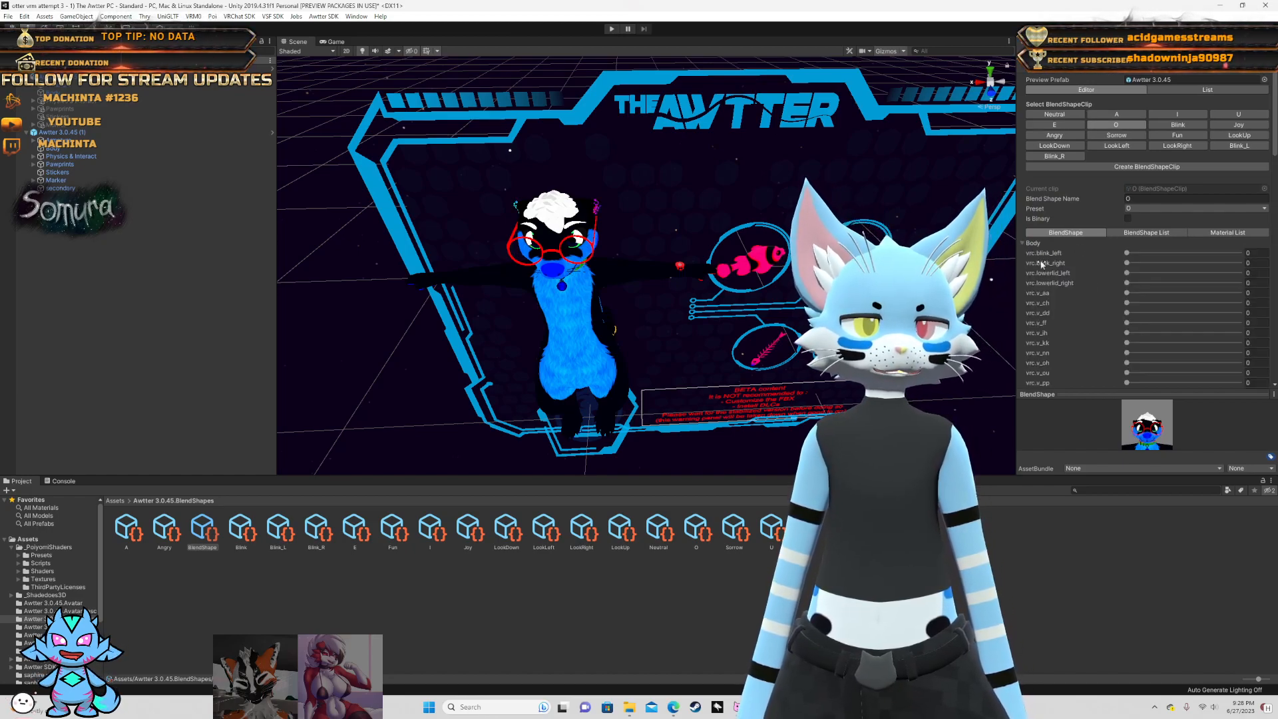
pyautogui.scroll(-3, 1145, 314)
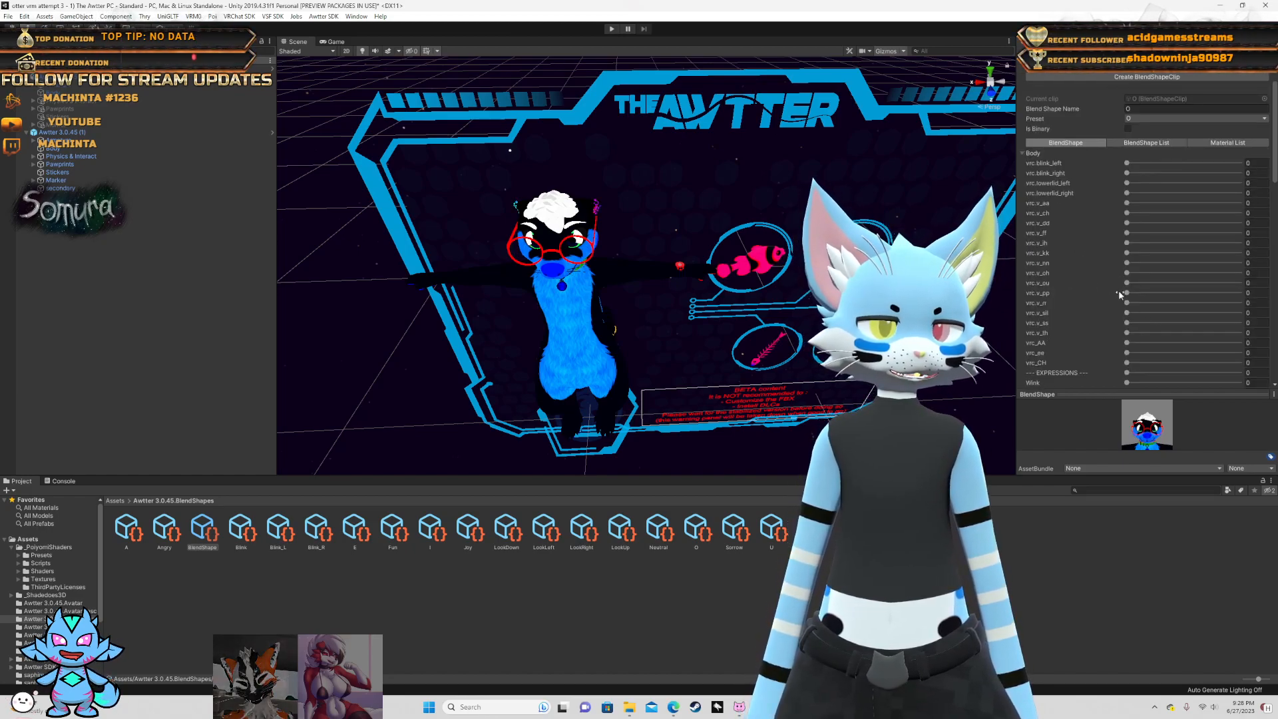
pyautogui.moveTo(1130, 273); pyautogui.dragTo(1240, 273)
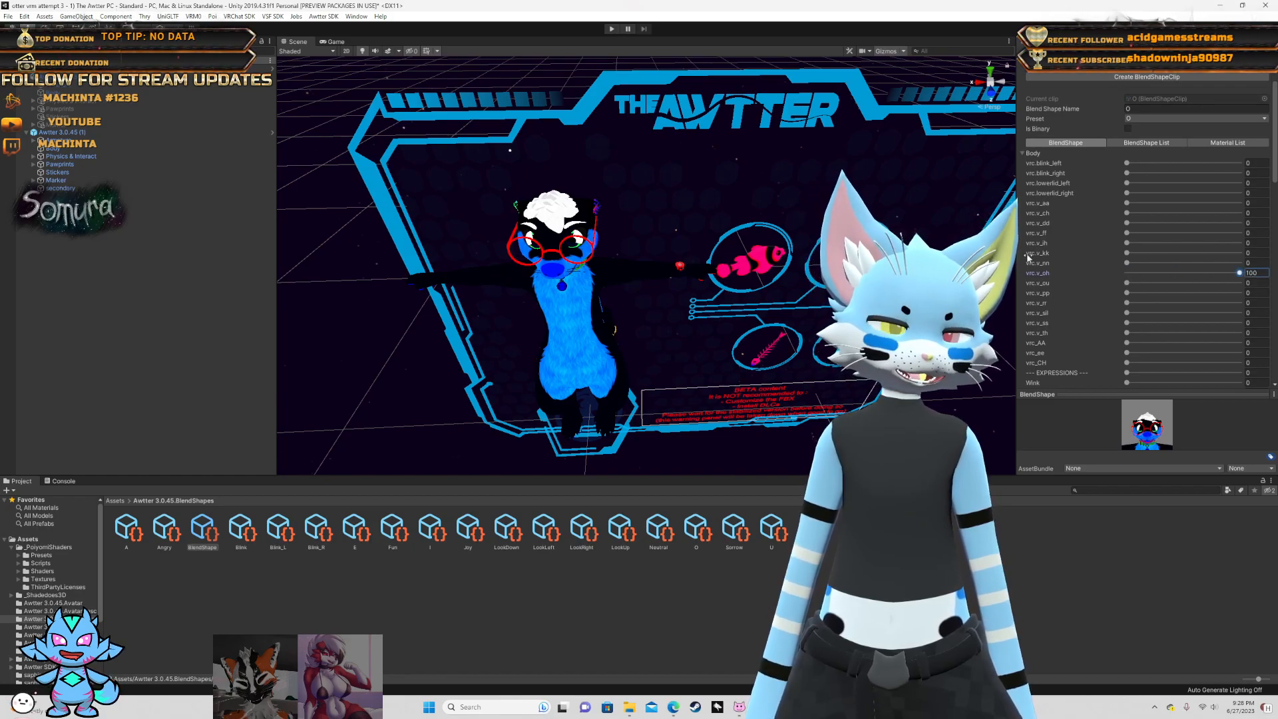
# - Open the Blink blend shape clip and look through its Body blend shapes
pyautogui.scroll(3, 1182, 123)
pyautogui.click(1180, 125)
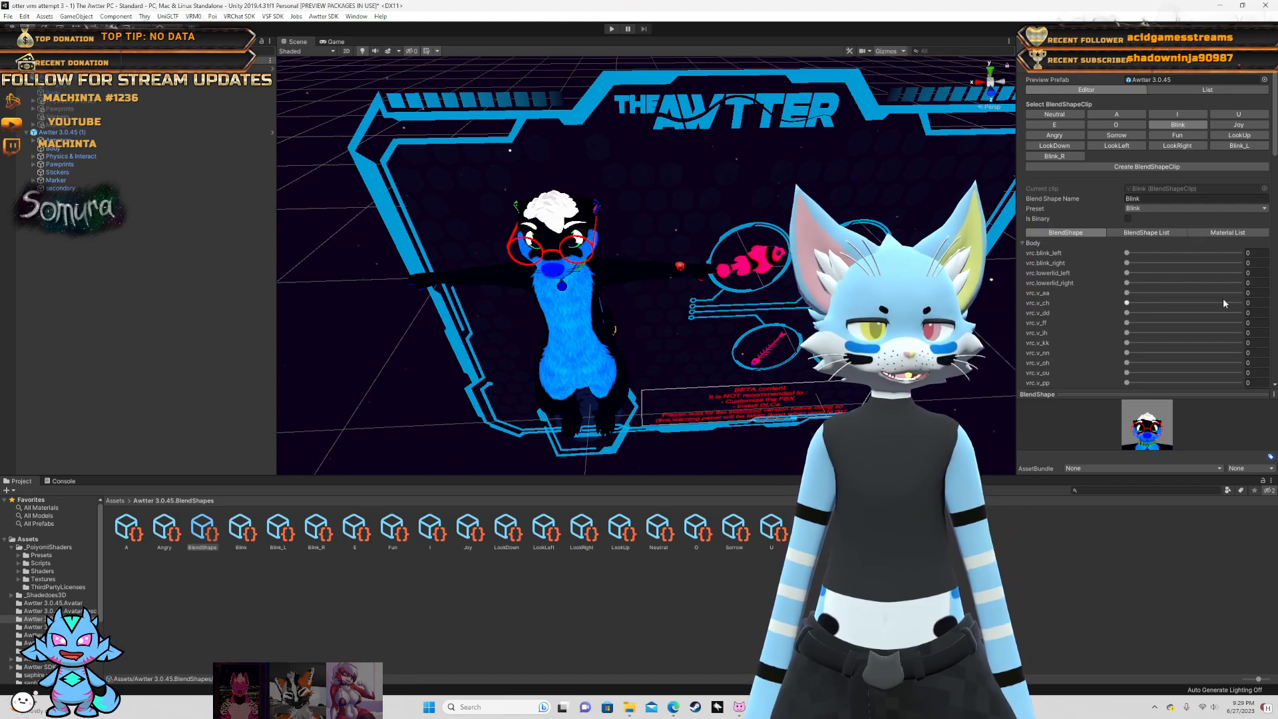
pyautogui.scroll(-10, 1224, 303)
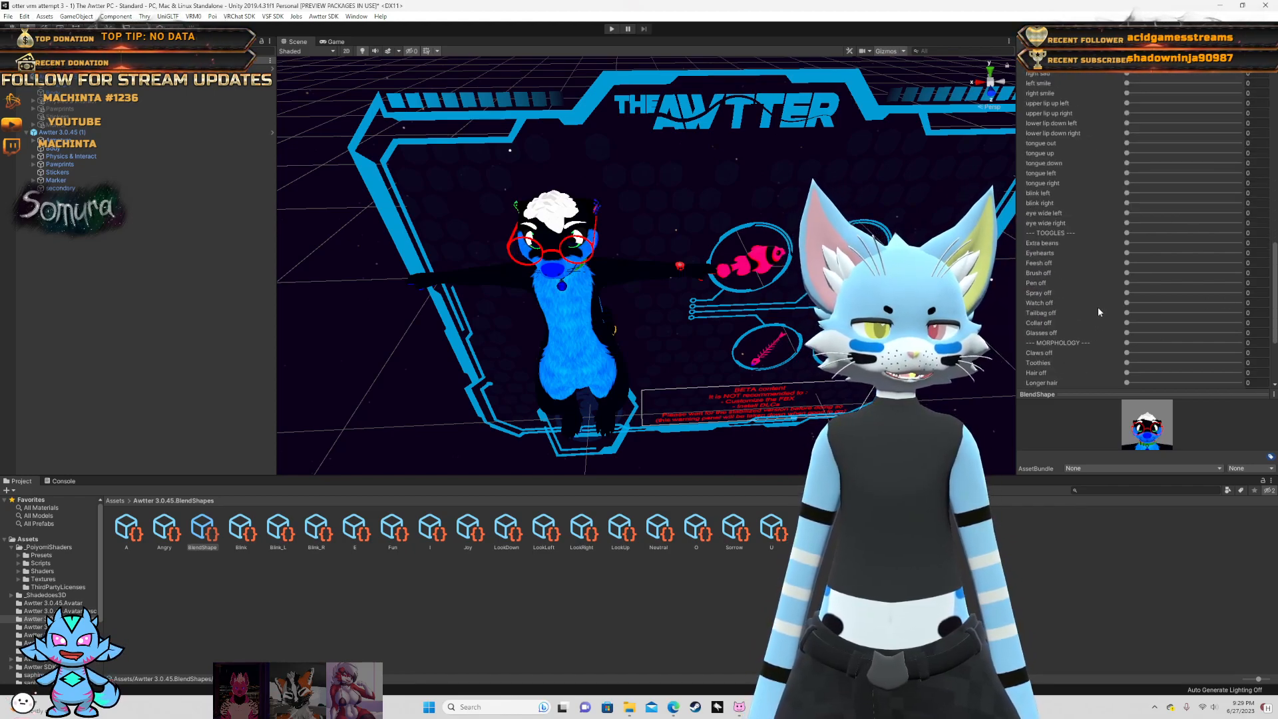
pyautogui.scroll(10, 1091, 309)
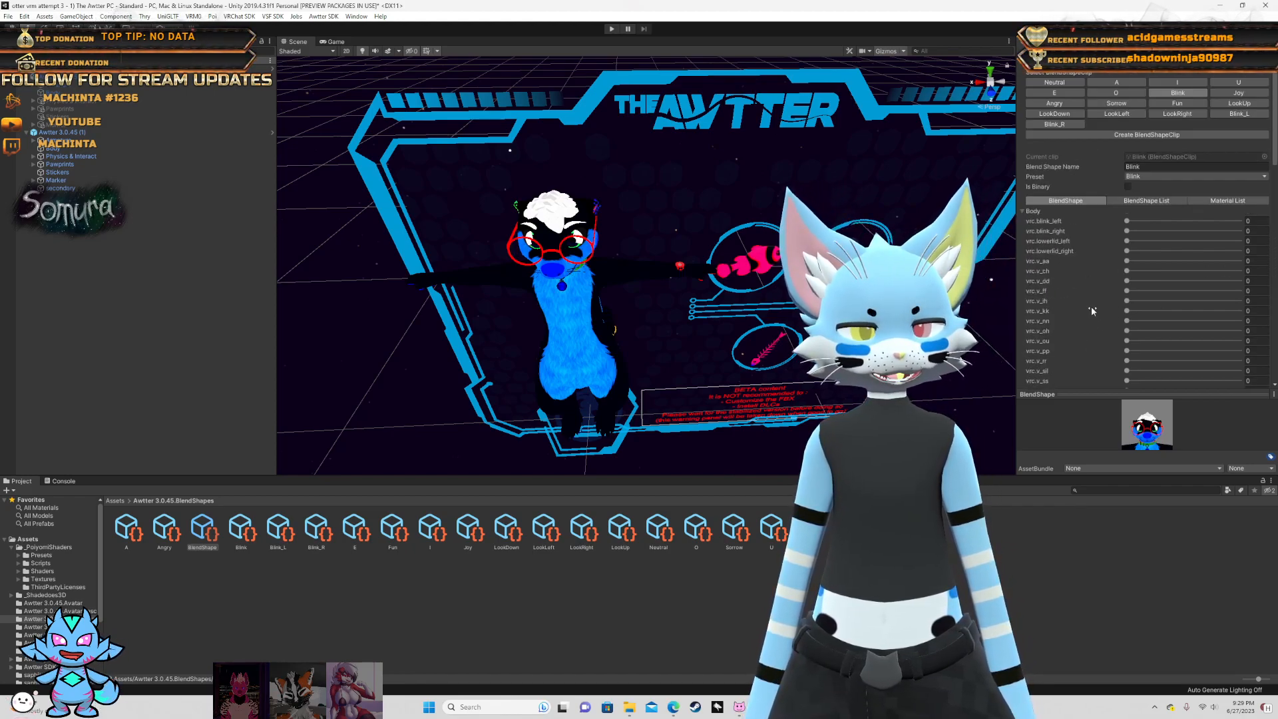
# - Try vrc.blink_left and vrc.blink_right at 100 for the Blink clip, and reset both to 0
pyautogui.moveTo(1127, 253); pyautogui.dragTo(1260, 261)
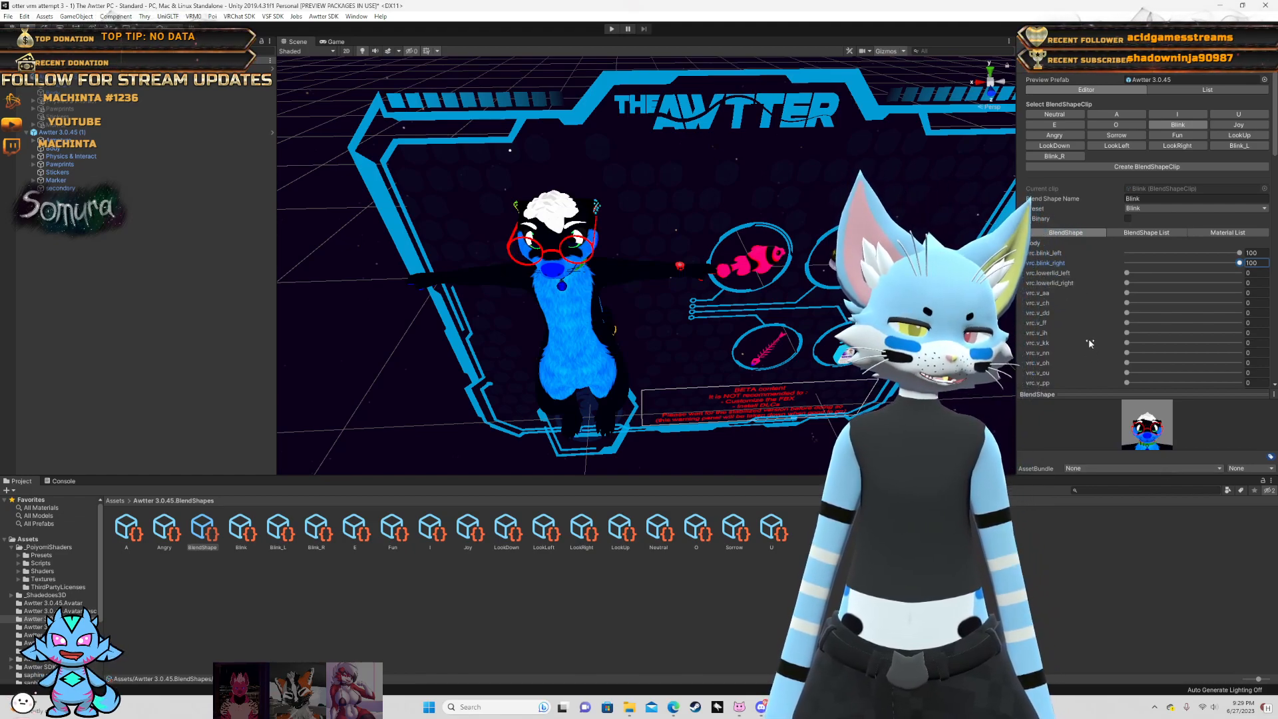
pyautogui.click(1240, 254)
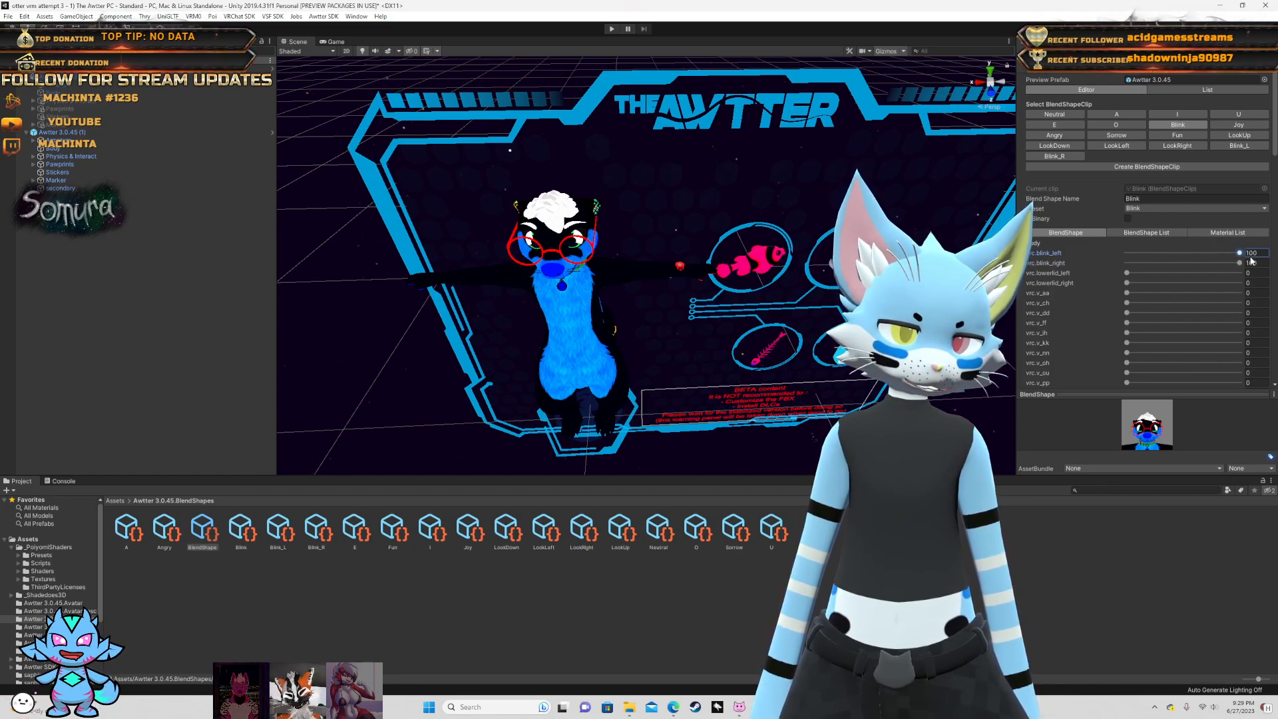
pyautogui.moveTo(1128, 274); pyautogui.dragTo(1129, 274)
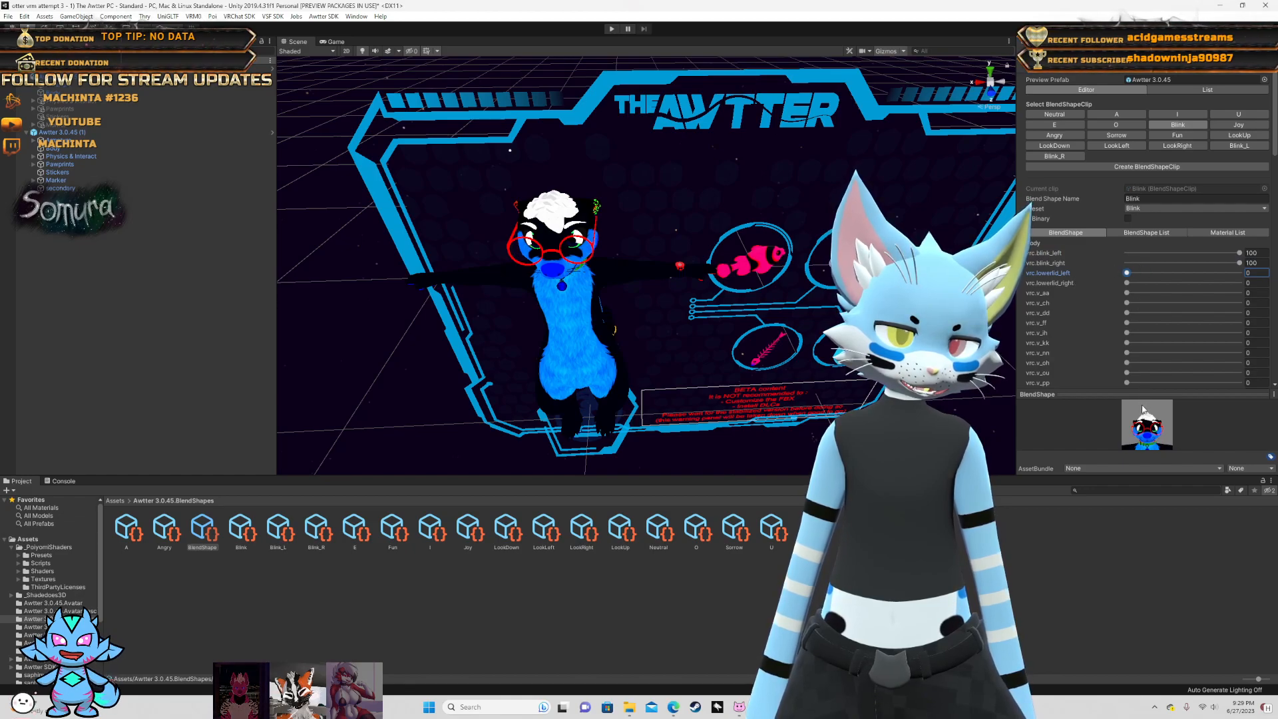
pyautogui.moveTo(1239, 263); pyautogui.dragTo(1125, 265)
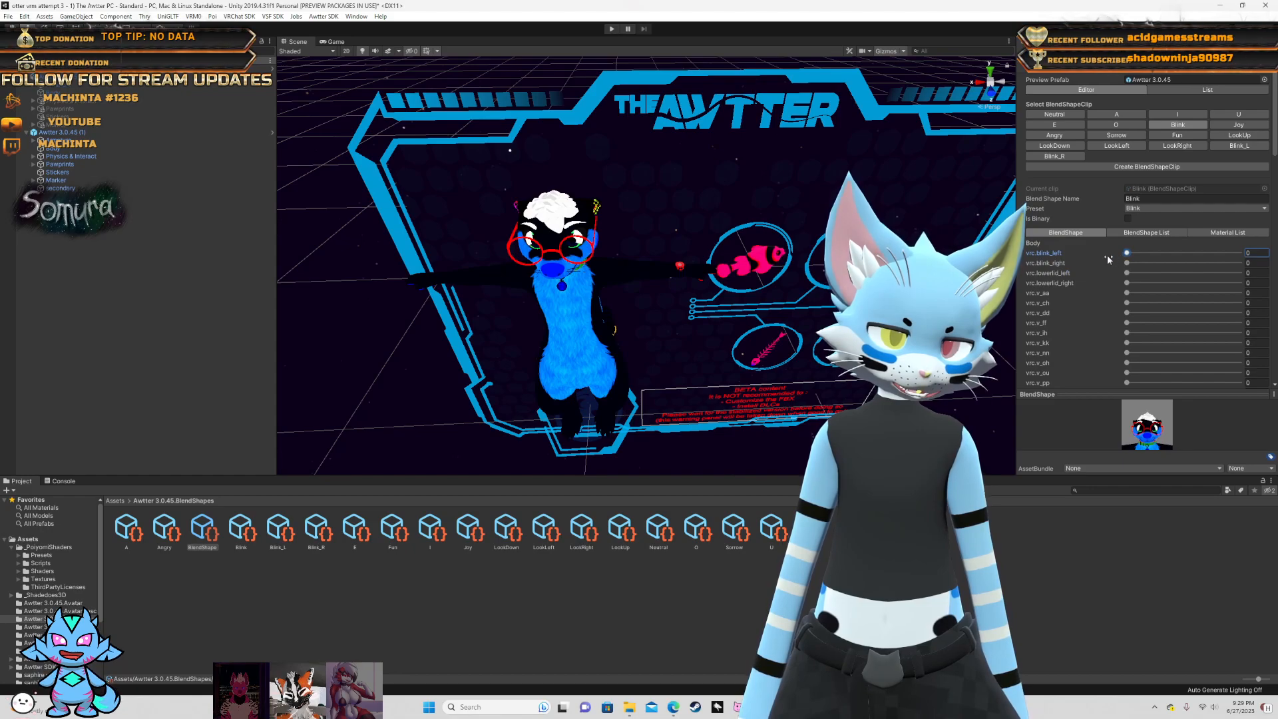
# - Set the Body face-tracking blend shapes blink left and blink right to 100 for the Blink clip
pyautogui.scroll(-15, 1108, 259)
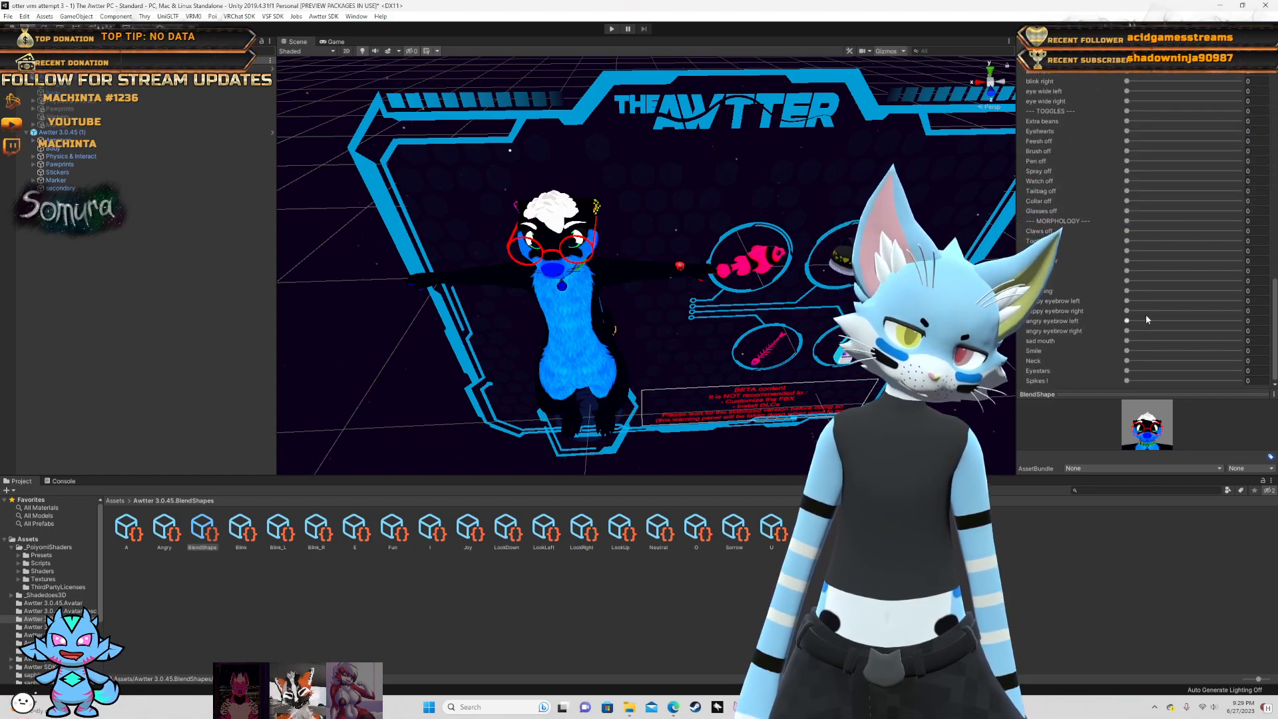
pyautogui.scroll(5, 1076, 351)
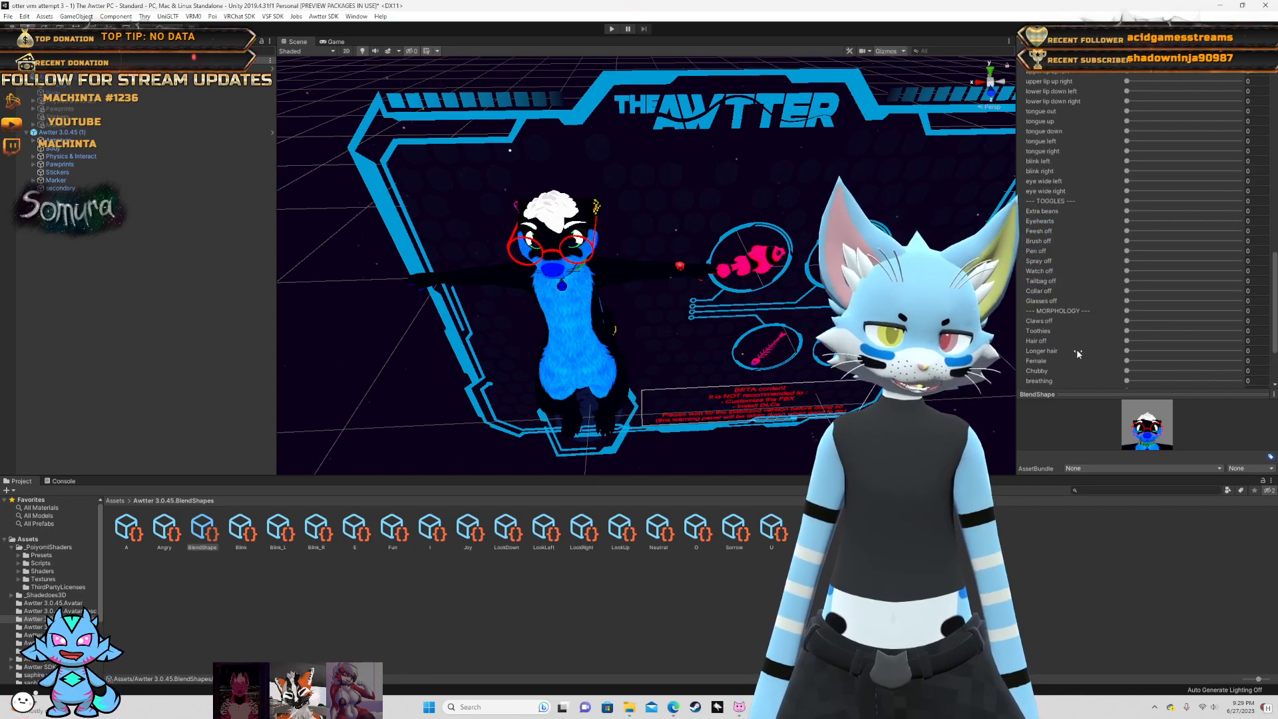
pyautogui.scroll(15, 1076, 349)
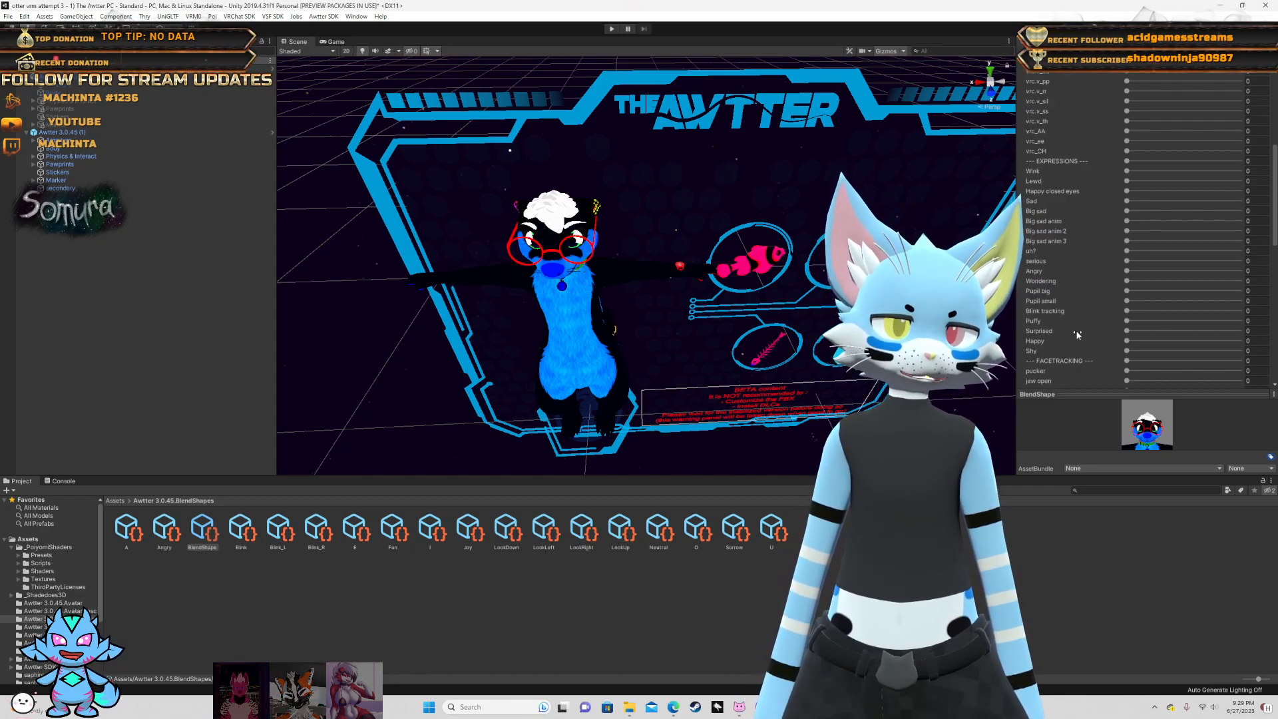
pyautogui.scroll(5, 1077, 330)
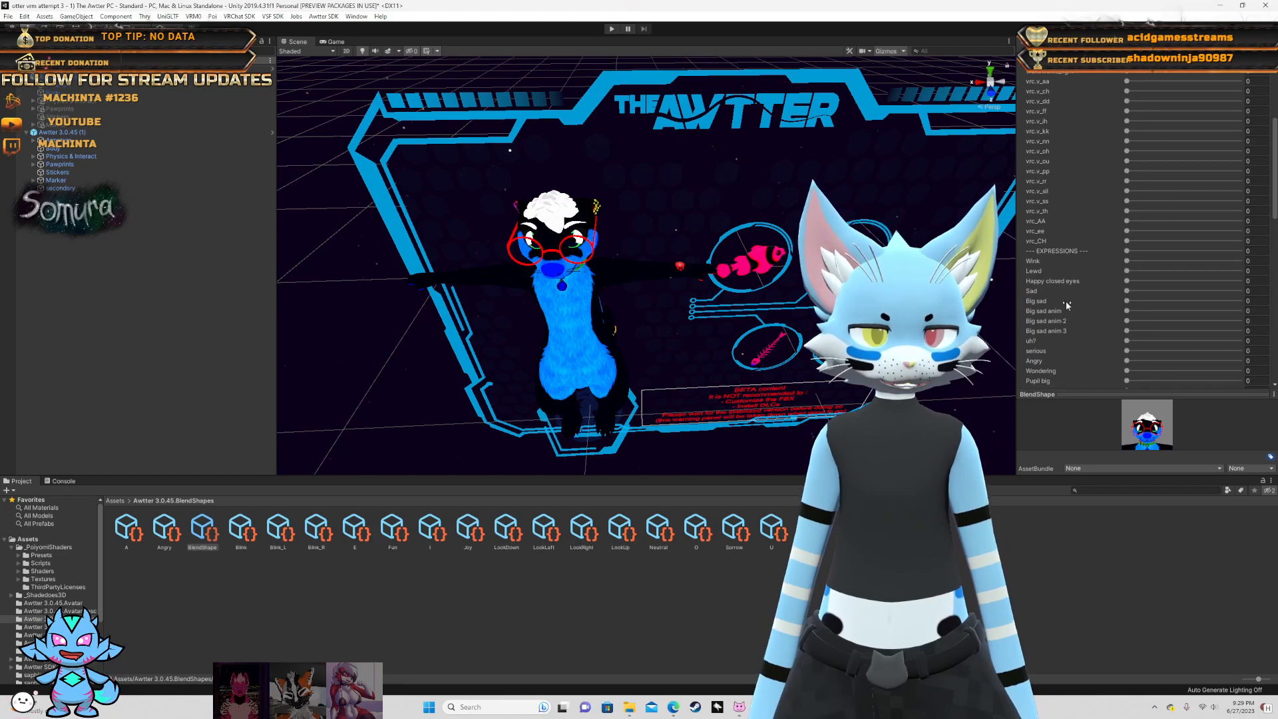
pyautogui.scroll(10, 1085, 286)
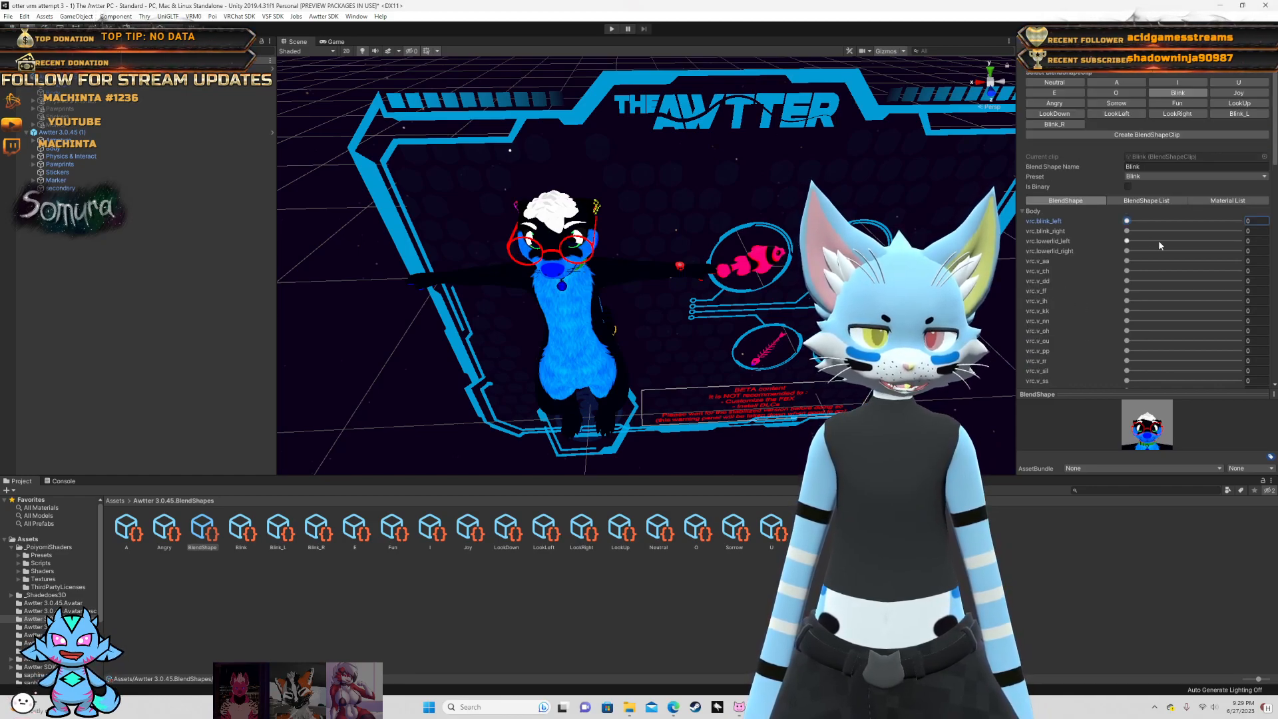
pyautogui.scroll(-10, 1145, 266)
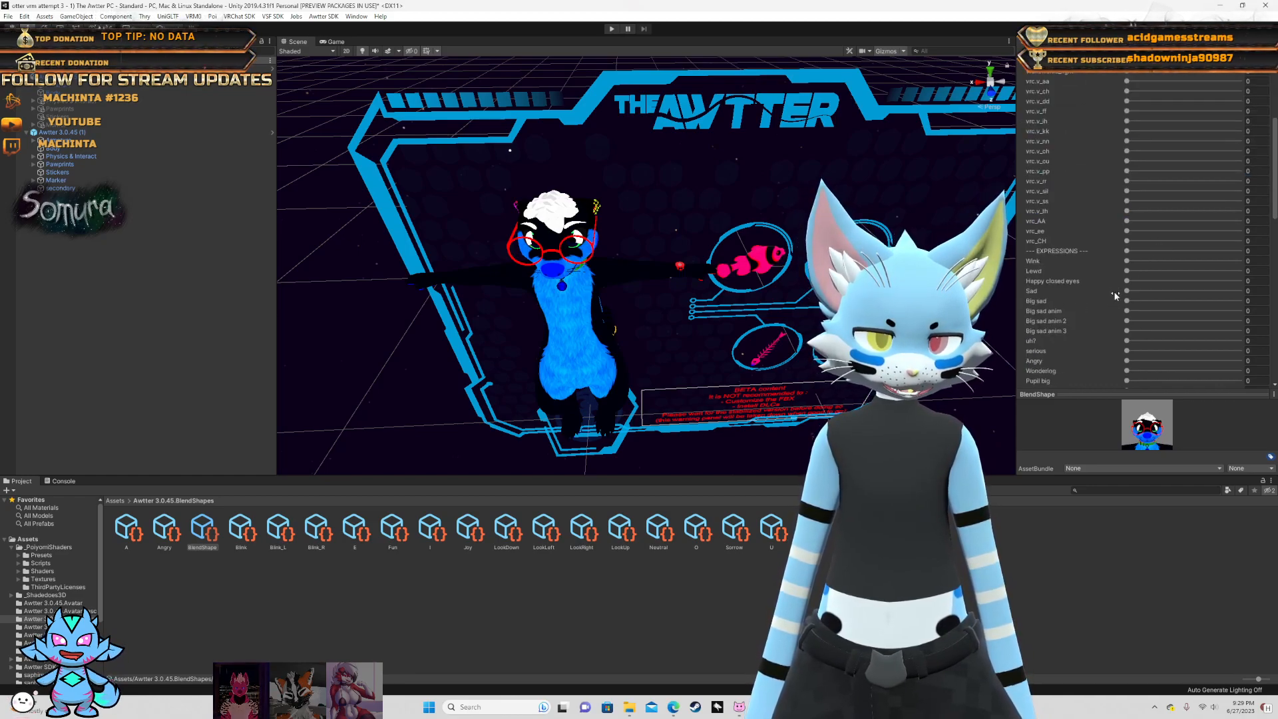
pyautogui.scroll(-3, 1112, 286)
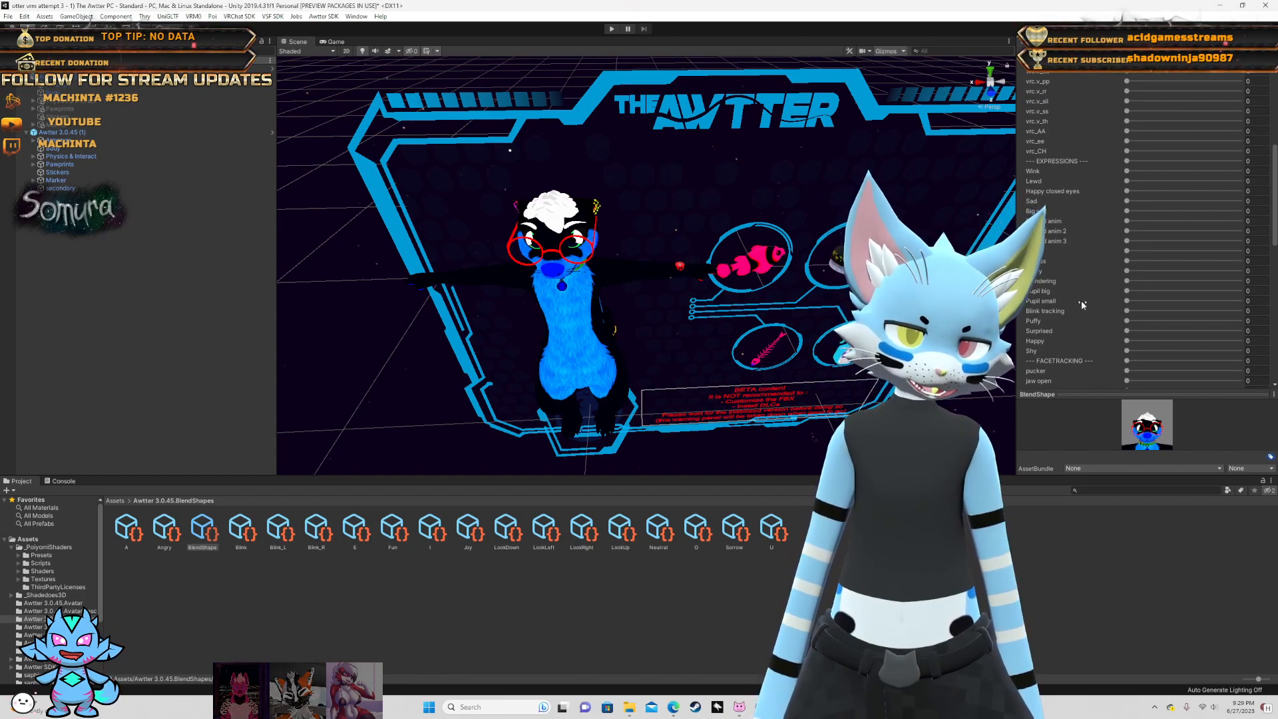
pyautogui.scroll(-9, 1082, 301)
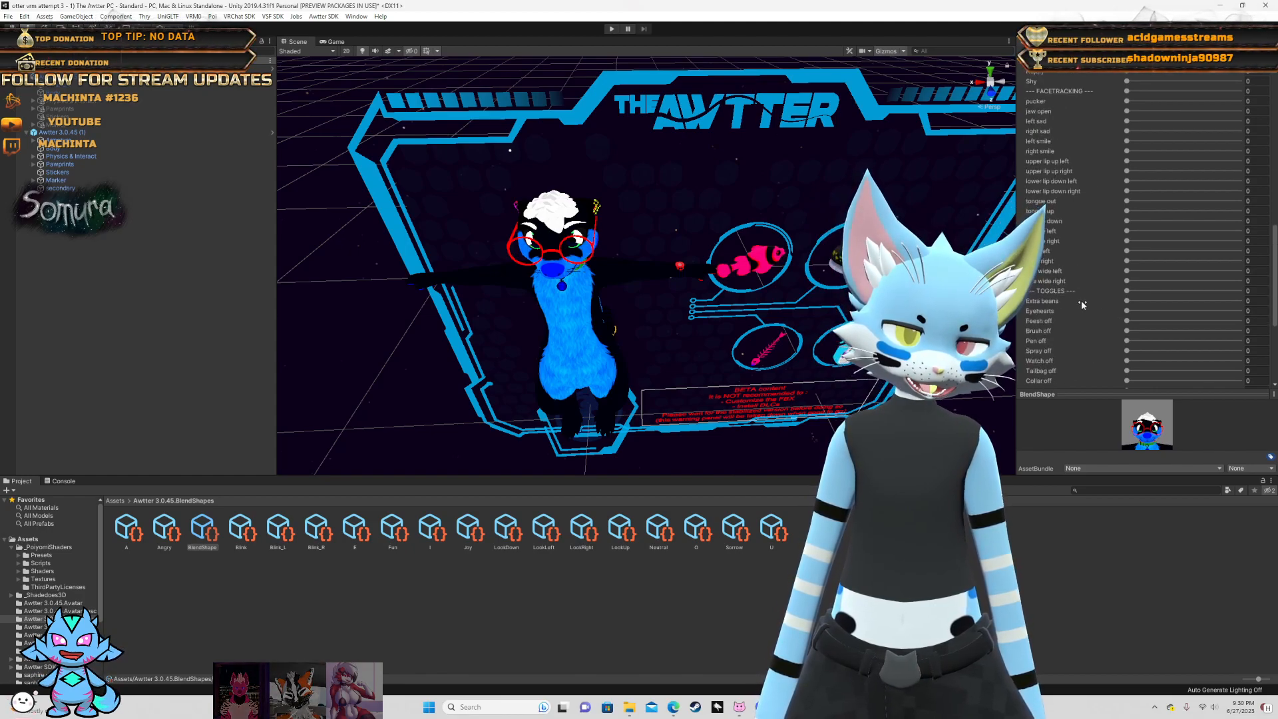
pyautogui.moveTo(1136, 250); pyautogui.dragTo(1095, 270)
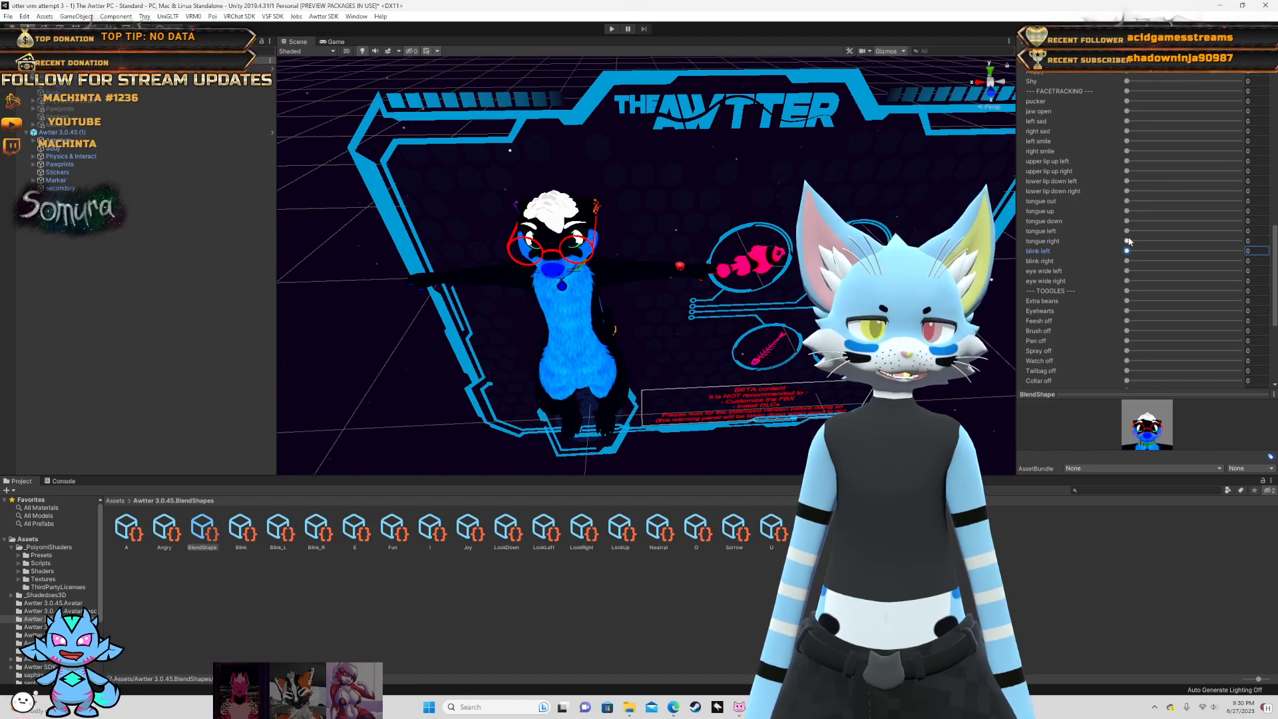
pyautogui.moveTo(1129, 251); pyautogui.dragTo(1270, 253)
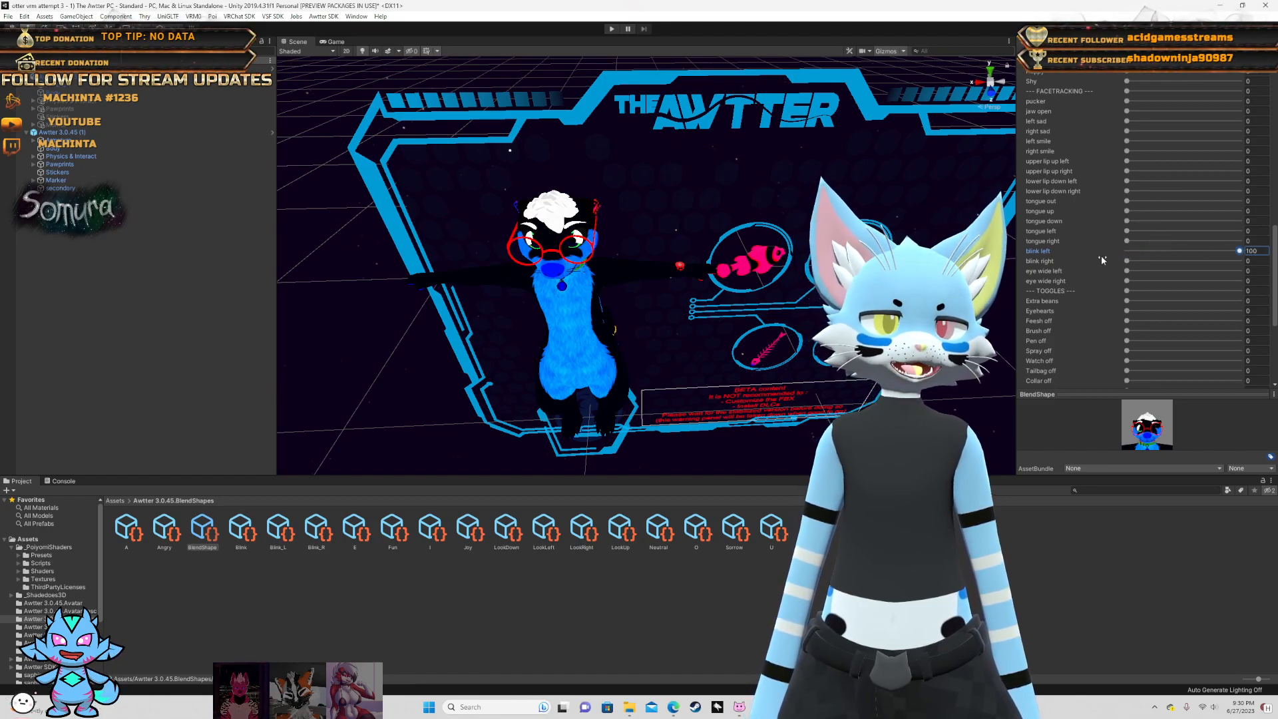
pyautogui.moveTo(1128, 261); pyautogui.dragTo(1259, 277)
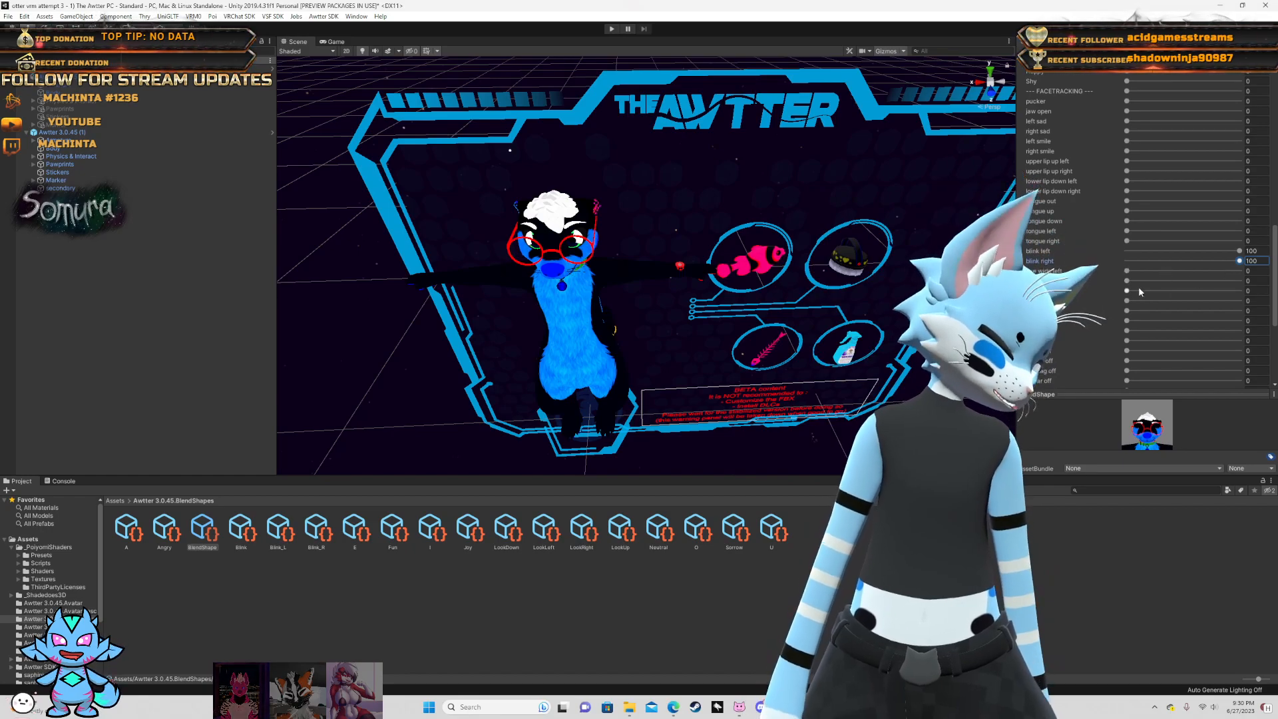
# - Set left smile, right smile, upper lip up left and upper lip up right on the Body to 100 for the Joy clip
pyautogui.scroll(5, 1127, 272)
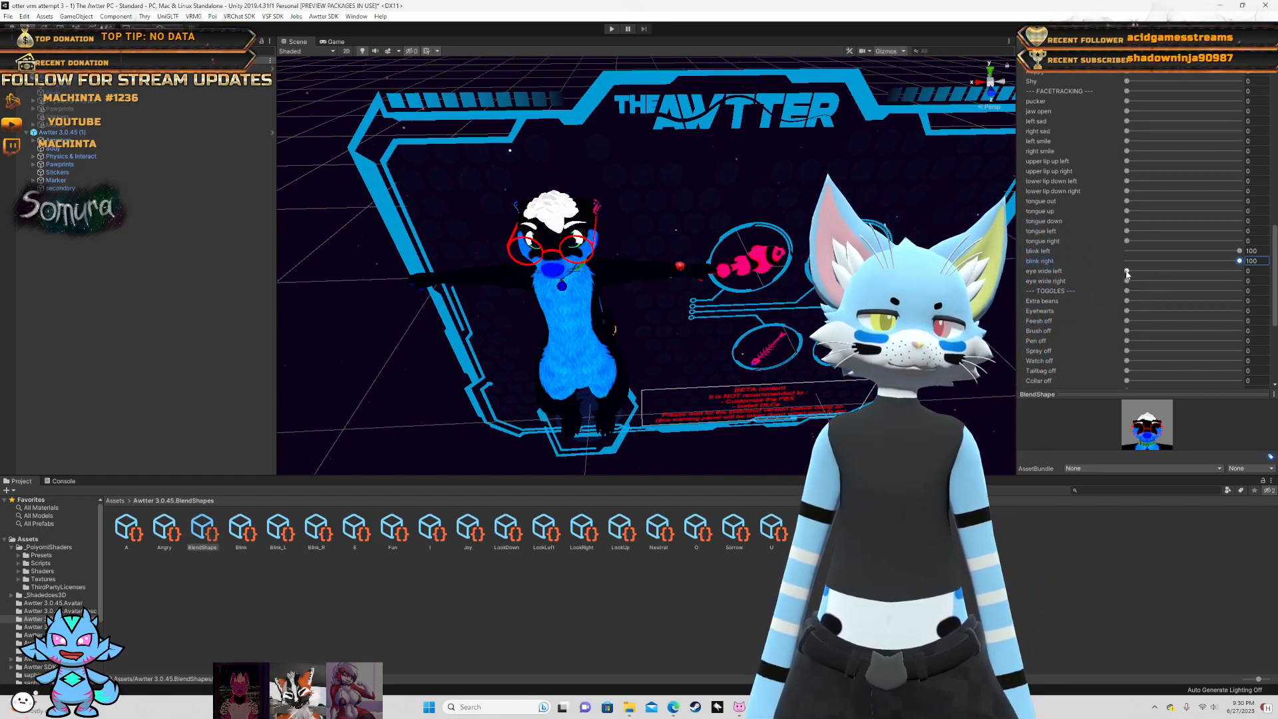
pyautogui.scroll(10, 1125, 272)
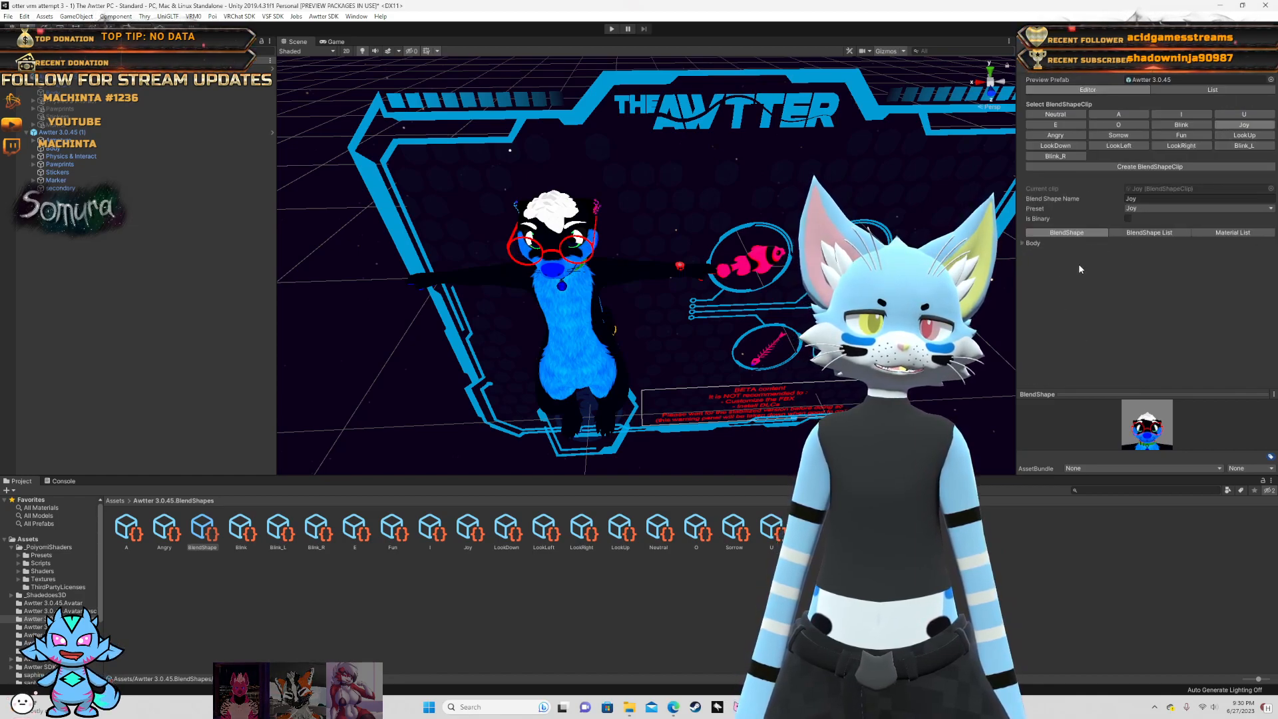
pyautogui.click(1023, 243)
pyautogui.scroll(-10, 1095, 284)
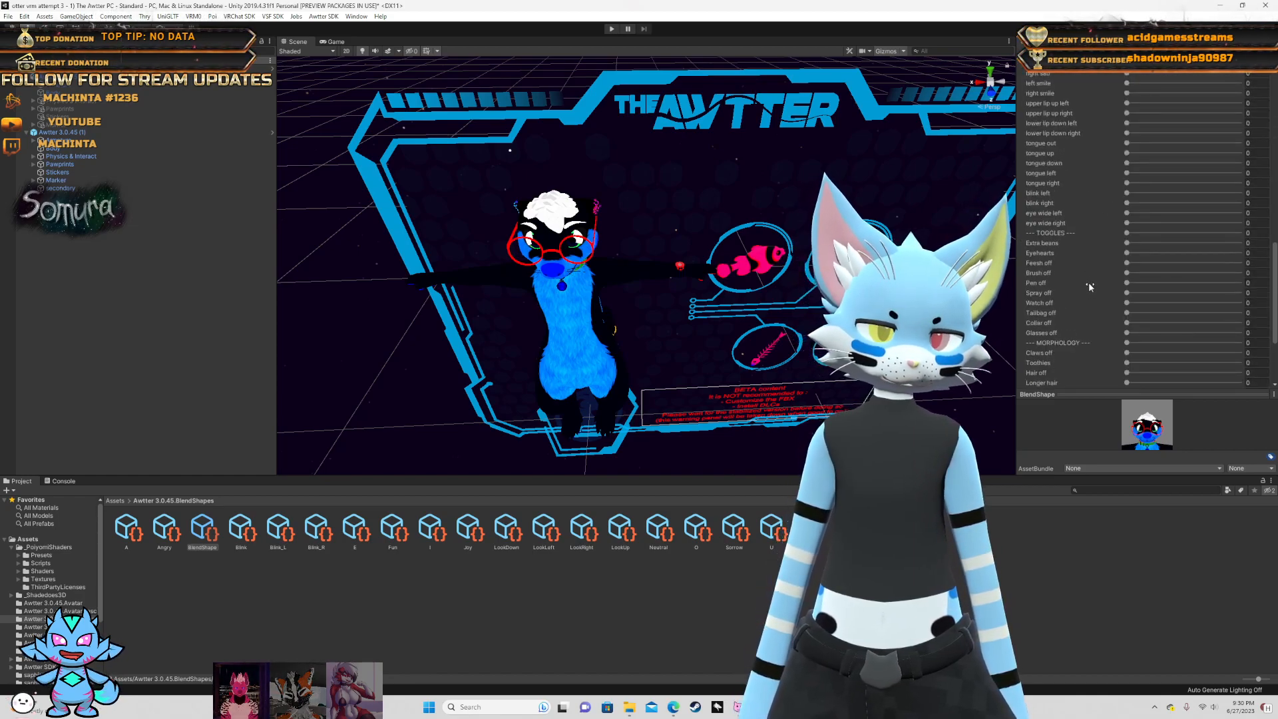
pyautogui.scroll(-2, 1089, 282)
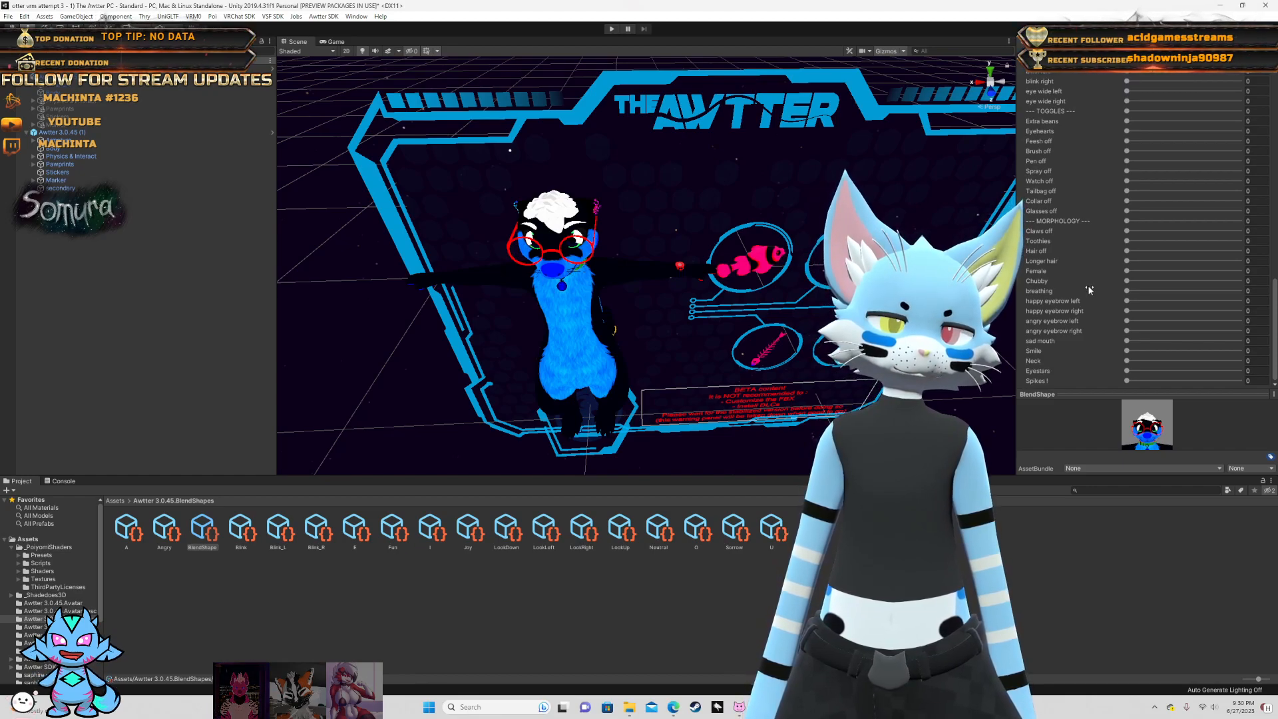
pyautogui.scroll(9, 1089, 290)
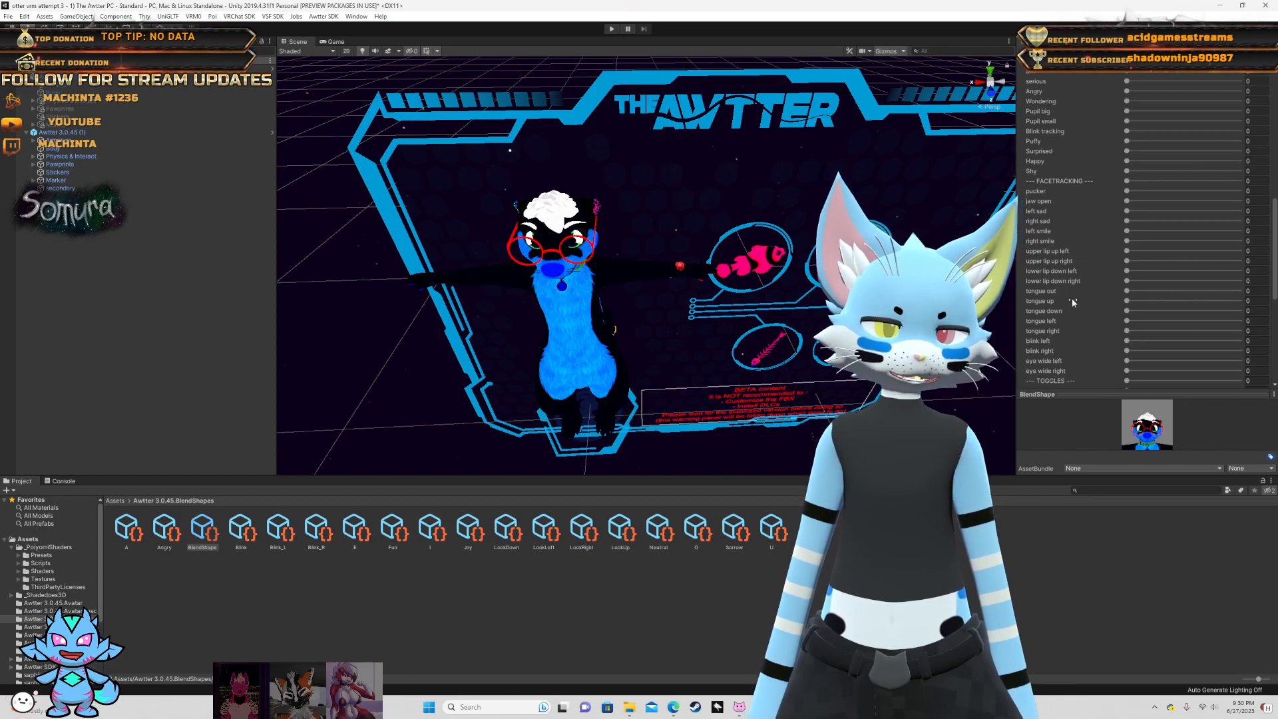
pyautogui.scroll(-10, 1085, 293)
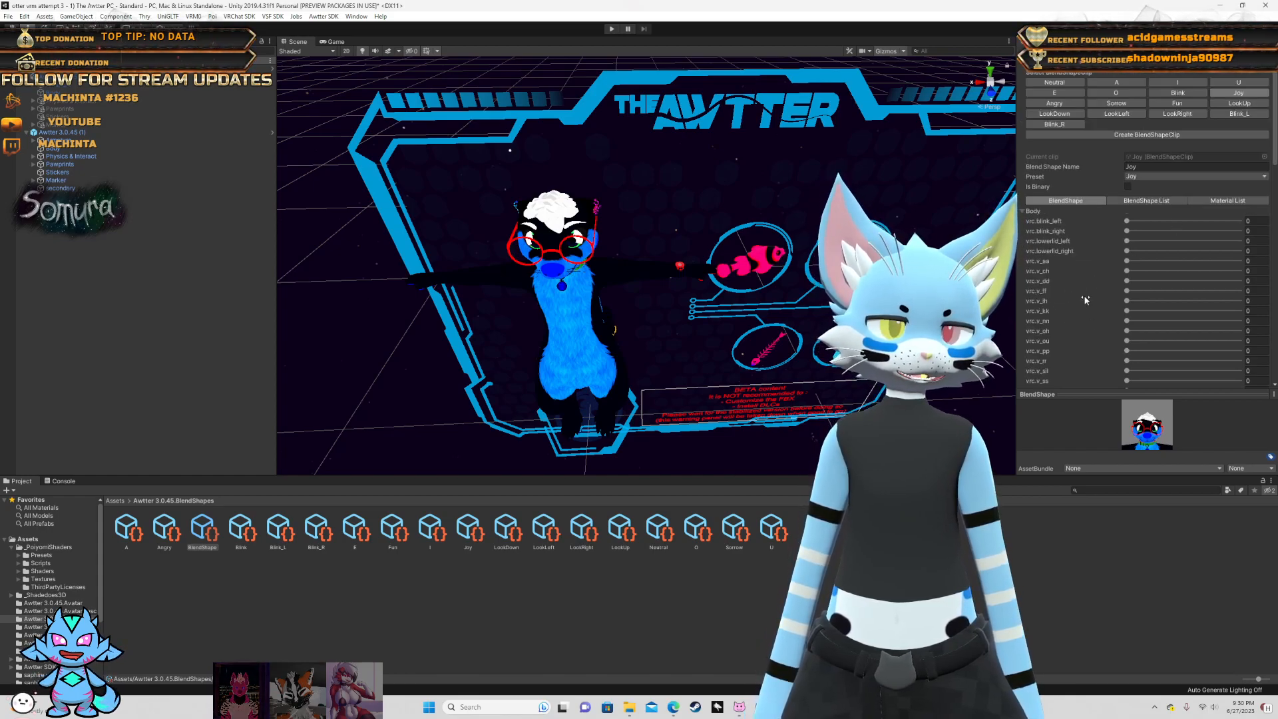
pyautogui.scroll(9, 1079, 303)
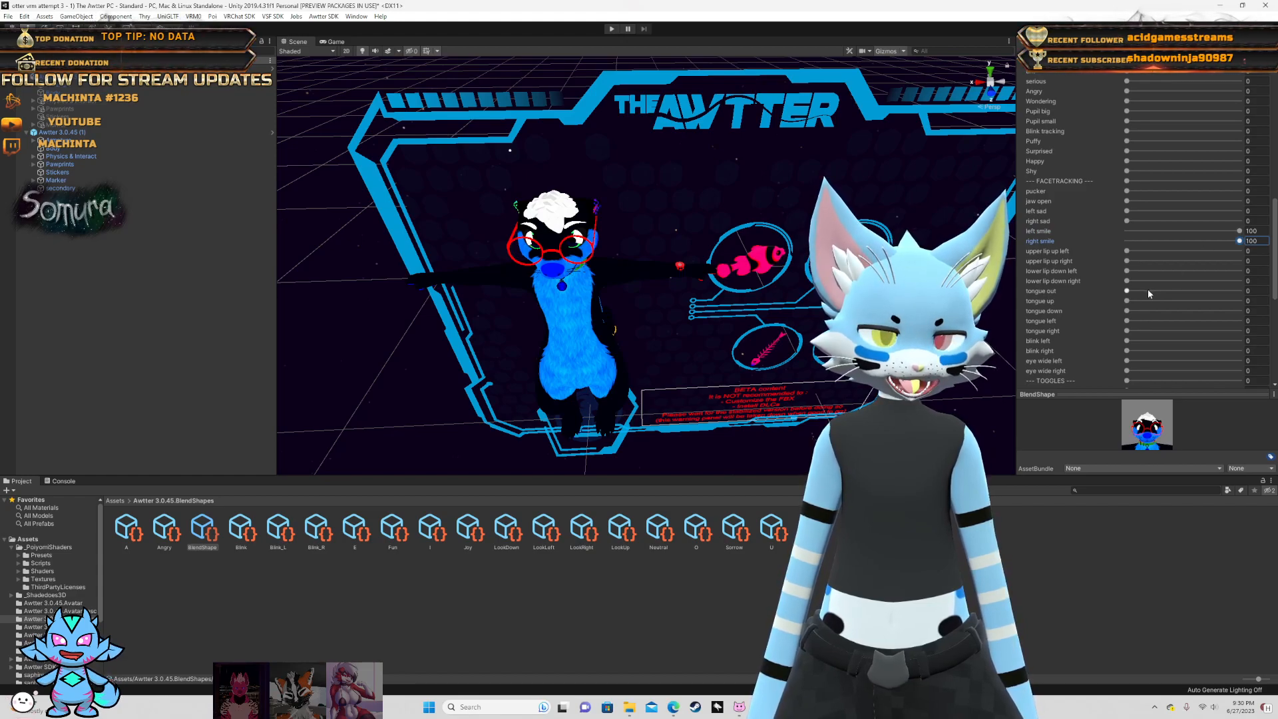
pyautogui.click(1130, 252)
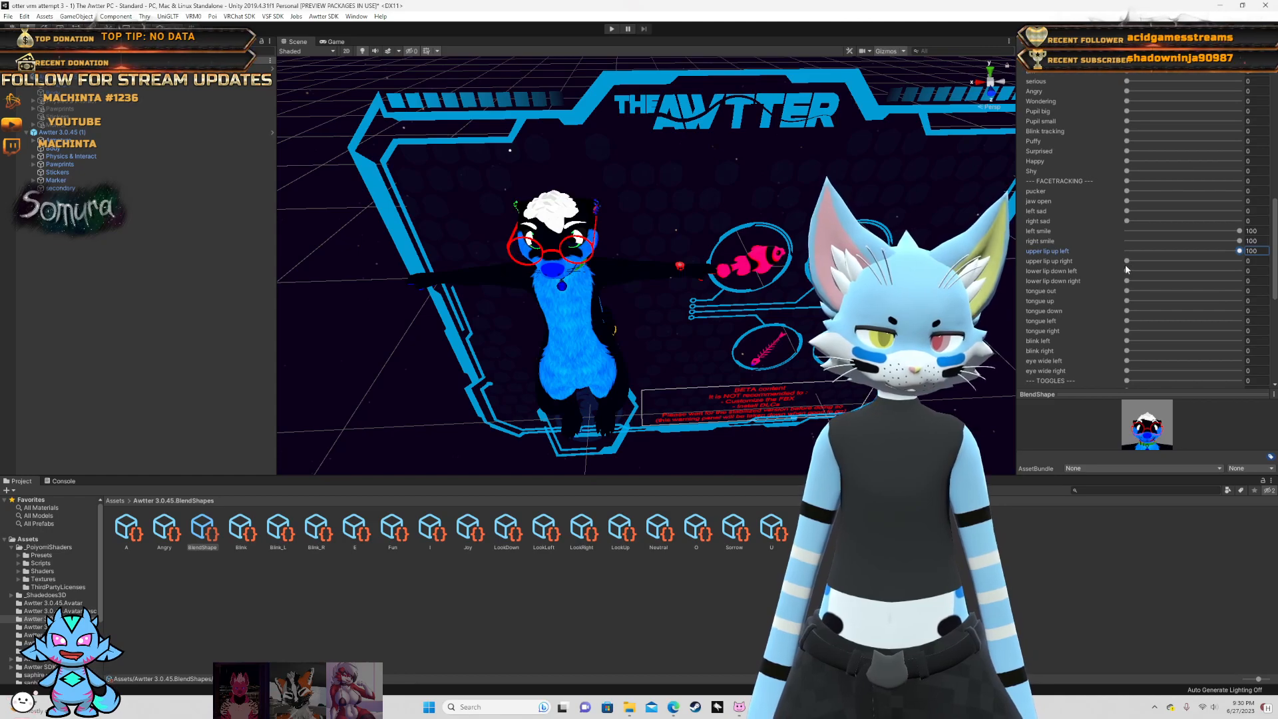
pyautogui.moveTo(1127, 262); pyautogui.dragTo(1241, 270)
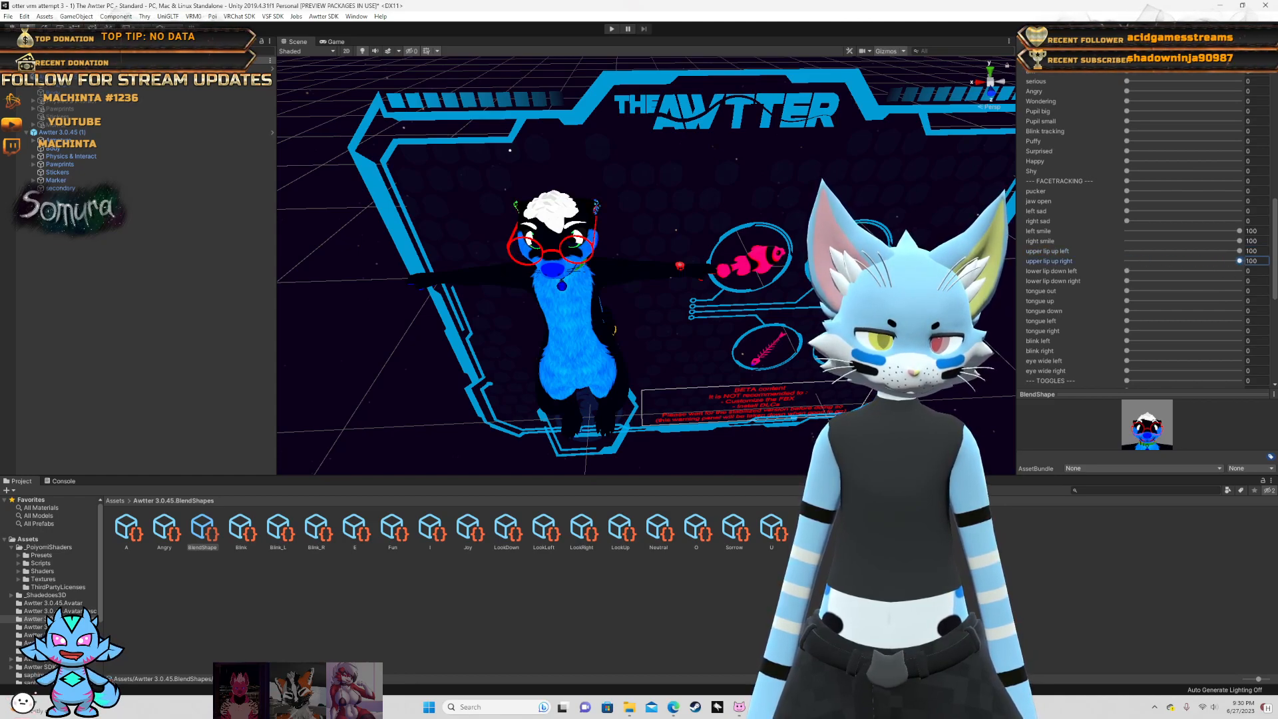
# - Set tongue out to 100 and both upper lip up blend shapes to 0 for the Joy clip, with left and right smile at 100
pyautogui.moveTo(1127, 291); pyautogui.dragTo(1097, 260)
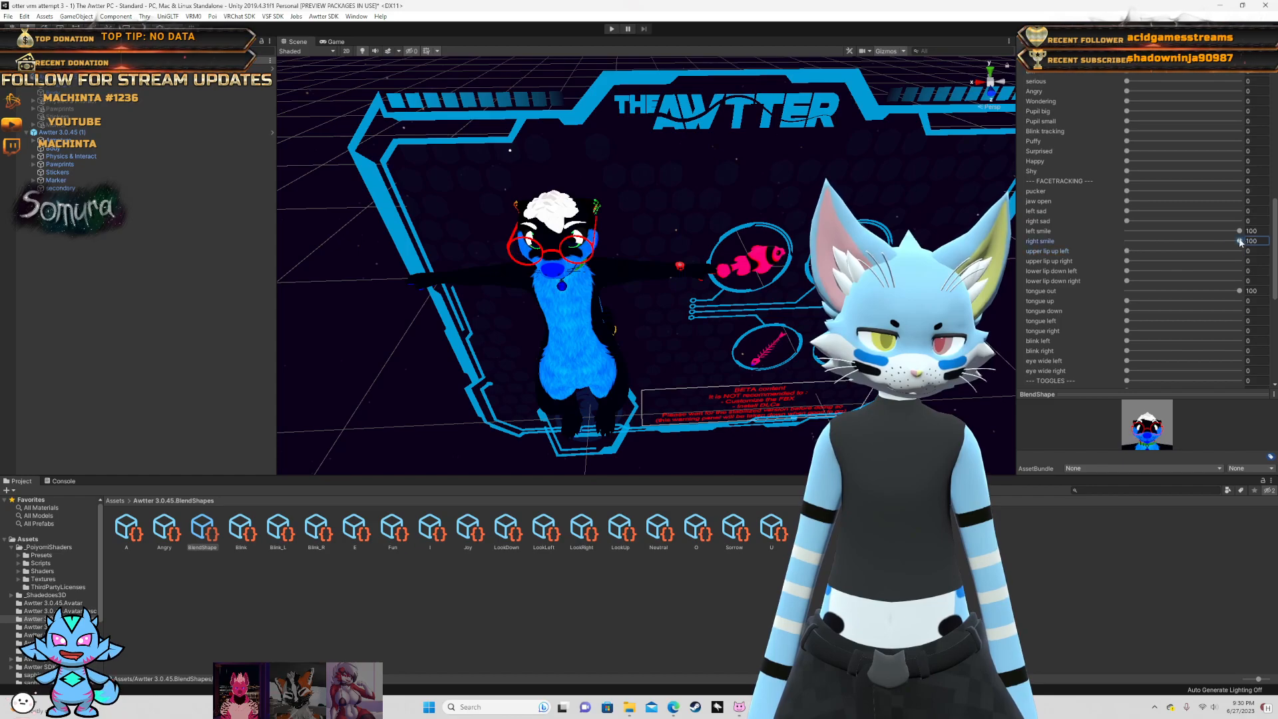
pyautogui.moveTo(1127, 241); pyautogui.dragTo(1208, 252)
pyautogui.moveTo(1173, 396); pyautogui.dragTo(1146, 387)
pyautogui.scroll(-3, 1146, 333)
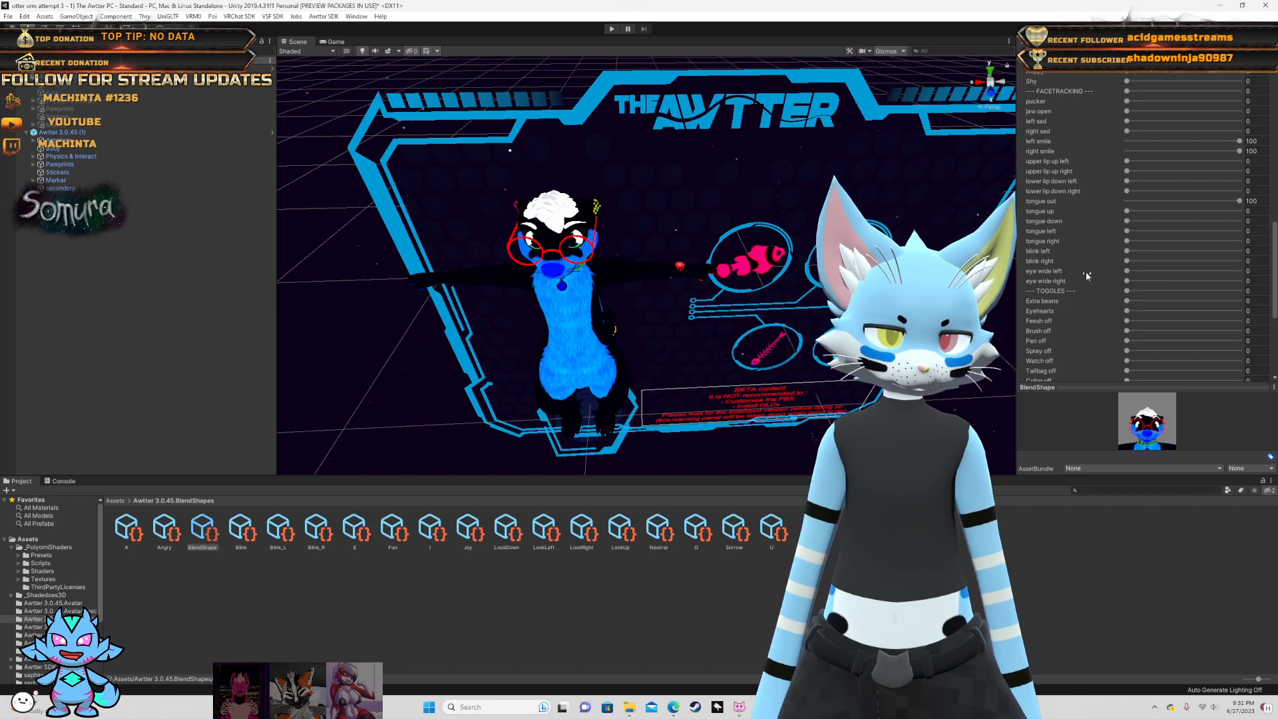
pyautogui.scroll(3, 1087, 275)
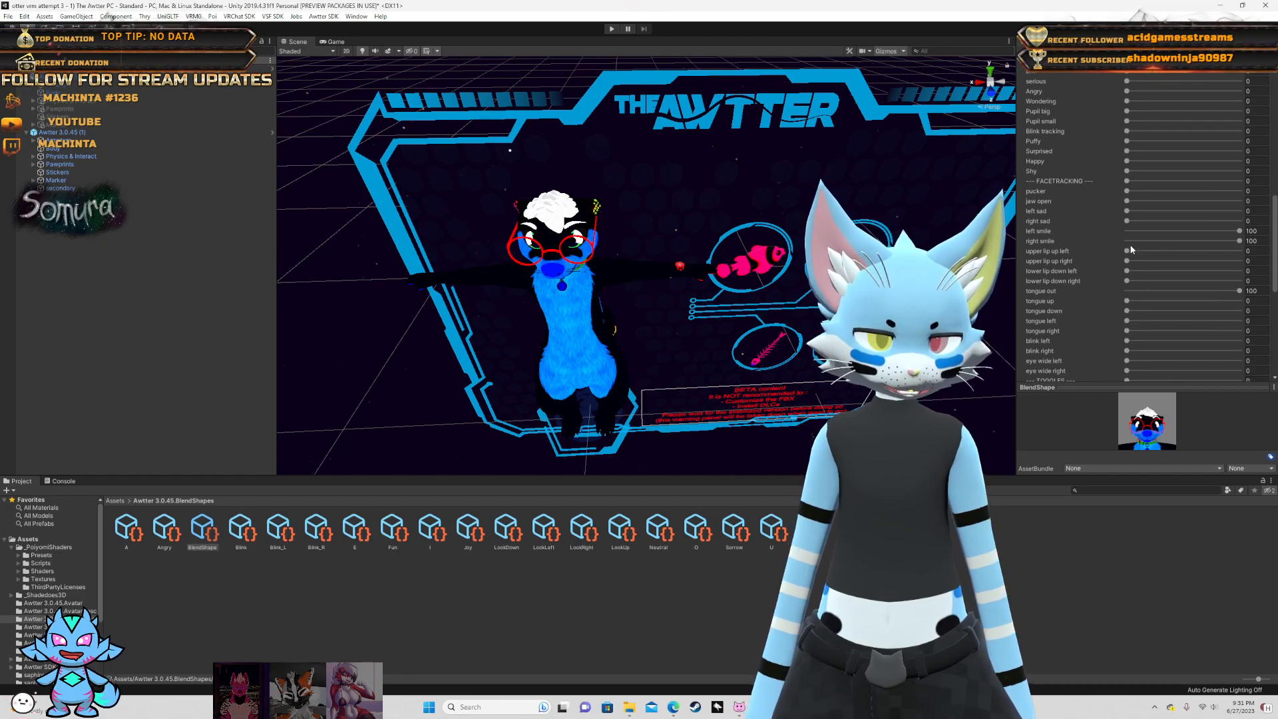
# - Try upper lip up left and upper lip up right at 100 again for the Joy clip
pyautogui.moveTo(1131, 246); pyautogui.dragTo(1137, 250)
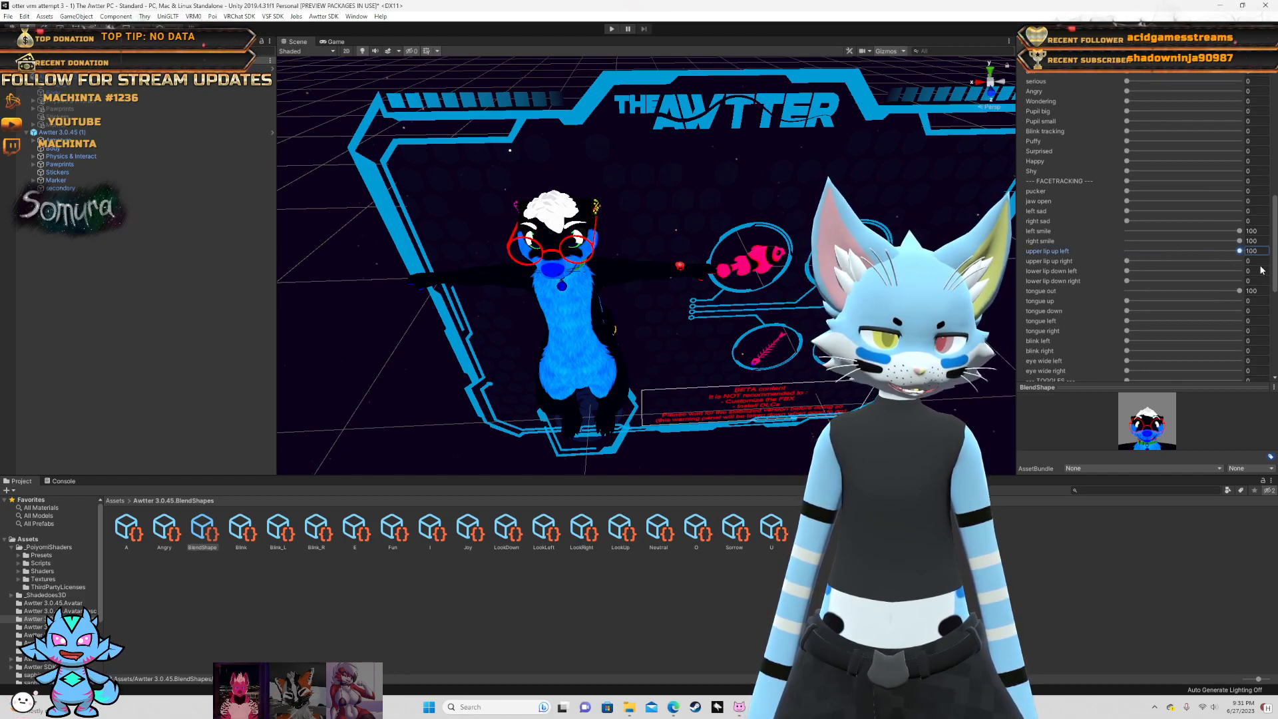
pyautogui.moveTo(1126, 261); pyautogui.dragTo(1242, 263)
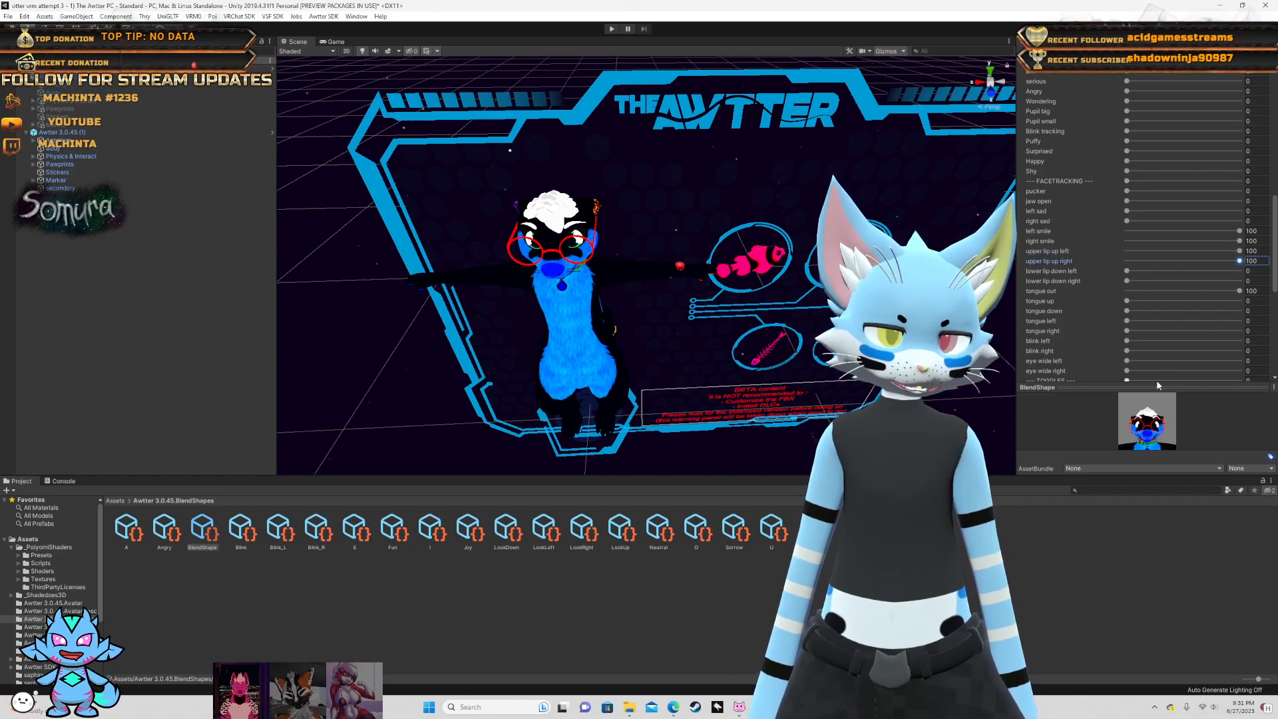
pyautogui.moveTo(1170, 387)
pyautogui.mouseDown()
pyautogui.moveTo(1167, 270)
pyautogui.moveTo(1160, 396)
pyautogui.moveTo(1161, 373)
pyautogui.mouseUp()
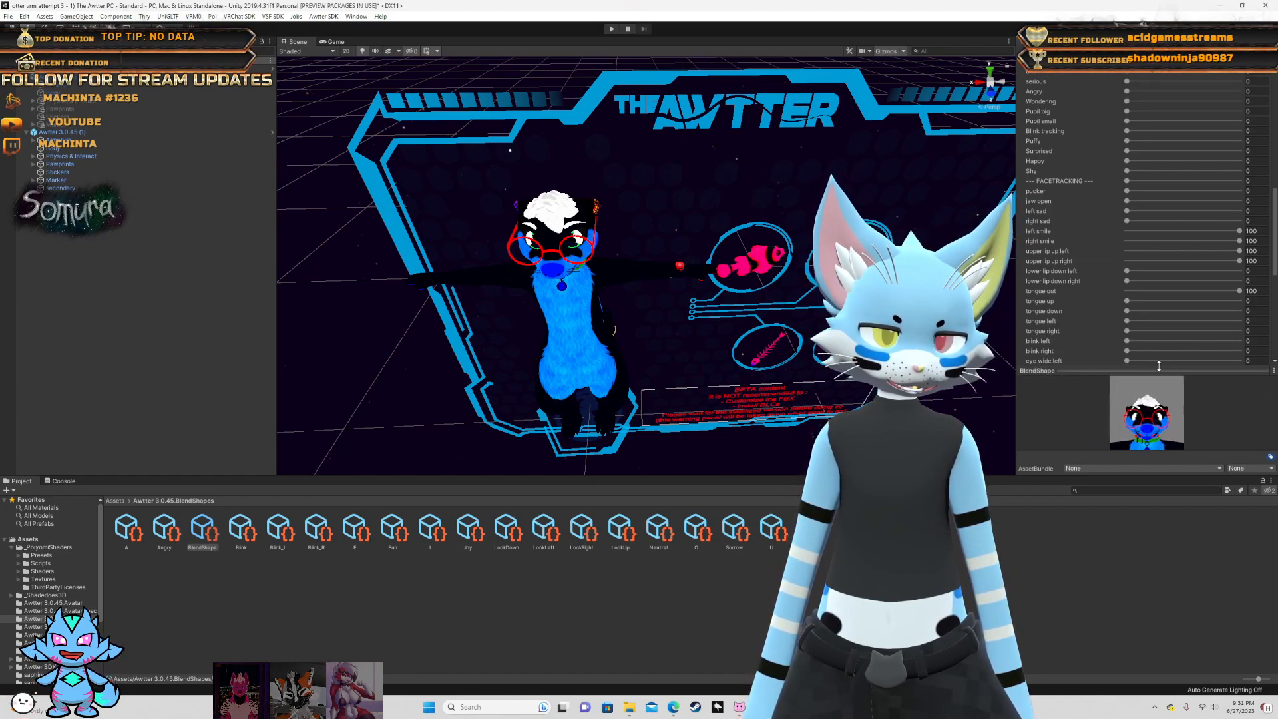
# - Try the Body's lower lip down right at 100 for the Angry clip, and reset the lower lip shapes to 0
pyautogui.scroll(10, 1176, 259)
pyautogui.scroll(2, 1177, 259)
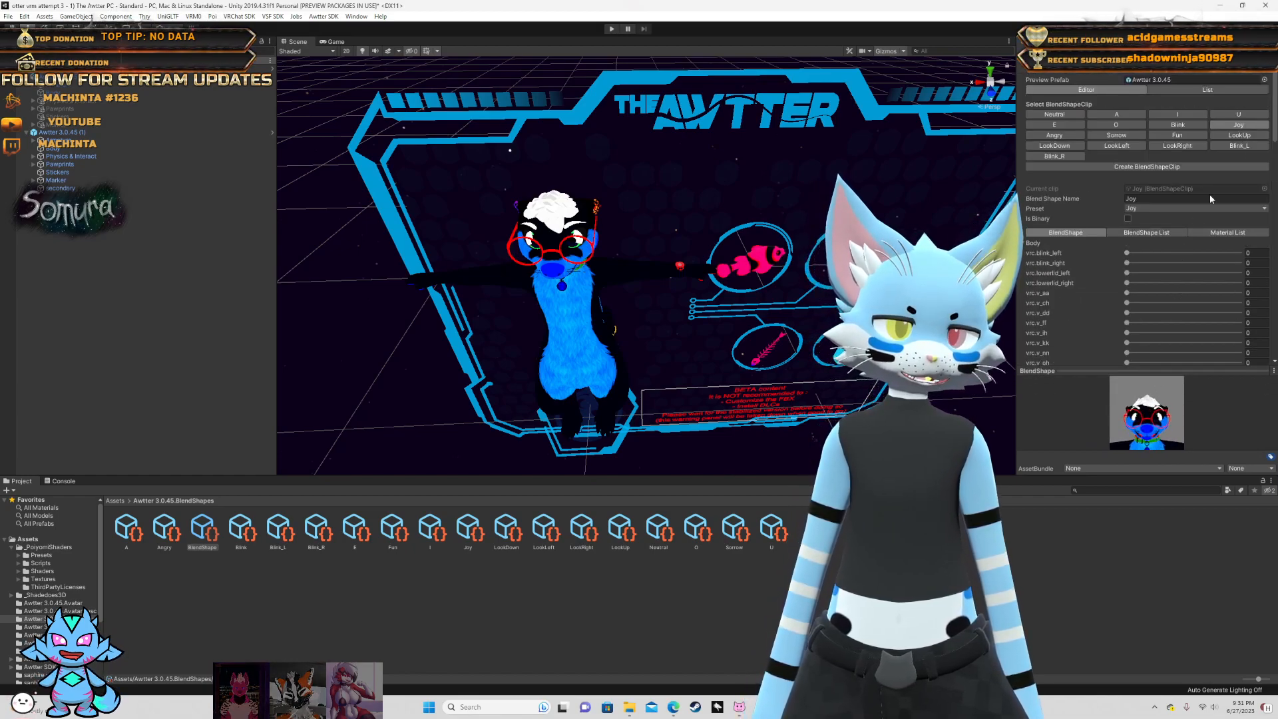
pyautogui.click(1038, 137)
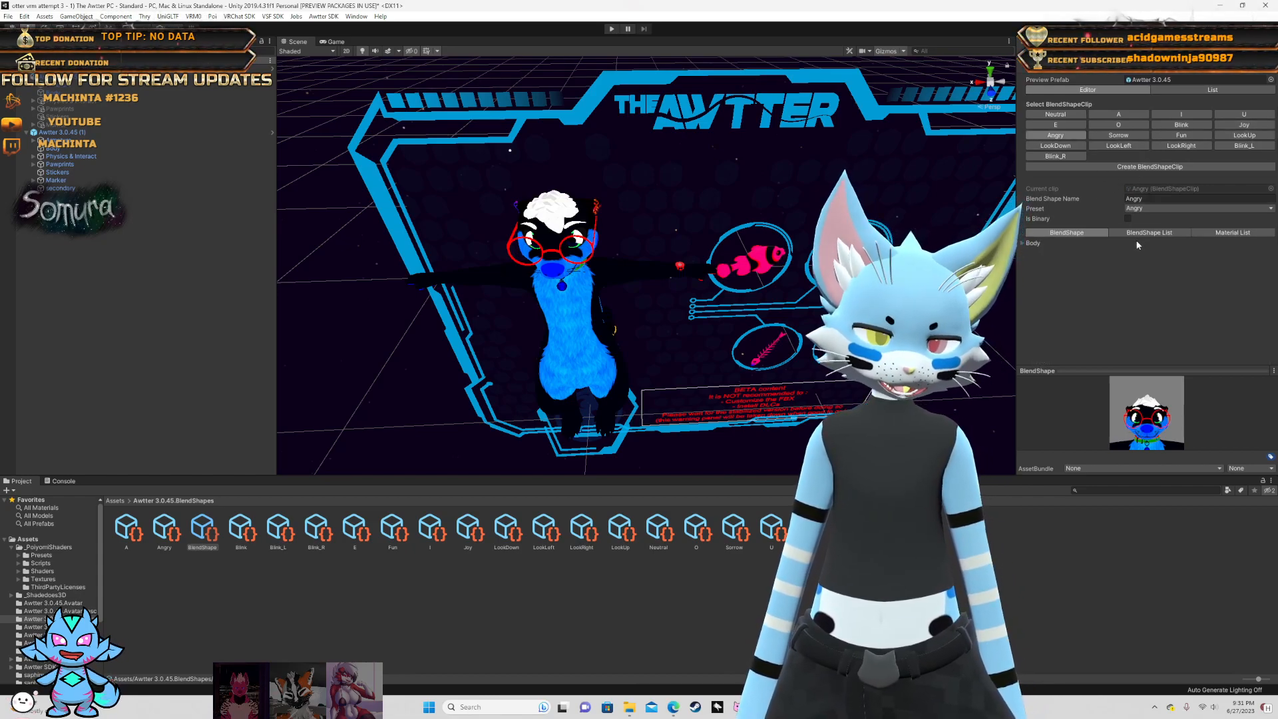
pyautogui.click(1029, 241)
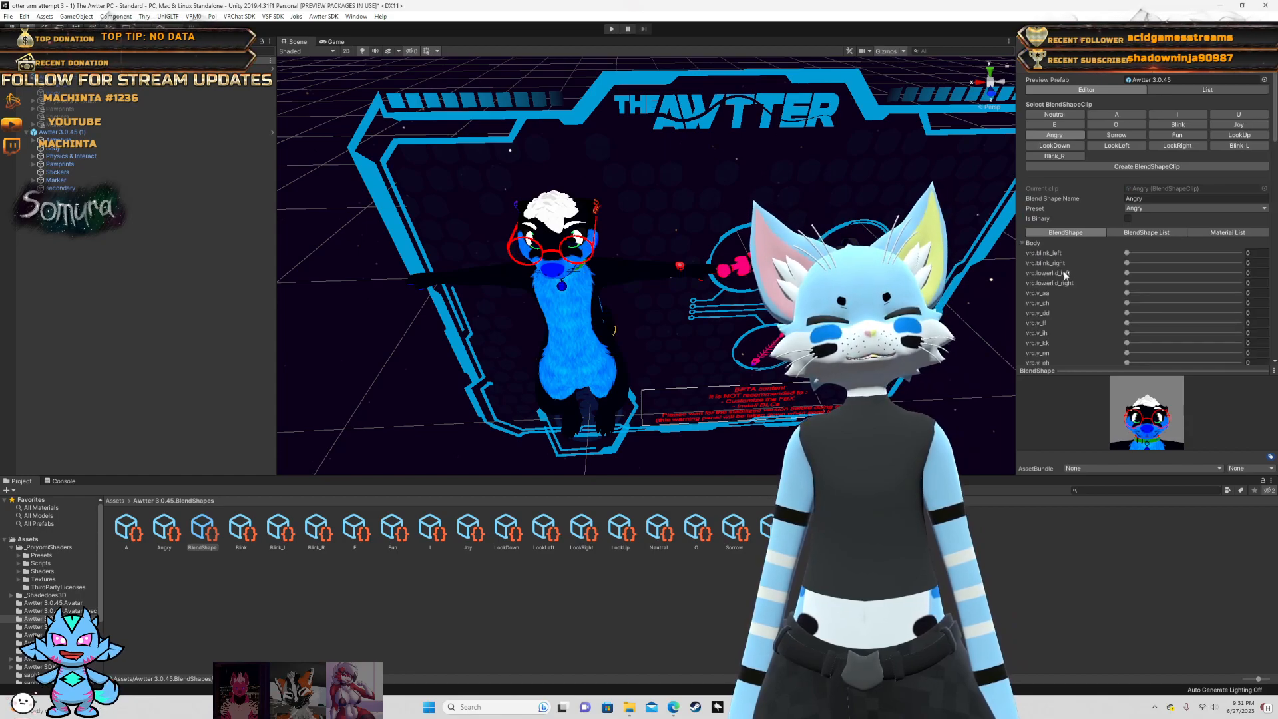
pyautogui.scroll(-5, 1072, 326)
pyautogui.scroll(-3, 1071, 323)
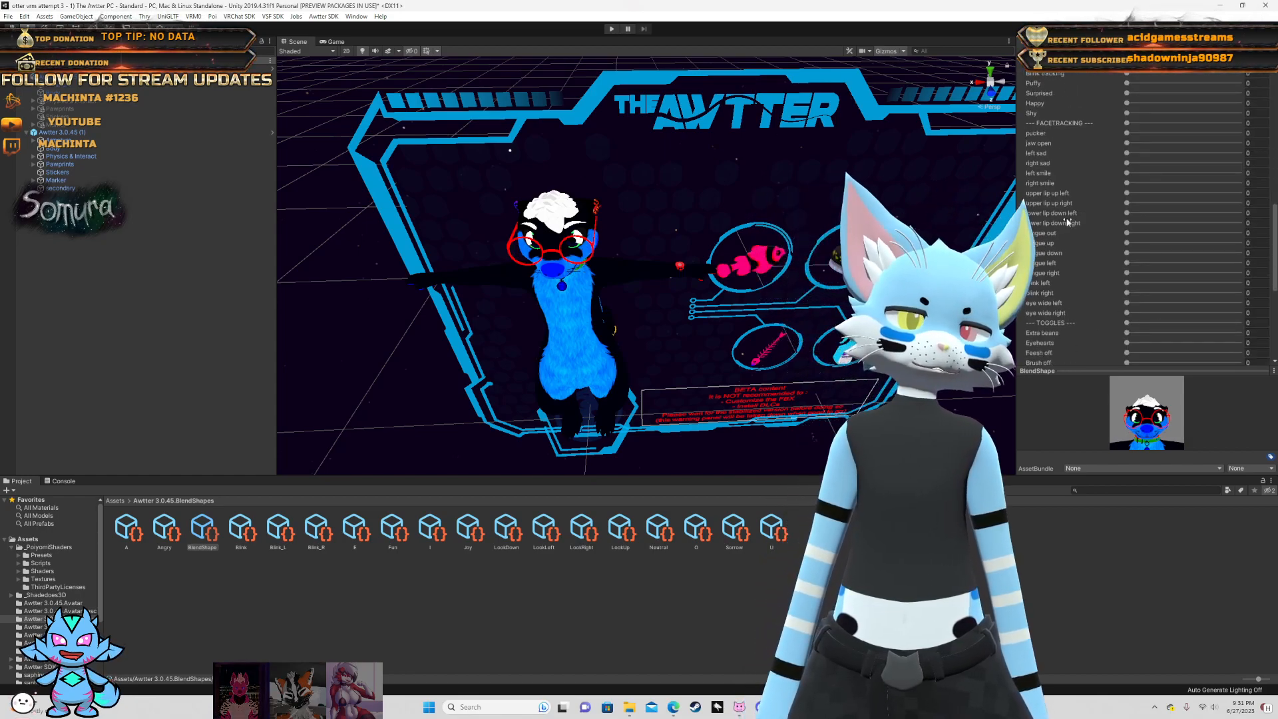
pyautogui.moveTo(1127, 223); pyautogui.dragTo(1240, 223)
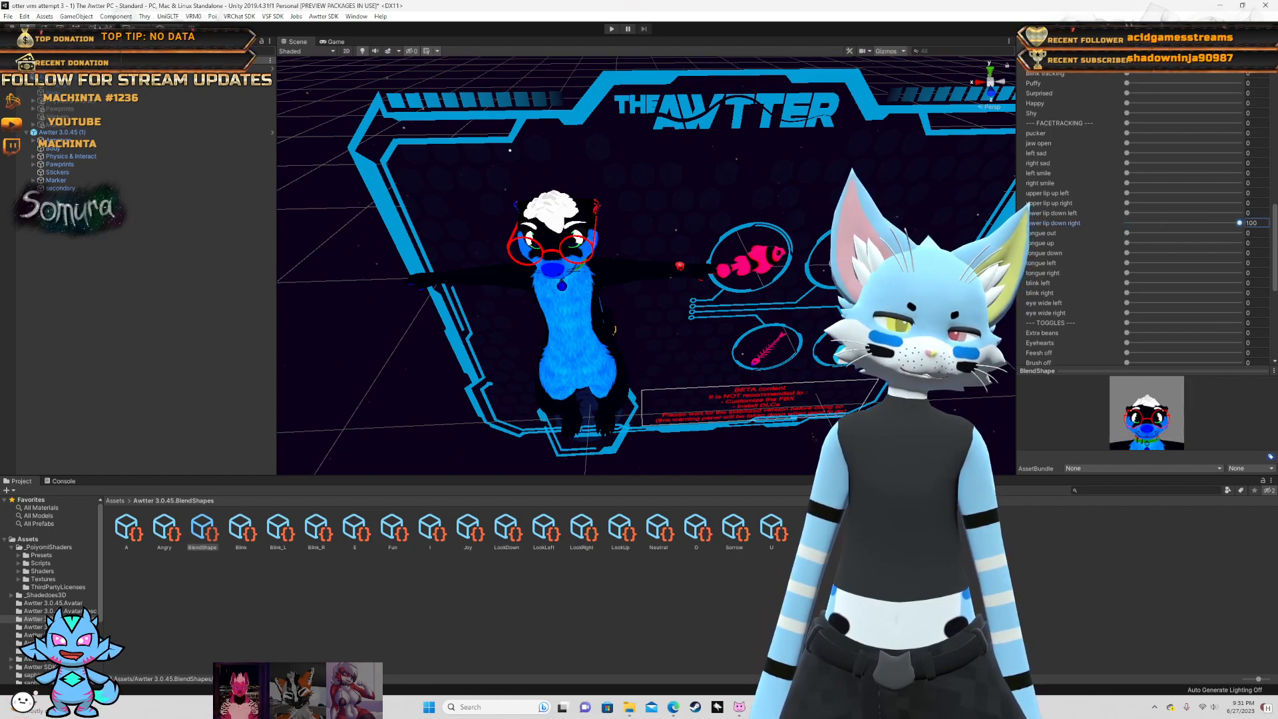
pyautogui.moveTo(1126, 213); pyautogui.dragTo(989, 217)
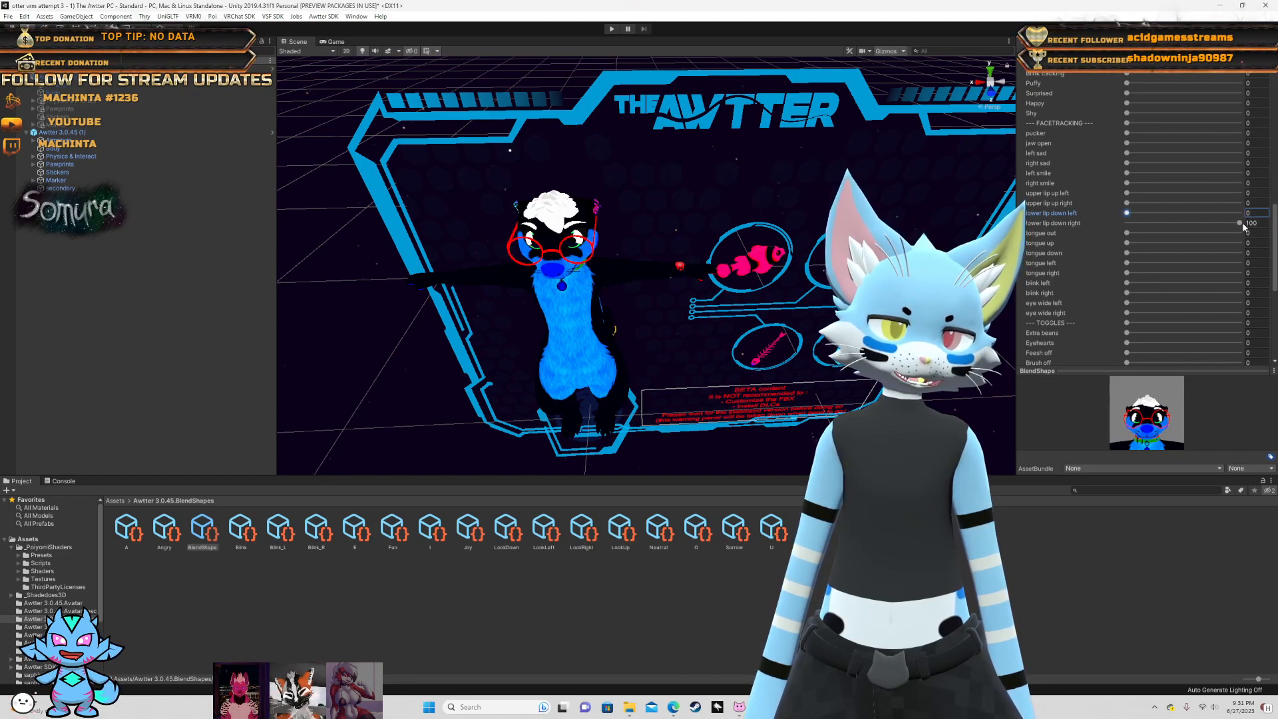
pyautogui.moveTo(1239, 224); pyautogui.dragTo(1077, 212)
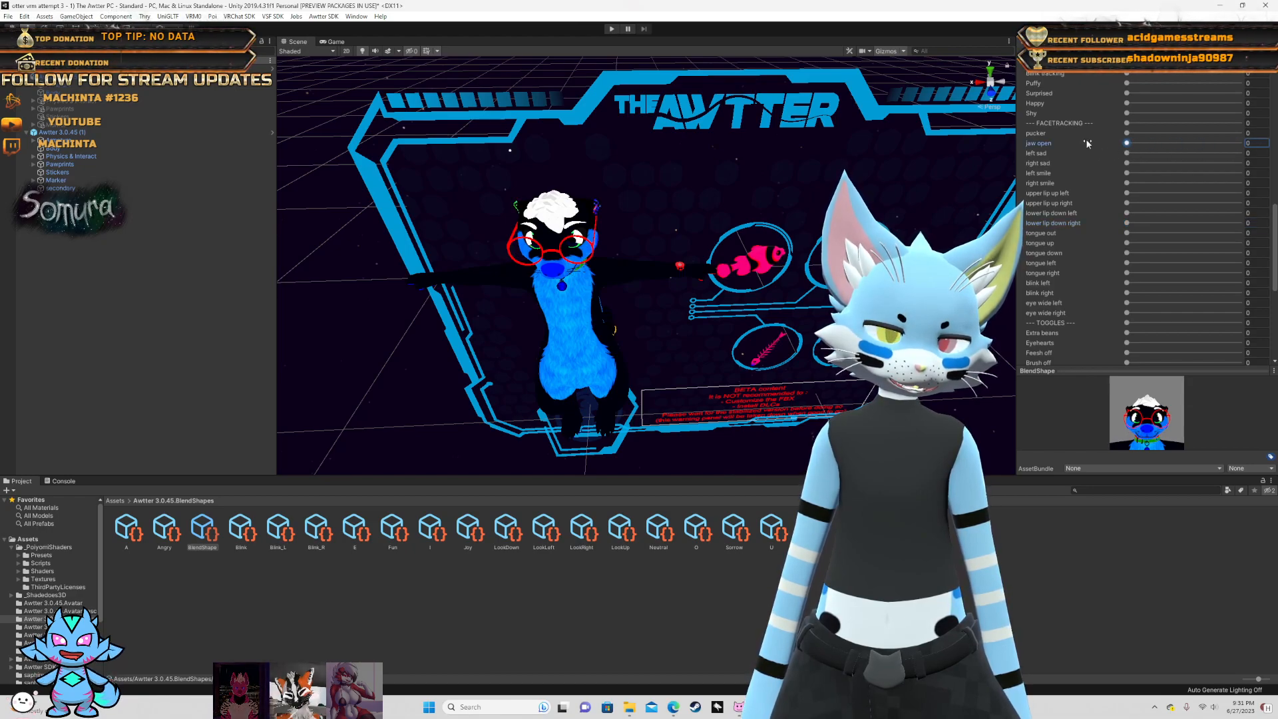
# - Return to the Joy clip and set the Body's face-tracking blend shape jaw open to 100
pyautogui.scroll(10, 1086, 138)
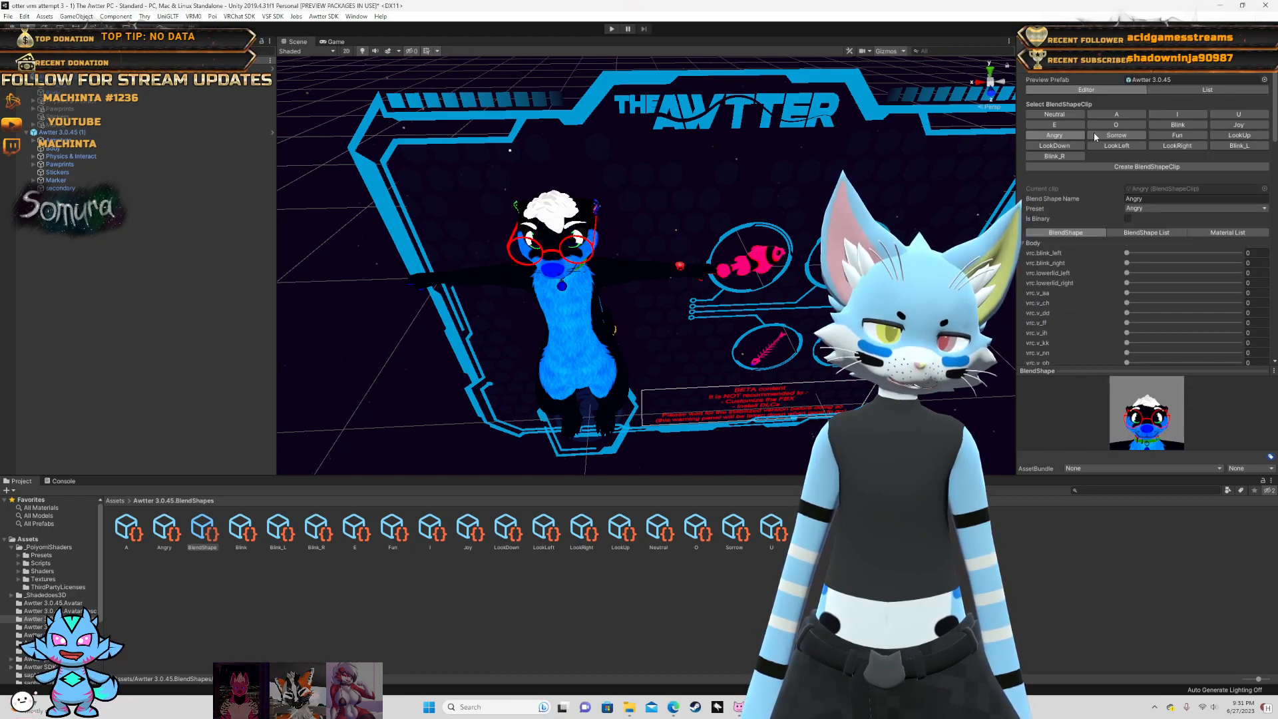
pyautogui.click(1239, 125)
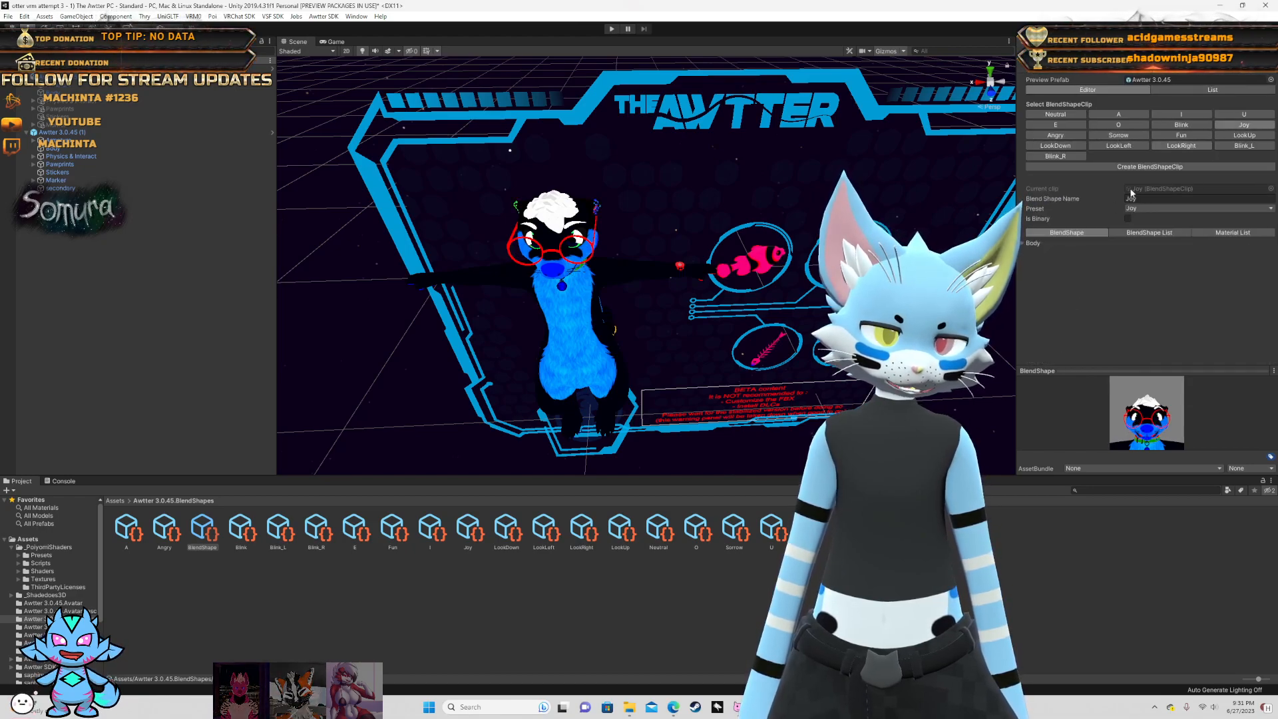
pyautogui.click(1022, 243)
pyautogui.scroll(-5, 1077, 257)
pyautogui.scroll(3, 1078, 257)
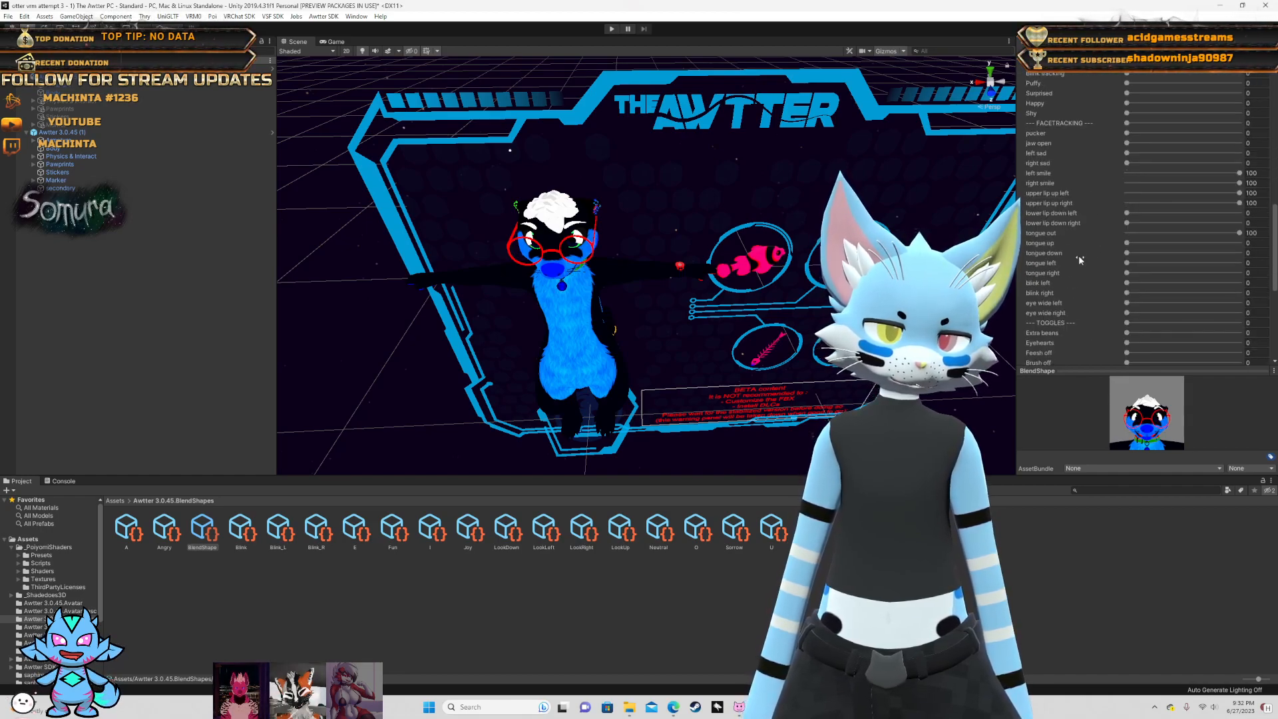
pyautogui.click(1129, 143)
pyautogui.moveTo(1129, 143); pyautogui.dragTo(1243, 143)
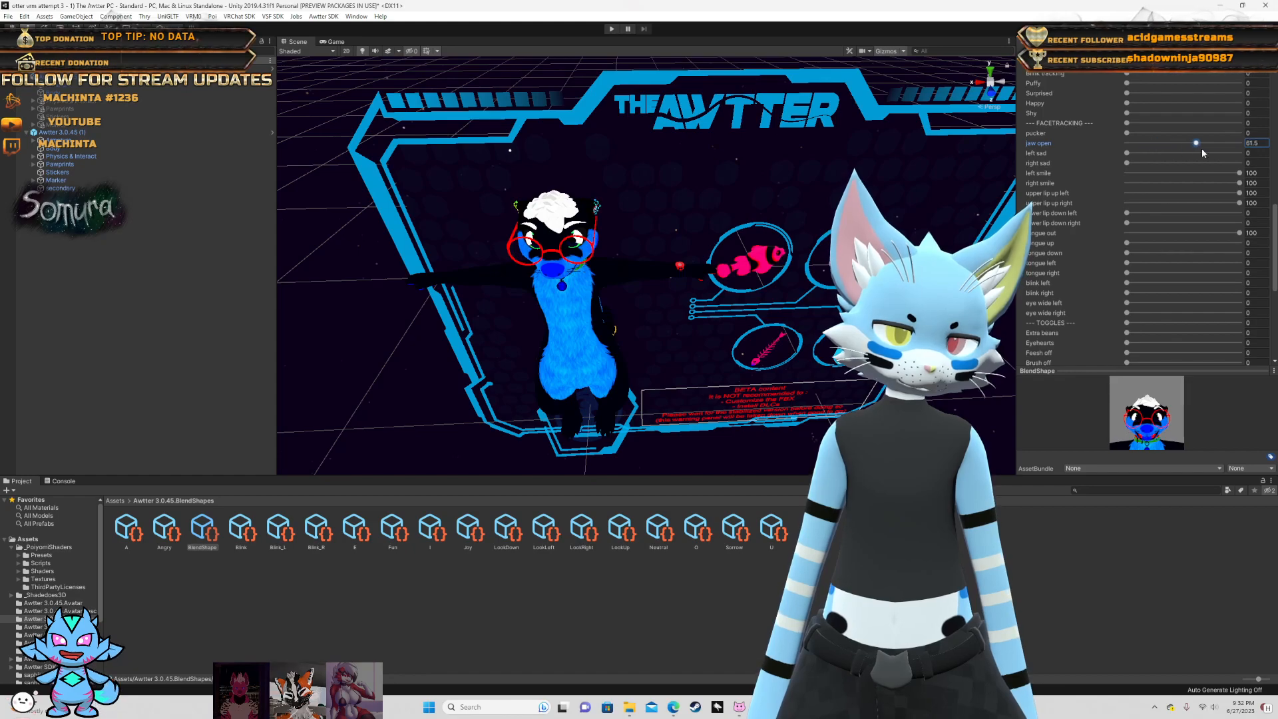
pyautogui.moveTo(1186, 365)
pyautogui.mouseDown()
pyautogui.moveTo(1180, 229)
pyautogui.moveTo(1178, 381)
pyautogui.mouseUp()
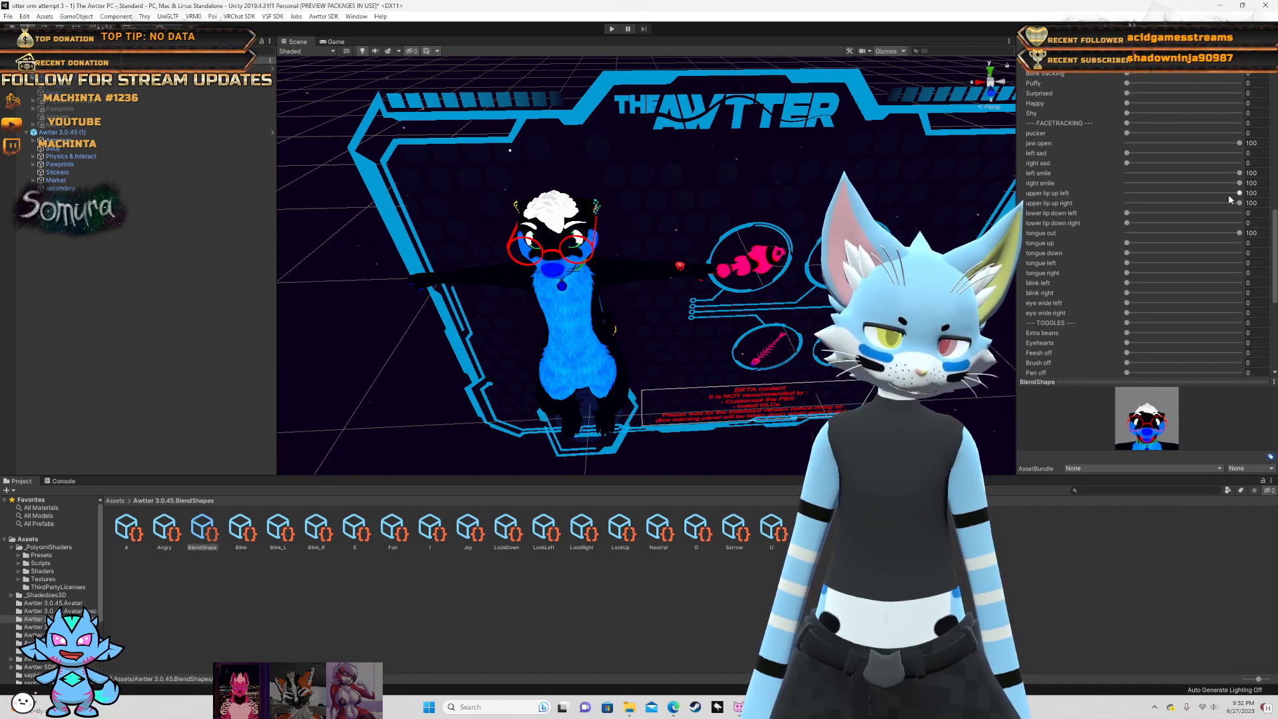
# - Reset upper lip up left and upper lip up right to 0 for the Joy clip
pyautogui.moveTo(1239, 193); pyautogui.dragTo(1091, 216)
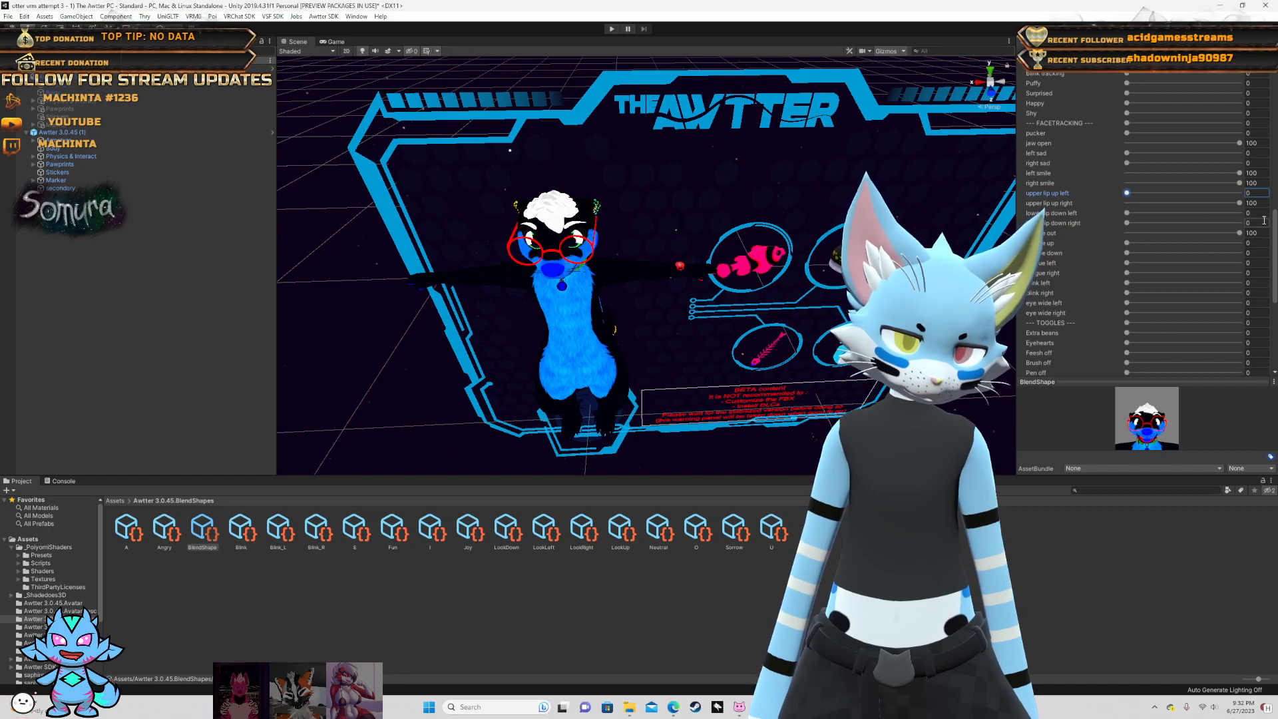
pyautogui.moveTo(1240, 203); pyautogui.dragTo(1094, 253)
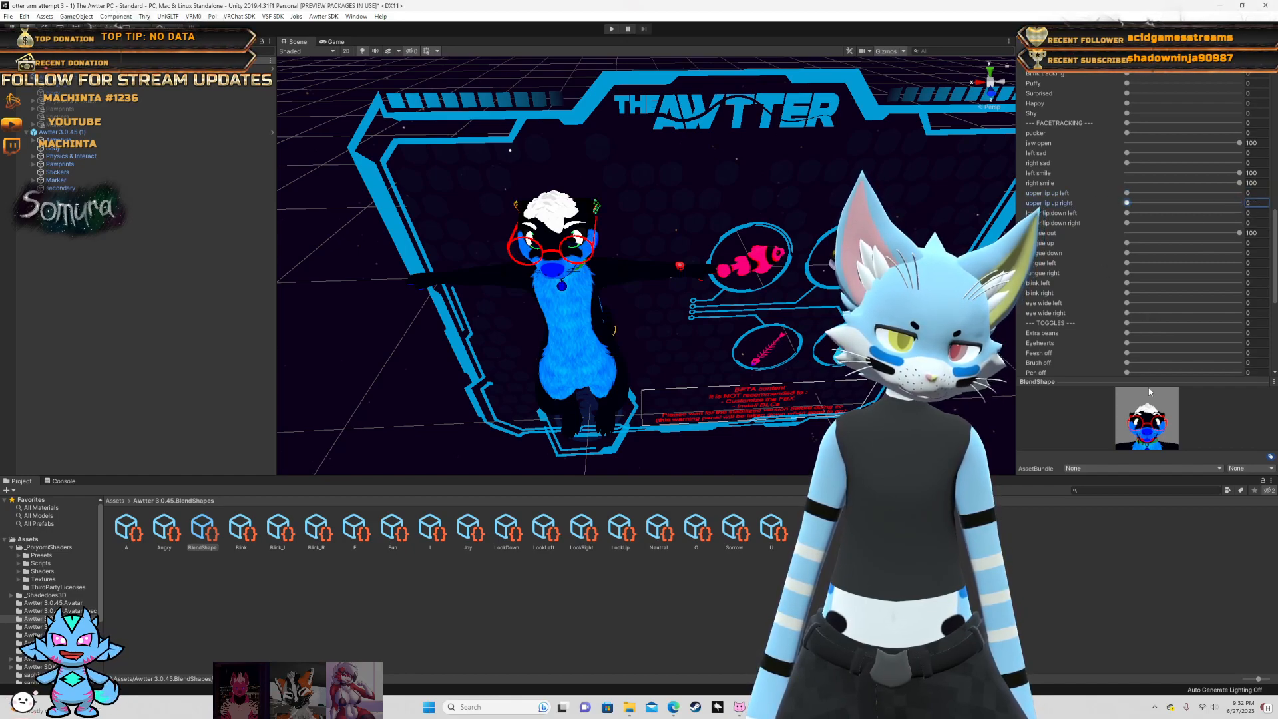
pyautogui.moveTo(1150, 383)
pyautogui.mouseDown()
pyautogui.moveTo(1162, 246)
pyautogui.moveTo(1168, 379)
pyautogui.mouseUp()
# - Open the Angry clip and look through its Body expression, face-tracking, toggle and morphology blend shapes for suitable ones
pyautogui.scroll(10, 1099, 227)
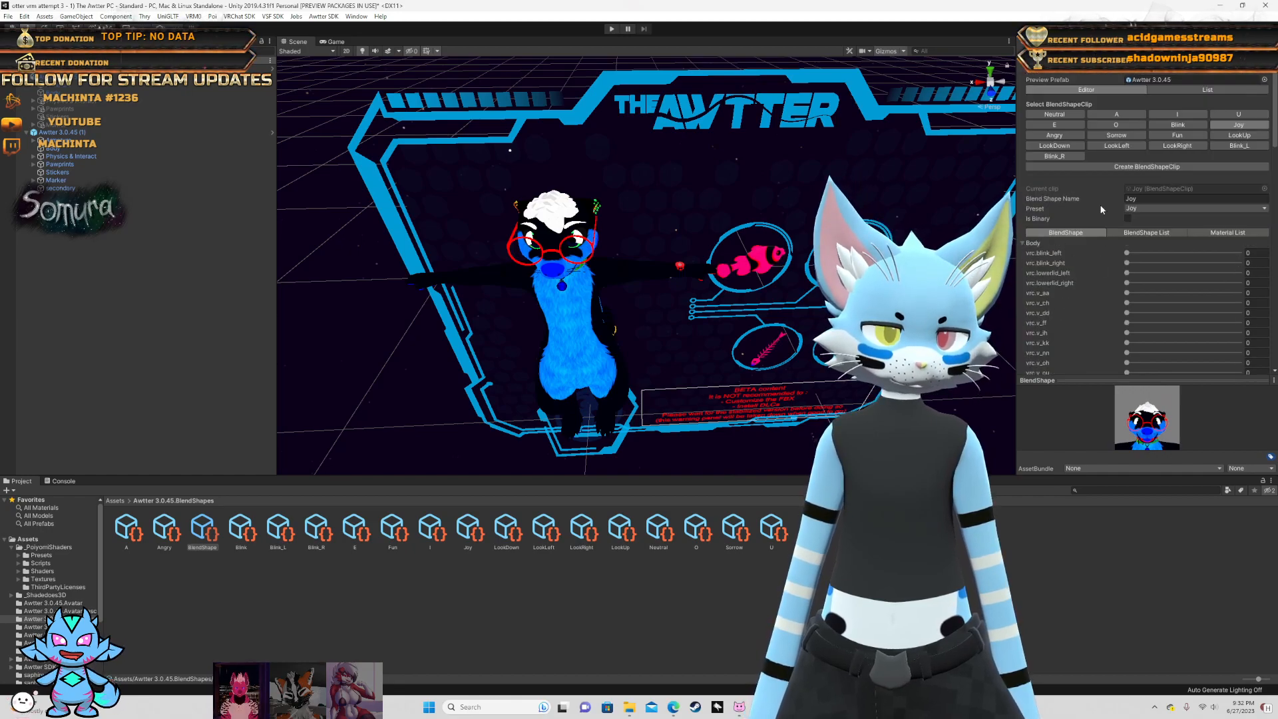
pyautogui.click(1056, 135)
pyautogui.click(1022, 243)
pyautogui.scroll(-5, 1087, 288)
pyautogui.scroll(-3, 1085, 287)
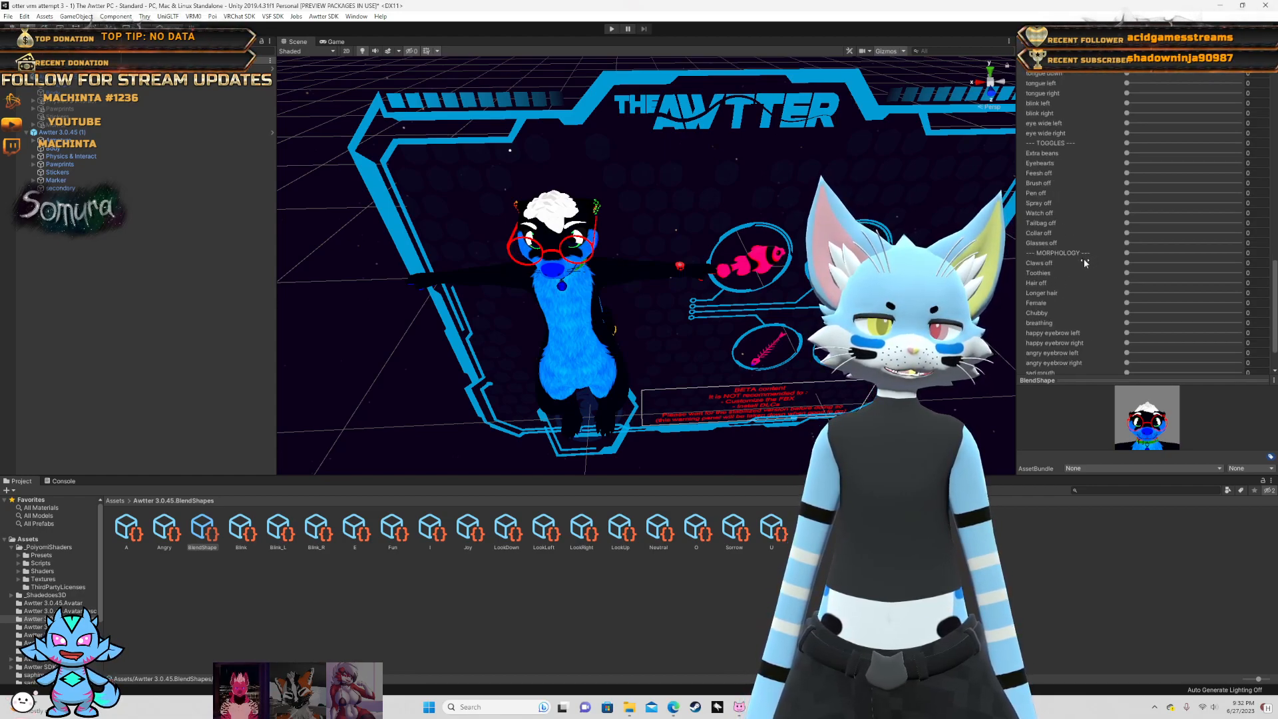
pyautogui.scroll(-5, 1085, 257)
pyautogui.scroll(6, 1087, 251)
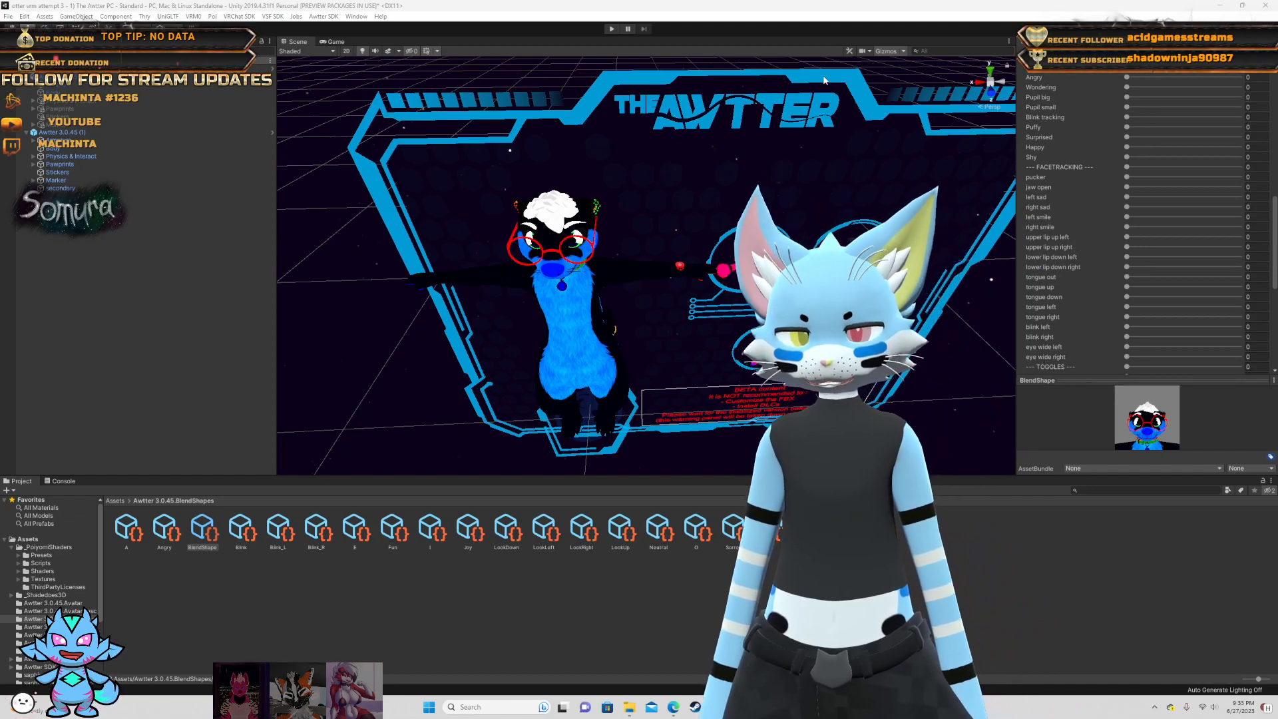
pyautogui.scroll(-10, 1026, 200)
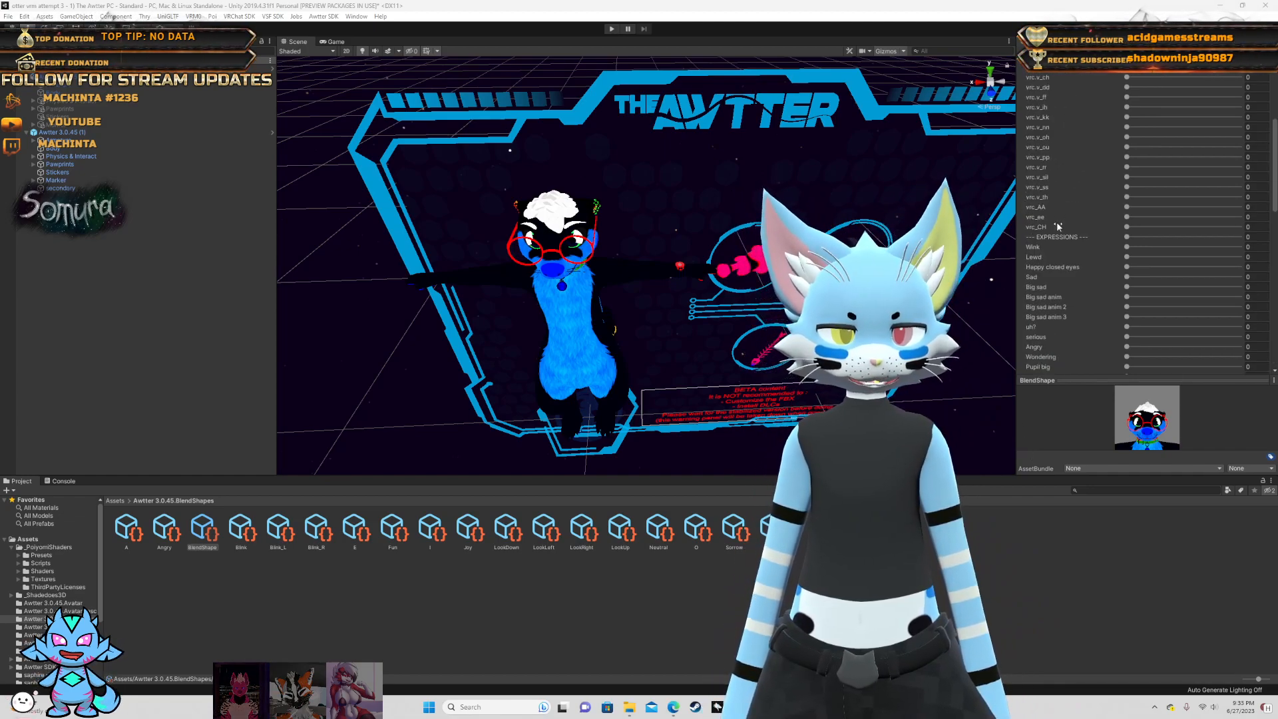
pyautogui.scroll(10, 1057, 220)
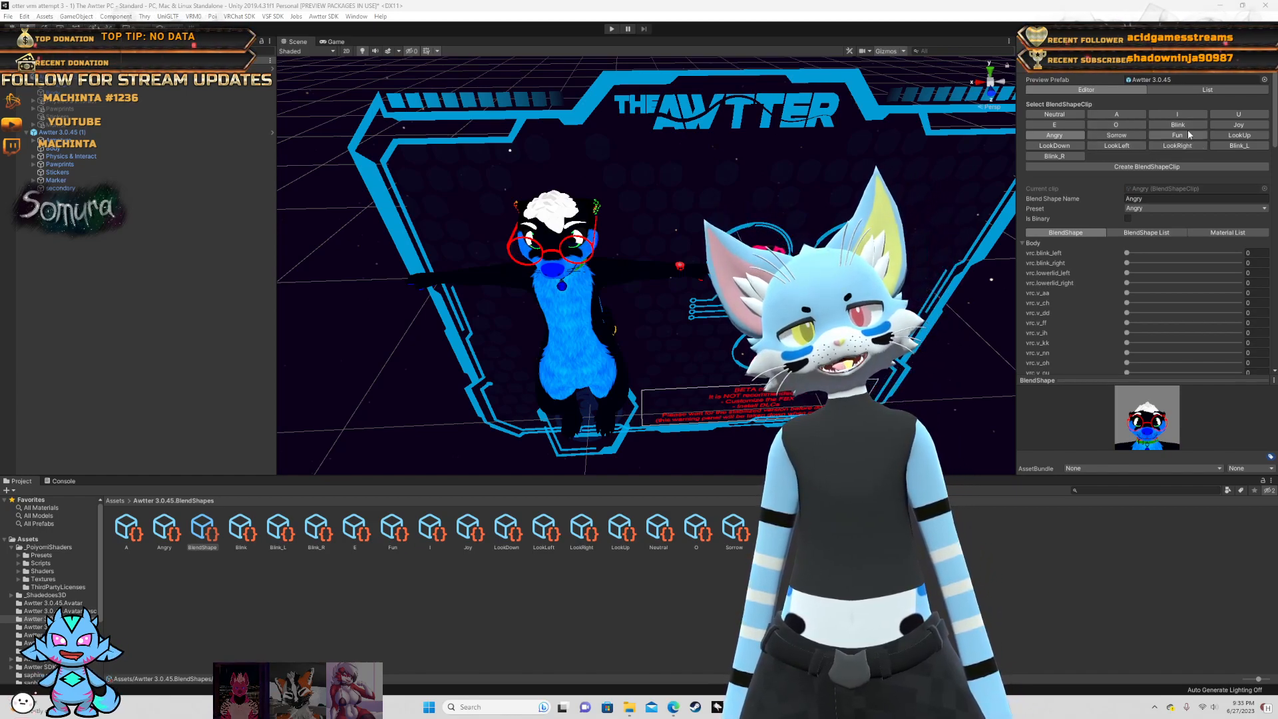
pyautogui.scroll(-15, 1138, 154)
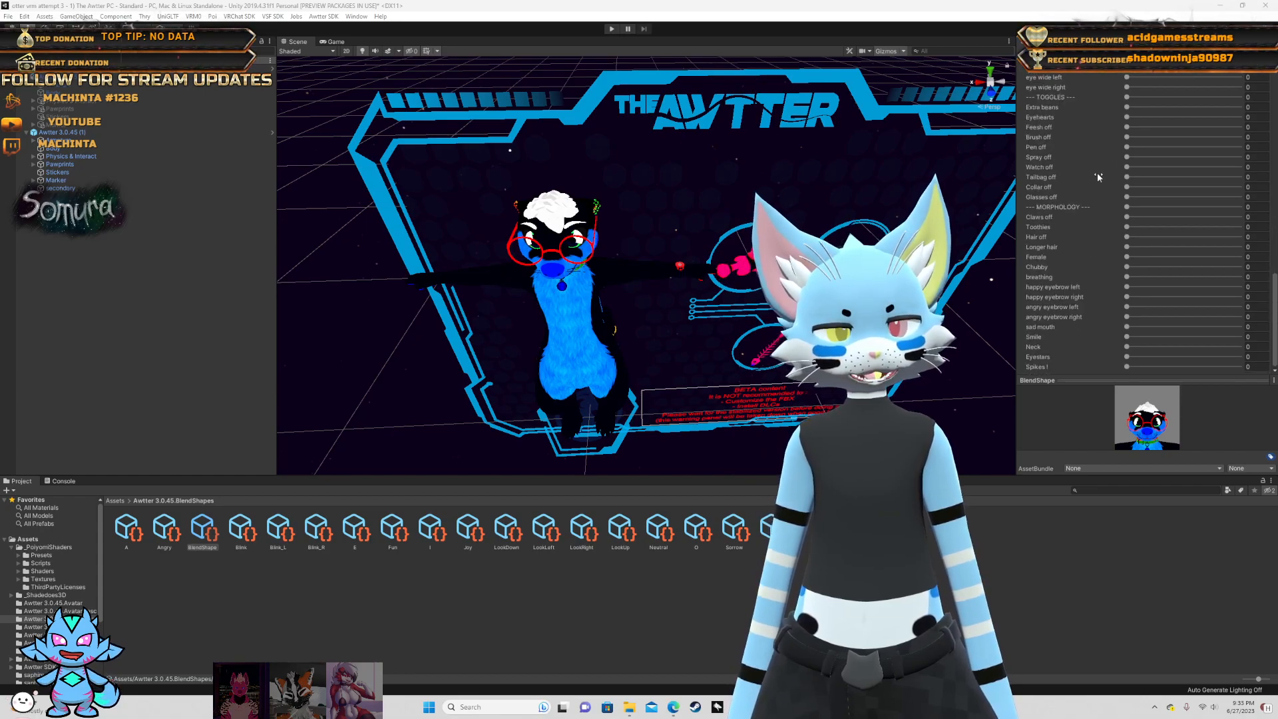
pyautogui.scroll(6, 1099, 178)
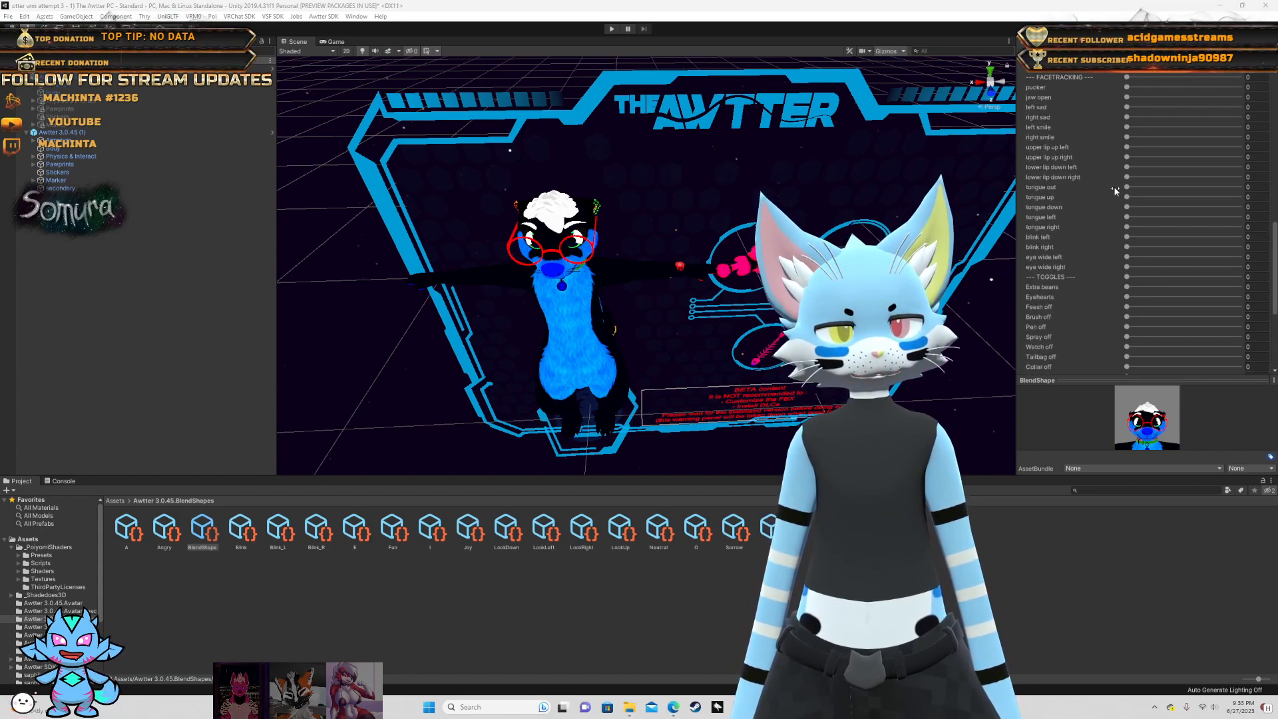
pyautogui.scroll(3, 1111, 203)
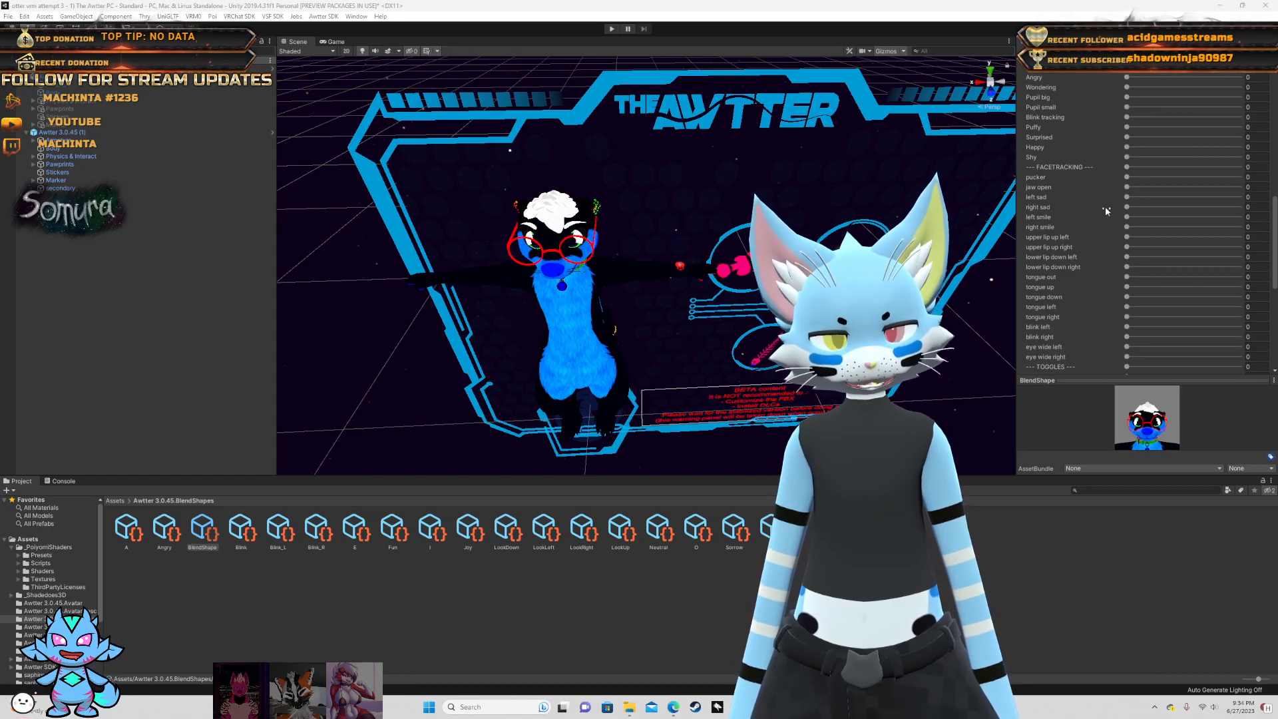
pyautogui.scroll(15, 1111, 191)
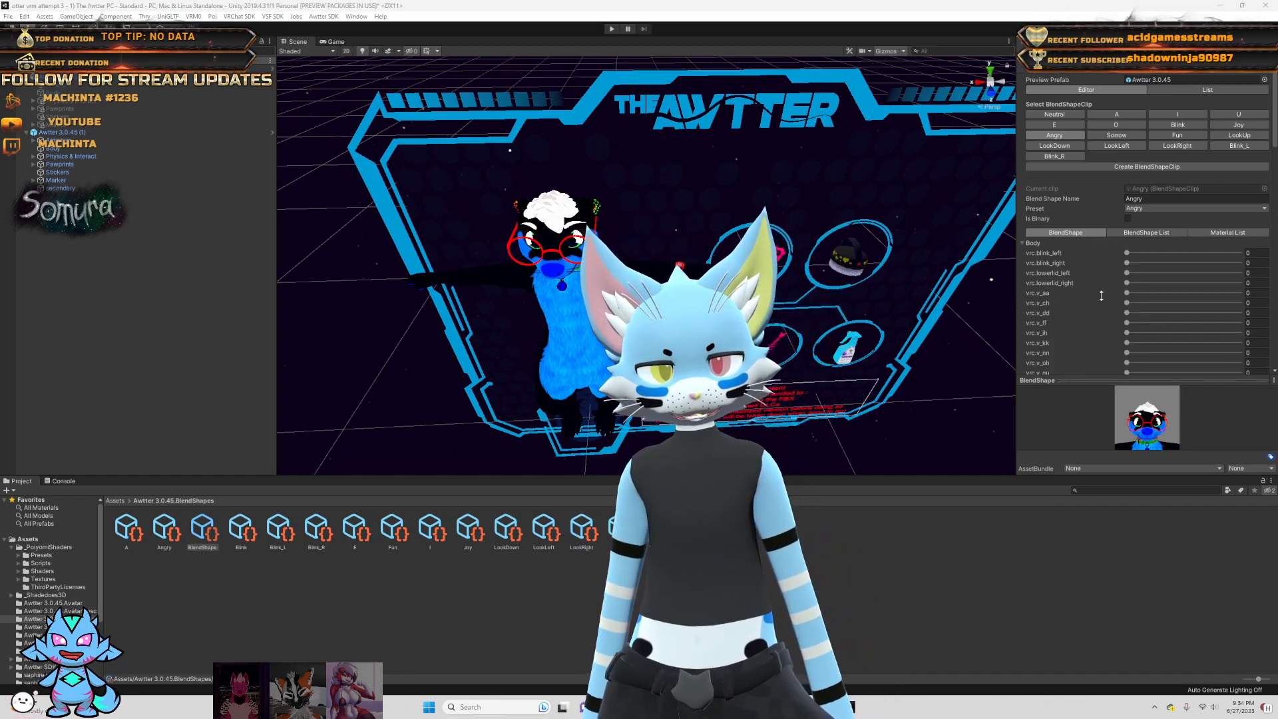
# - Open the Blink_L clip and set the Body's face-tracking blend shape blink left for it
pyautogui.click(1239, 147)
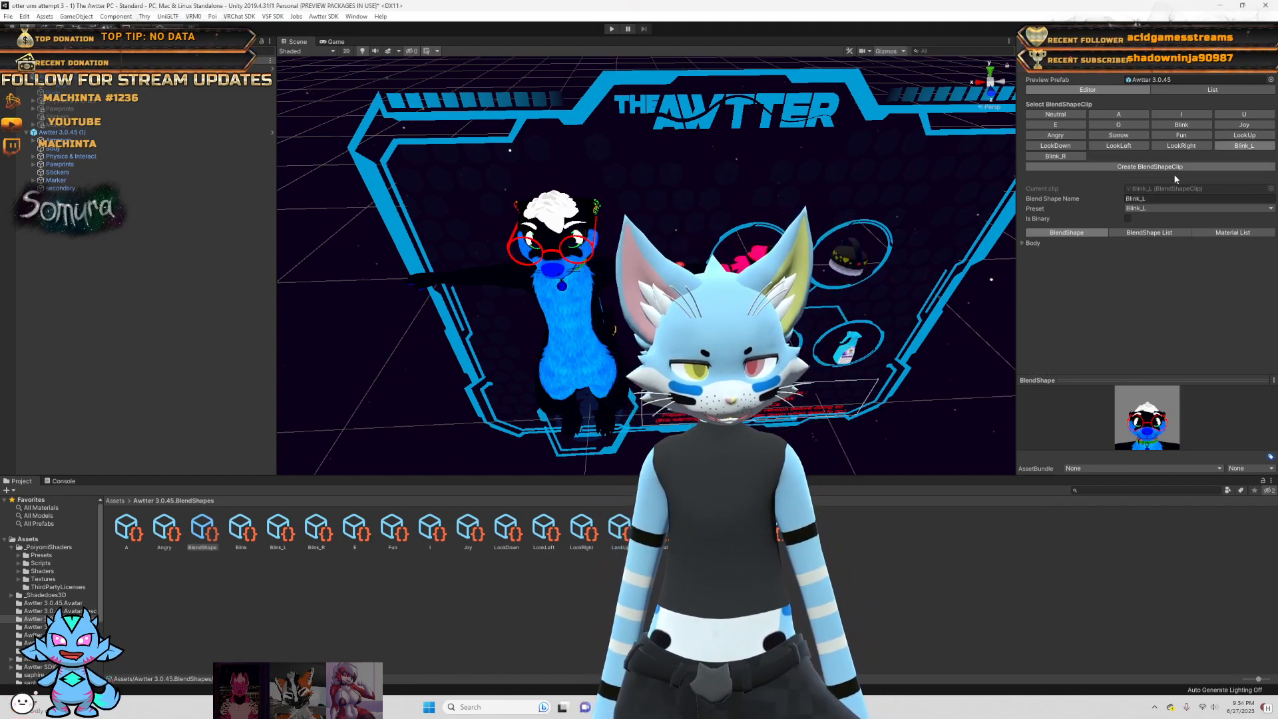
pyautogui.click(1023, 243)
pyautogui.scroll(-5, 1092, 313)
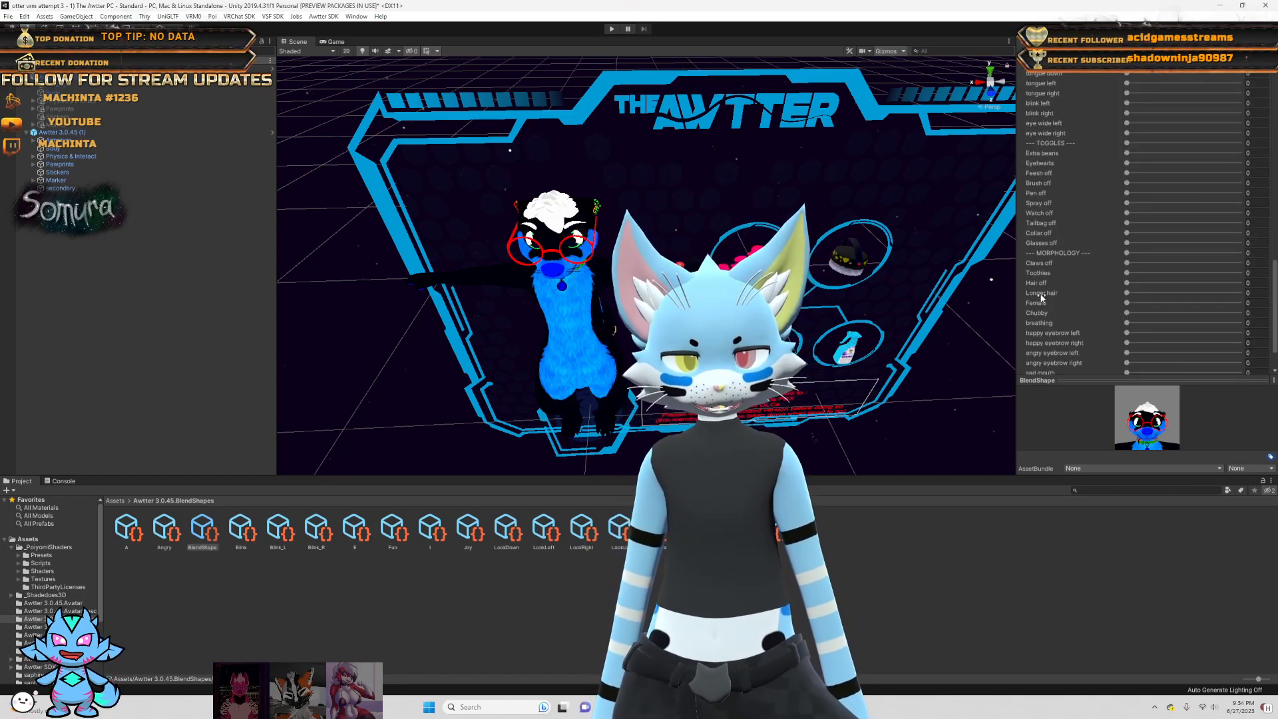
pyautogui.scroll(6, 1140, 177)
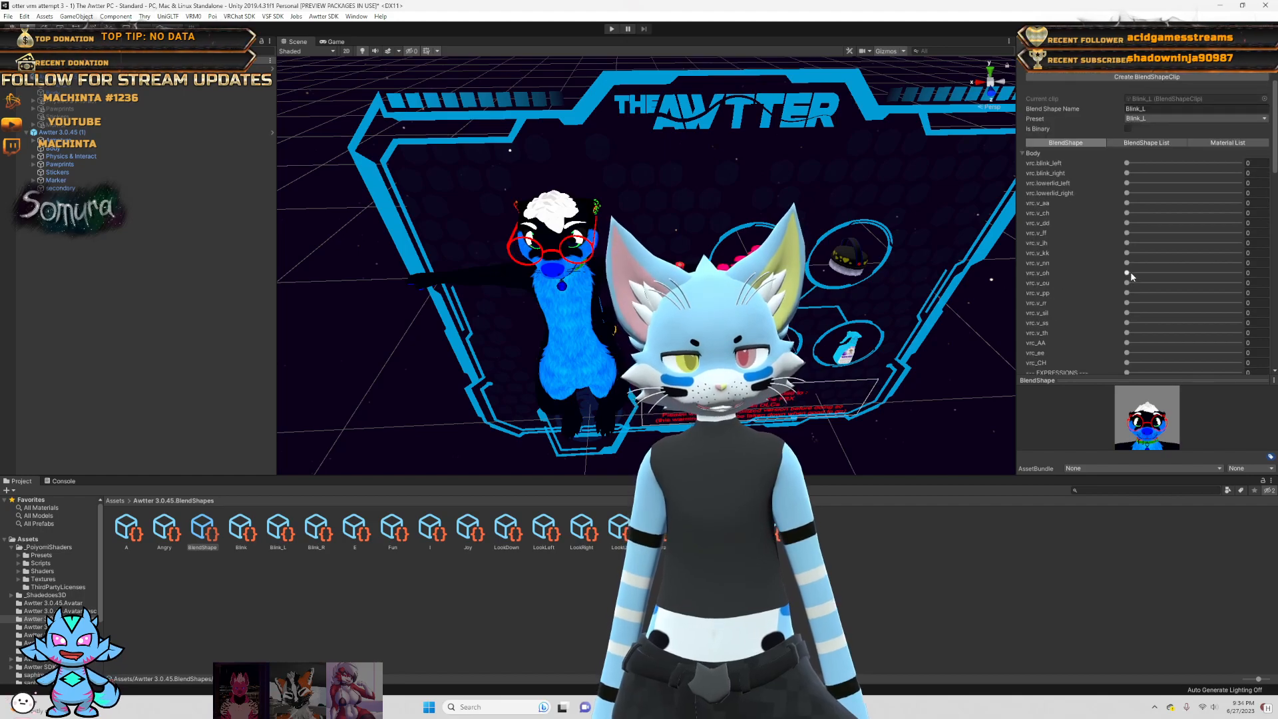
pyautogui.scroll(-3, 1118, 286)
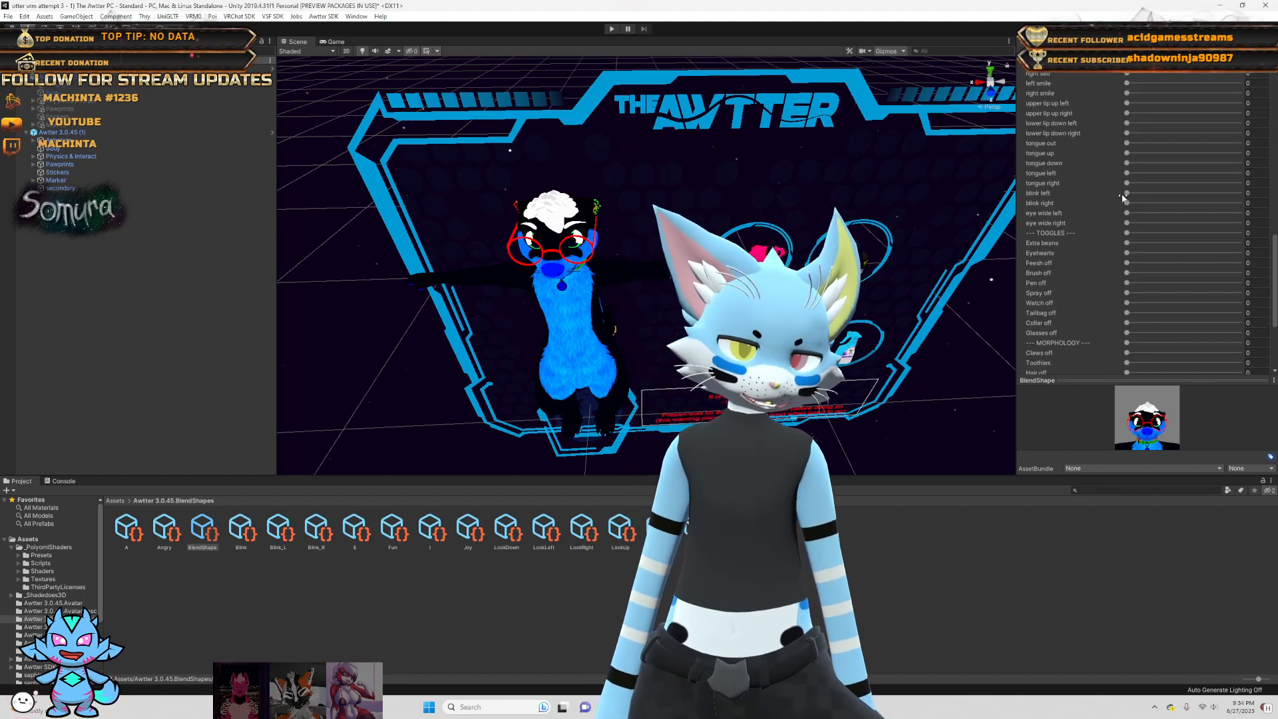
pyautogui.scroll(15, 1212, 189)
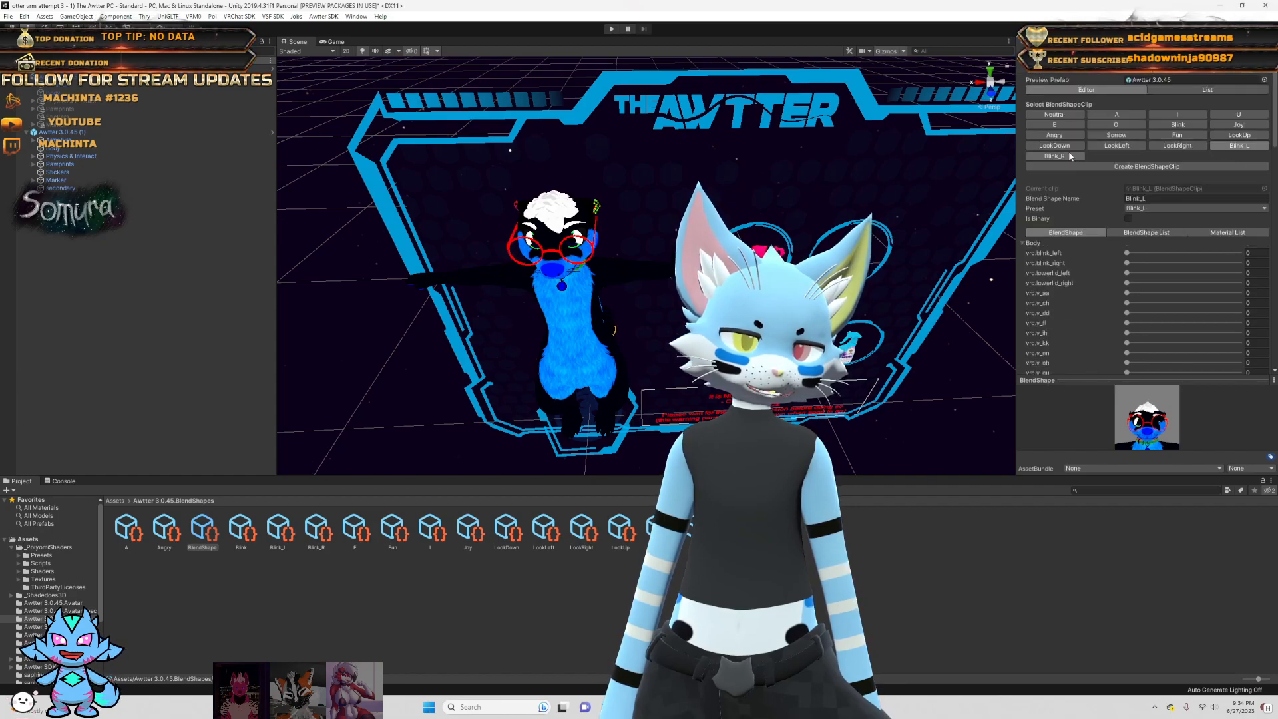
# - Open the Blink_R clip and set the Body's face-tracking blend shape blink right to 100
pyautogui.click(1069, 155)
pyautogui.click(1160, 233)
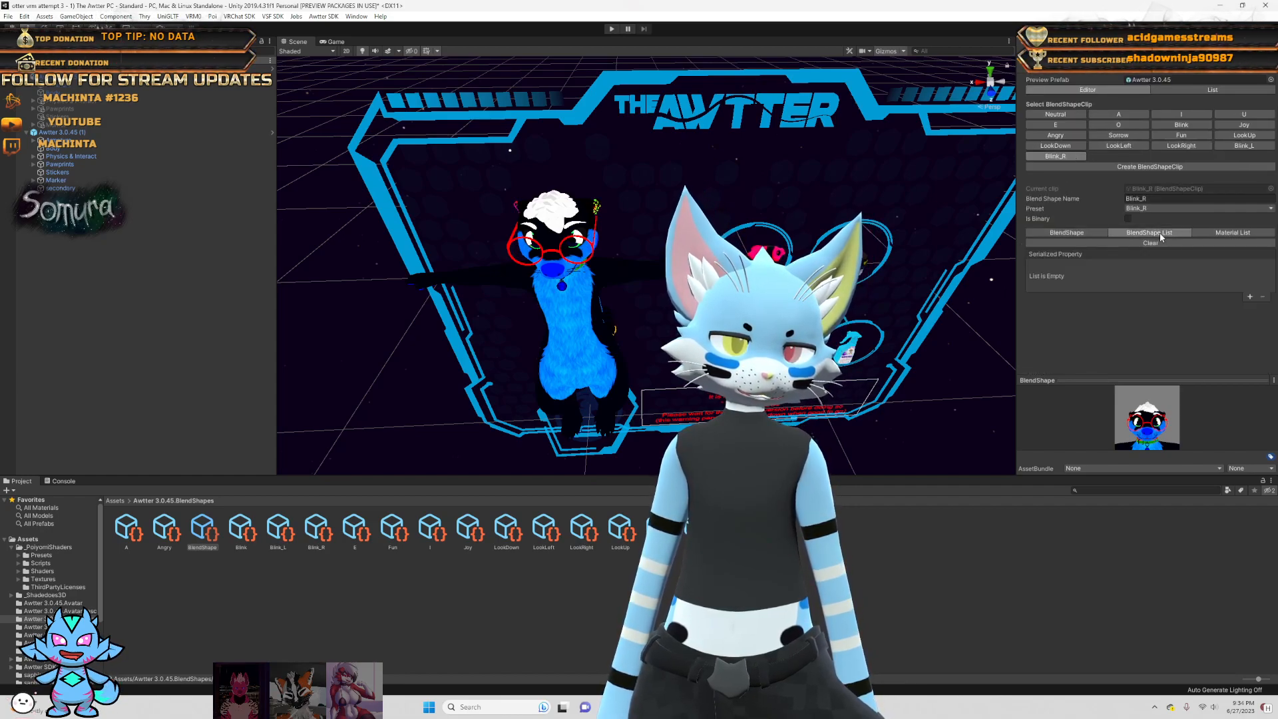
pyautogui.click(1082, 231)
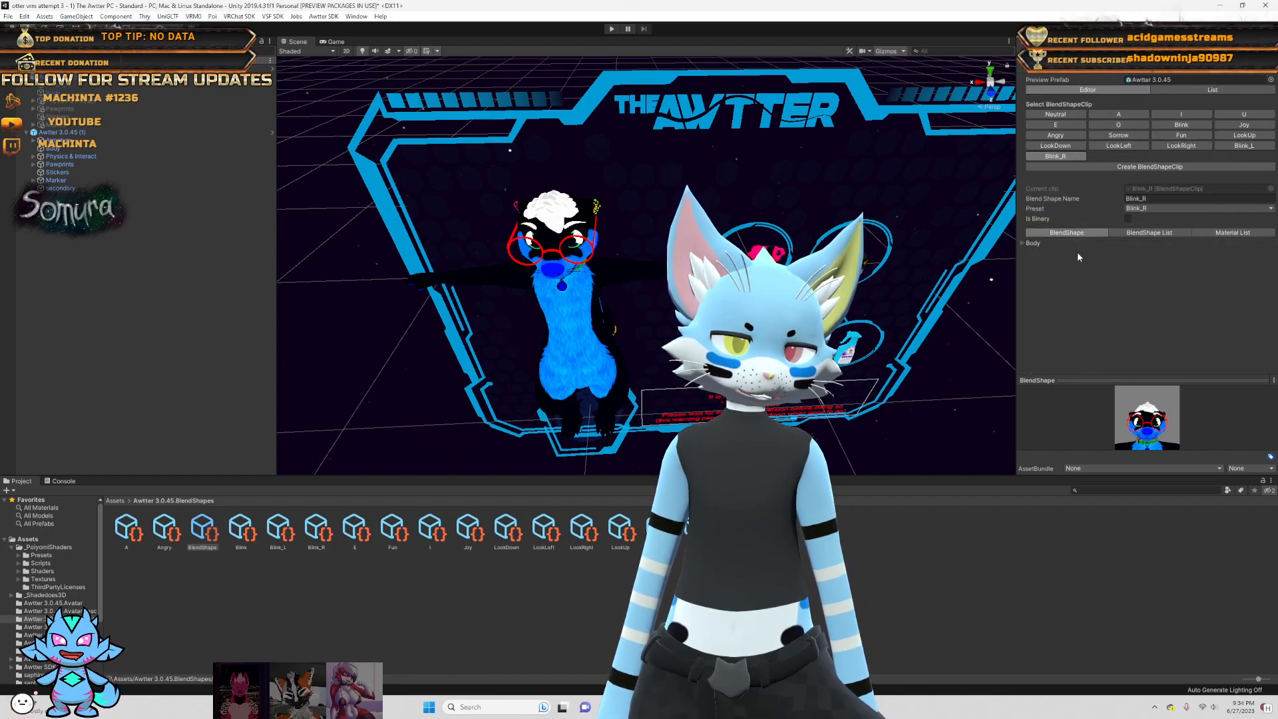
pyautogui.click(1025, 243)
pyautogui.scroll(-5, 1081, 281)
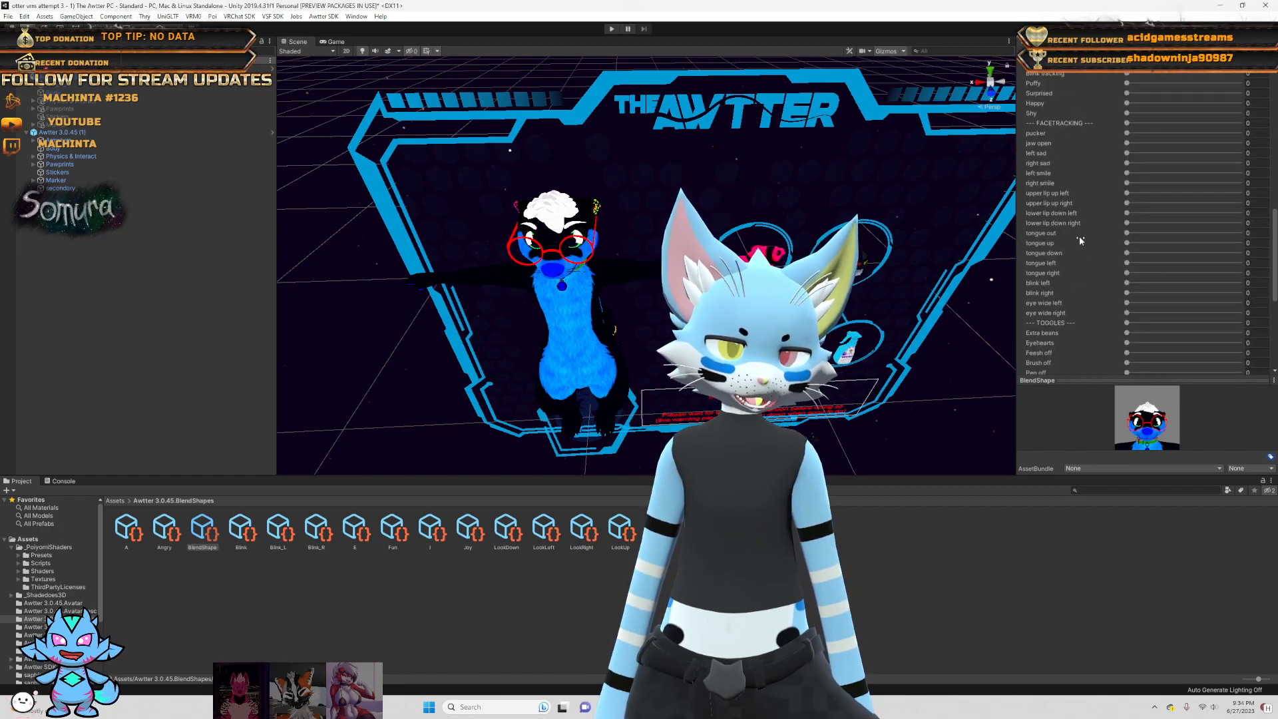
pyautogui.click(1241, 293)
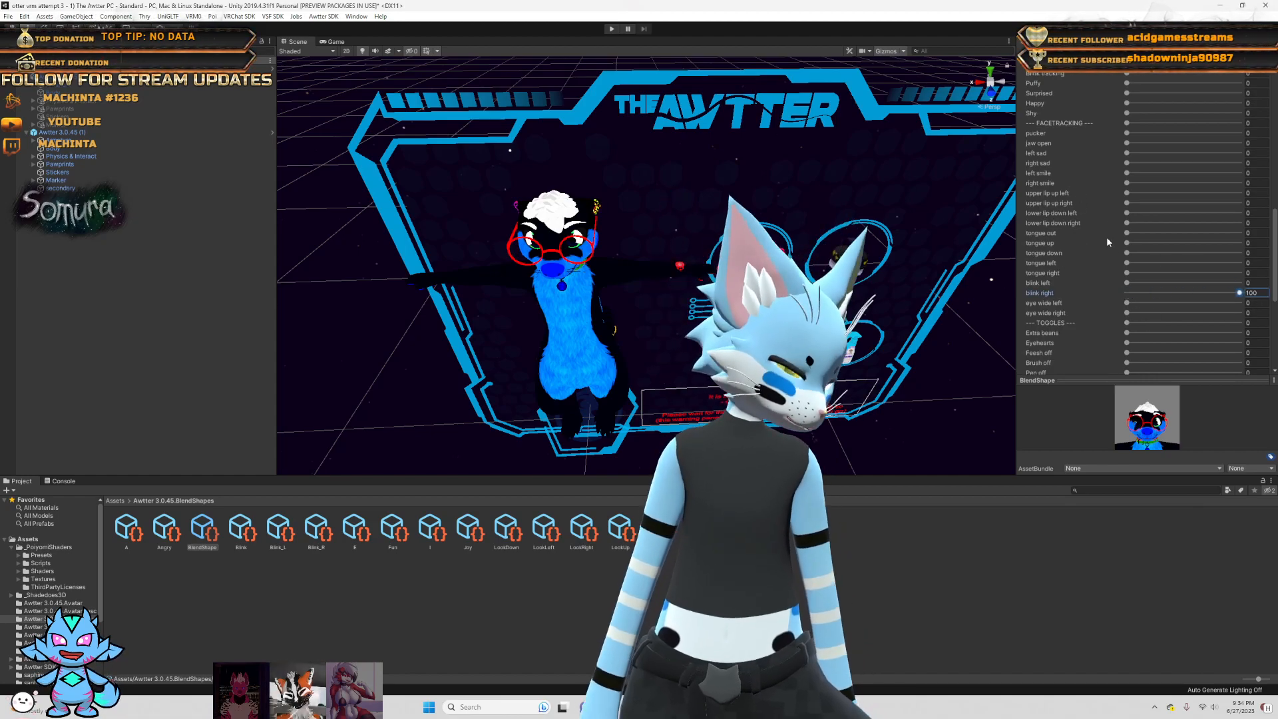
pyautogui.click(1065, 559)
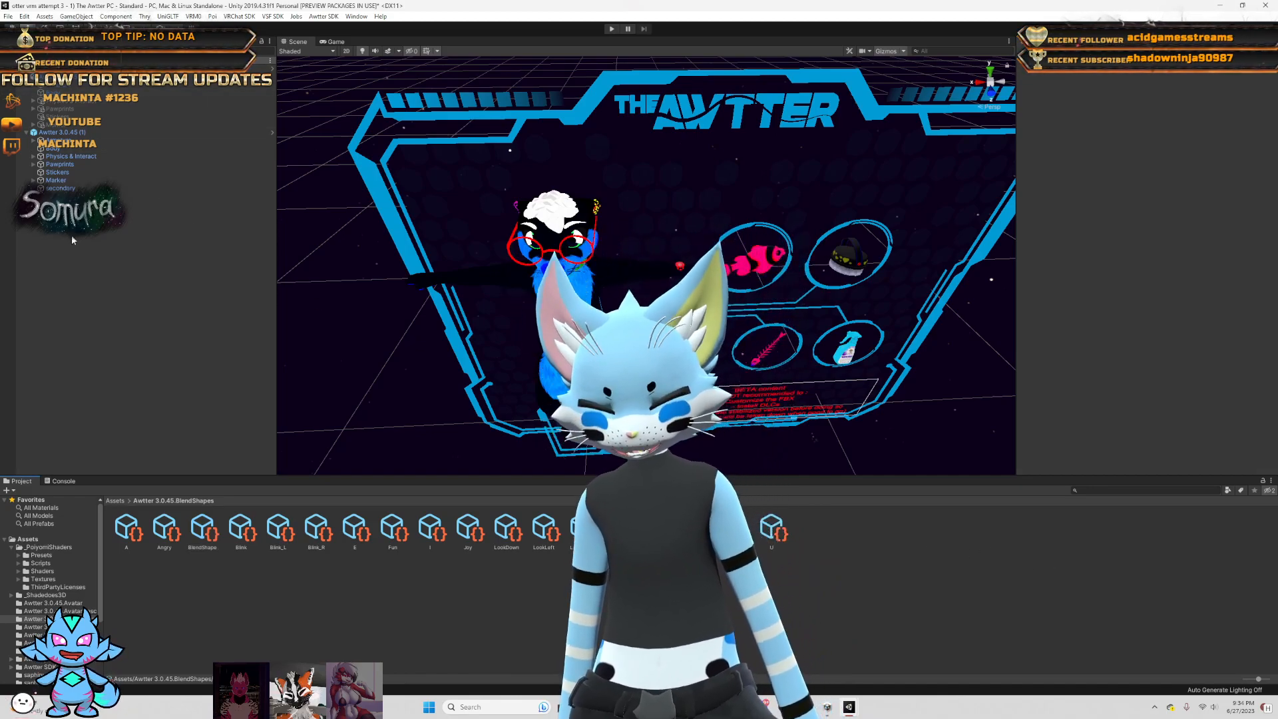
# - Select the root avatar Awtter 3.0.45 (1), look over its VRM components and start exporting it as an avatar bundle
pyautogui.click(114, 134)
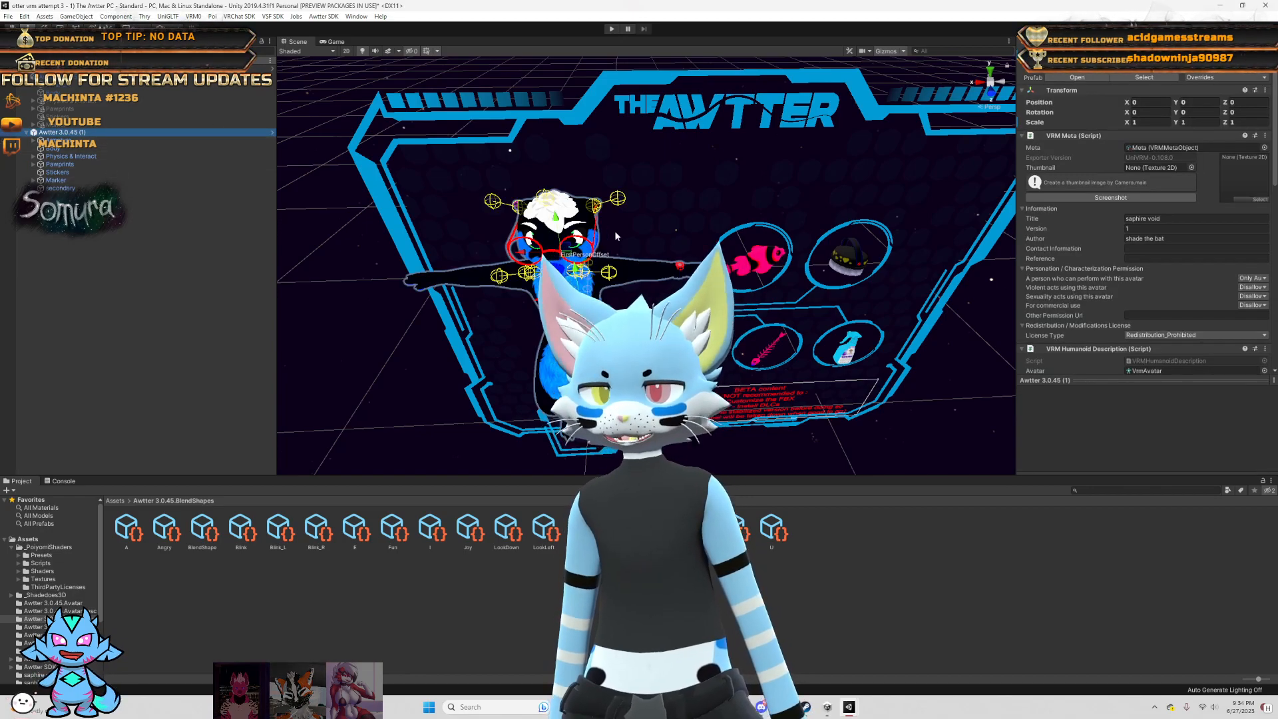
pyautogui.scroll(-5, 614, 228)
pyautogui.scroll(3, 614, 266)
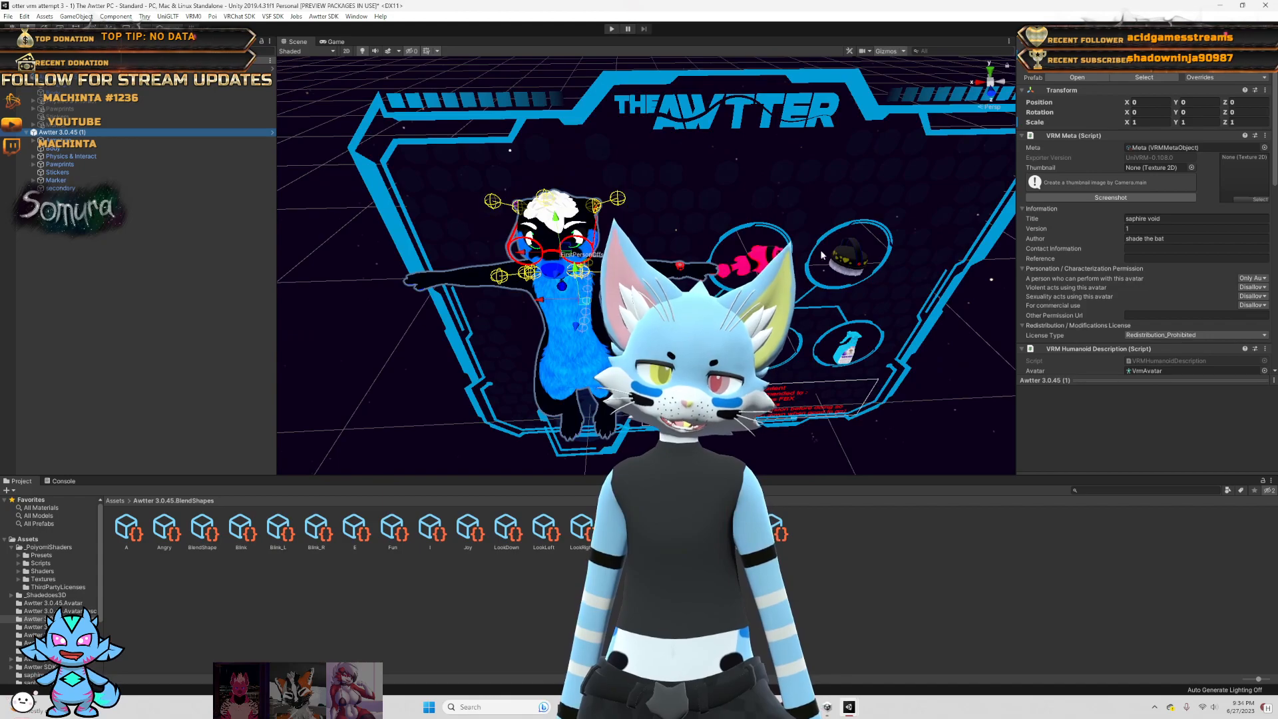
pyautogui.scroll(-10, 1086, 286)
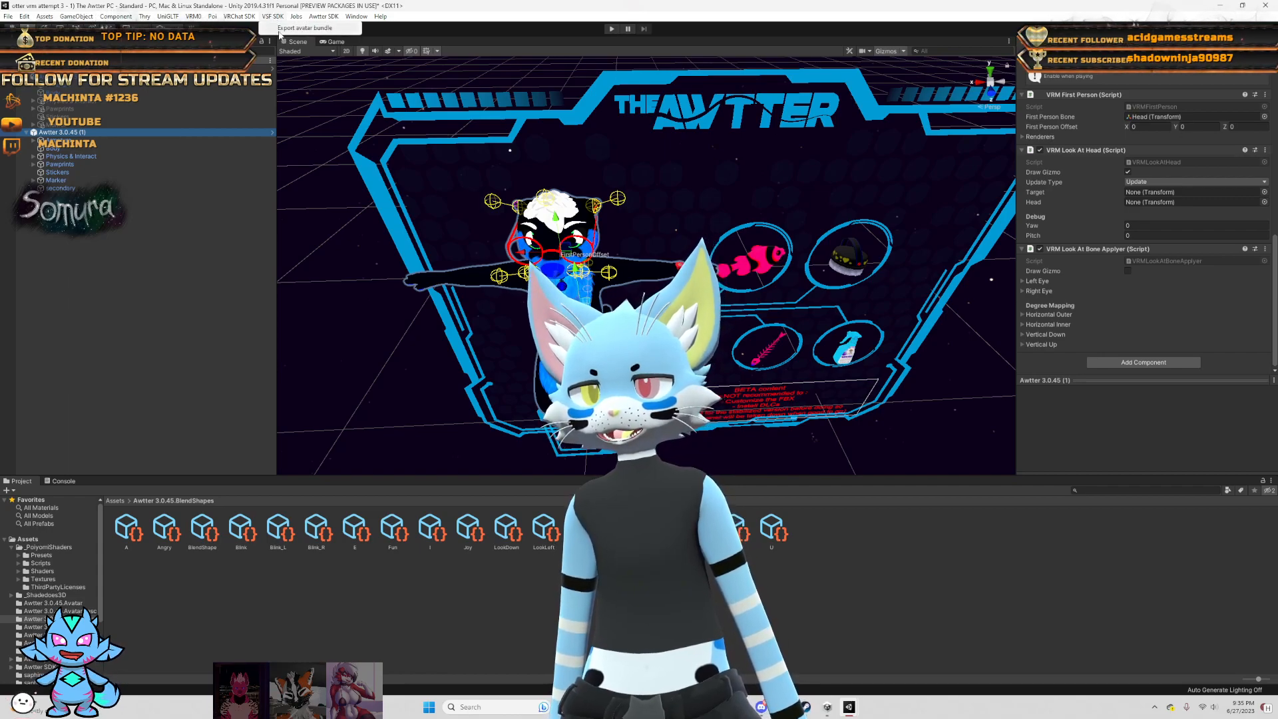
pyautogui.click(293, 29)
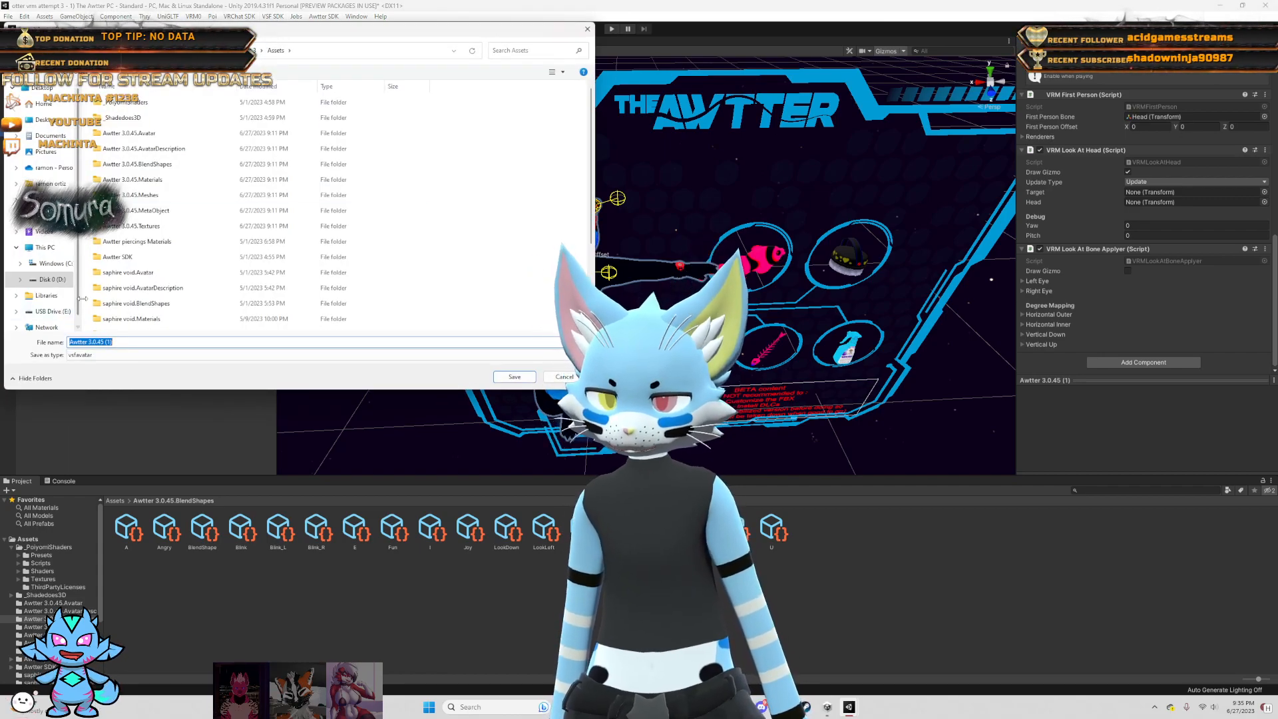
# - Choose the vrm folder inside downloads on drive D as the export destination
pyautogui.scroll(-3, 171, 283)
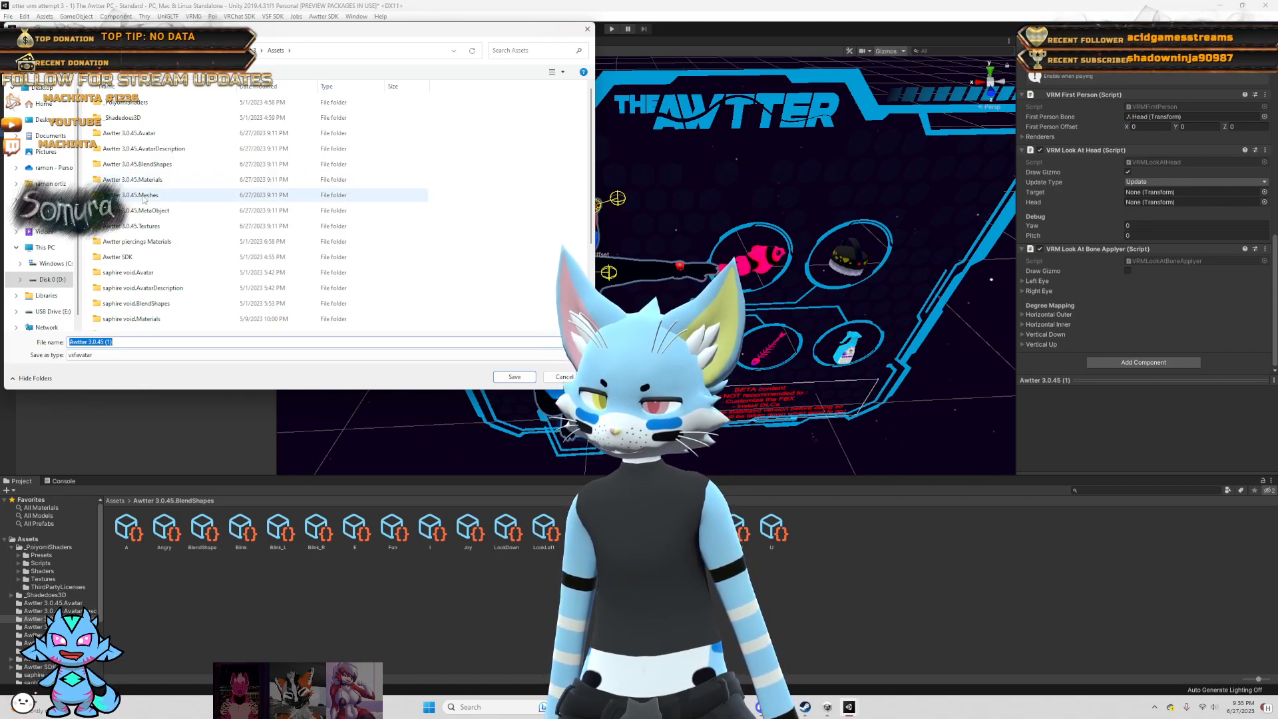
pyautogui.scroll(3, 157, 276)
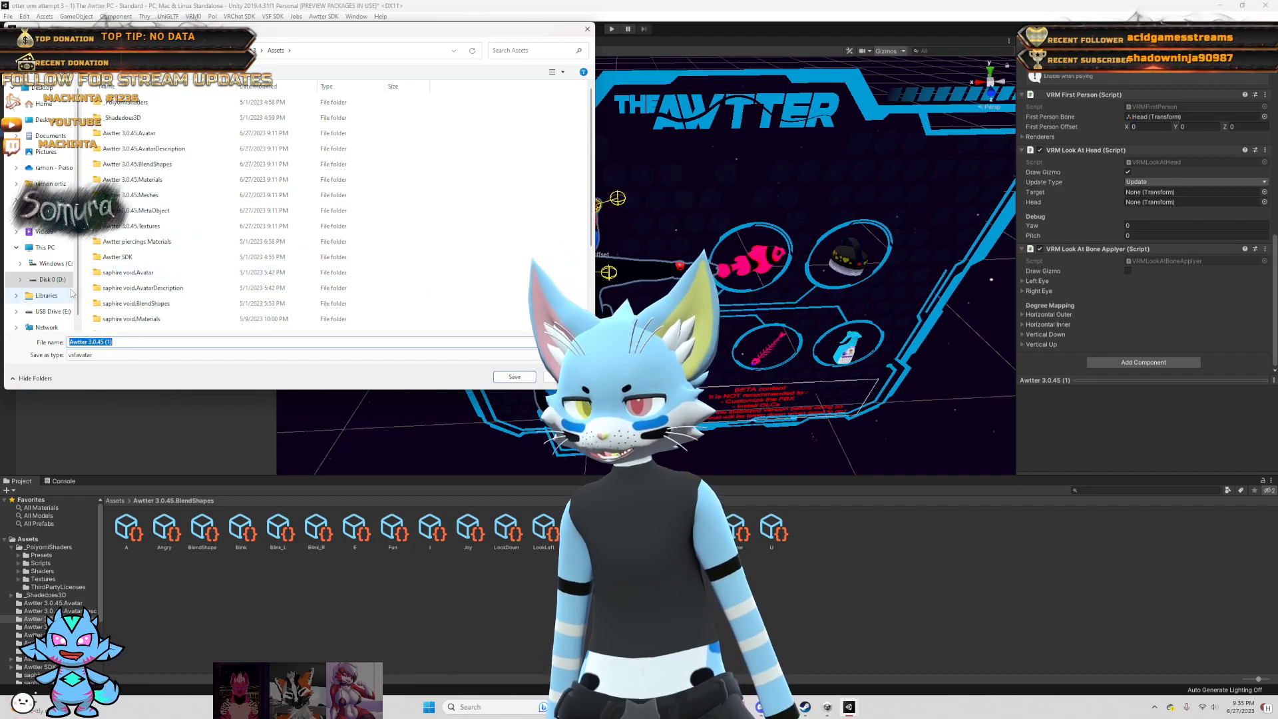
pyautogui.click(148, 51)
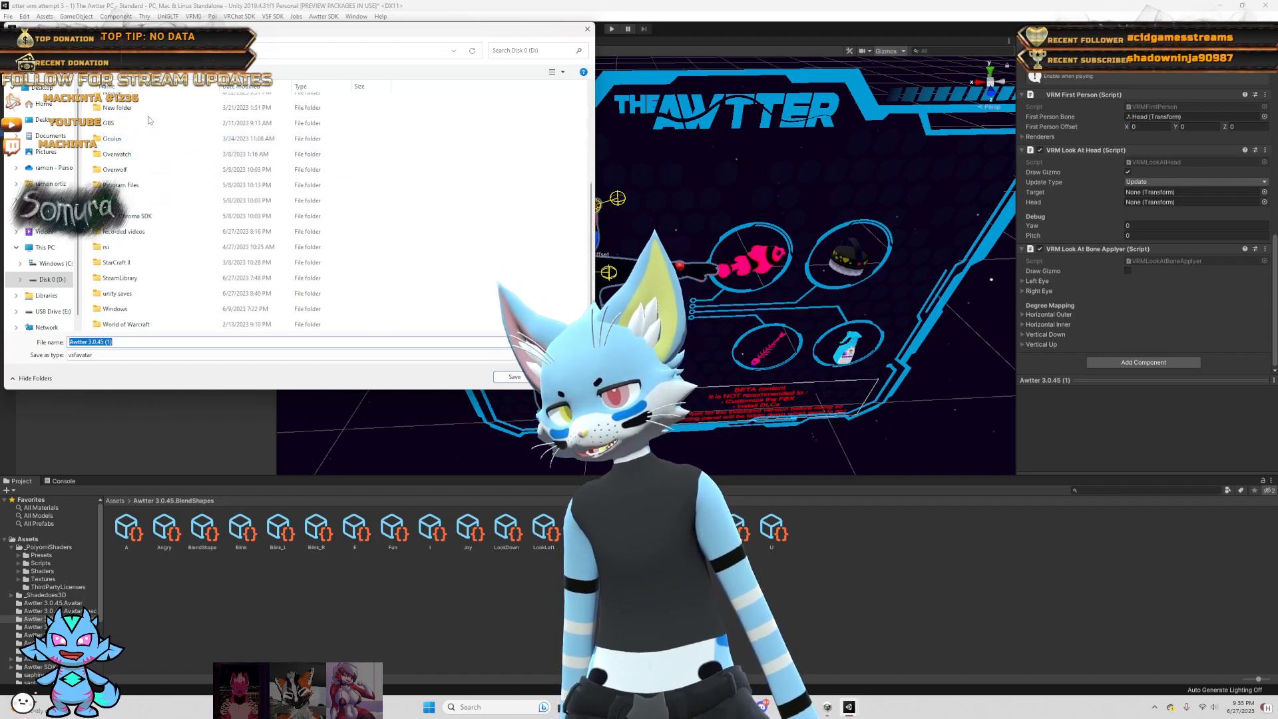
pyautogui.scroll(-1, 122, 267)
pyautogui.scroll(1, 127, 268)
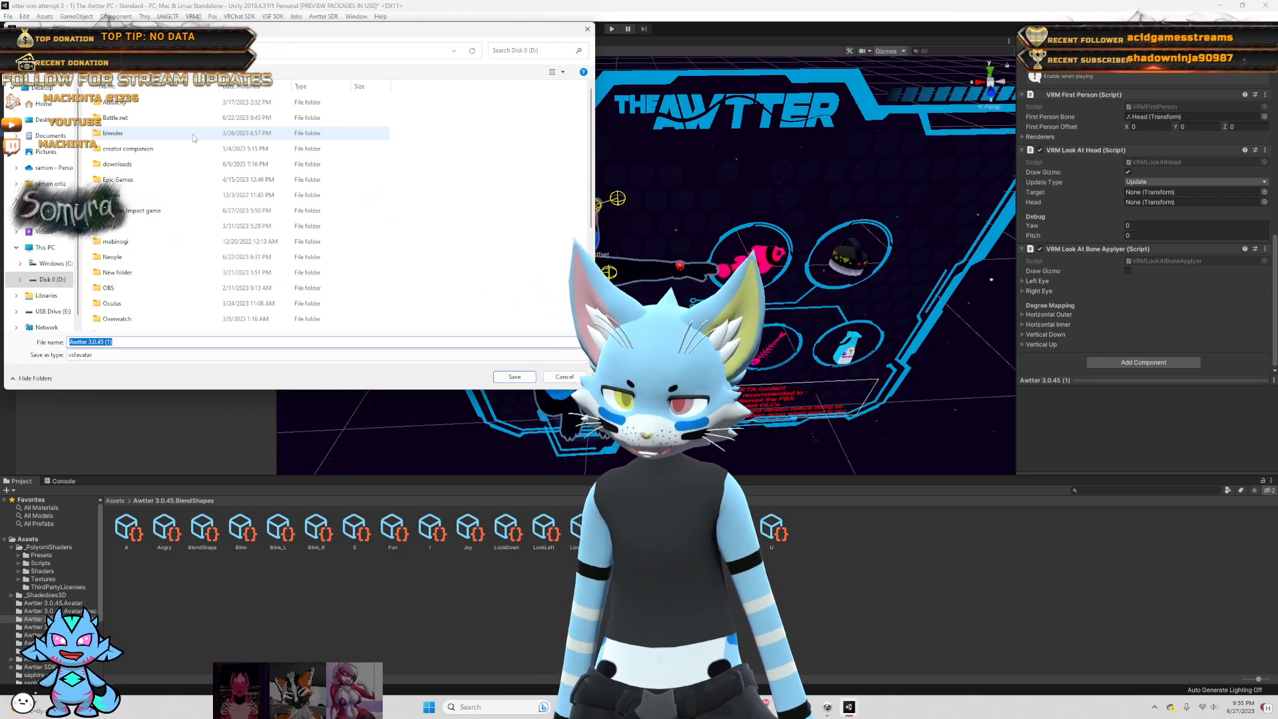
pyautogui.doubleClick(118, 165)
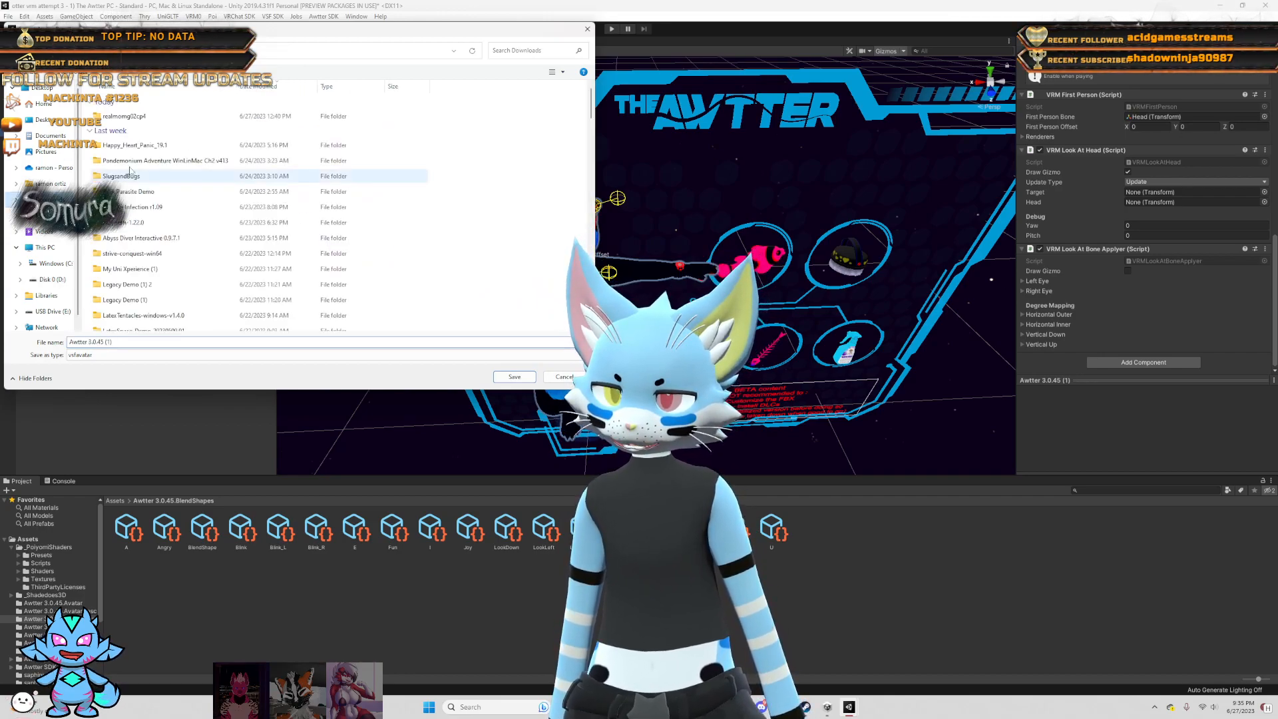
pyautogui.scroll(-2, 146, 220)
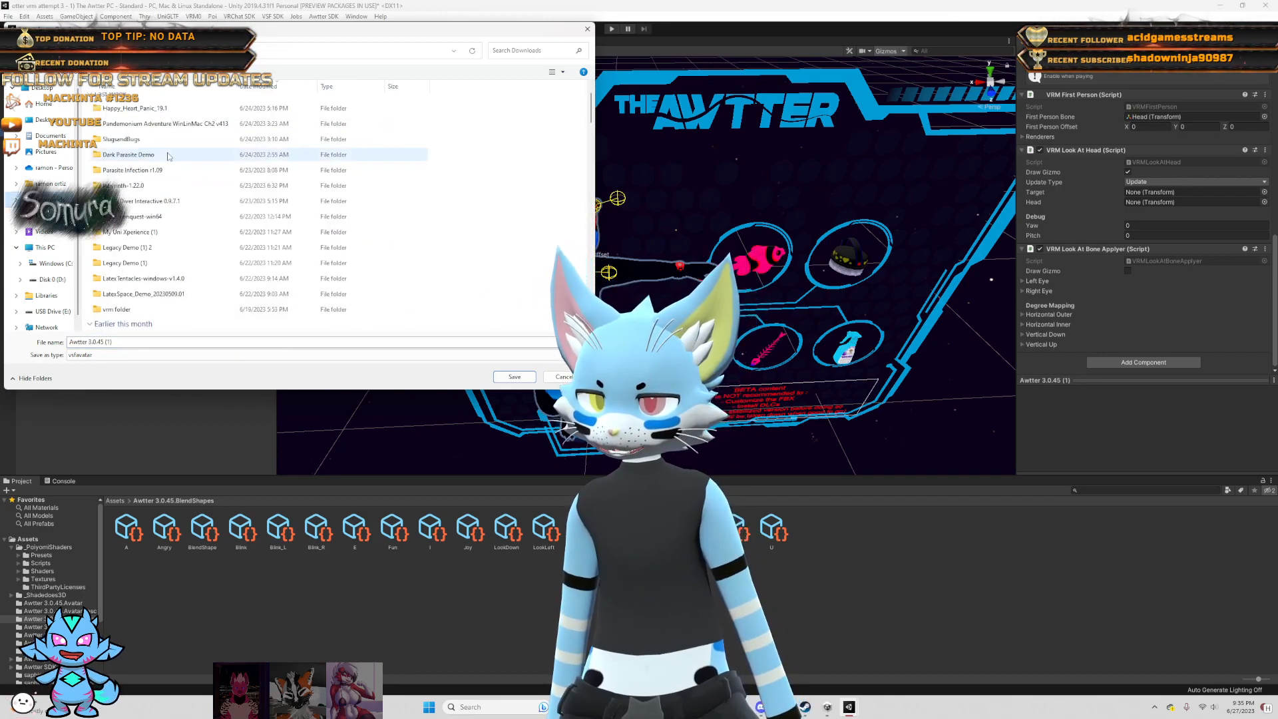
pyautogui.doubleClick(132, 265)
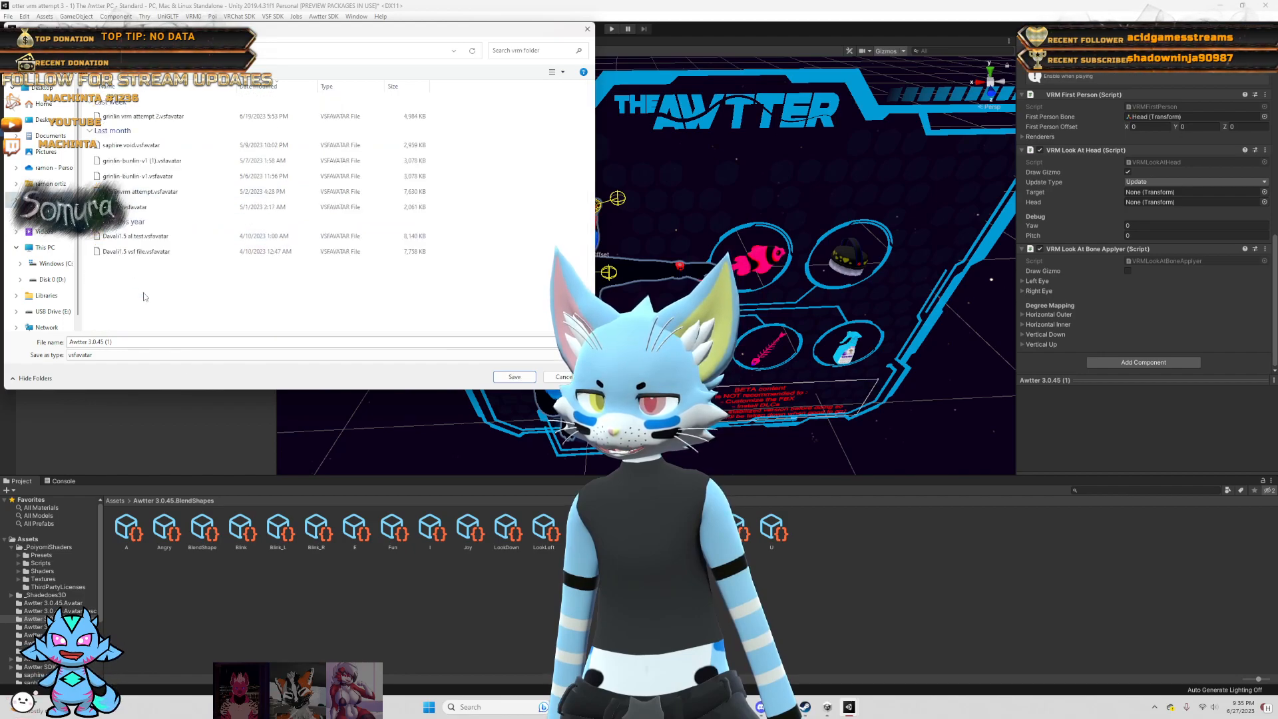
# - Export the avatar bundle as saphire void.vsfavatar, replacing the existing file of that name
pyautogui.click(208, 344)
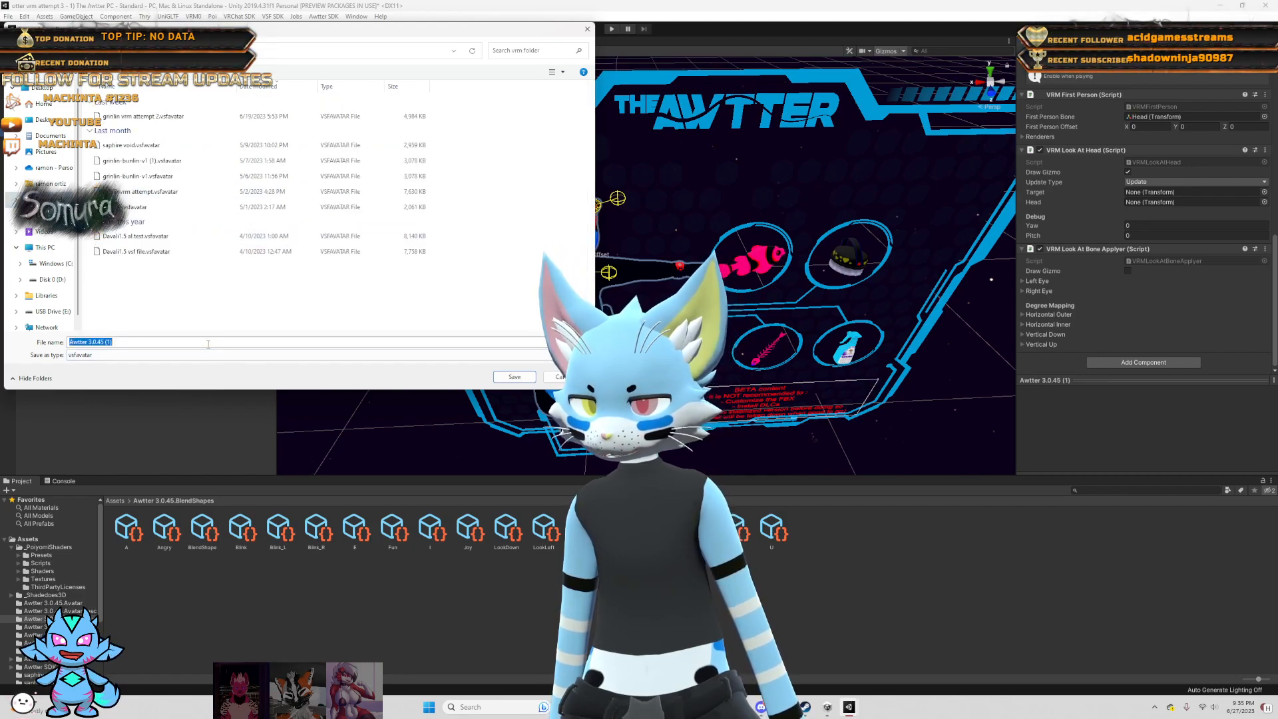
pyautogui.write('sa')
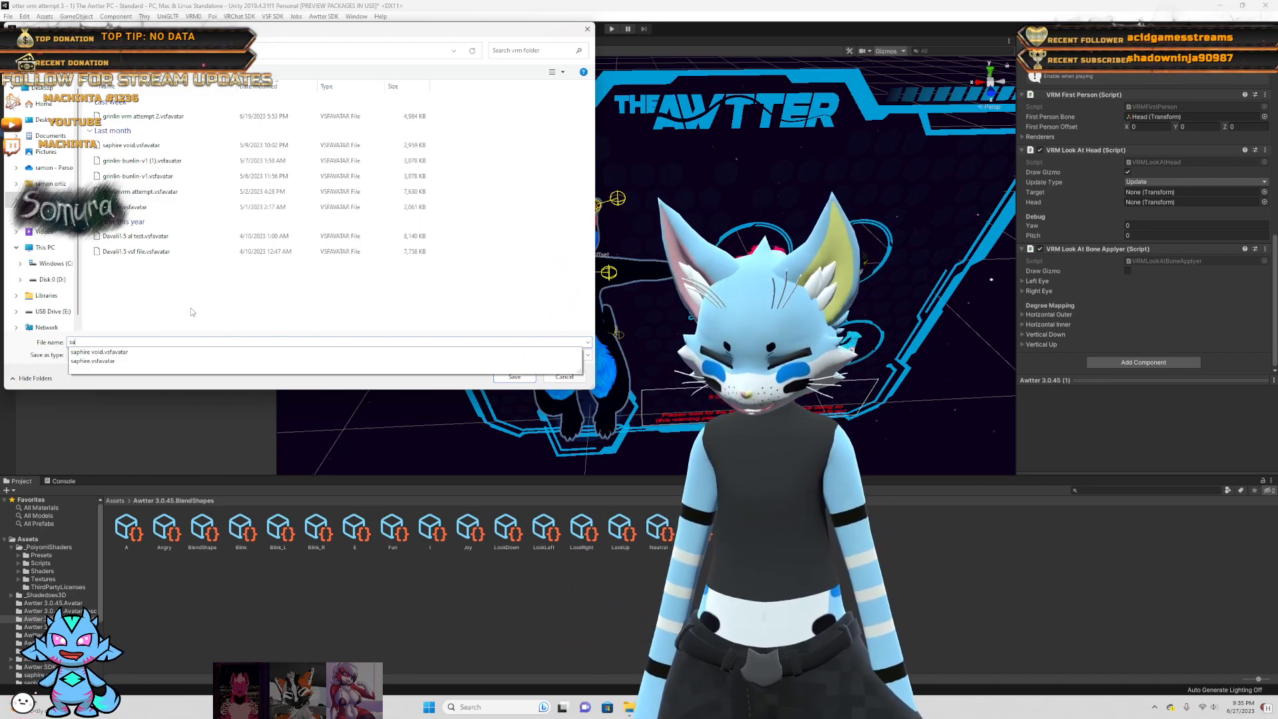
pyautogui.write('phire ')
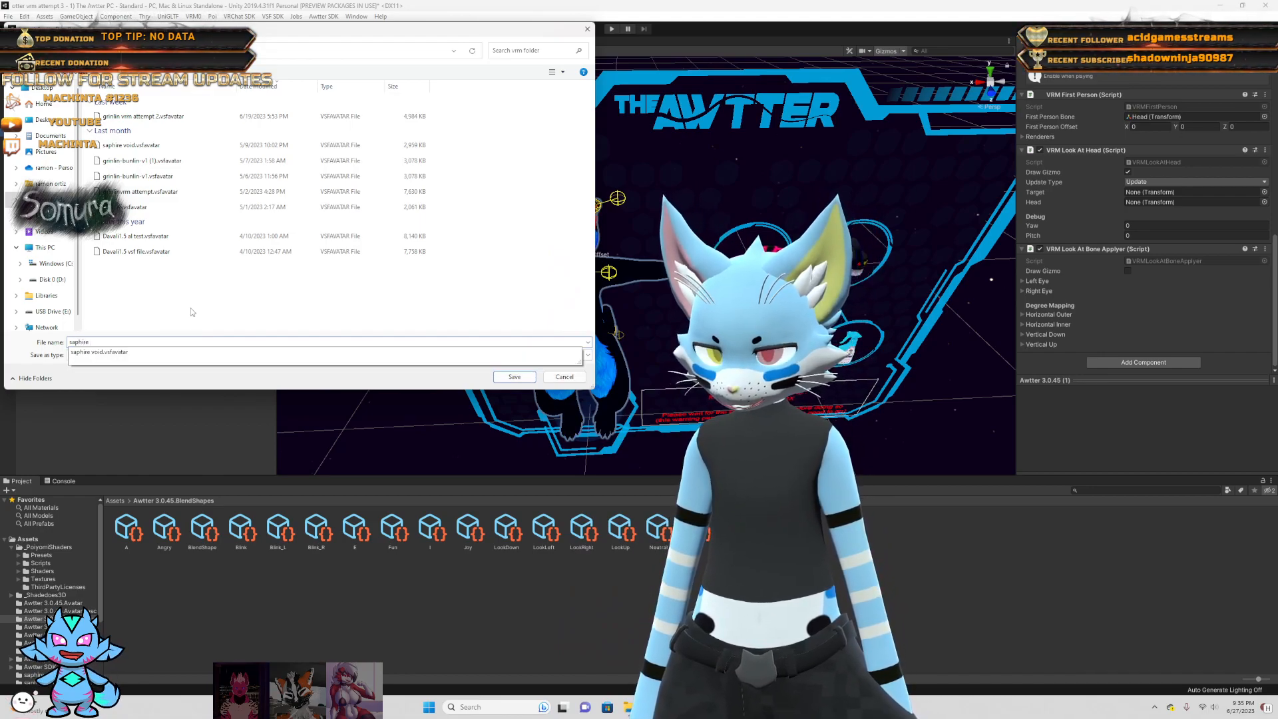
pyautogui.write('voi')
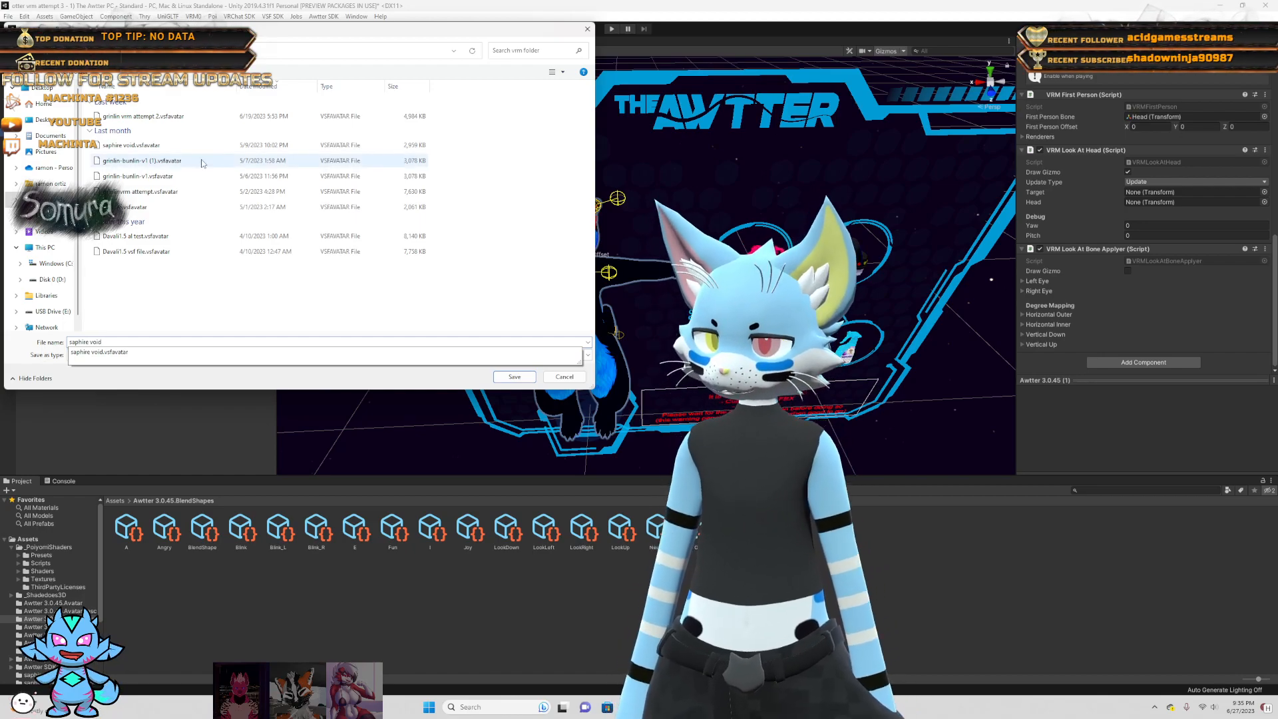
pyautogui.write('d')
pyautogui.click(155, 353)
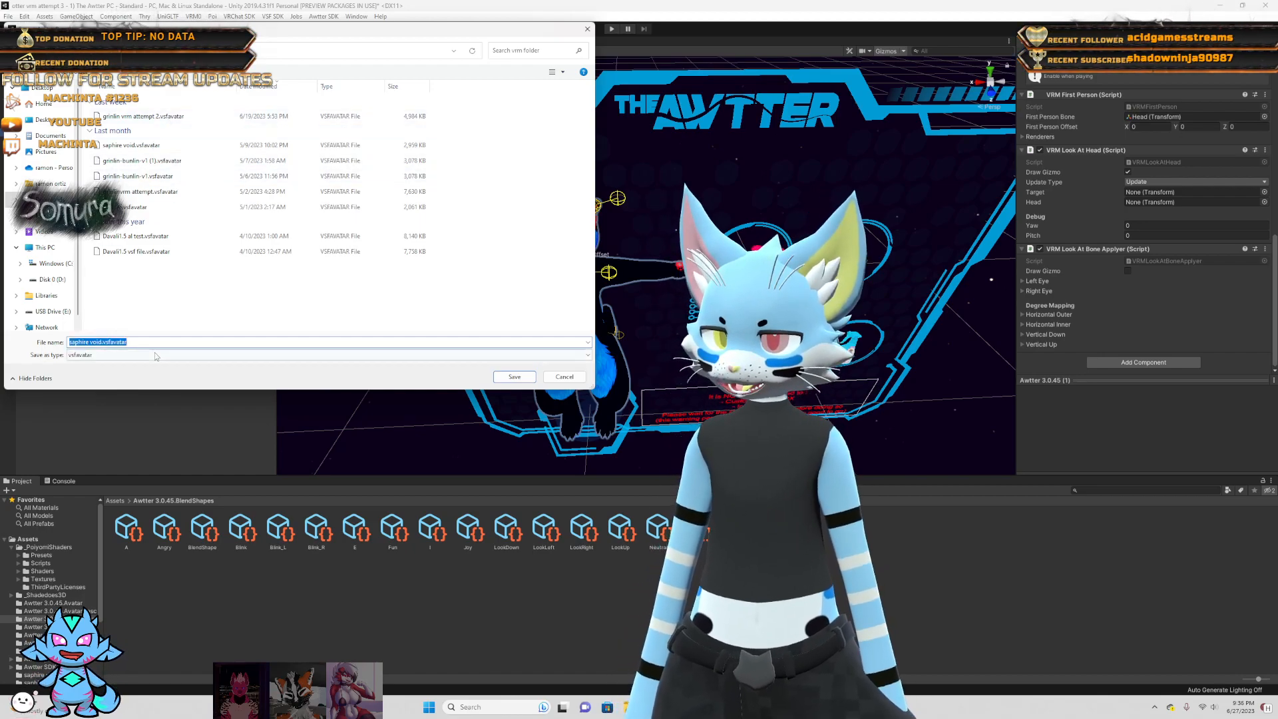
pyautogui.click(513, 376)
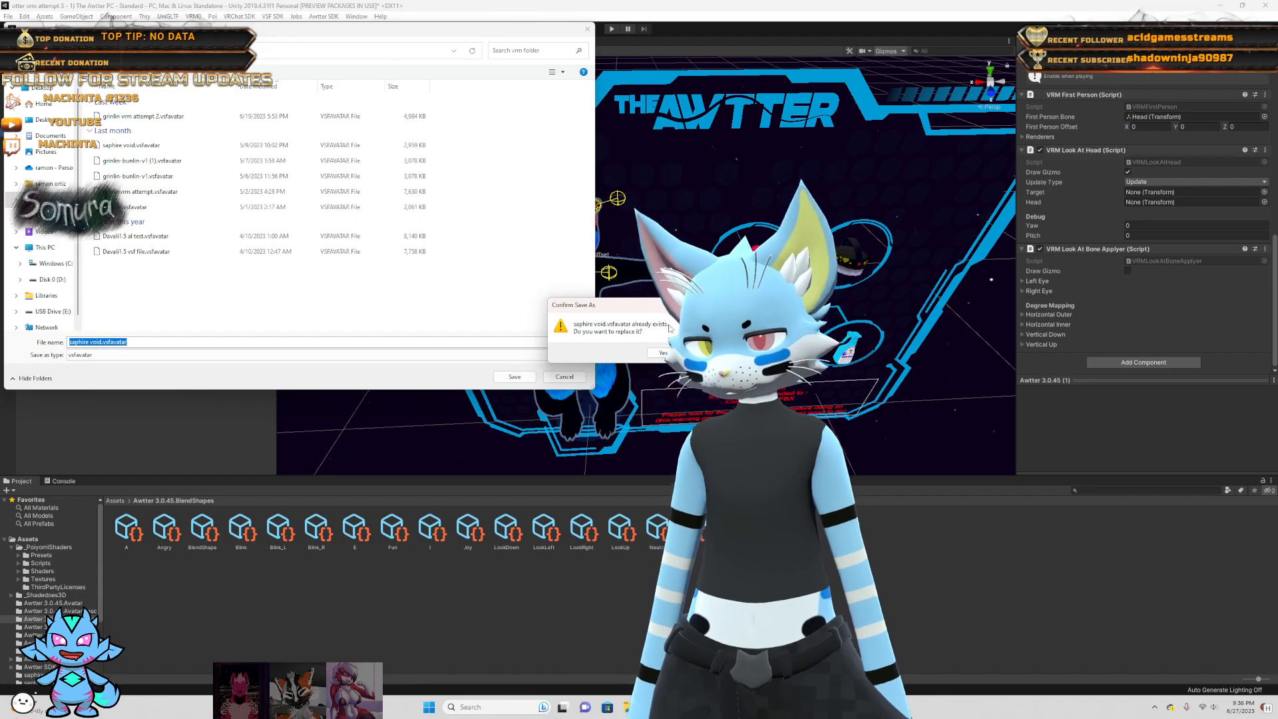
pyautogui.click(661, 352)
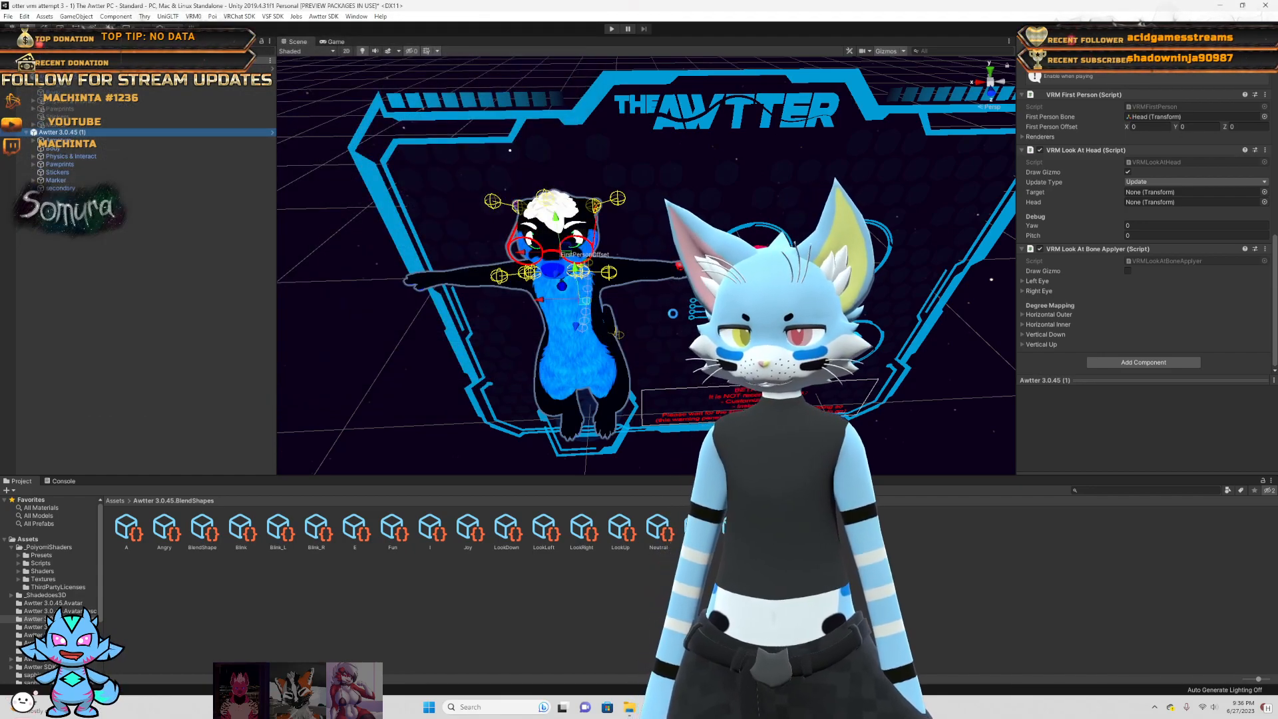
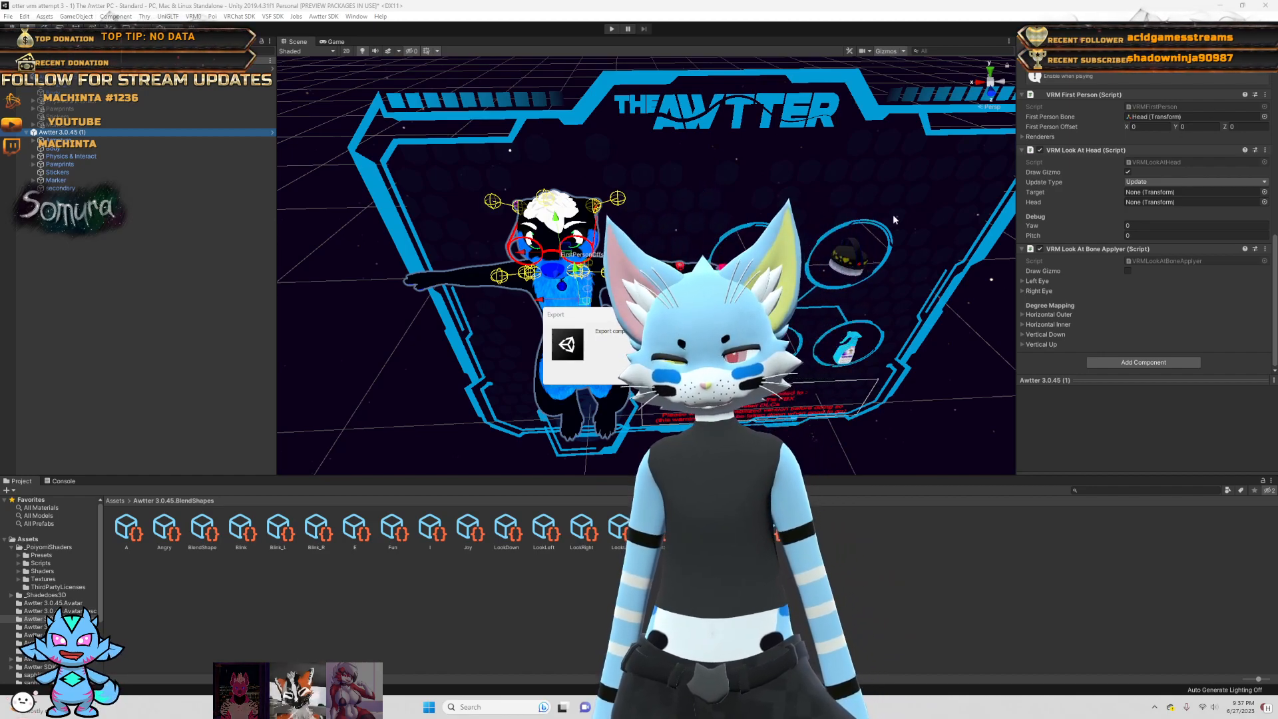
pyautogui.click(703, 370)
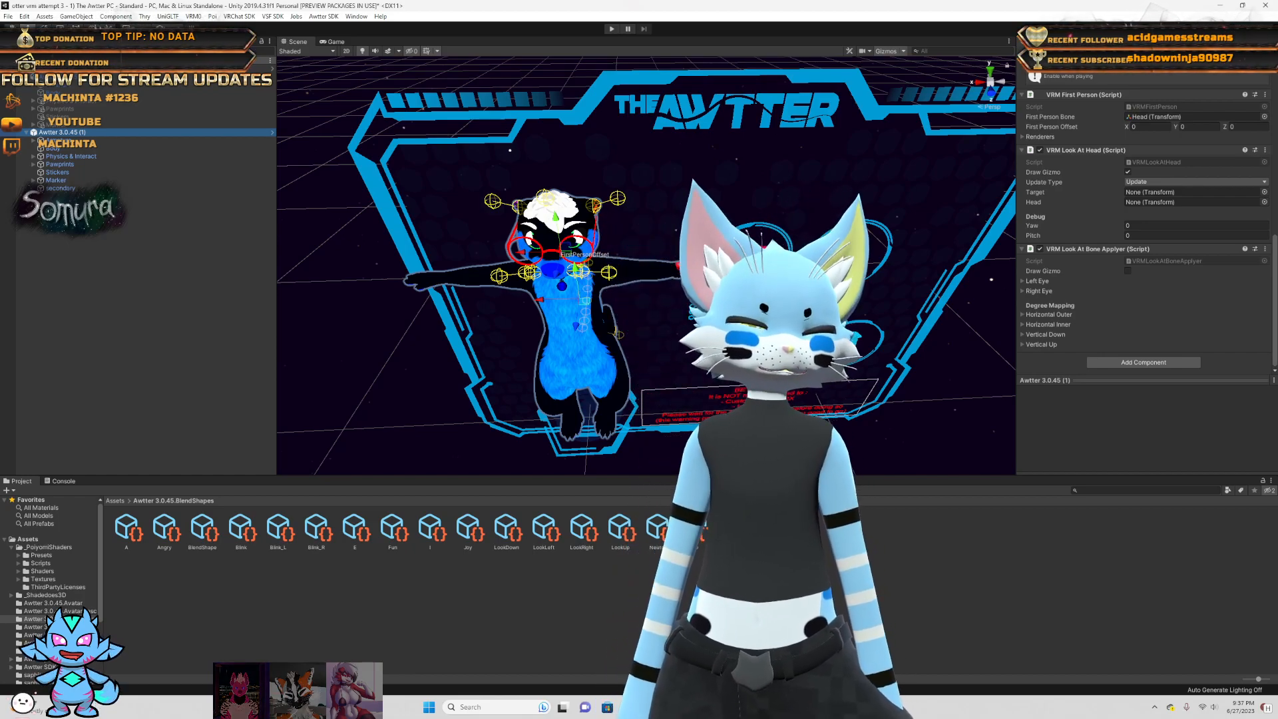
# - Switch to VNyan and load the avatar file saphire void.vsfavatar
pyautogui.hotkey('alt', 'Tab')
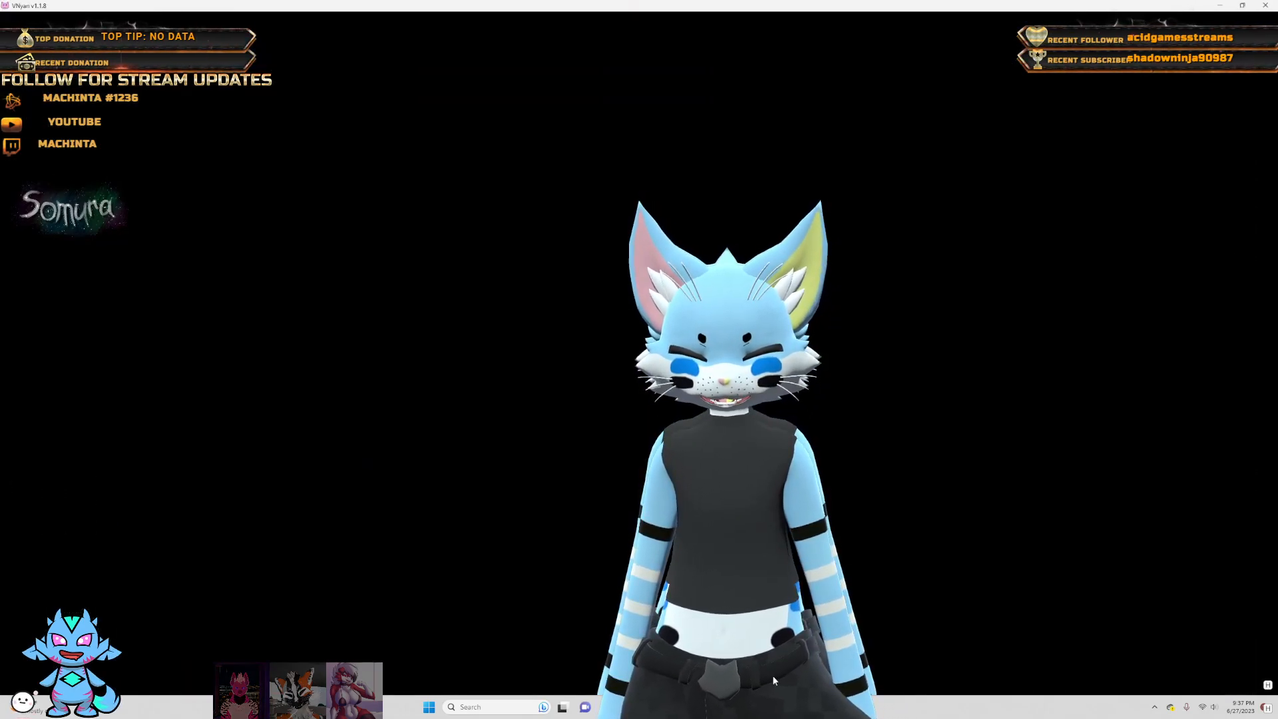
pyautogui.click(1270, 686)
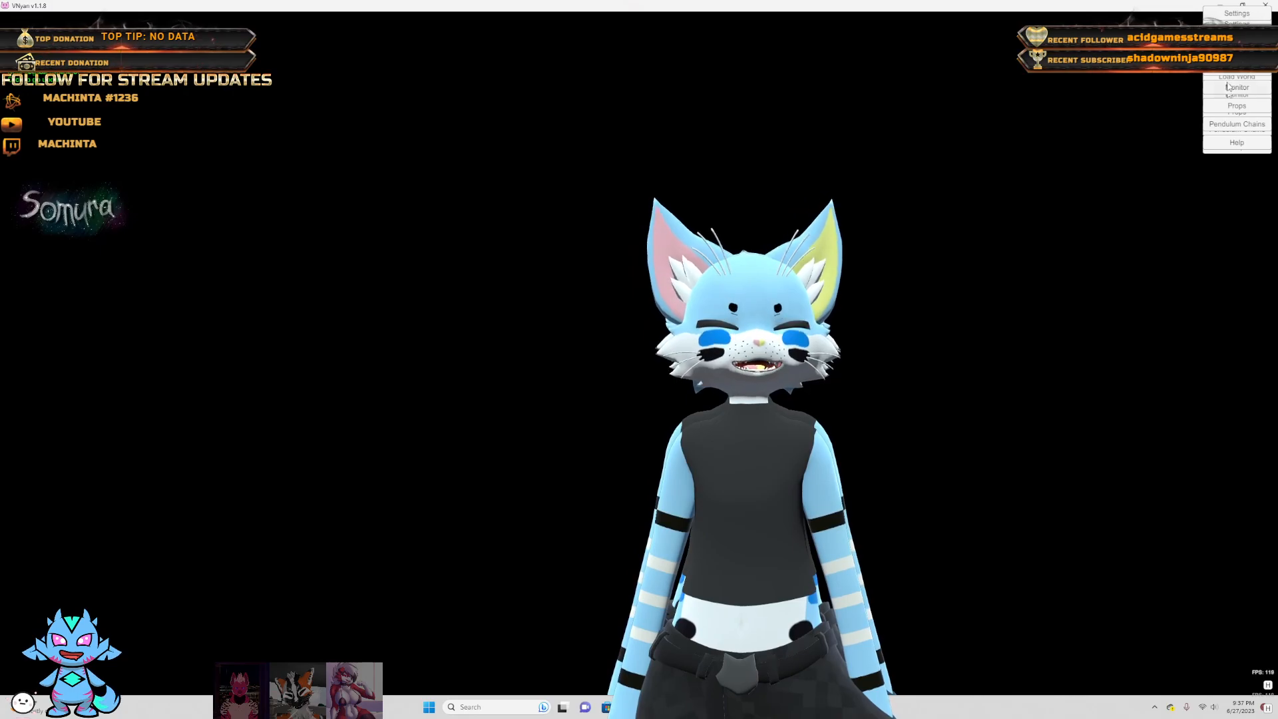
pyautogui.click(1237, 50)
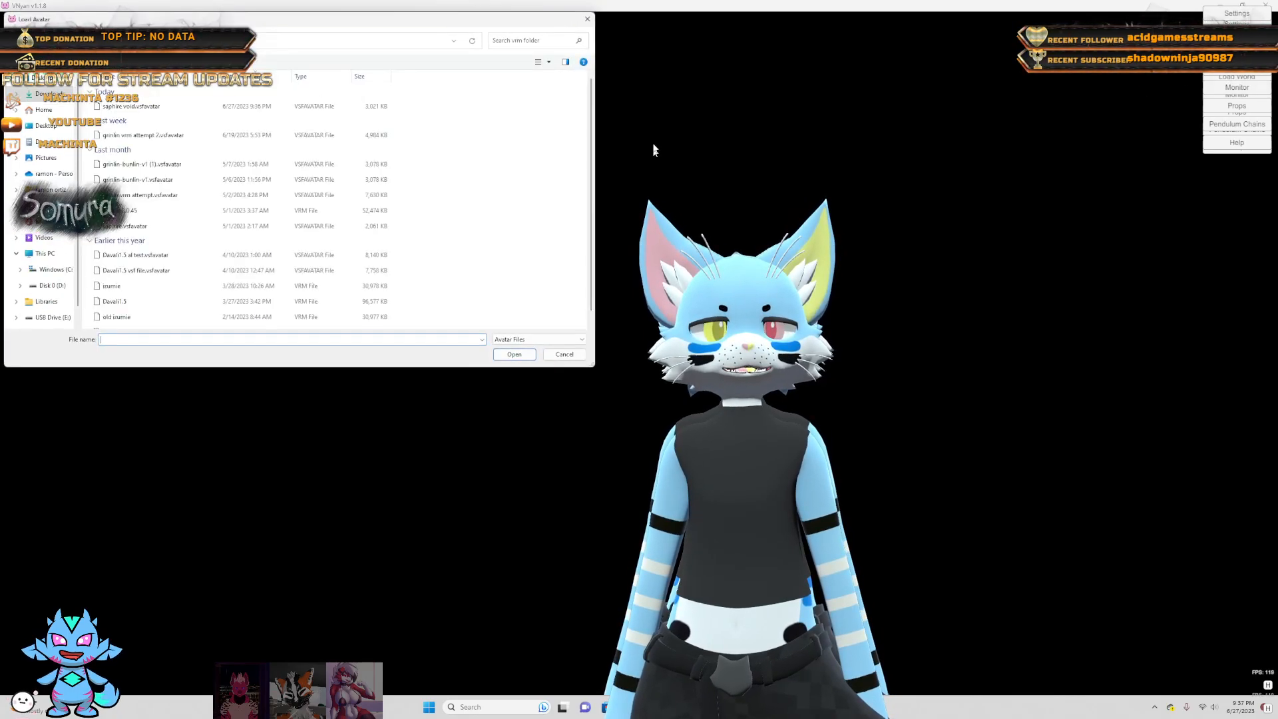
pyautogui.click(275, 102)
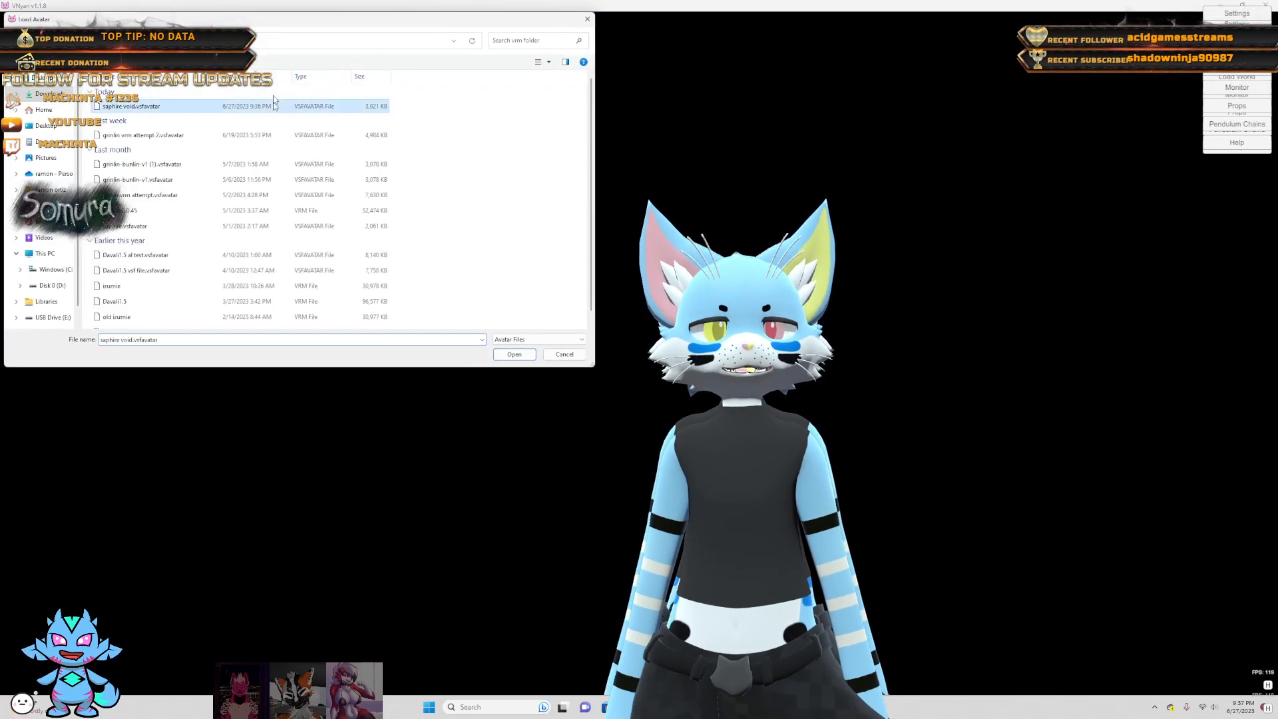
pyautogui.click(502, 357)
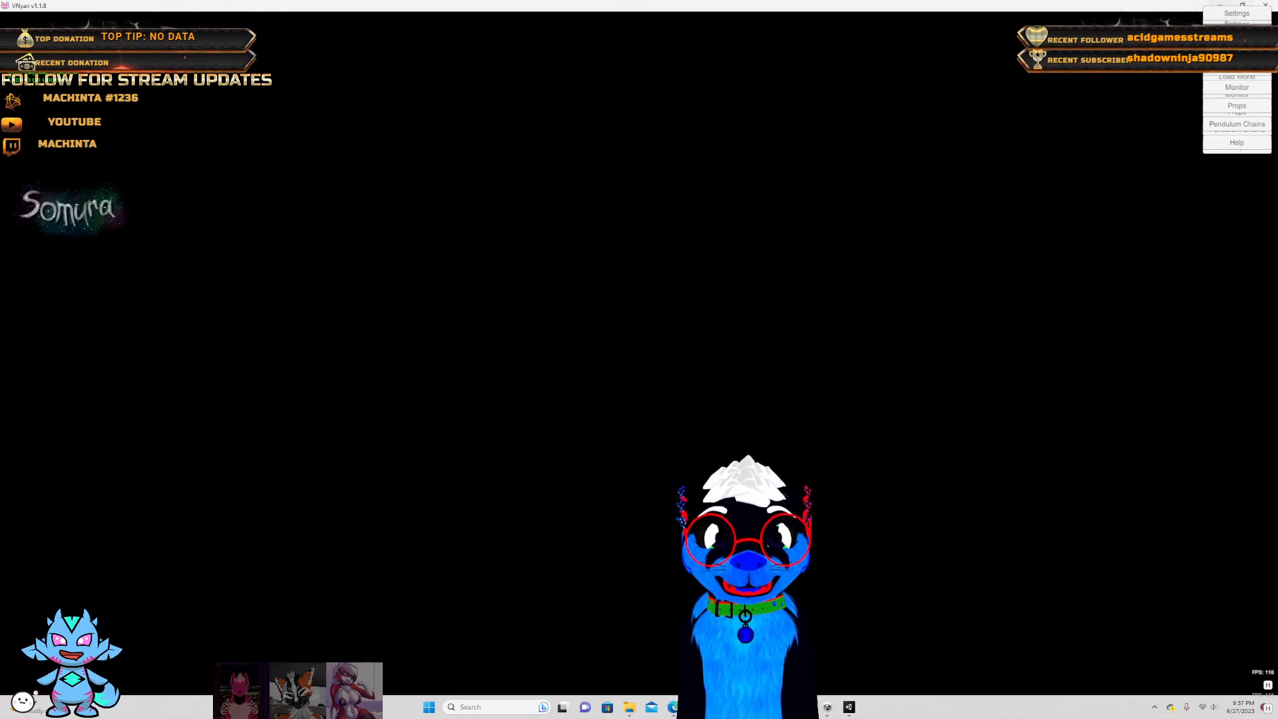
# - Switch to Unity and open the Color & Normals and alpha map settings of PC_Body on the Body mesh of Awtter 3.0.45 (1)
pyautogui.hotkey('alt', 'Tab')
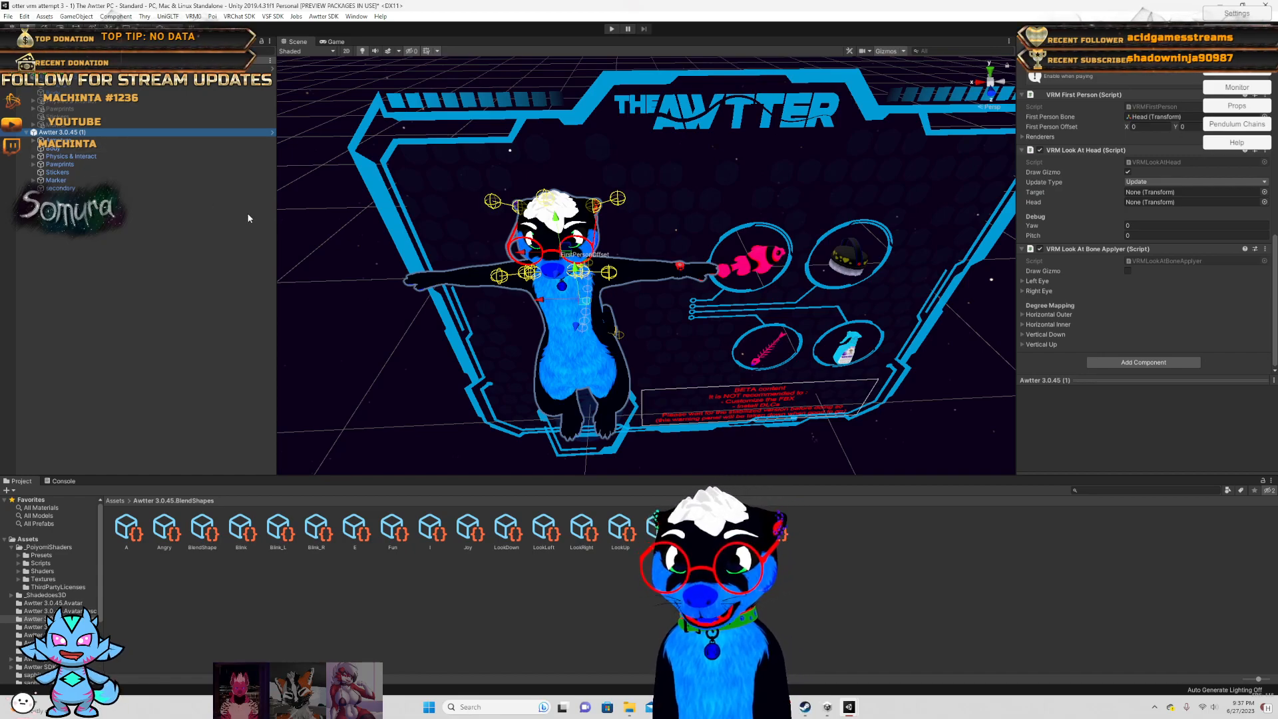
pyautogui.click(135, 143)
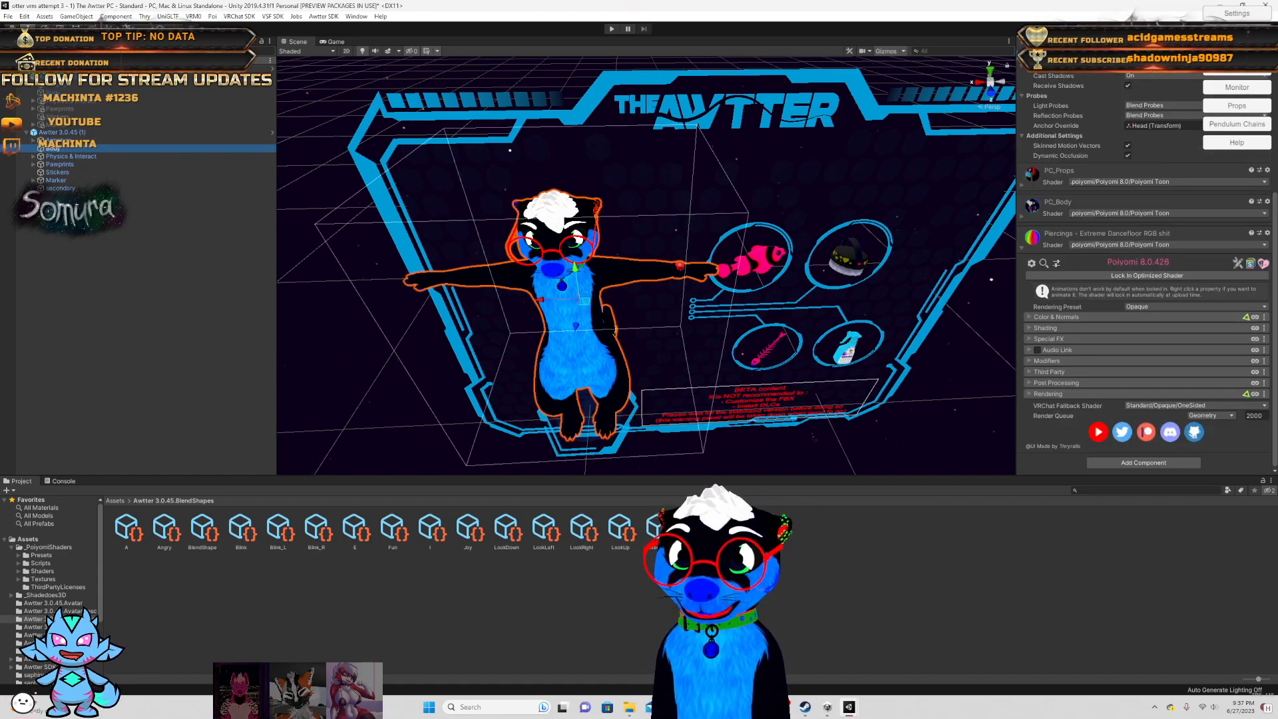
pyautogui.click(1022, 220)
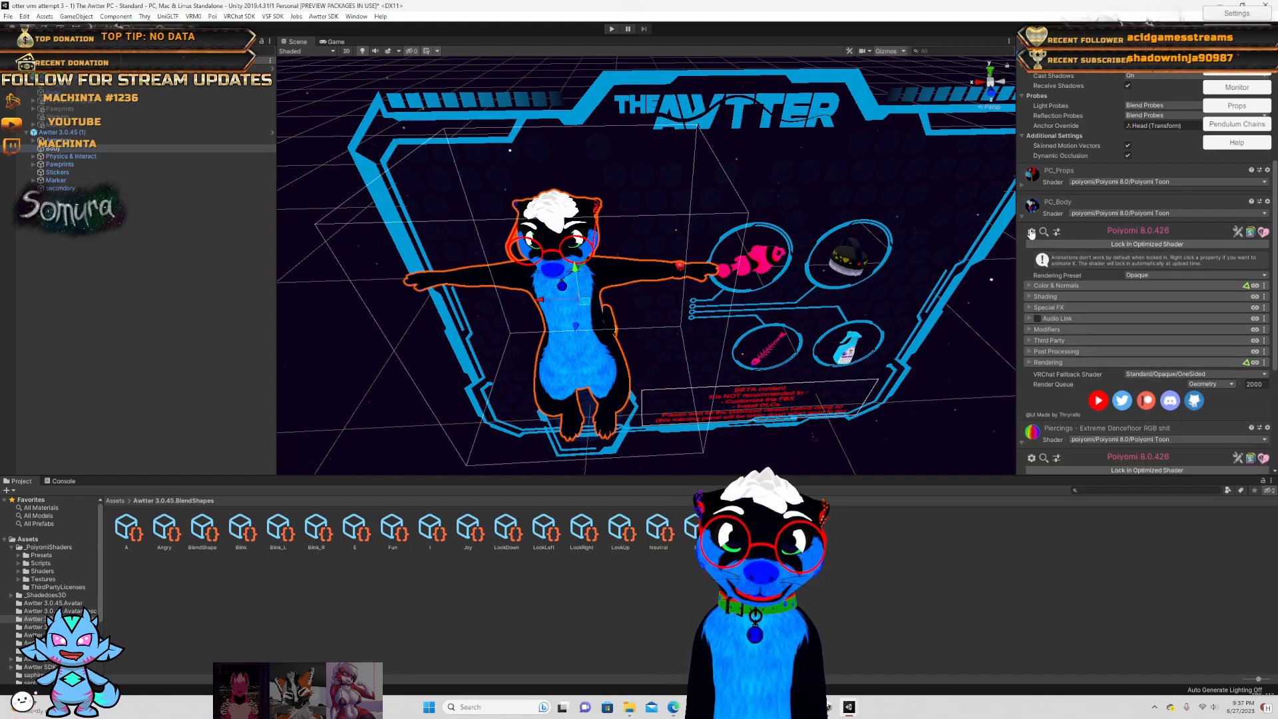
pyautogui.click(1061, 287)
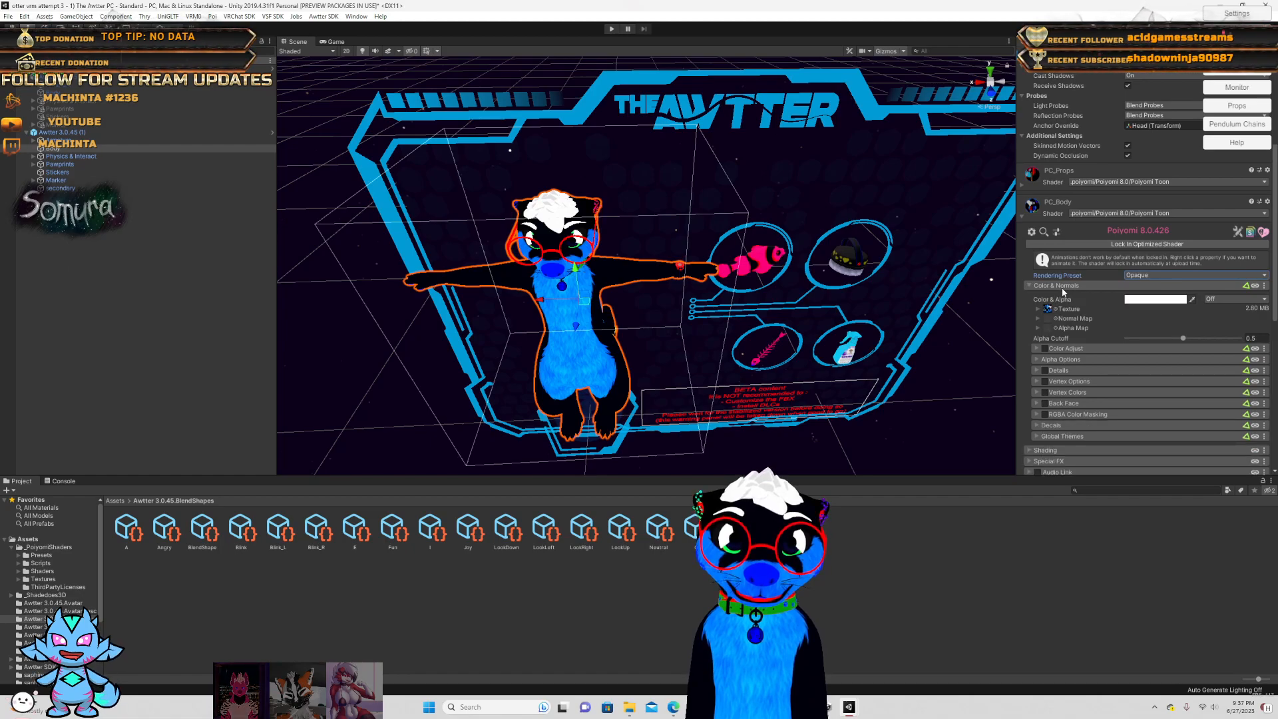
pyautogui.click(1038, 328)
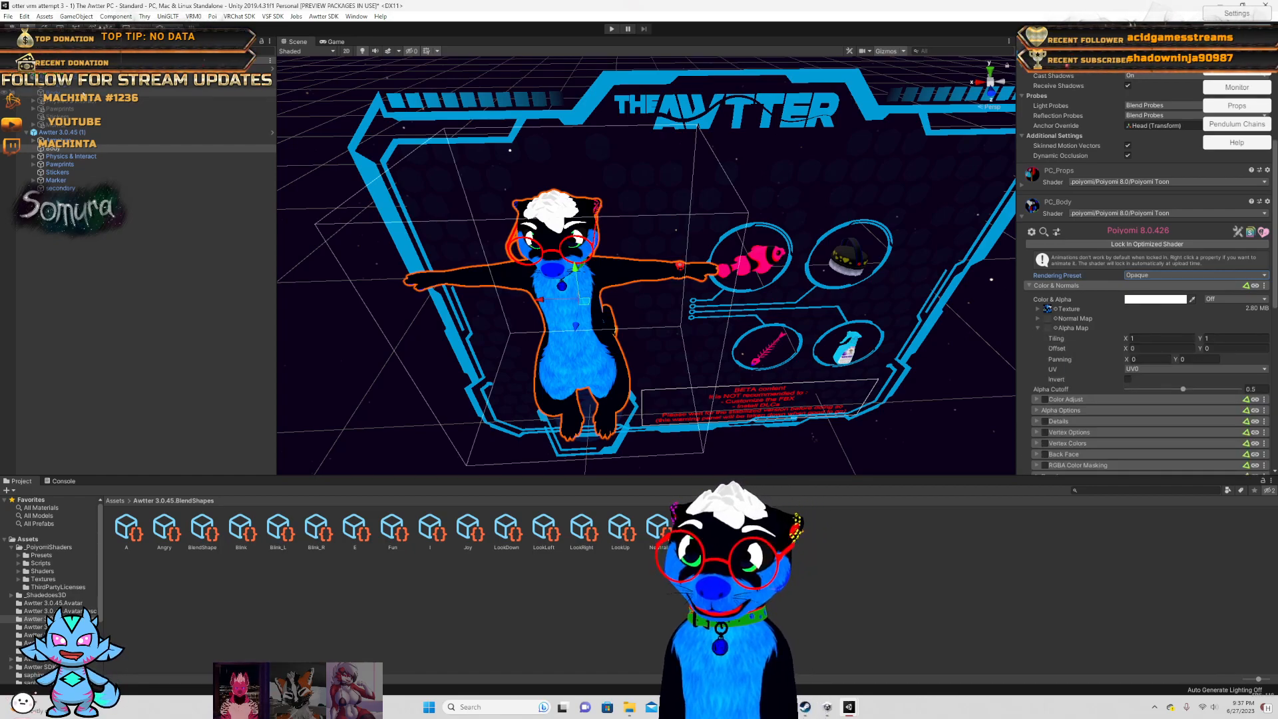
# - Locate the alpha map texture used by the original avatar's PC_Body material and assign it as the alpha map on Awtter 3.0.45 (1)'s Body
pyautogui.click(74, 94)
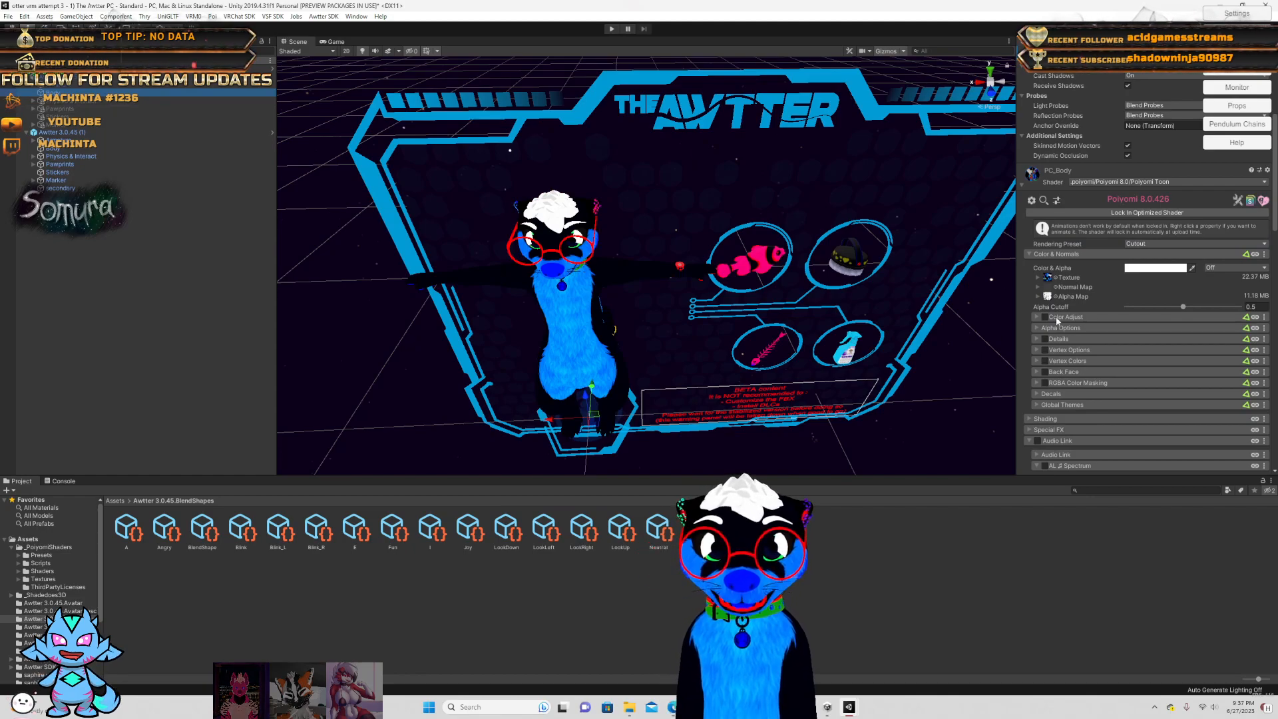
pyautogui.click(1049, 298)
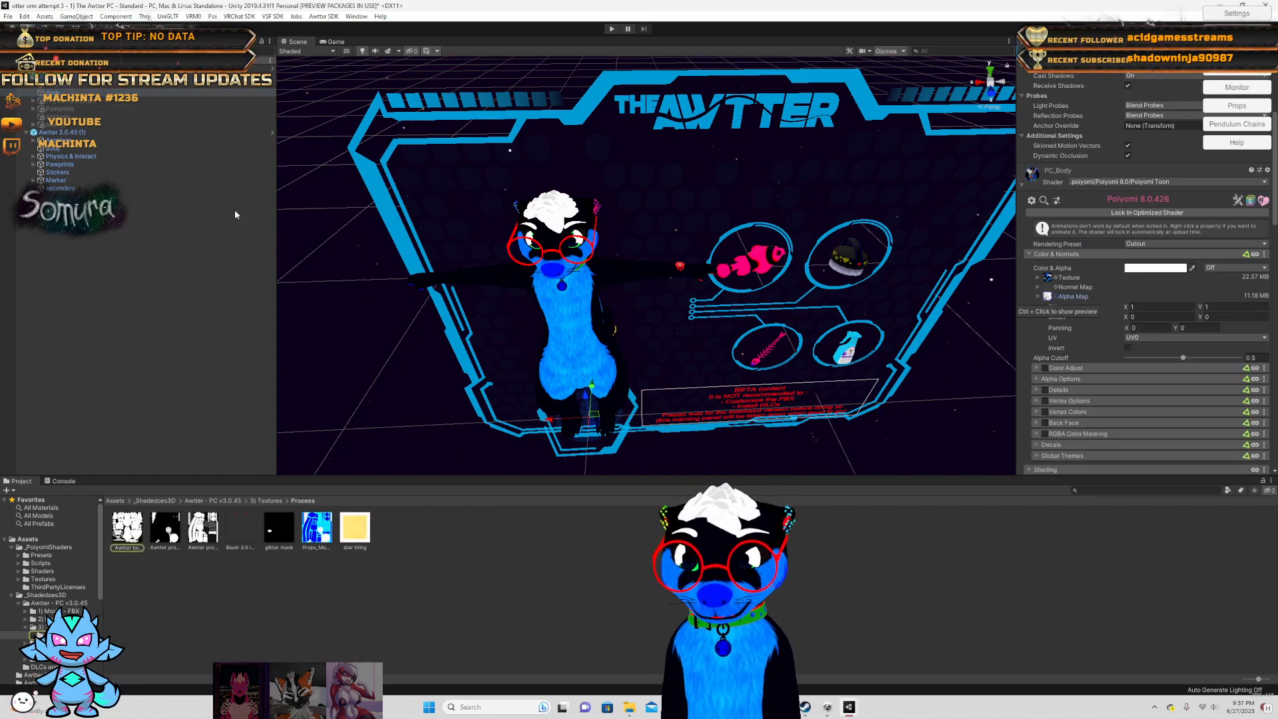
pyautogui.click(136, 148)
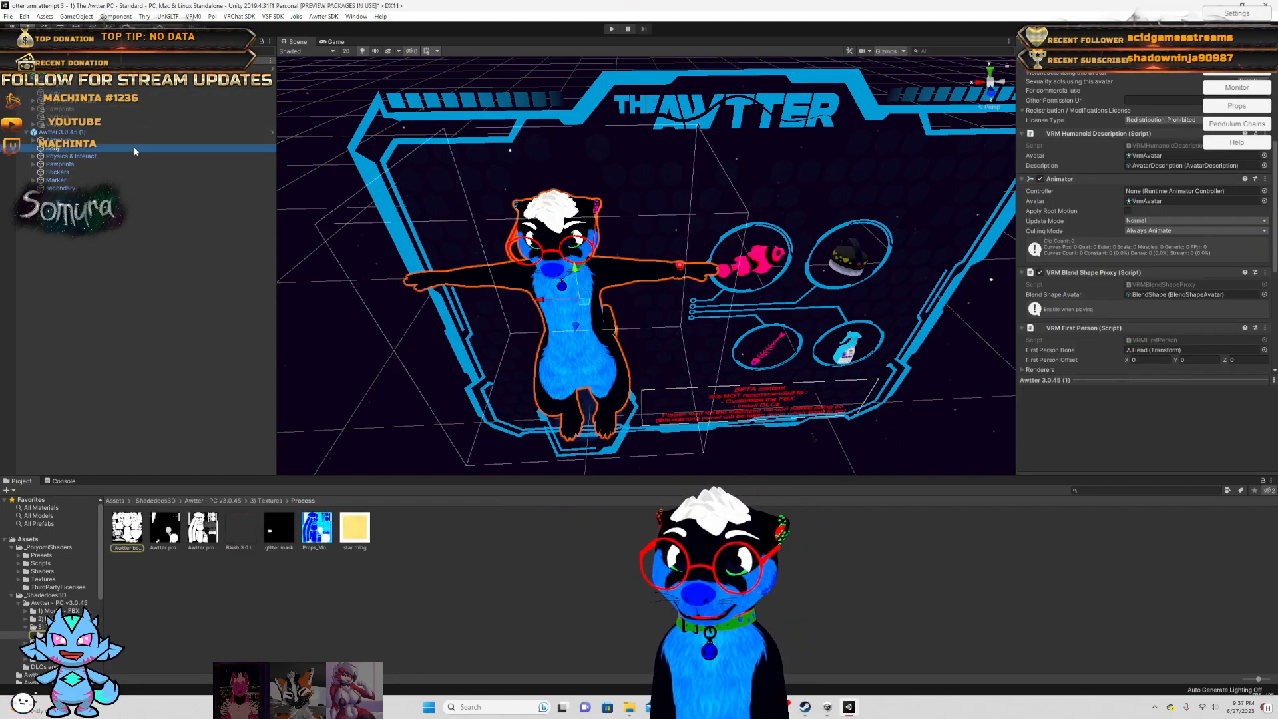
pyautogui.moveTo(135, 544); pyautogui.dragTo(1059, 333)
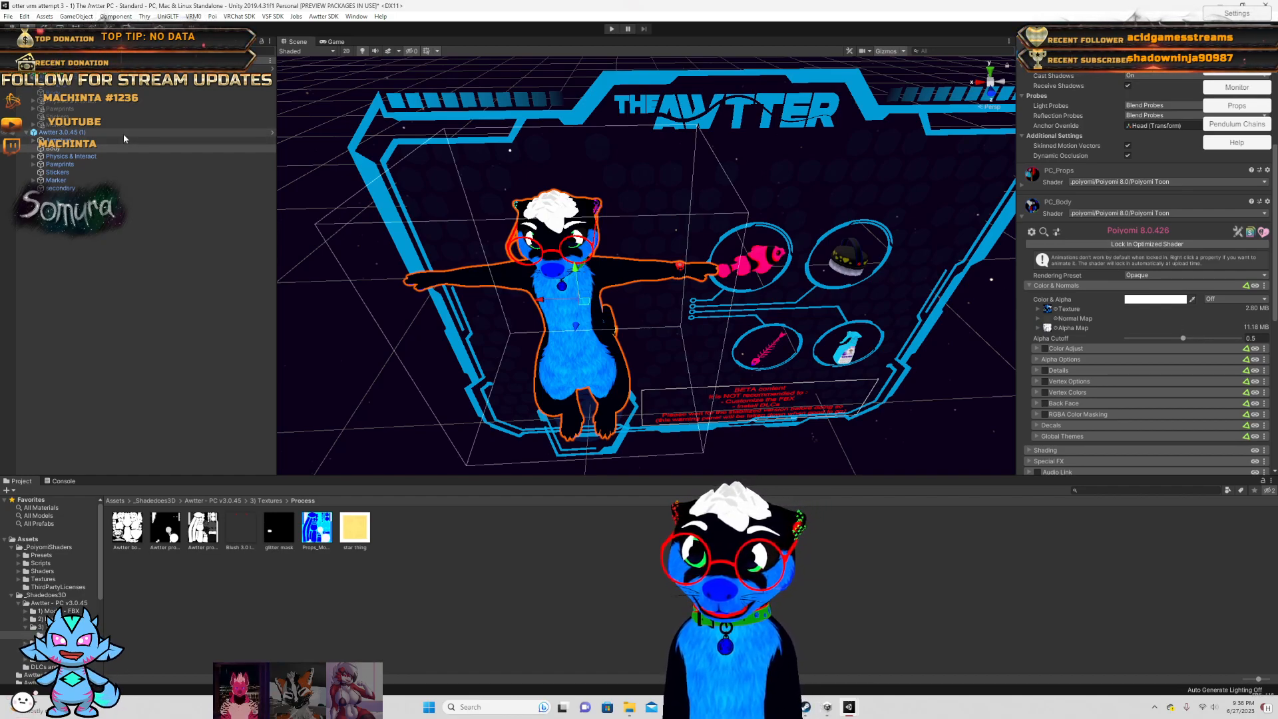
# - Lock the PC_Body material's Poiyomi shader on the Body mesh of Awtter 3.0.45 (1) into its optimized form
pyautogui.scroll(-9, 1078, 325)
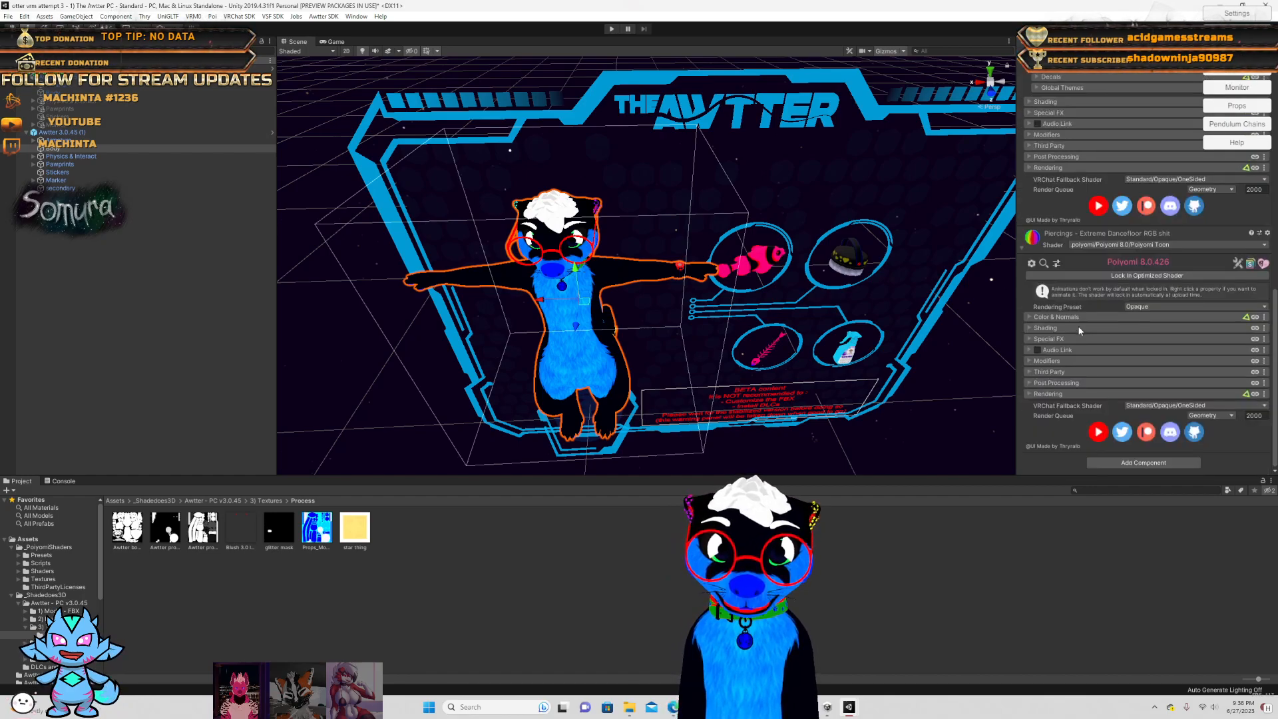
pyautogui.scroll(4, 1079, 326)
pyautogui.scroll(3, 1079, 325)
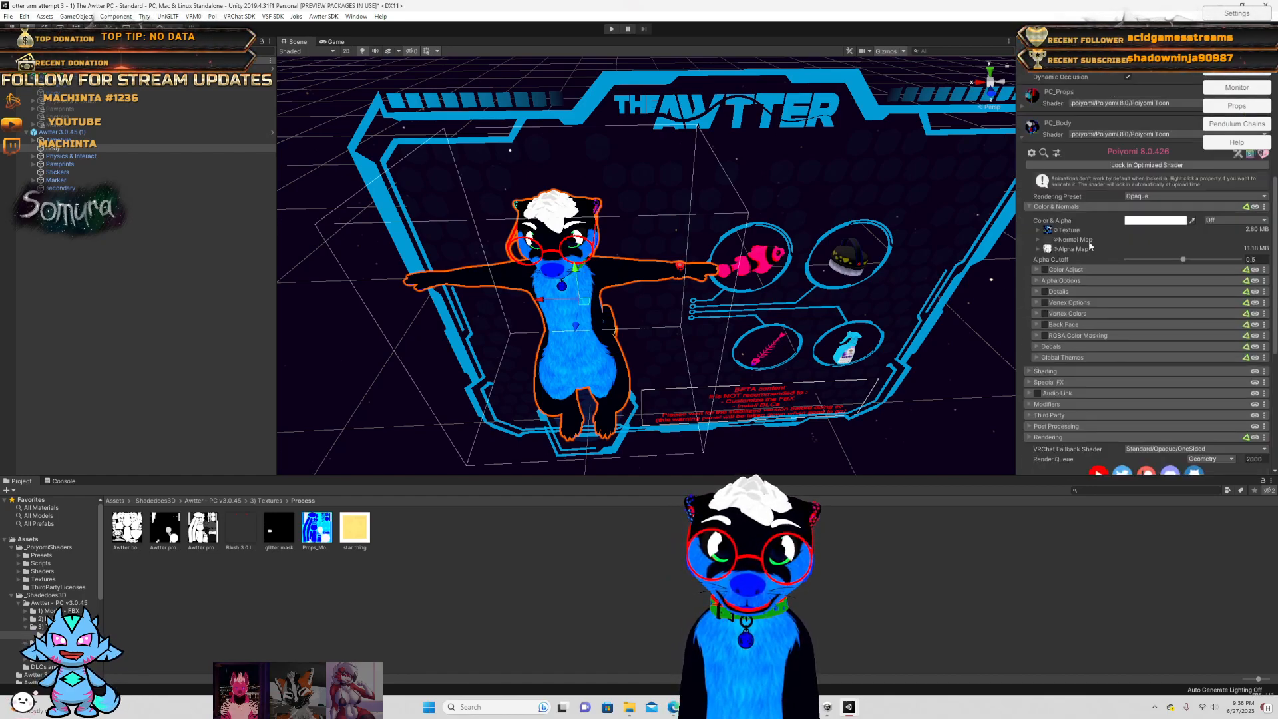
pyautogui.click(1104, 167)
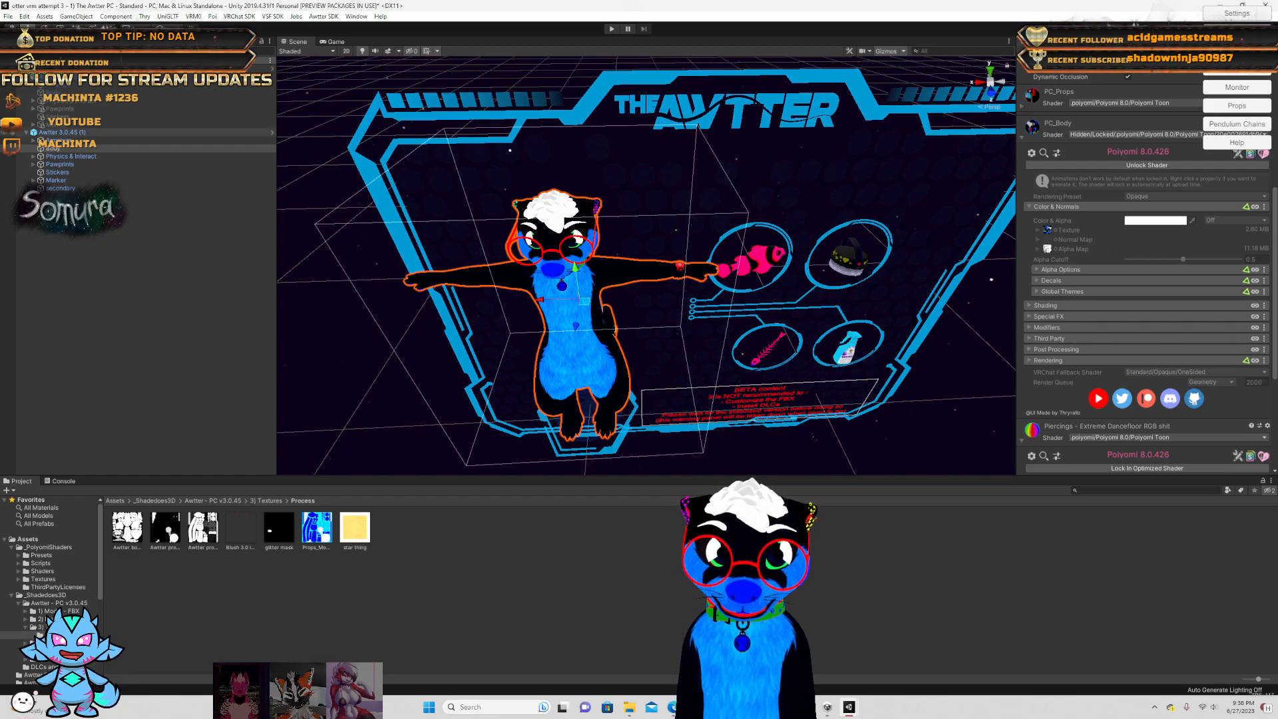
# - Examine the original avatar's PC_Body material, covering Color Adjust, Alpha Options, Details, Decals, Global Themes and Shading
pyautogui.click(46, 93)
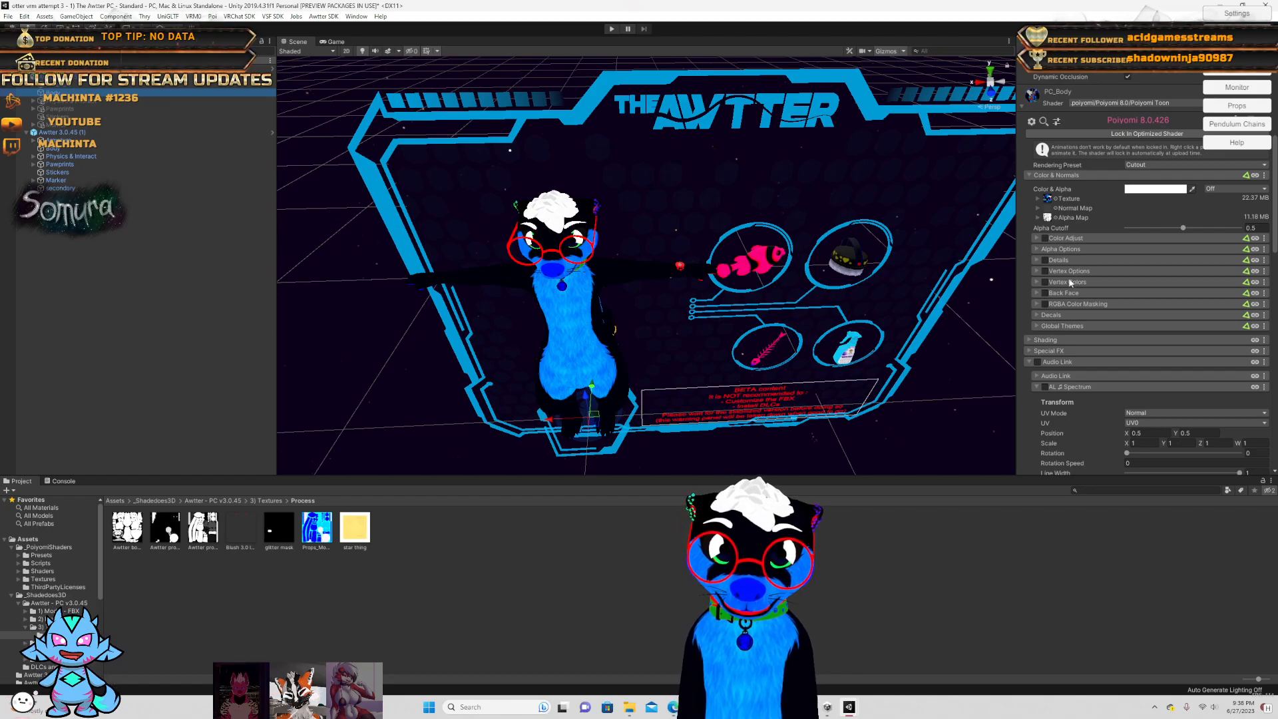
pyautogui.click(1037, 239)
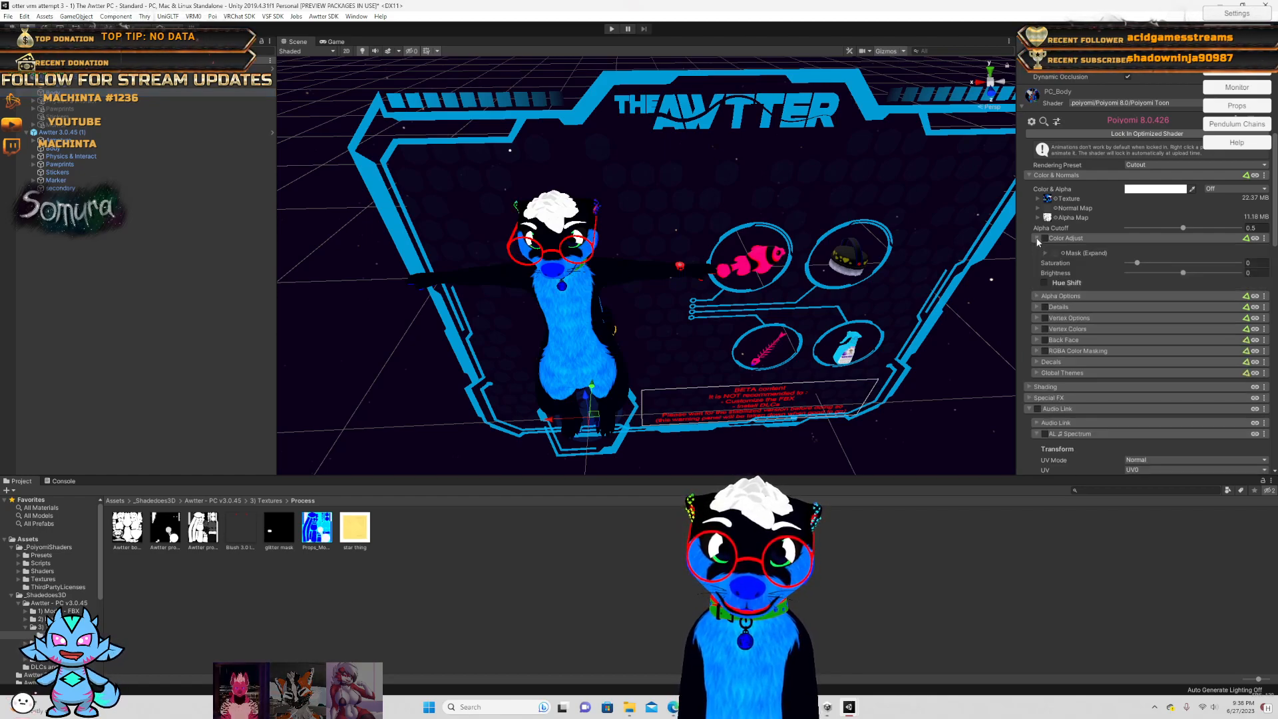
pyautogui.click(1037, 296)
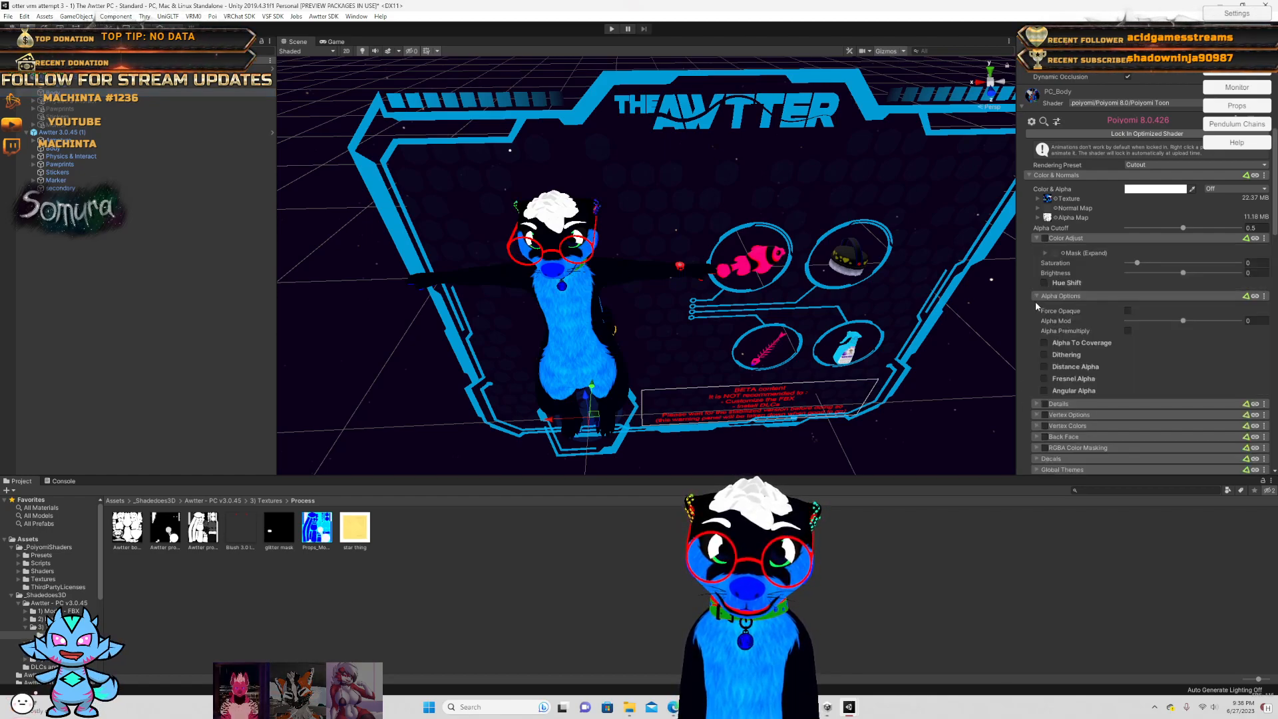
pyautogui.click(1036, 406)
pyautogui.scroll(-5, 1035, 416)
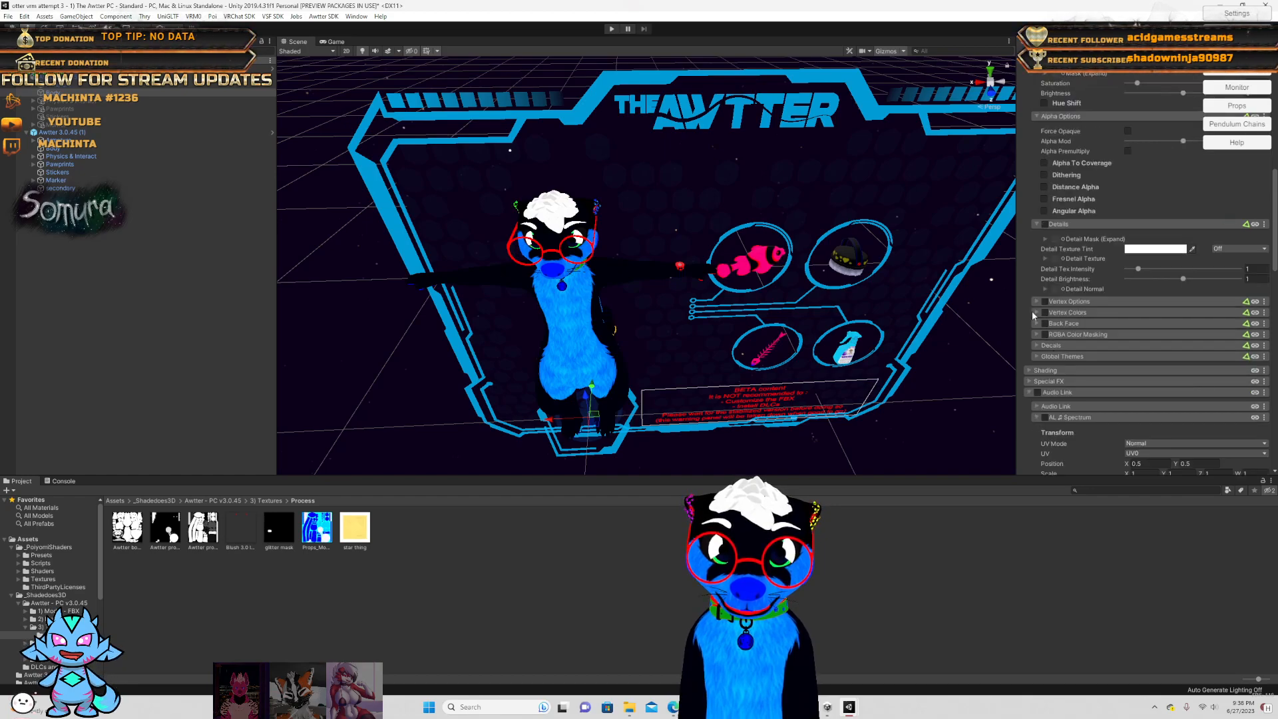
pyautogui.click(1038, 346)
pyautogui.scroll(-7, 1039, 380)
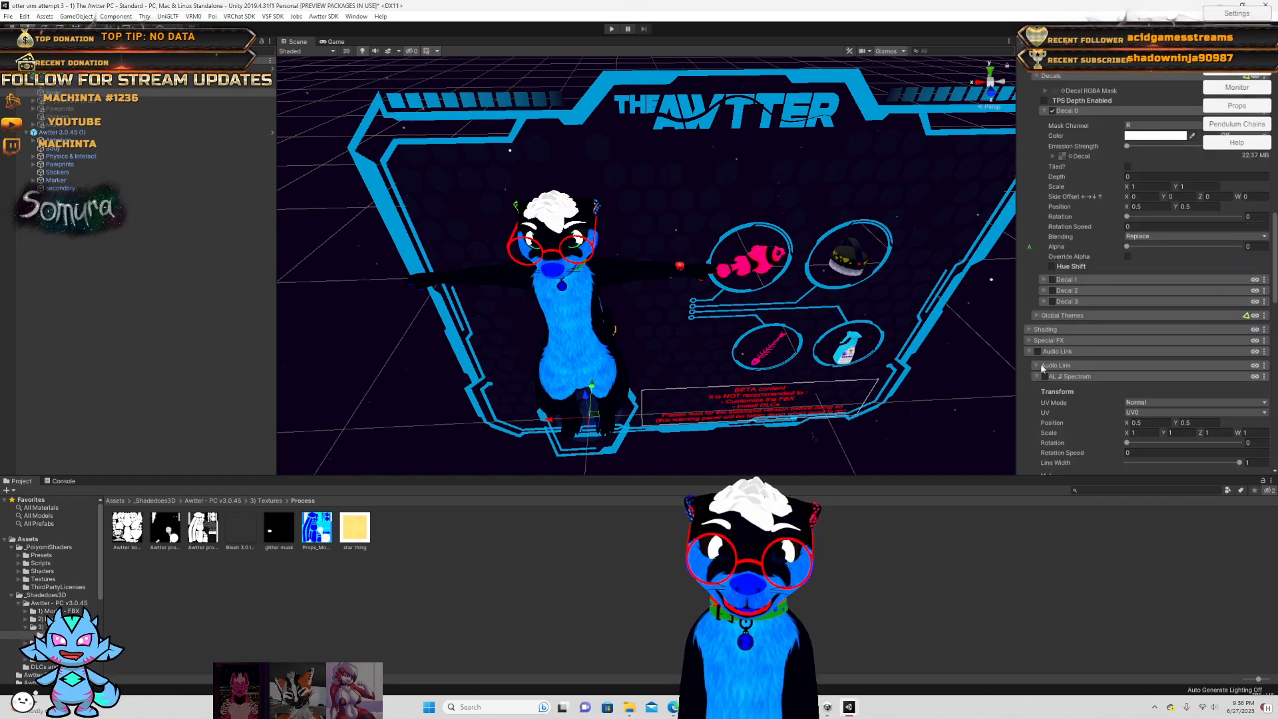
pyautogui.click(1036, 317)
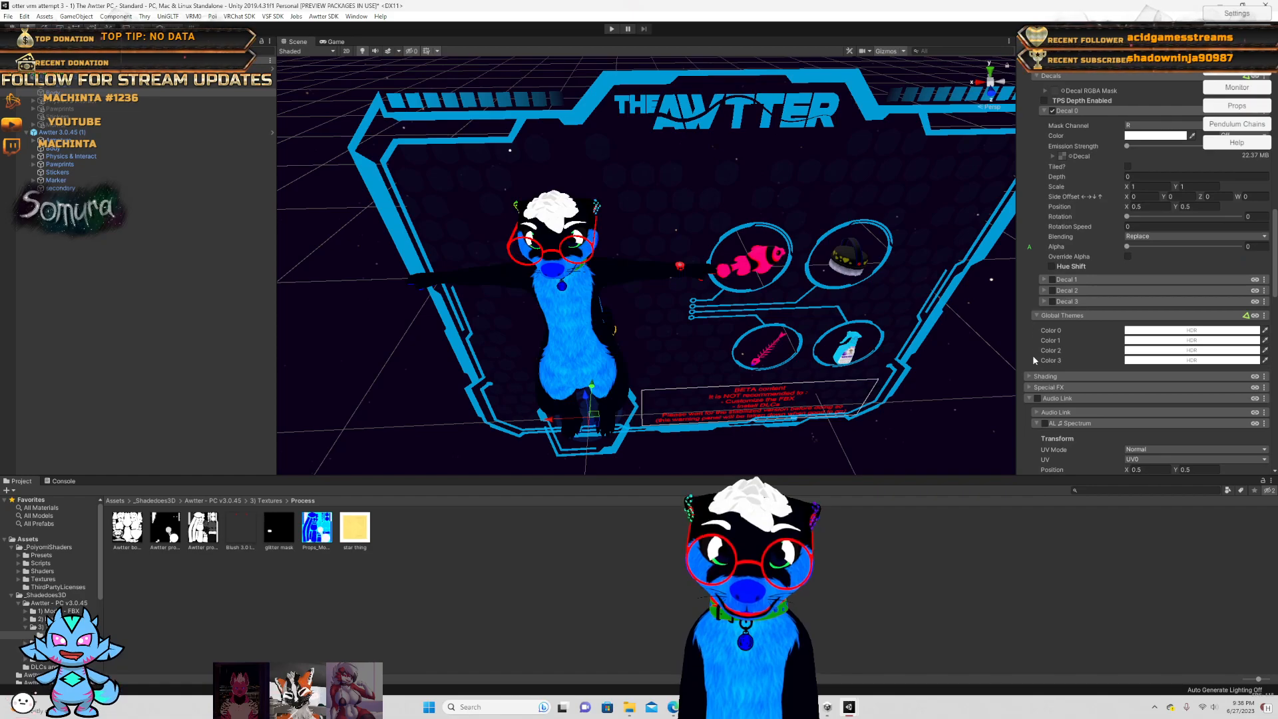
pyautogui.click(1030, 376)
pyautogui.scroll(-5, 1029, 371)
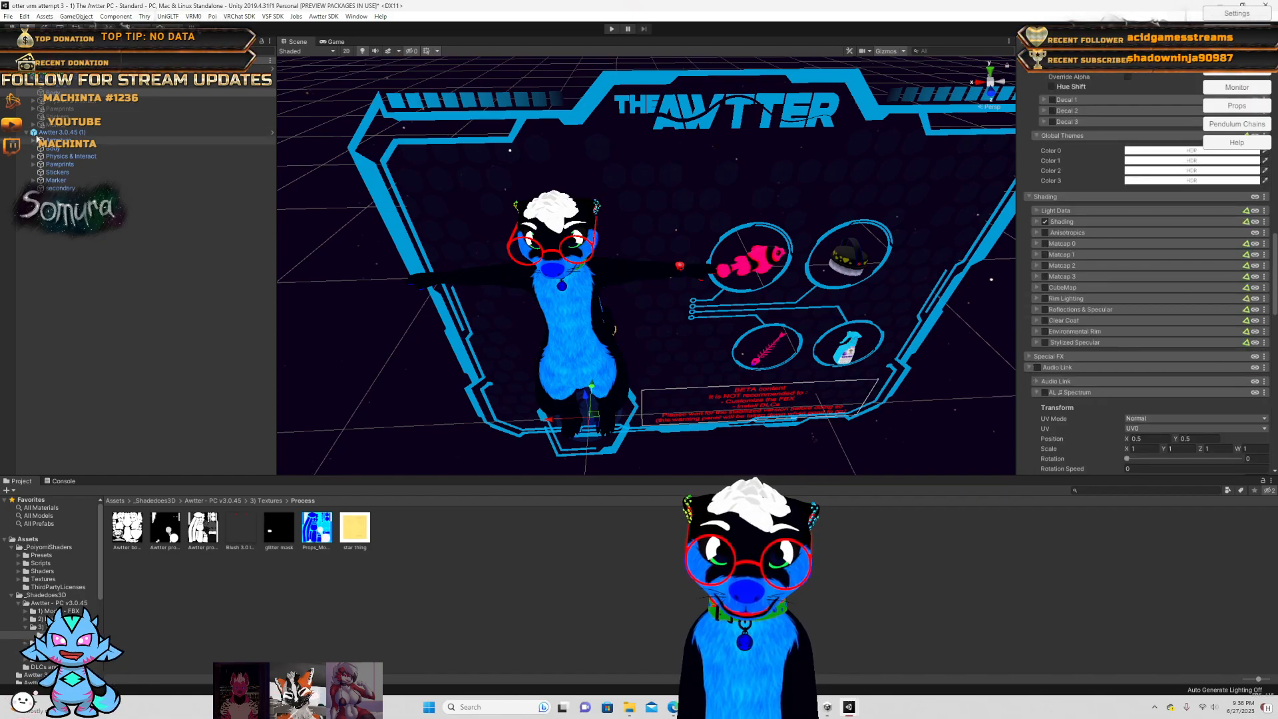
# - Examine the locked PC_Body material of Awtter 3.0.45 (1), covering Shading, Light Data, Modifiers, Post Processing and Rendering
pyautogui.click(67, 148)
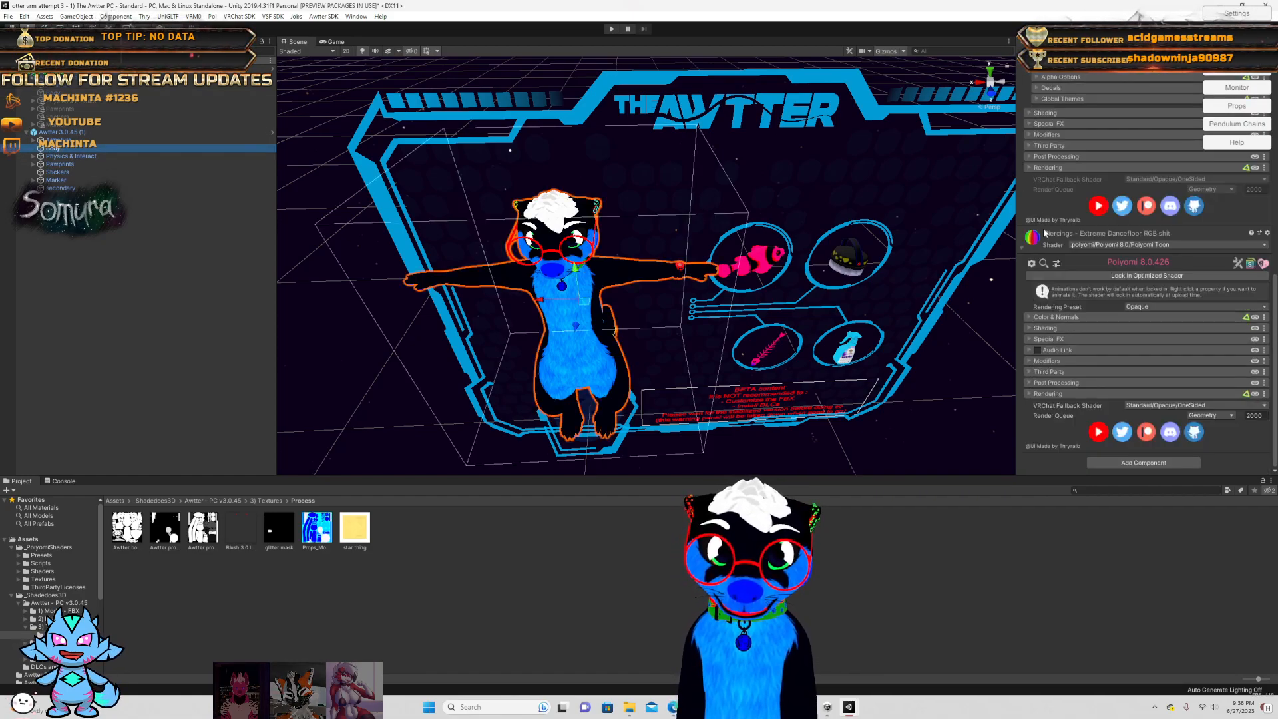
pyautogui.click(1029, 114)
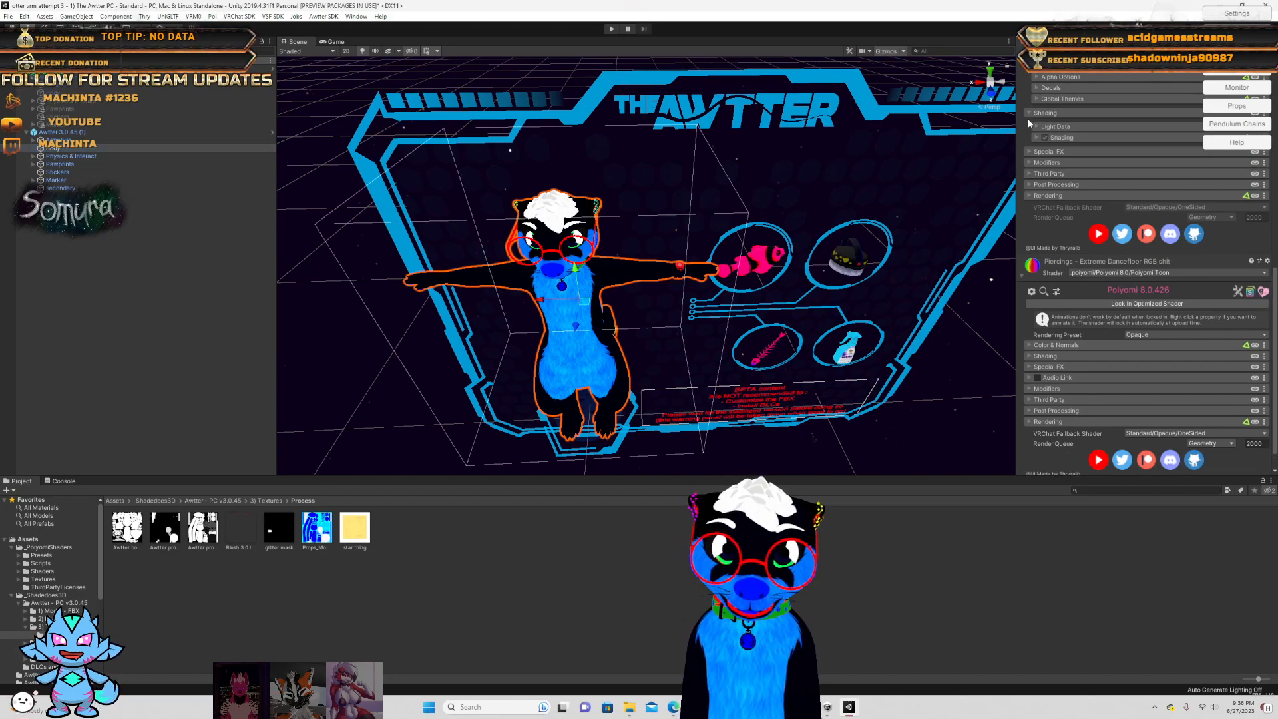
pyautogui.click(1033, 126)
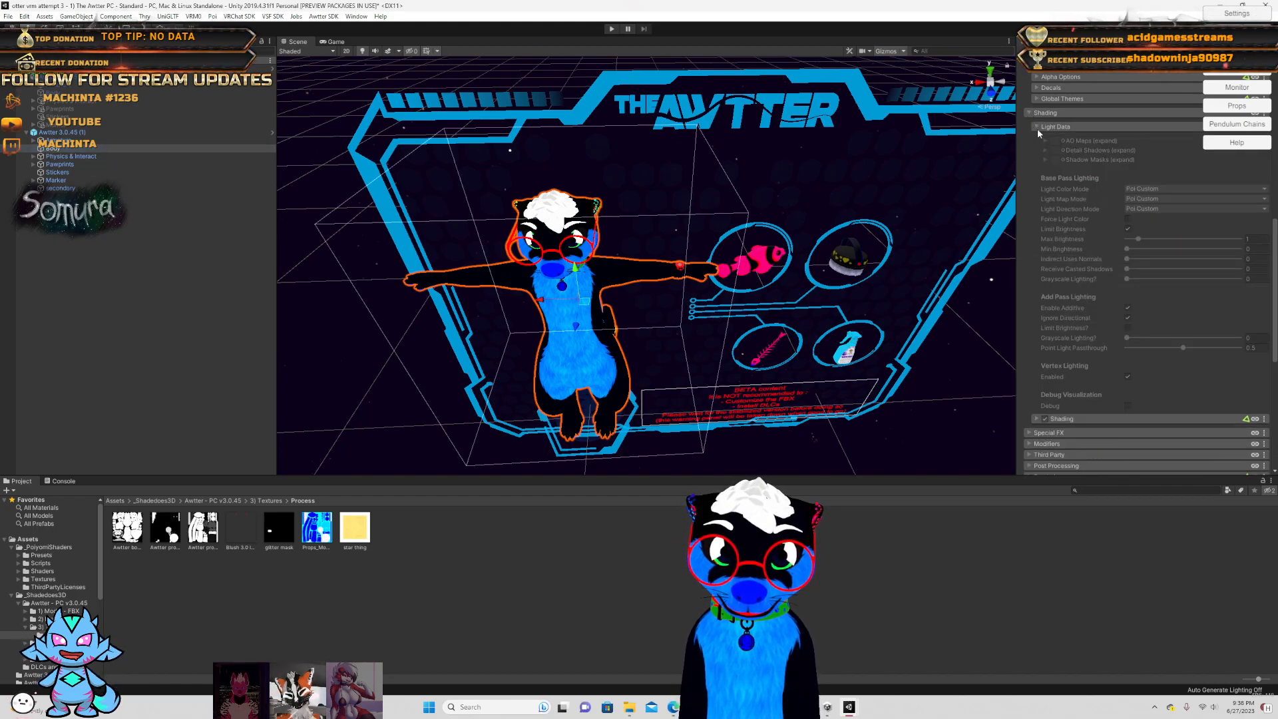
pyautogui.click(1037, 126)
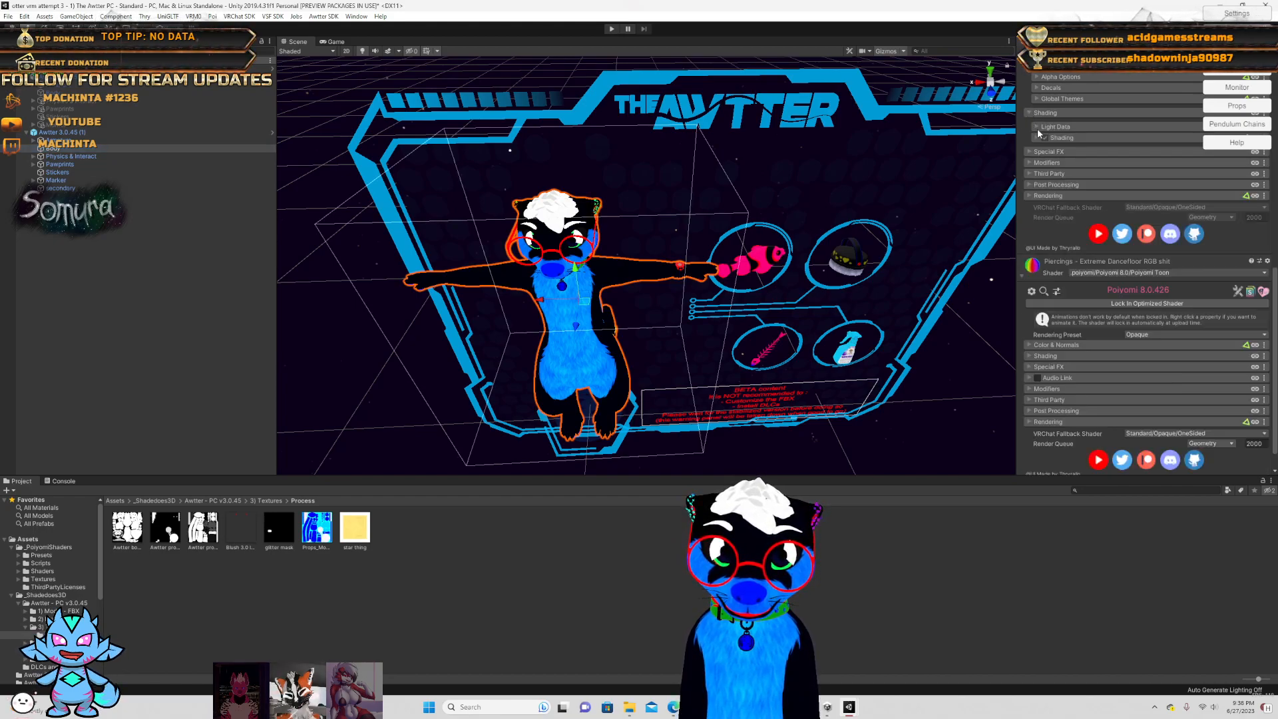
pyautogui.click(1027, 162)
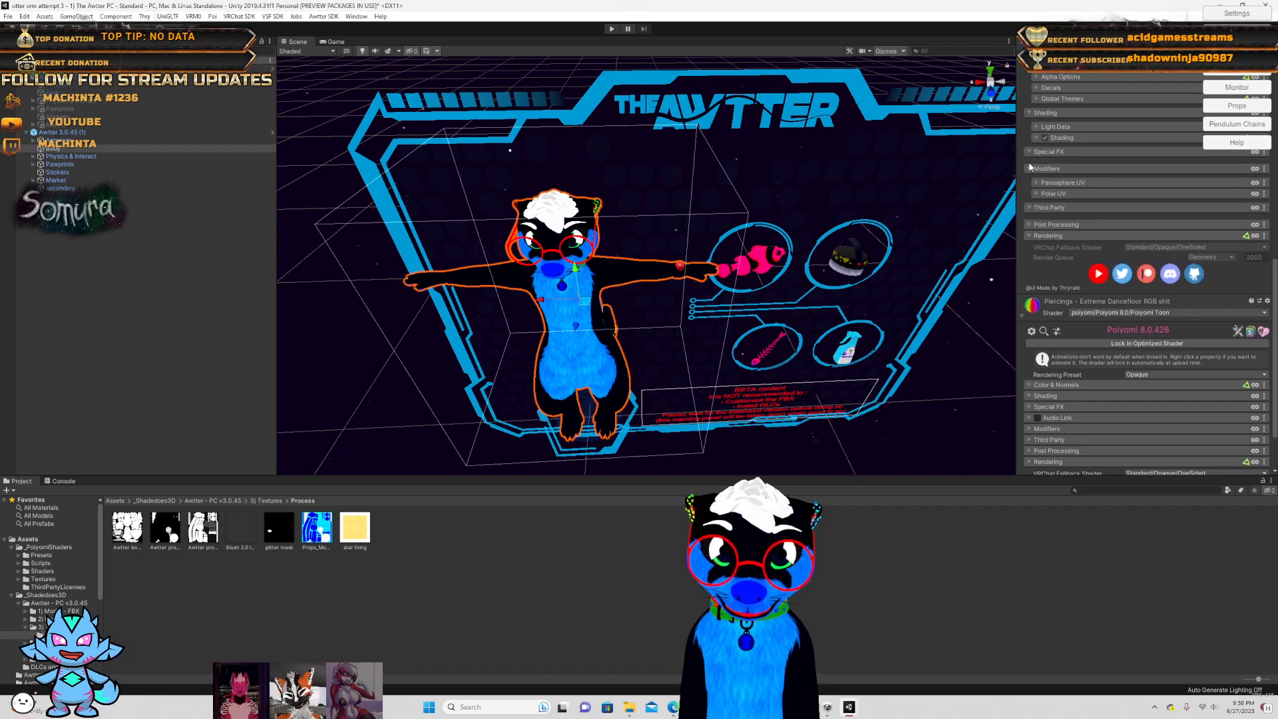
pyautogui.click(1029, 225)
pyautogui.scroll(10, 1028, 257)
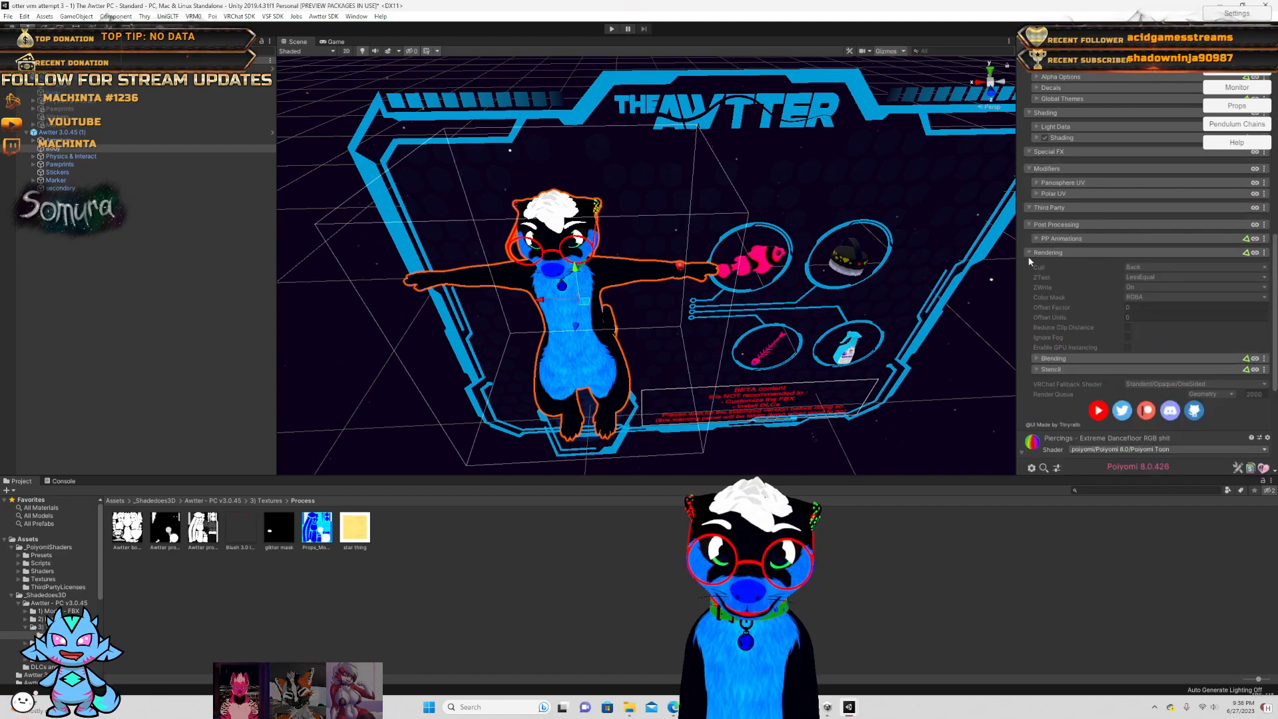
pyautogui.scroll(-5, 1056, 354)
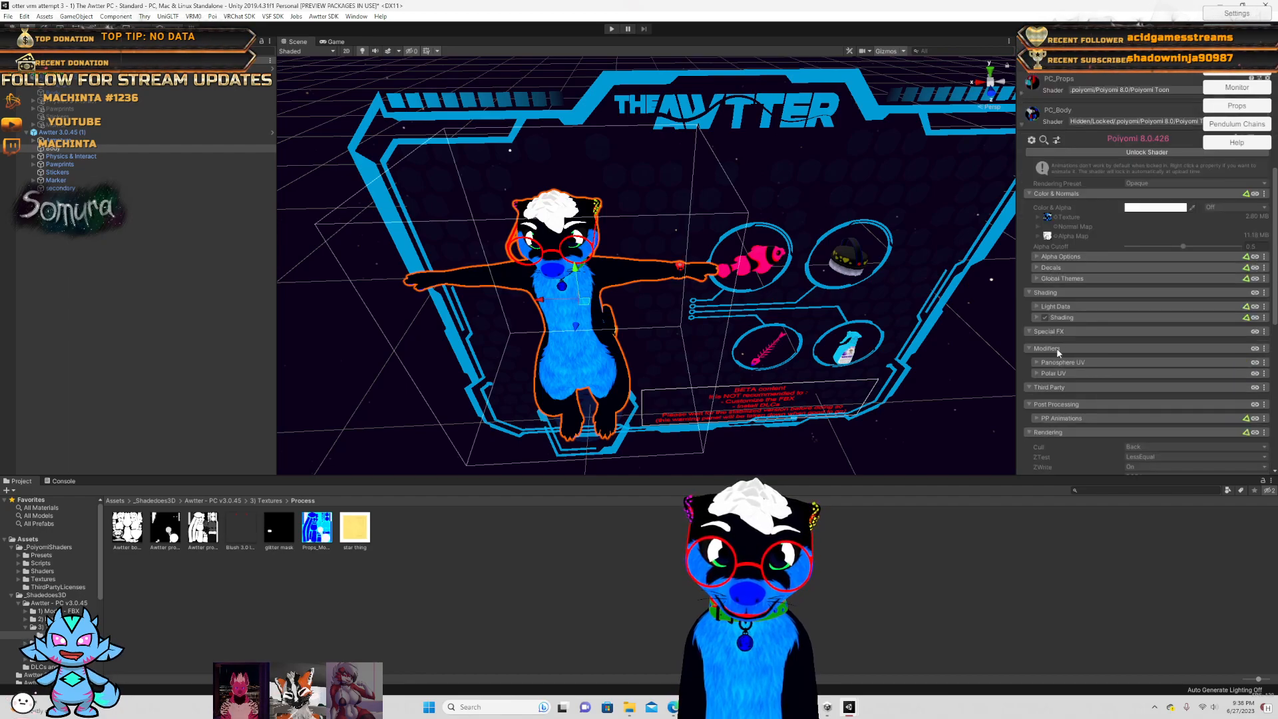
pyautogui.scroll(5, 559, 262)
pyautogui.scroll(-3, 559, 259)
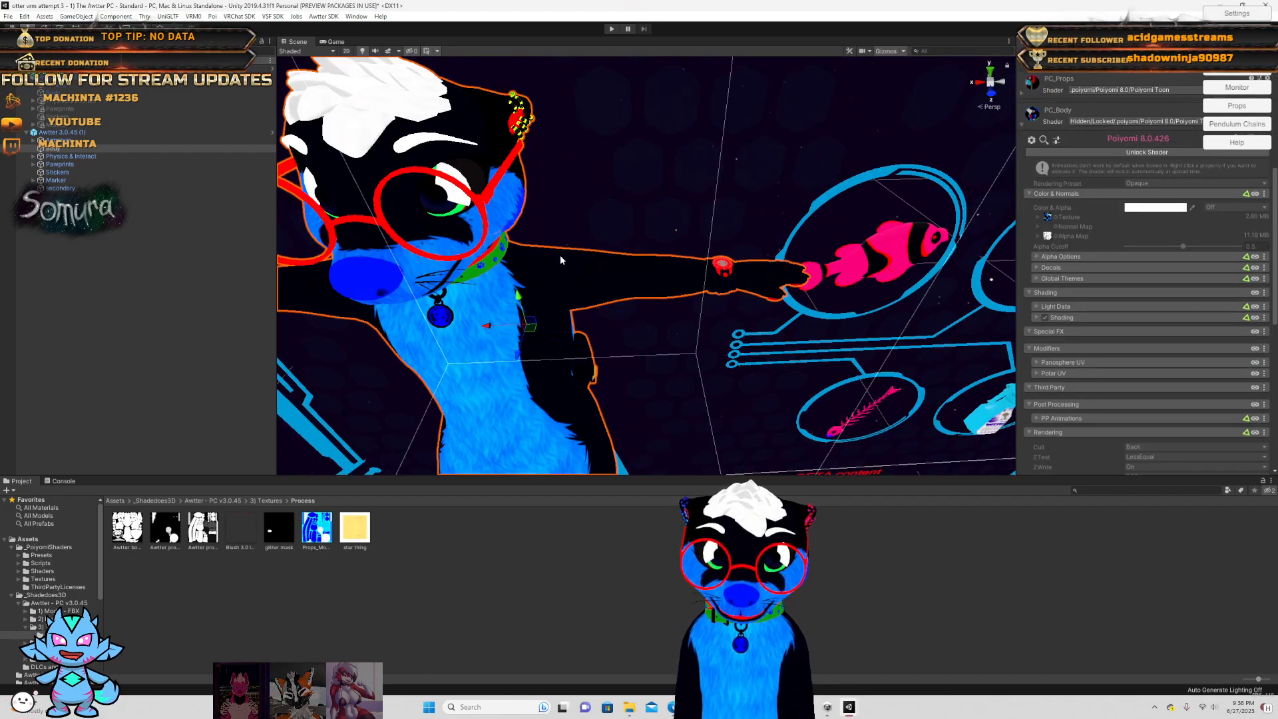
pyautogui.scroll(-5, 561, 254)
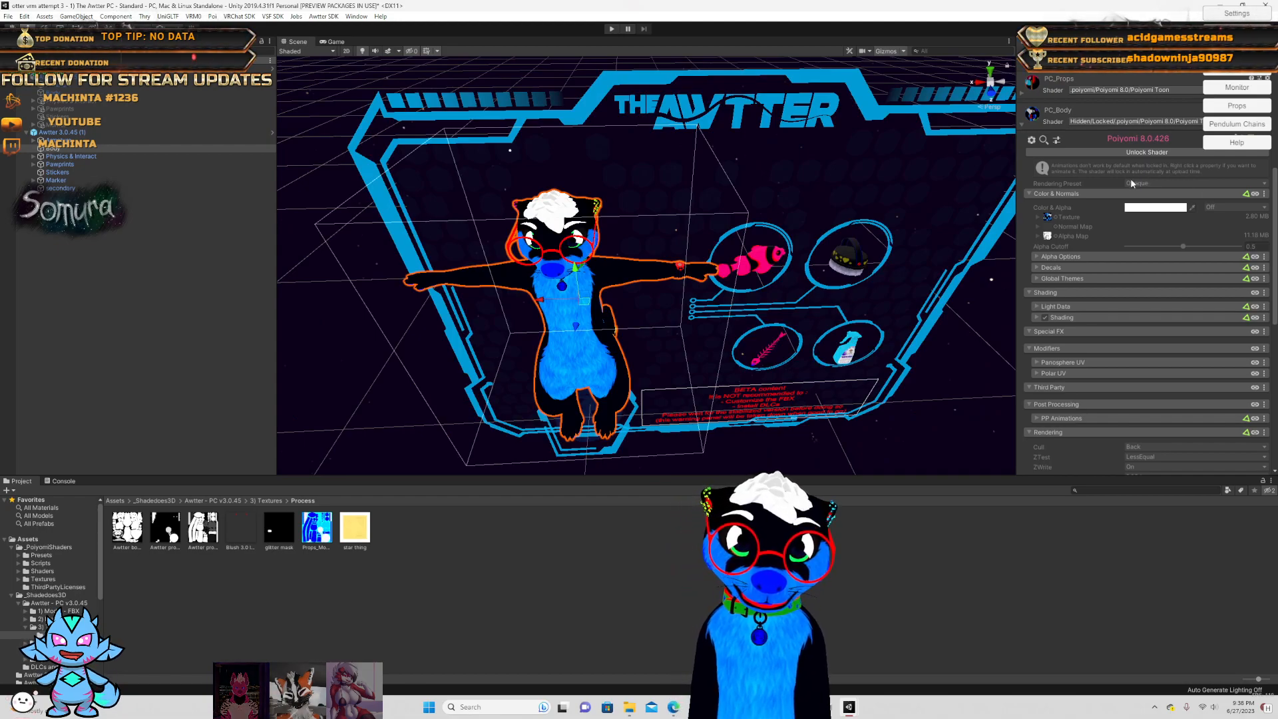
# - Unlock the PC_Body material's shader and try turning off its Shading option
pyautogui.click(1100, 151)
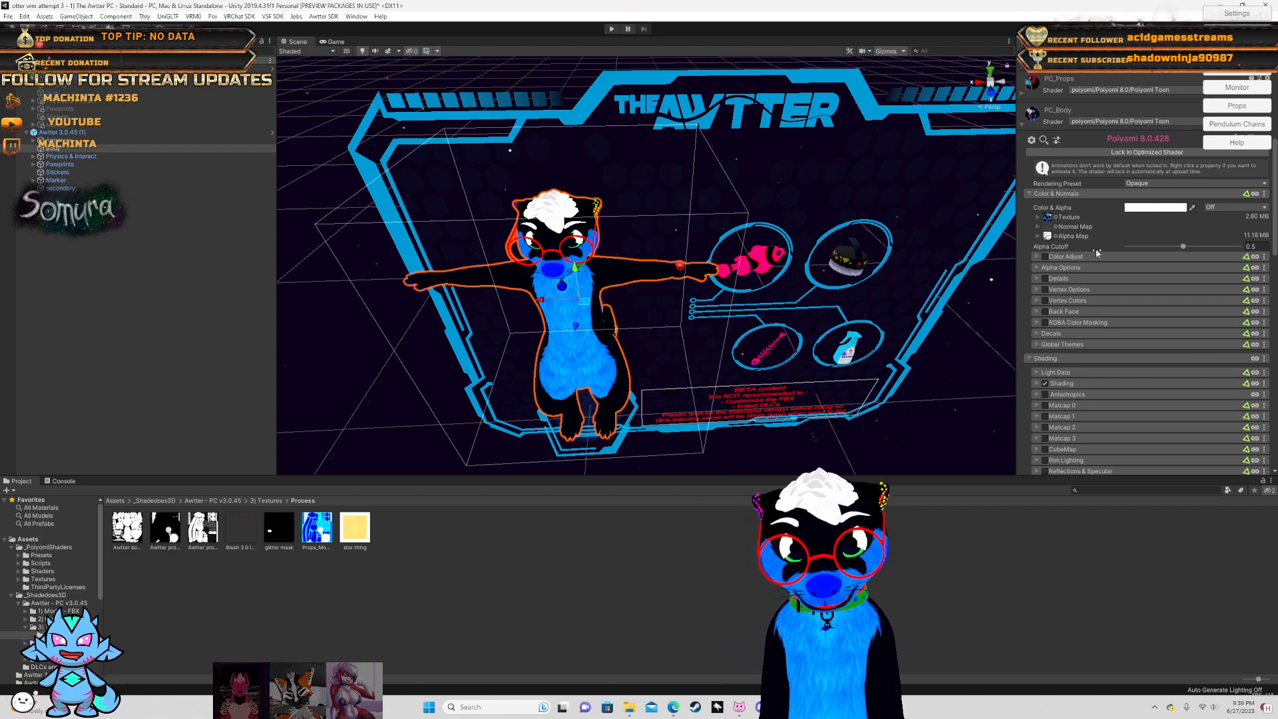
pyautogui.scroll(-5, 1065, 343)
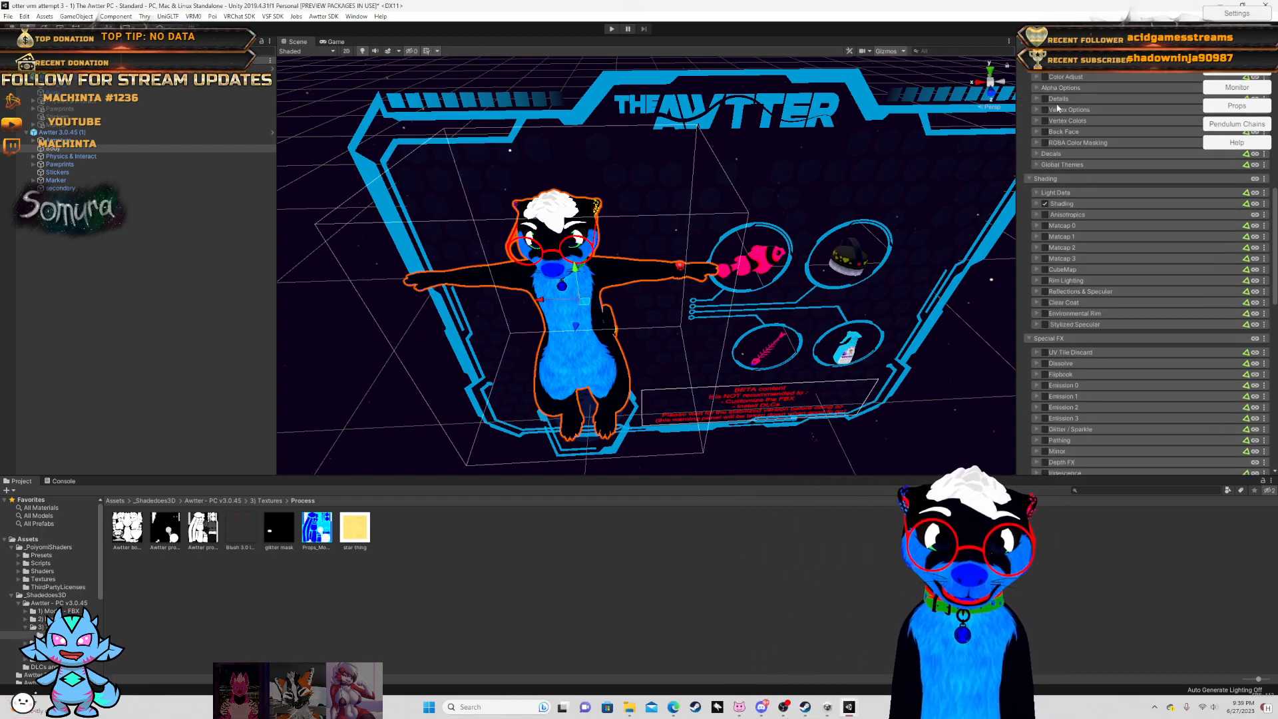
pyautogui.click(1038, 203)
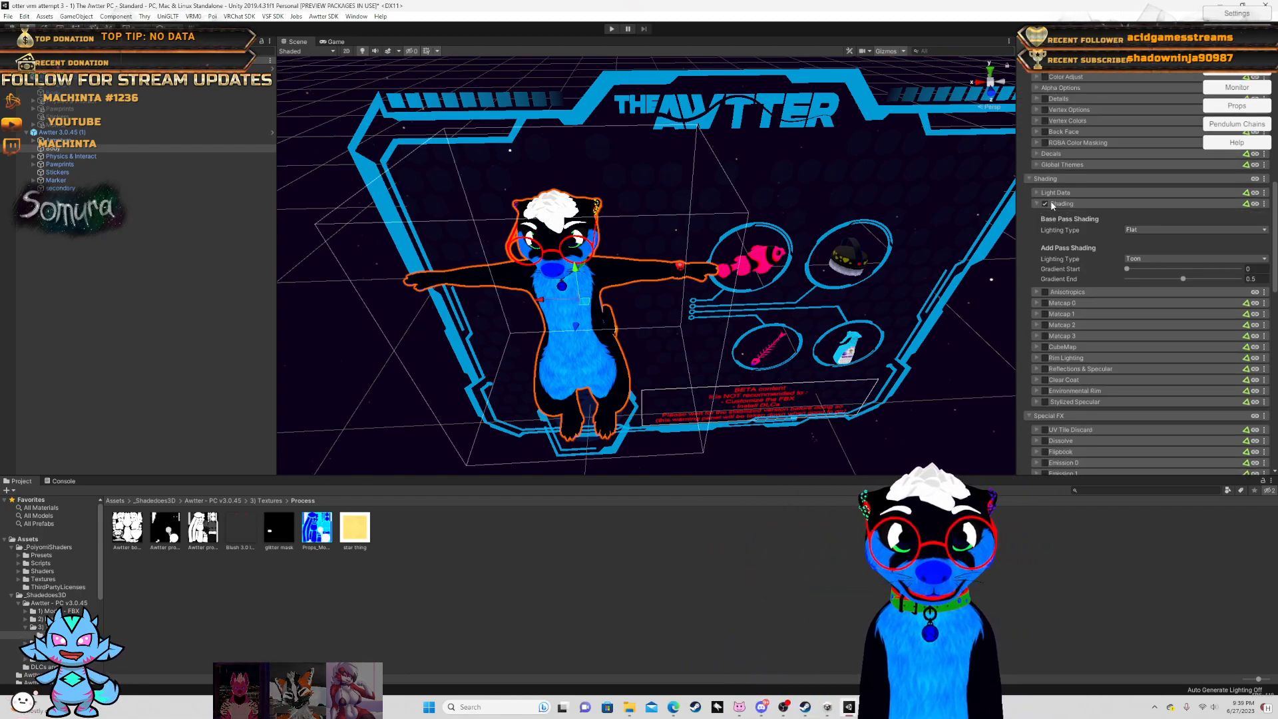
pyautogui.click(1045, 204)
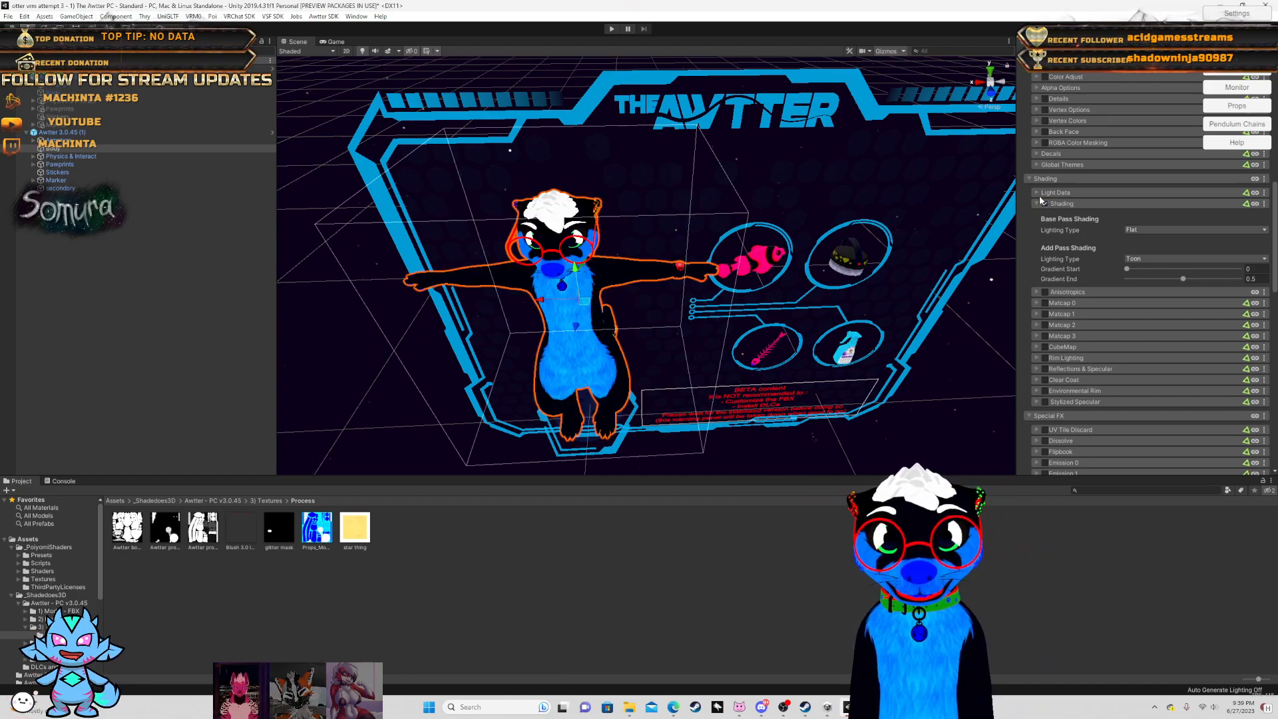
# - Examine the PC_Body material of Awtter 3.0.45 (1), covering Light Data, Special FX and Emission 1
pyautogui.click(1037, 193)
pyautogui.scroll(-3, 1055, 194)
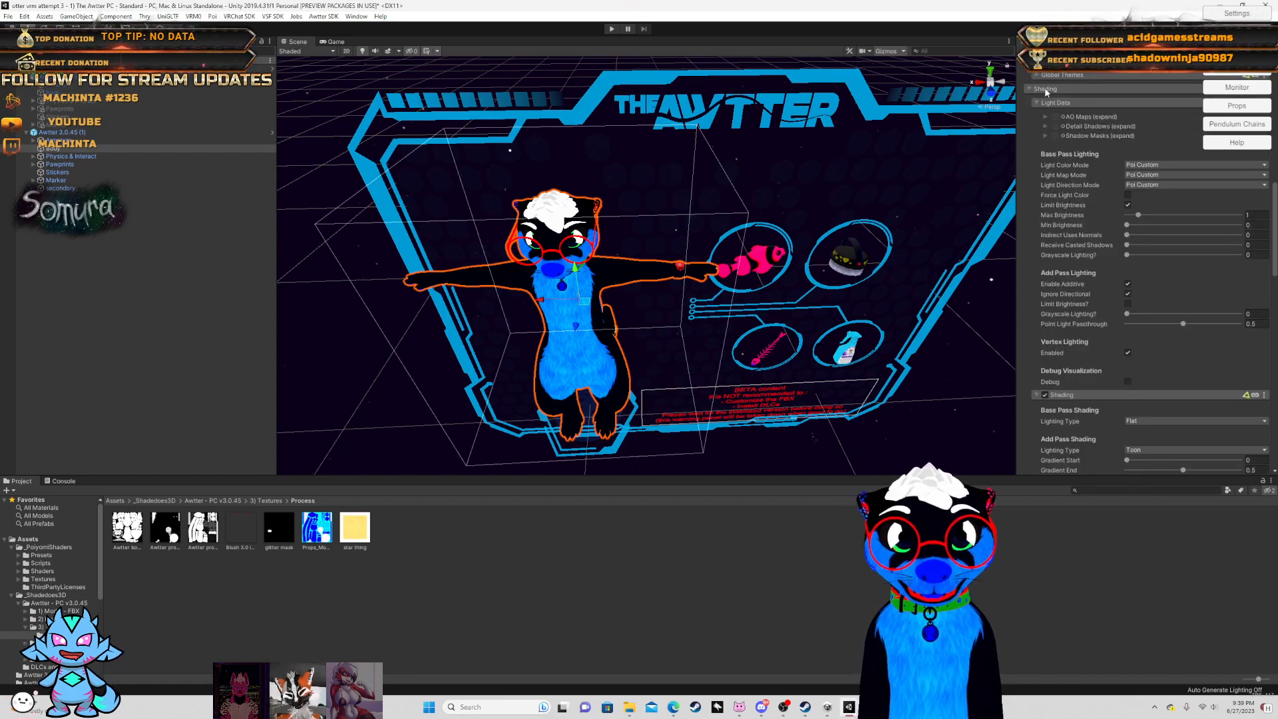
pyautogui.click(1037, 103)
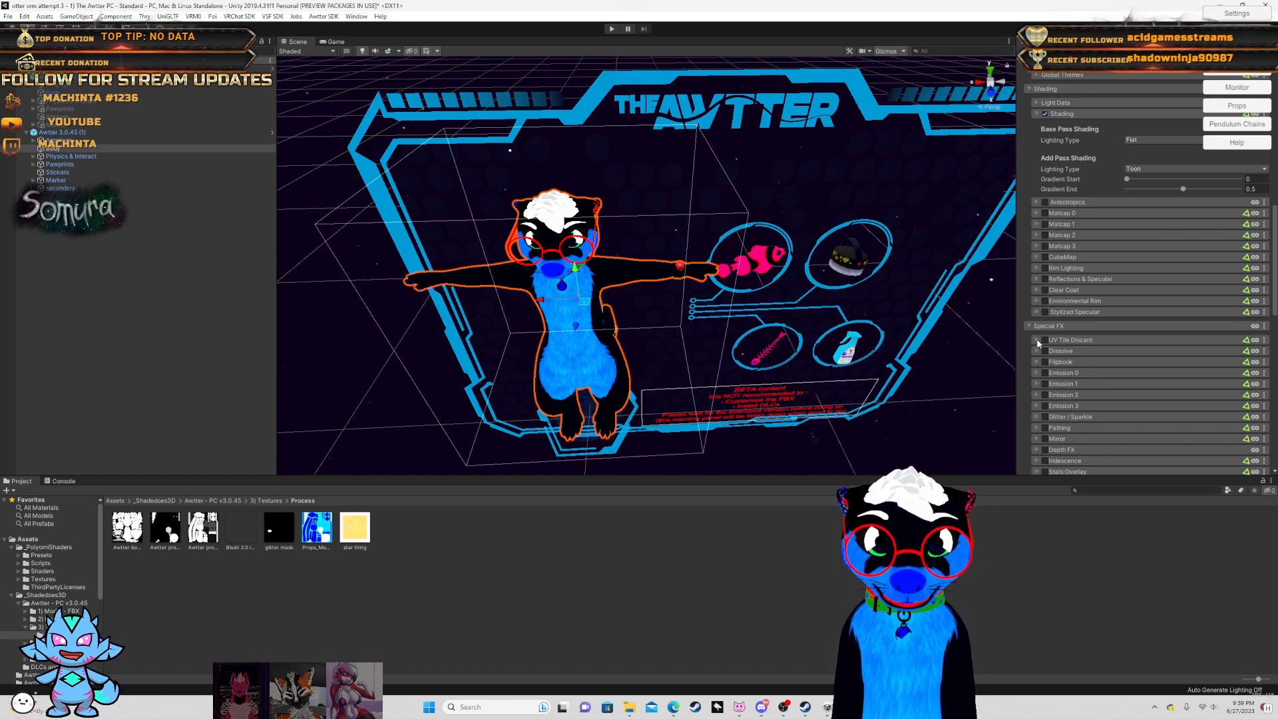
pyautogui.scroll(-5, 1039, 343)
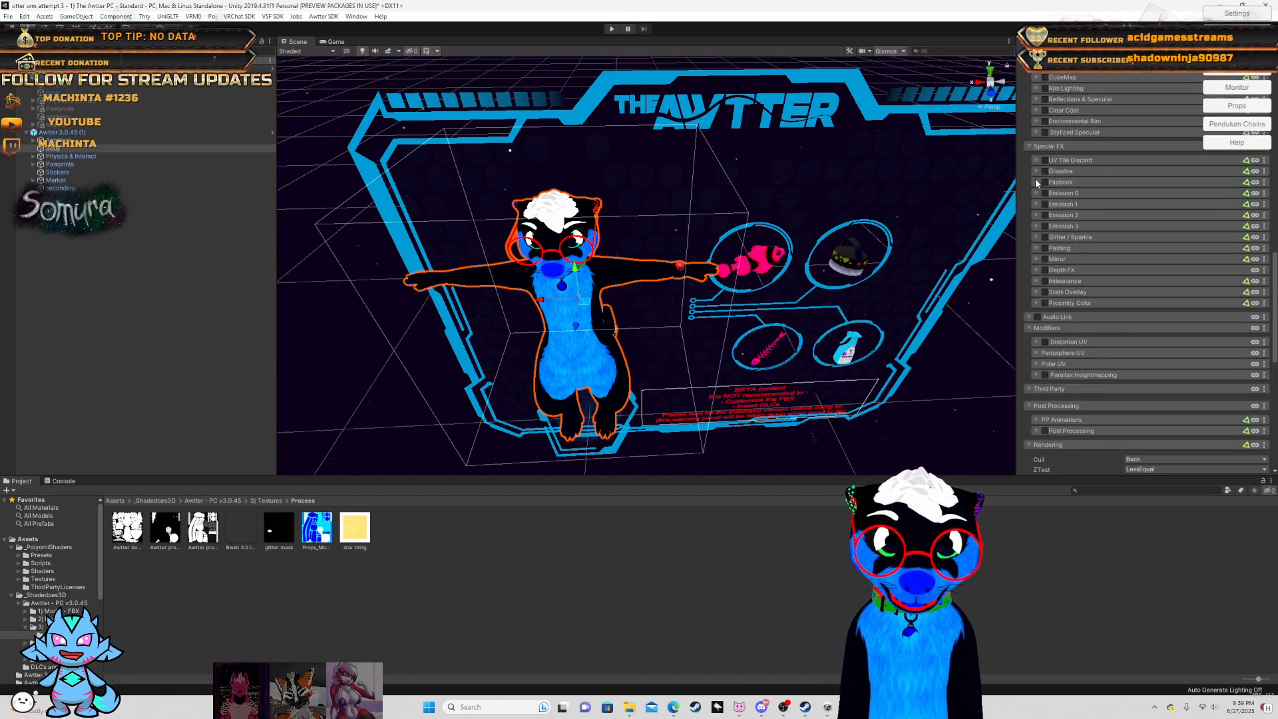
pyautogui.click(1035, 203)
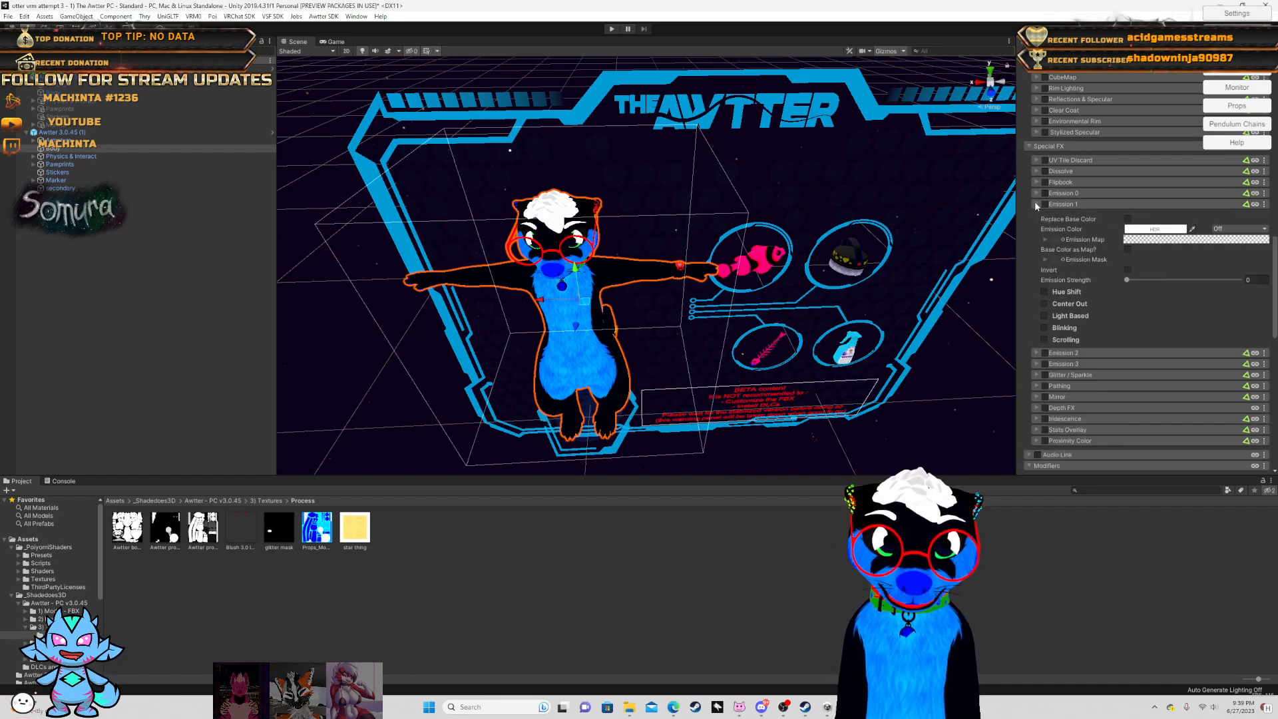
pyautogui.scroll(10, 1088, 259)
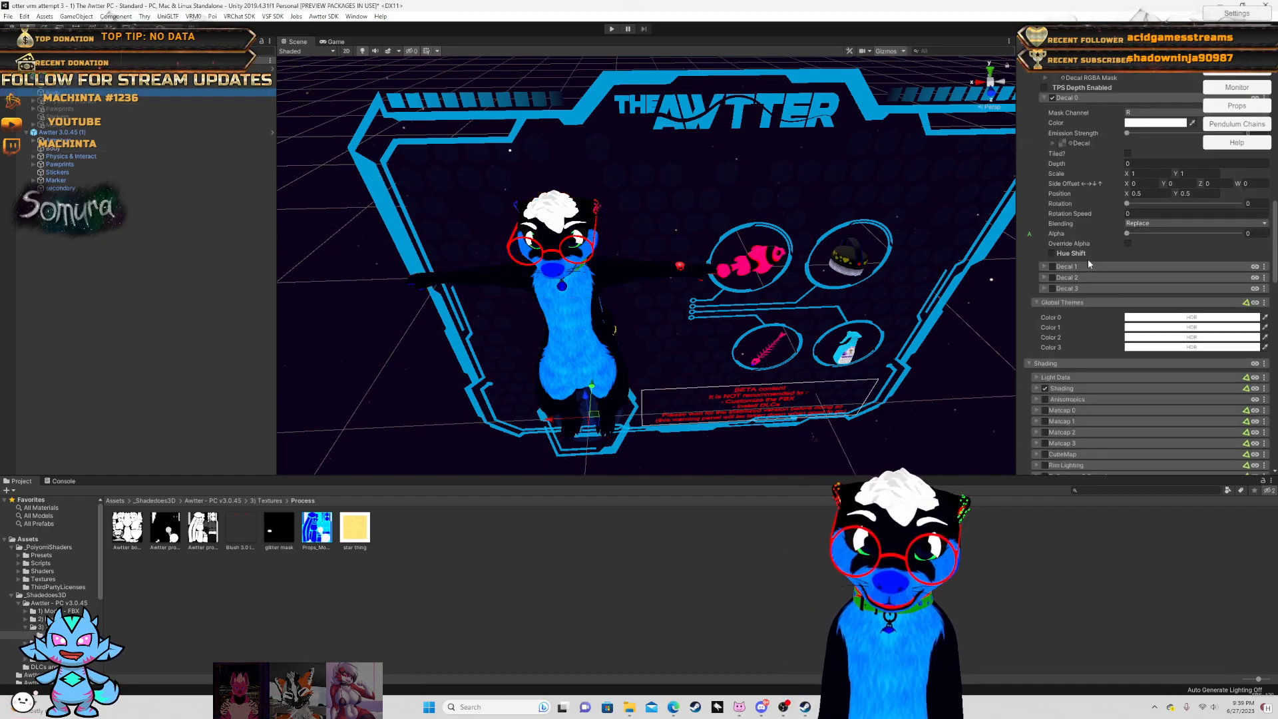
# - Examine the original avatar's PC_Body material for comparison, covering Decals, Shading, Audio Link, Rendering and Color & Normals
pyautogui.scroll(-5, 1088, 265)
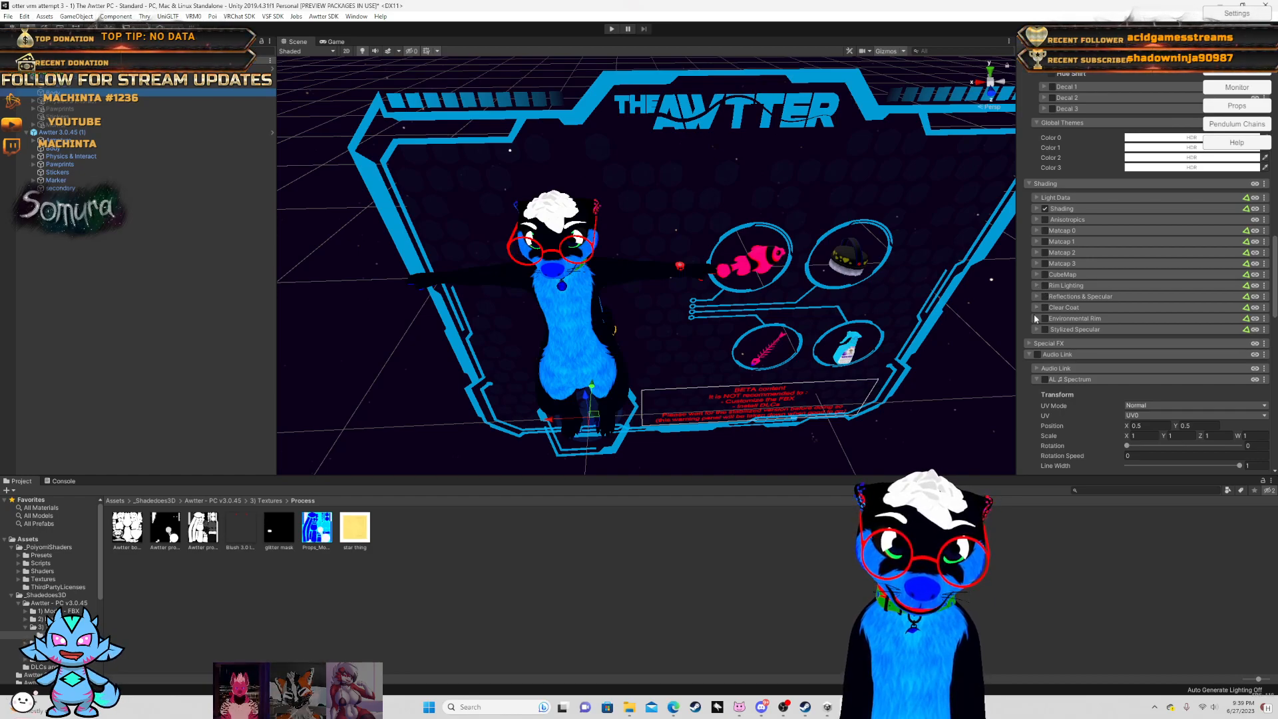
pyautogui.scroll(10, 1035, 317)
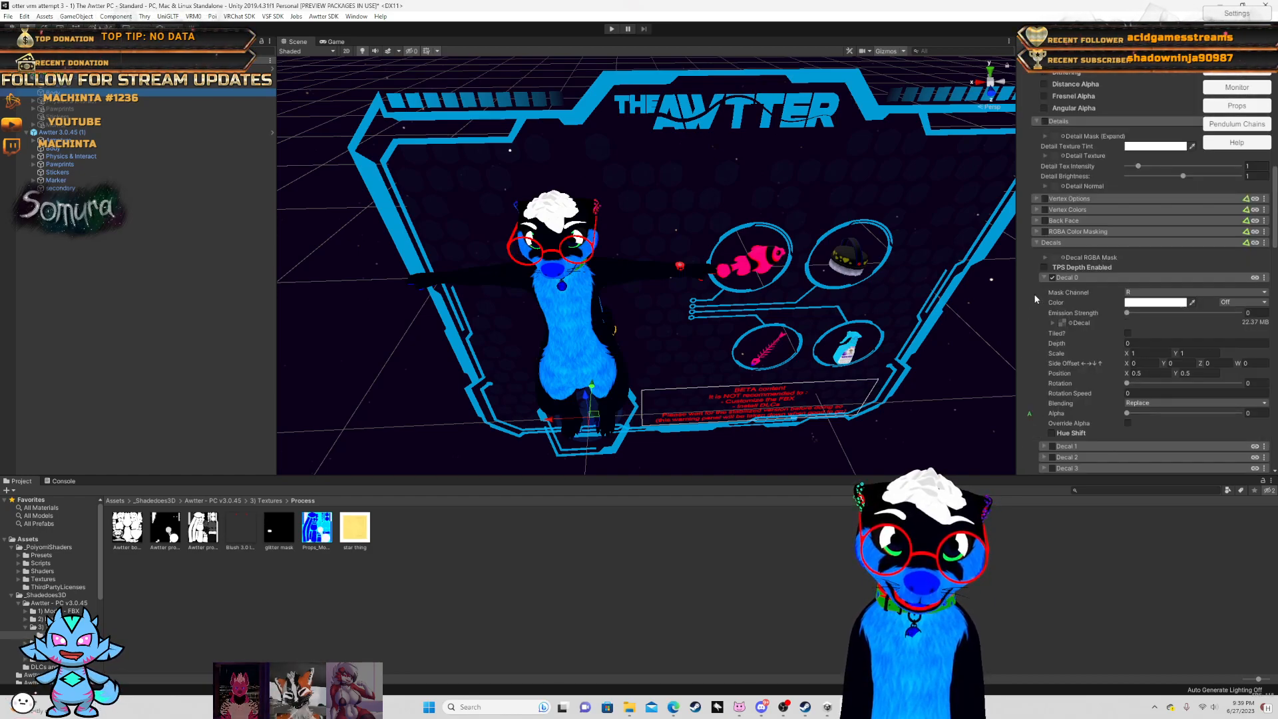
pyautogui.scroll(-5, 1039, 285)
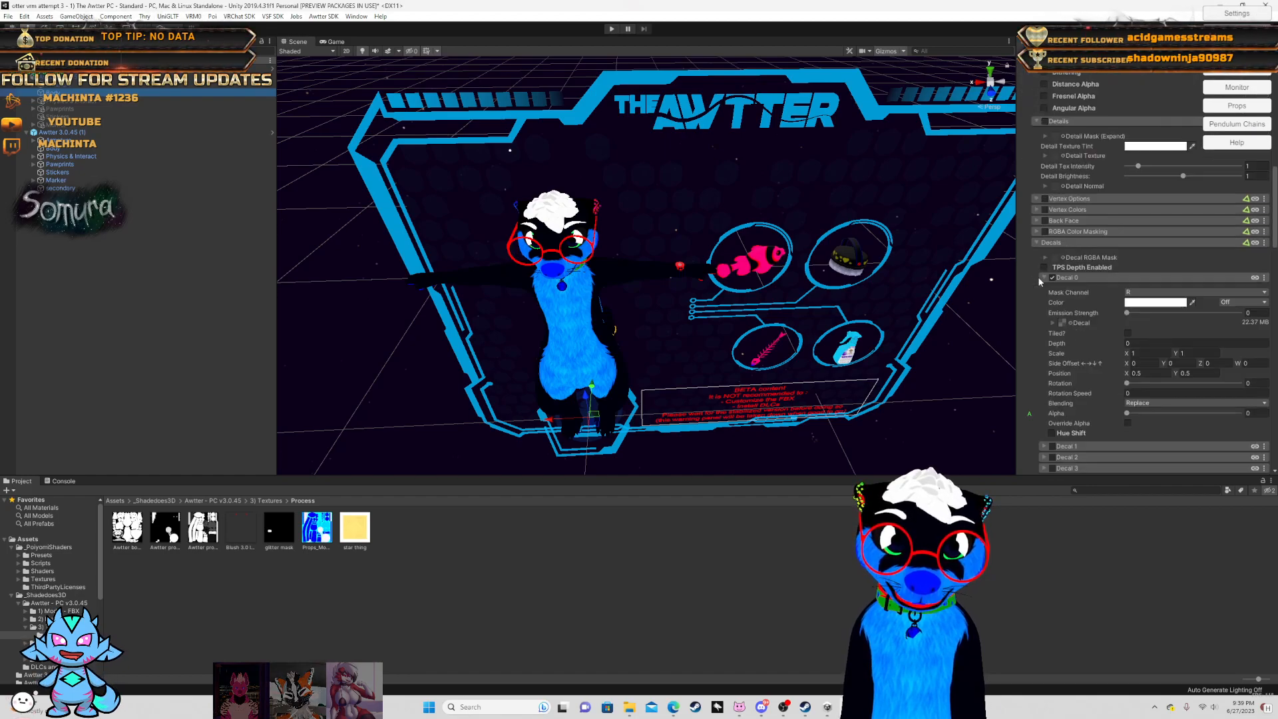
pyautogui.scroll(-10, 1038, 277)
pyautogui.scroll(-15, 1042, 283)
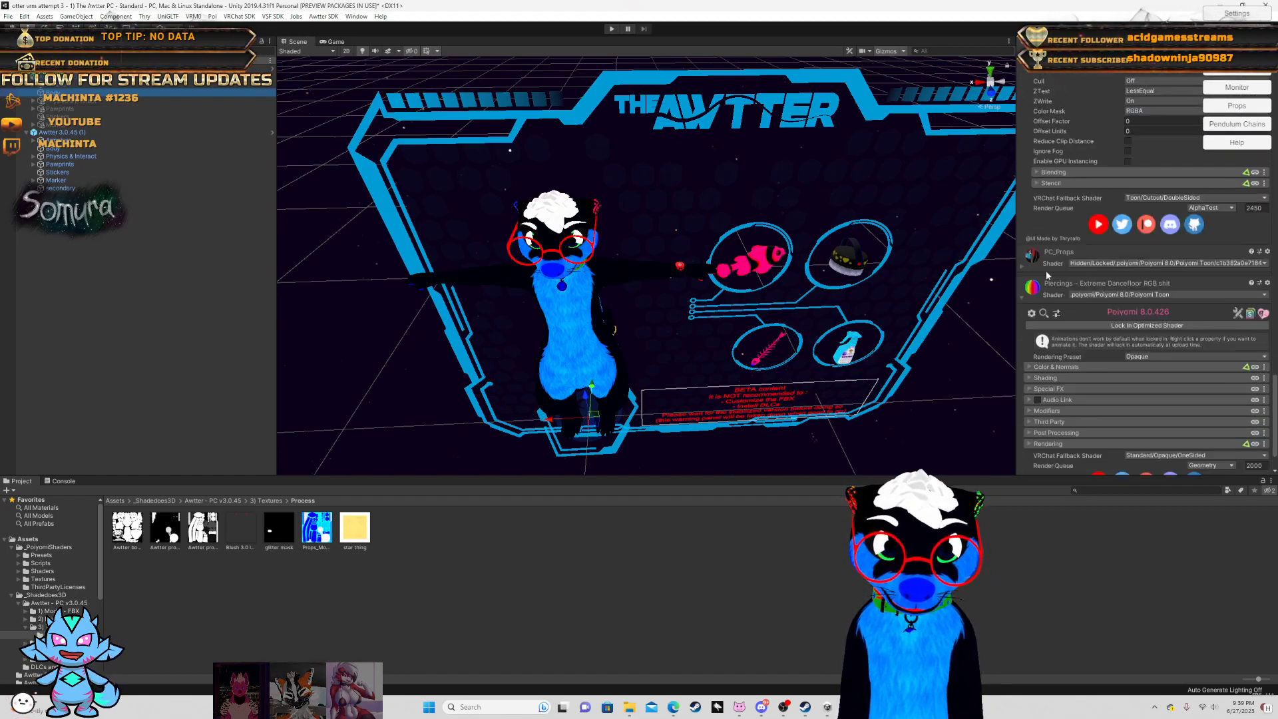
pyautogui.scroll(10, 1046, 267)
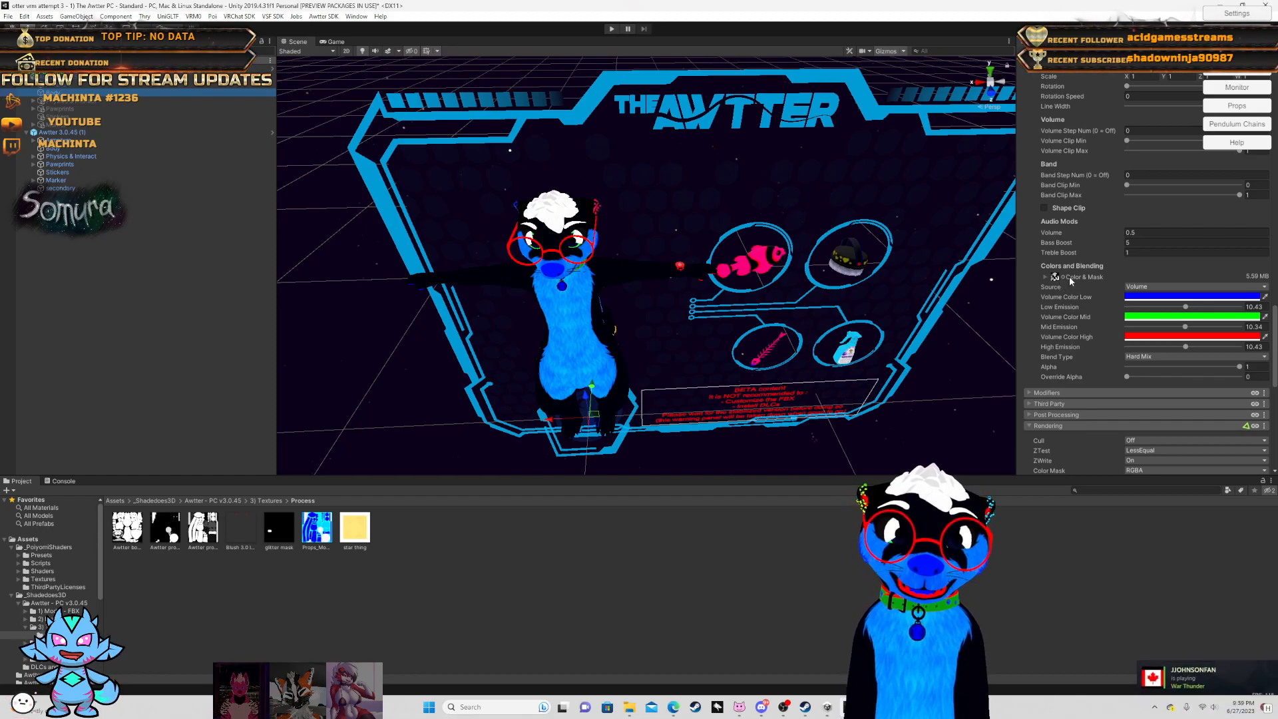
pyautogui.scroll(3, 1069, 277)
pyautogui.scroll(3, 1071, 276)
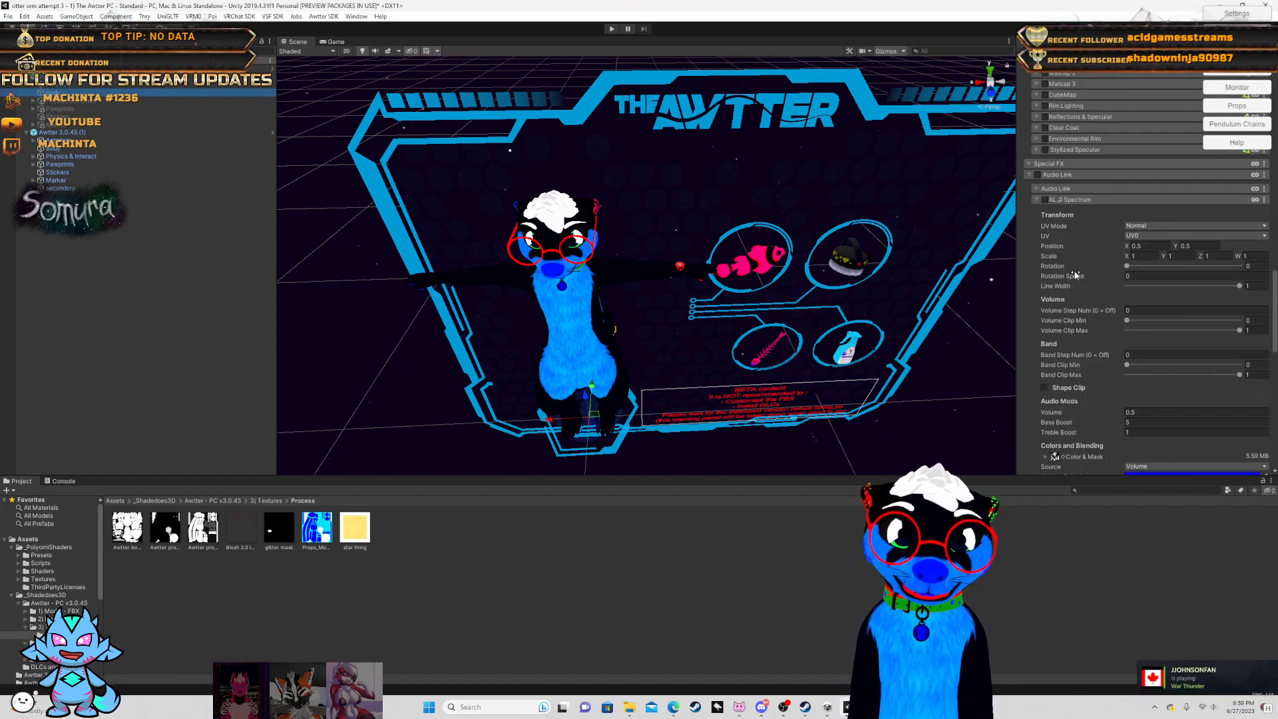
pyautogui.scroll(3, 1073, 270)
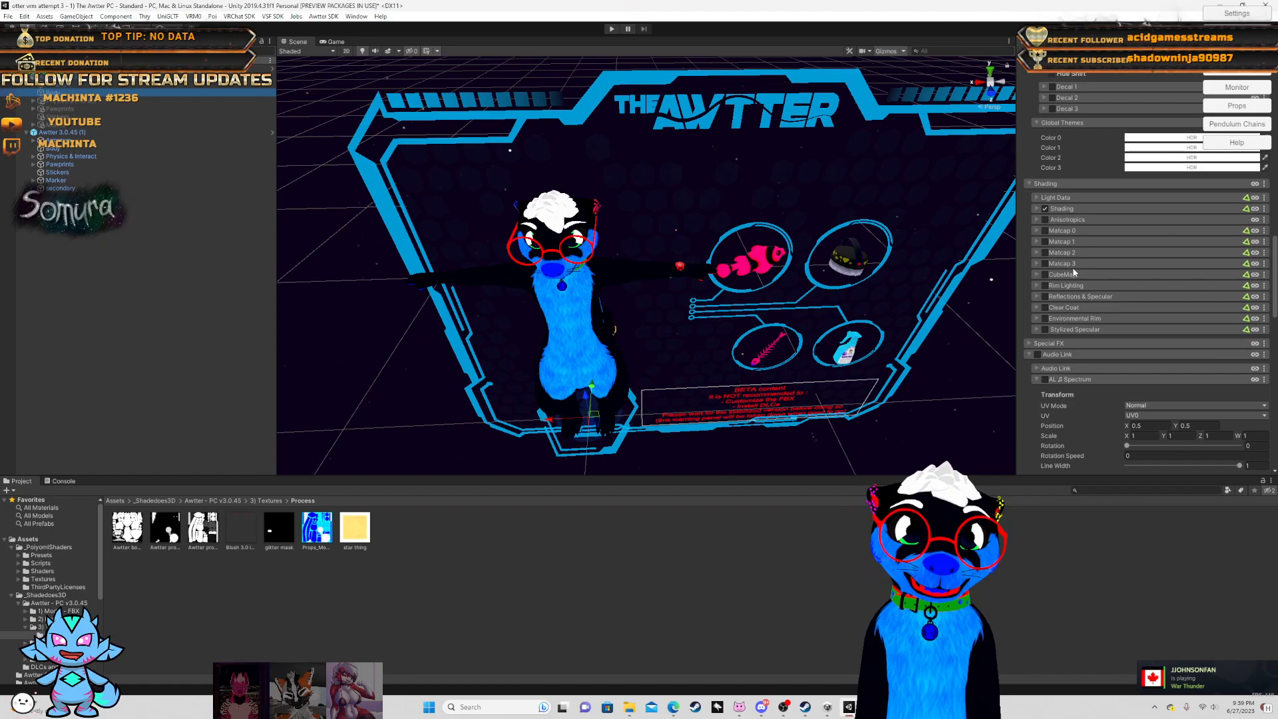
pyautogui.scroll(6, 1069, 283)
pyautogui.scroll(9, 1070, 283)
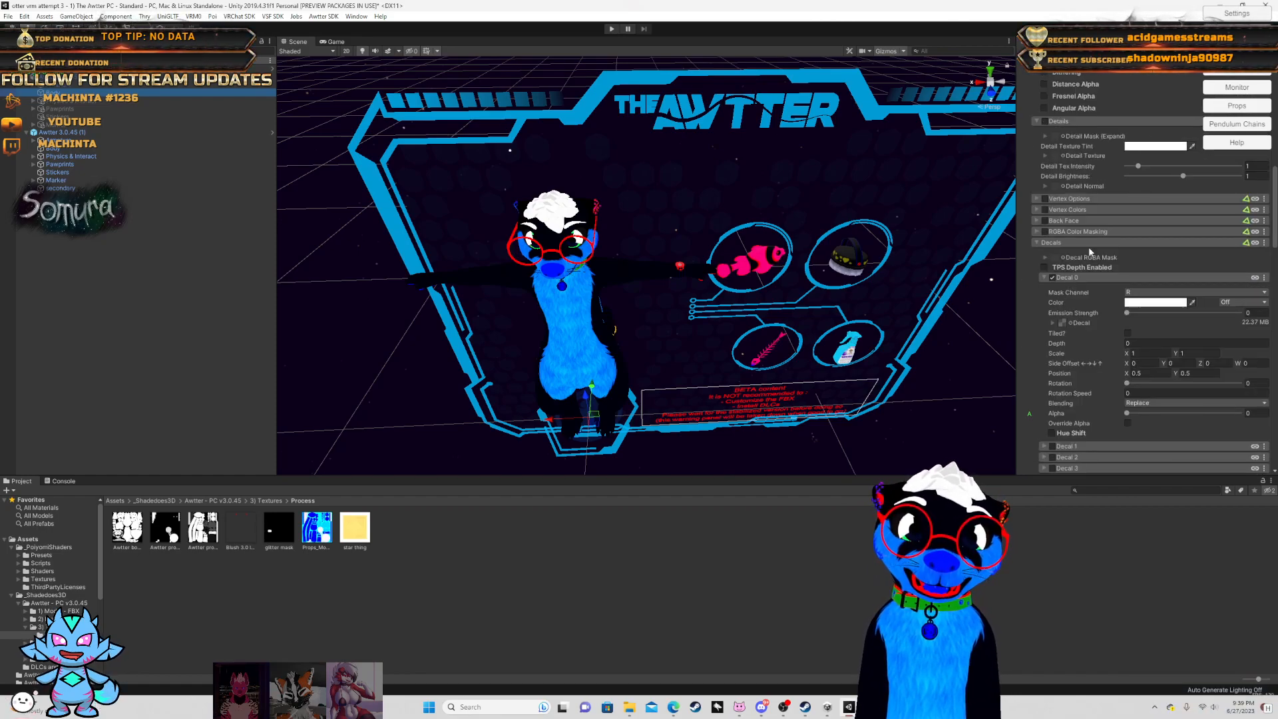
pyautogui.scroll(3, 1090, 252)
pyautogui.scroll(6, 1087, 199)
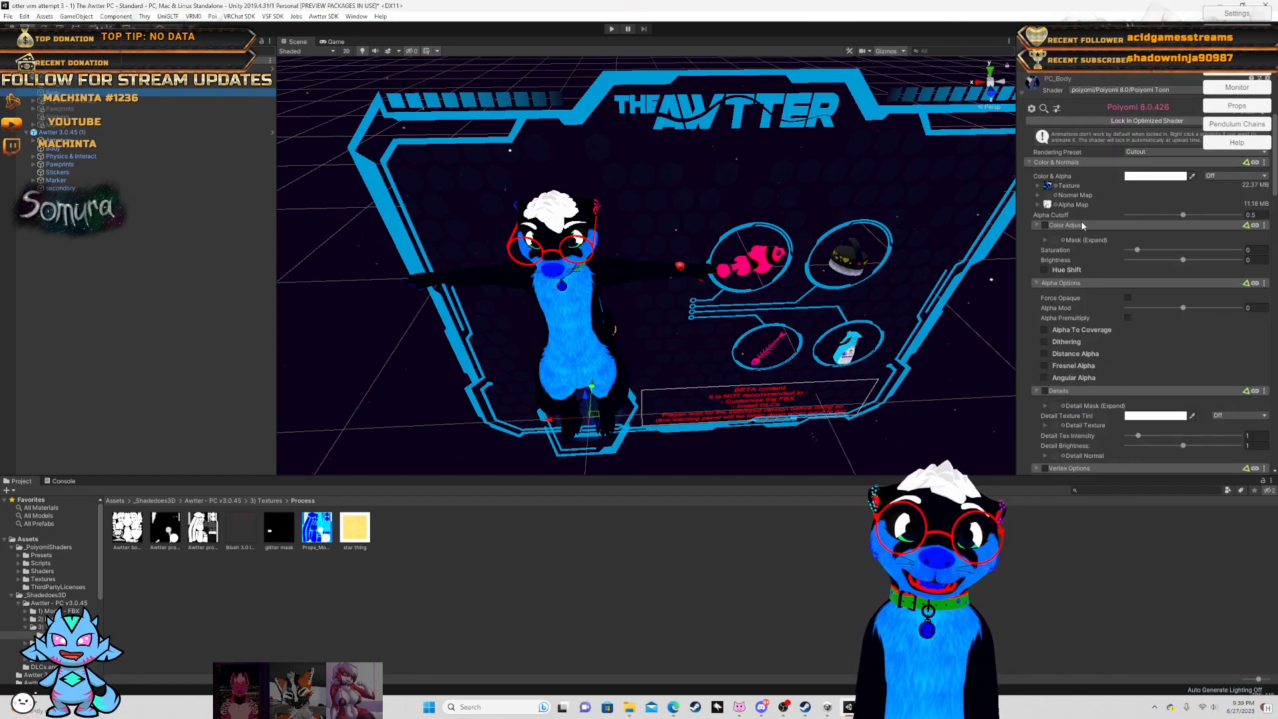
# - Try Overlay blending for Decal 0 on the original avatar's PC_Body material, then restore it to Replace
pyautogui.scroll(-12, 1055, 233)
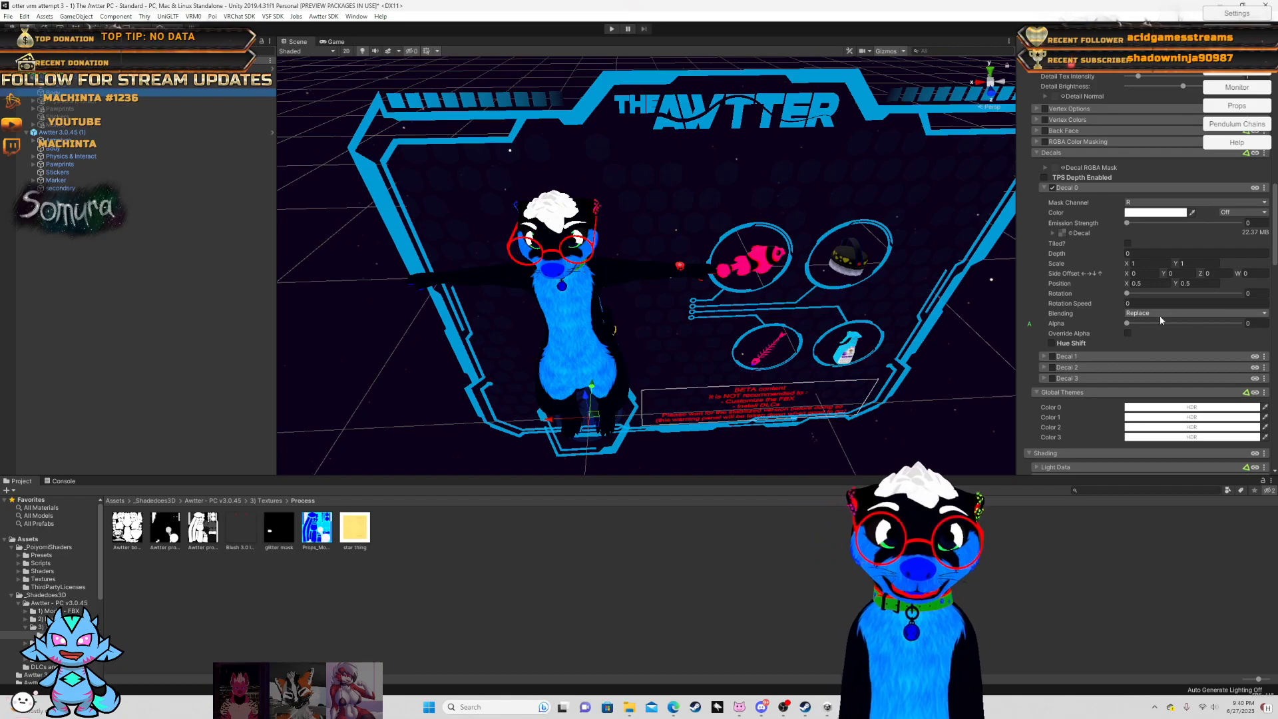
pyautogui.click(1136, 313)
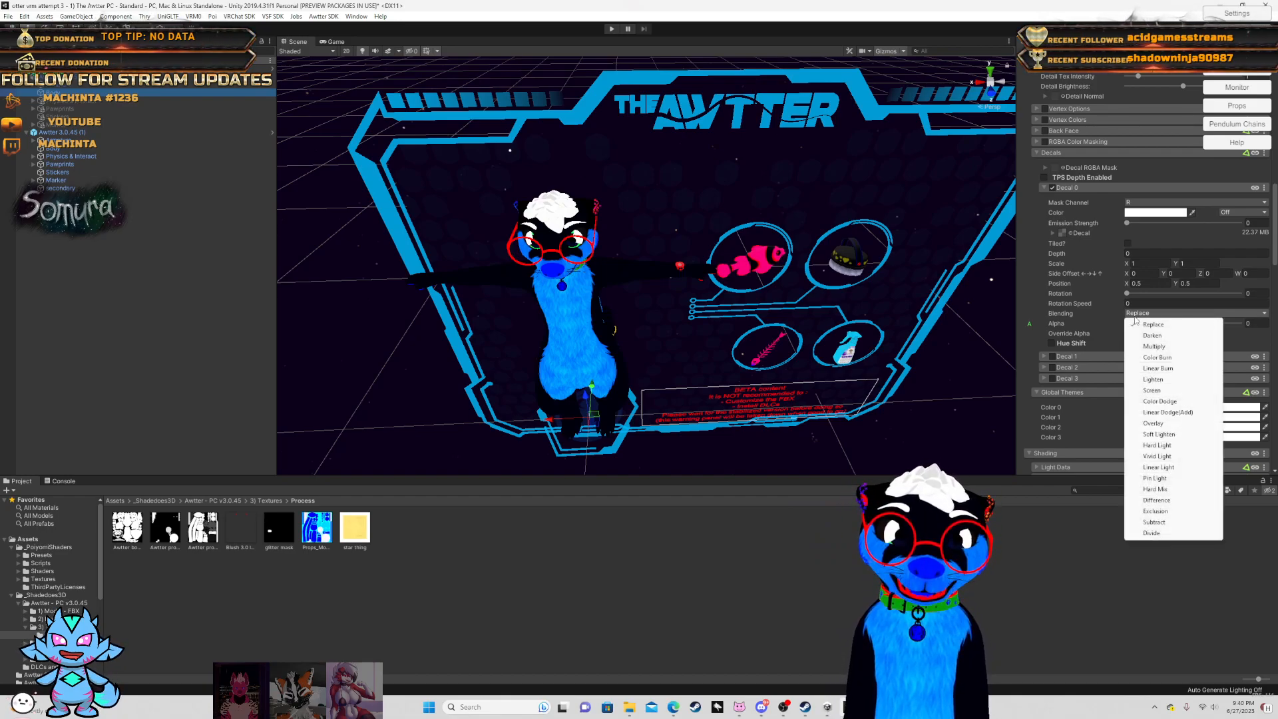
pyautogui.click(1156, 424)
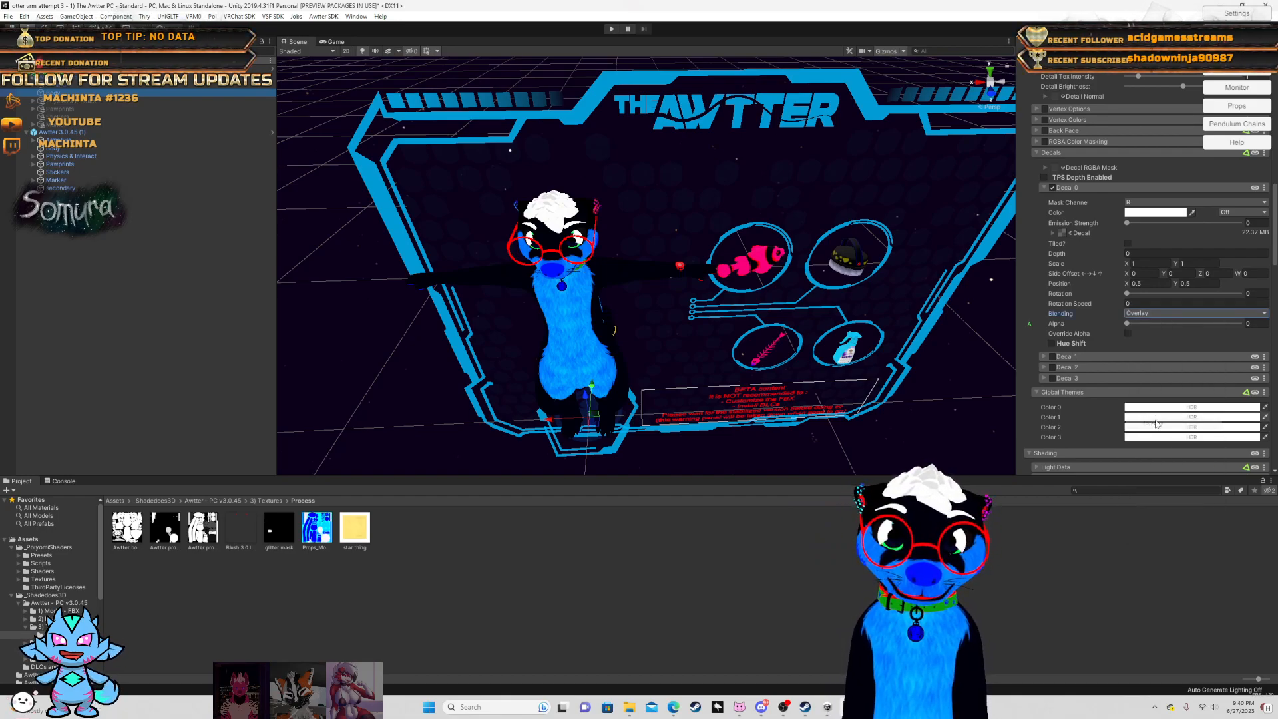
pyautogui.click(1152, 313)
pyautogui.click(1154, 324)
pyautogui.scroll(4, 992, 286)
pyautogui.scroll(-3, 1028, 270)
pyautogui.scroll(-6, 999, 283)
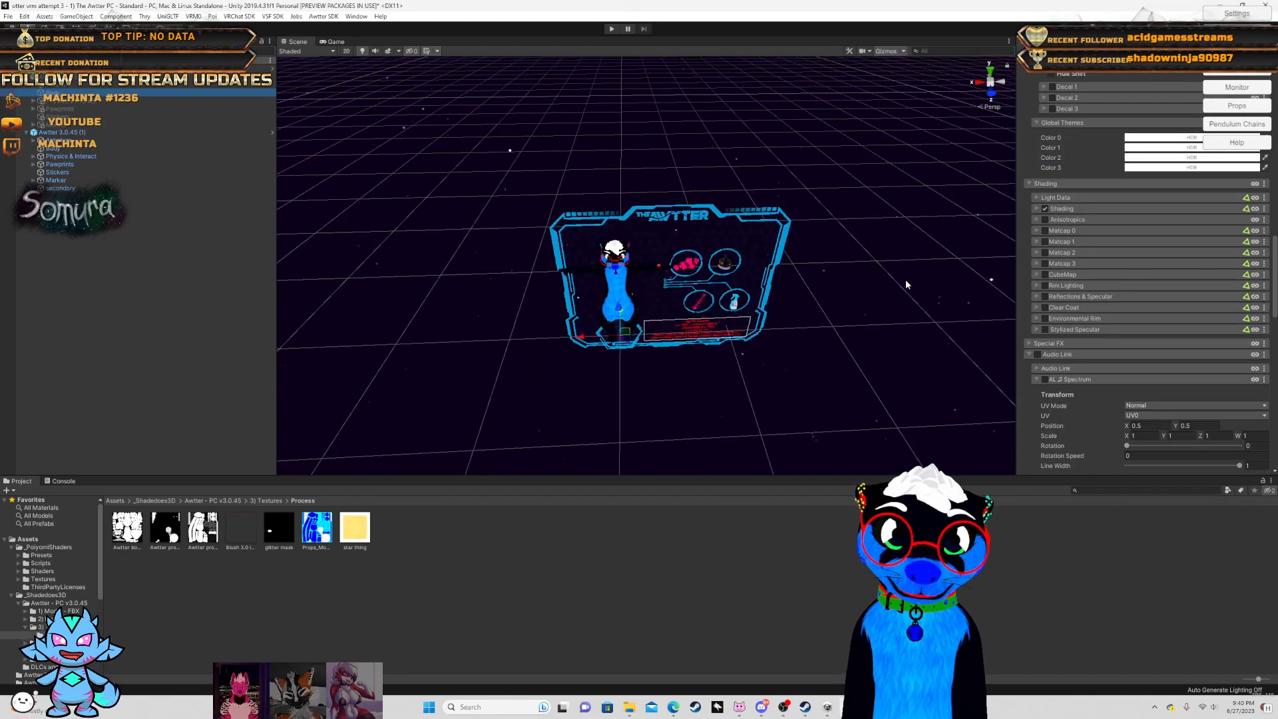
# - Try the first texture of the Process folder as Color Adjust mask and as normal map on the original avatar's PC_Body material
pyautogui.scroll(4, 1196, 251)
pyautogui.scroll(6, 1140, 253)
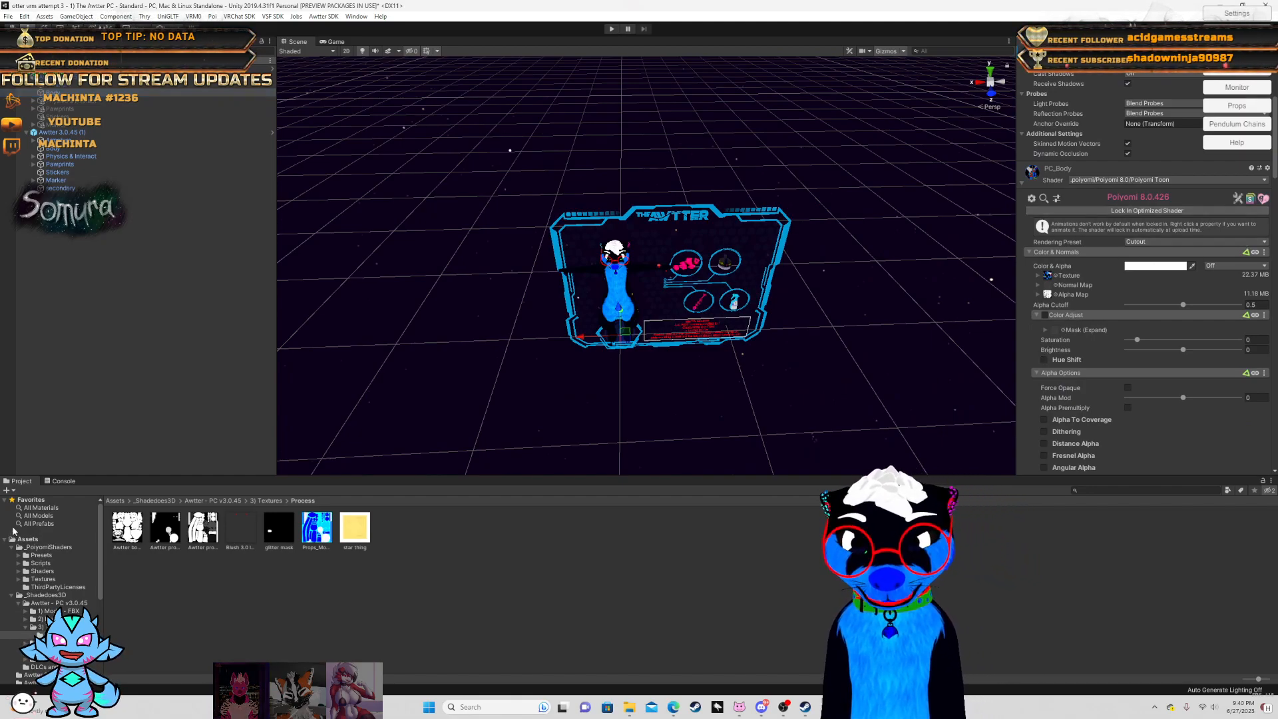
pyautogui.moveTo(121, 543); pyautogui.dragTo(1013, 385)
pyautogui.moveTo(1060, 337); pyautogui.dragTo(1060, 336)
pyautogui.scroll(5, 734, 293)
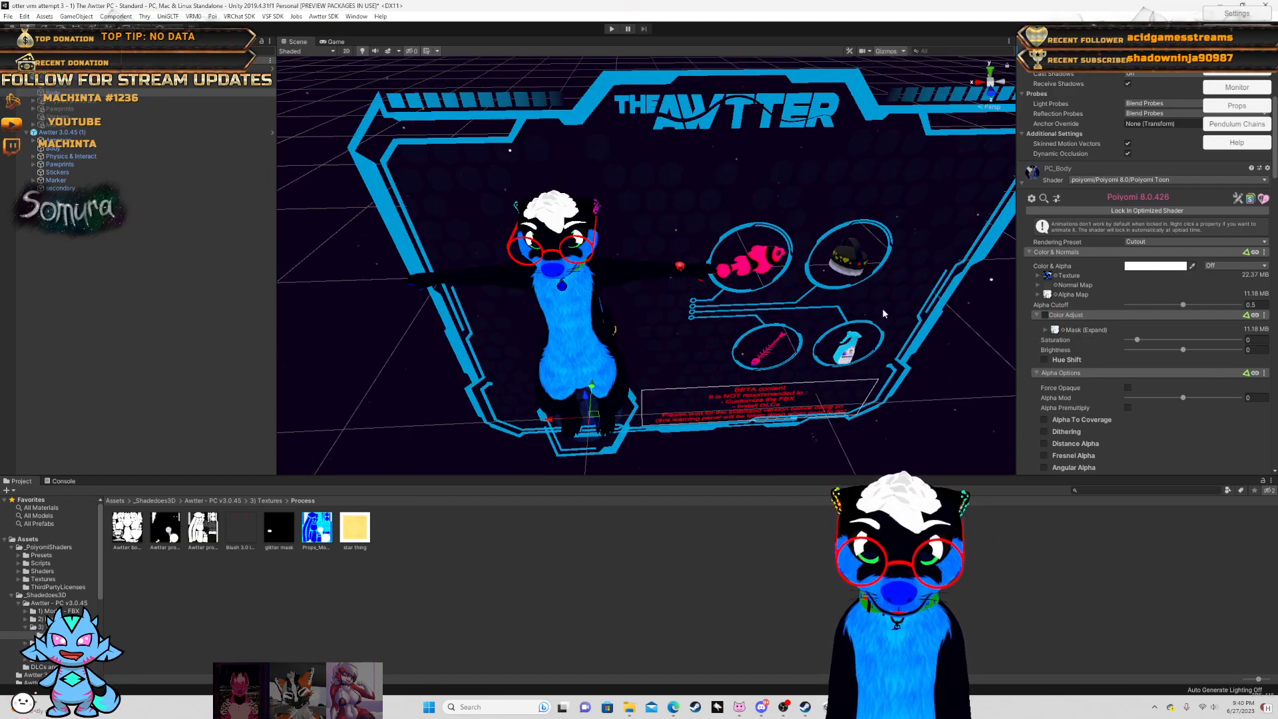
pyautogui.click(1045, 331)
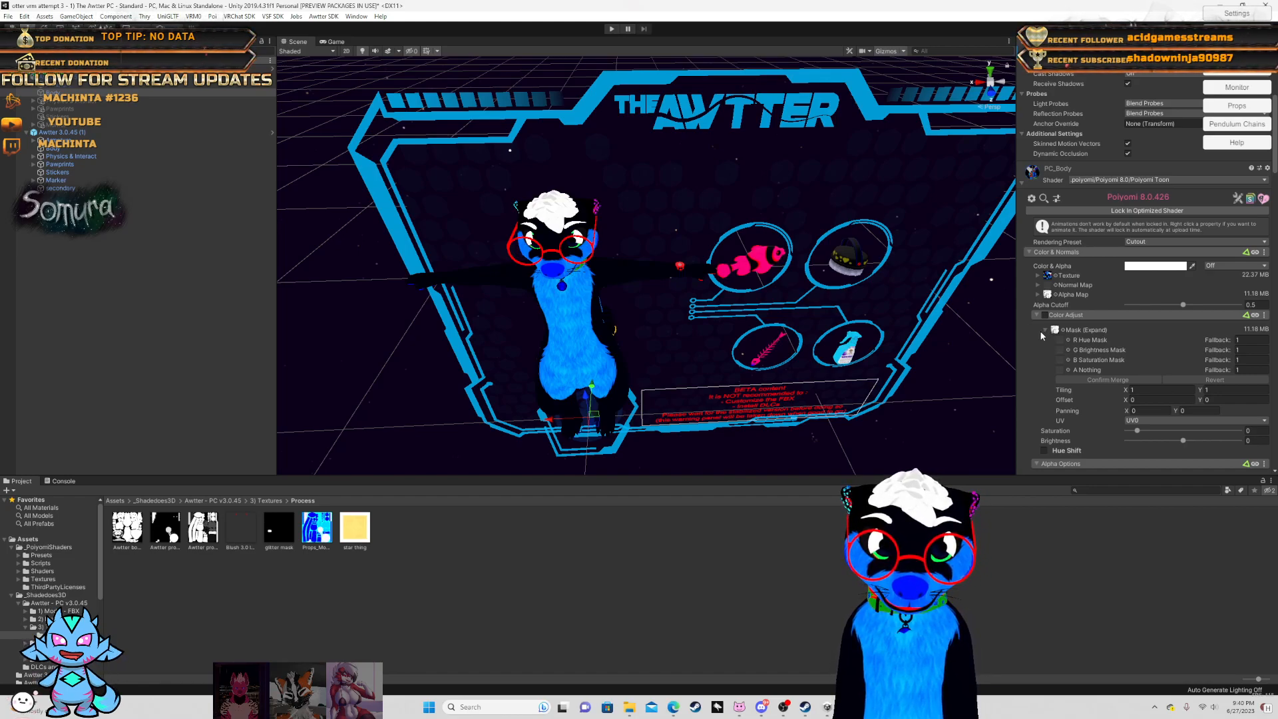
pyautogui.click(1038, 285)
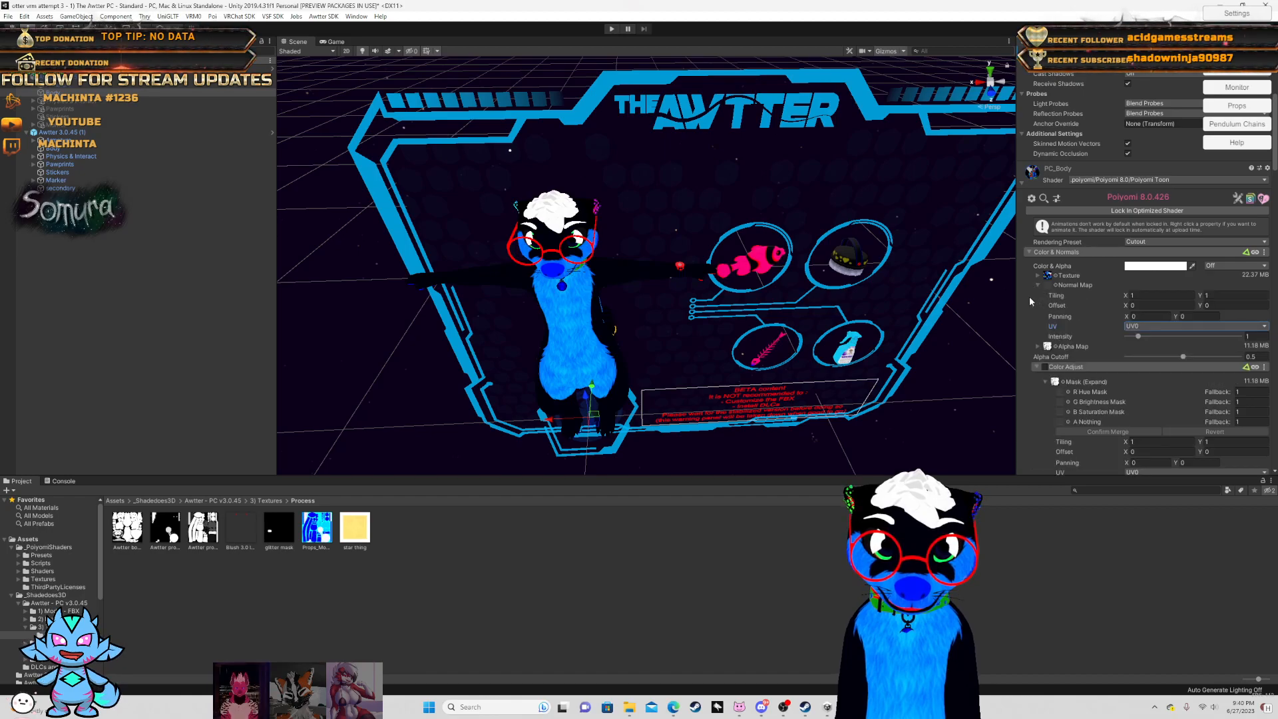
pyautogui.moveTo(125, 541); pyautogui.dragTo(1049, 290)
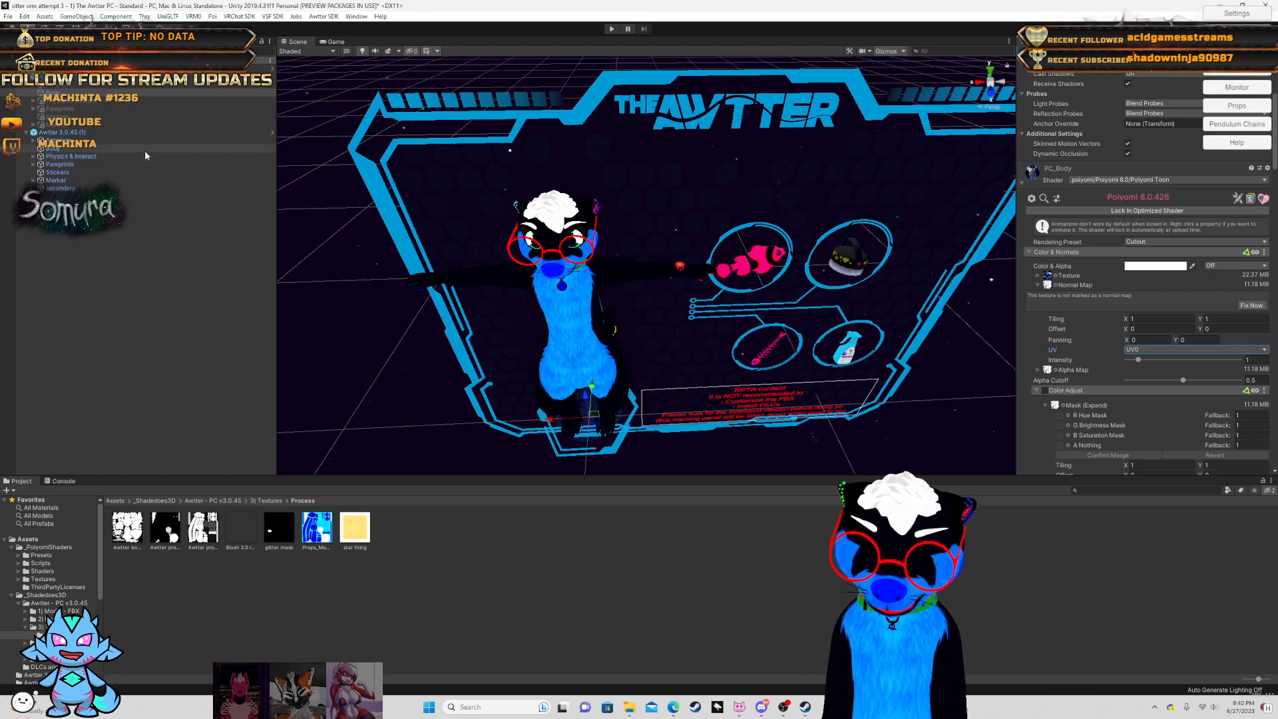
# - Examine the PC_Body material on the Body mesh of Awtter 3.0.45 (1), covering Color & Normals, Shading and Special FX
pyautogui.click(647, 262)
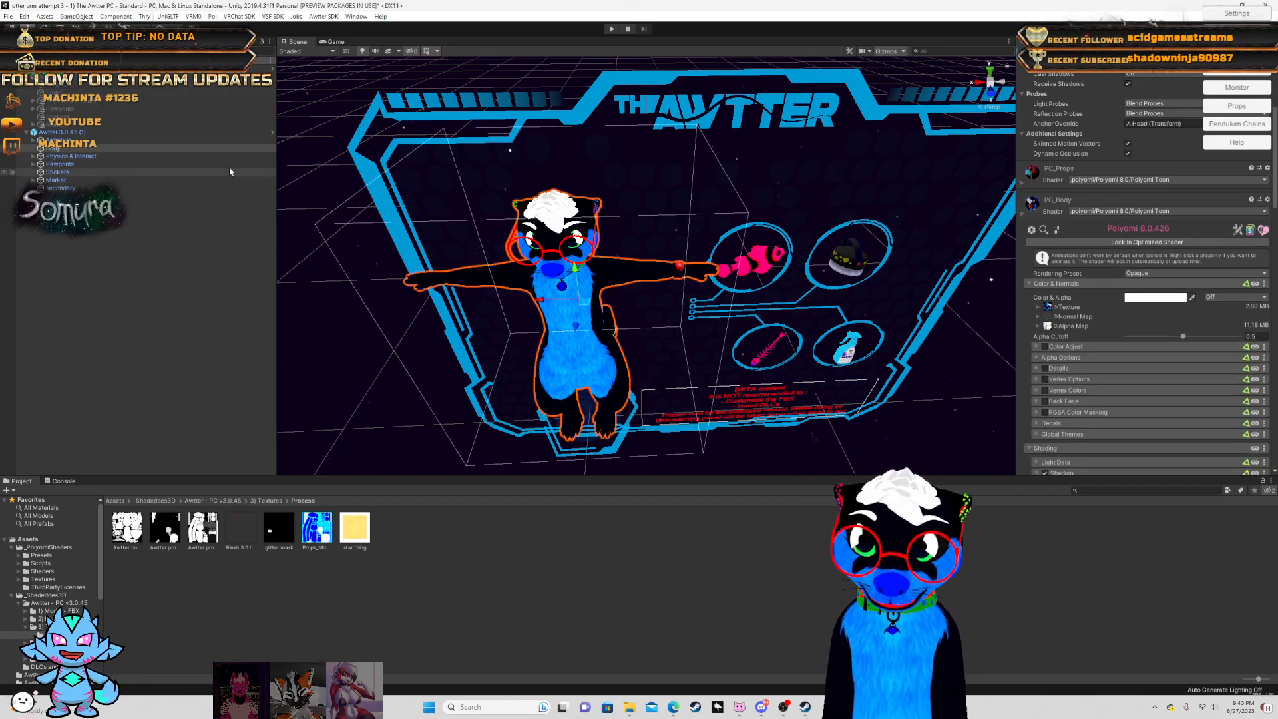
pyautogui.click(178, 148)
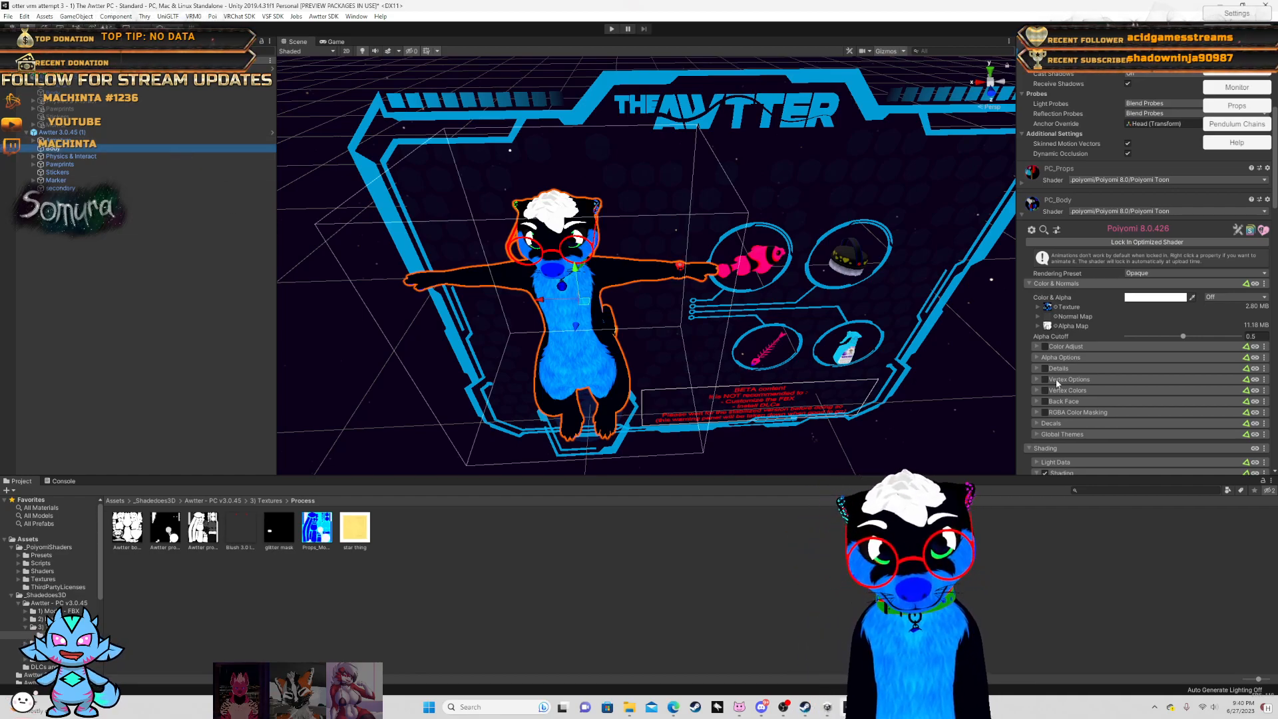
pyautogui.scroll(-5, 1133, 353)
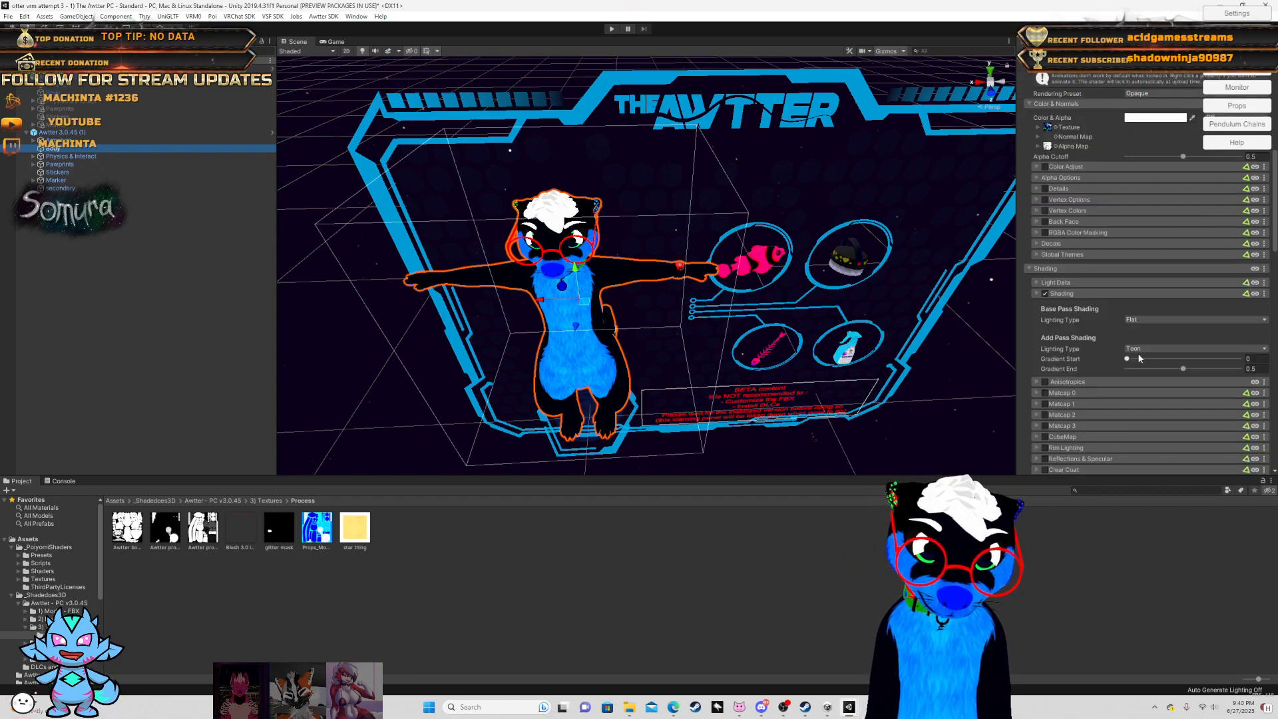
pyautogui.scroll(-3, 1129, 366)
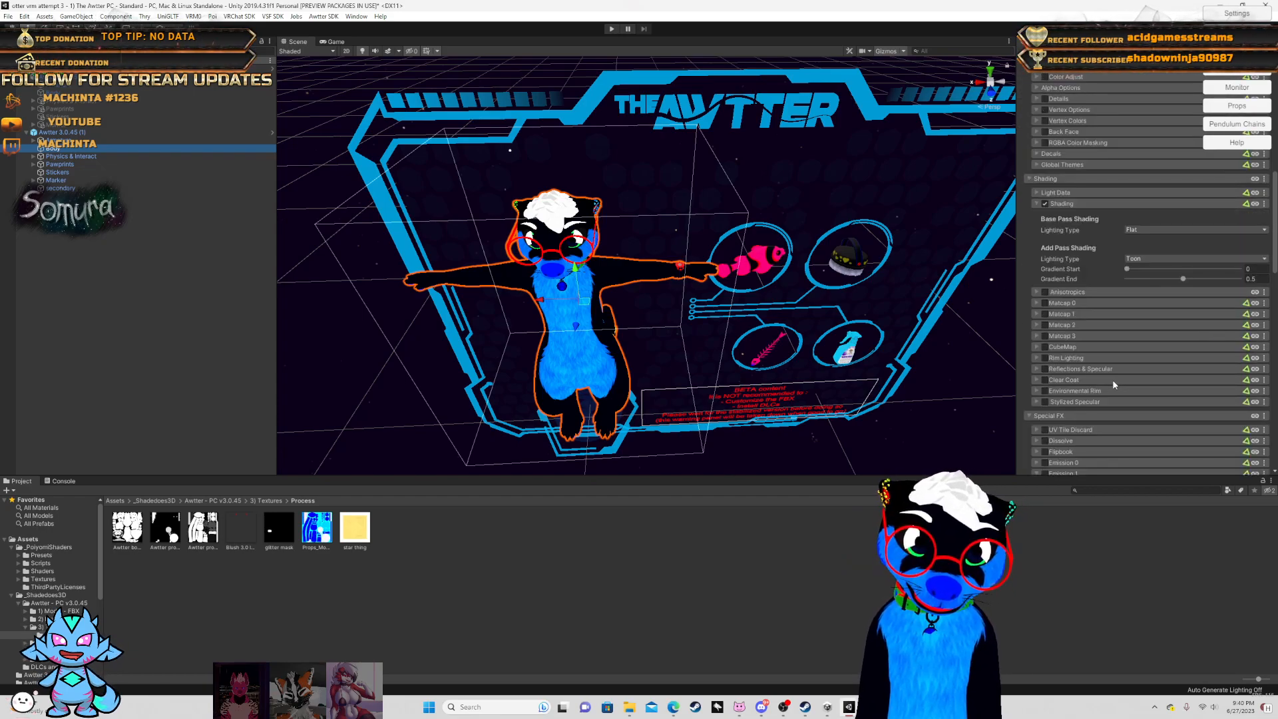
pyautogui.scroll(-3, 1110, 381)
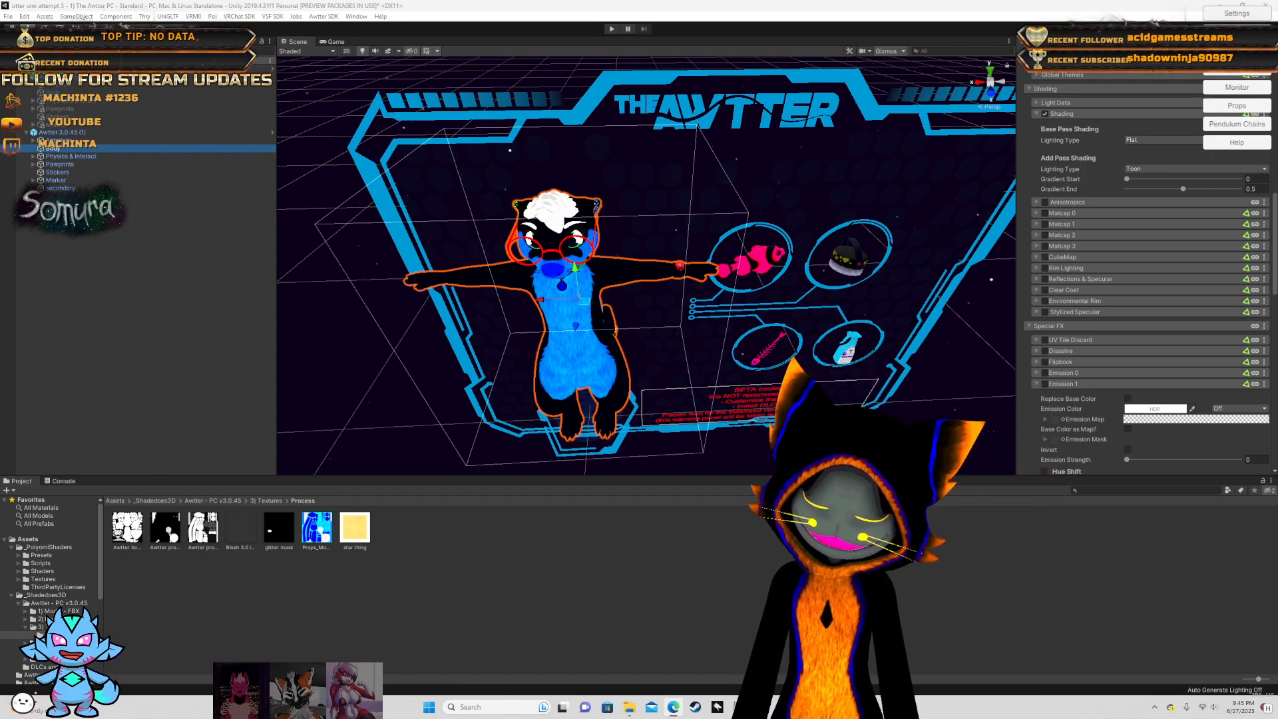
pyautogui.moveTo(904, 707)
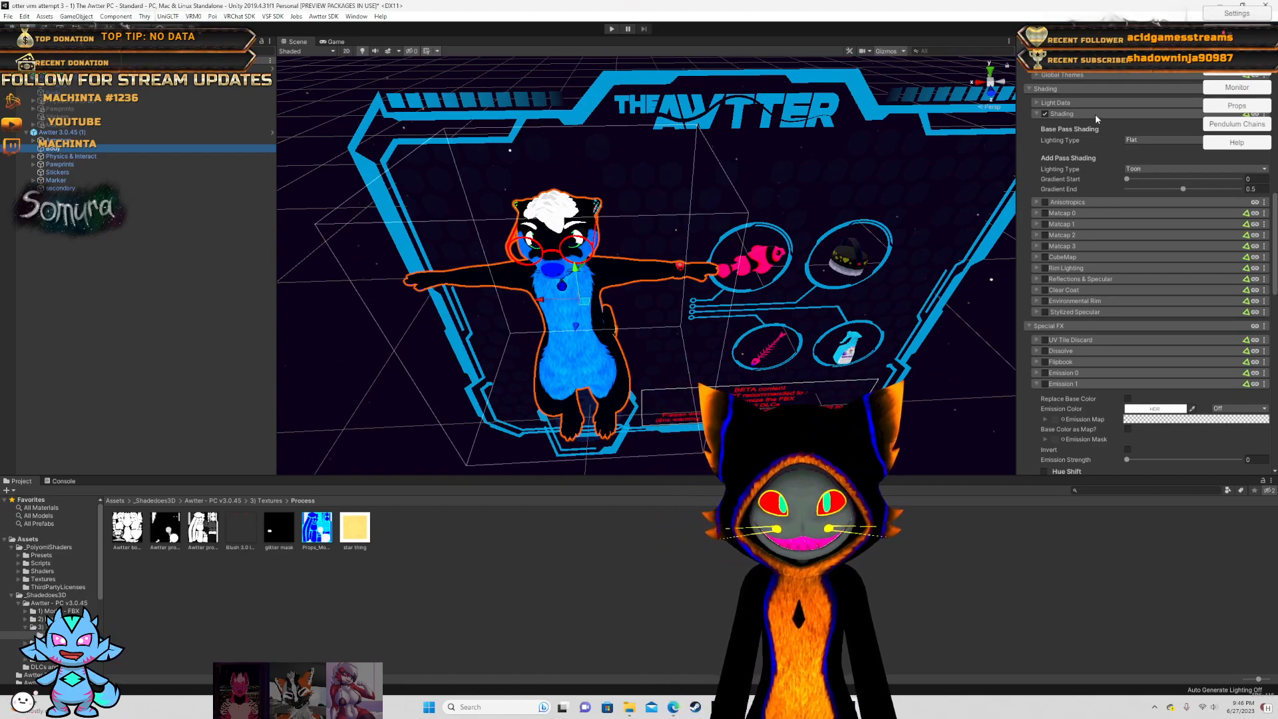
pyautogui.scroll(9, 1096, 114)
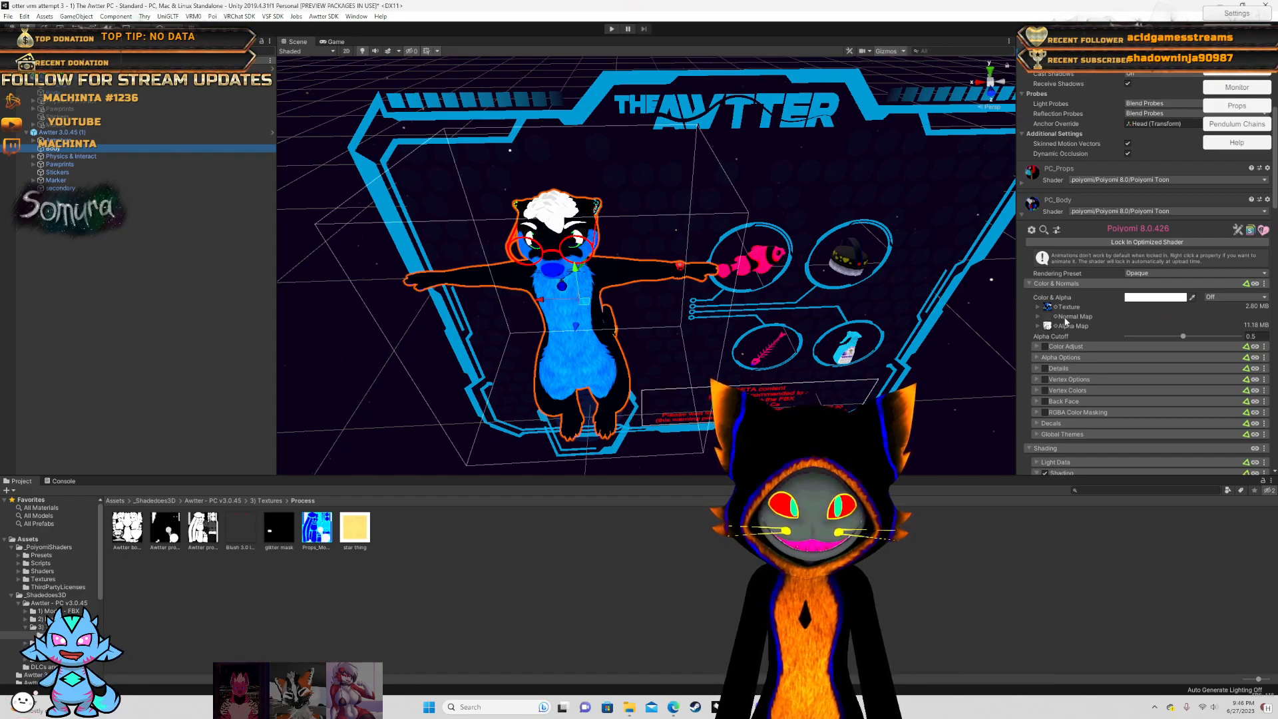
# - Check the original avatar's PC_Body material and set the Rendering Preset of PC_Body on Awtter 3.0.45 (1) to Cutout
pyautogui.click(78, 93)
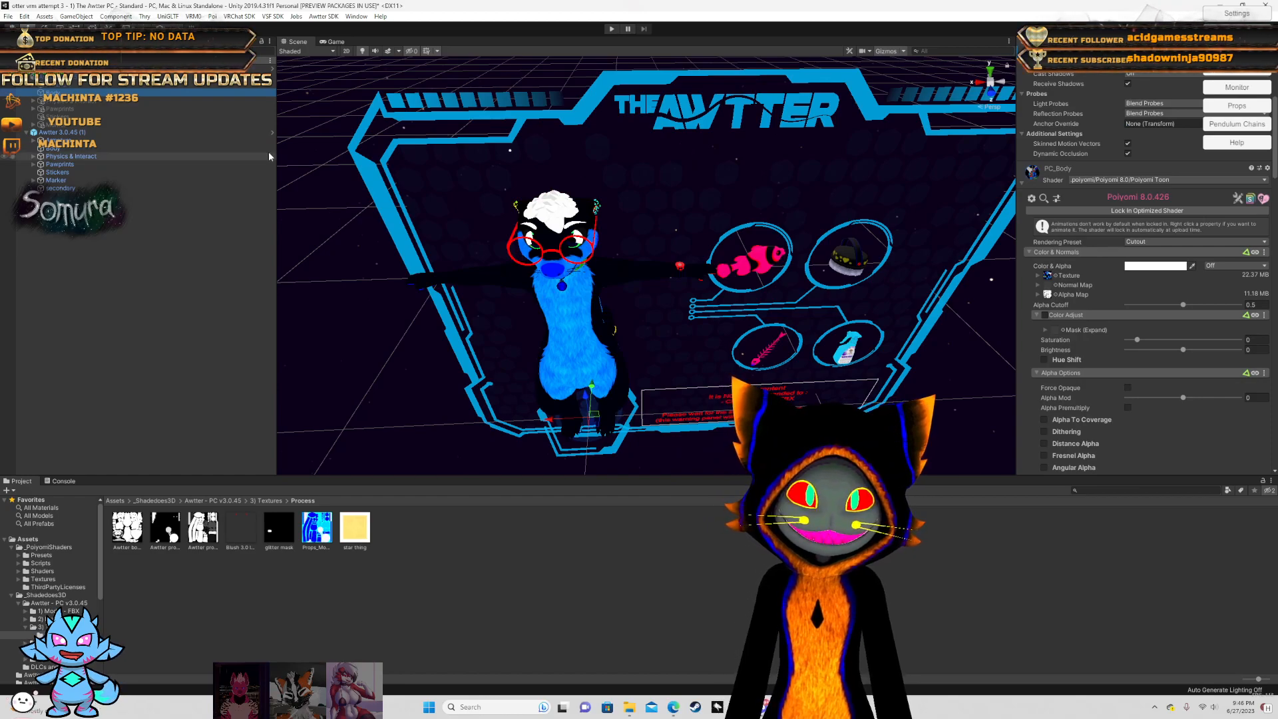
pyautogui.click(193, 148)
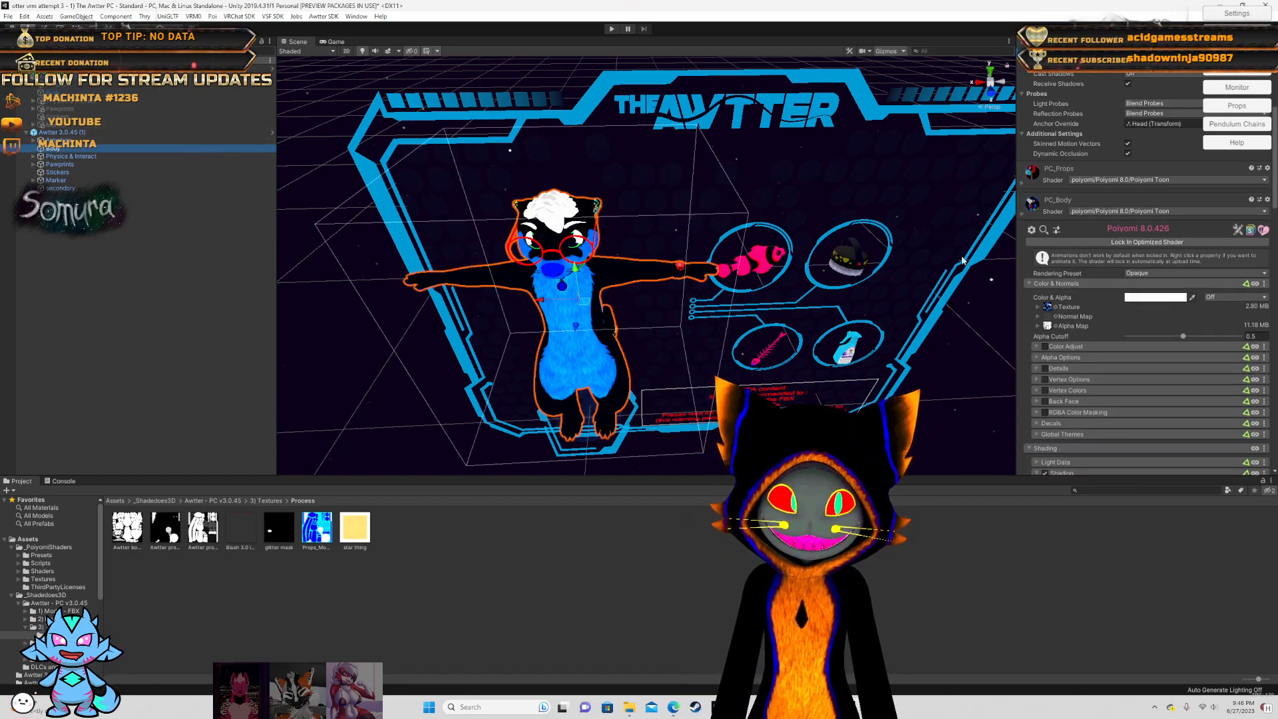
pyautogui.click(1174, 273)
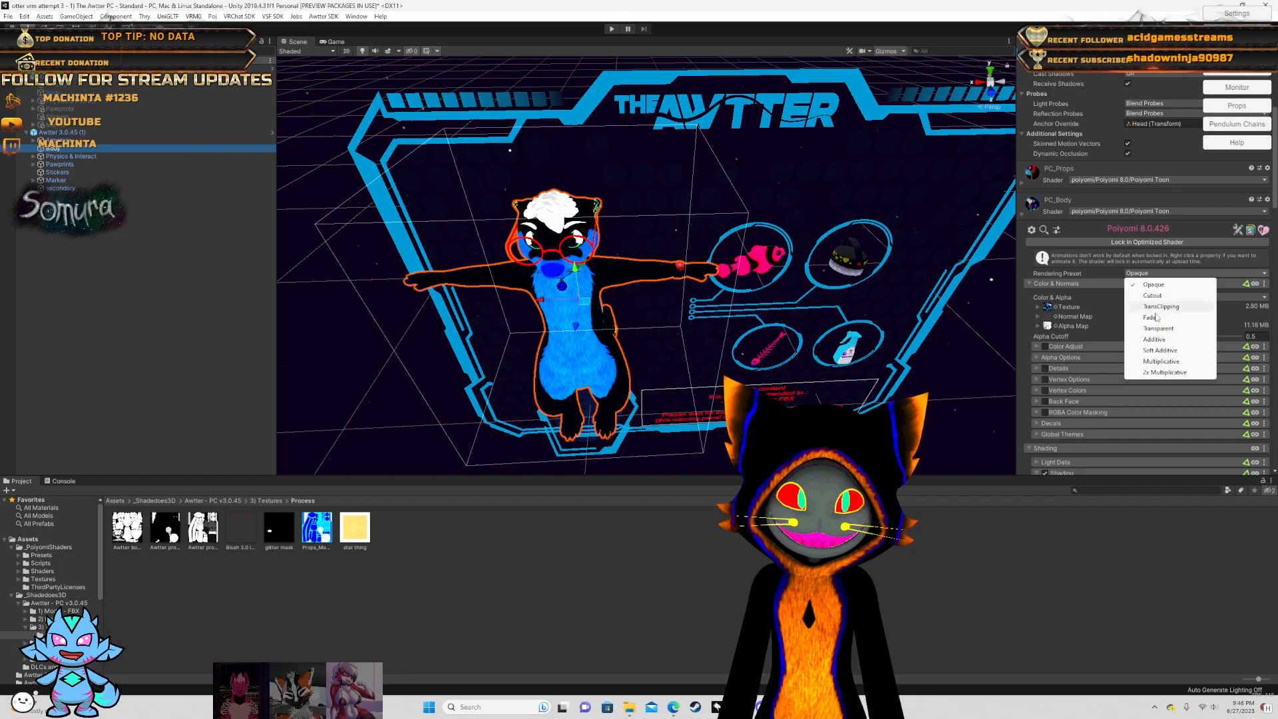
pyautogui.click(1157, 295)
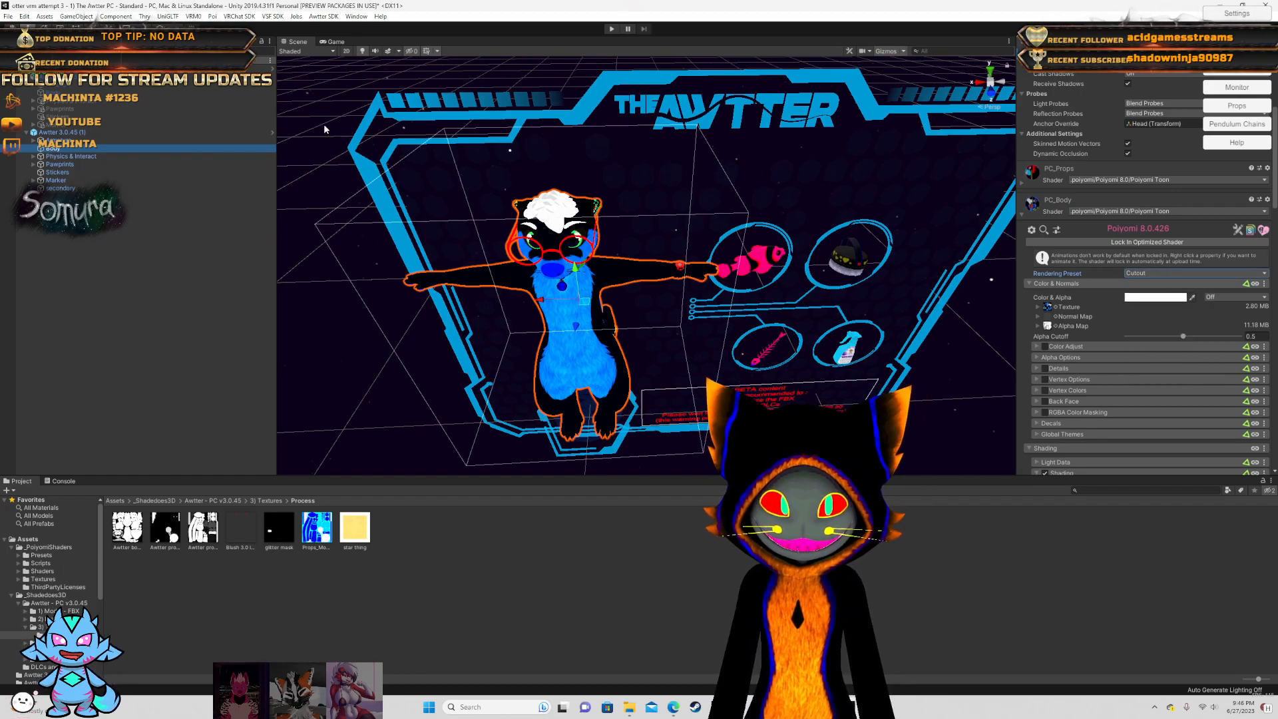
pyautogui.scroll(2, 661, 261)
pyautogui.scroll(-2, 661, 261)
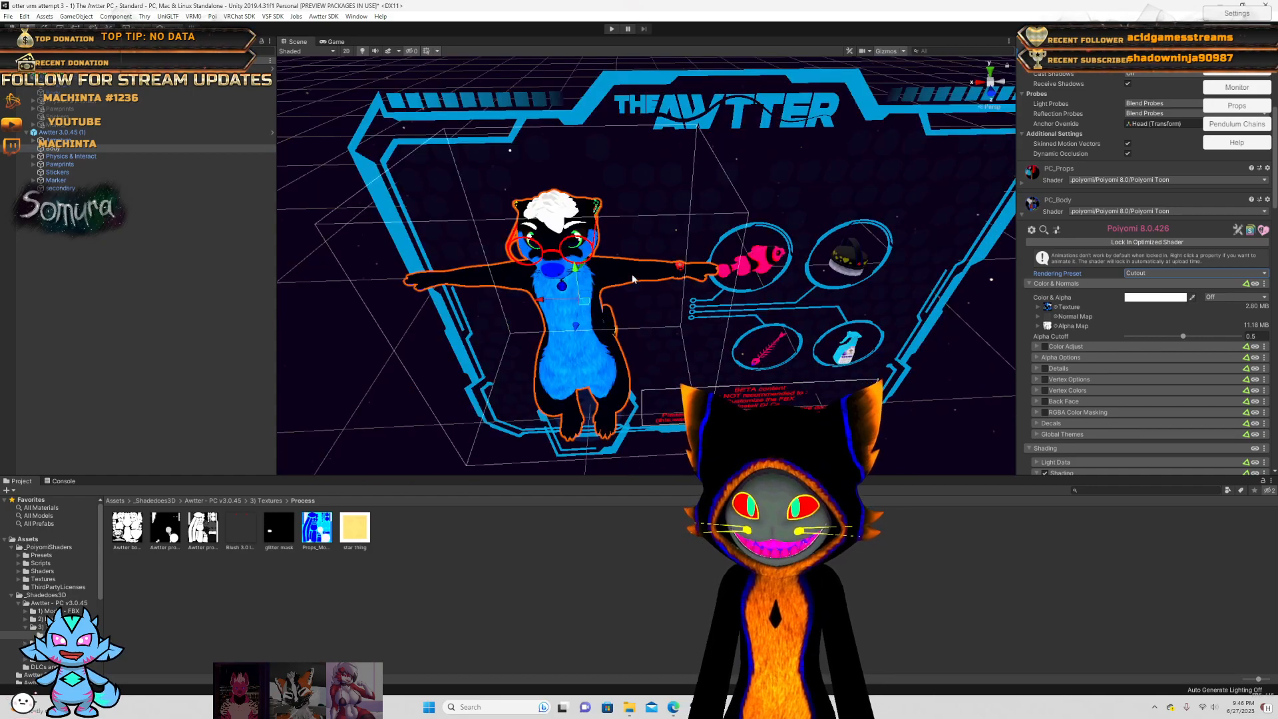
# - Export Awtter 3.0.45 (1) as a VSF avatar, overwriting the existing file saphire void.vsfavatar
pyautogui.scroll(2, 629, 276)
pyautogui.scroll(-2, 626, 266)
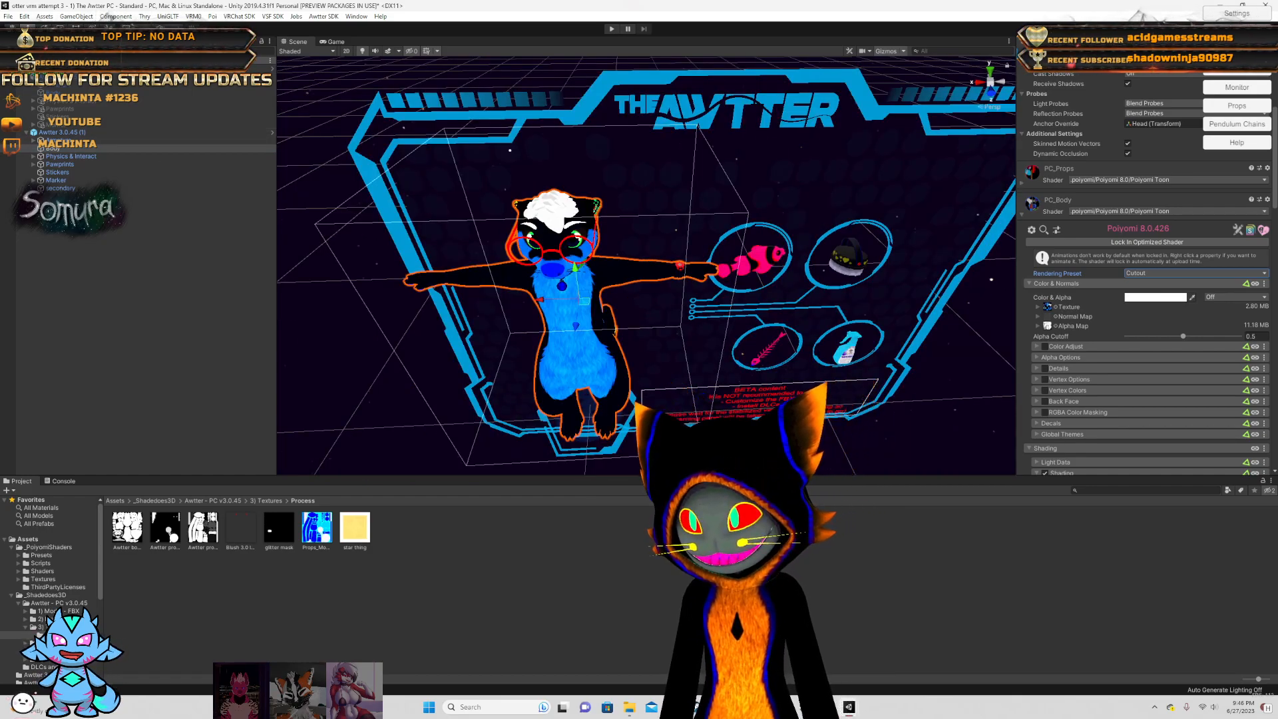
pyautogui.click(65, 135)
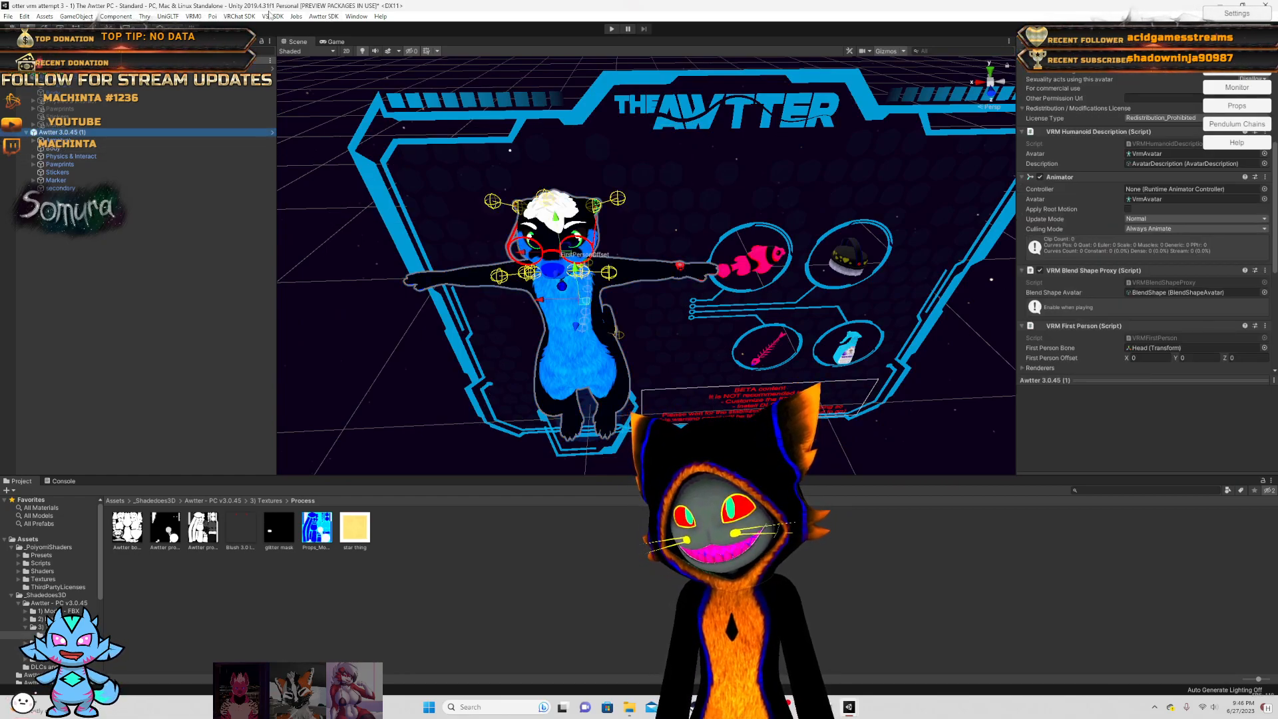
pyautogui.click(271, 16)
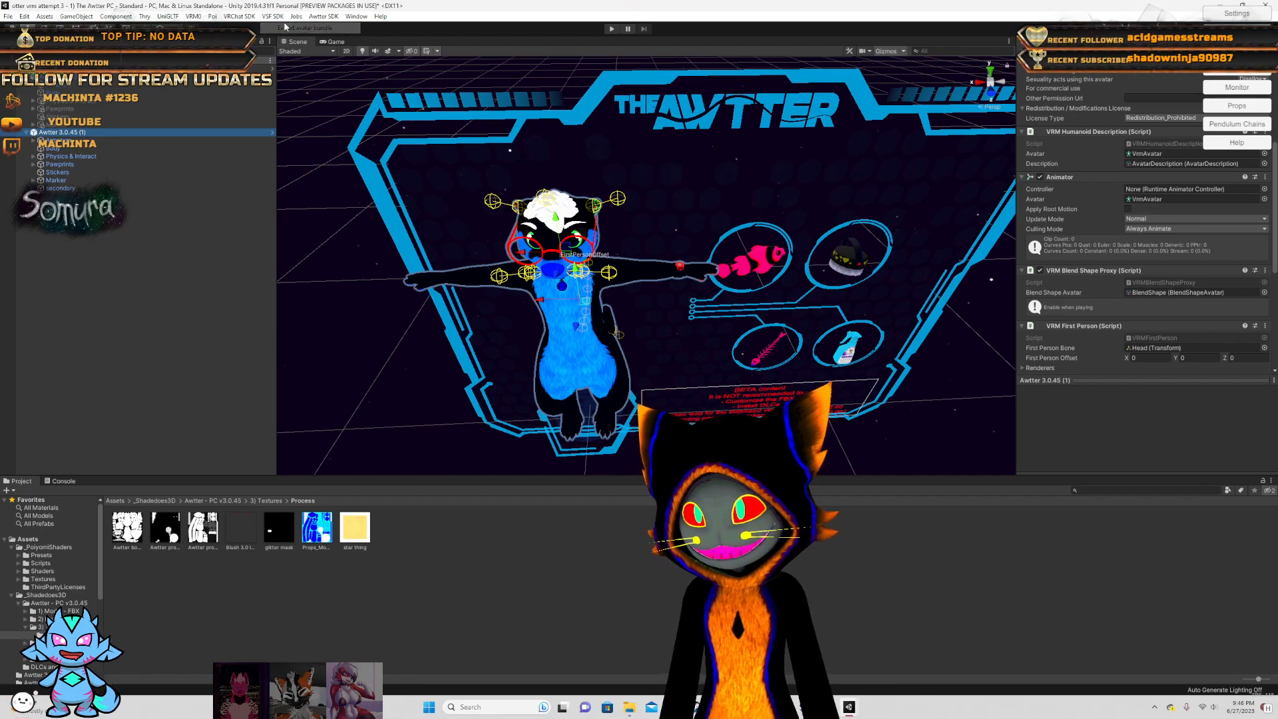
pyautogui.click(293, 28)
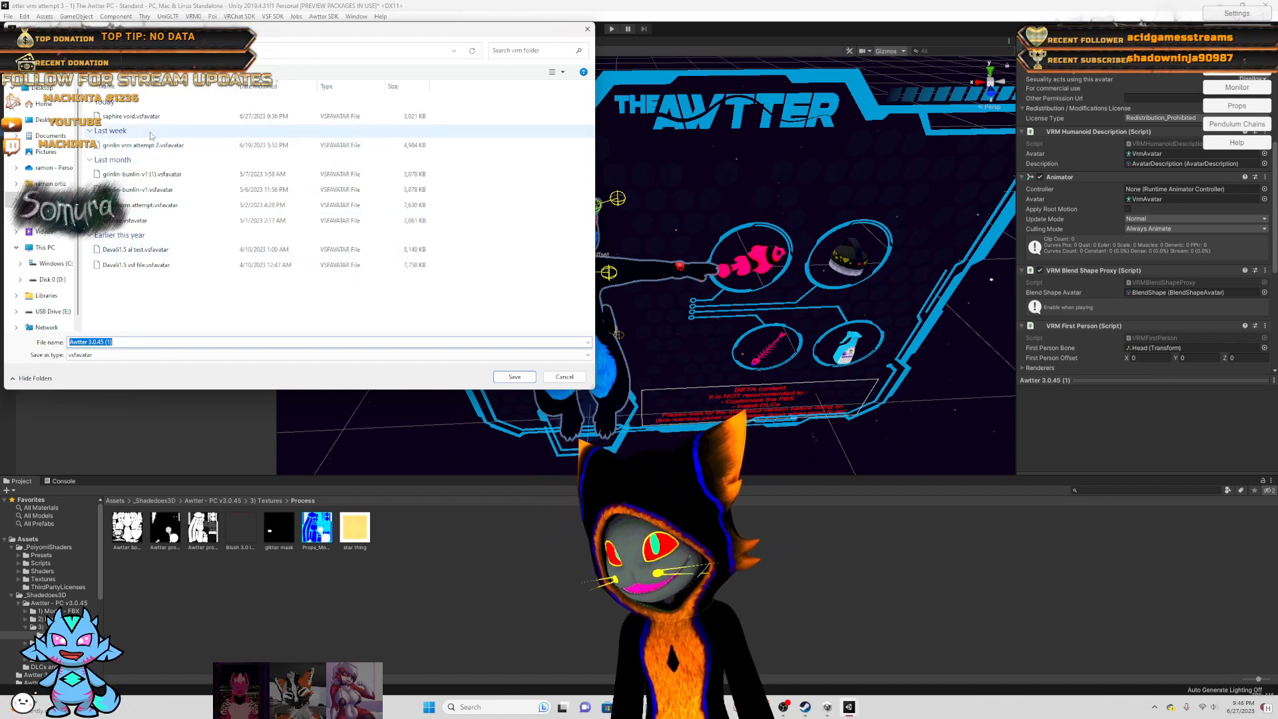
pyautogui.click(132, 116)
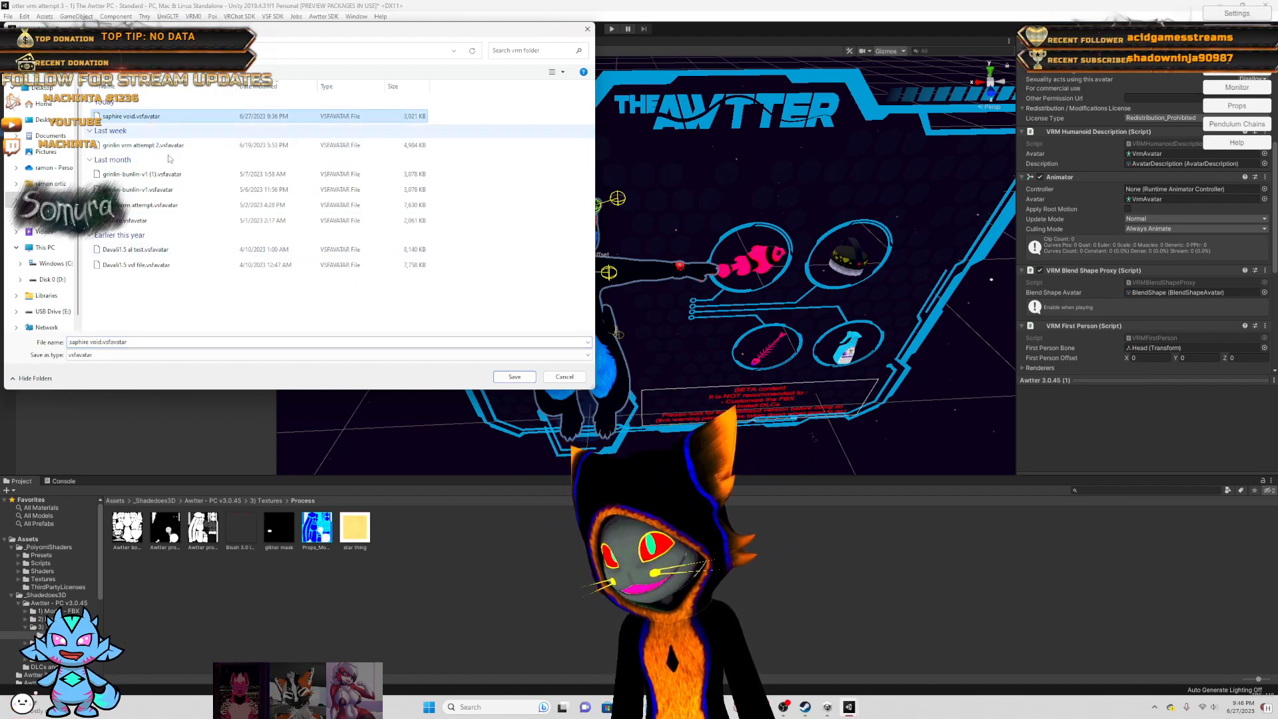
pyautogui.click(514, 377)
pyautogui.click(641, 364)
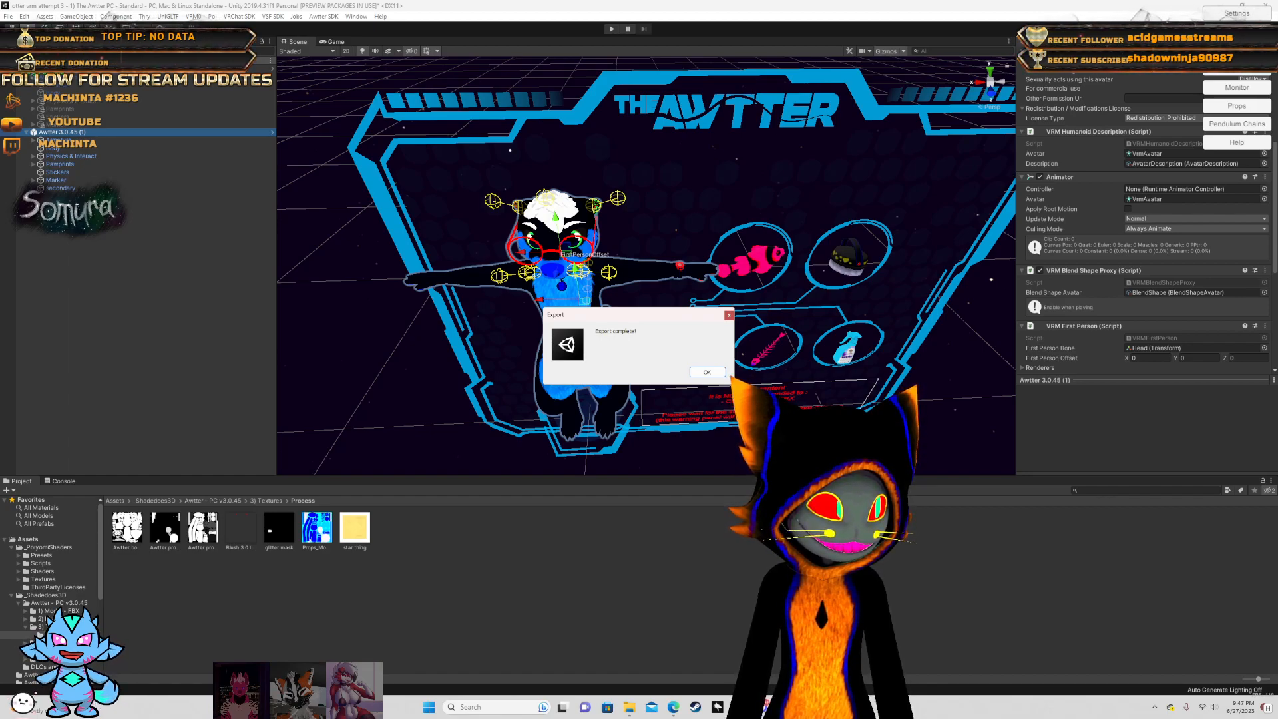
pyautogui.click(707, 373)
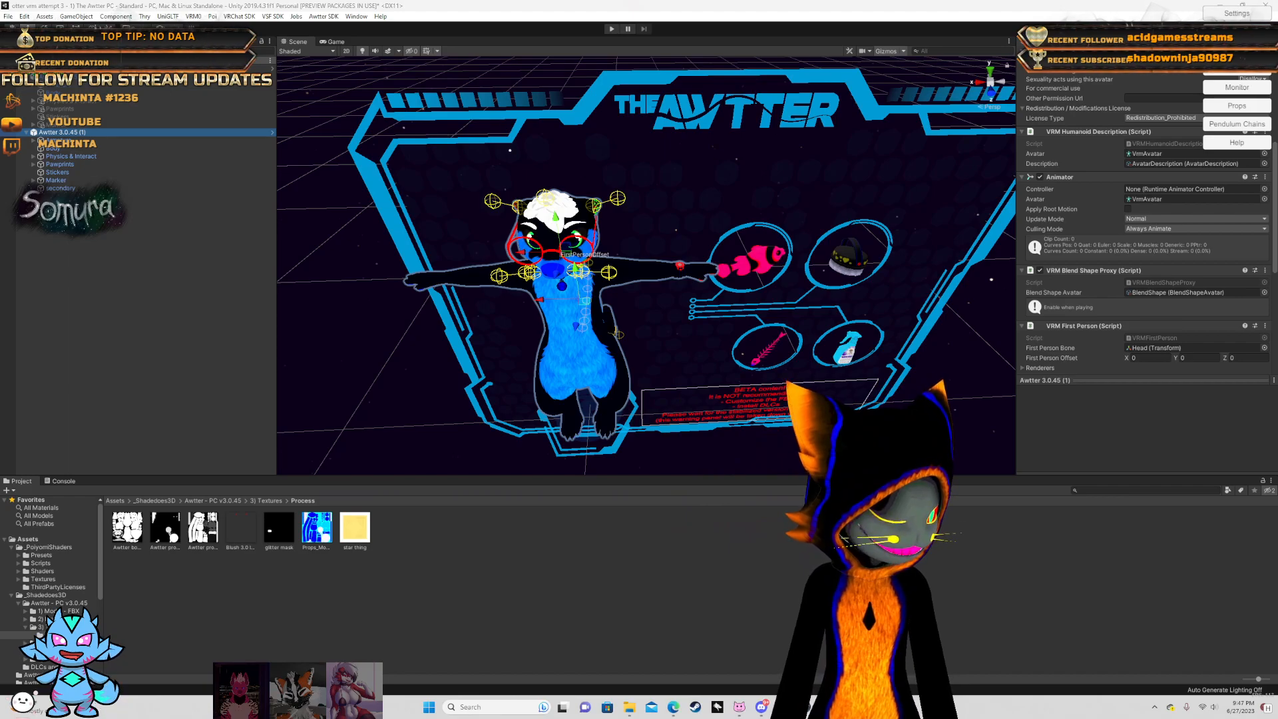
# - Switch to VNyan and examine the loaded otter avatar's full body from the front and the side
pyautogui.hotkey('alt', 'Tab')
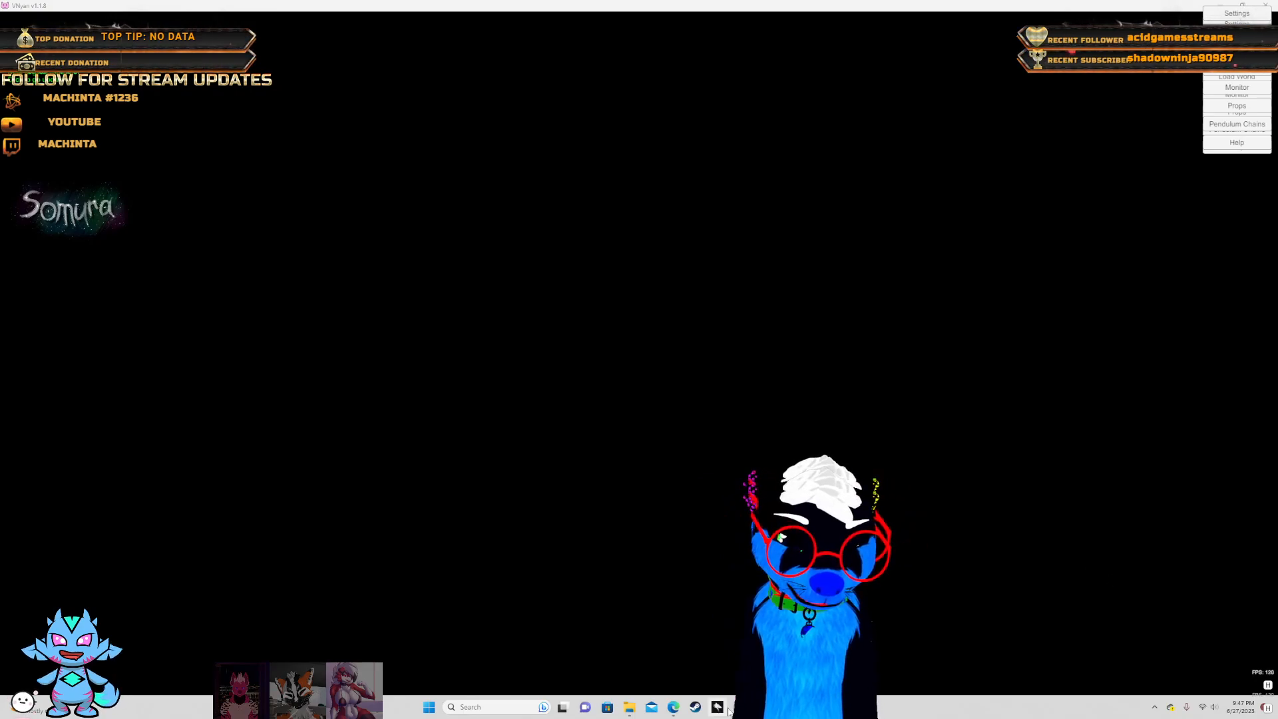
pyautogui.hotkey('alt', 'Tab')
pyautogui.hotkey('alt', 'Tab')
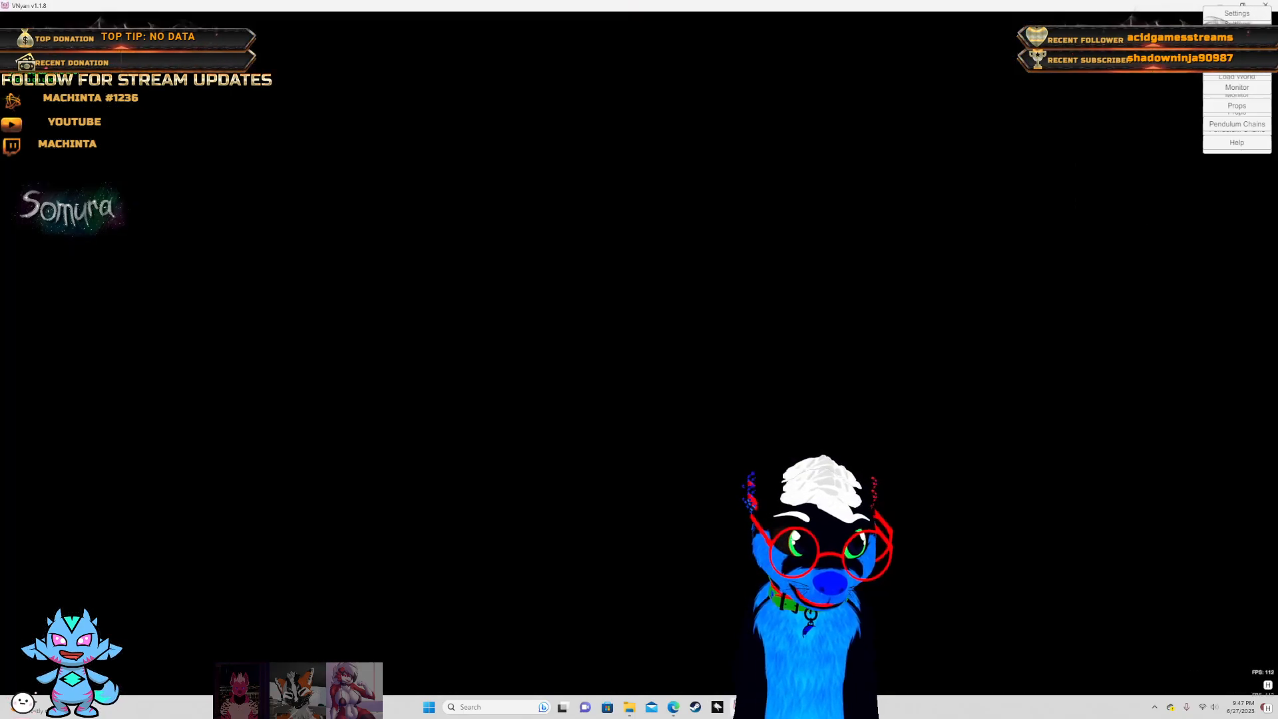
pyautogui.click(738, 708)
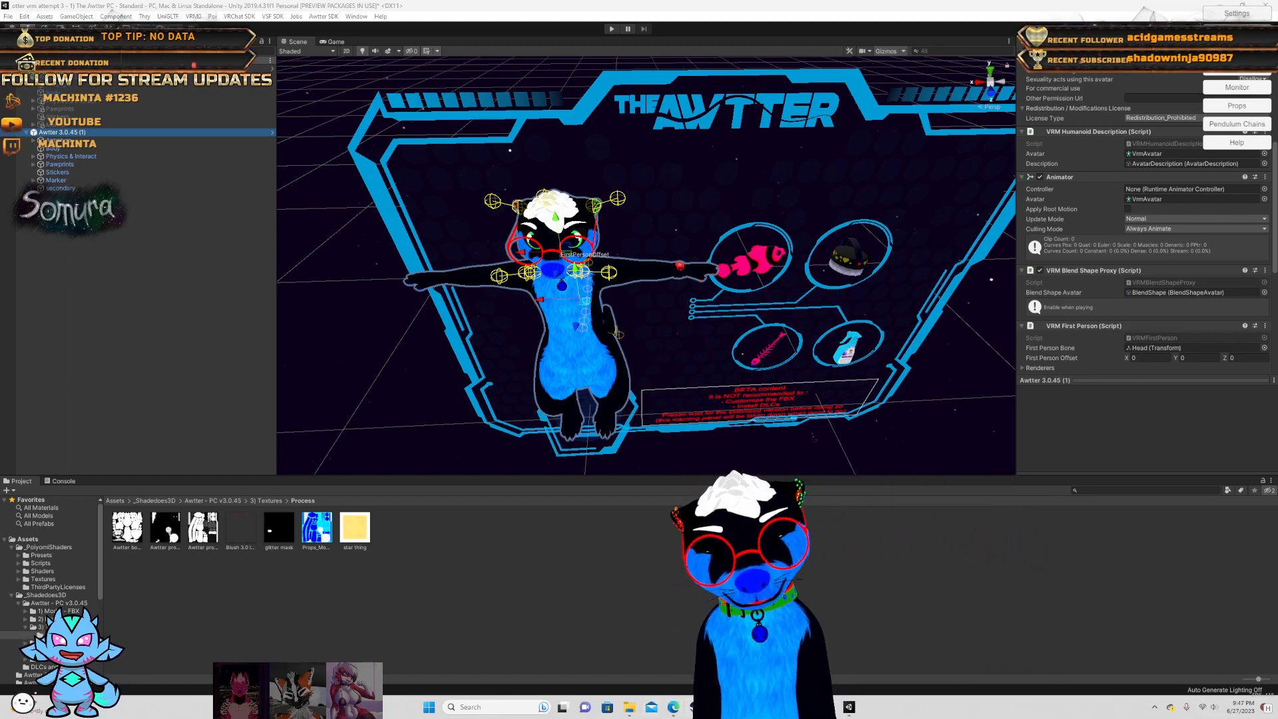
pyautogui.click(772, 707)
pyautogui.moveTo(788, 613); pyautogui.dragTo(788, 496, button='middle')
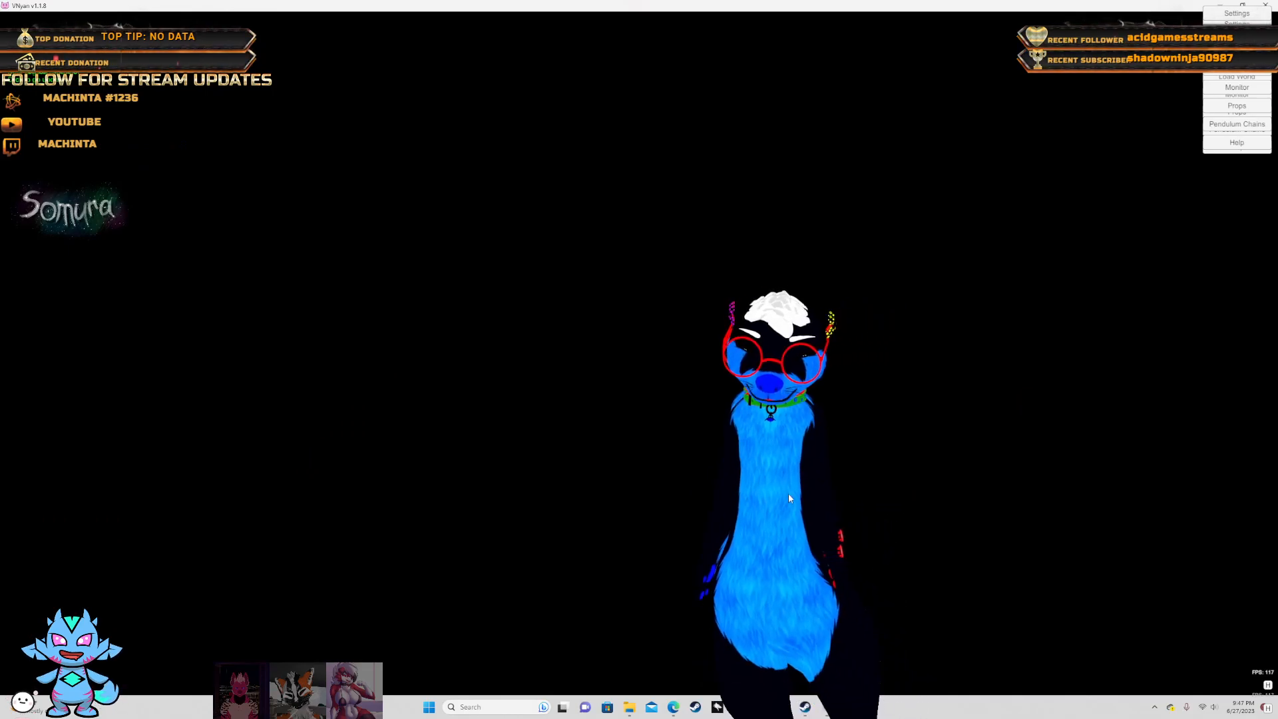
pyautogui.moveTo(784, 557); pyautogui.dragTo(784, 513, button='middle')
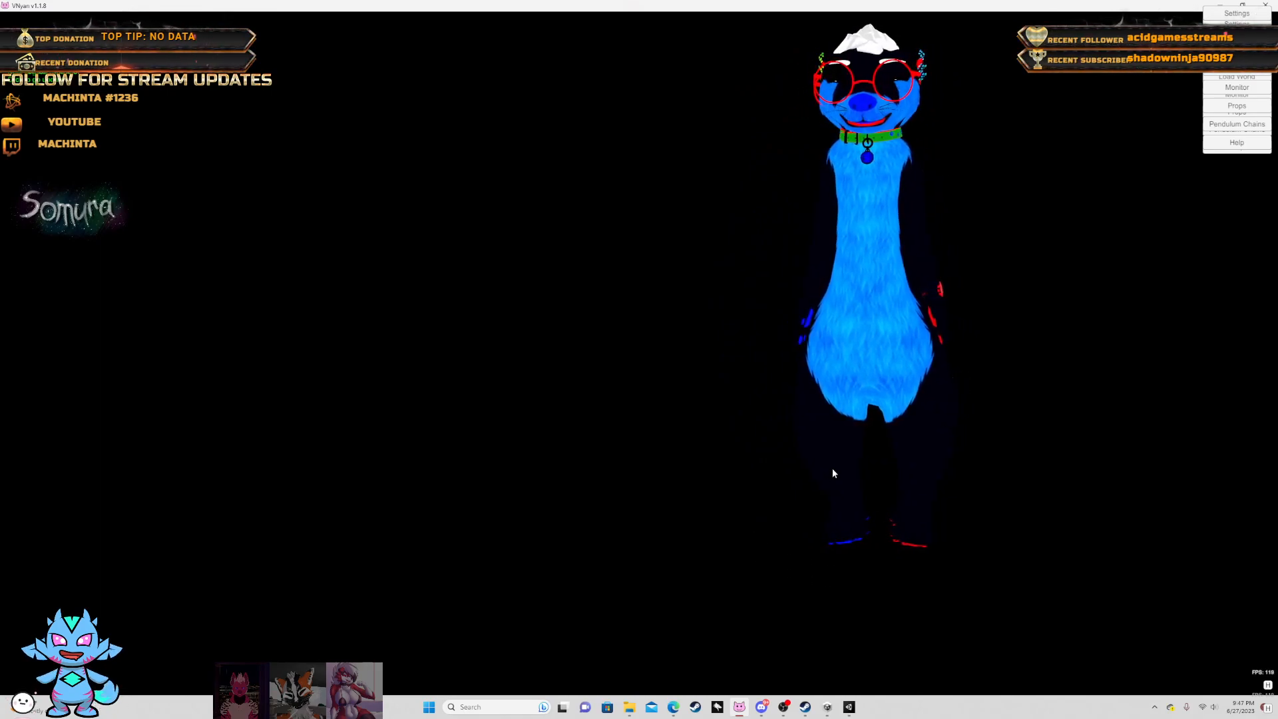
pyautogui.moveTo(866, 452)
pyautogui.mouseDown(button='middle')
pyautogui.moveTo(952, 470)
pyautogui.moveTo(873, 473)
pyautogui.mouseUp(button='middle')
pyautogui.moveTo(874, 473); pyautogui.dragTo(1117, 454, button='right')
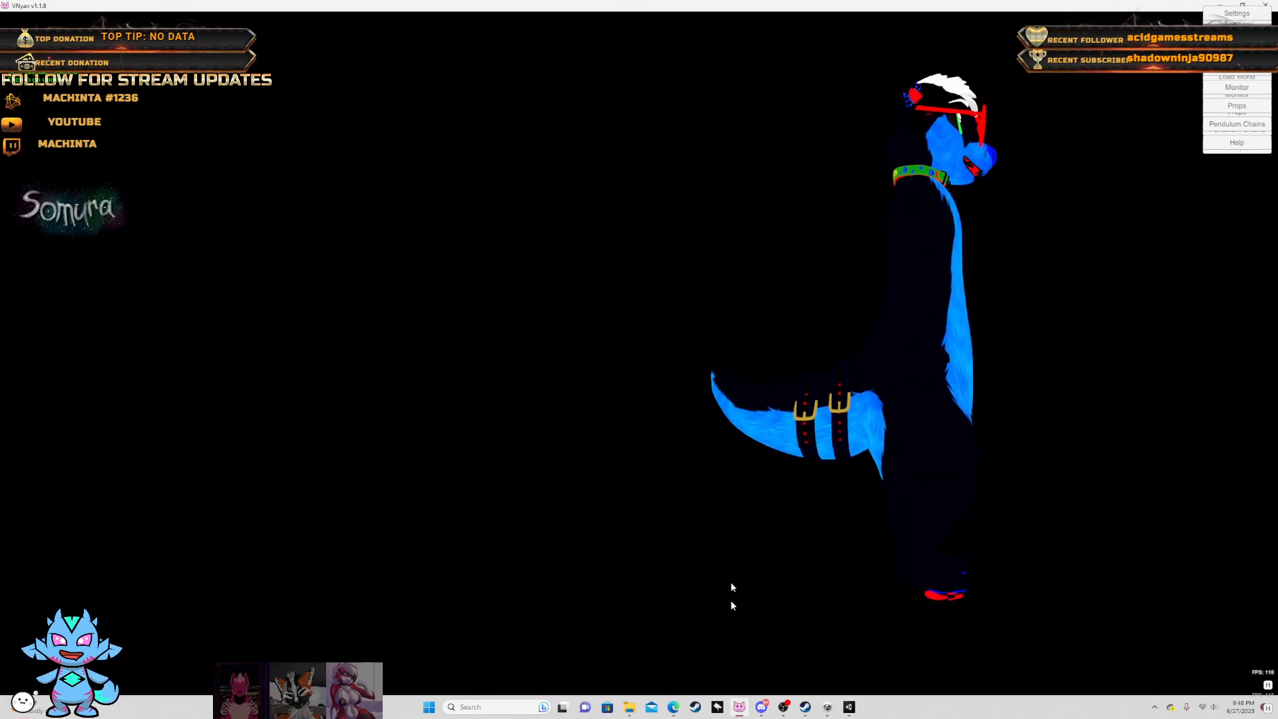
pyautogui.moveTo(732, 610); pyautogui.dragTo(910, 656, button='right')
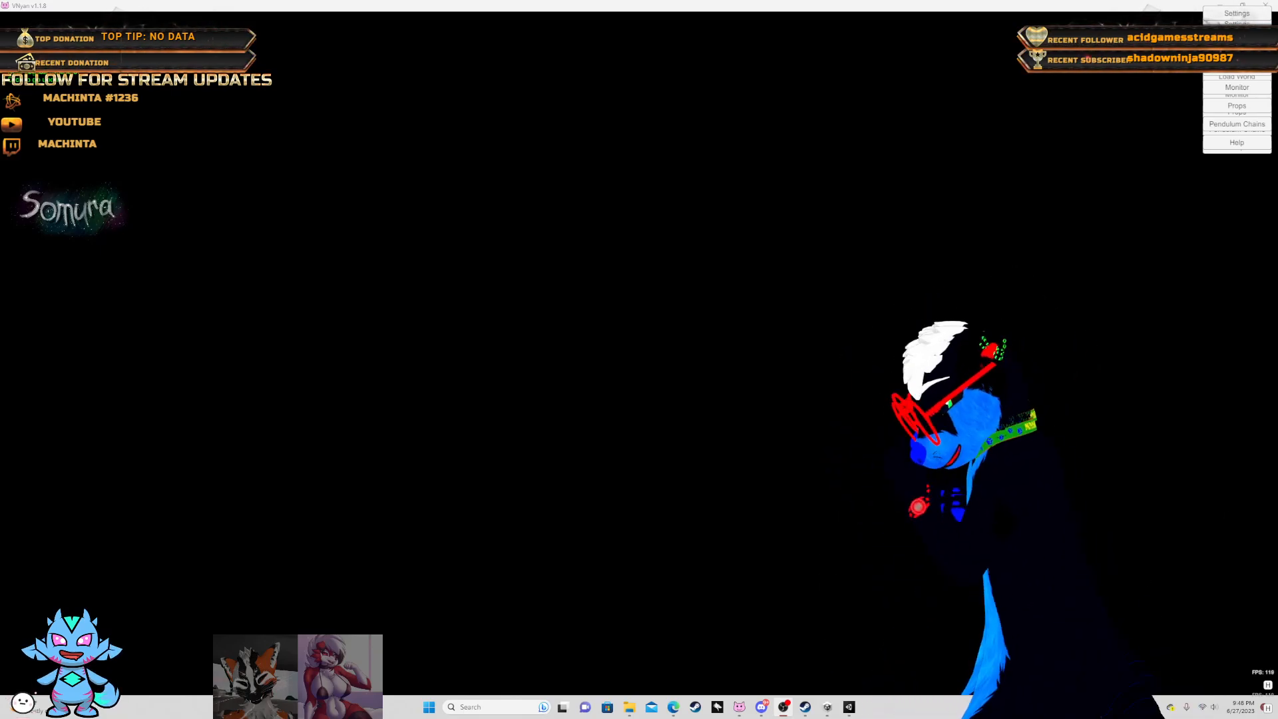
# - Open the node graphs and look through the nodes of the two graphs named Graph at the end of the list
pyautogui.click(1237, 56)
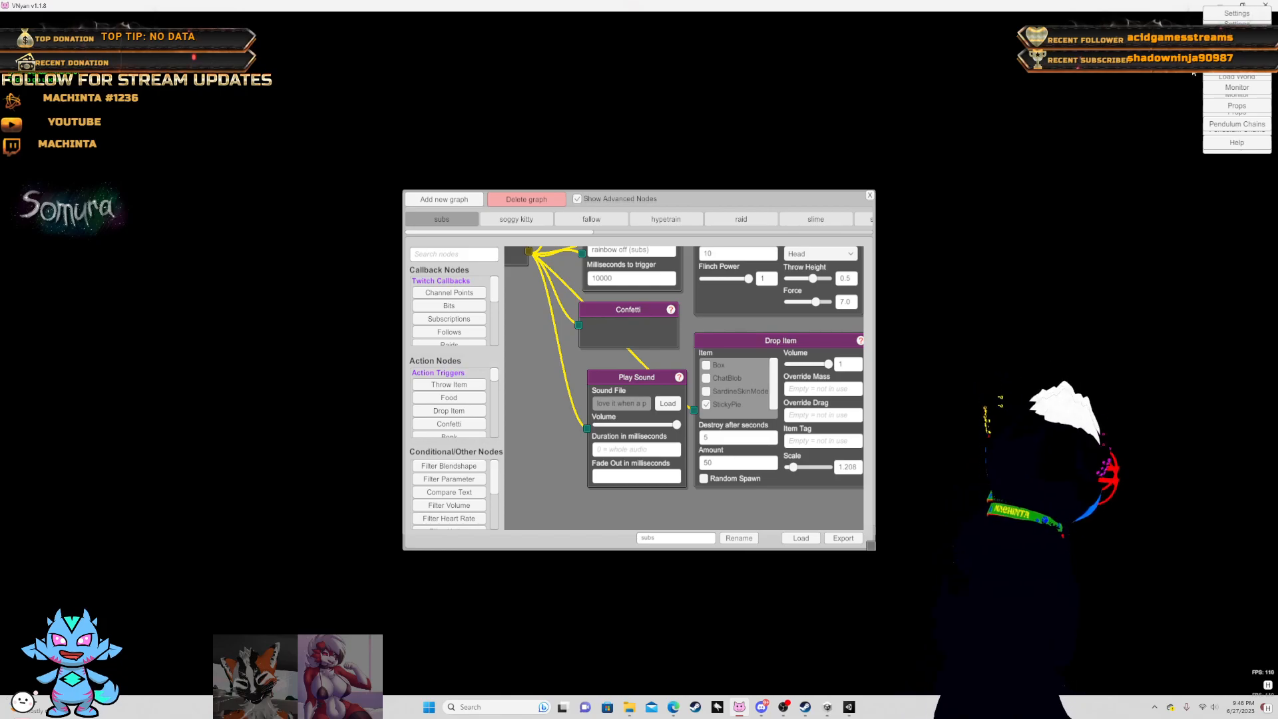
pyautogui.moveTo(588, 233); pyautogui.dragTo(886, 224)
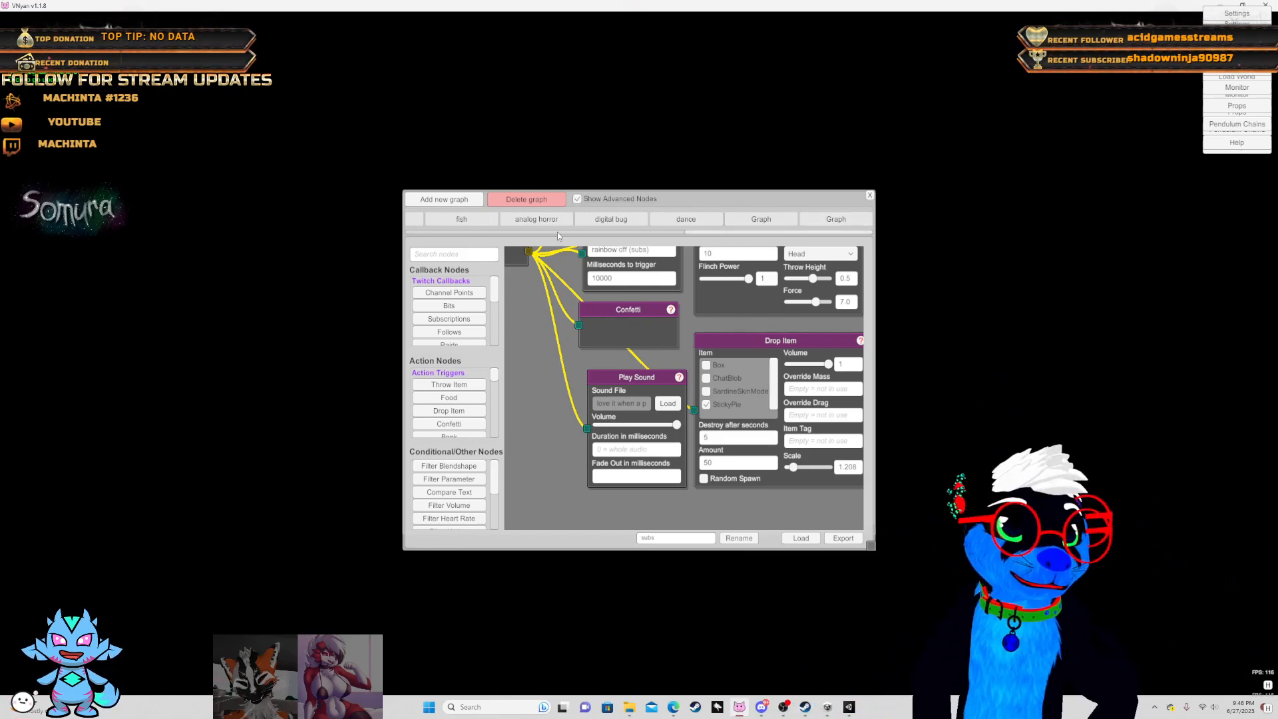
pyautogui.moveTo(558, 236); pyautogui.dragTo(572, 202)
pyautogui.click(832, 188)
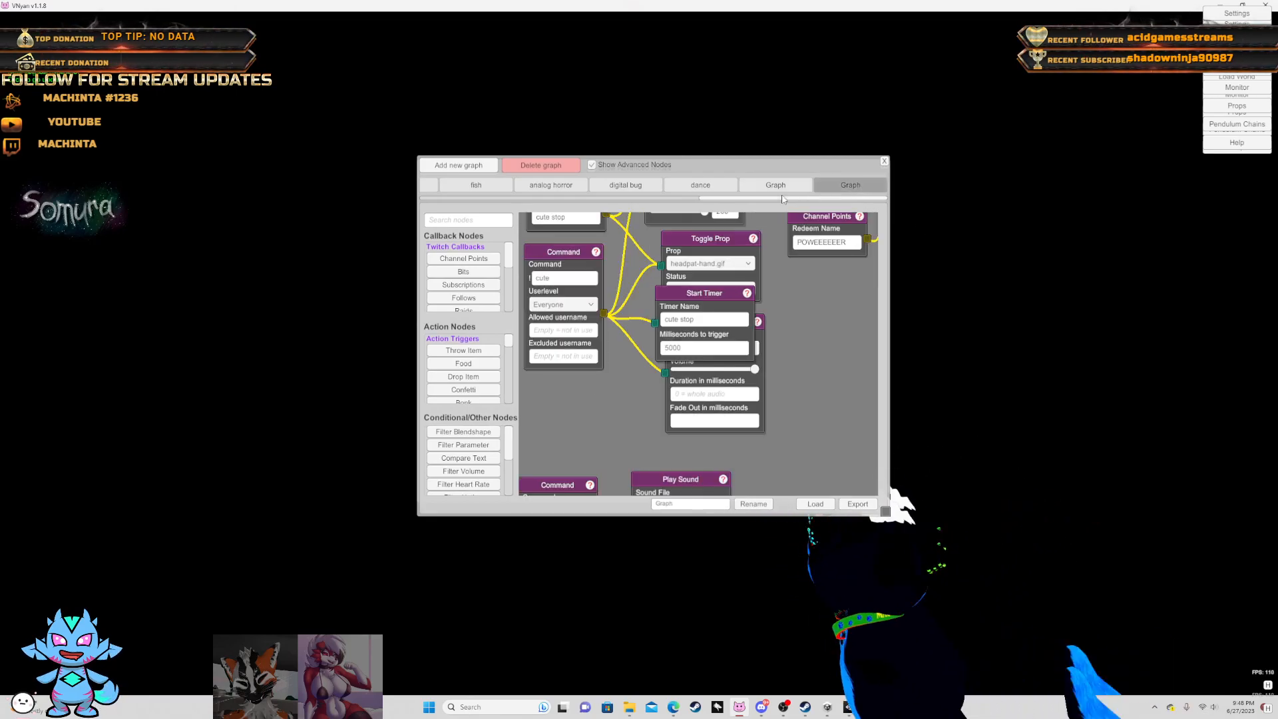
pyautogui.scroll(-6, 776, 276)
pyautogui.moveTo(773, 320); pyautogui.dragTo(703, 366)
pyautogui.scroll(3, 703, 378)
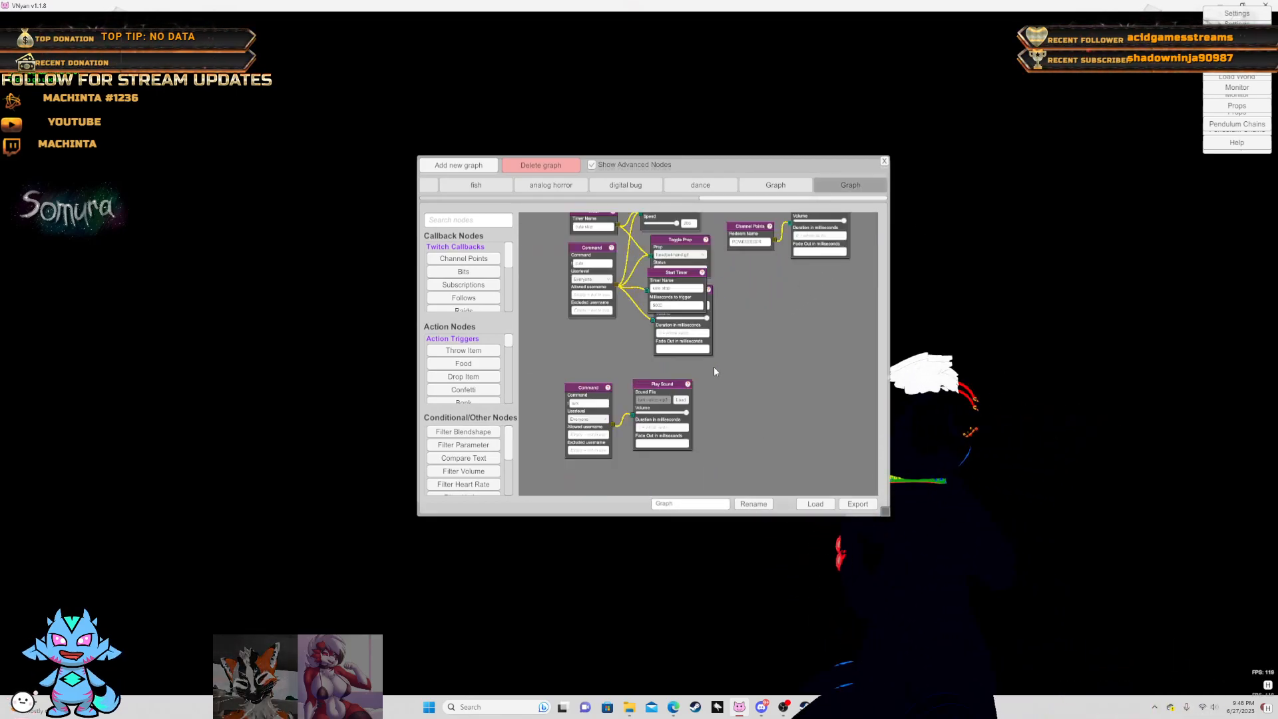
pyautogui.click(776, 185)
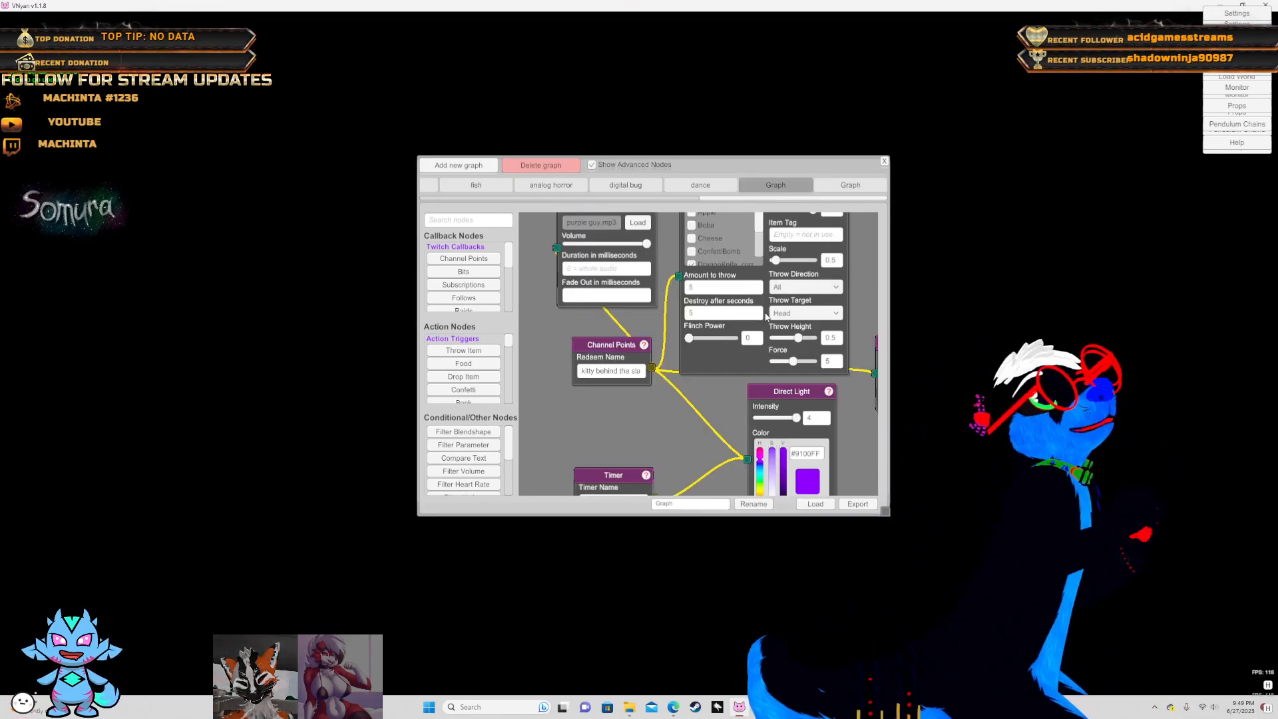
pyautogui.scroll(-6, 766, 318)
pyautogui.moveTo(758, 347); pyautogui.dragTo(432, 561)
# - Examine the dance graph's nodes, covering the Play Animation, Set Parameter, Spinner, Start Timer, Camera and Ordered Execution nodes
pyautogui.click(703, 186)
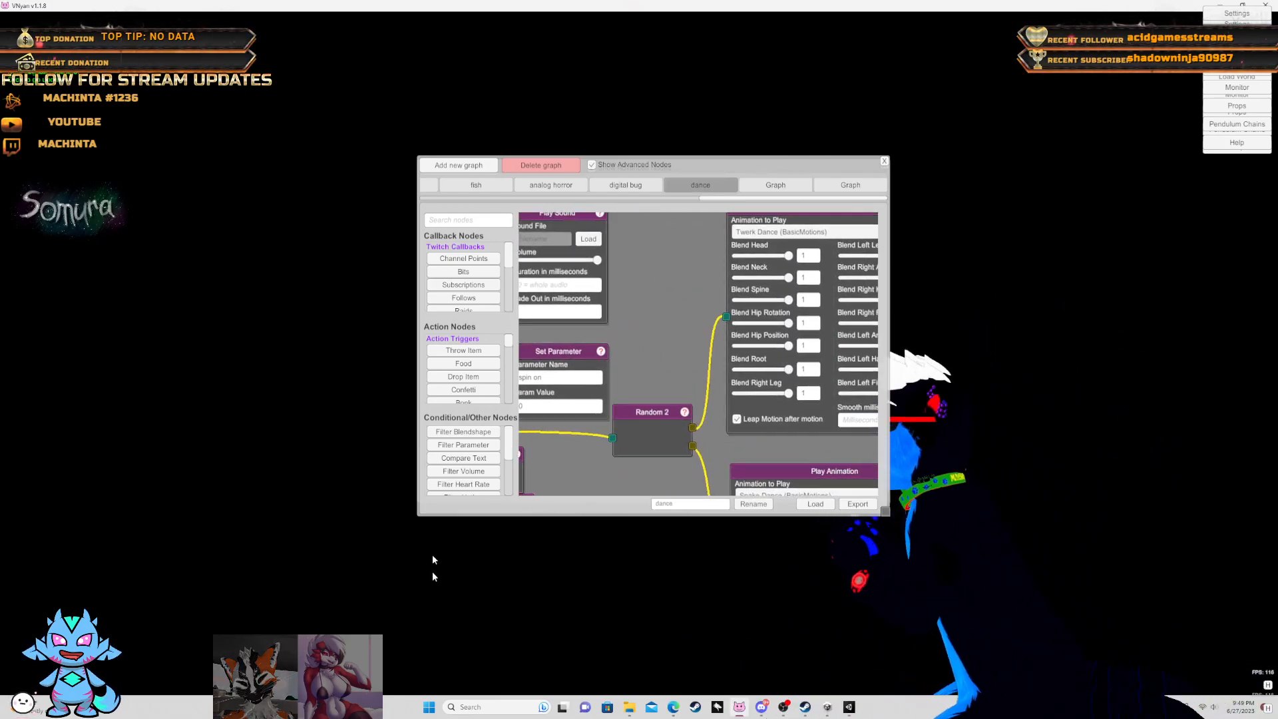
pyautogui.scroll(-8, 659, 363)
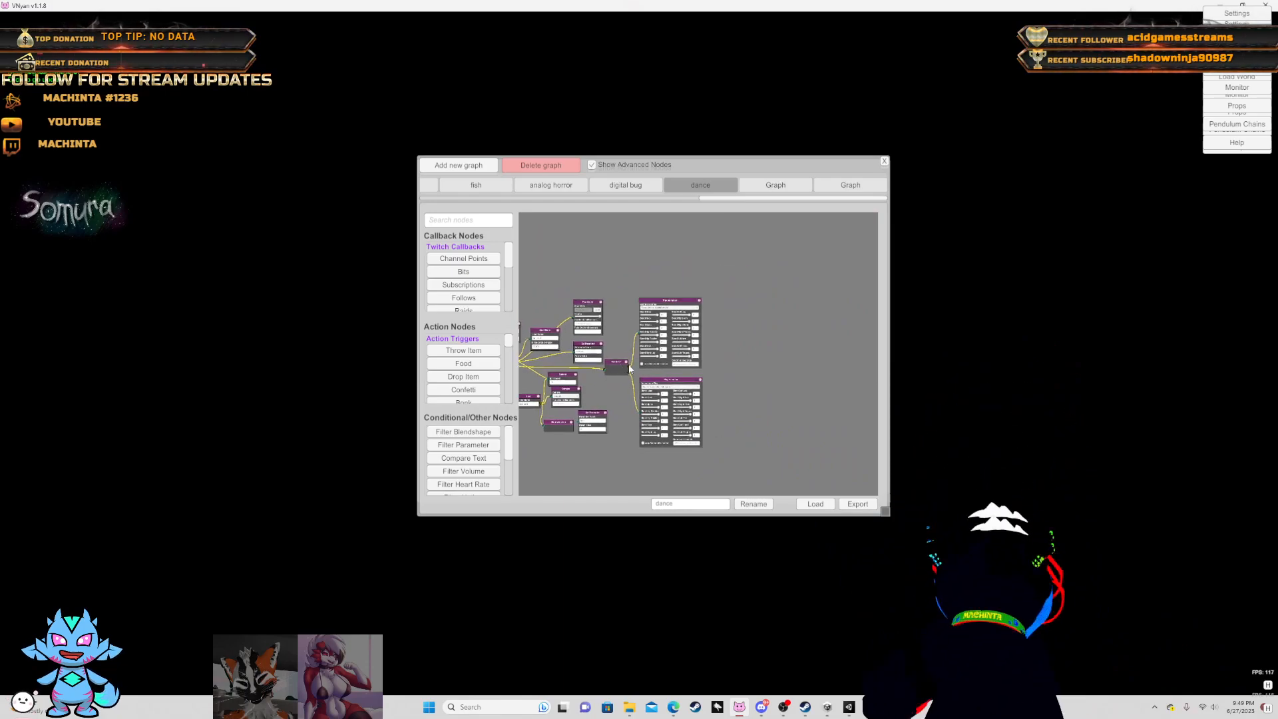
pyautogui.scroll(7, 617, 342)
pyautogui.moveTo(617, 349); pyautogui.dragTo(880, 293)
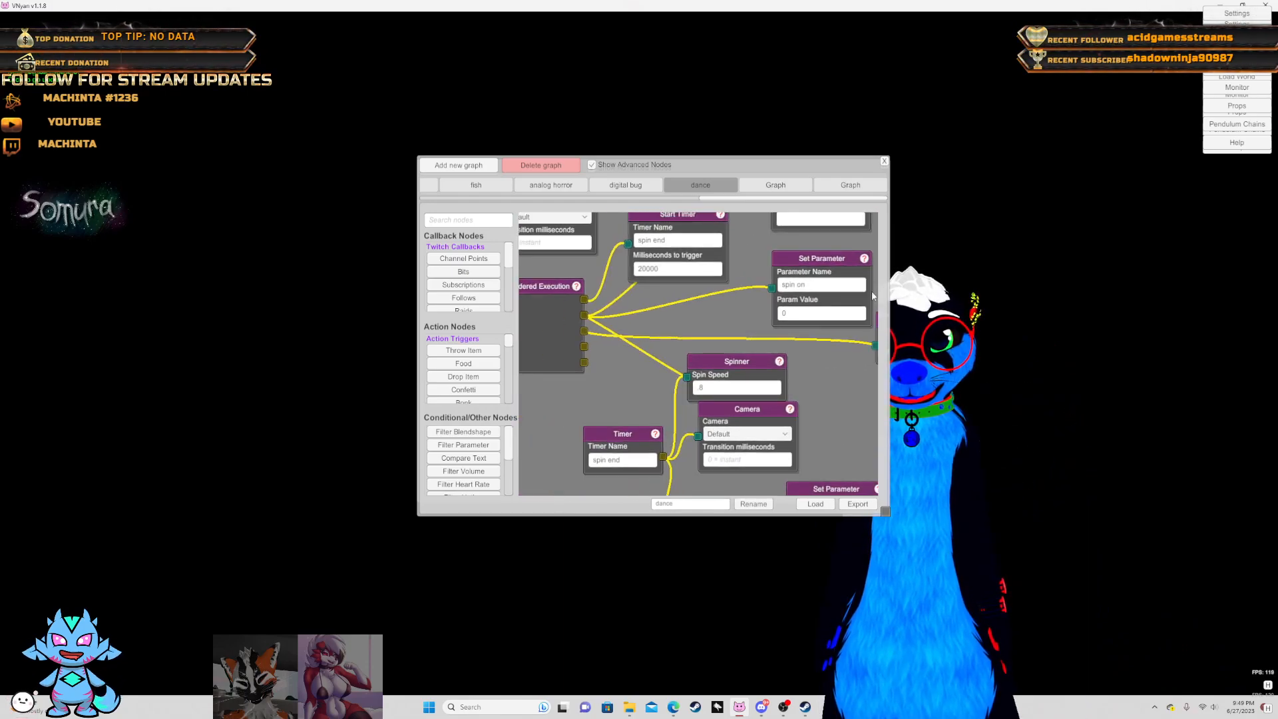
pyautogui.moveTo(562, 326); pyautogui.dragTo(629, 335)
pyautogui.moveTo(708, 338); pyautogui.dragTo(763, 450)
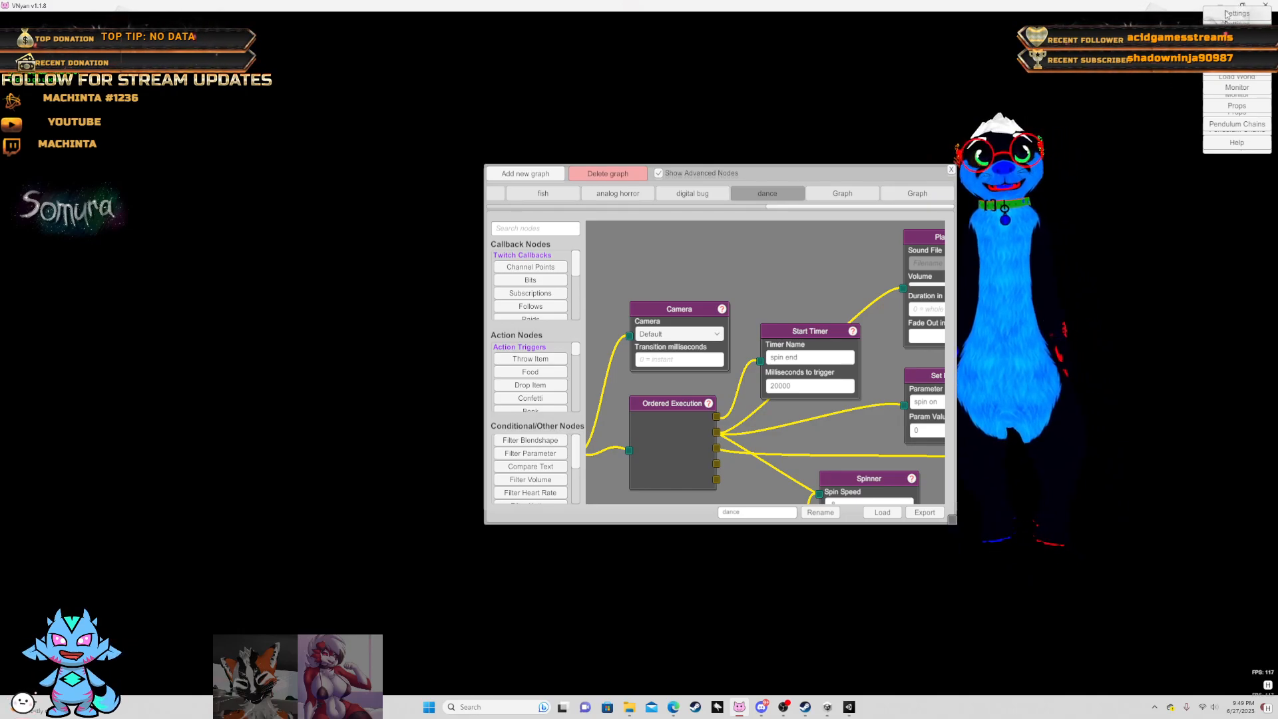
# - Open the general settings showing the Tracking Layers options
pyautogui.click(1146, 15)
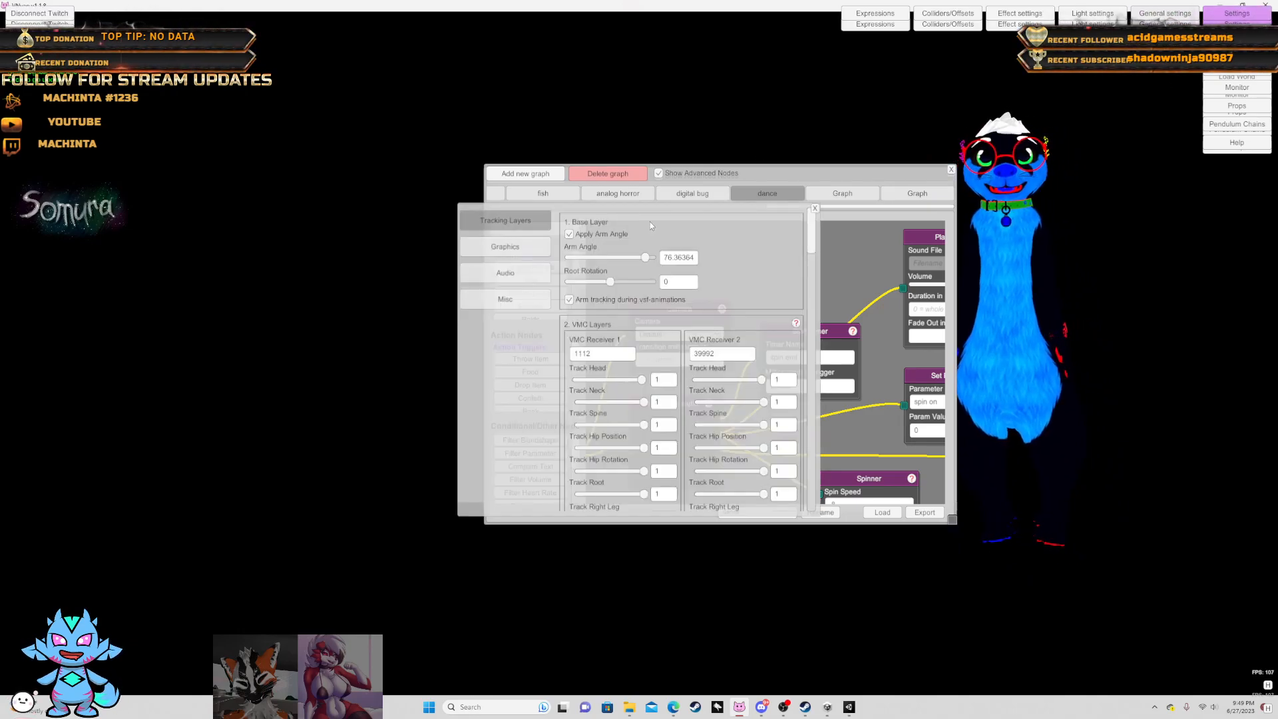